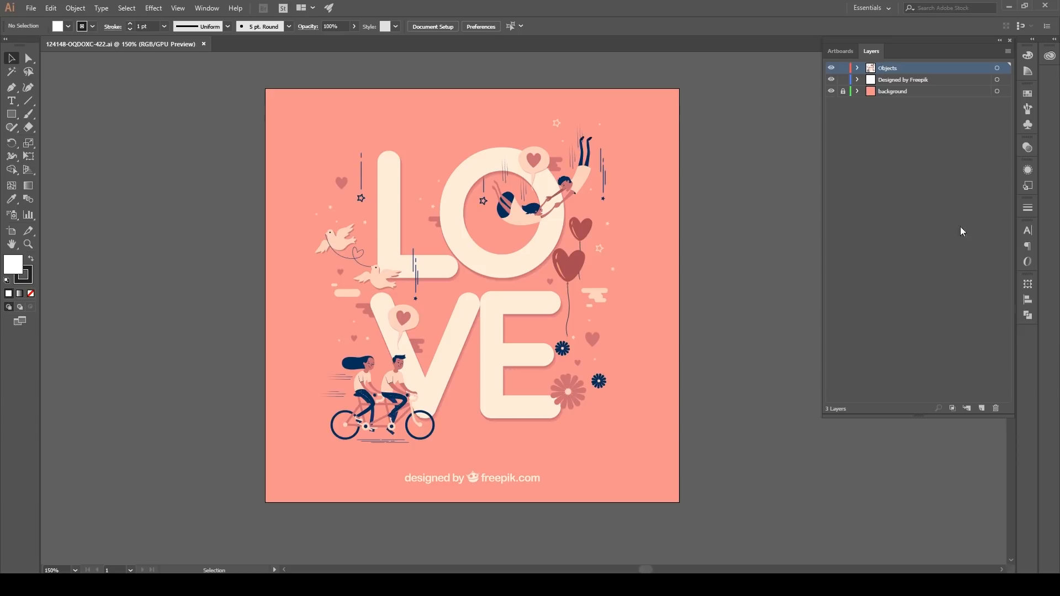
Step: Unlock the background layer and copy all of the LOVE artwork into a new 1280 x 1280 px RGB document
click(843, 91)
key(ctrl+a)
click(24, 11)
click(39, 19)
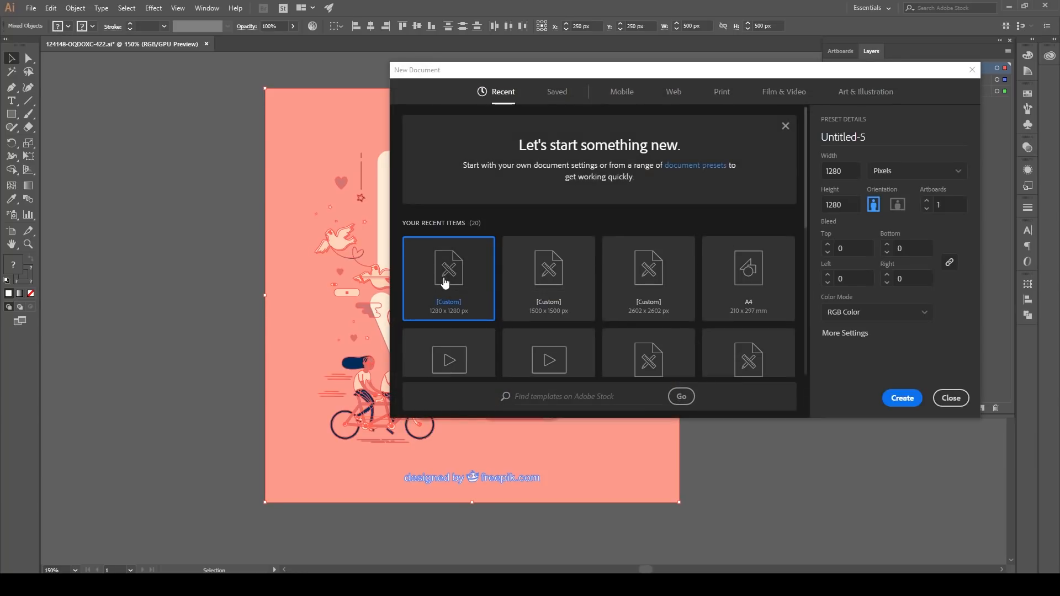
click(893, 395)
key(a)
key(ctrl+v)
key(v)
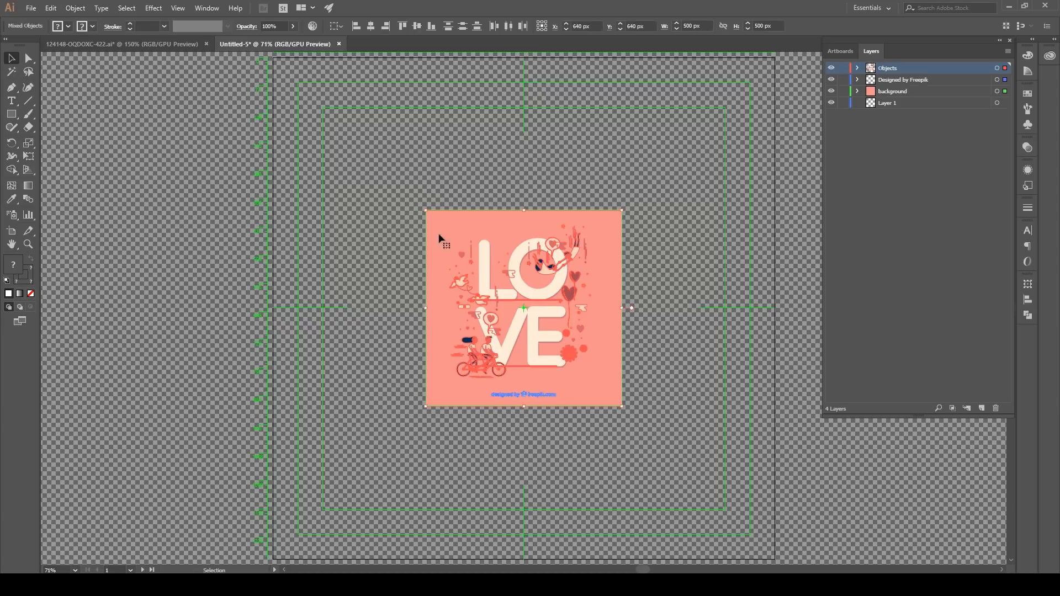
Step: Scale the pasted artwork uniformly by 256%, including corners, strokes and effects, and deselect it
double_click(28, 144)
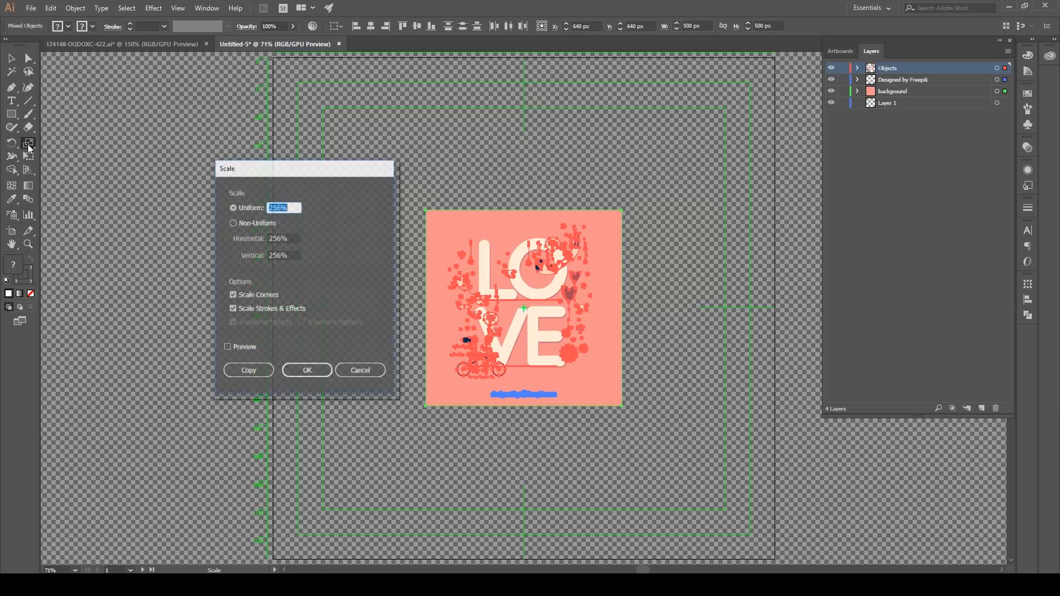
click(230, 346)
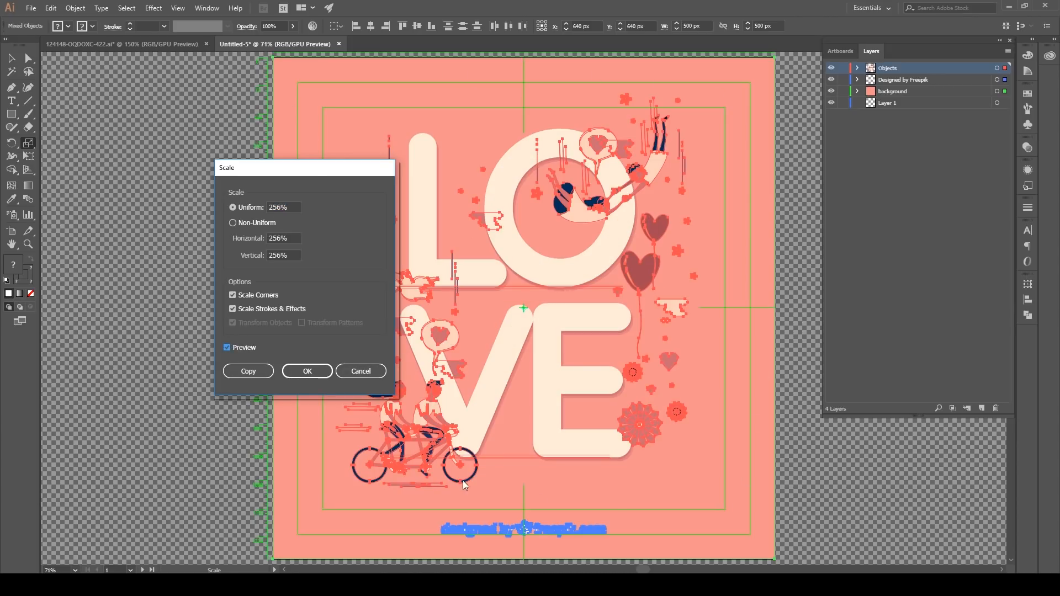
click(308, 371)
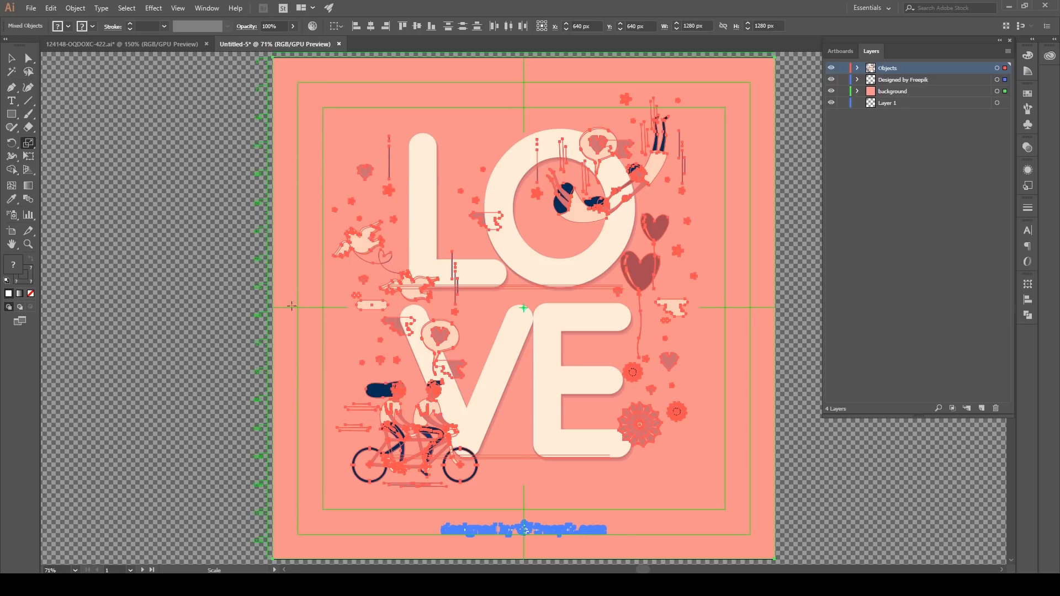
click(11, 57)
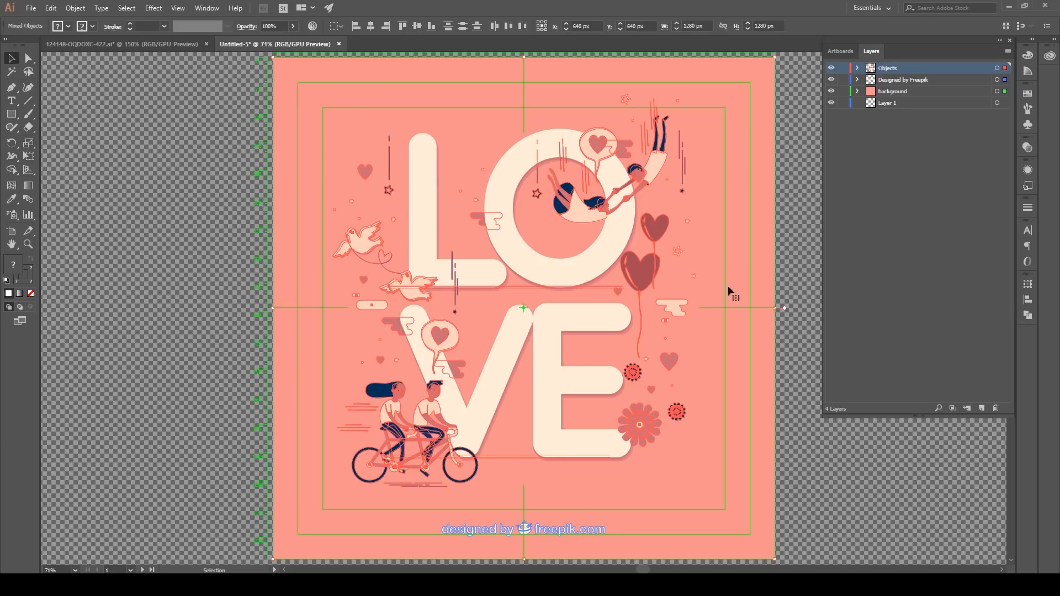
click(246, 223)
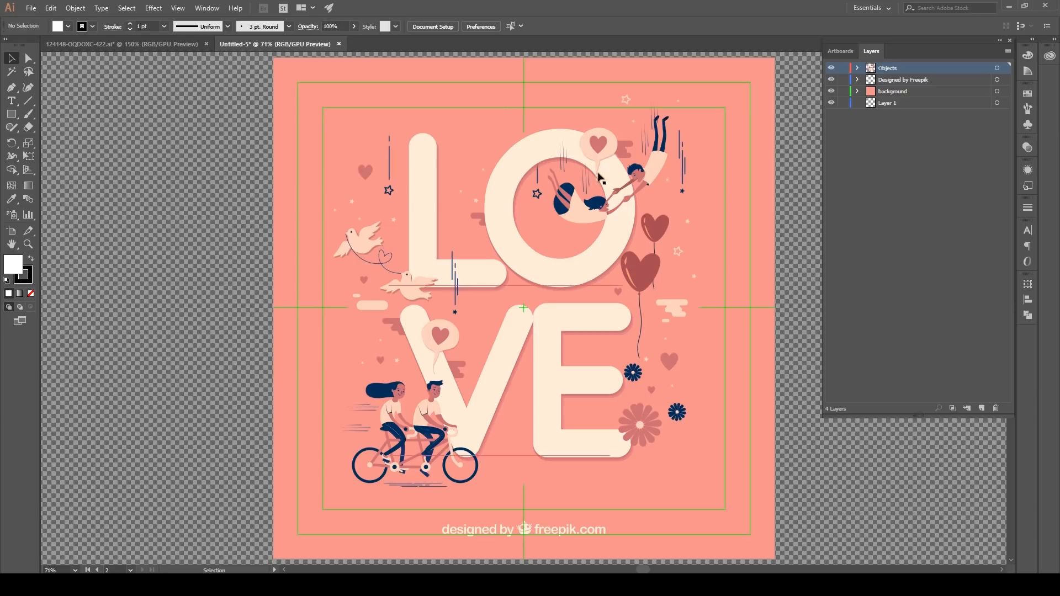
Step: Copy the falling couple group from the O of the artwork into a new 1280 x 1280 px RGB document
click(652, 169)
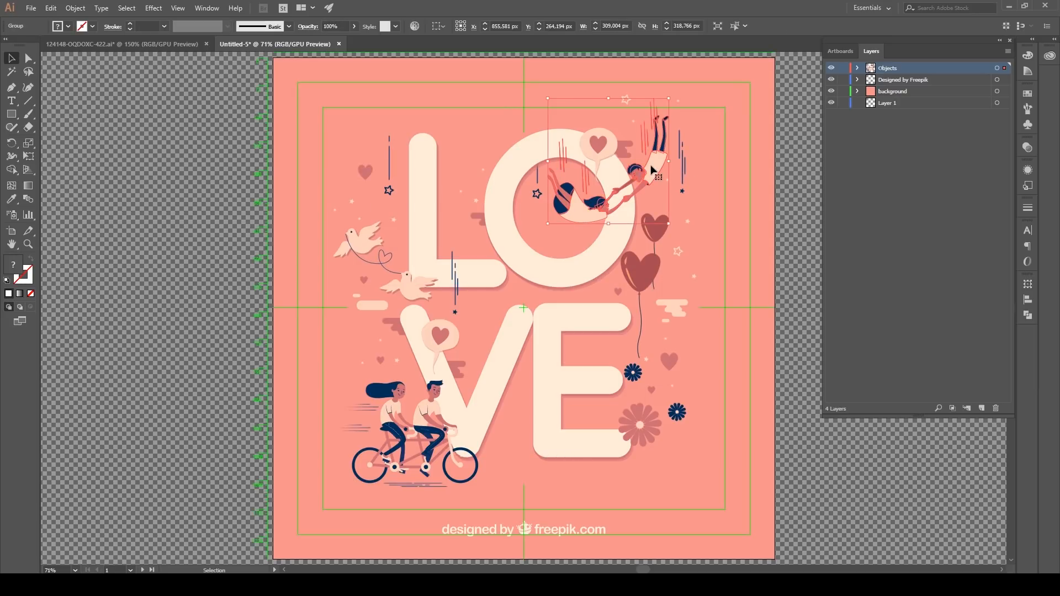
key(a)
key(v)
click(31, 8)
click(38, 20)
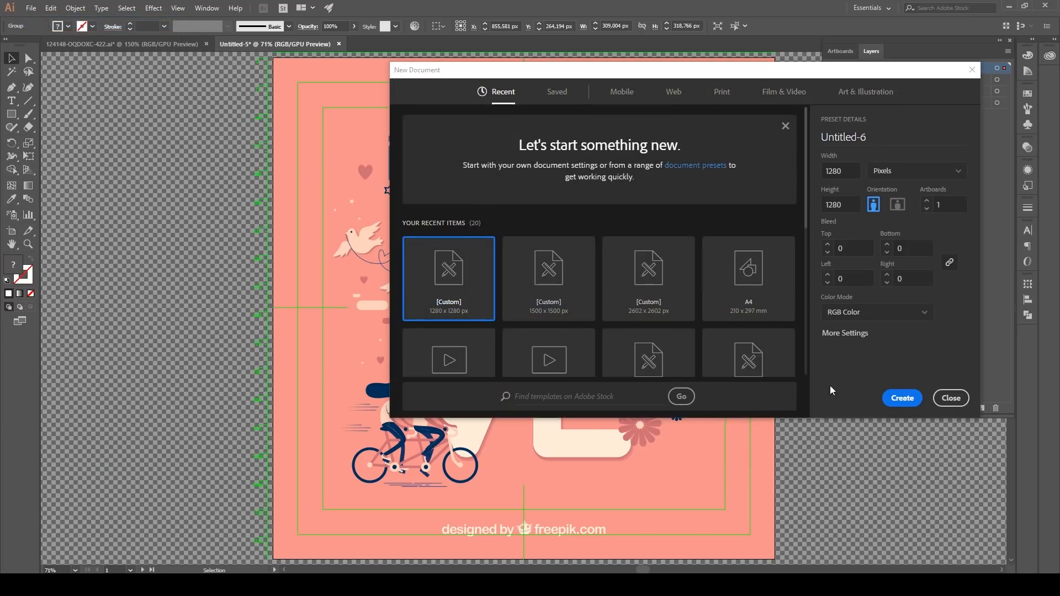
click(896, 398)
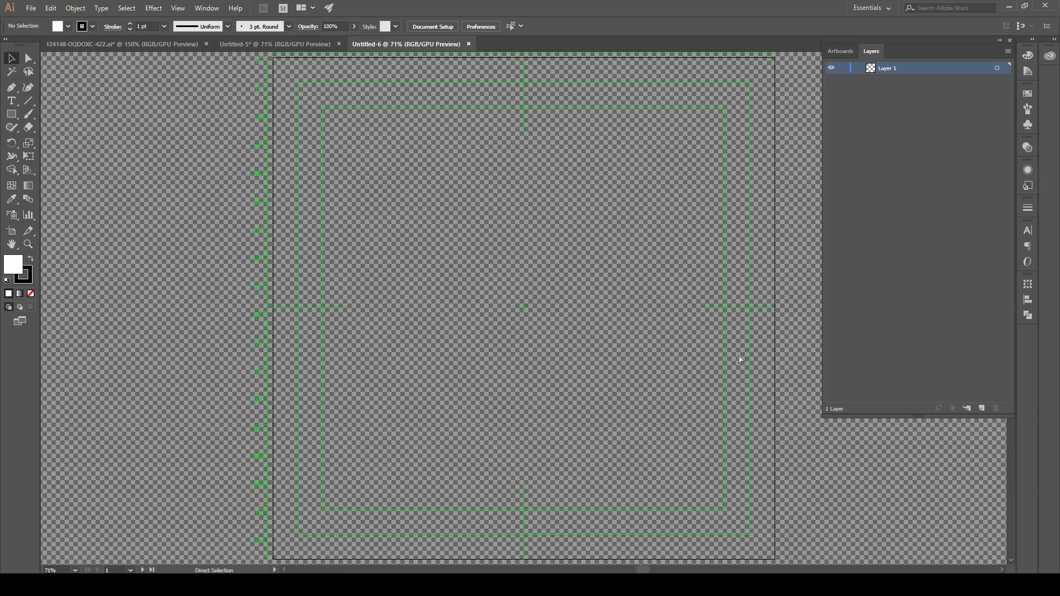
key(ctrl+v)
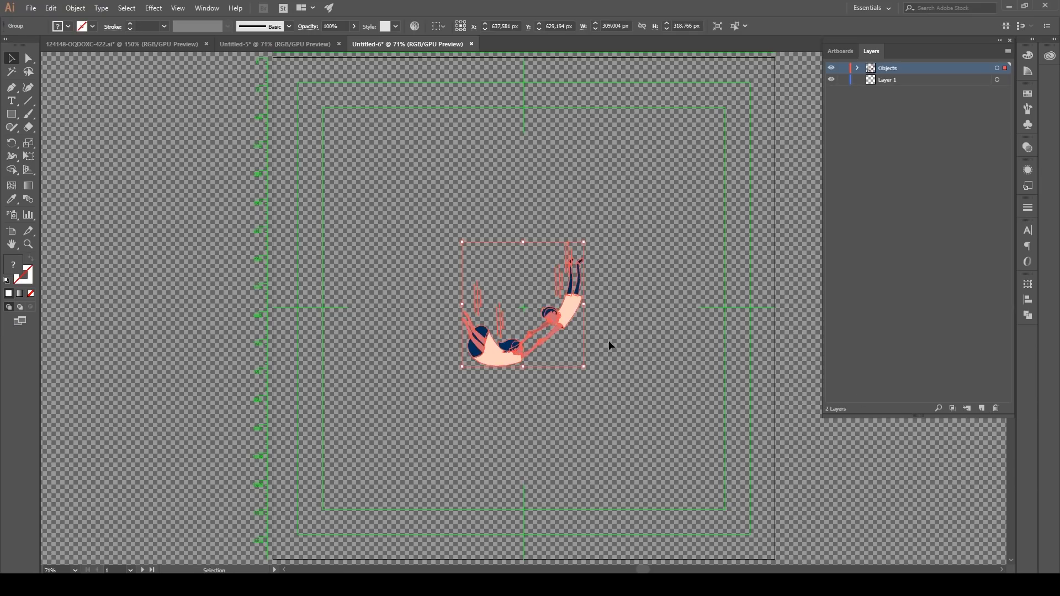
Step: Save the falling couple document as characters in Adobe Illustrator format in the illustrators folder
click(31, 8)
click(53, 111)
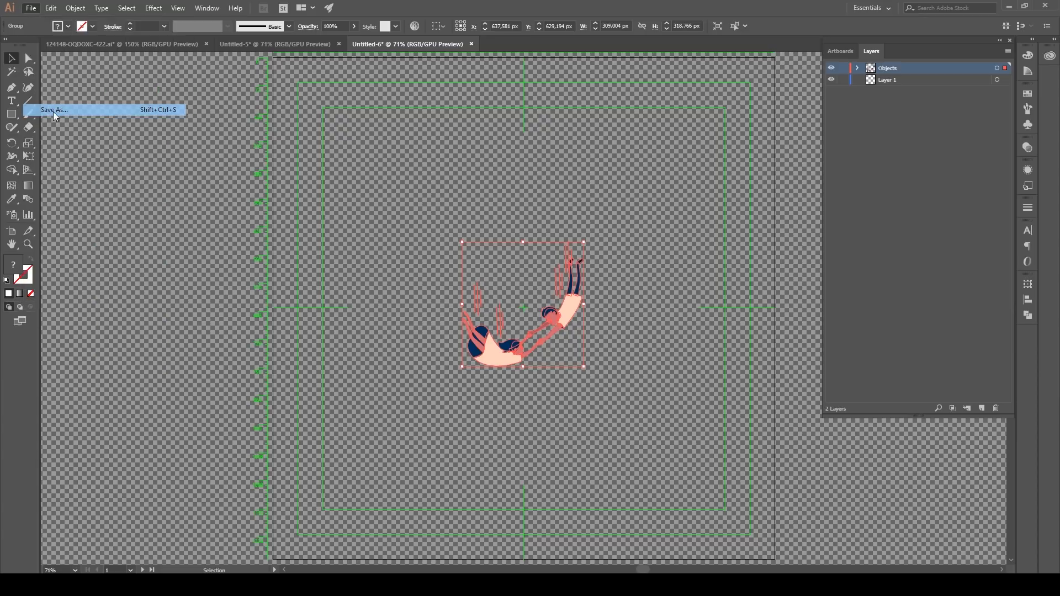
text(characters)
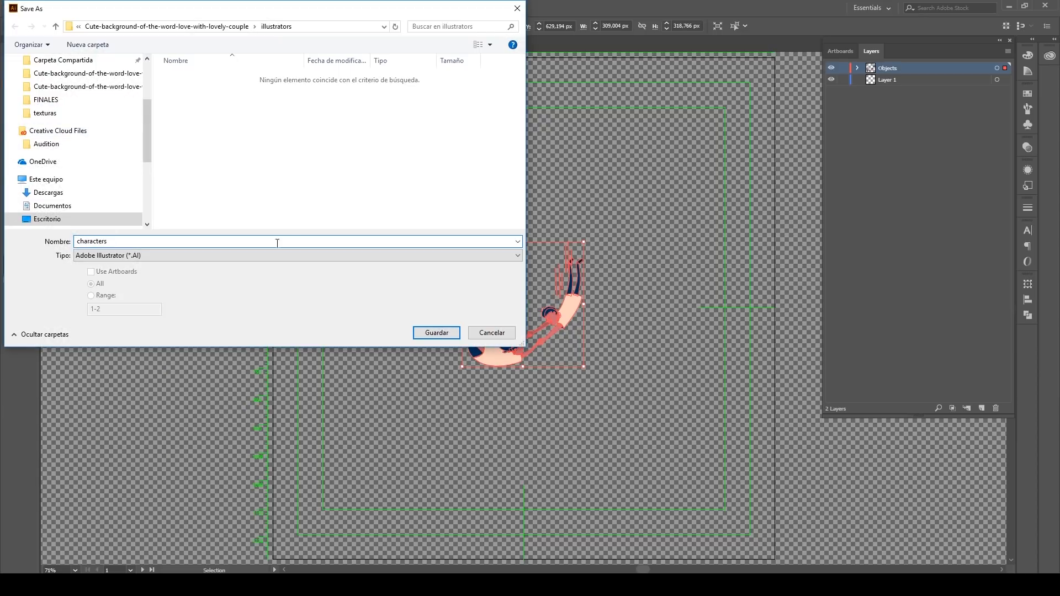
click(436, 333)
click(574, 436)
Step: Expand the Objects layer and break the falling couple's main group into its separate parts
click(857, 68)
click(870, 80)
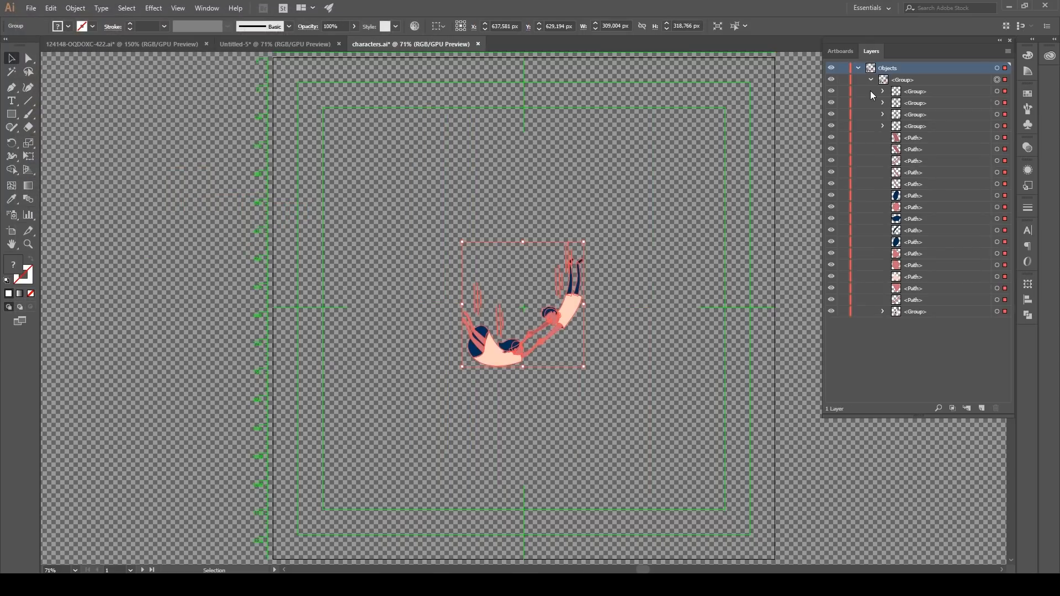
click(870, 311)
scroll(575, 294, up, 4)
scroll(914, 332, down, 5)
key(ctrl+g)
Step: Group the related paths of the falling couple so that each body part forms one object
click(998, 305)
shift+click(998, 339)
key(ctrl+g)
click(999, 127)
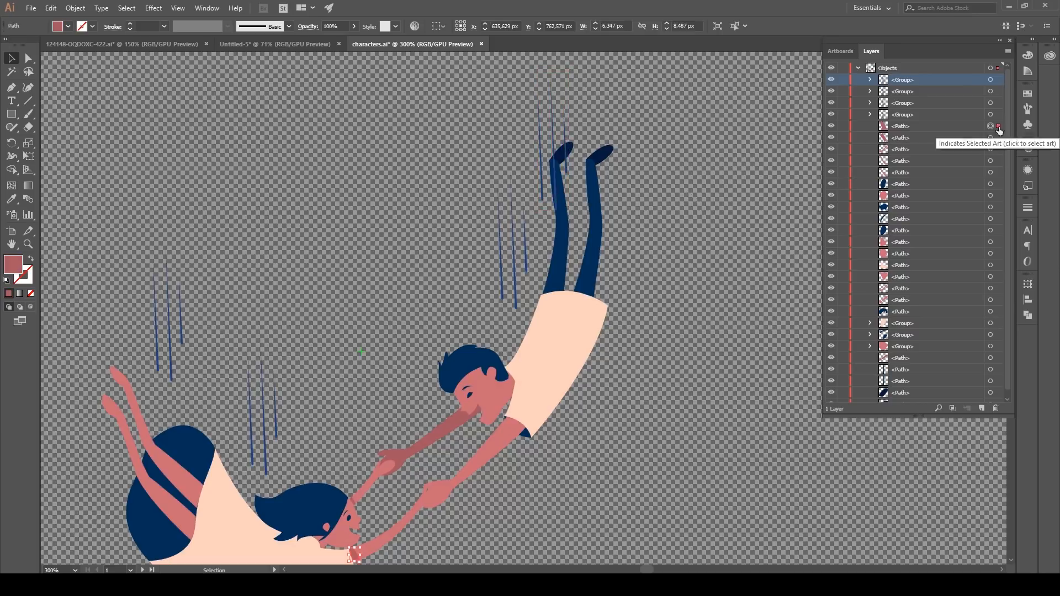
scroll(343, 300, up, 2)
key(ctrl+g)
scroll(343, 301, down, 1)
key(ctrl+g)
click(800, 241)
scroll(530, 298, down, 1)
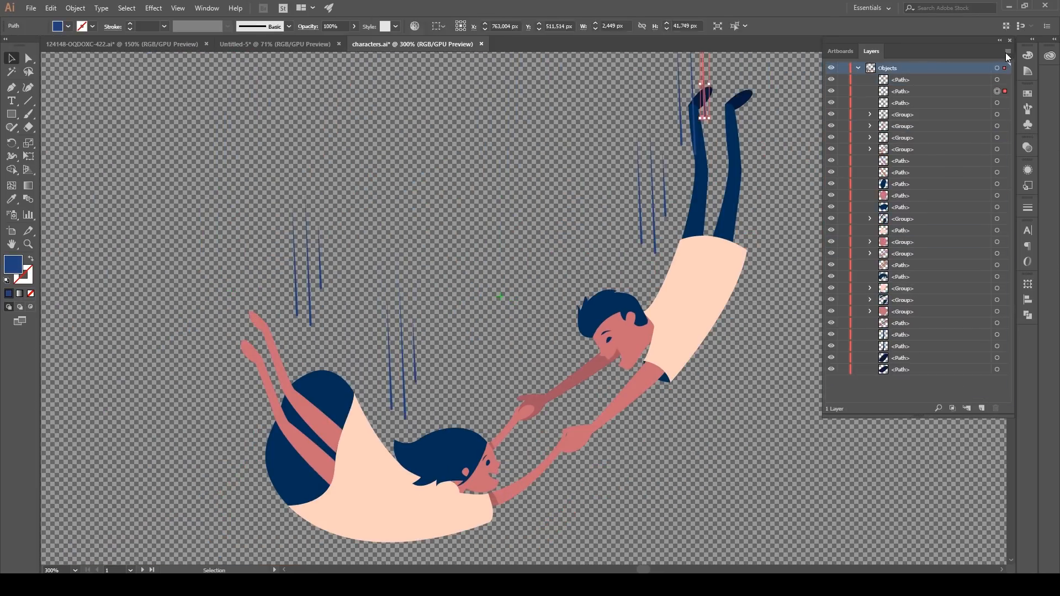
Step: Release the contents of Objects to separate top-level layers and delete the emptied Objects layer
click(1007, 51)
click(938, 220)
click(901, 80)
shift+click(900, 370)
drag(900, 370, 900, 64)
click(996, 409)
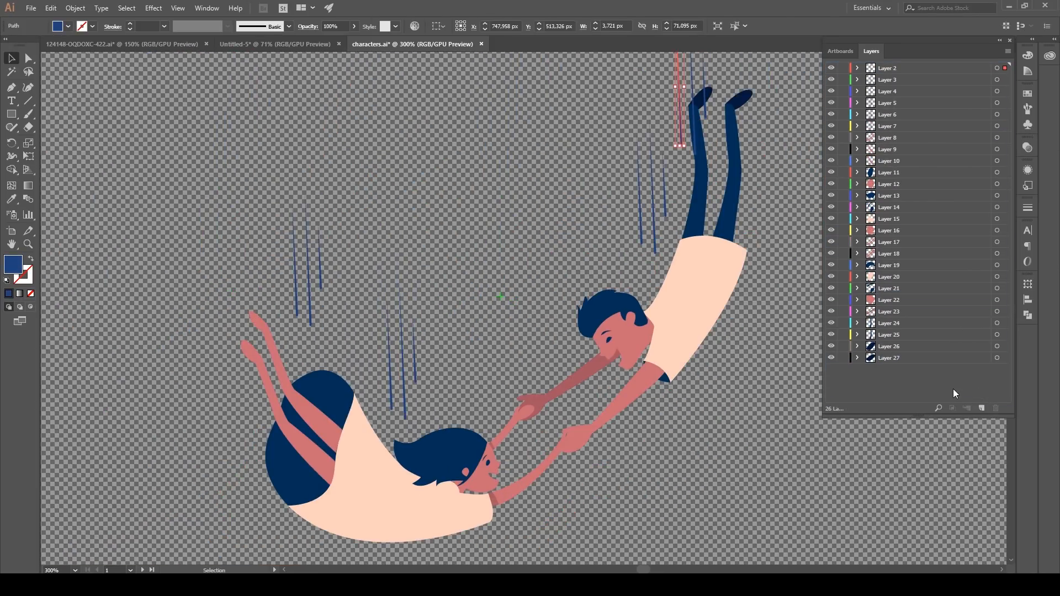
Step: Name the motion-line layers line1 through lines4 and the girl's parts with a g_ prefix, such as g_leg r
double_click(887, 68)
text(line1)
double_click(887, 114)
text(lines3)
double_click(889, 161)
text(g_leg r)
double_click(889, 218)
click(831, 243)
Step: Name the boy's part layers with a b_ prefix, including b_arm l, b_eye eyebrow, b_leg l and b_foot l
double_click(889, 254)
text(b_arm l)
double_click(889, 288)
text(b_eye eyebrow)
double_click(889, 334)
text(b_leg l)
double_click(889, 358)
text(b_foot l)
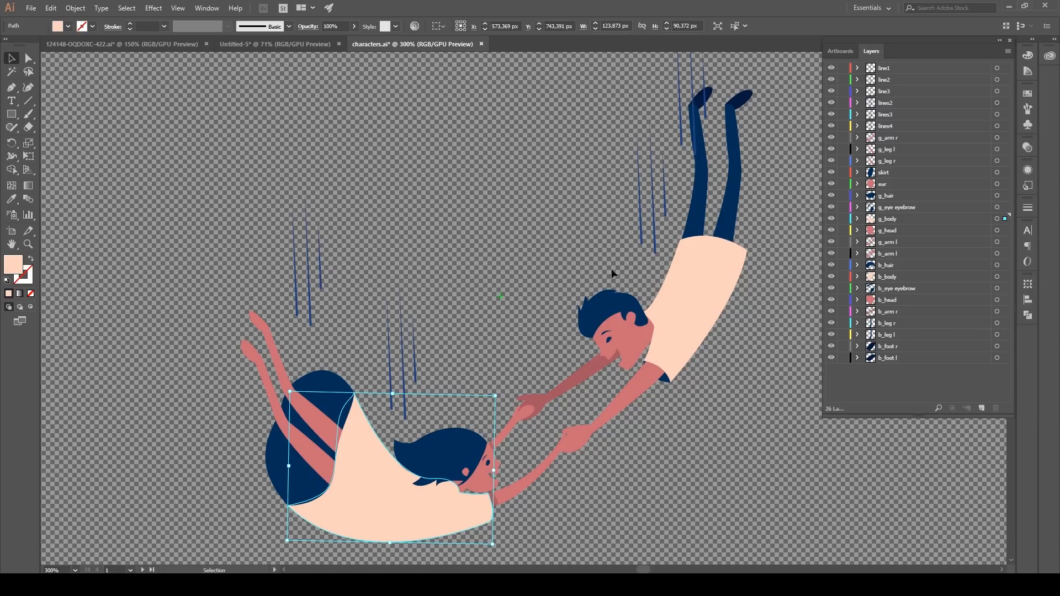
Step: Check which artwork belongs to the line1 through lines4 layers and save the characters document
click(1005, 68)
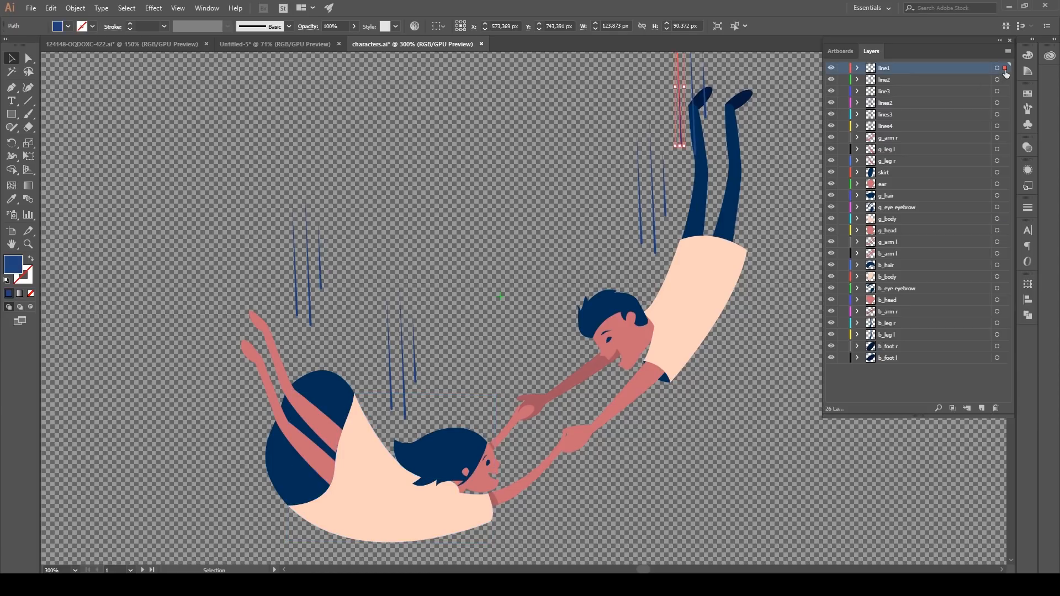
click(997, 92)
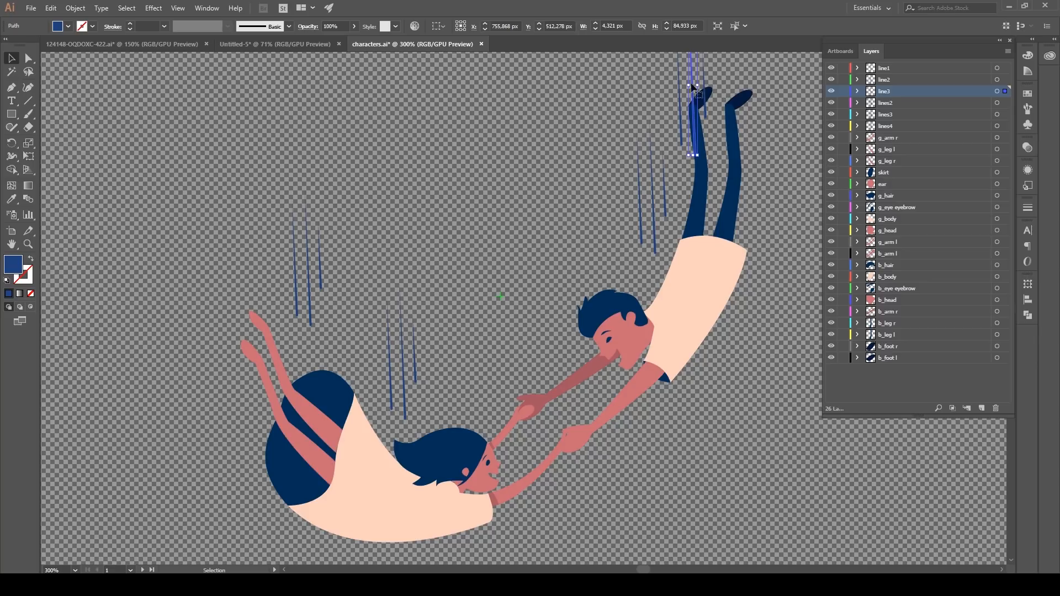
click(1005, 103)
click(1005, 114)
click(1006, 126)
key(ctrl+s)
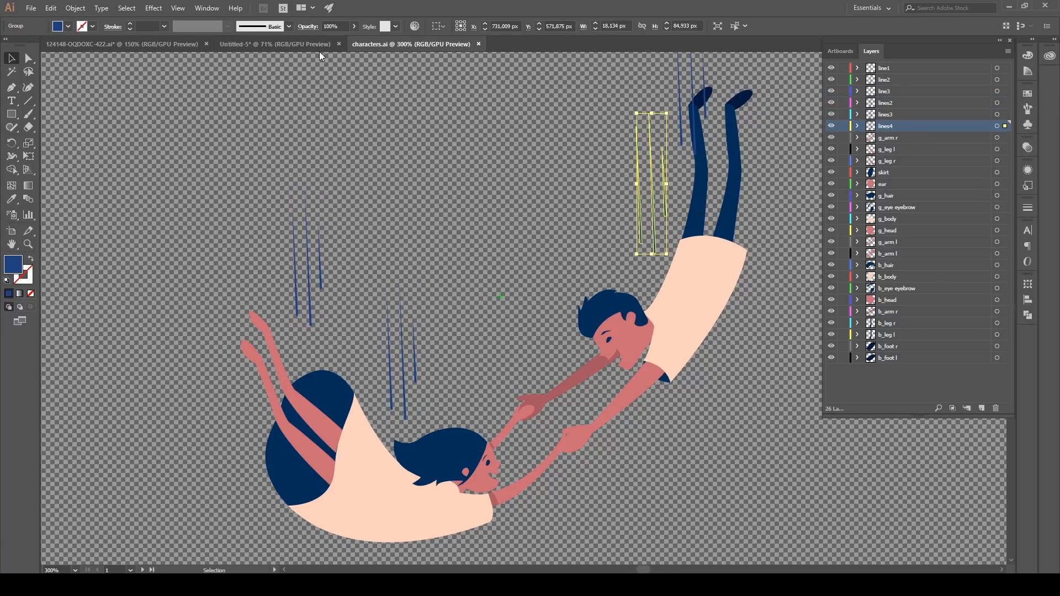
Step: Go through the tandem bike artwork's paths in its own document and select the groups forming the girl's facial features
click(281, 47)
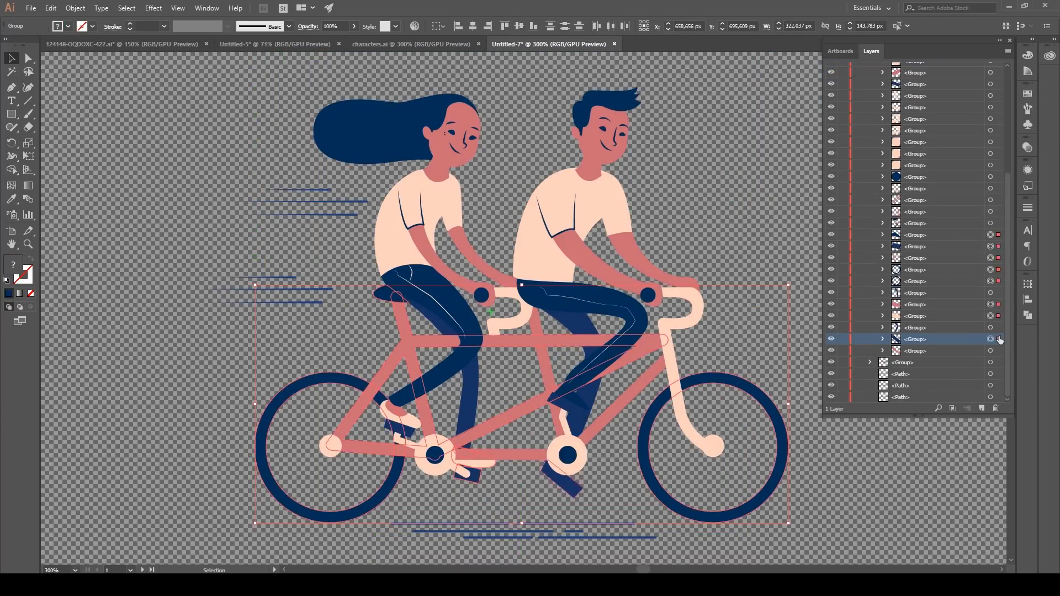
click(996, 148)
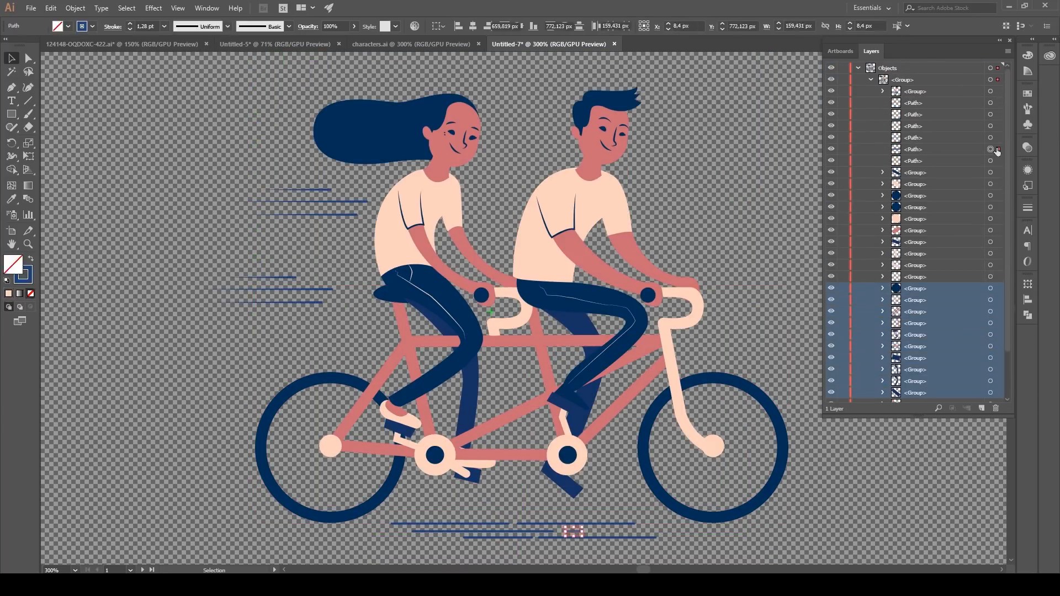
click(998, 138)
scroll(1001, 299, down, 8)
click(999, 153)
shift+click(998, 165)
shift+click(999, 177)
shift+click(998, 188)
shift+click(999, 200)
shift+click(998, 211)
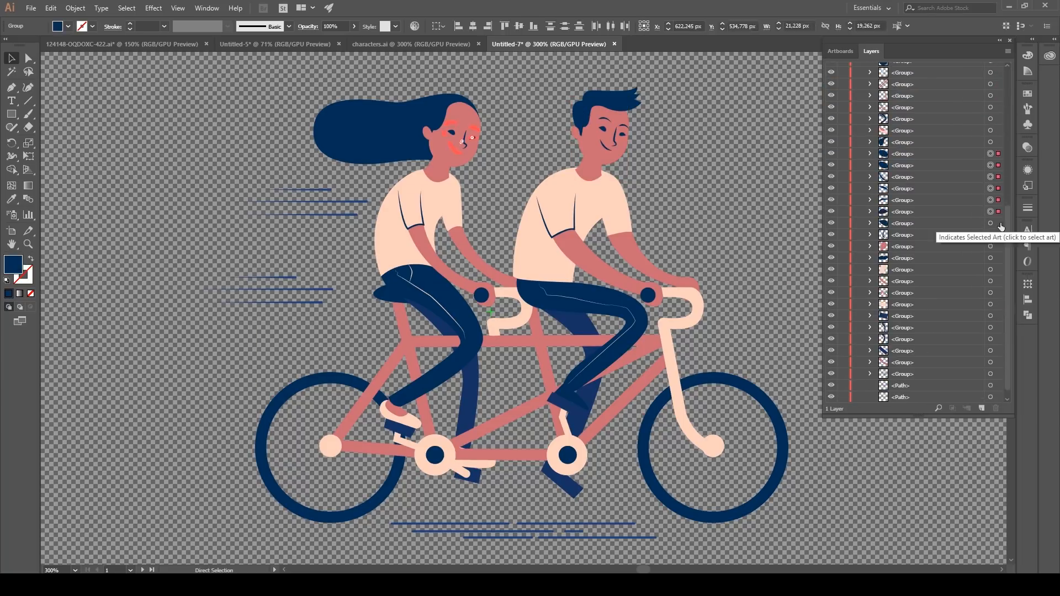
Step: Name the bike document's layers below the lines b_foot r, b_leg r, handle 1 and b_arm r
double_click(889, 137)
text(b_foot r)
double_click(888, 149)
text(b_leg r)
double_click(889, 161)
text(handle 1)
double_click(888, 172)
text(b_)
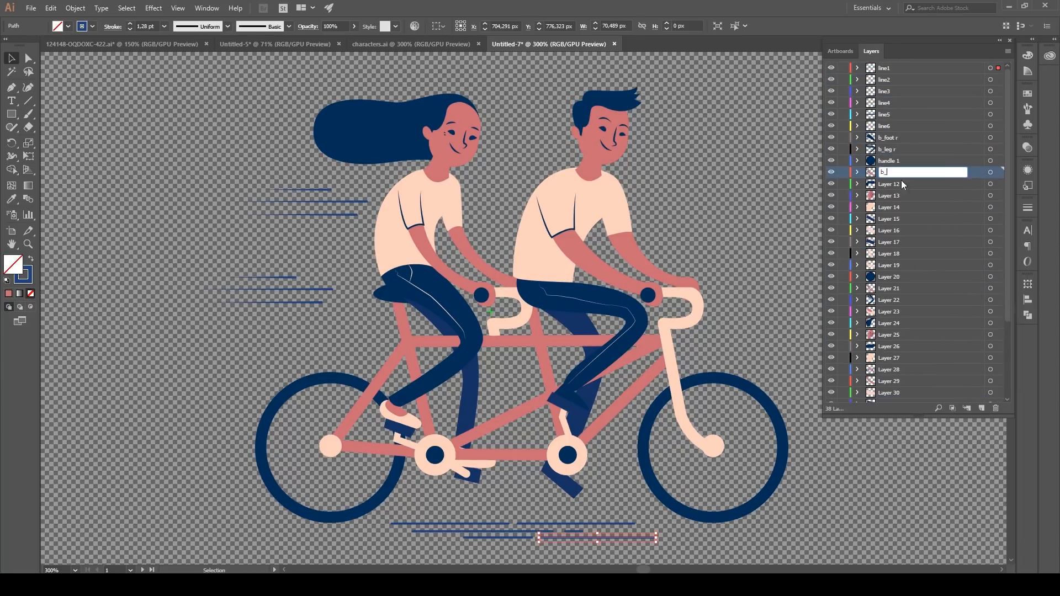
text(arm r)
Step: Continue naming the bike artwork's layers, using b_hair for the boy's hair and g_arm r for the girl's arm
double_click(889, 184)
text(b_hair)
double_click(889, 288)
text(g_arm r)
scroll(895, 298, down, 3)
double_click(889, 270)
double_click(896, 316)
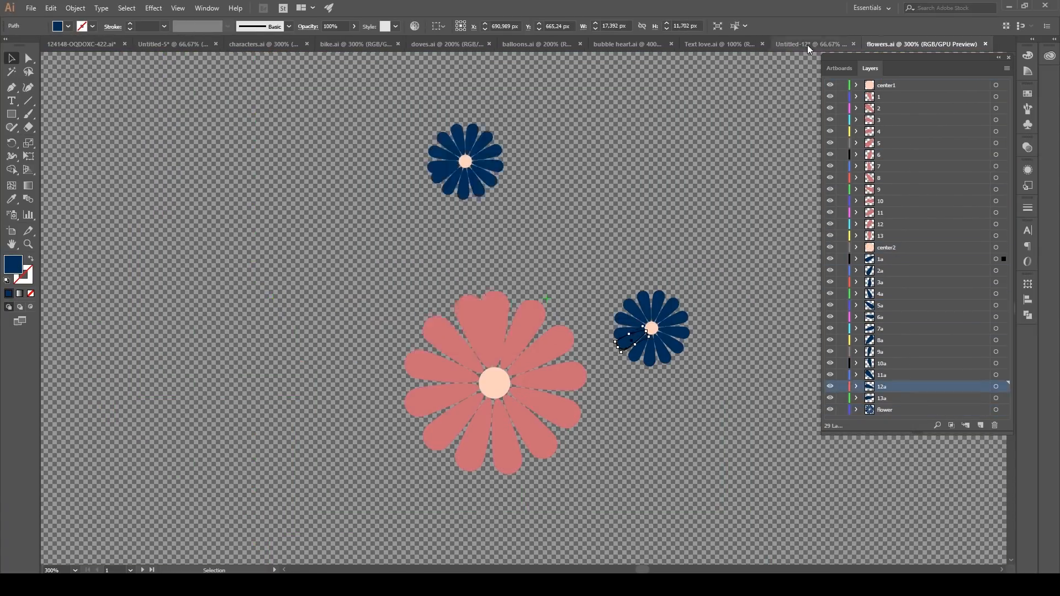
Step: Switch from the flowers document to Untitled-17 and rename its layers
click(807, 45)
double_click(904, 145)
double_click(898, 224)
text(s)
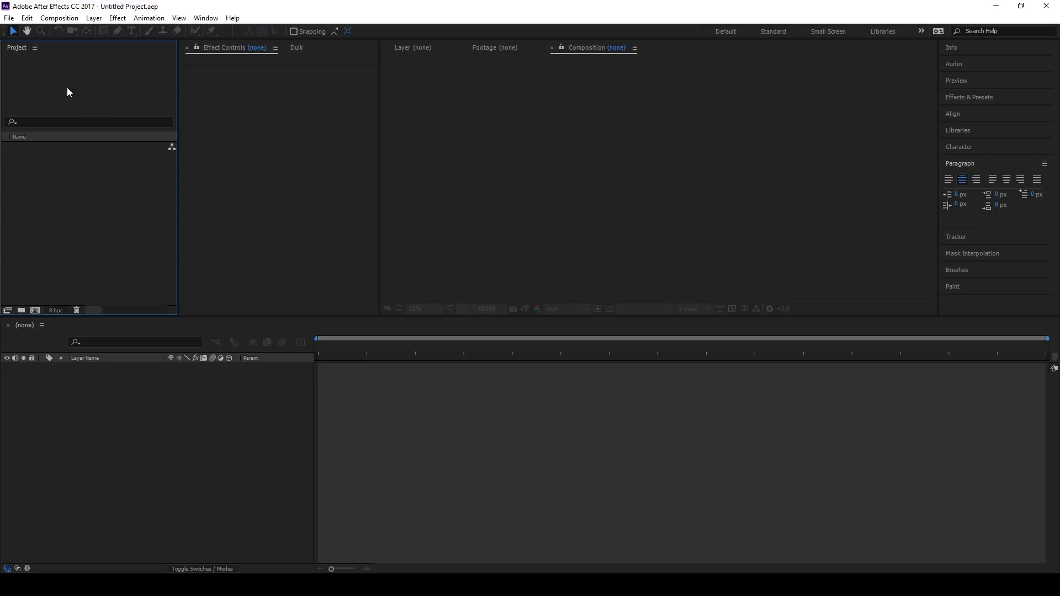
Step: Switch to After Effects and choose all the Illustrator files from balloons to Text love for a multiple-file import
click(9, 18)
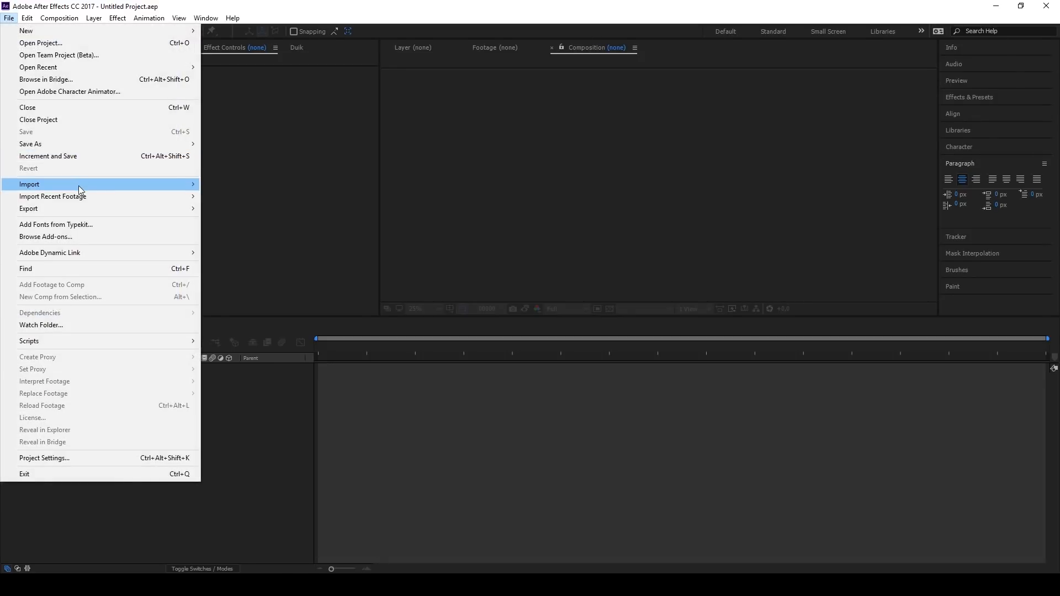
mouse_move(79, 185)
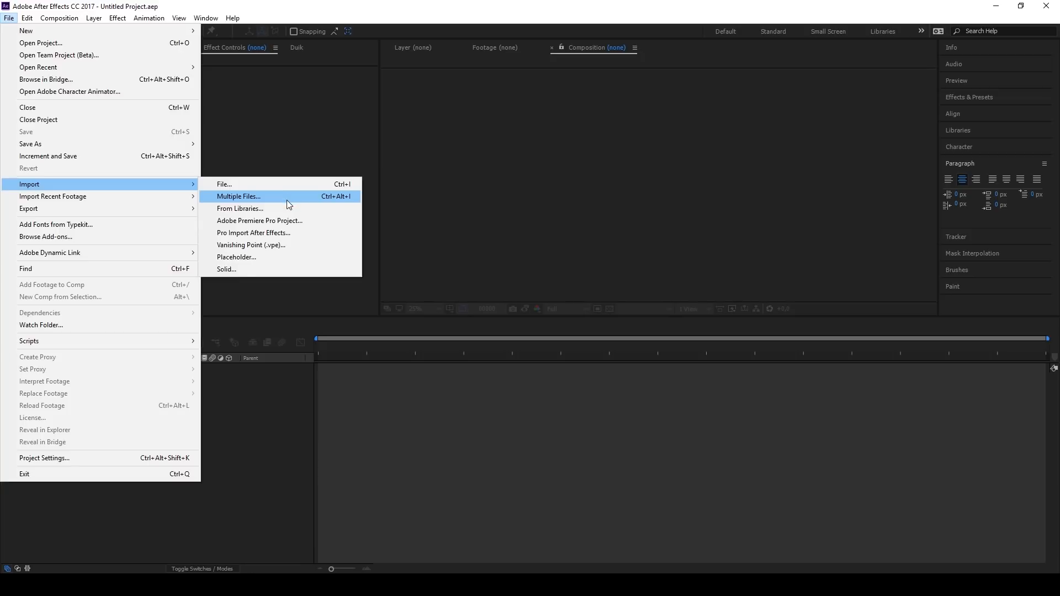
click(287, 200)
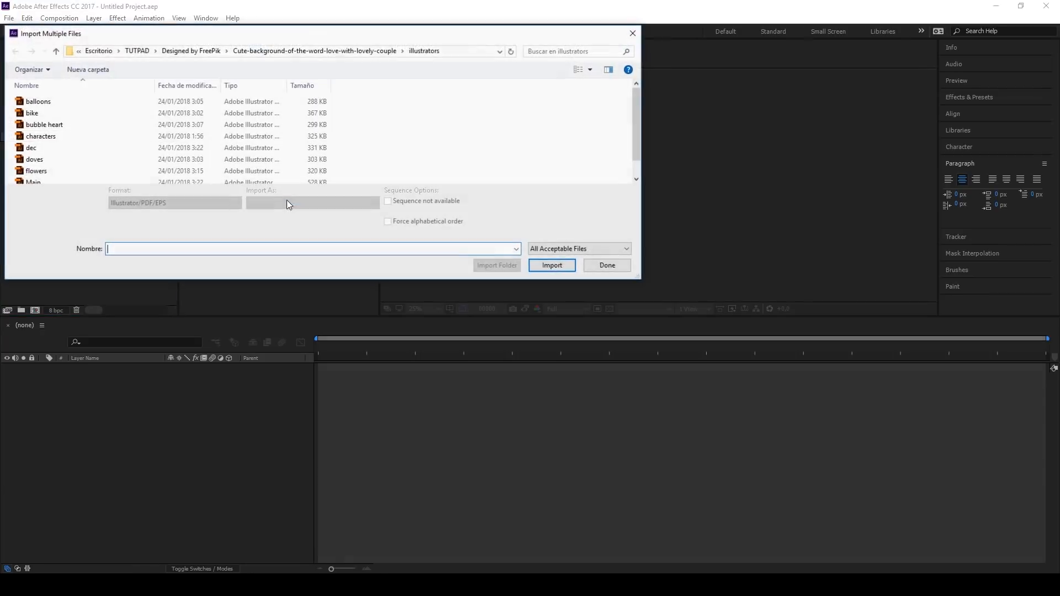
click(68, 102)
scroll(64, 146, down, 1)
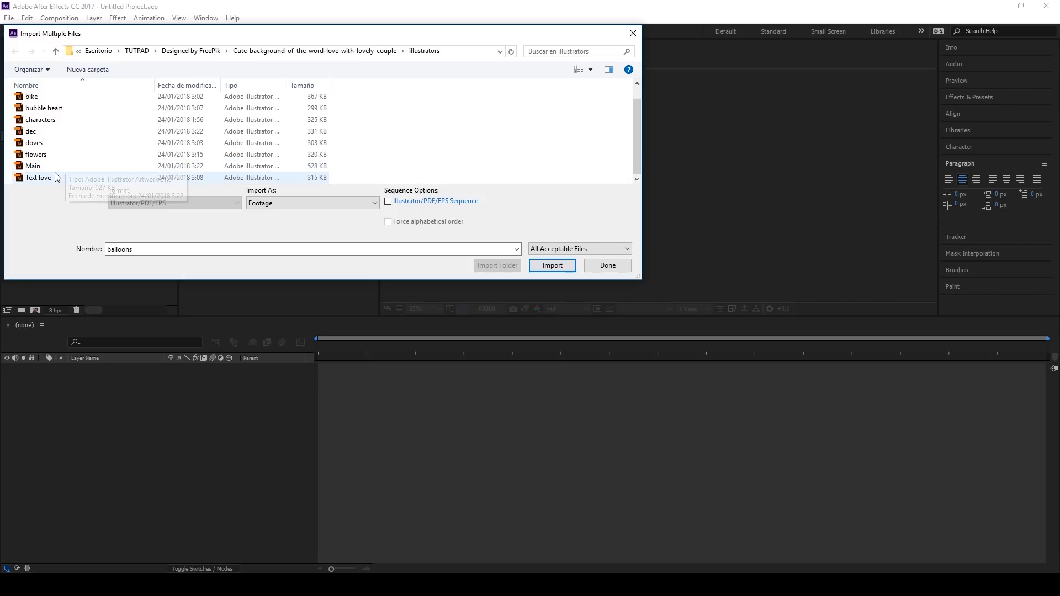
shift+click(38, 177)
Step: Import the chosen Illustrator files as Composition - Retain Layer Sizes and finish the import
click(374, 204)
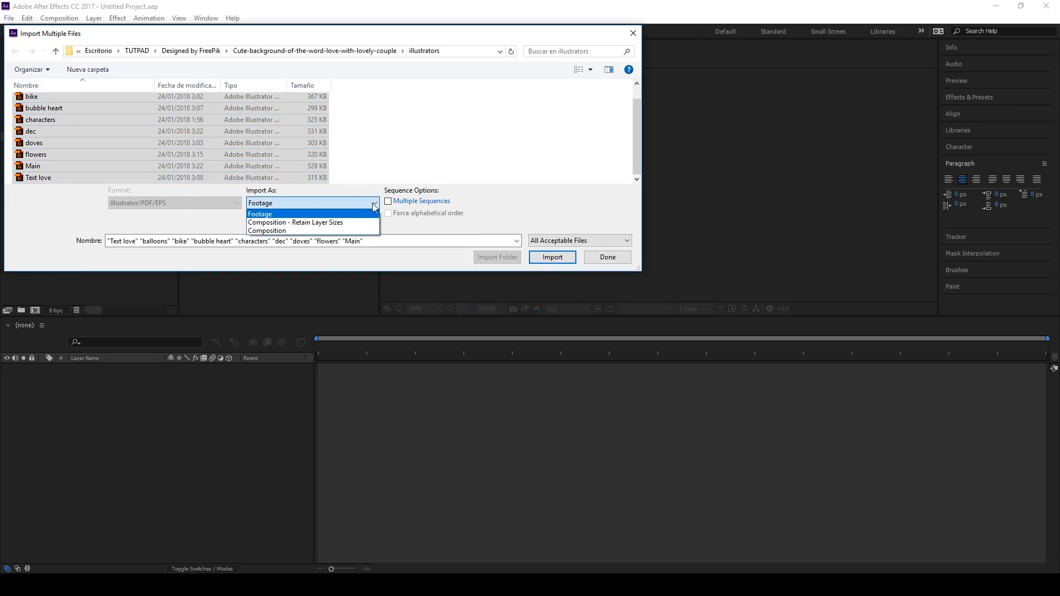
click(325, 223)
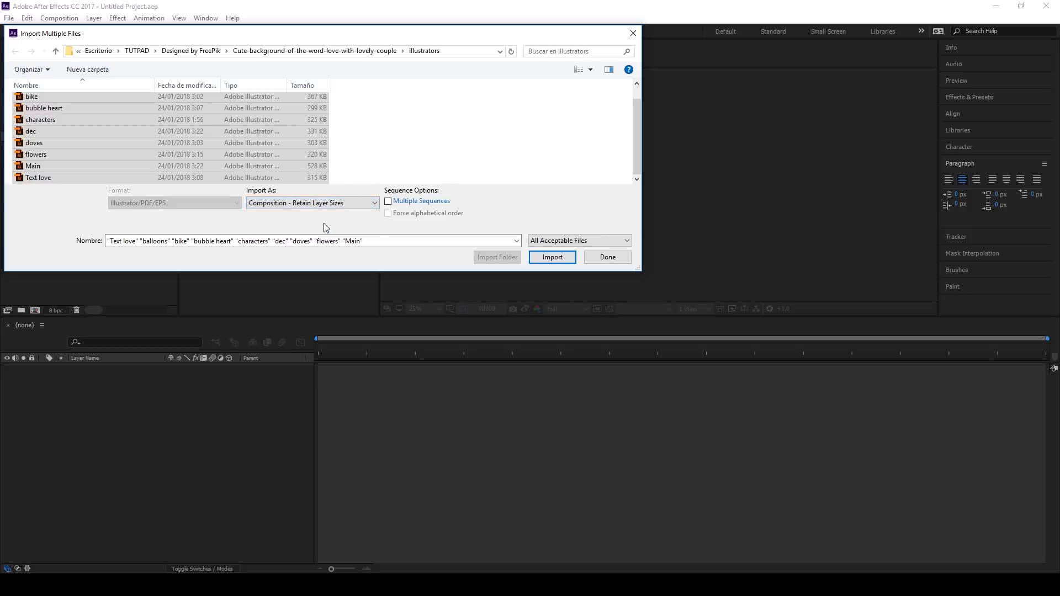
click(546, 258)
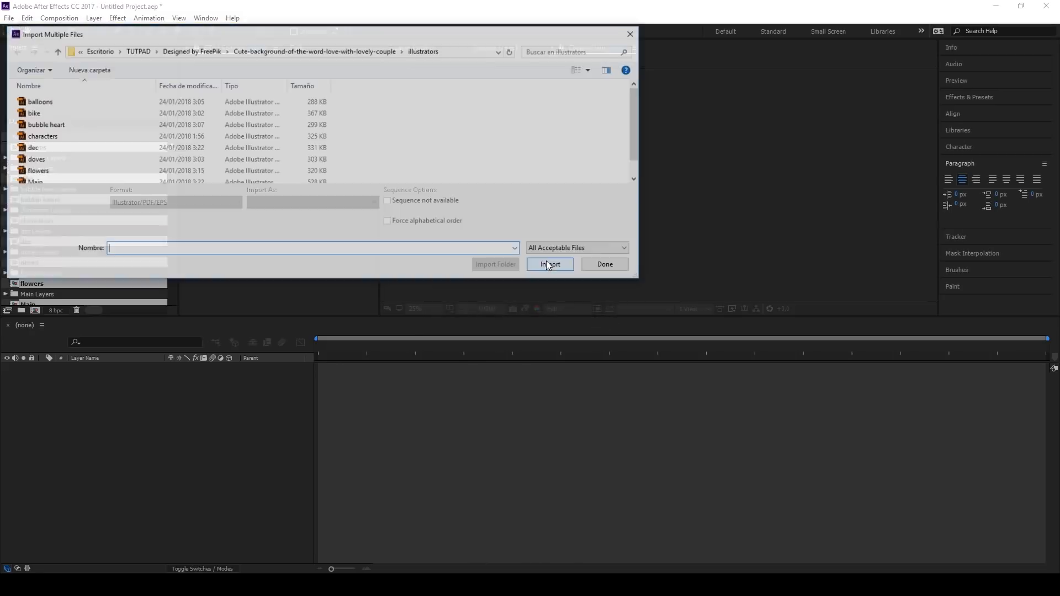
click(612, 271)
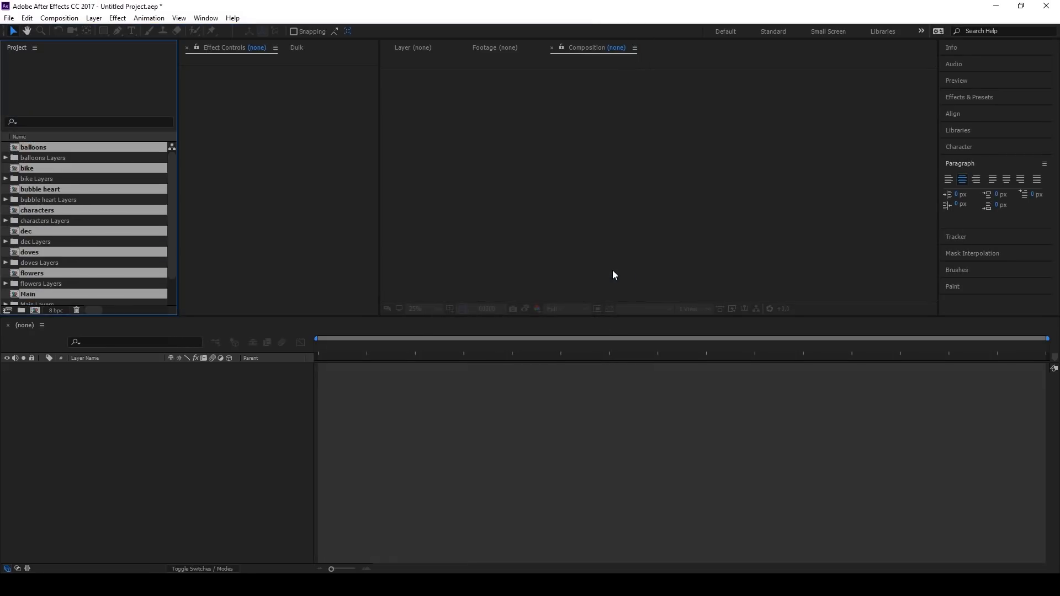
Step: Create two project folders named Footage and Comps
click(5, 188)
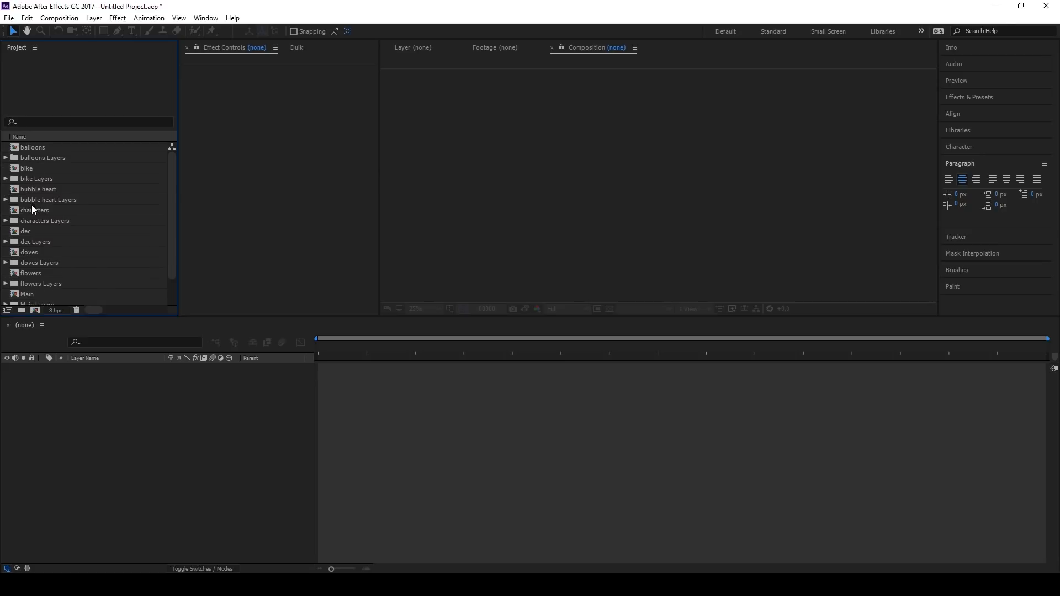
click(19, 312)
text(Footage)
key(Return)
click(21, 312)
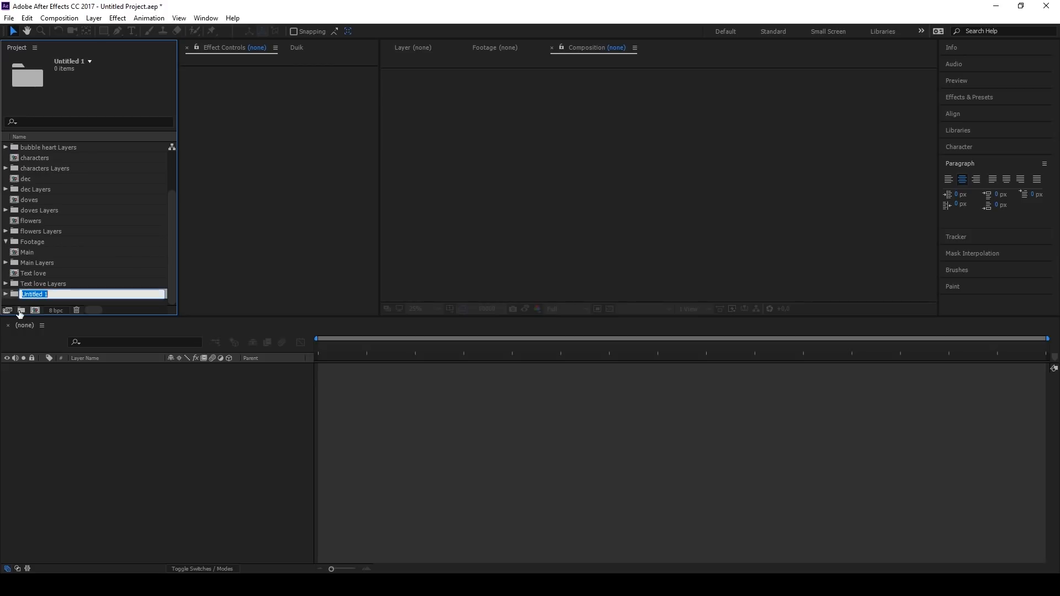
text(Comps)
key(Return)
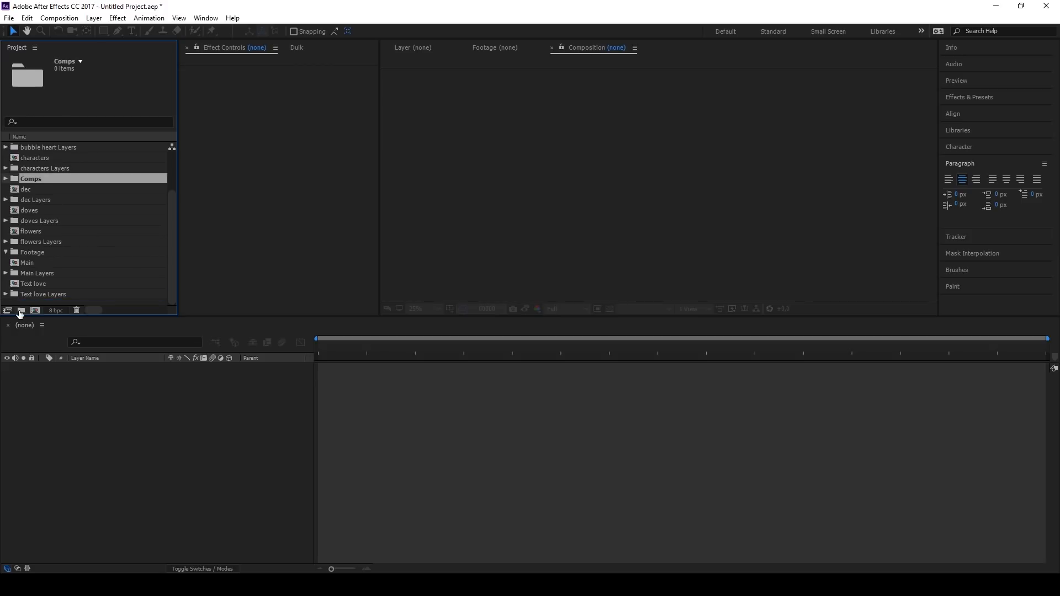
Step: Move all imported compositions into the Comps folder and all the layer folders into Footage, and collapse both folders
click(31, 284)
ctrl+click(28, 263)
ctrl+click(27, 231)
ctrl+click(26, 210)
ctrl+click(26, 189)
ctrl+click(30, 159)
click(29, 147)
drag(31, 159, 34, 231)
ctrl+click(39, 221)
ctrl+click(39, 242)
ctrl+click(42, 179)
ctrl+click(43, 147)
click(6, 147)
click(5, 252)
scroll(39, 252, down, 3)
scroll(39, 251, up, 5)
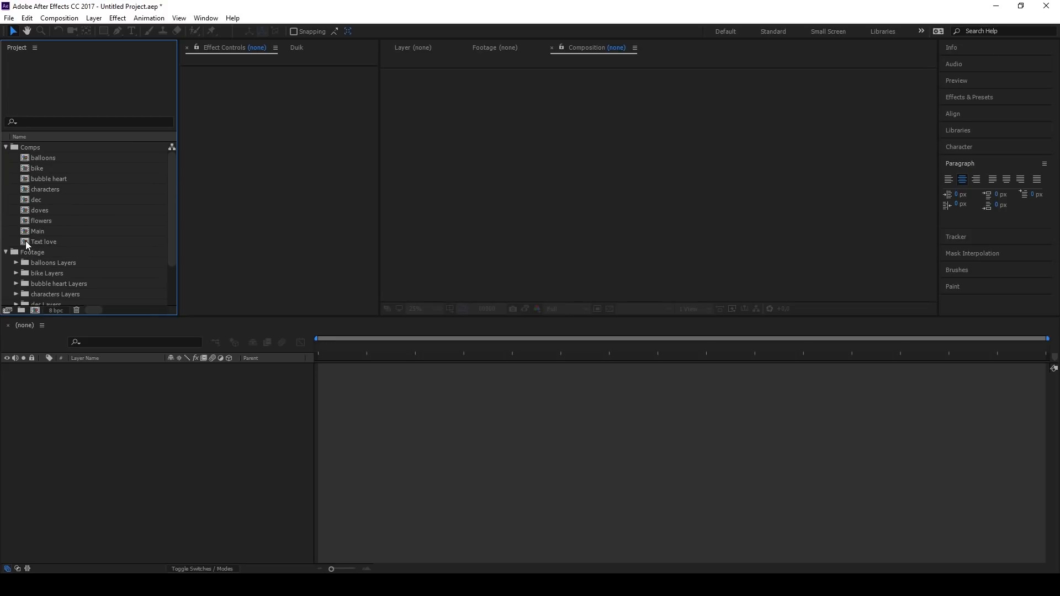
click(5, 148)
click(5, 158)
Step: Create a composition named Main Comp at 1280 x 1280 px with a duration of 250 frames
click(60, 18)
click(80, 33)
text(Main Comp)
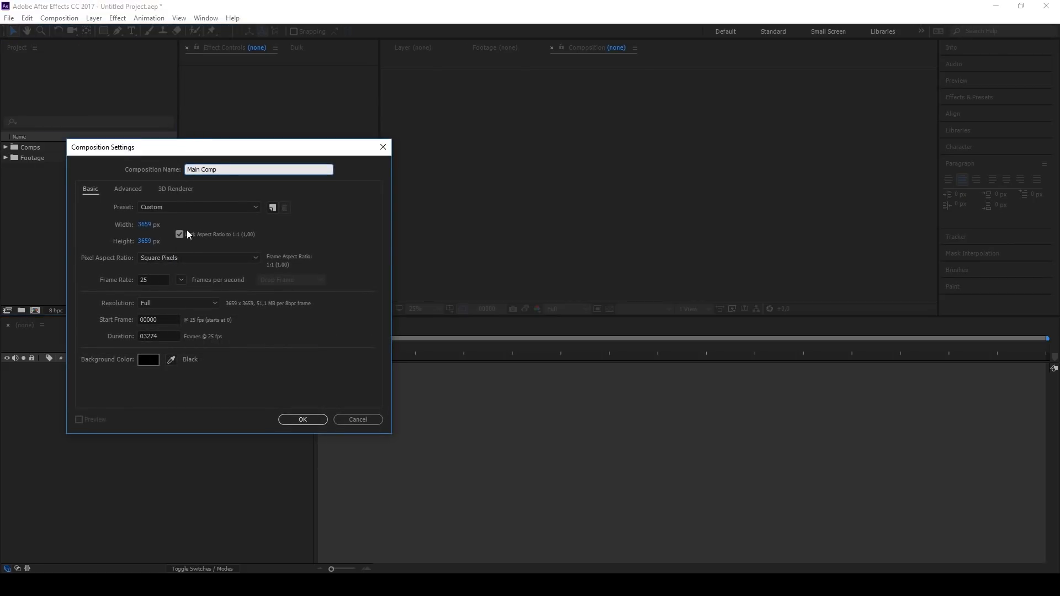
click(151, 224)
text(1280)
click(282, 222)
click(156, 335)
text(250)
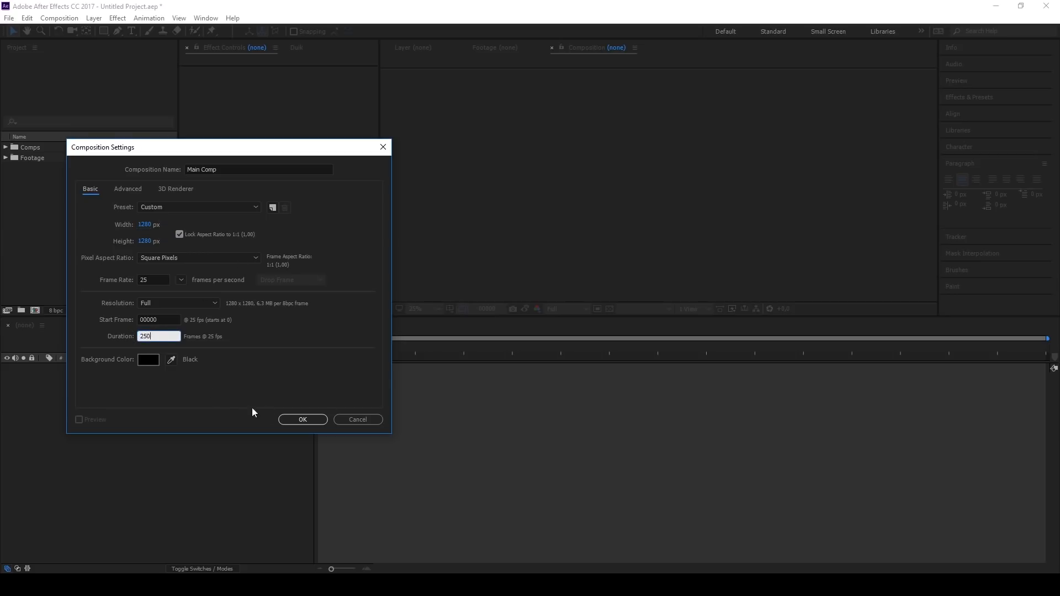
click(298, 420)
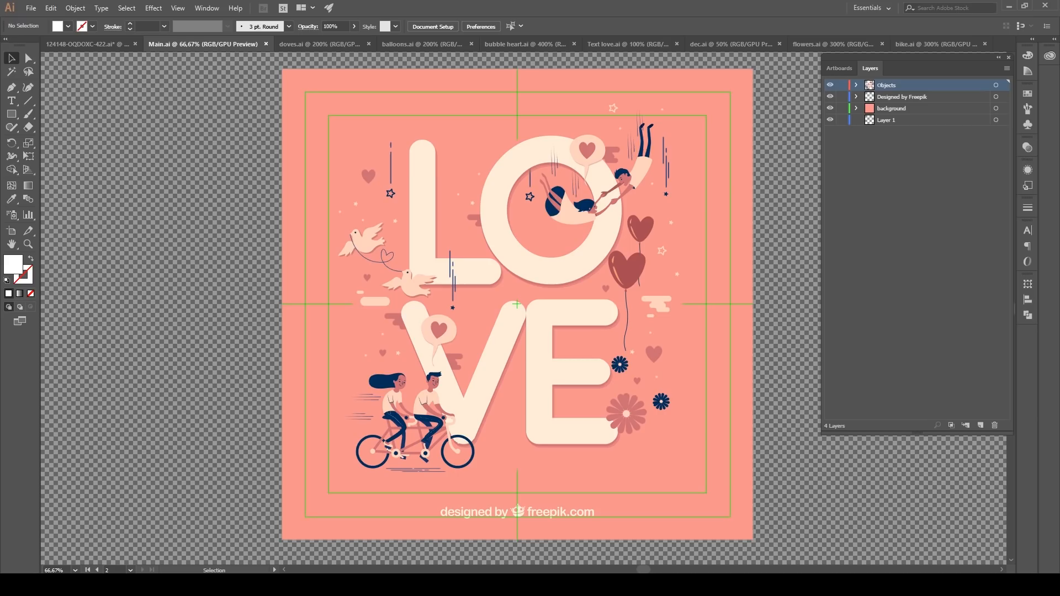
Step: Copy the LOVE lettering from Main.ai in Illustrator and paste it into a new text box in After Effects' Main Comp
double_click(428, 208)
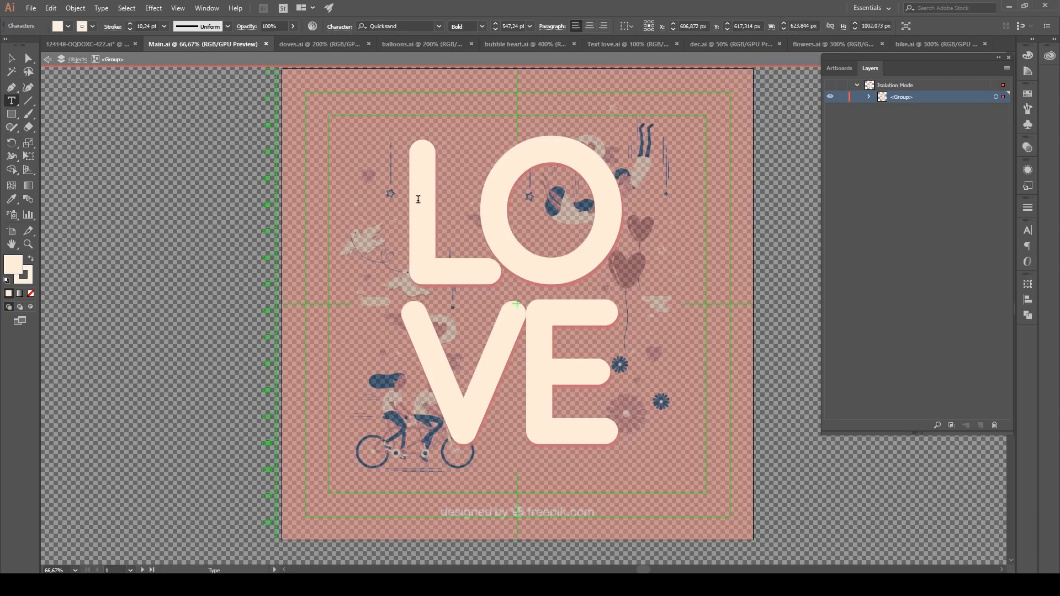
drag(409, 201, 673, 383)
key(ctrl+c)
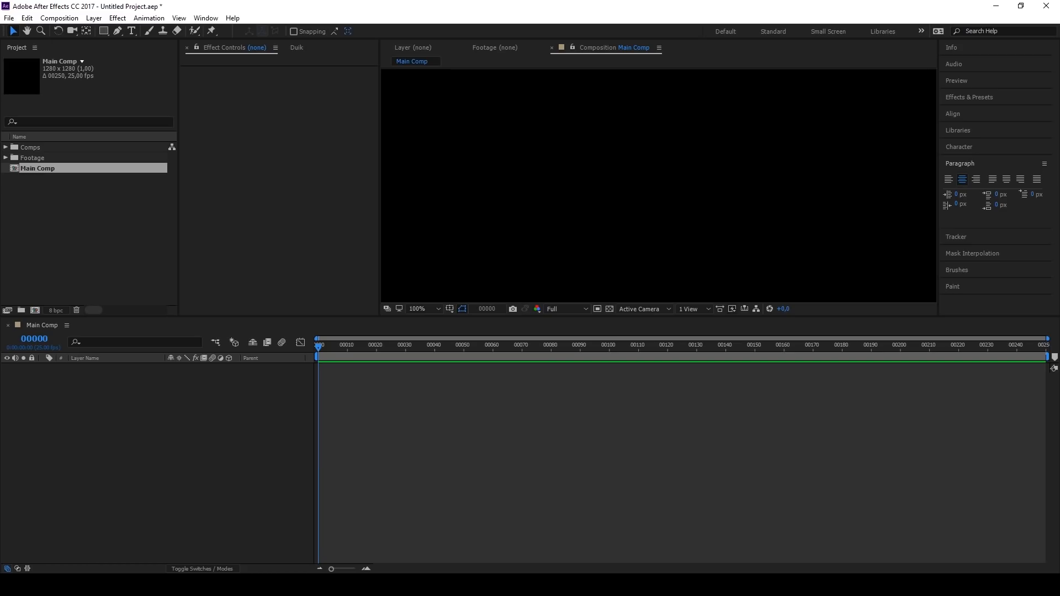
click(132, 31)
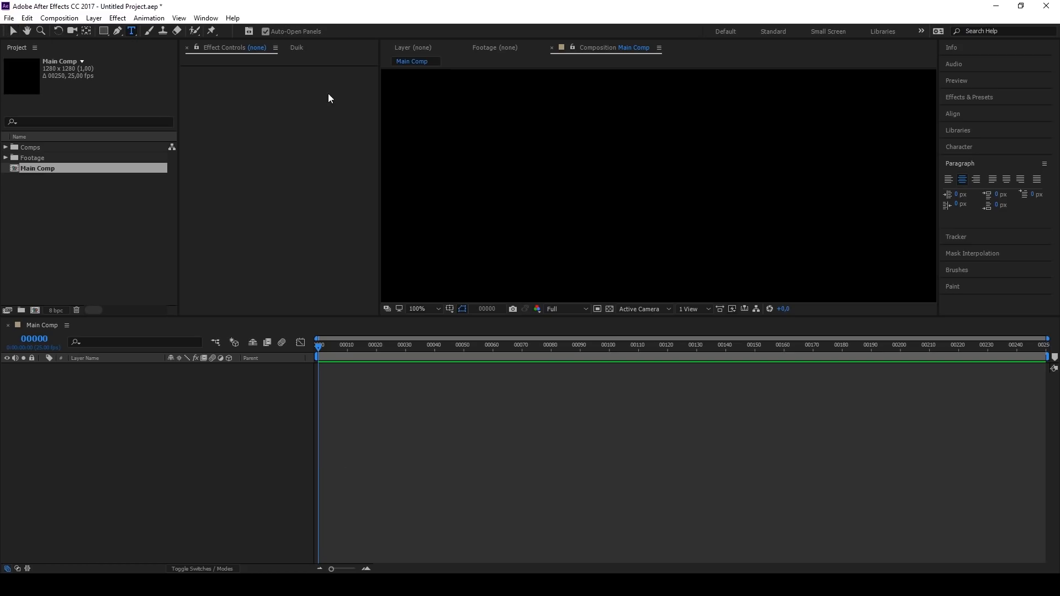
click(445, 334)
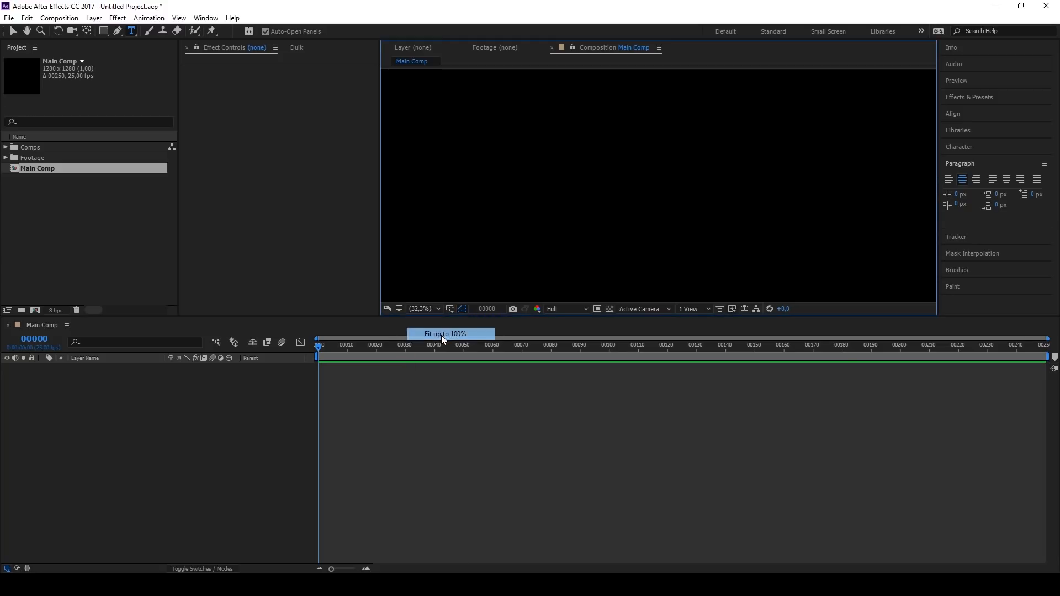
drag(579, 90, 740, 286)
key(ctrl+v)
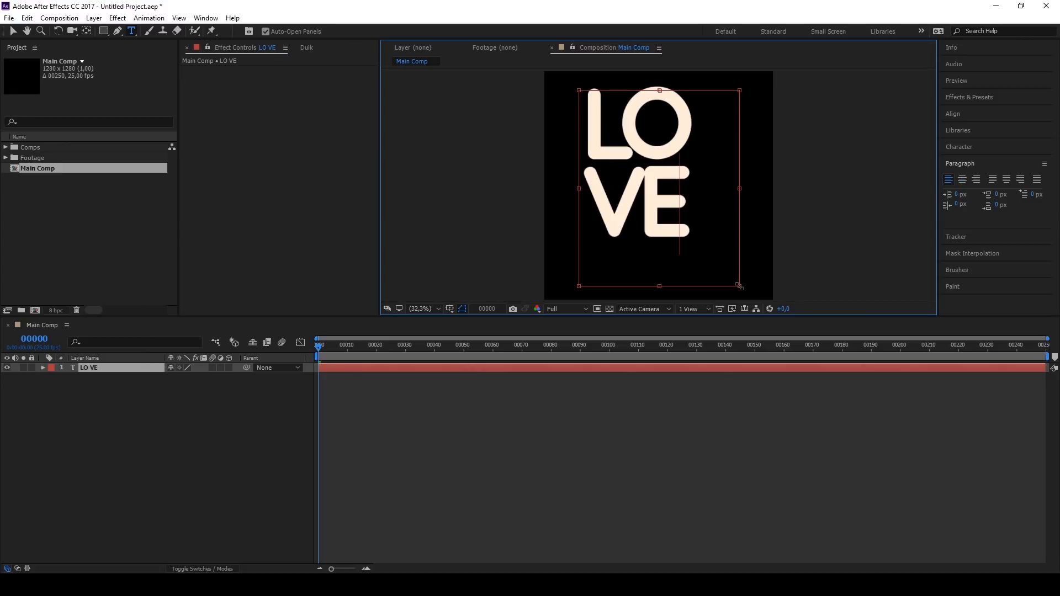
Step: Add the Main composition beneath the LO VE text layer as a reference and set its opacity to 33%
click(6, 147)
drag(38, 231, 92, 410)
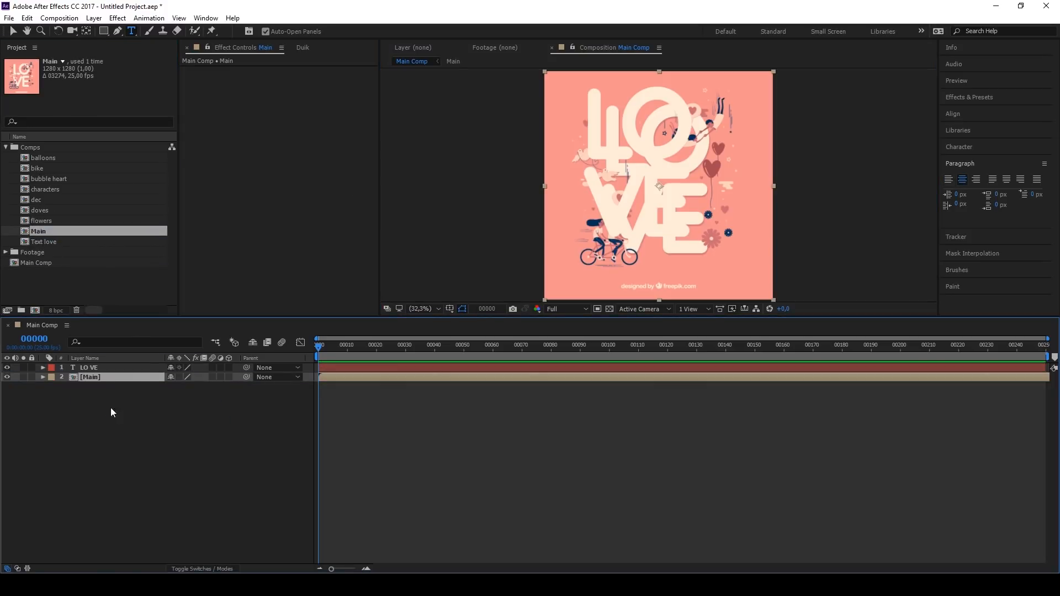
key(t)
drag(175, 386, 134, 383)
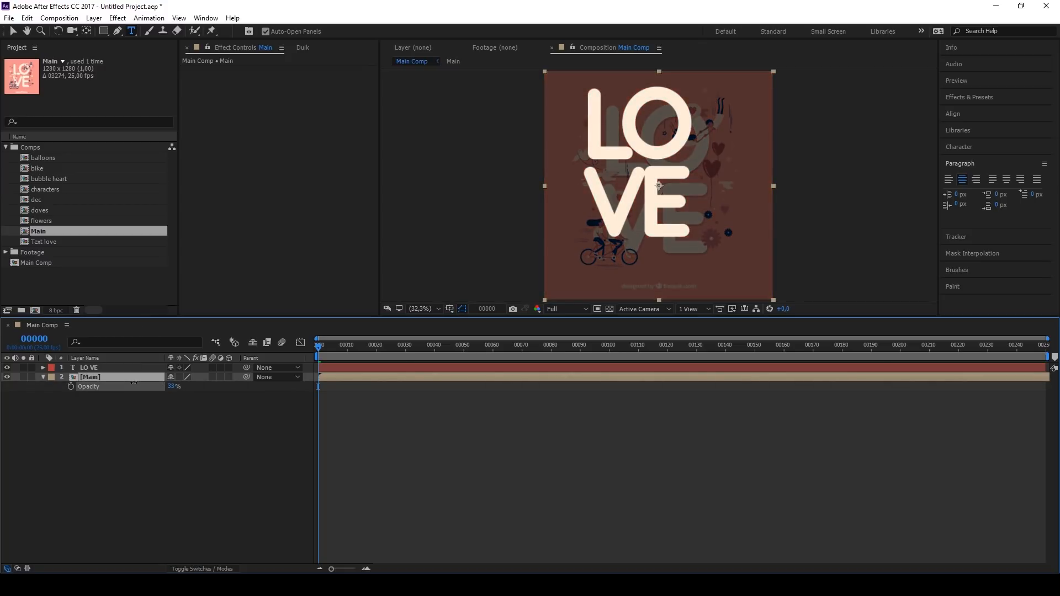
Step: Align the LO VE text with the lettering in the Main reference layer, and hide the reference layer
click(13, 31)
click(89, 367)
drag(622, 115, 642, 135)
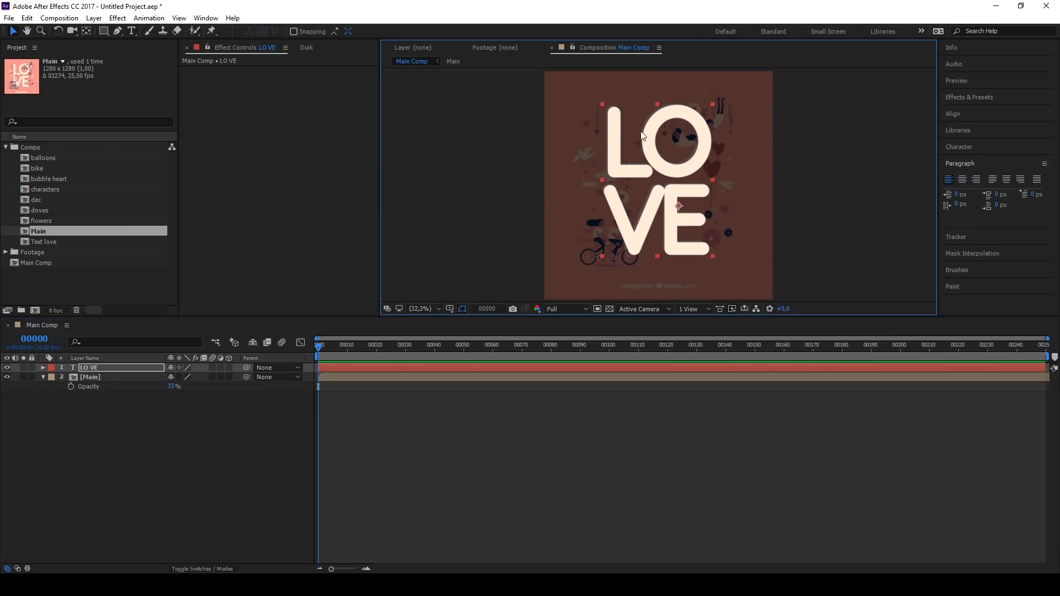
scroll(617, 112, up, 6)
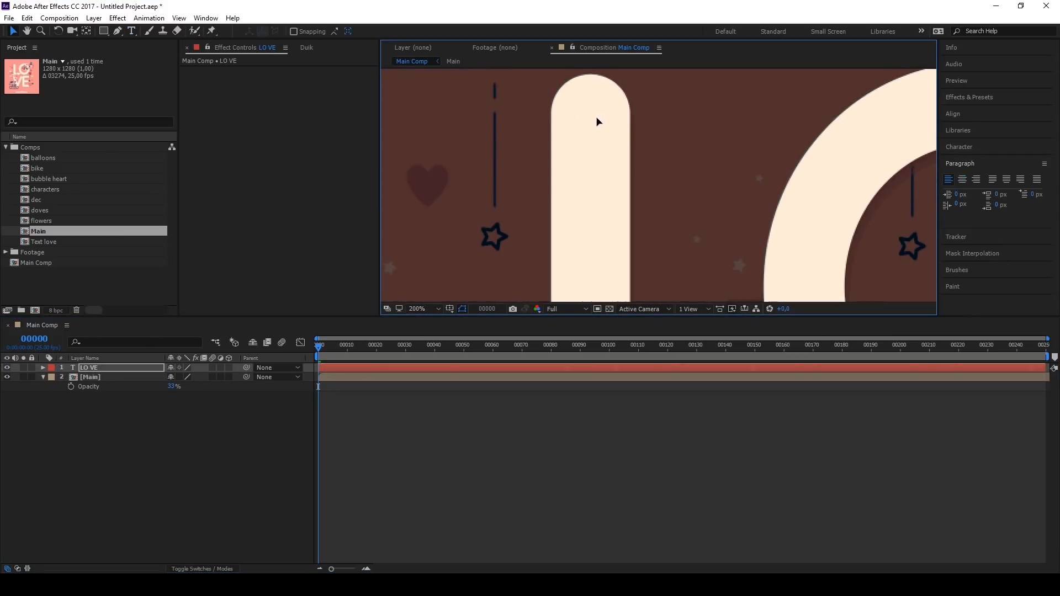
click(437, 309)
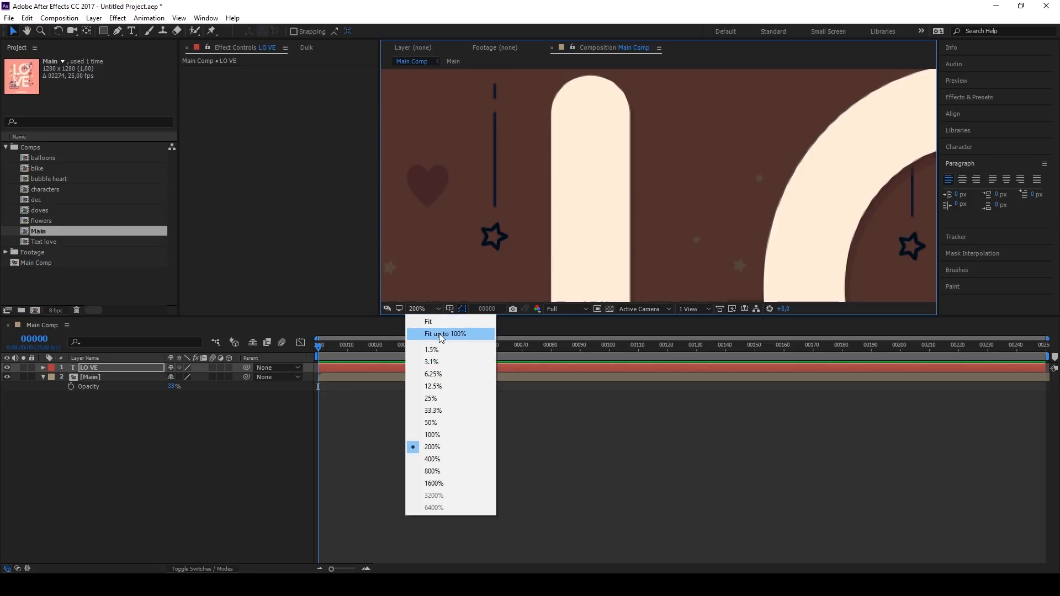
click(439, 334)
click(7, 377)
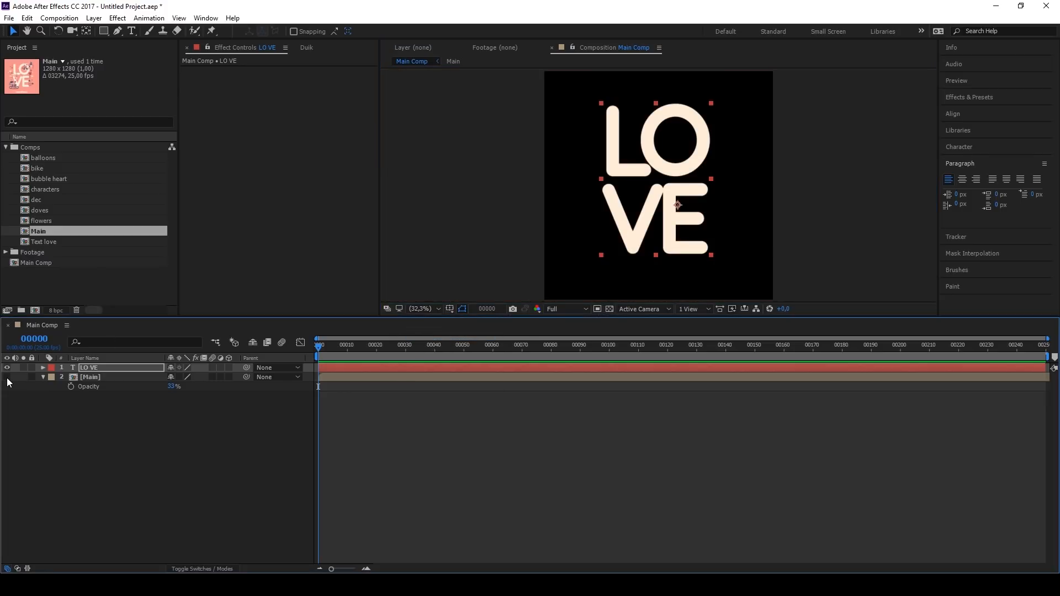
Step: Add a Scale text animator to the LO VE layer
click(98, 368)
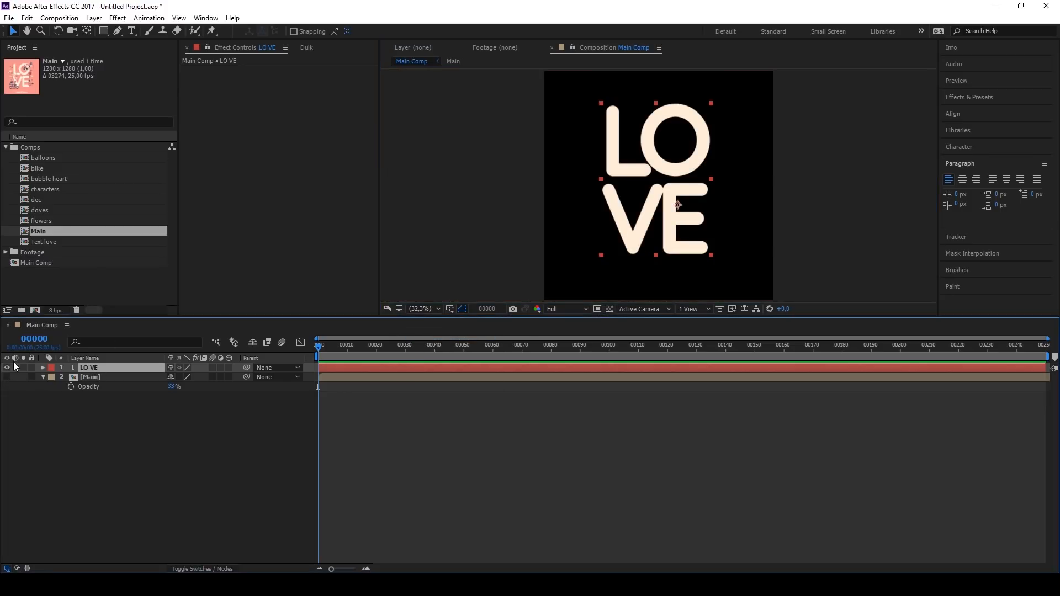
click(42, 368)
click(235, 377)
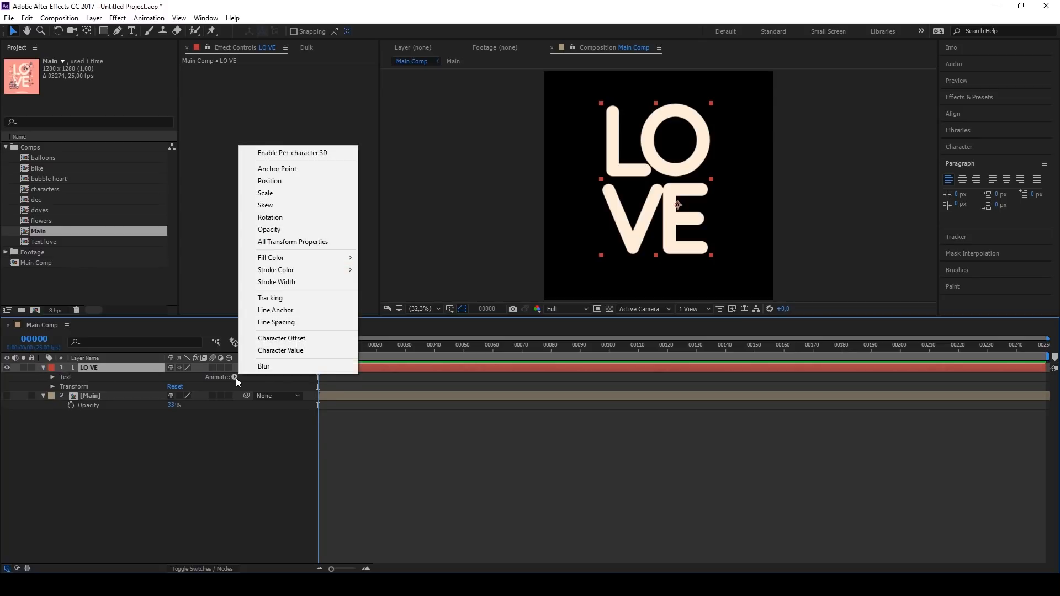
click(299, 193)
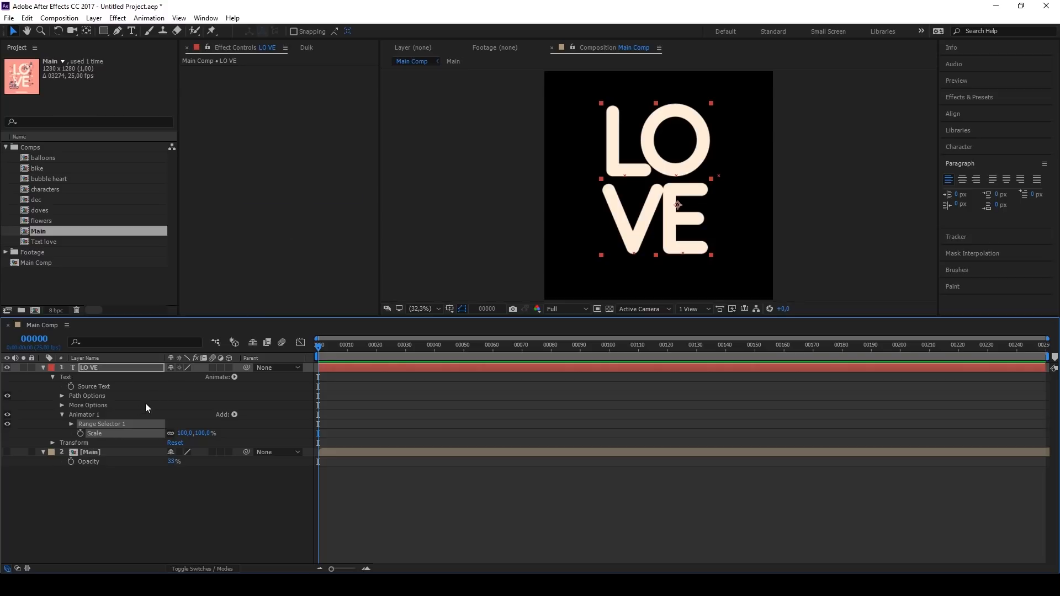
Step: Set the range selector's shape to Ramp Up and the text animator's scale to 0%
click(71, 424)
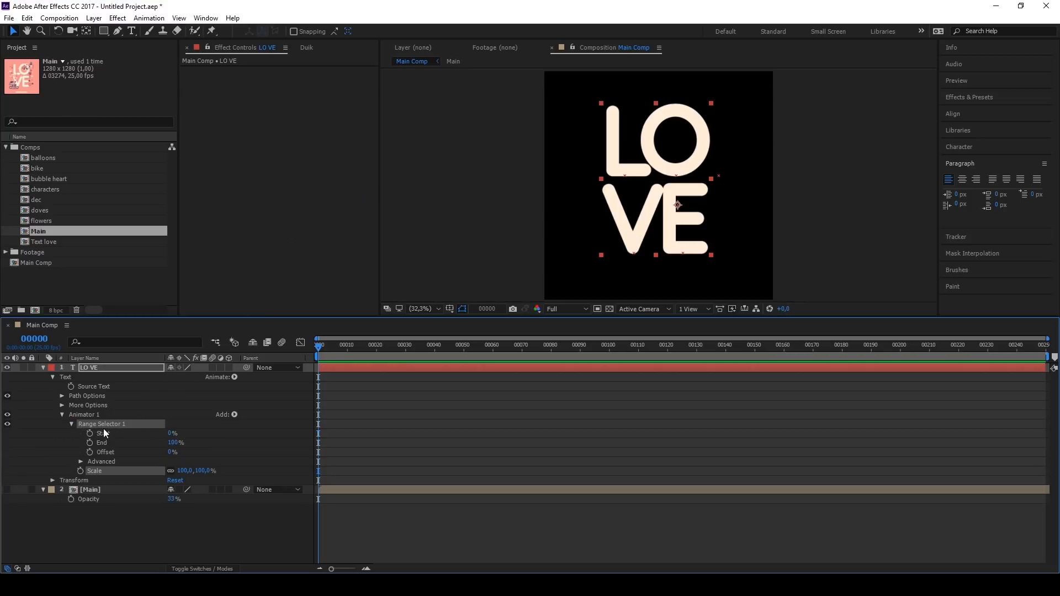
click(81, 462)
click(210, 508)
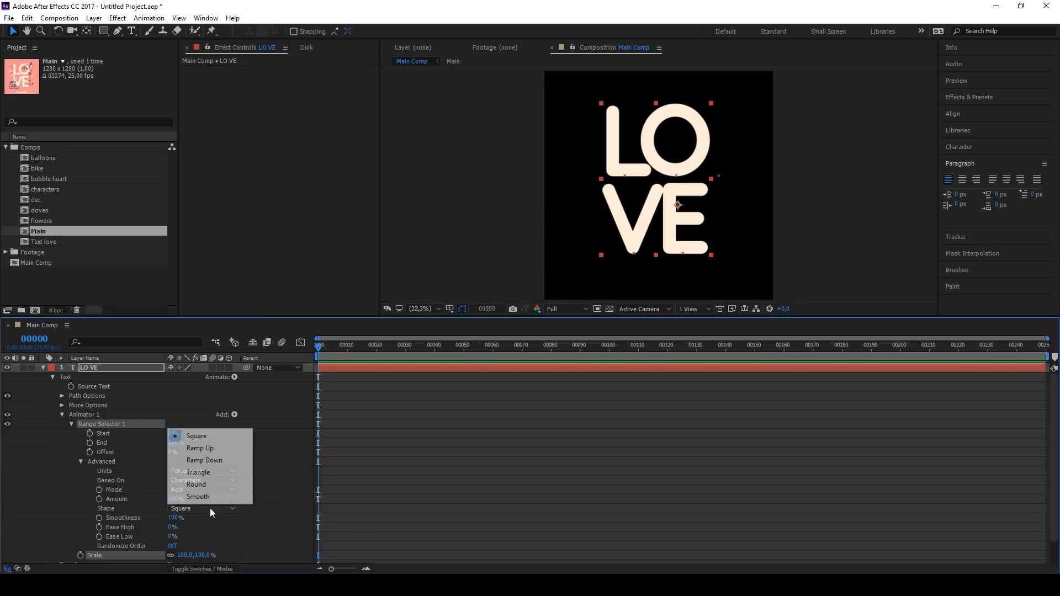
click(221, 447)
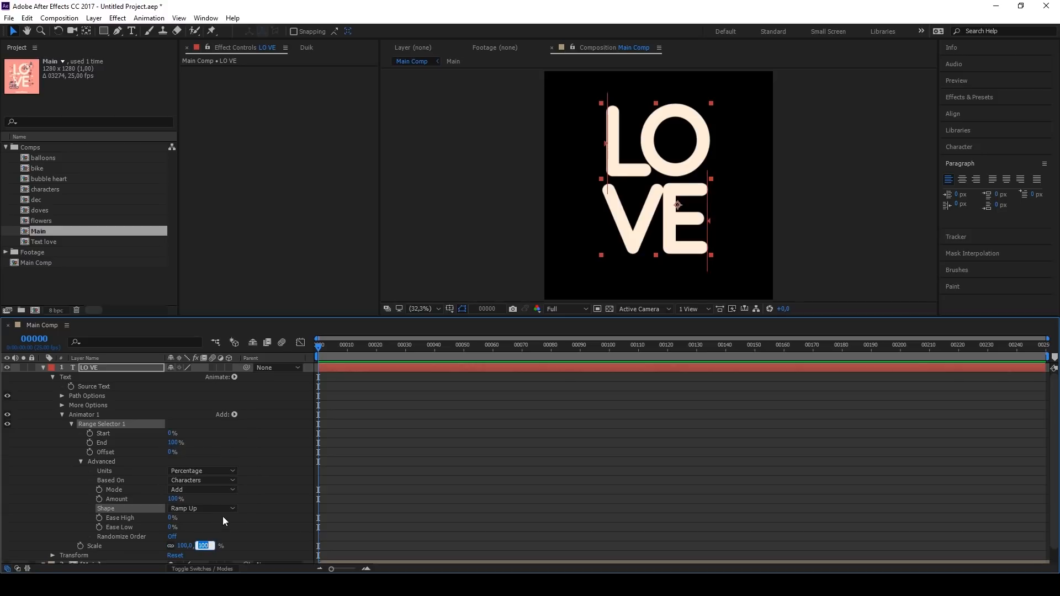
key(Return)
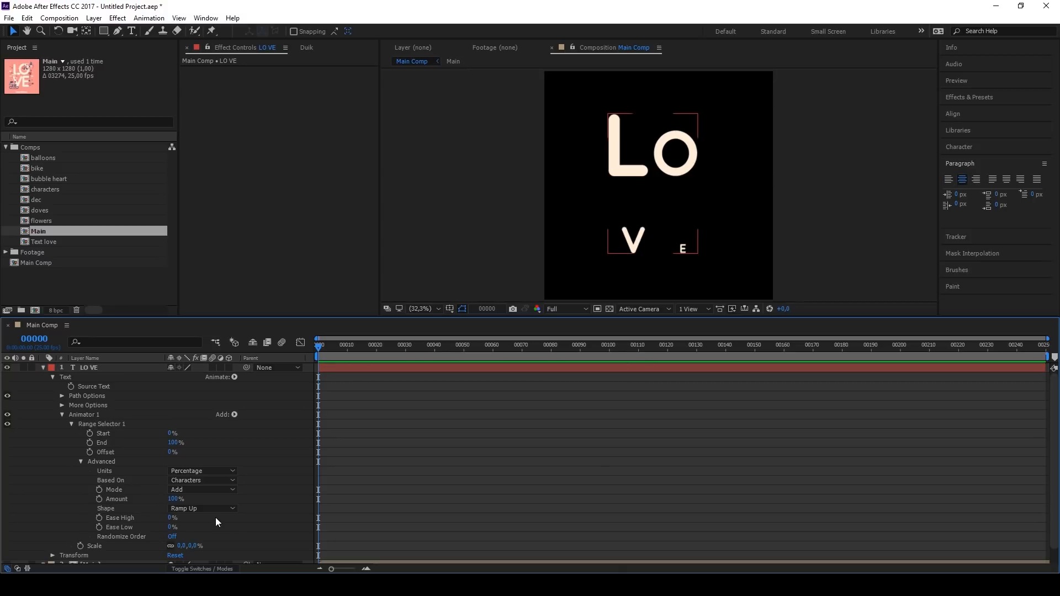
Step: Keyframe the range selector's Offset from -100% at frame 0 to 100% at frame 25
click(89, 452)
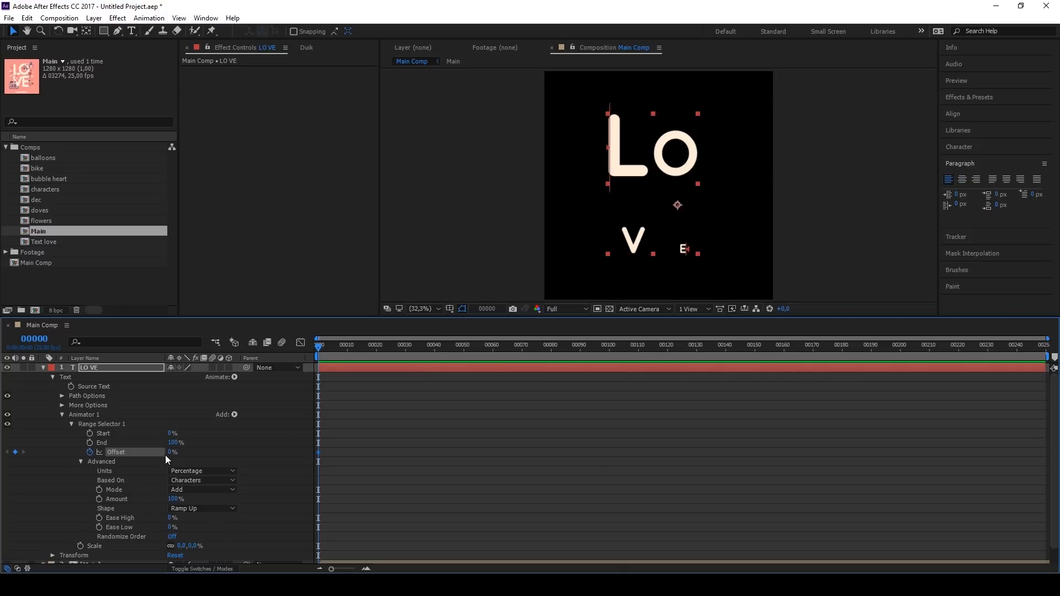
mouse_move(170, 455)
mouse_down()
mouse_move(158, 443)
mouse_move(171, 453)
mouse_up()
drag(377, 347, 391, 347)
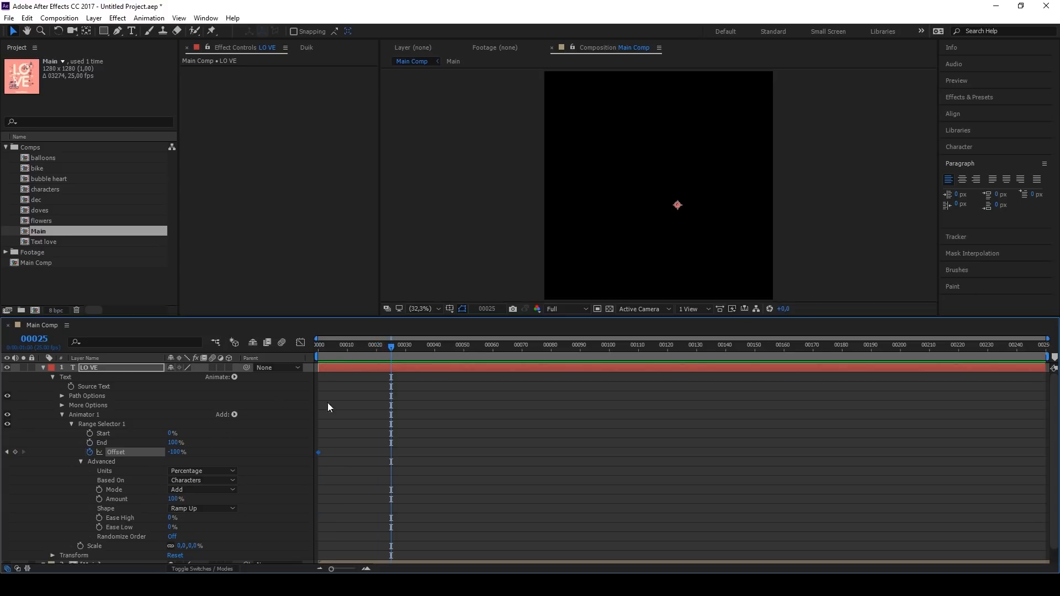
drag(184, 450, 281, 460)
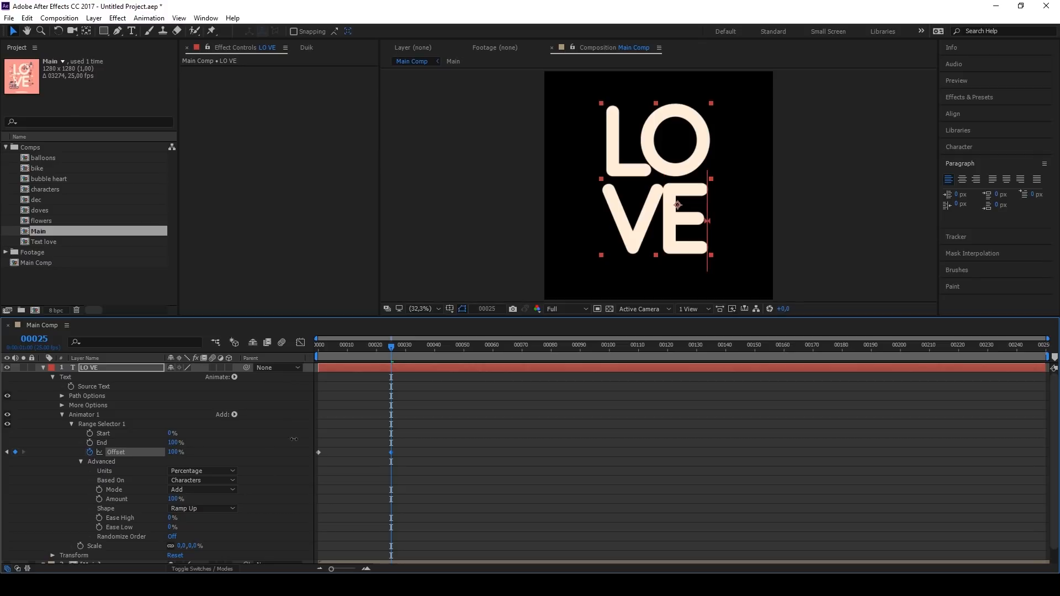
Step: Set the range selector's Ease High and Ease Low to 100%
click(170, 518)
text(100)
key(Tab)
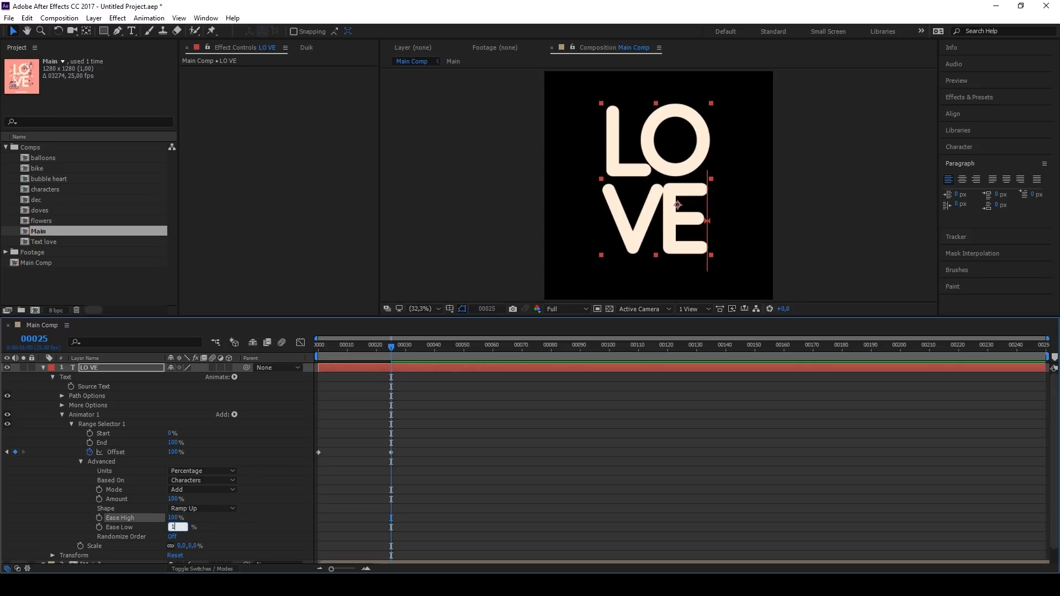
click(217, 524)
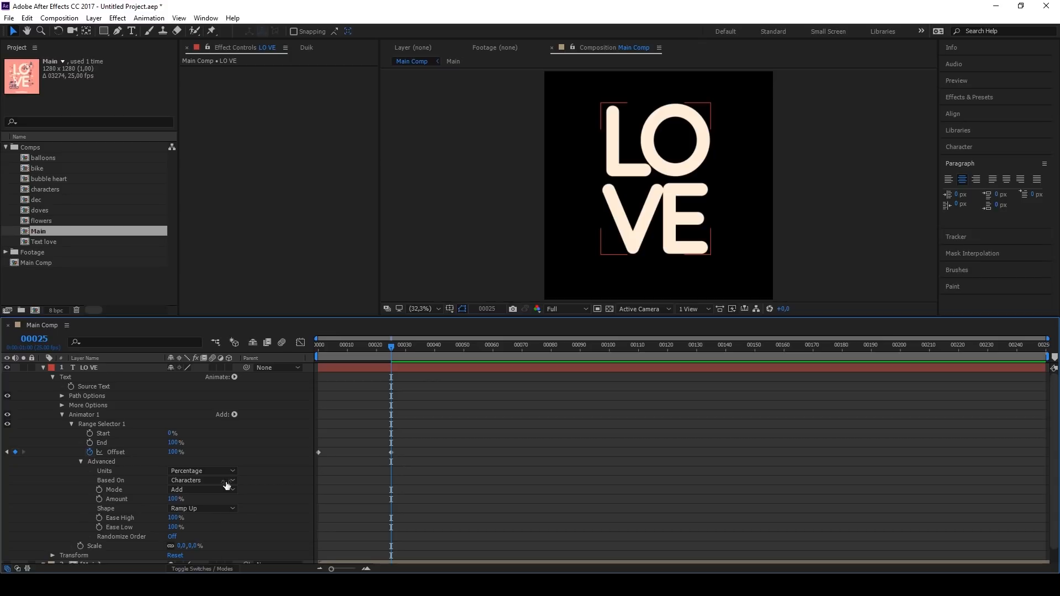
Step: Add a Rotation property of 90° to Animator 1 and preview the text animation
click(234, 414)
mouse_move(265, 420)
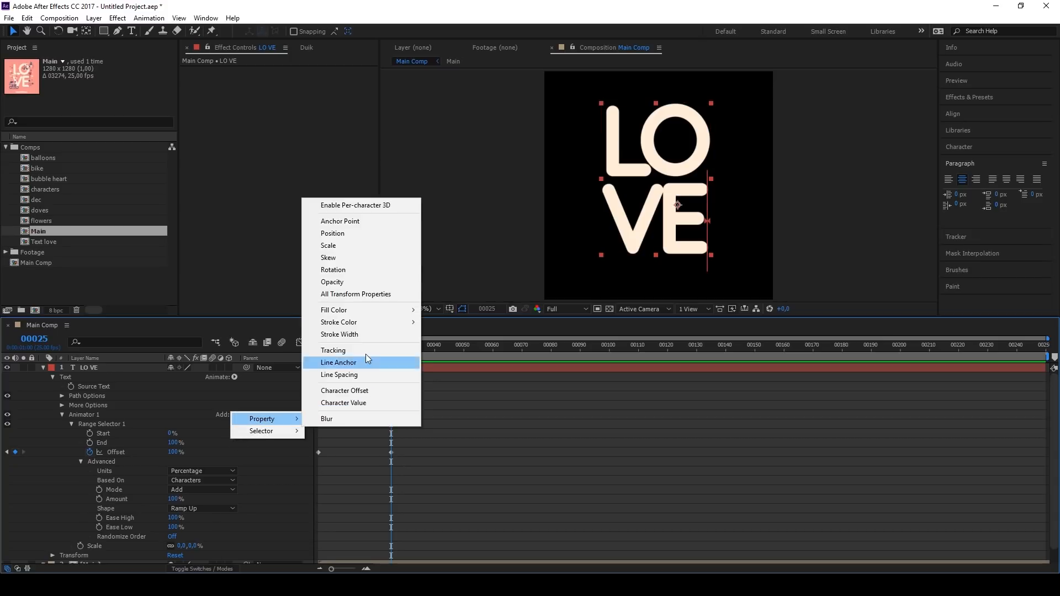
click(364, 270)
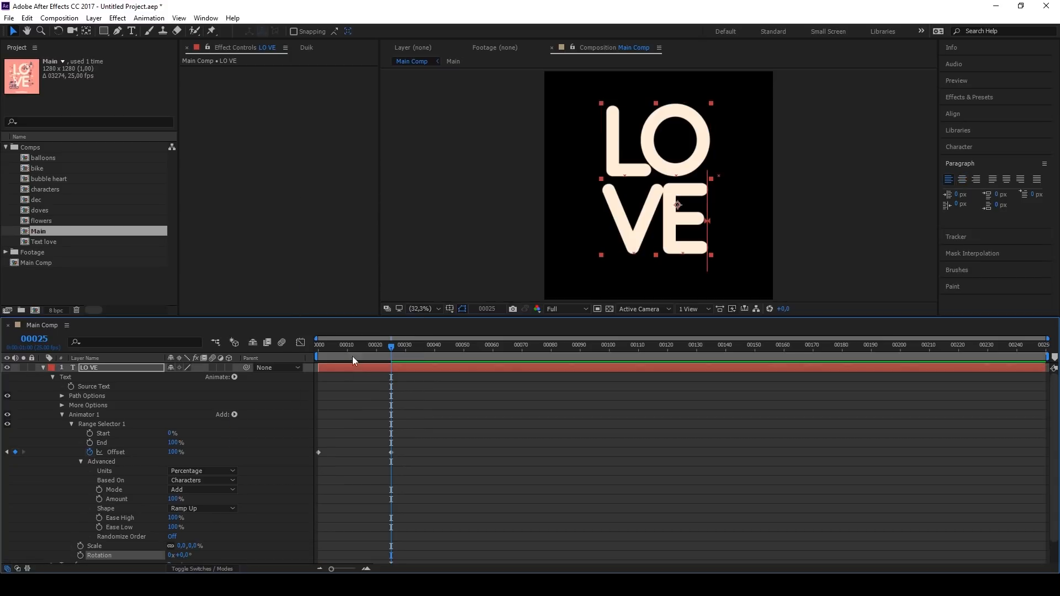
scroll(261, 504, down, 1)
click(183, 531)
key(Return)
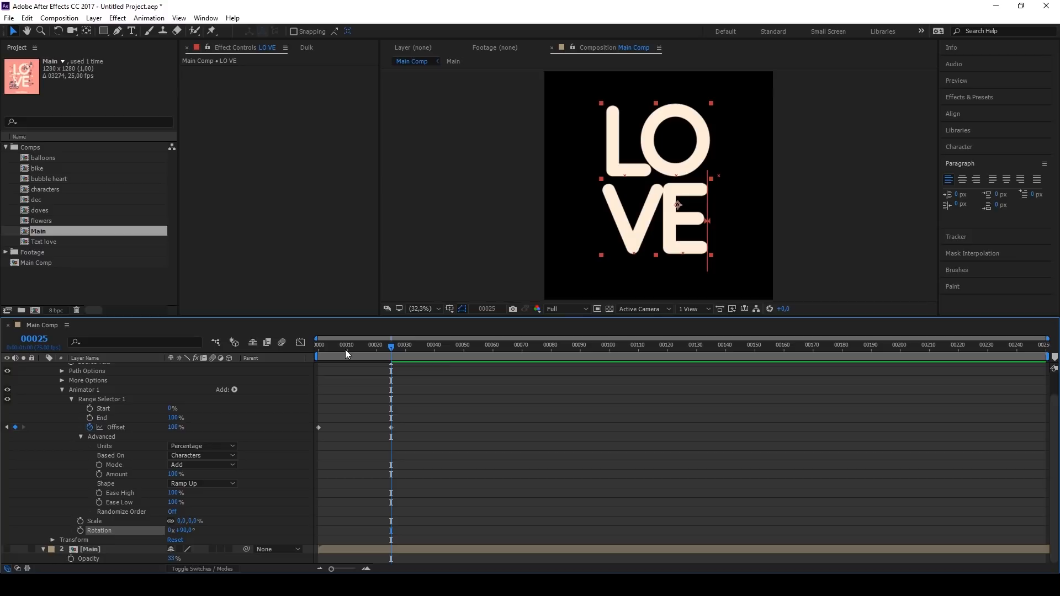
key(space)
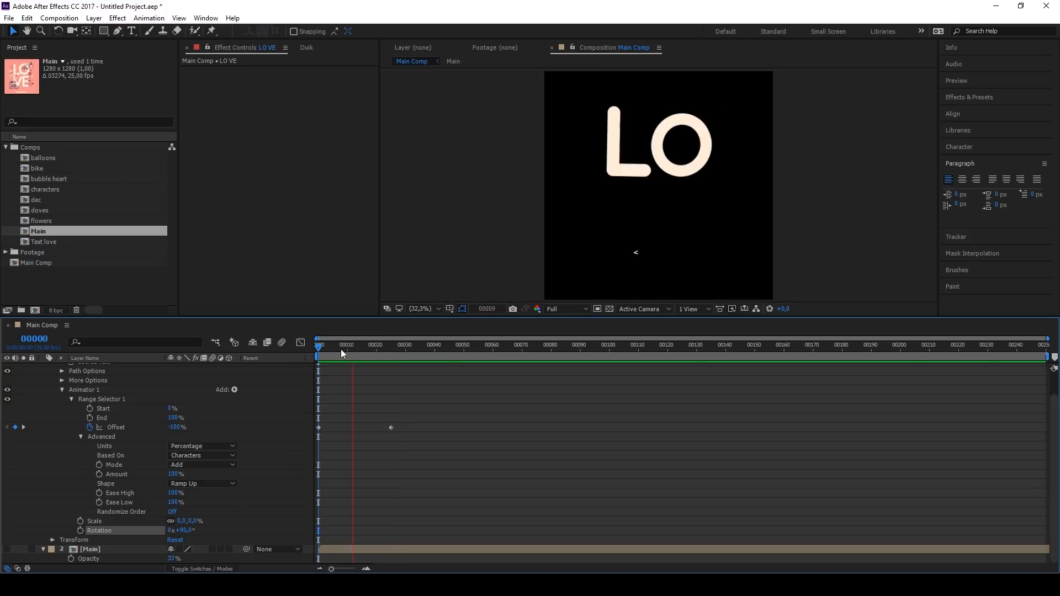
key(space)
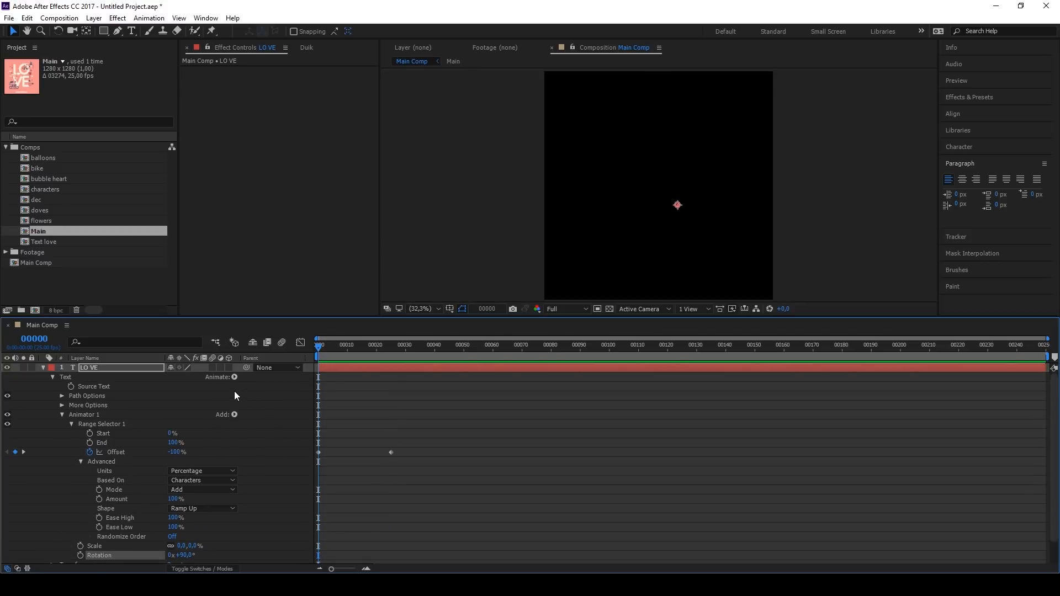
Step: Add a second text animator with a Scale property to the LO VE layer
click(234, 414)
click(277, 194)
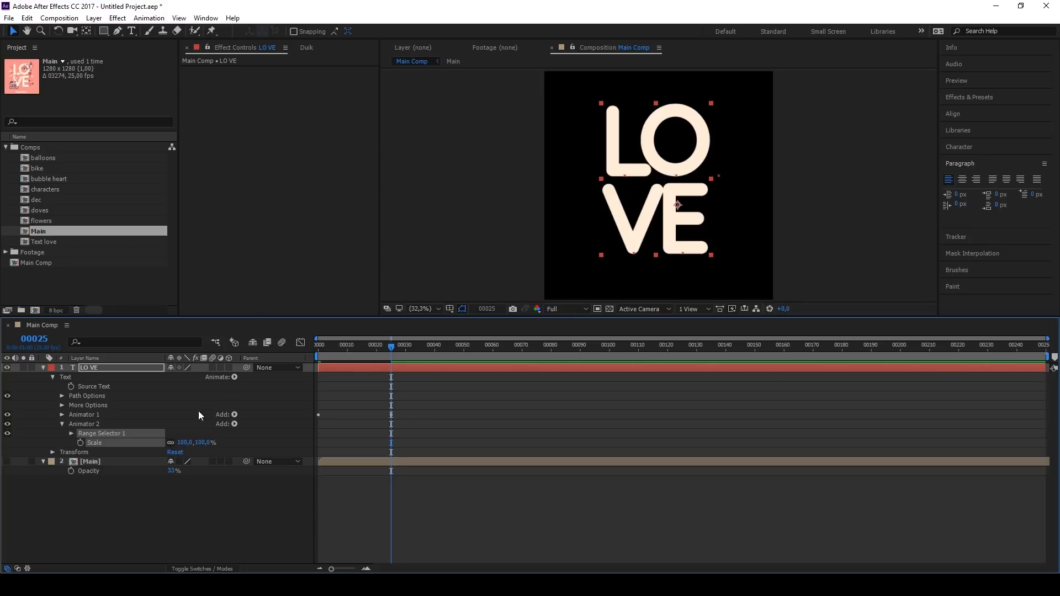
Step: Set the shape of Animator 2's range selector to Ramp Up and the animator's Scale to 110%
click(70, 434)
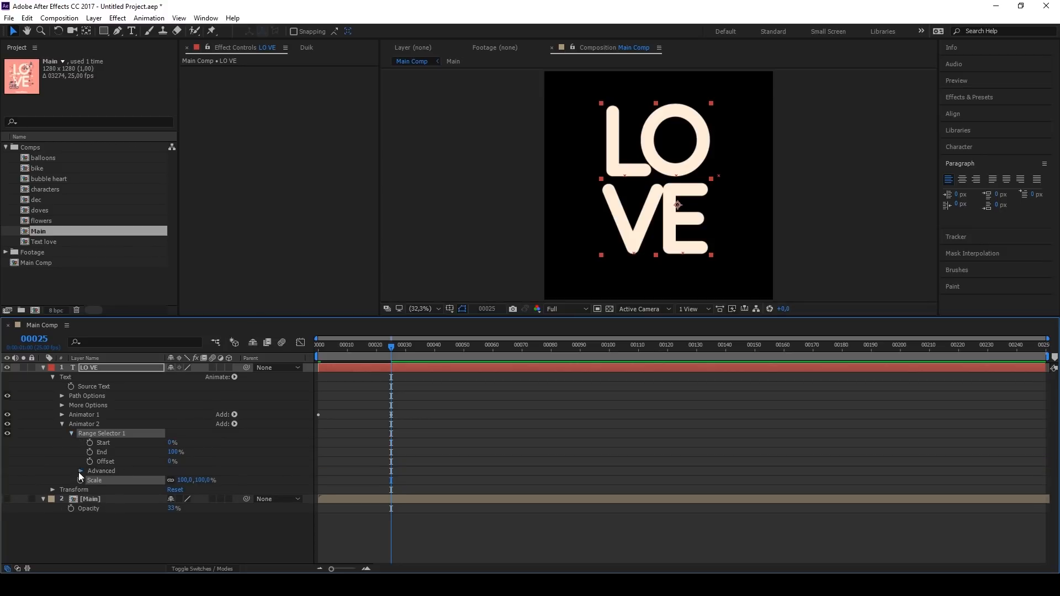
click(80, 471)
click(201, 518)
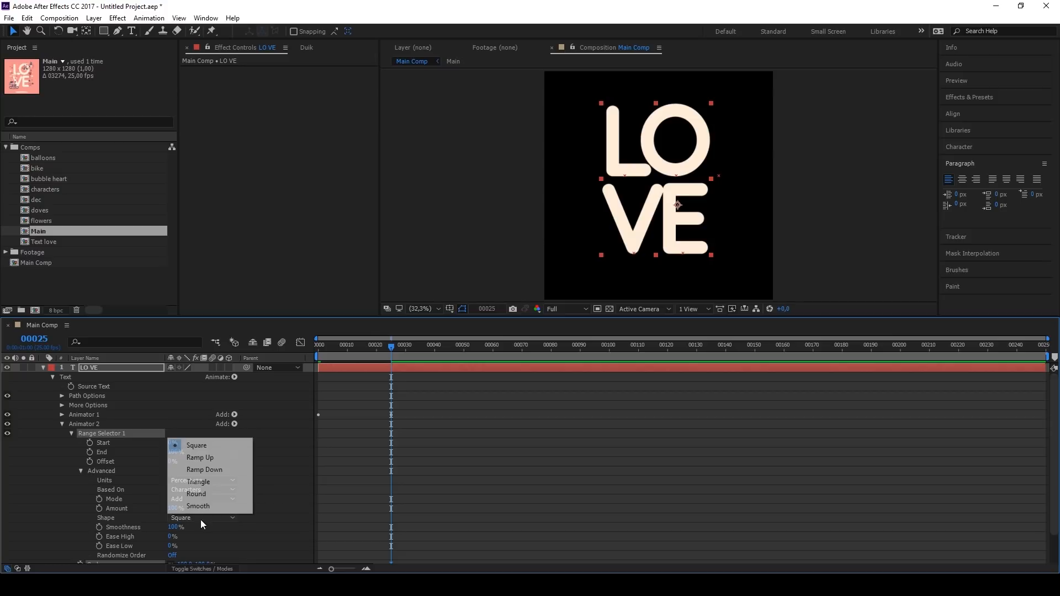
click(217, 460)
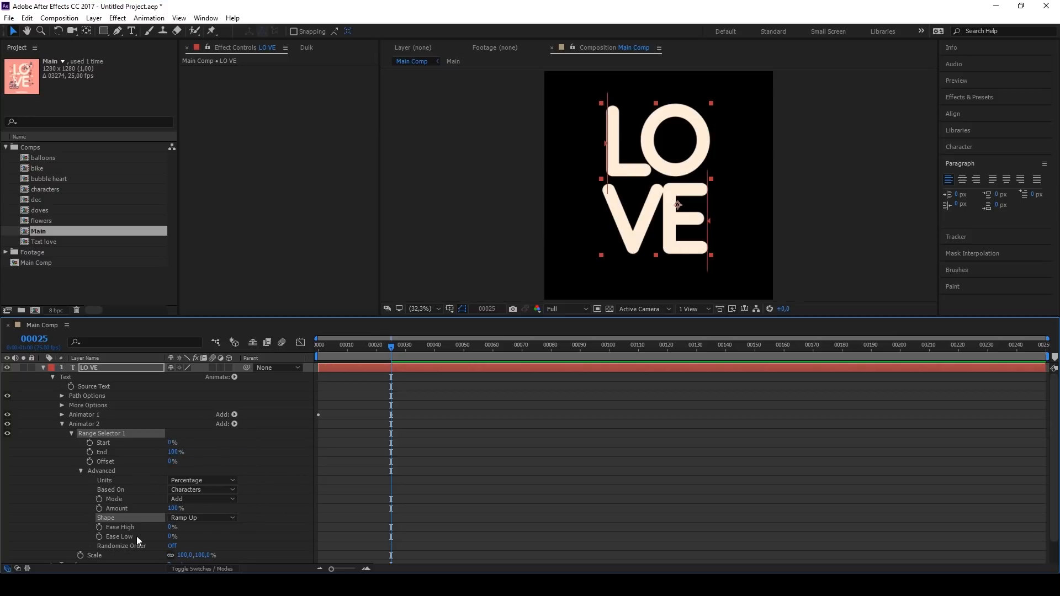
click(199, 553)
text(110)
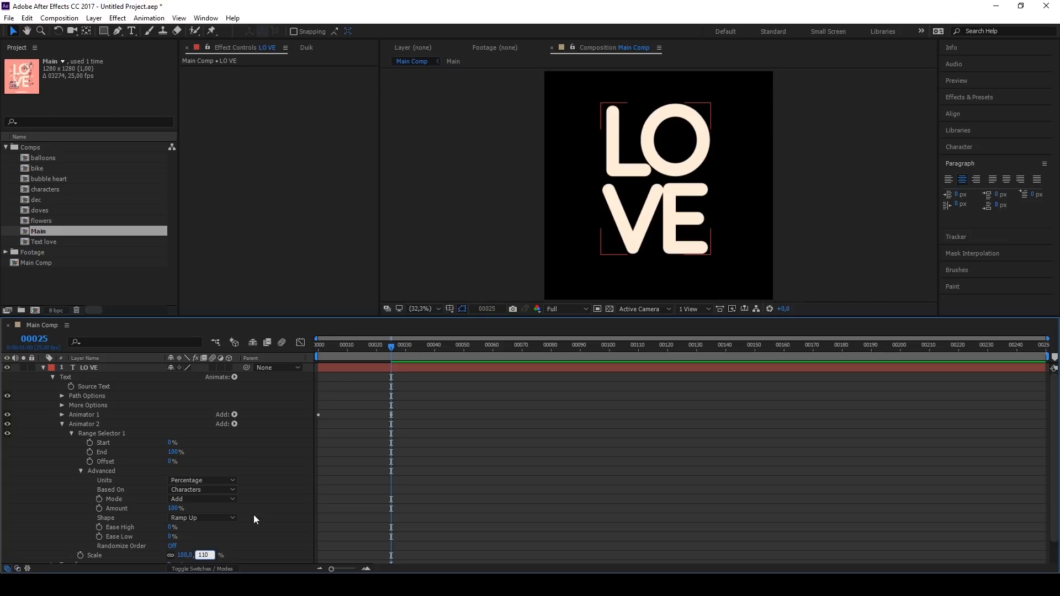
key(Return)
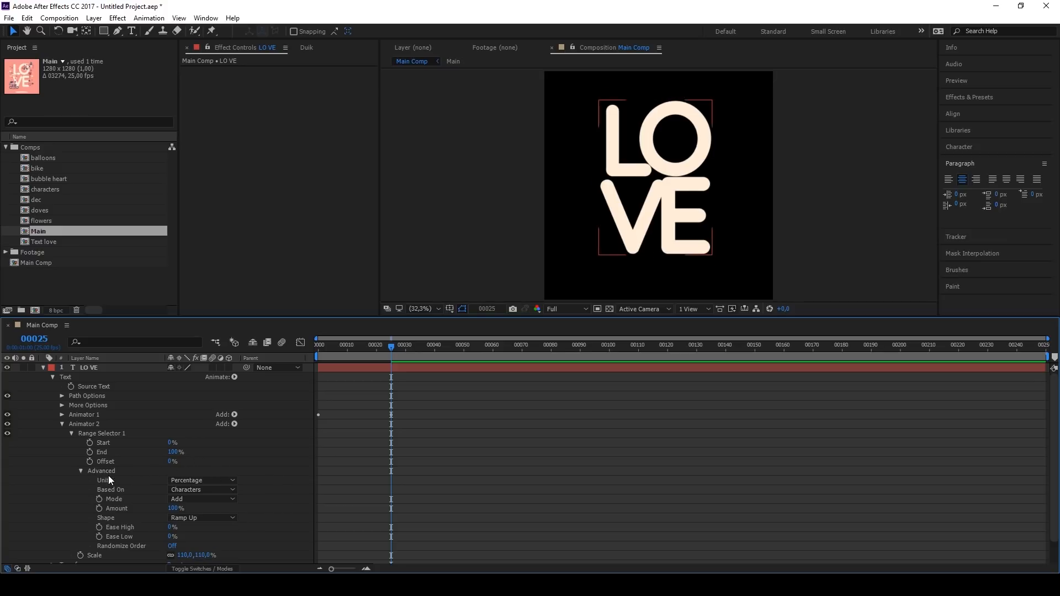
Step: Keyframe Animator 2's Offset from -100% at frame 0 to 100% at frame 25 and preview the animation
click(89, 462)
drag(381, 358, 302, 352)
drag(170, 445, 110, 445)
click(393, 348)
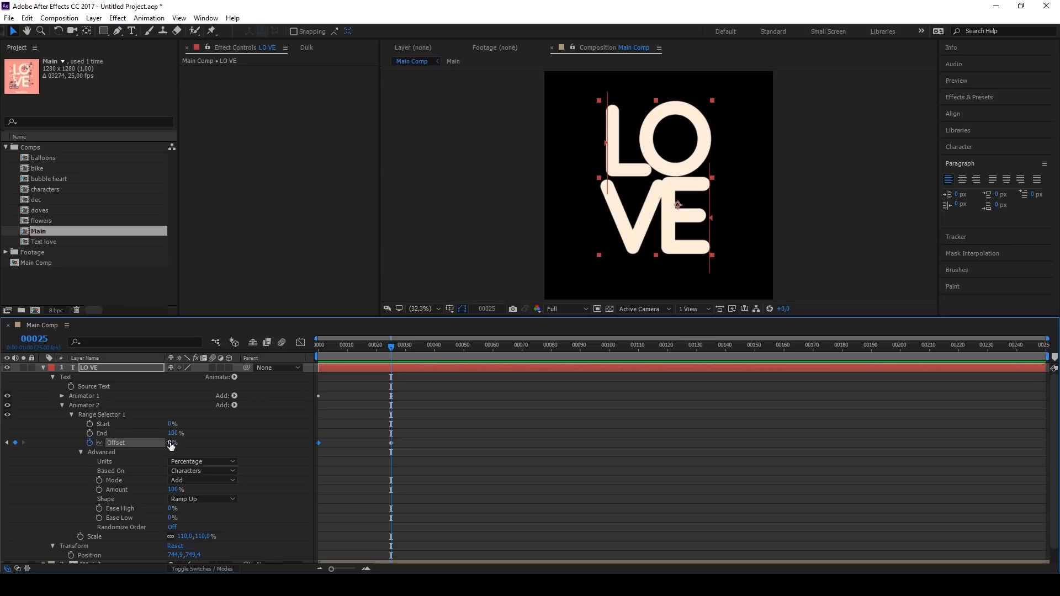
drag(170, 445, 232, 445)
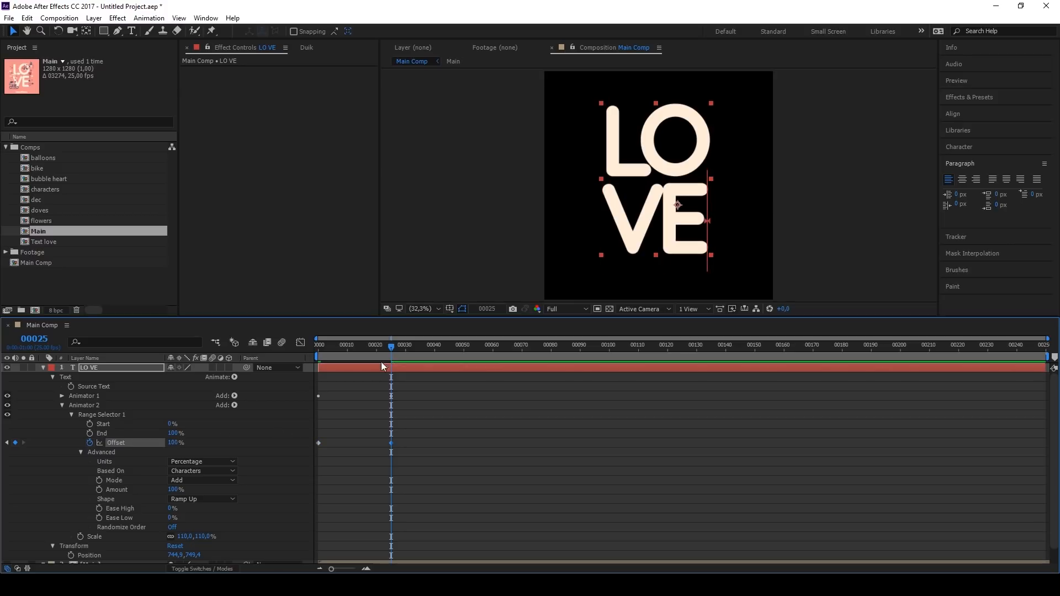
click(320, 356)
key(space)
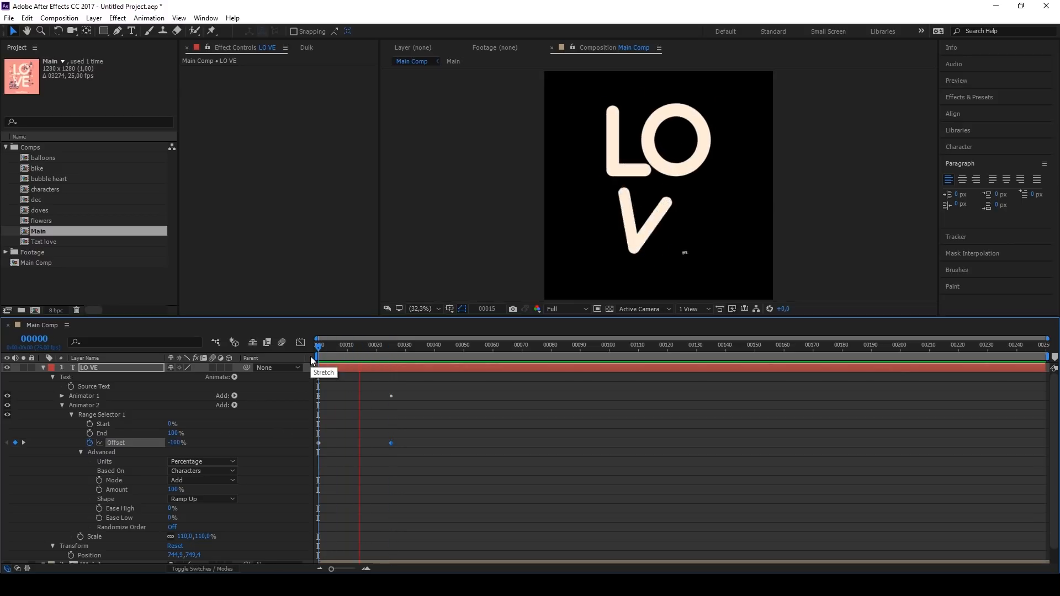
key(space)
Step: Shift both of Animator 2's Offset keyframes about two frames later and preview the timing
drag(394, 440, 322, 445)
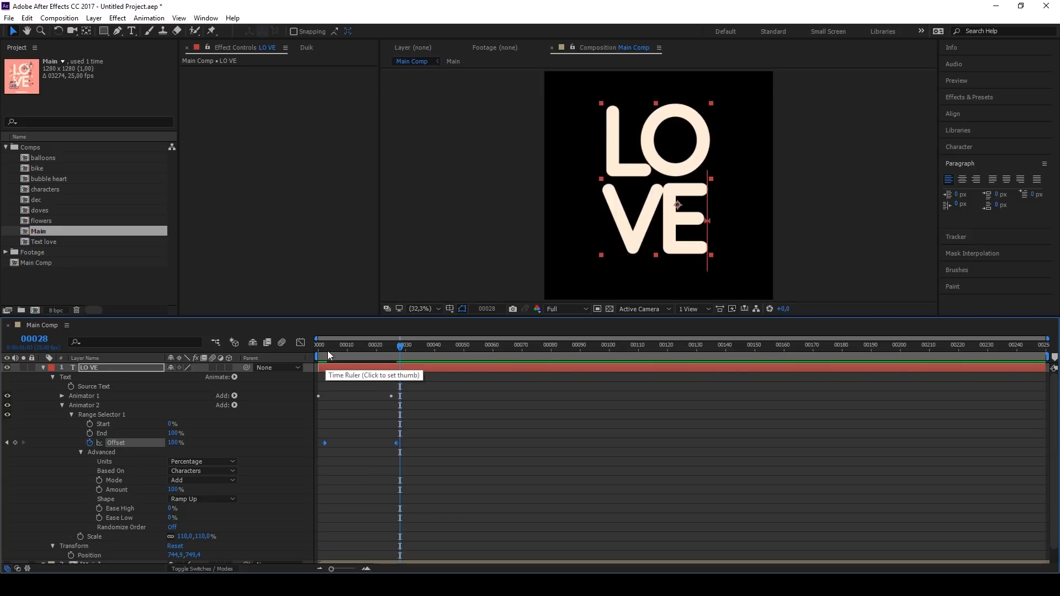
click(319, 351)
key(space)
key(space)
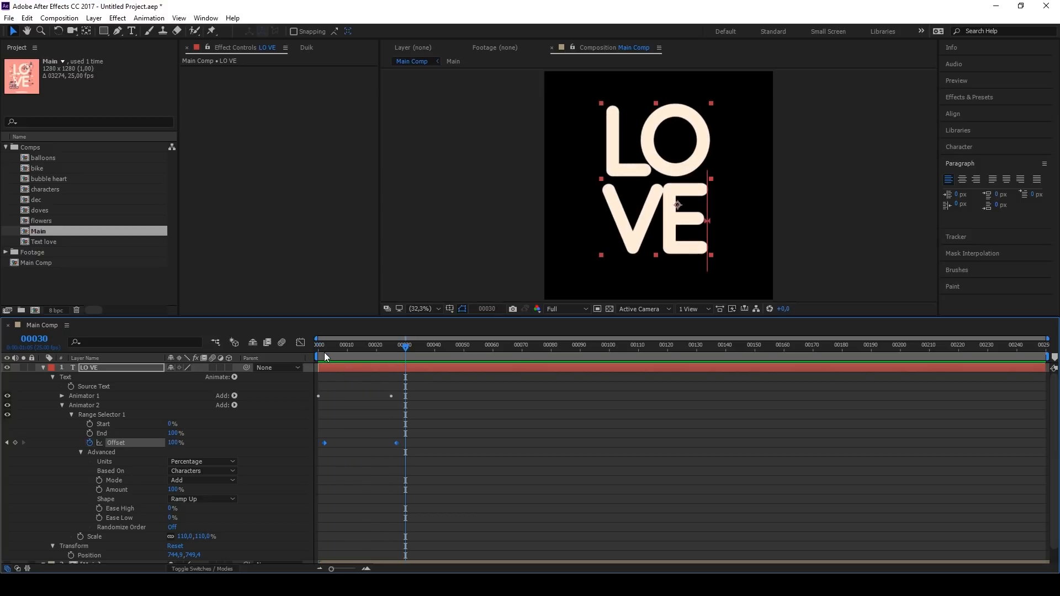
Step: Add a Rotation property of -25° to Animator 2 and preview the text animation
click(234, 405)
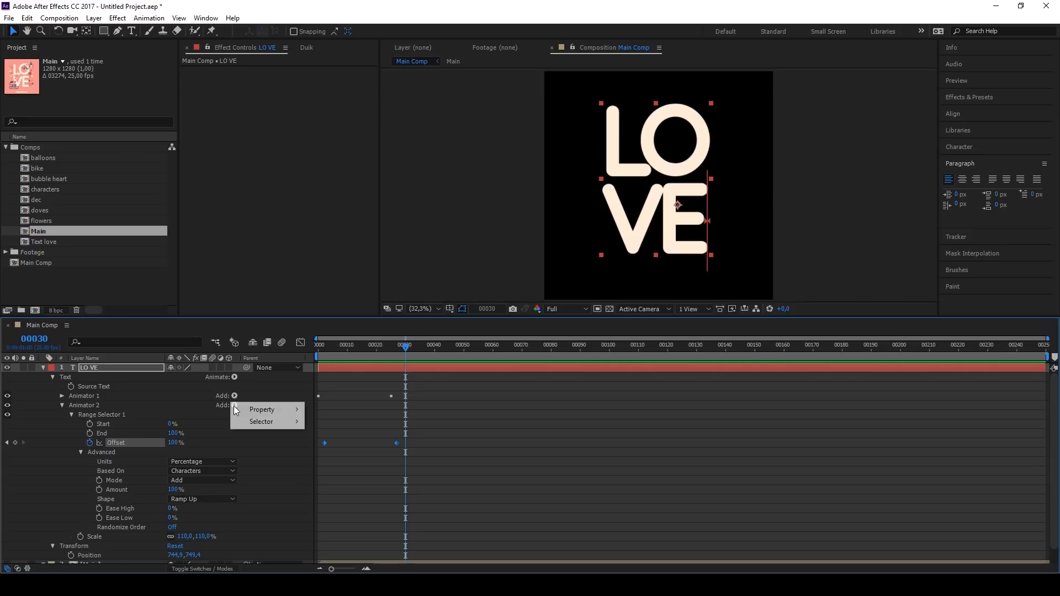
mouse_move(263, 410)
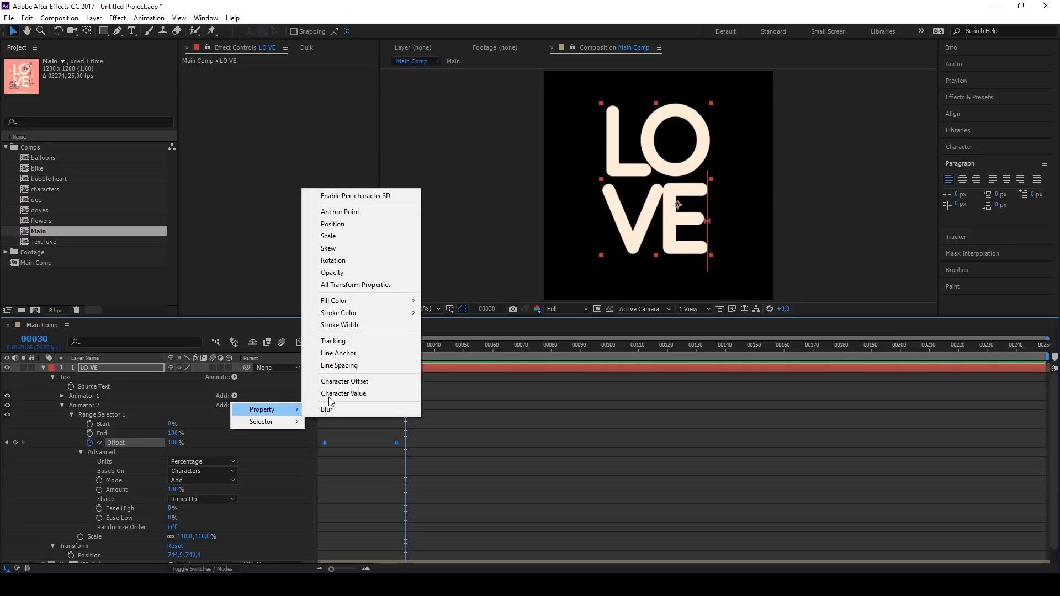
click(353, 261)
click(184, 546)
text(-25)
drag(376, 353, 318, 359)
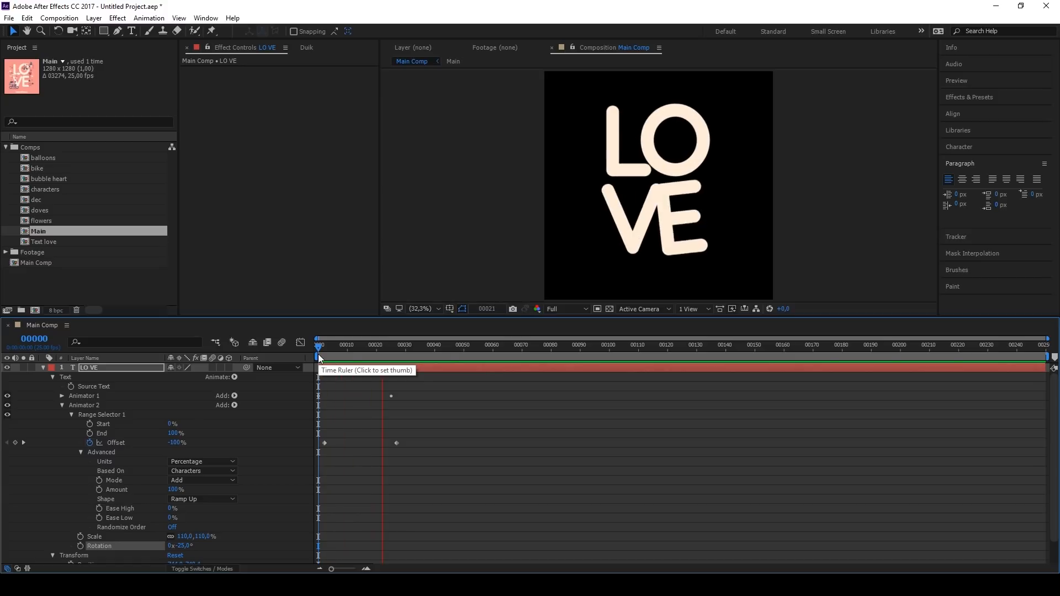
key(space)
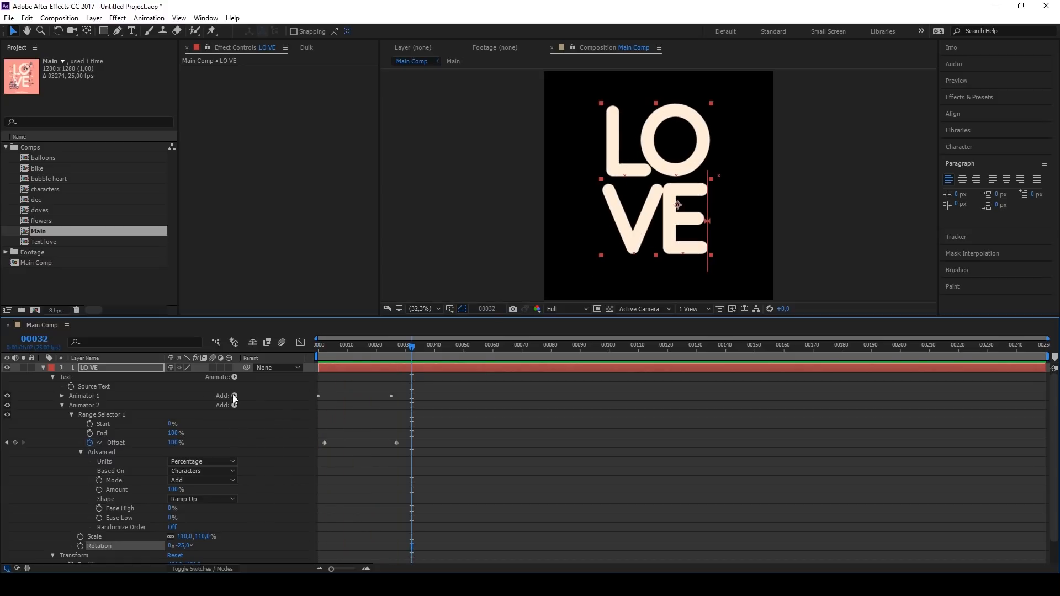
Step: Add a Stroke Width property of 350 to Animator 1 and collapse the LO VE layer
click(61, 405)
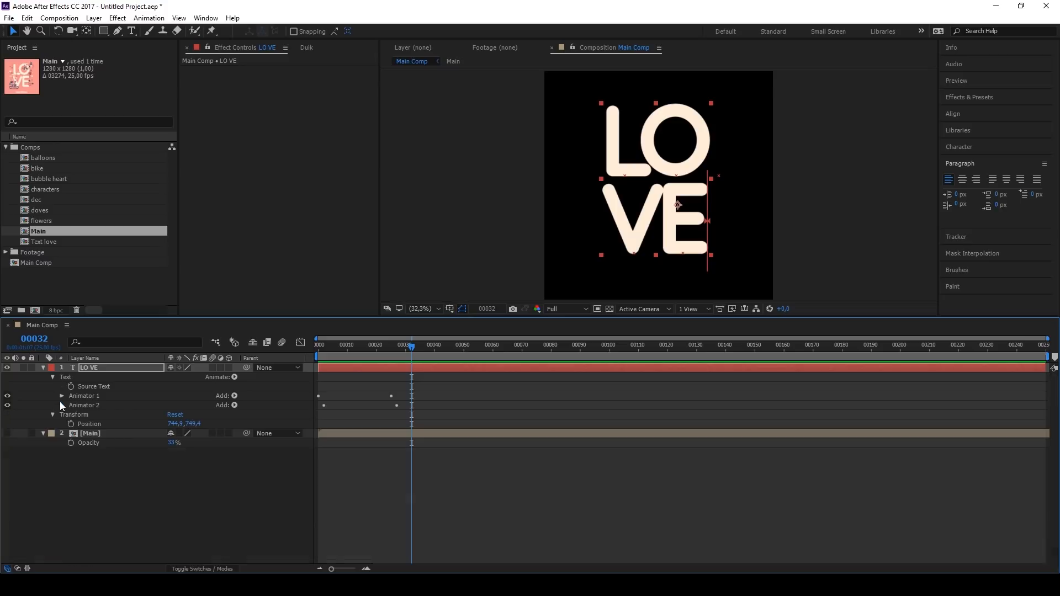
click(234, 396)
mouse_move(236, 396)
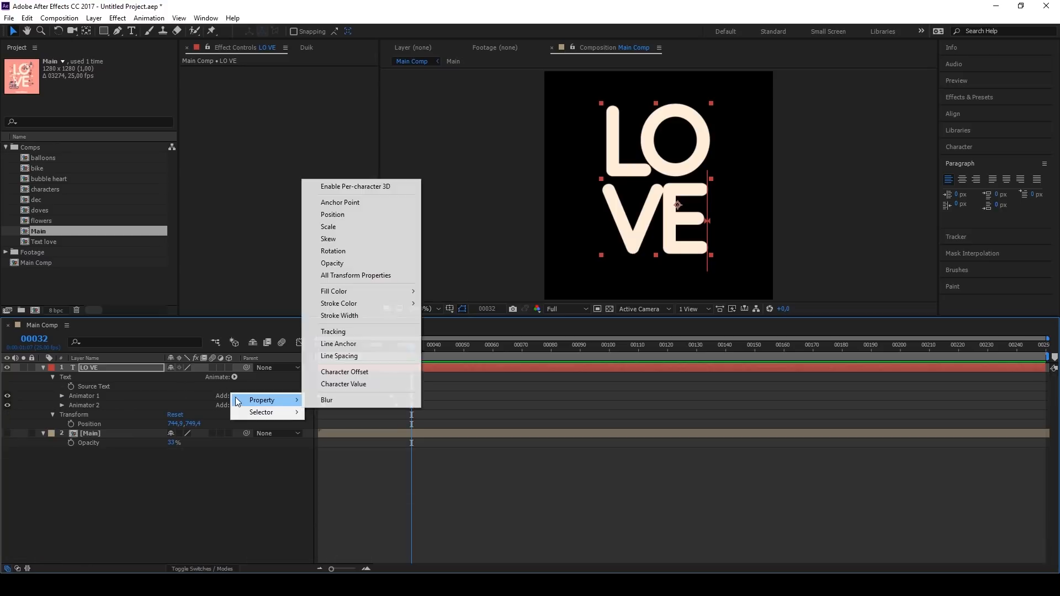
click(361, 316)
click(175, 480)
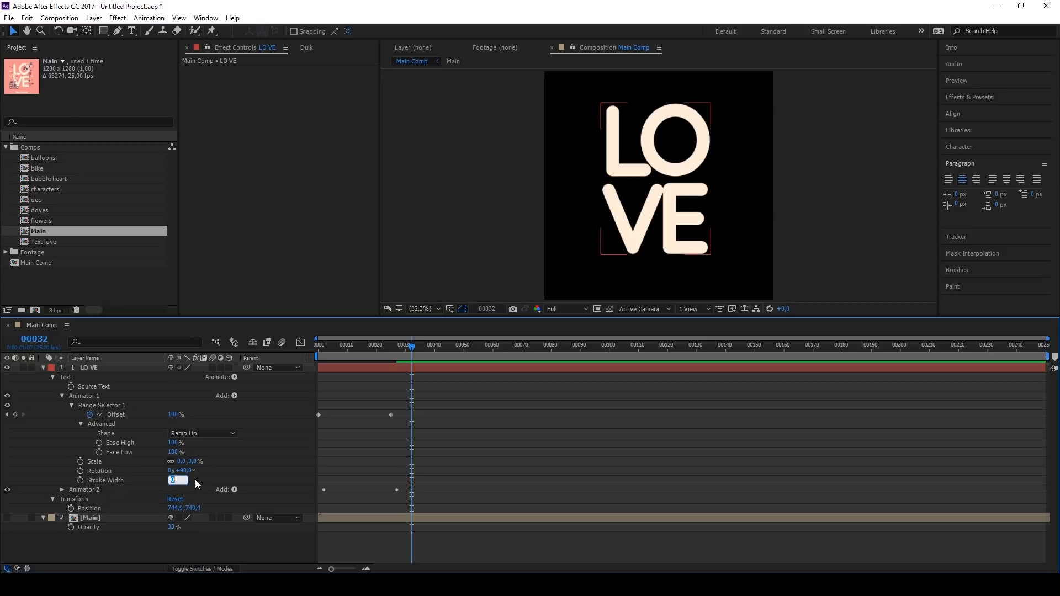
text(350)
key(Return)
click(391, 346)
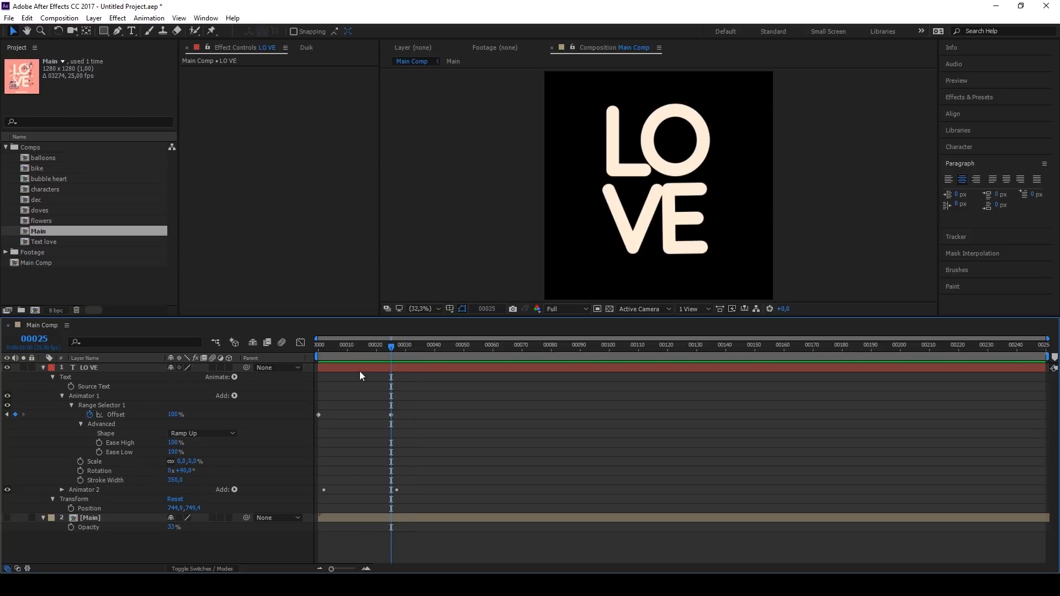
click(43, 368)
Step: Switch to Illustrator and copy the fill colour code of the upper LO VE shadow text in the nested group
click(371, 585)
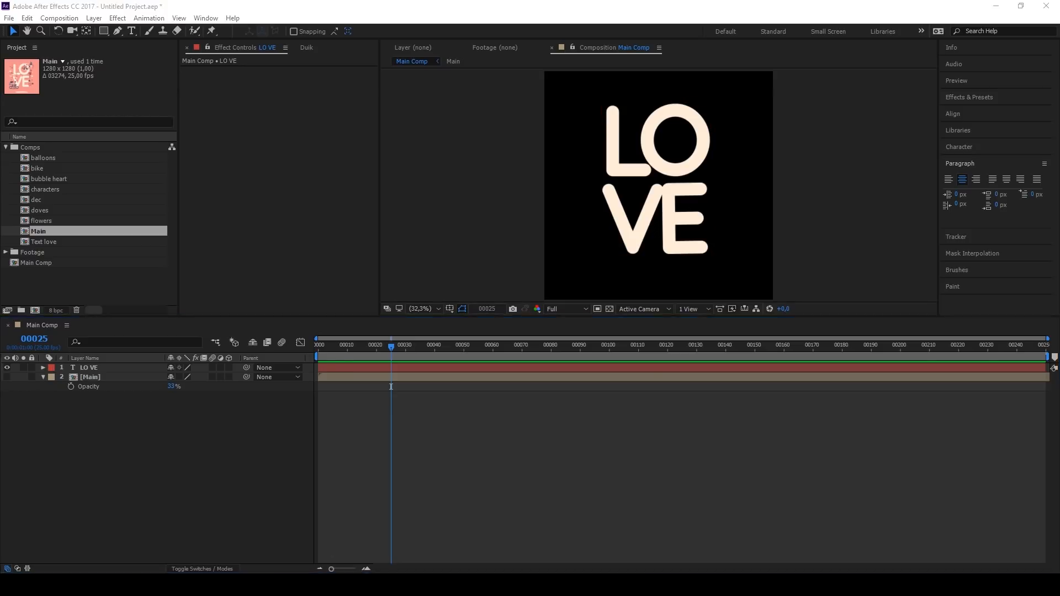
click(11, 58)
scroll(464, 294, up, 4)
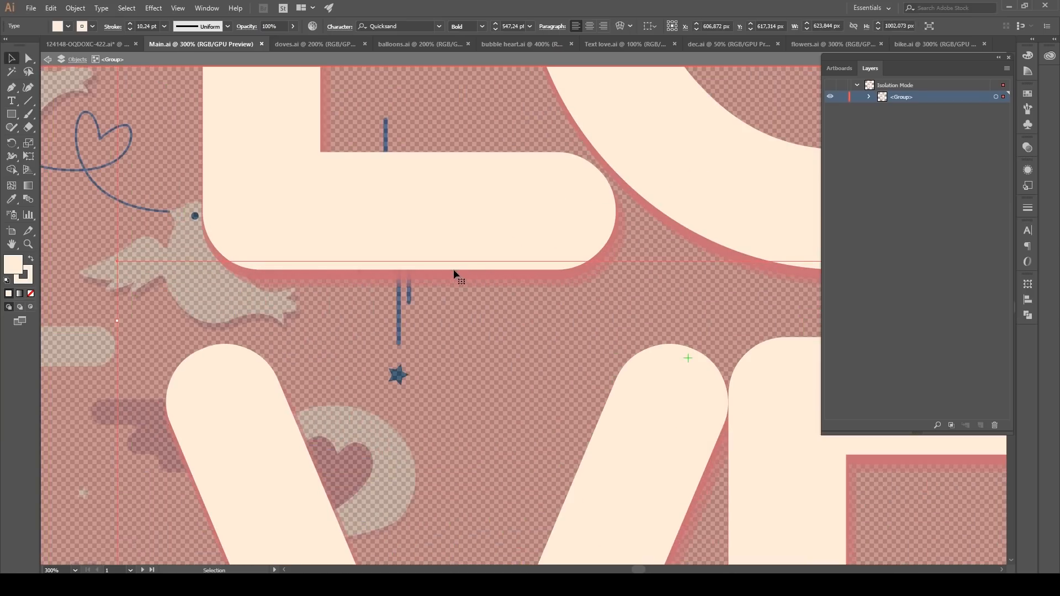
click(869, 96)
click(881, 119)
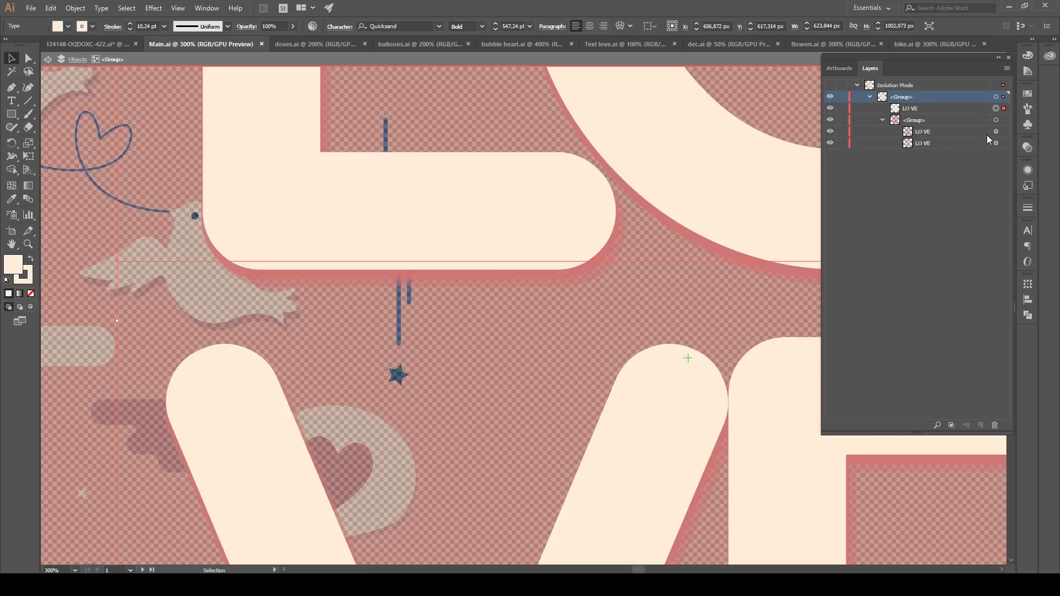
click(1004, 132)
double_click(17, 266)
key(ctrl+c)
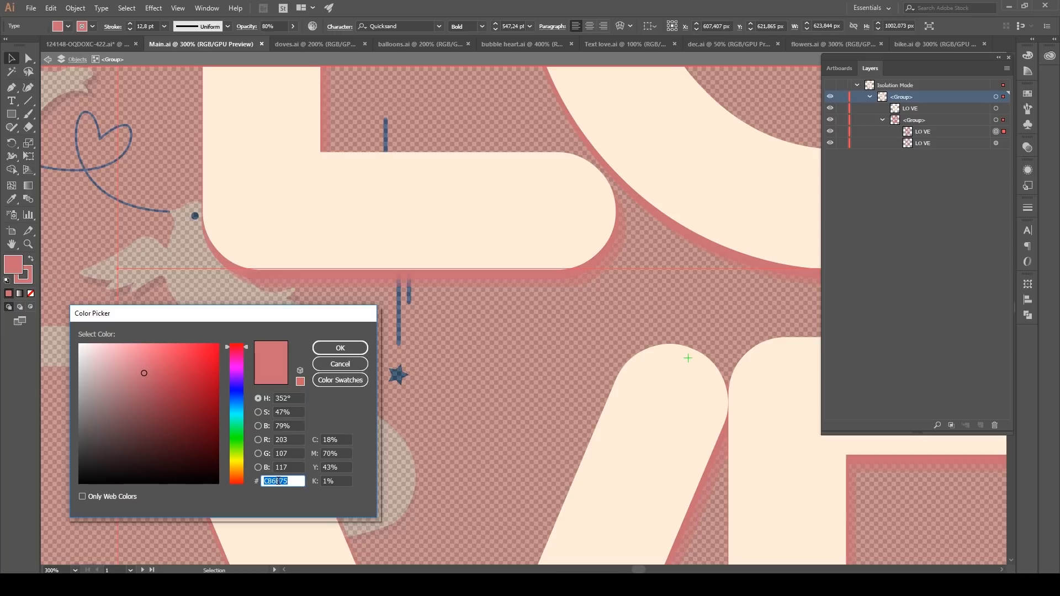
click(346, 353)
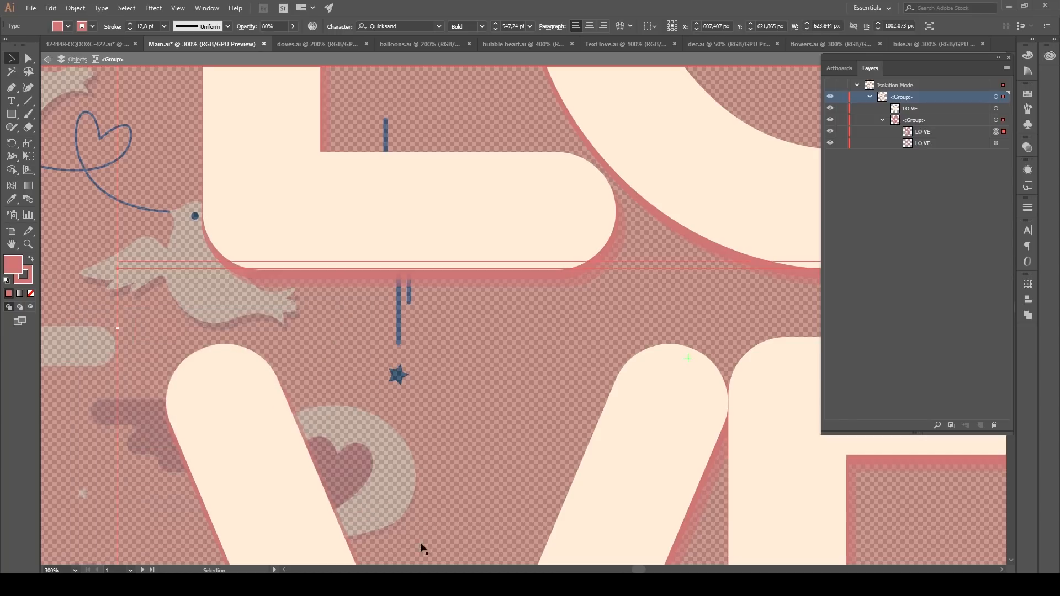
Step: Switch back to After Effects and duplicate the LO VE text layer
click(432, 584)
click(105, 369)
key(ctrl+d)
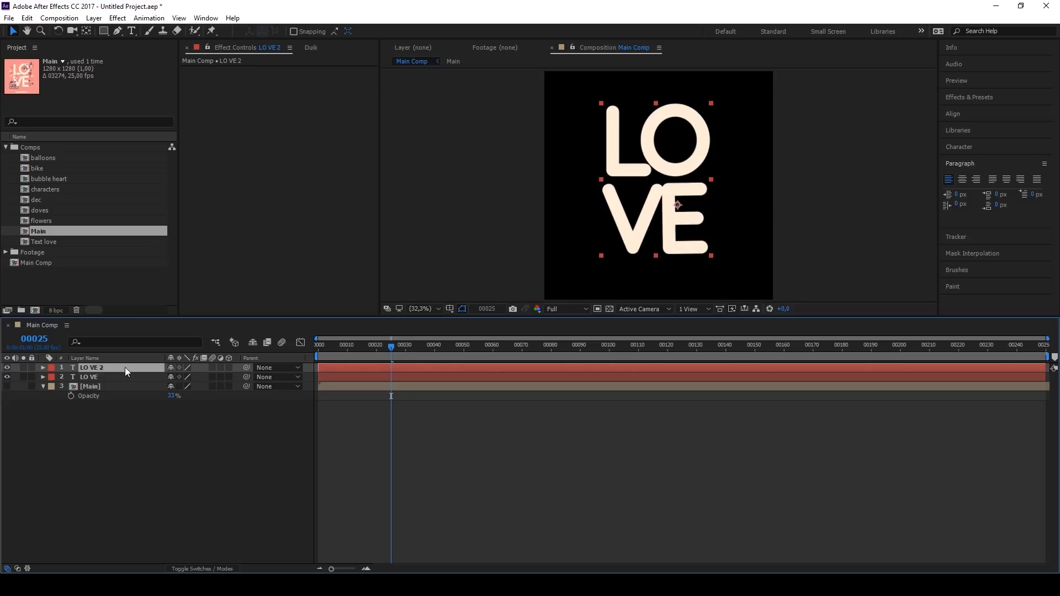
Step: Set the fill and stroke colours of the duplicated text layer to CB6B75
click(958, 148)
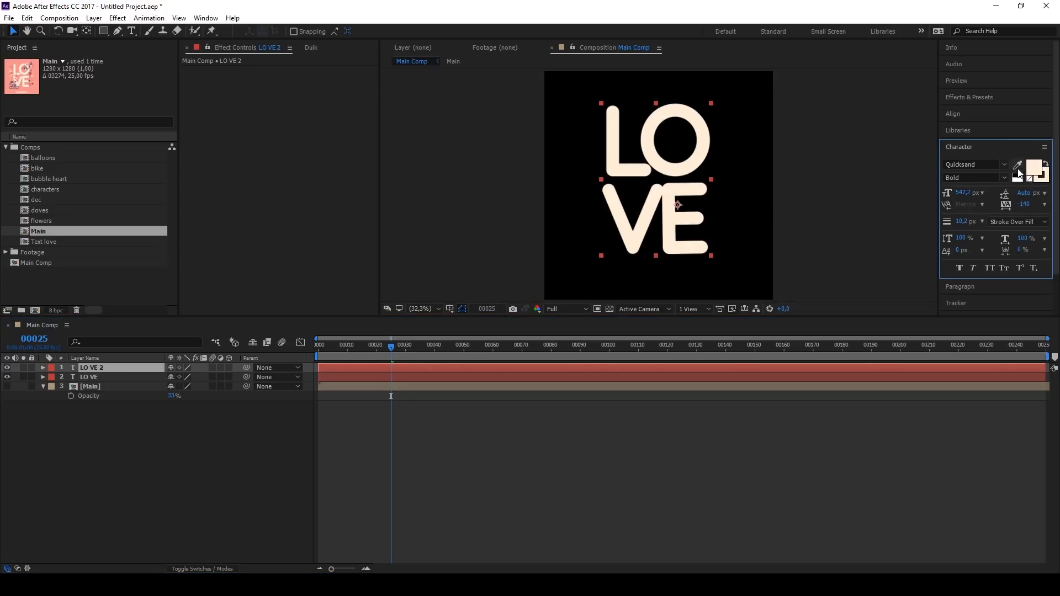
click(1041, 172)
key(ctrl+v)
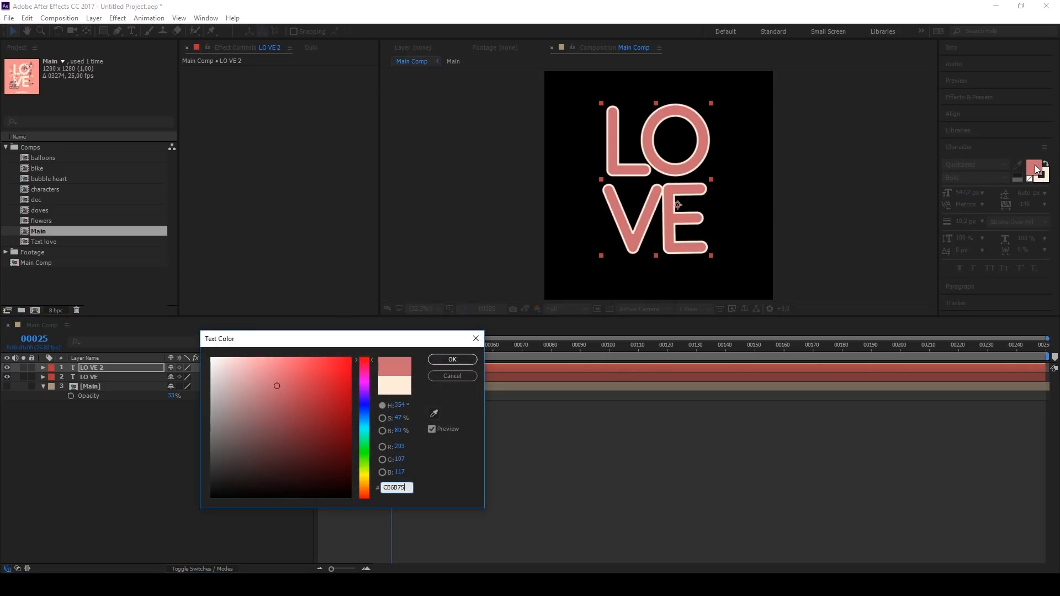
click(453, 360)
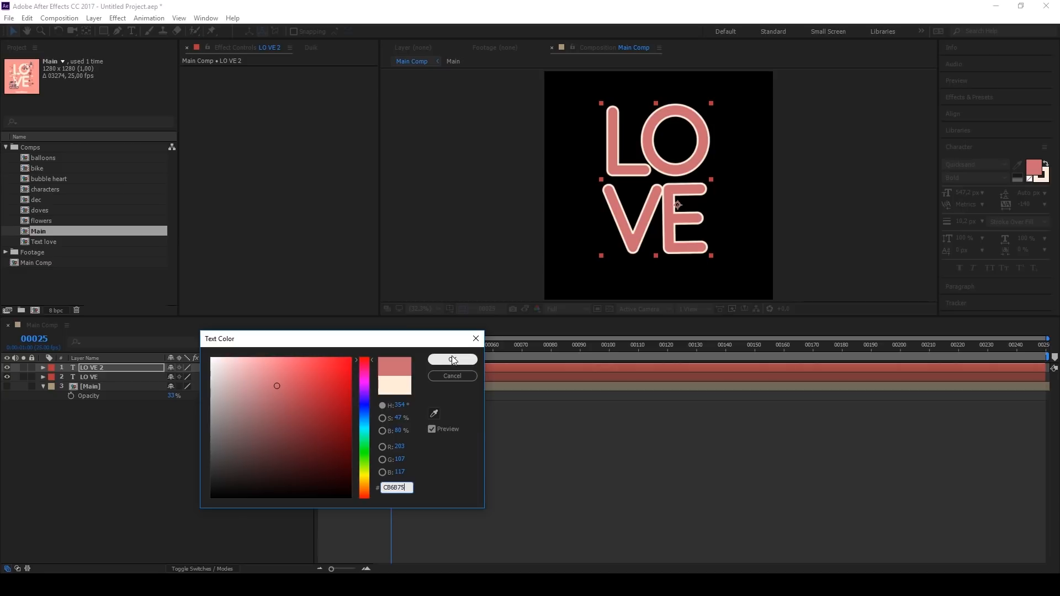
click(453, 359)
click(1040, 174)
key(ctrl+v)
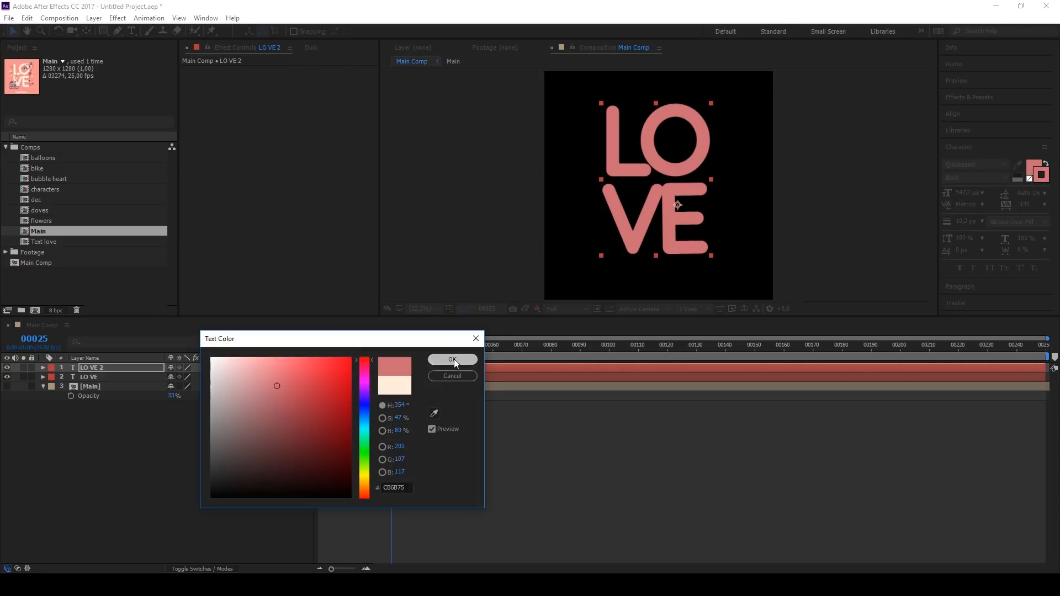
click(454, 361)
Step: Place LO VE 2 beneath the LO VE layer and turn on the Main reference layer to compare the shadows
drag(107, 368, 105, 381)
click(102, 386)
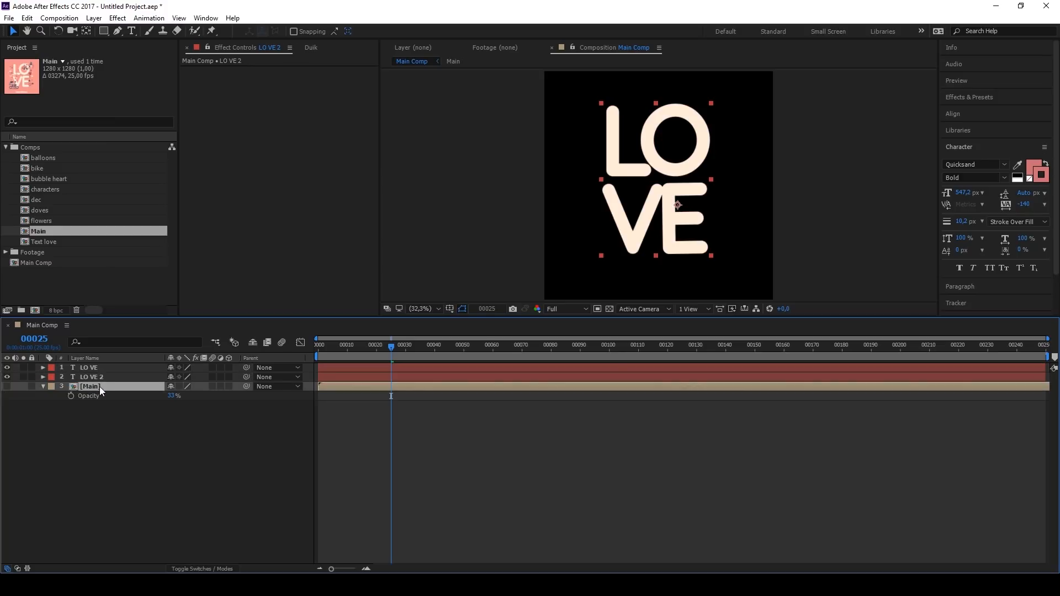
click(7, 386)
scroll(677, 194, up, 8)
click(535, 172)
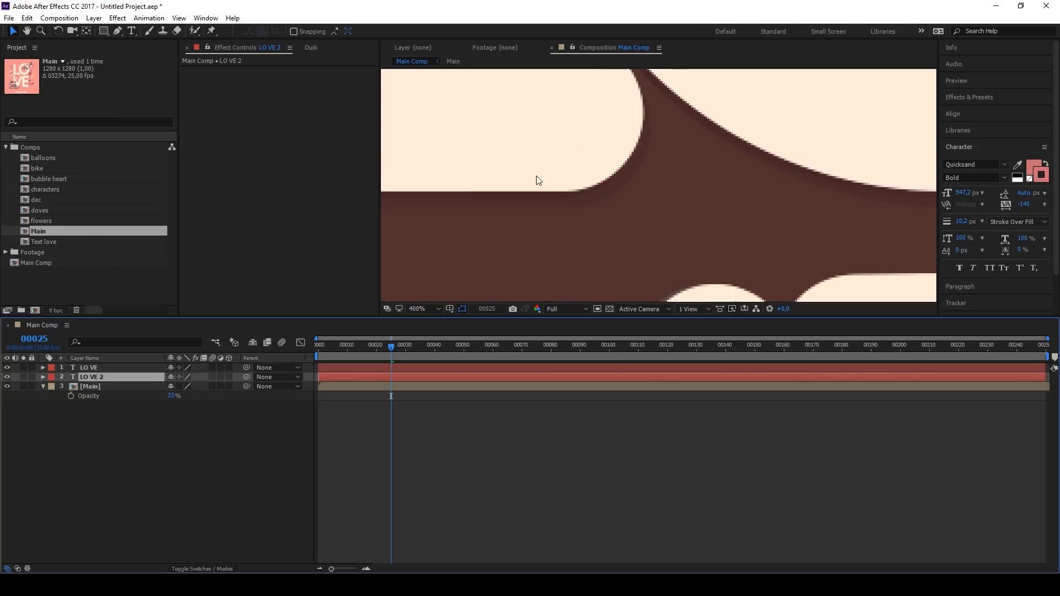
scroll(535, 171, down, 6)
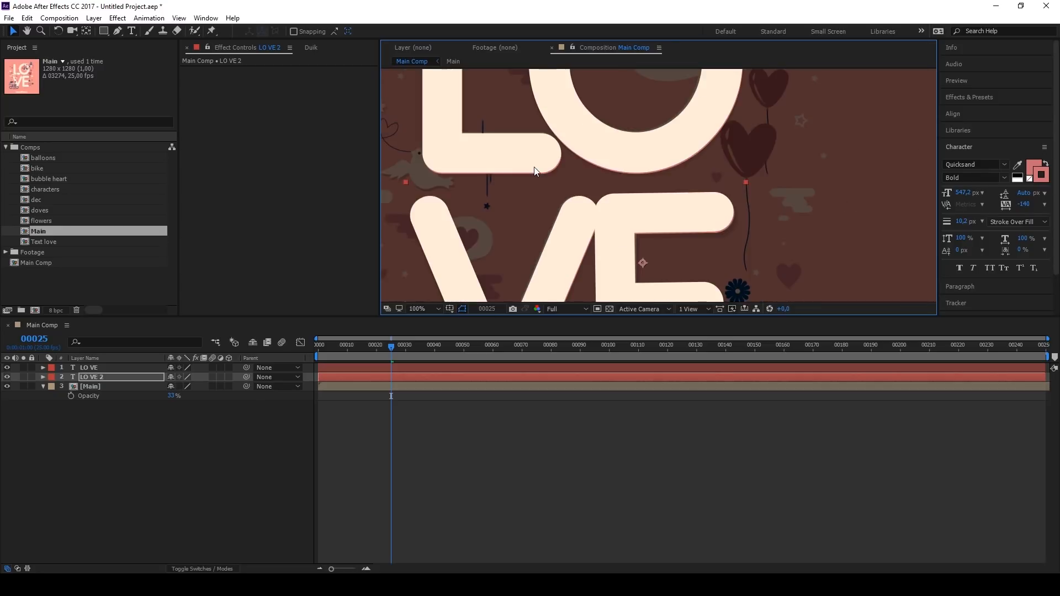
click(439, 309)
click(442, 334)
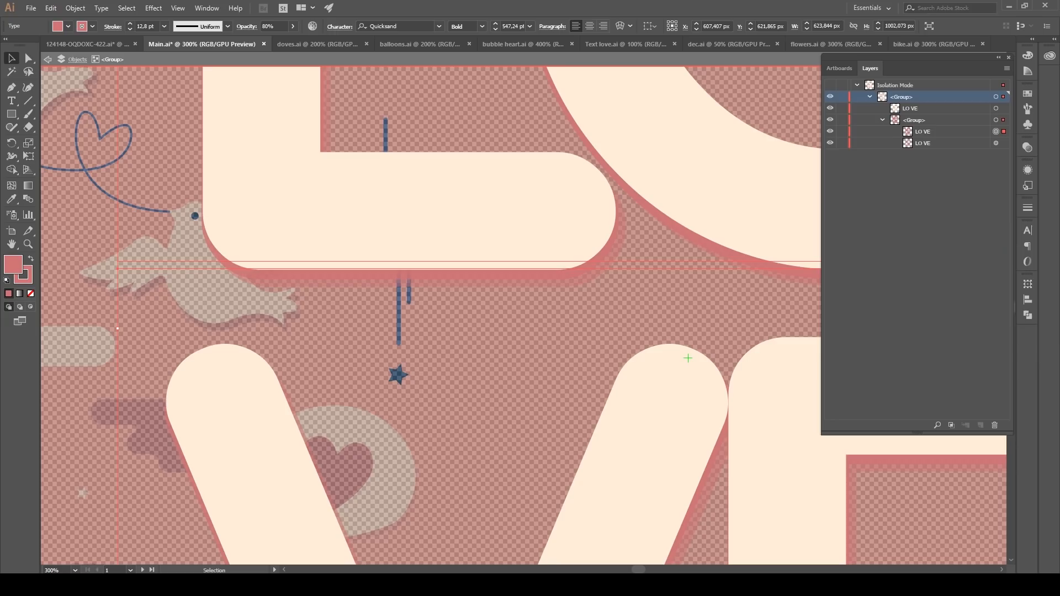
Step: In Illustrator, examine the appearance and opacity settings of the two LO VE shadow texts
click(1028, 169)
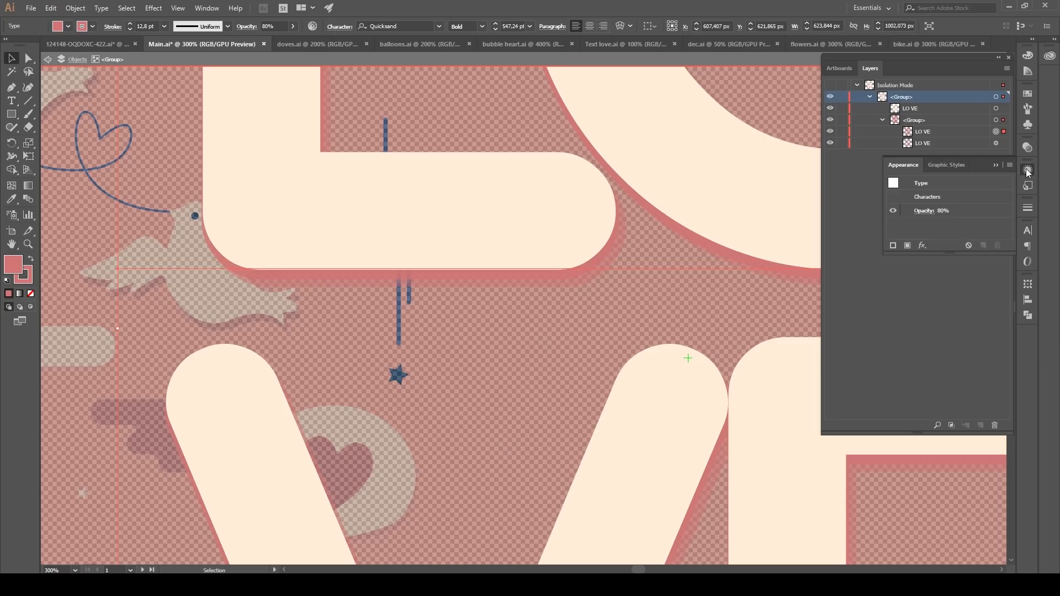
click(1004, 143)
click(926, 146)
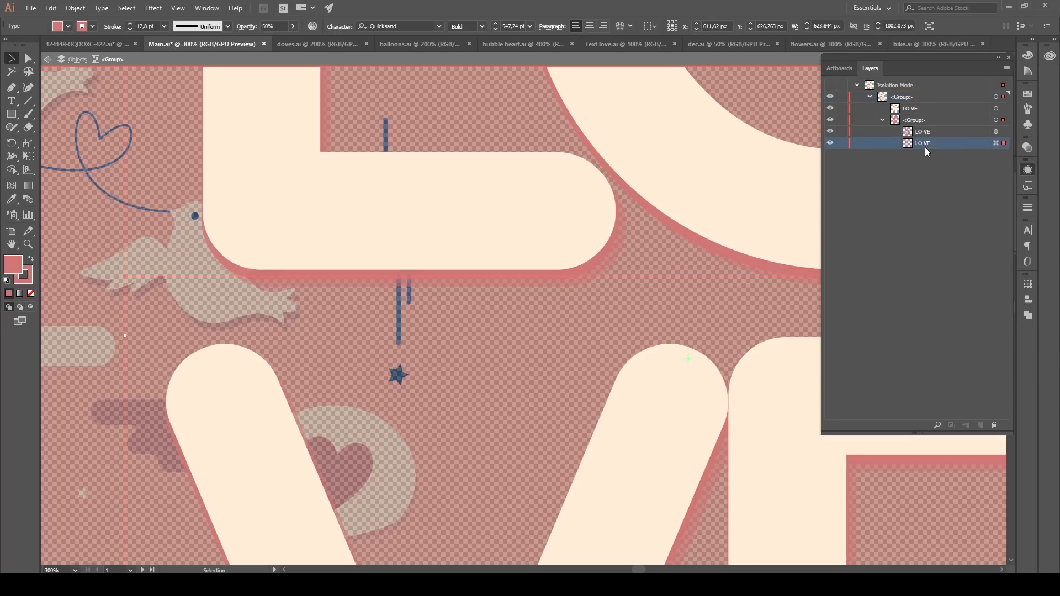
click(1028, 171)
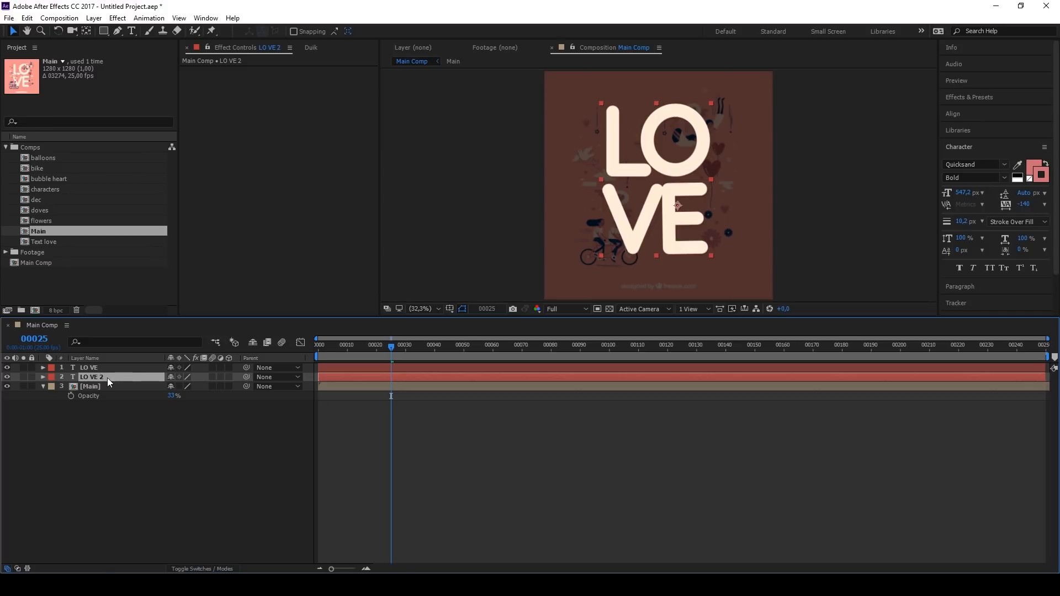
Step: Set the opacity of the LO VE 2 layer to 80%
text(t)
text(80)
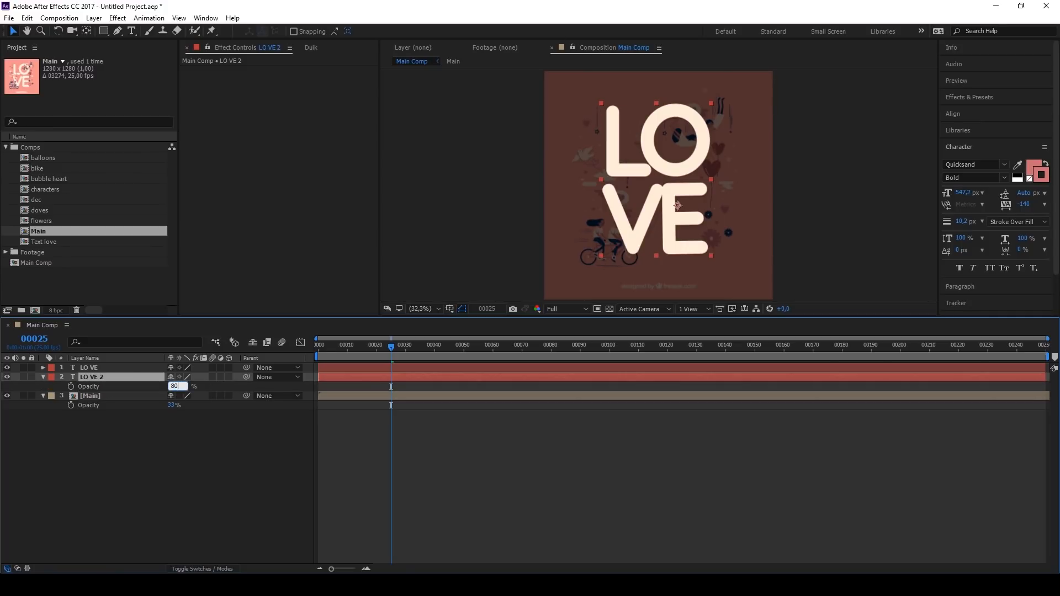
click(229, 388)
Step: Duplicate the LO VE 2 layer, place the copy beneath it and set its opacity to 50%
click(107, 376)
key(ctrl+d)
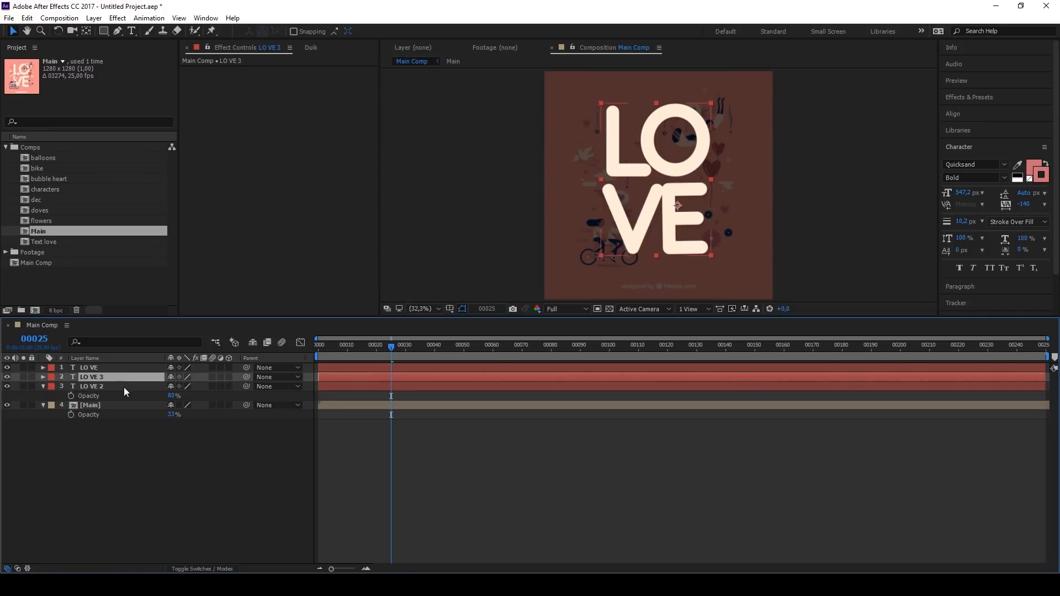
drag(111, 378, 122, 393)
key(t)
click(174, 401)
text(50)
key(Return)
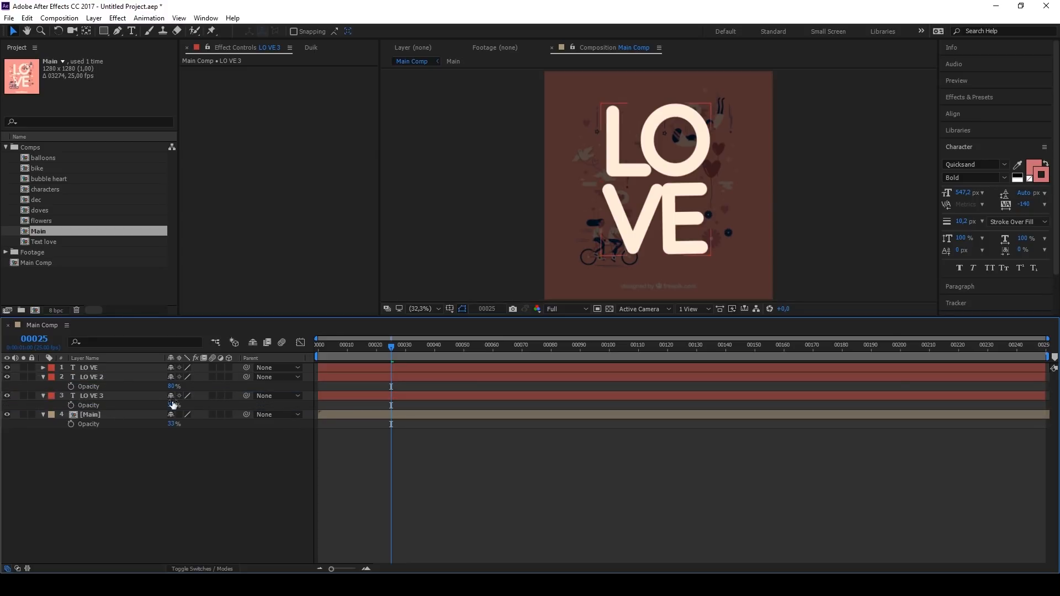
Step: Offset the LO VE 3 and LO VE 2 shadows slightly below the main lettering and hide the Main reference layer
scroll(667, 240, up, 7)
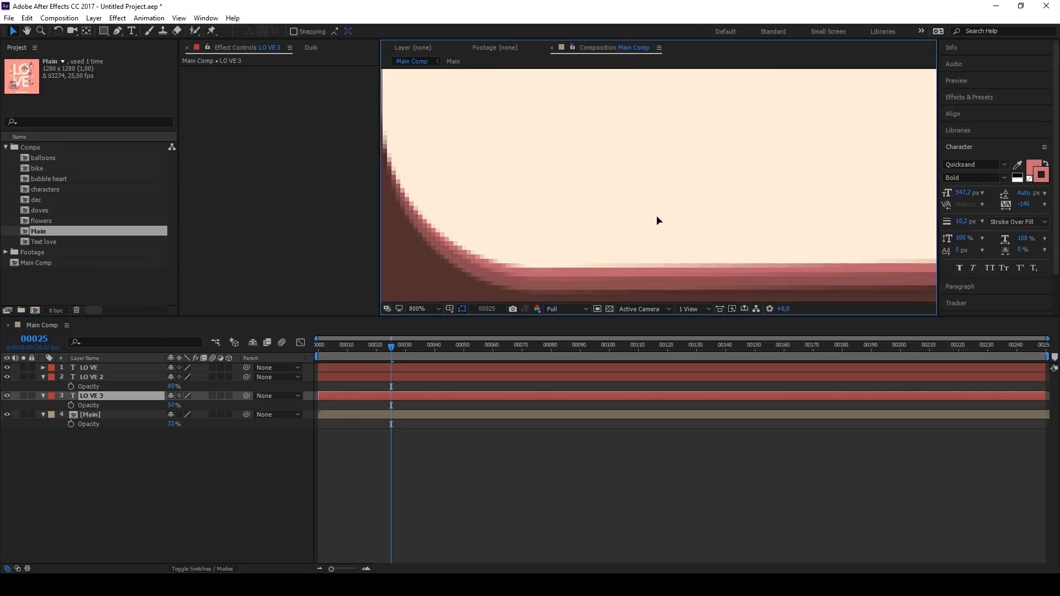
scroll(754, 202, down, 2)
click(359, 378)
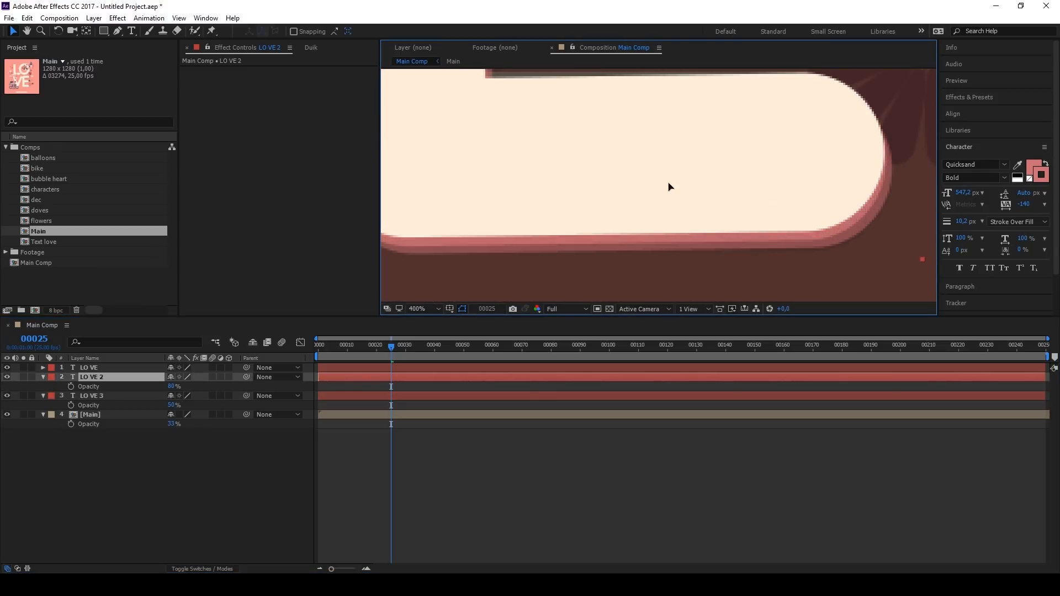
scroll(669, 190, down, 6)
scroll(588, 248, down, 2)
scroll(599, 167, up, 3)
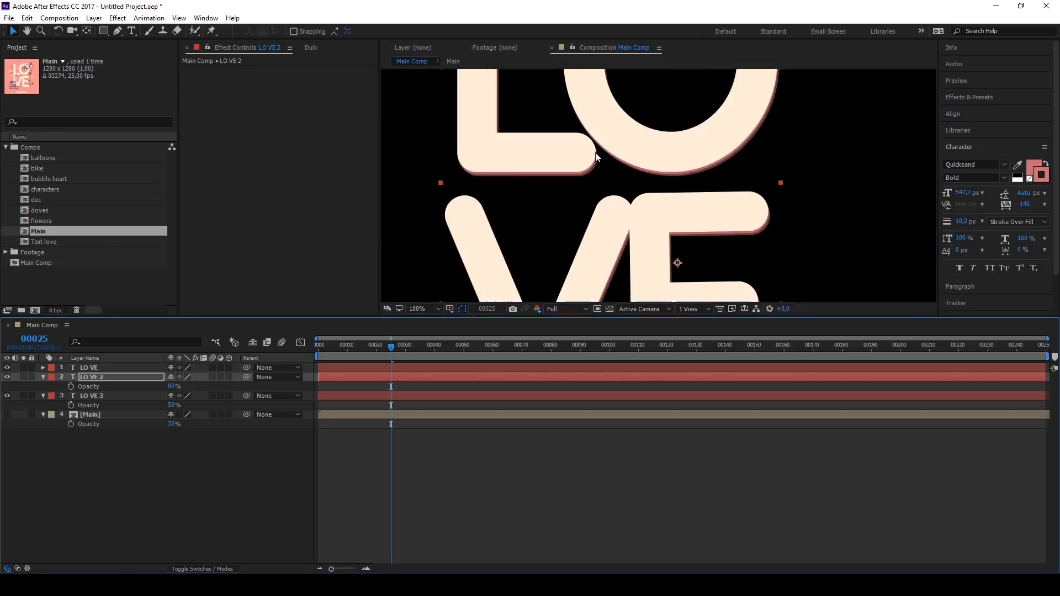
scroll(602, 167, down, 1)
Step: Shift LO VE 2 to start at frame 1 and LO VE 3 at frame 2, and preview the text animation
click(340, 395)
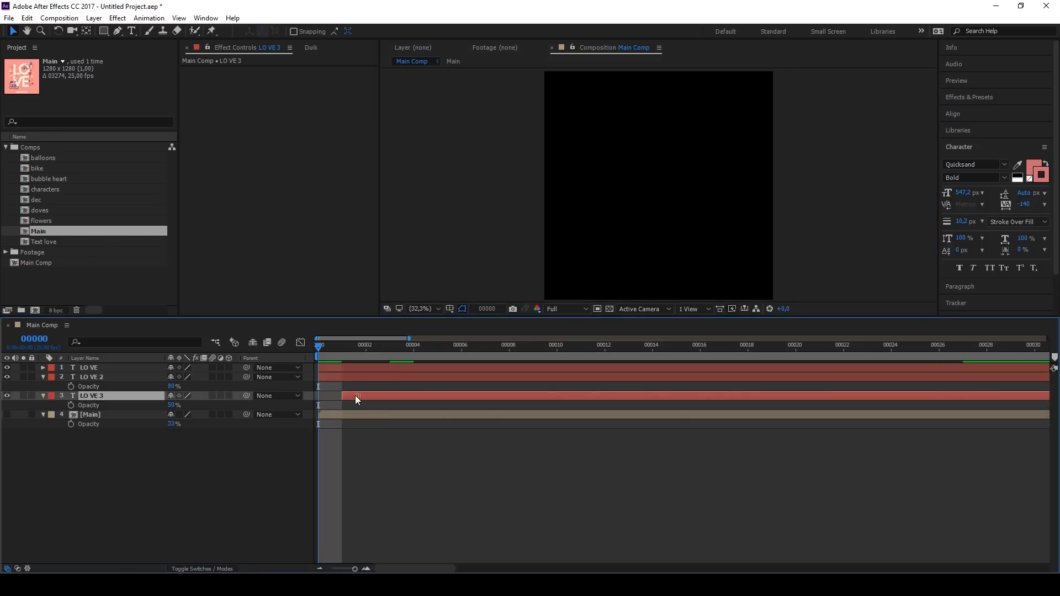
ctrl+click(338, 376)
key(alt+Page_Down)
key(space)
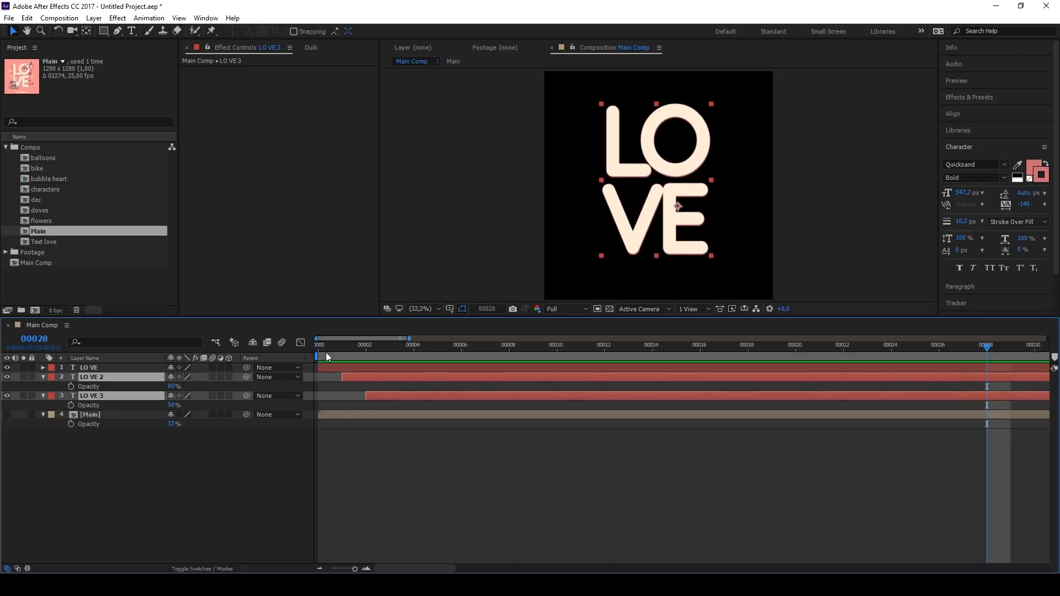
click(376, 390)
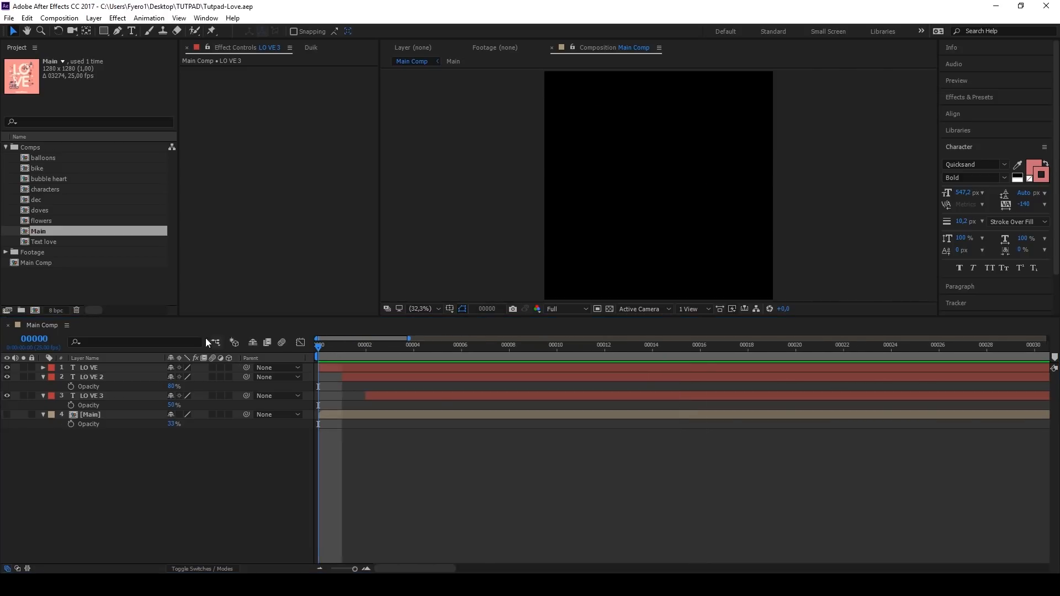
Step: Open the flowers comp and add Scale keyframes to the center1 layer at frames 0, 25 and 37
click(40, 221)
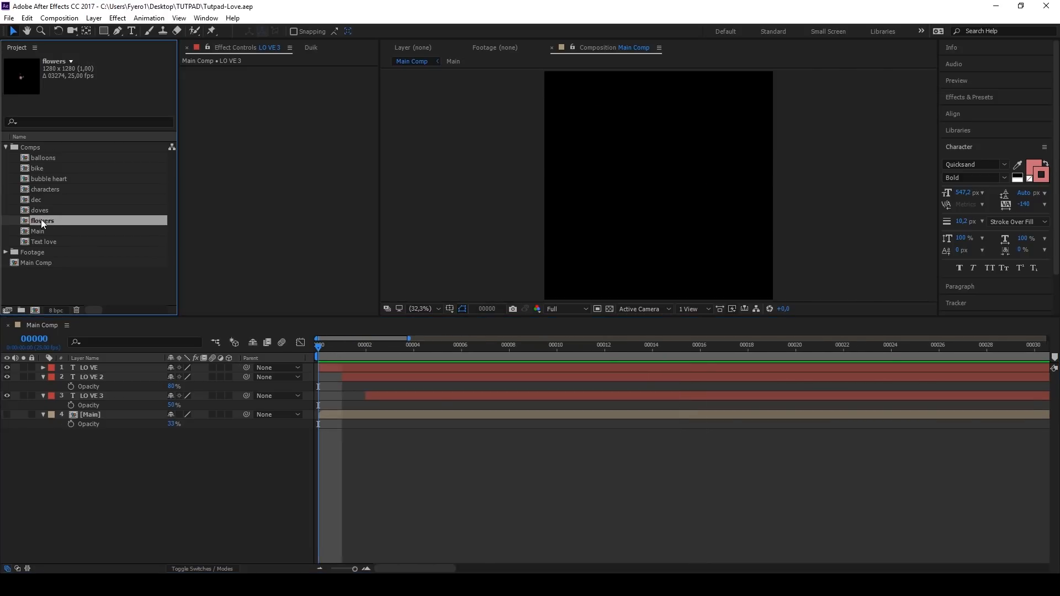
double_click(41, 220)
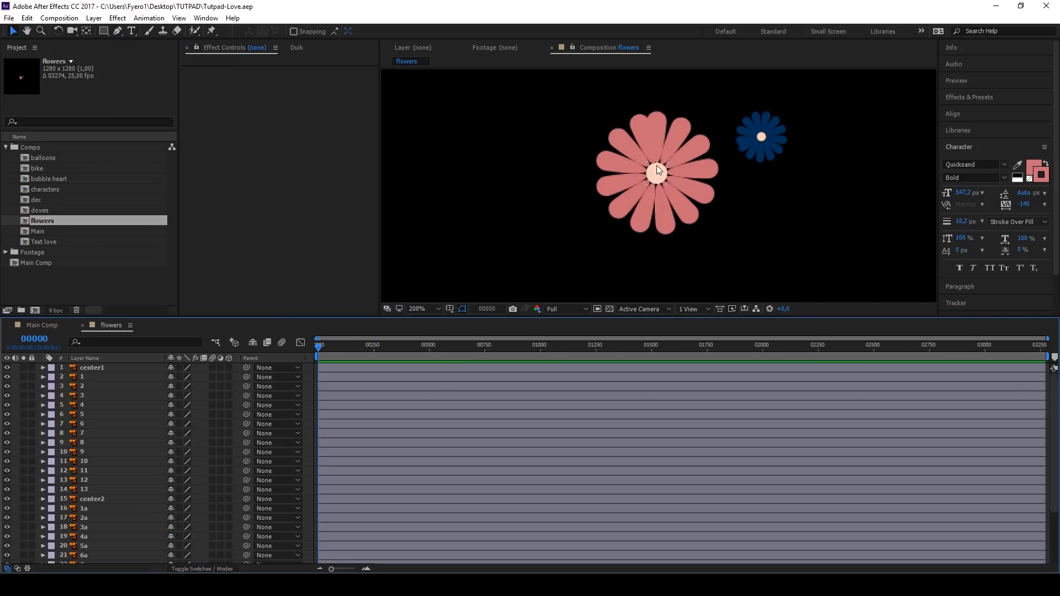
click(136, 369)
key(s)
key(equal)
key(equal)
click(342, 345)
click(15, 377)
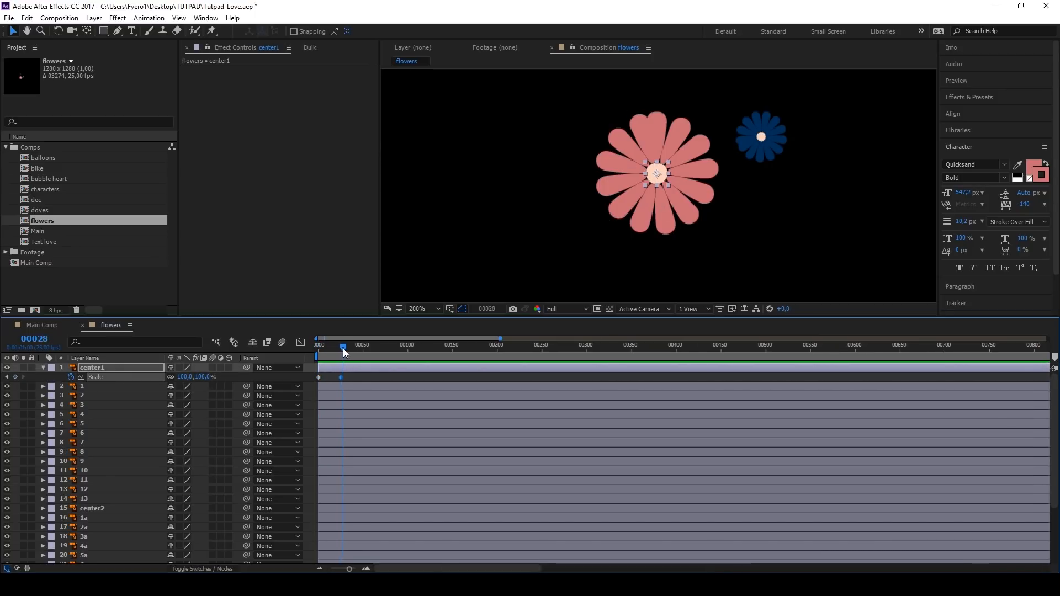
click(14, 377)
Step: Set center1's scale to 0% at the first keyframe and 120% at the second
click(318, 346)
click(204, 377)
text(0)
key(Return)
click(341, 346)
click(204, 378)
text(120)
key(equal)
drag(378, 349, 310, 357)
Step: Apply Easy Ease to center1's scale keyframes and preview the growth of the flower centre
right_click(365, 376)
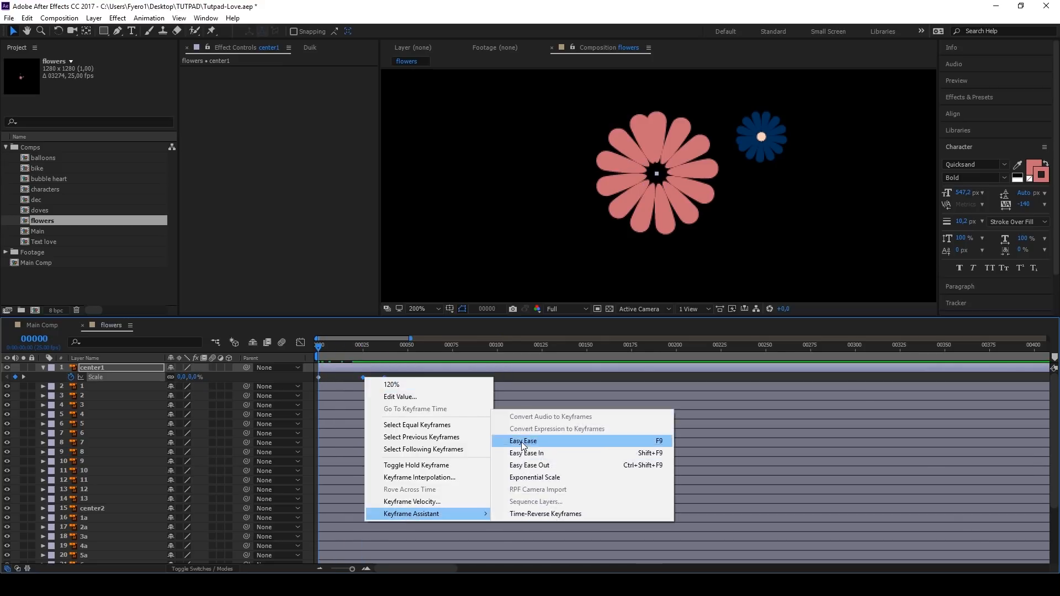
click(521, 438)
click(301, 342)
drag(322, 490, 340, 490)
key(space)
key(space)
drag(321, 350, 301, 360)
key(space)
click(300, 342)
key(space)
key(space)
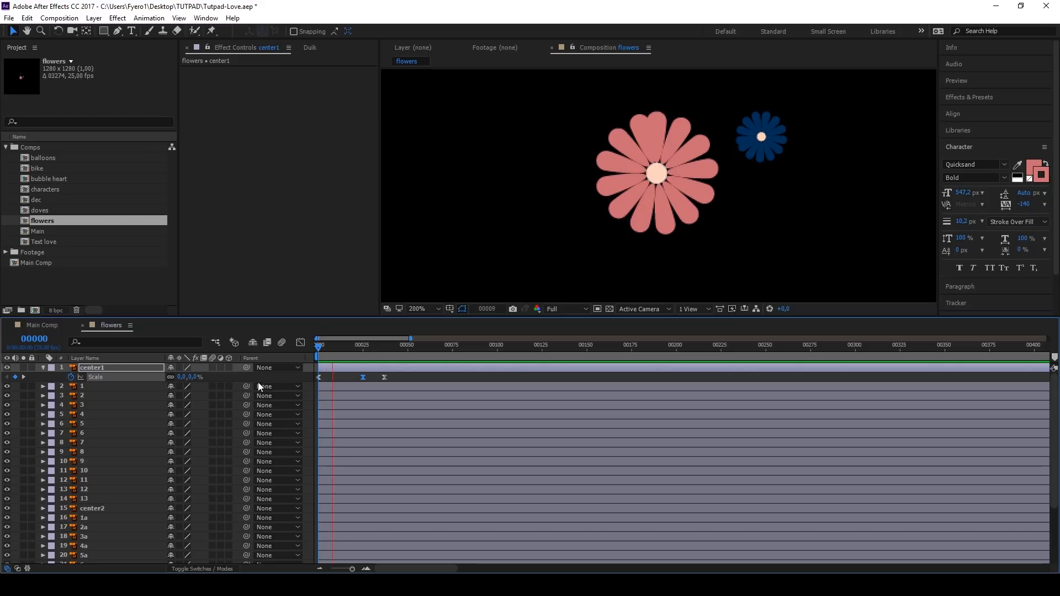
key(space)
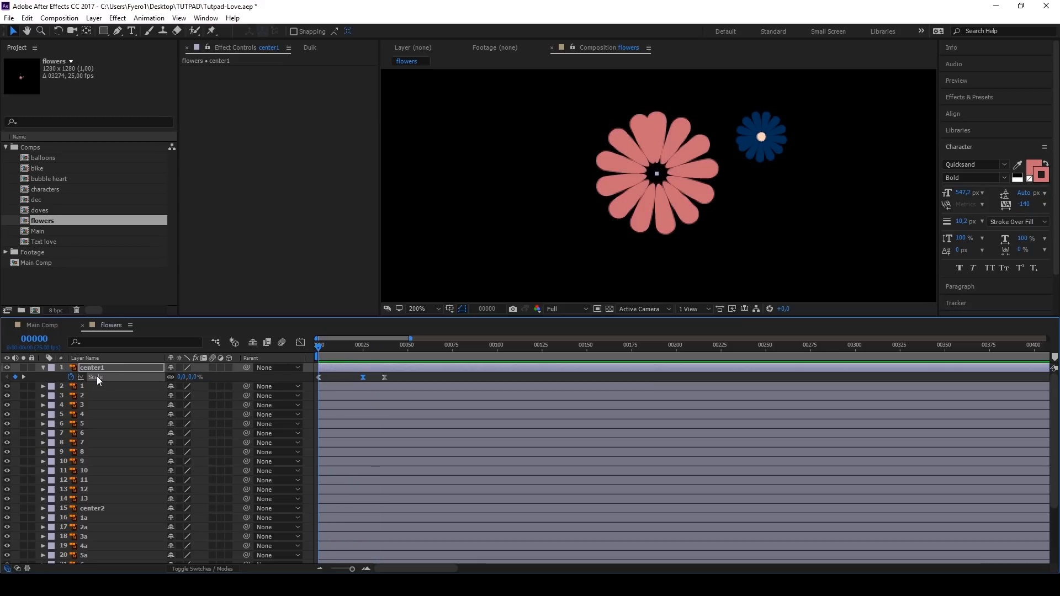
Step: Move the anchor points of petal layers 1 to 13 to the centre of the pink flower
click(124, 388)
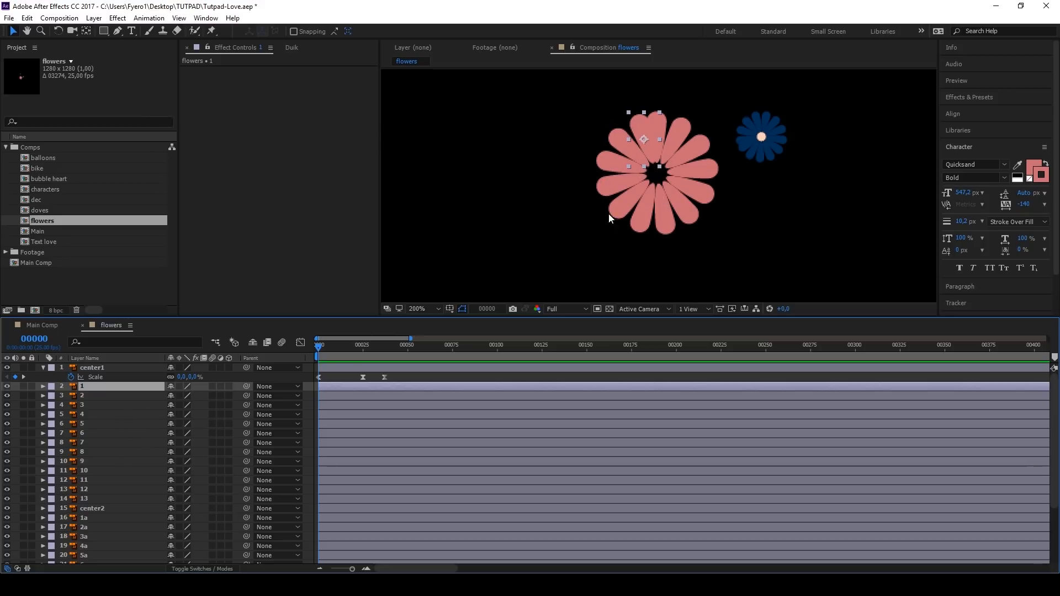
key(y)
drag(643, 139, 656, 176)
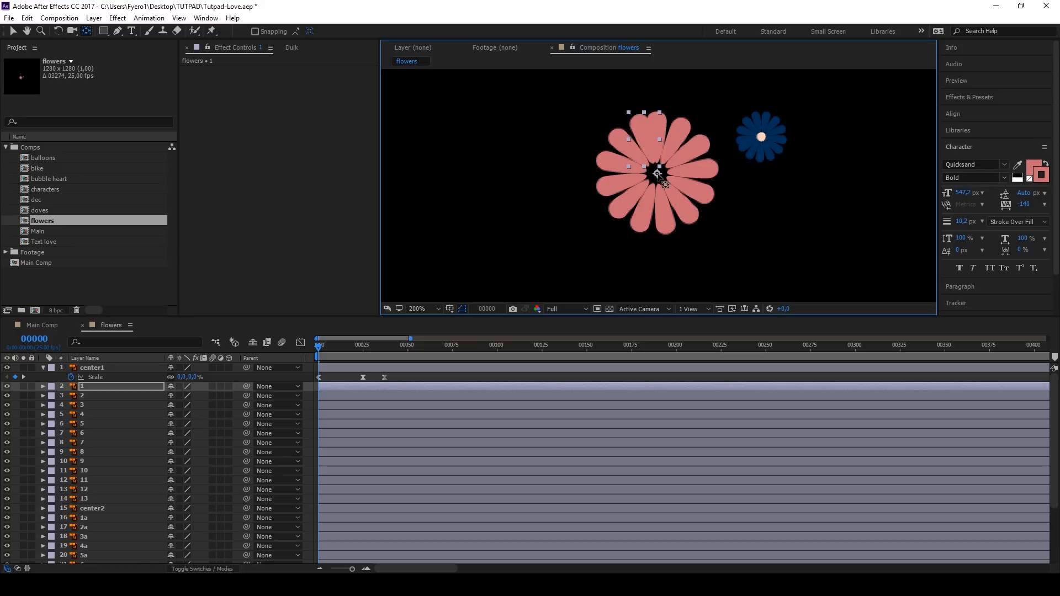
key(ctrl+Down)
key(ctrl+Down)
key(ctrl+Down)
key(ctrl+Down)
key(ctrl+Down)
key(ctrl+Down)
key(ctrl+Down)
key(ctrl+Down)
key(ctrl+Down)
key(ctrl+Down)
key(ctrl+Down)
key(ctrl+Down)
Step: Paste center1's scale keyframes onto petal layers 1 to 13 and reveal them in the timeline
shift+click(90, 388)
key(ctrl+v)
key(u)
scroll(362, 432, up, 3)
key(v)
Step: Stagger petal layers 1 to 13 one frame apart, starting with petal 1 at frame 1
click(339, 387)
scroll(338, 386, up, 3)
drag(382, 569, 358, 570)
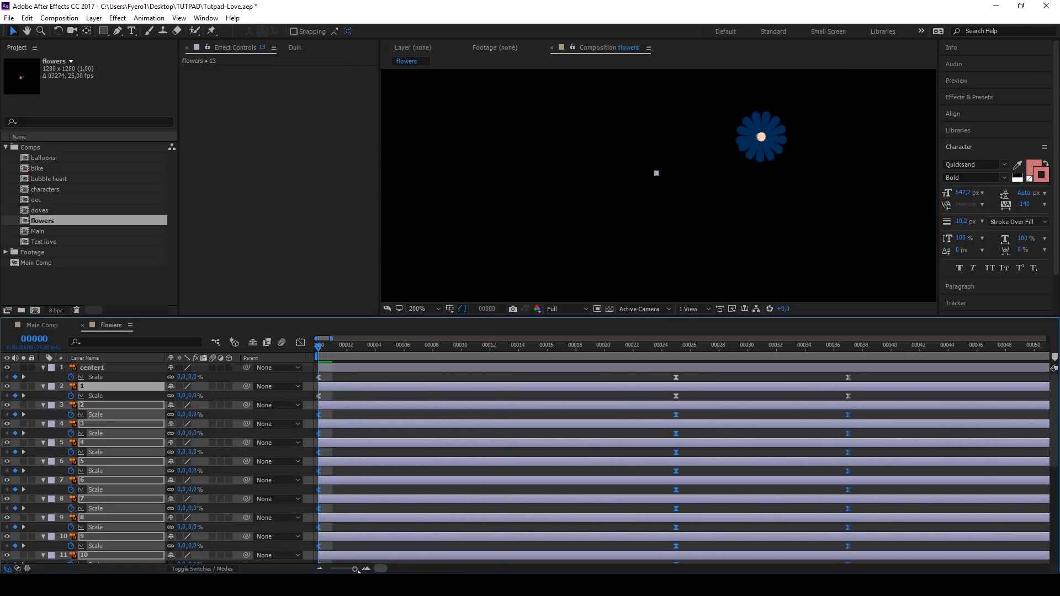
drag(338, 387, 365, 407)
ctrl+click(347, 389)
ctrl+click(365, 406)
ctrl+click(376, 425)
drag(362, 424, 390, 443)
ctrl+click(390, 444)
drag(392, 461, 406, 462)
scroll(442, 499, down, 2)
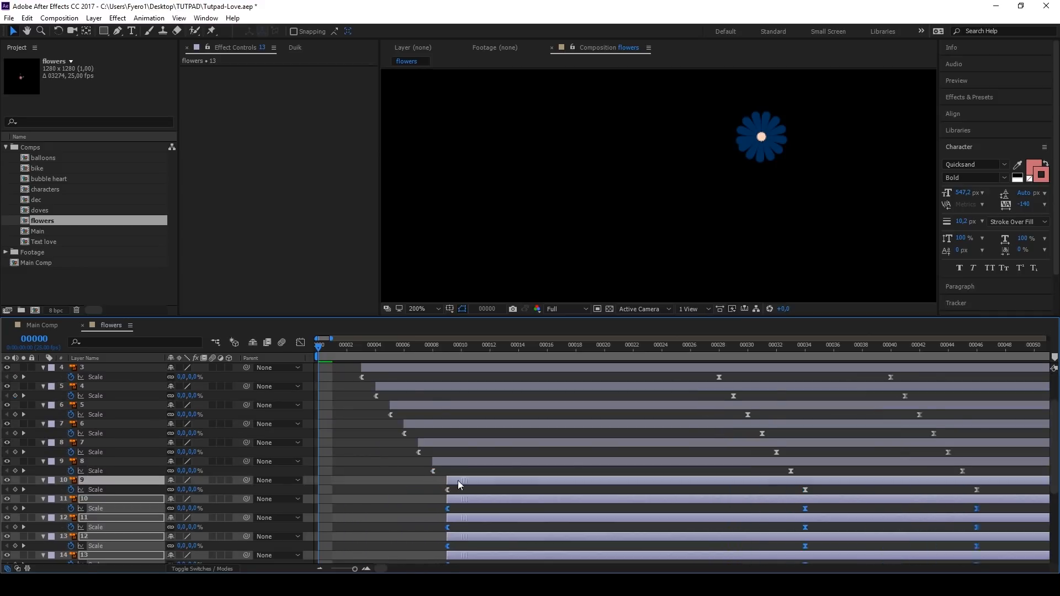
ctrl+click(458, 481)
drag(459, 499, 473, 499)
scroll(476, 500, down, 2)
scroll(482, 511, up, 4)
Step: Preview the pink flower's staggered opening, return to frame 0 and collapse the layers' keyframes
key(space)
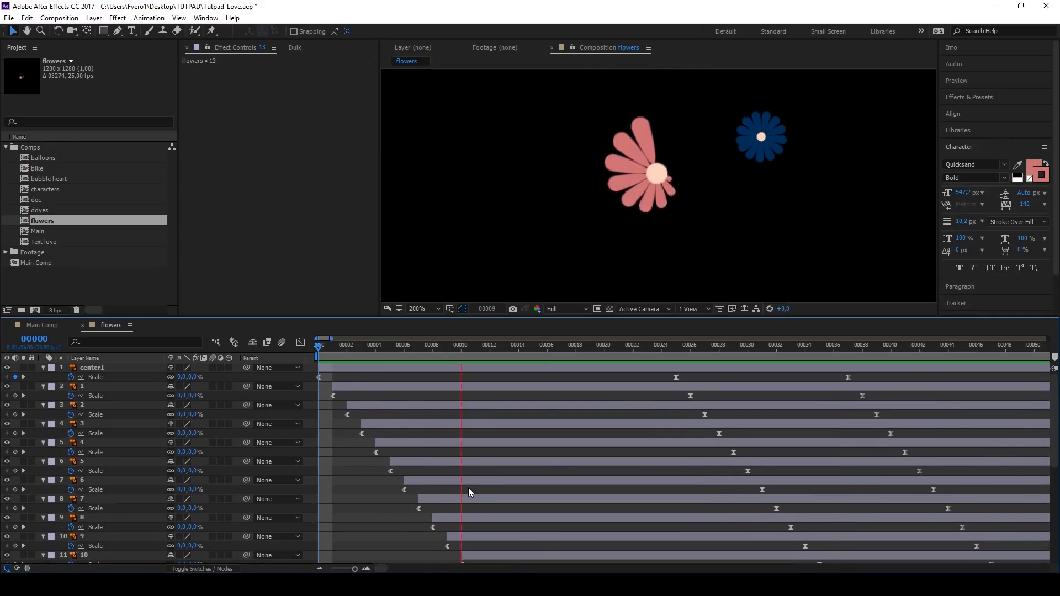
key(space)
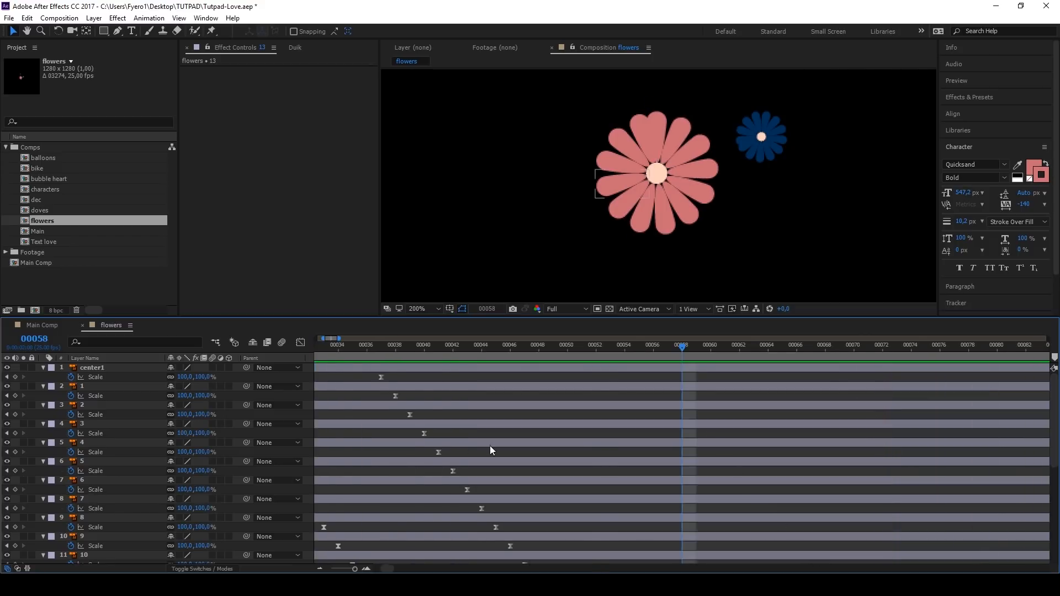
scroll(489, 449, down, 5)
click(318, 348)
key(u)
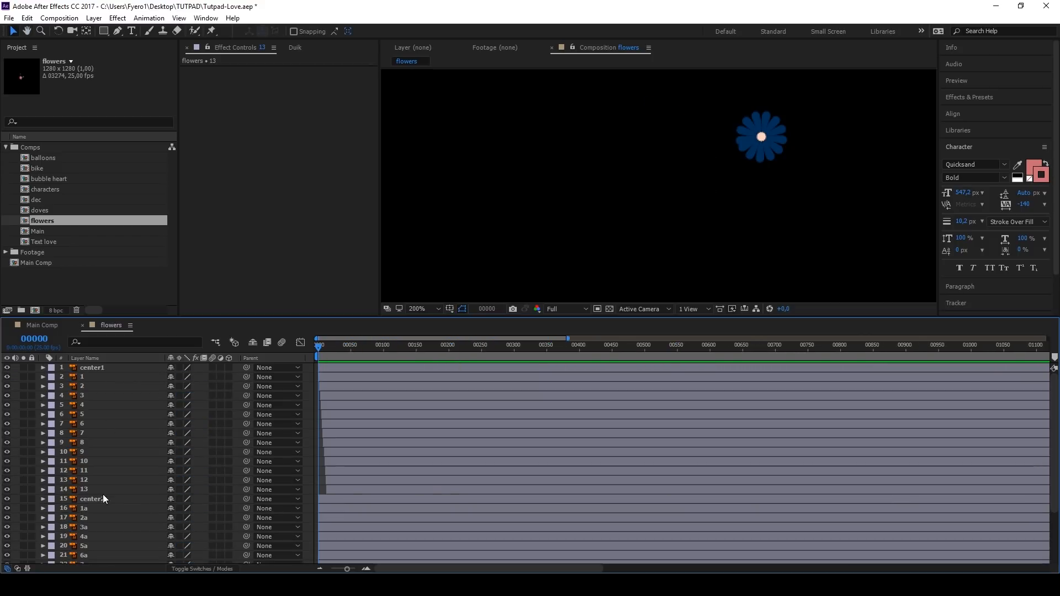
Step: Create a null object and position it at the centre of the pink flower
click(94, 18)
mouse_move(127, 25)
click(314, 68)
click(385, 346)
drag(693, 118, 656, 174)
Step: Add the expression time*20 to the rotation of Null 1
key(r)
alt+click(71, 378)
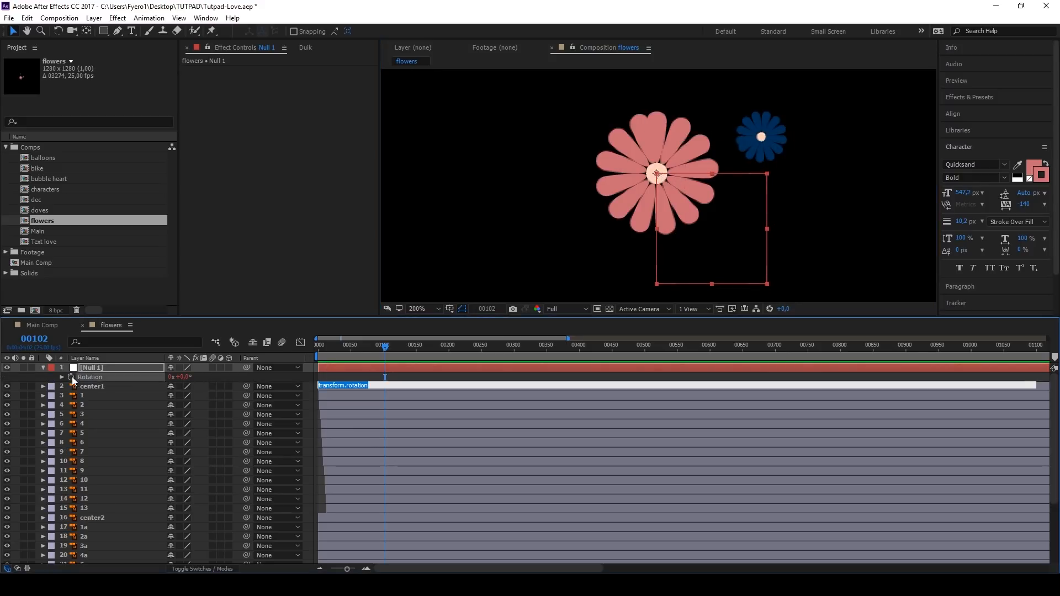
text(time*20)
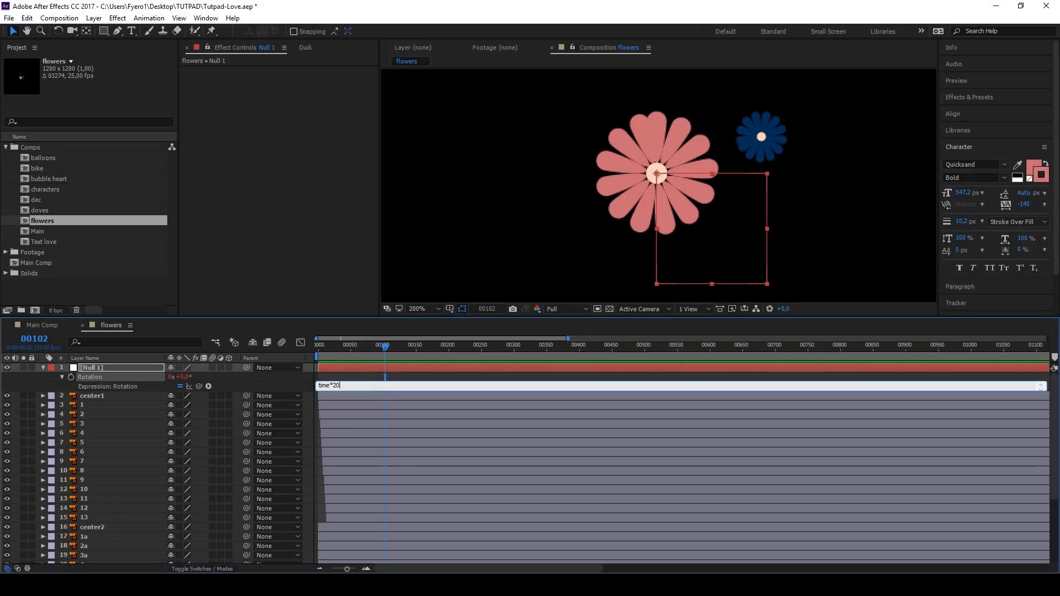
click(339, 378)
drag(326, 347, 311, 350)
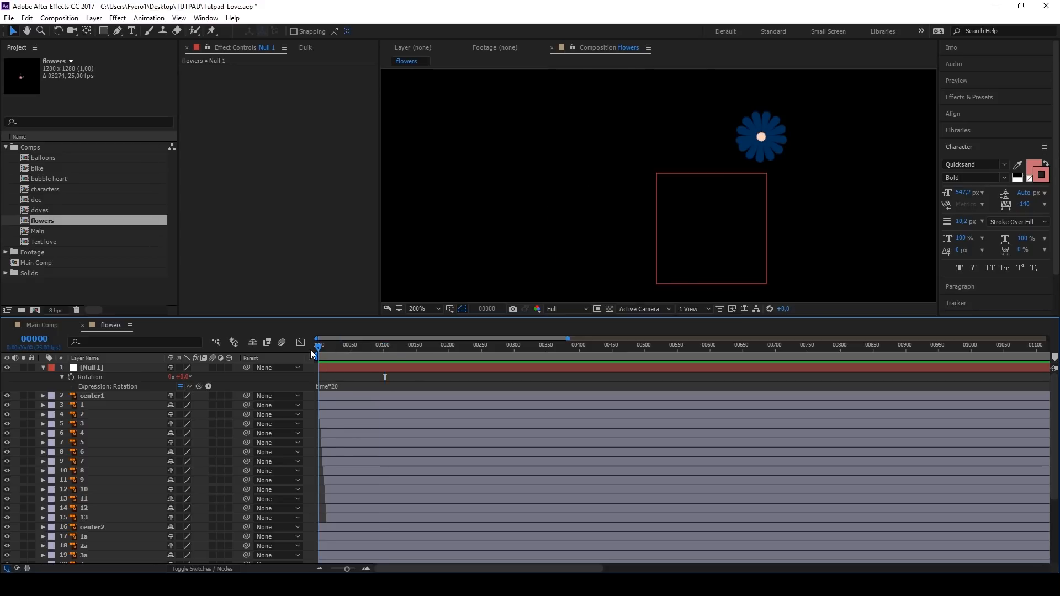
Step: Parent center1 and petals 1 to 13 to Null 1 and preview the flower's rotation
click(106, 398)
shift+click(88, 519)
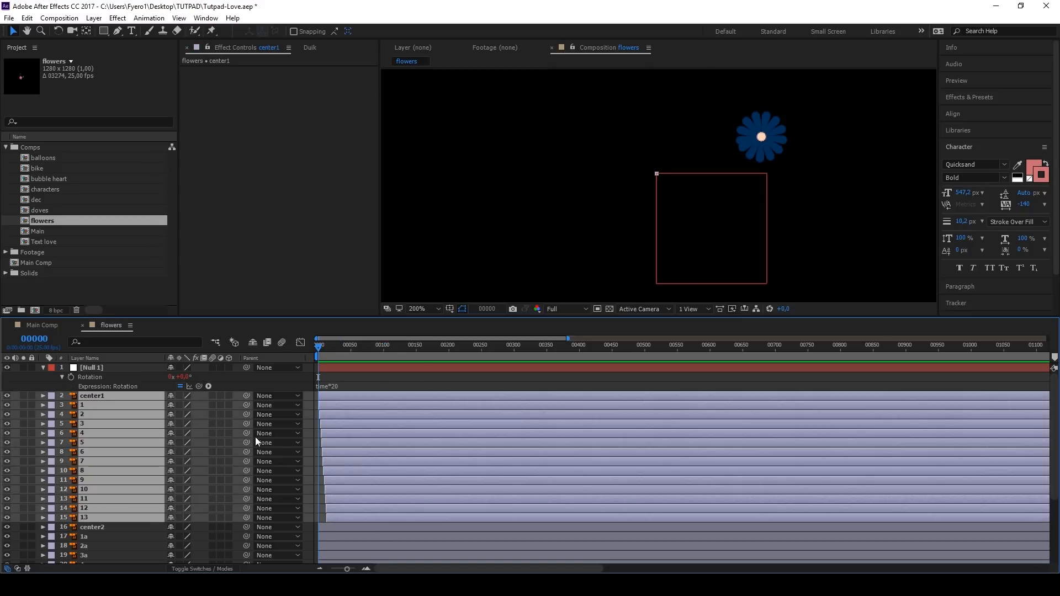
drag(247, 396, 125, 367)
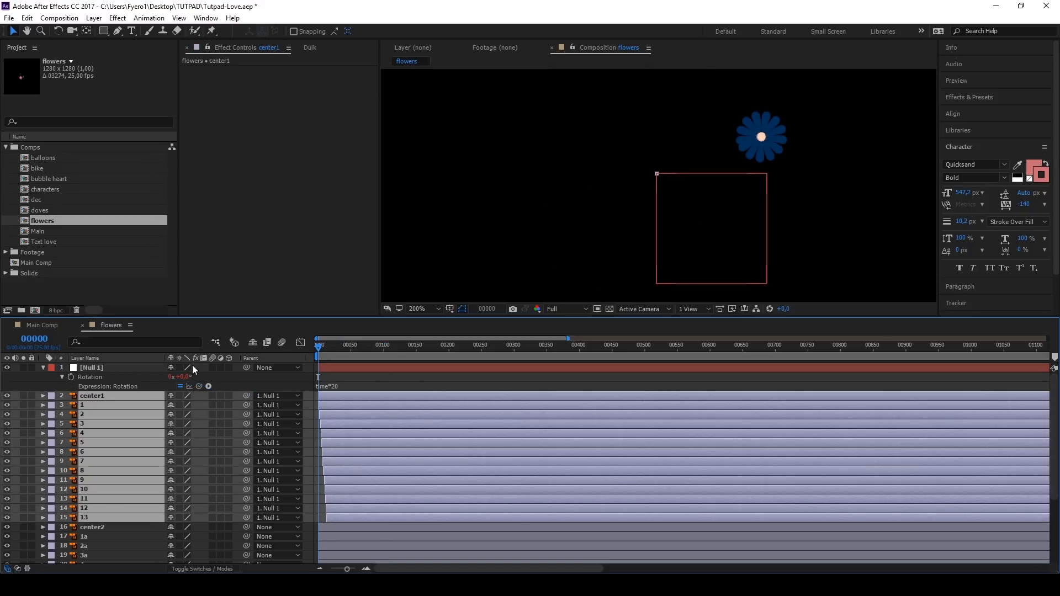
click(326, 376)
key(space)
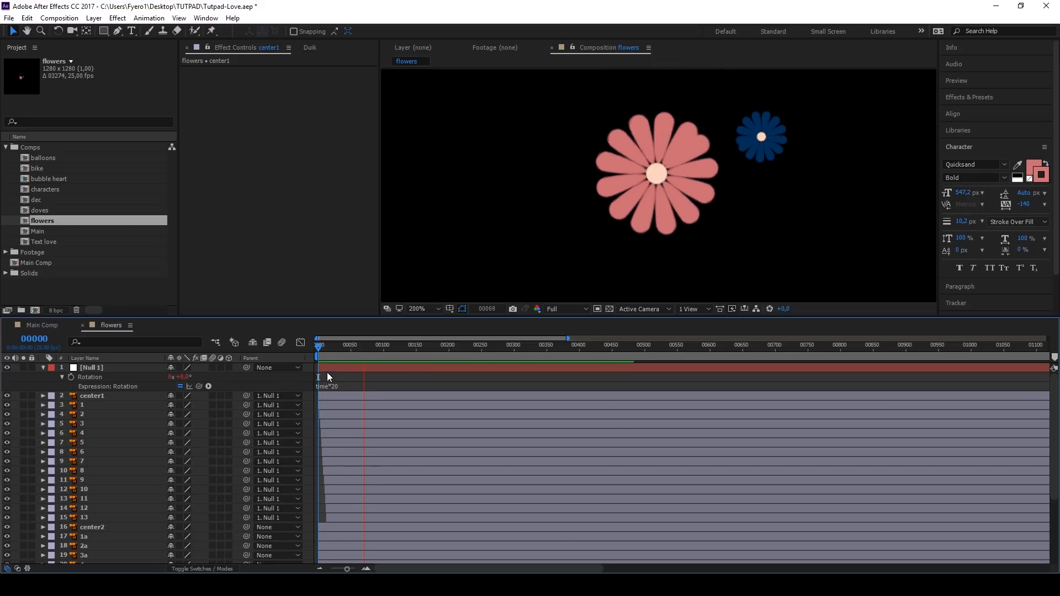
key(space)
Step: Animate center2 and petals 1a to 13a with the same scale keyframes, anchoring the petals at the blue flower's centre and staggering them one frame apart
drag(328, 348, 317, 349)
key(u)
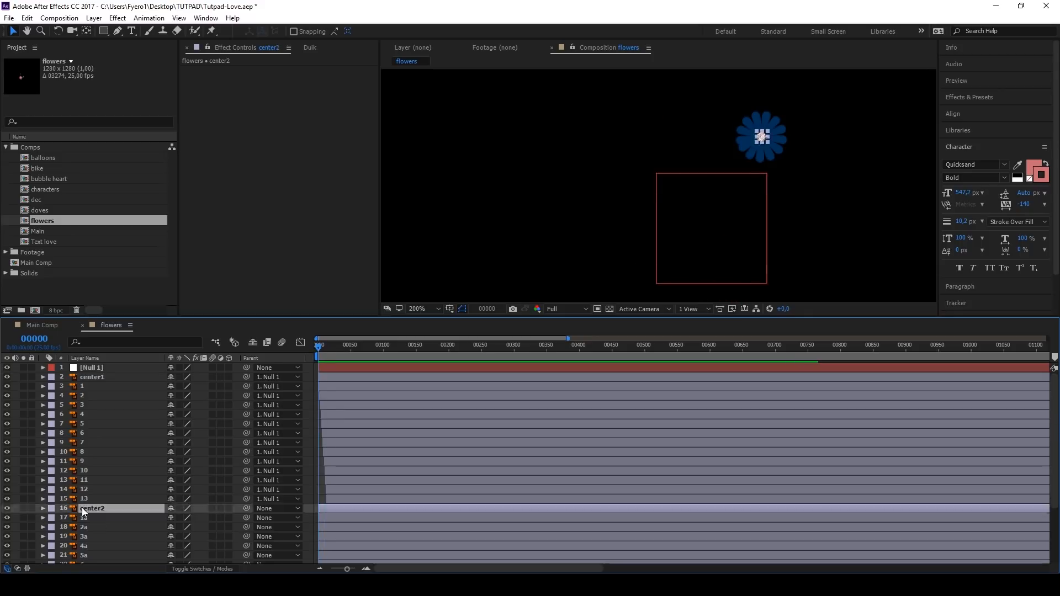
drag(319, 353, 372, 356)
key(ctrl+Down)
key(ctrl+Down)
key(ctrl+Down)
key(ctrl+Down)
key(ctrl+Down)
key(ctrl+Down)
key(ctrl+Down)
key(ctrl+Down)
key(ctrl+Down)
key(ctrl+Down)
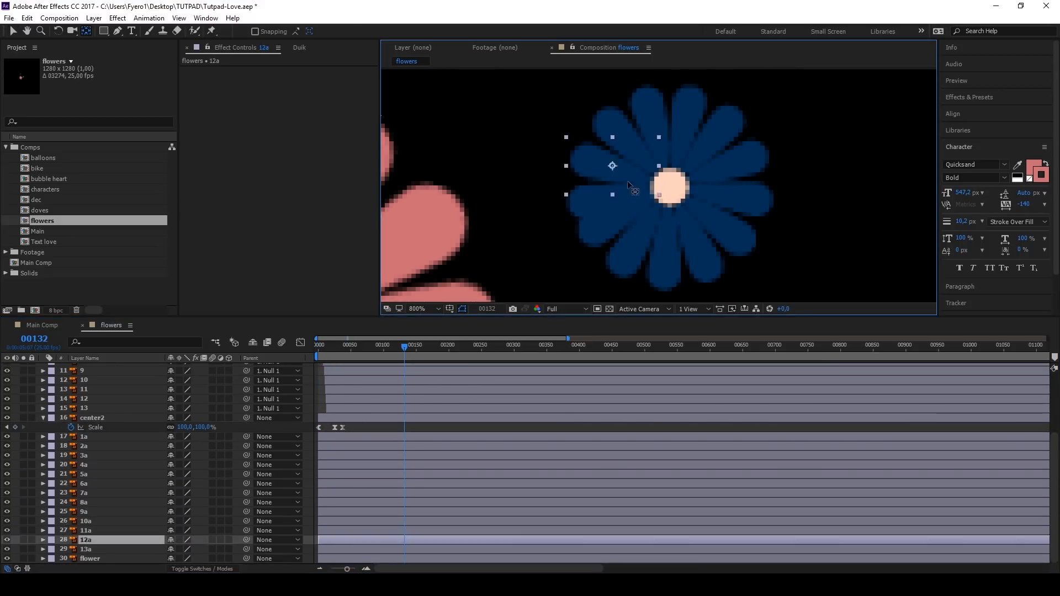
shift+click(341, 496)
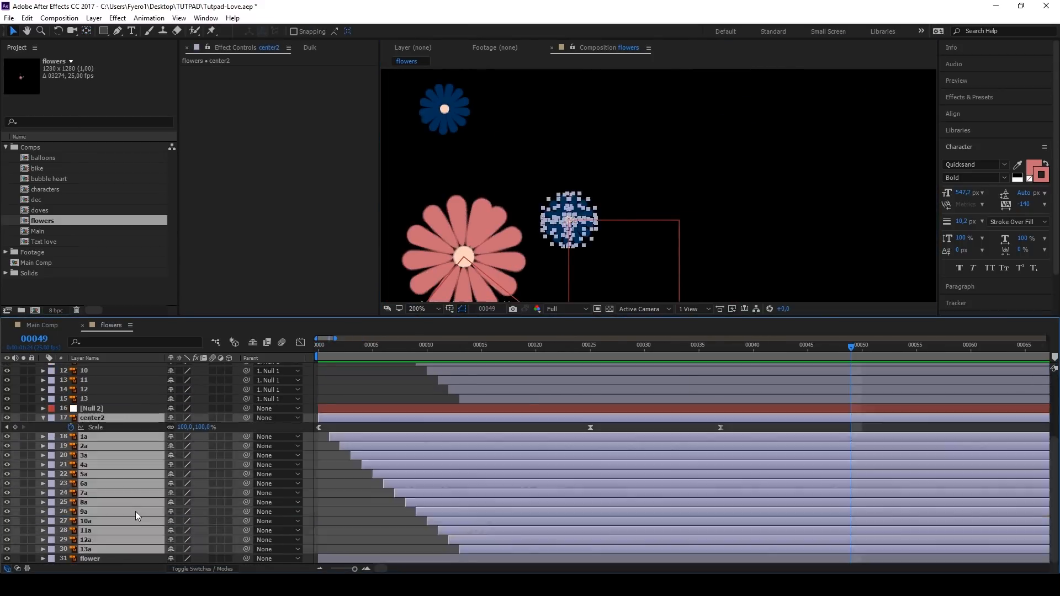
Step: Rotate Null 2, the blue flower's parent, with the expression time*-15 and preview the result
key(alt+shift+equal)
text(time*-)
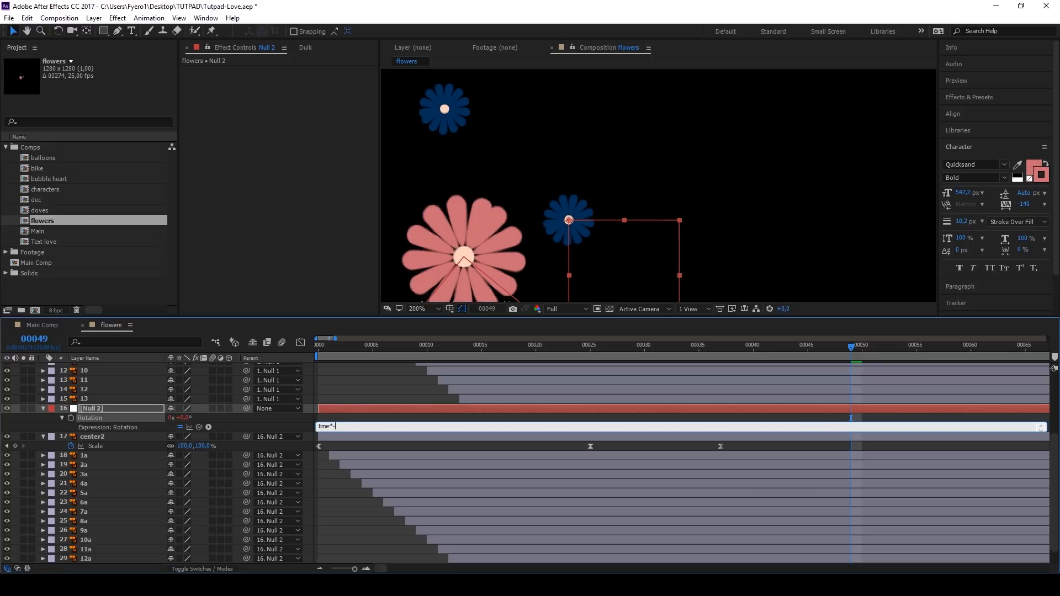
text(15)
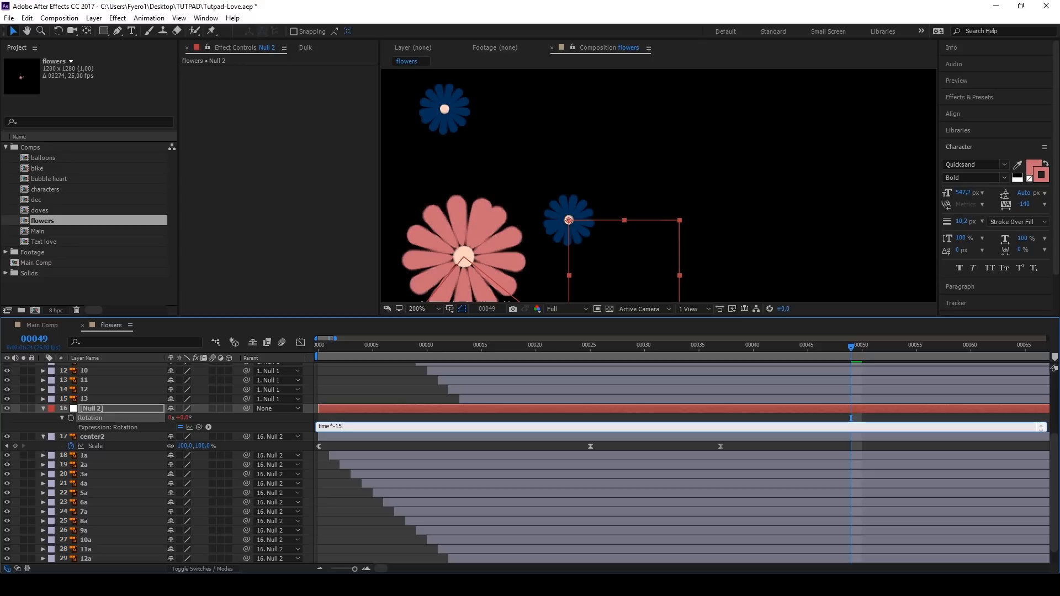
click(388, 379)
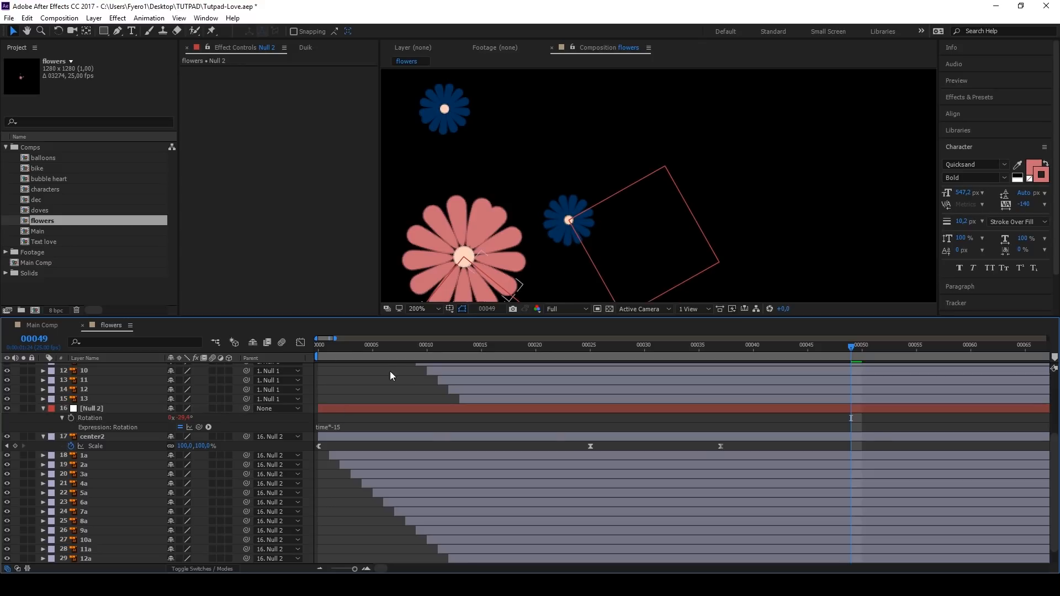
drag(362, 348, 324, 348)
key(space)
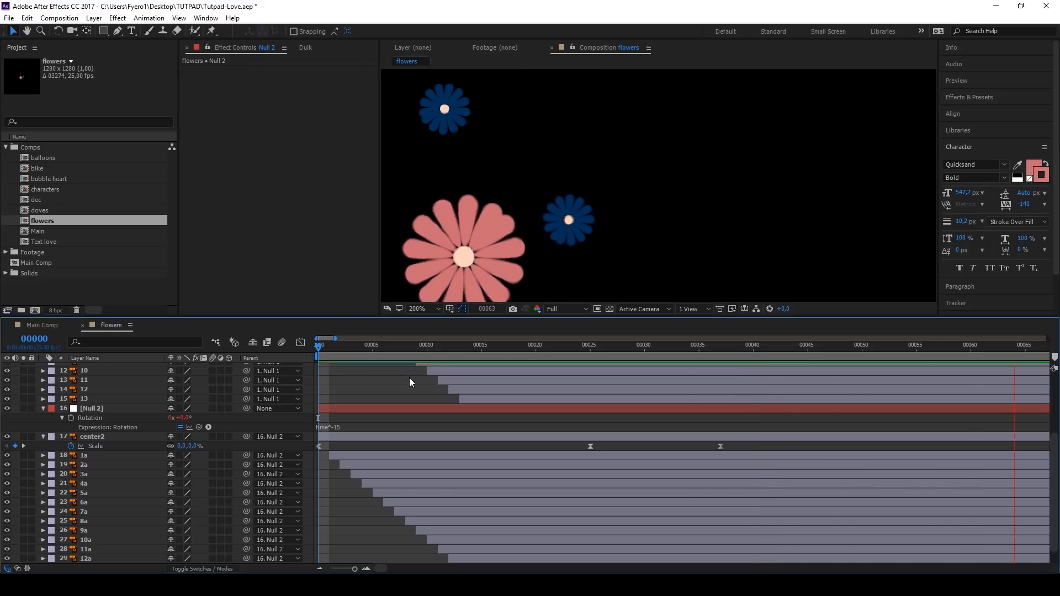
key(space)
Step: Shift Null 2, center2 and petals 1a to 13a together so they start from frame 5, and preview both flowers
scroll(386, 431, down, 4)
click(327, 410)
scroll(331, 431, down, 2)
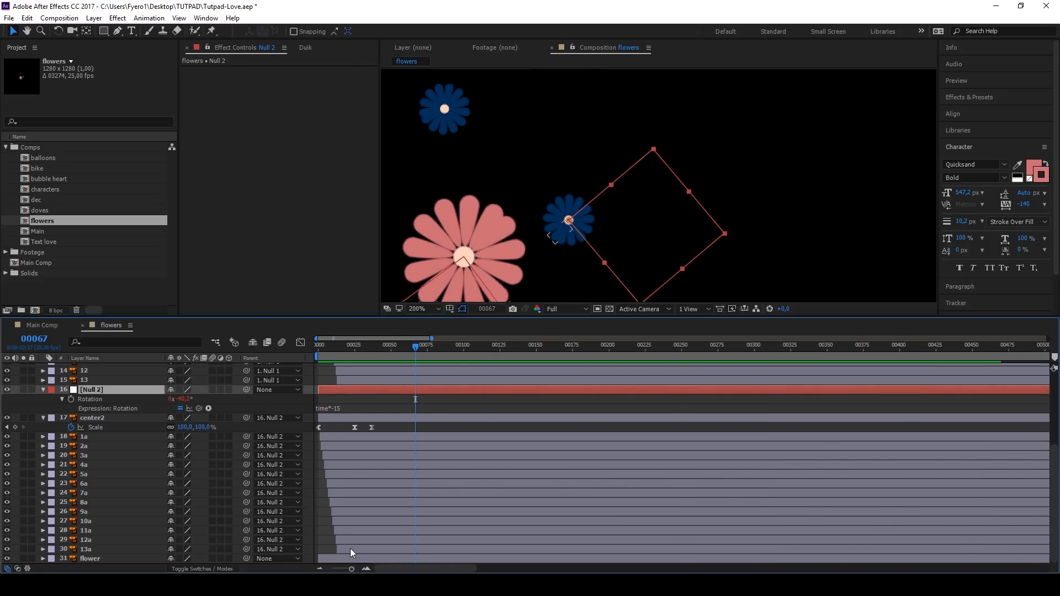
shift+click(350, 549)
scroll(321, 408, up, 4)
drag(332, 391, 390, 389)
drag(366, 349, 316, 361)
key(space)
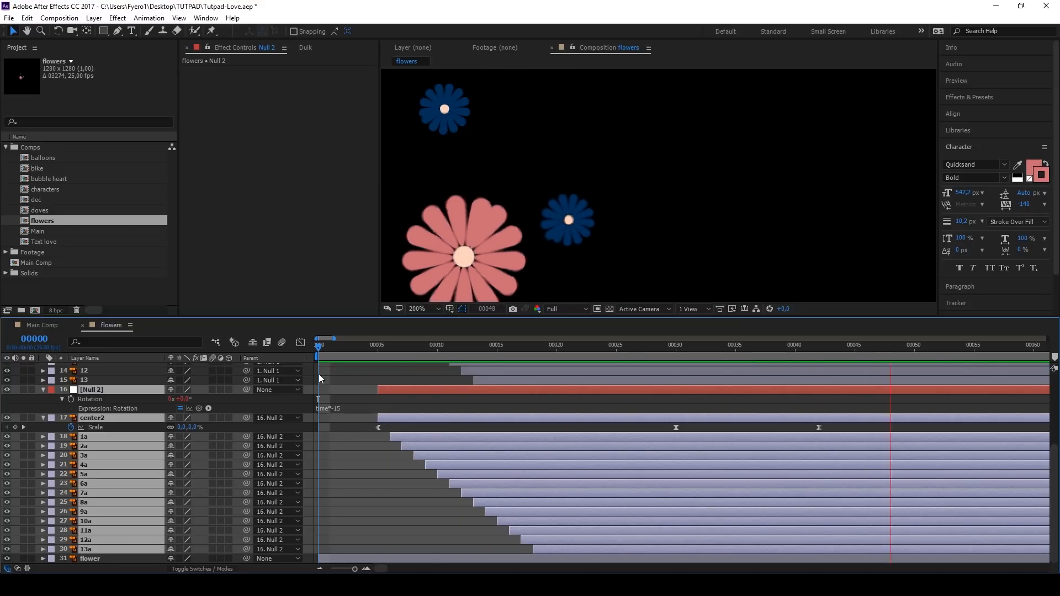
Step: Duplicate Null 2, center2 and petals 1a to 13a, and move the duplicated null onto the upper blue flower's centre
key(space)
click(395, 399)
click(393, 390)
shift+click(106, 549)
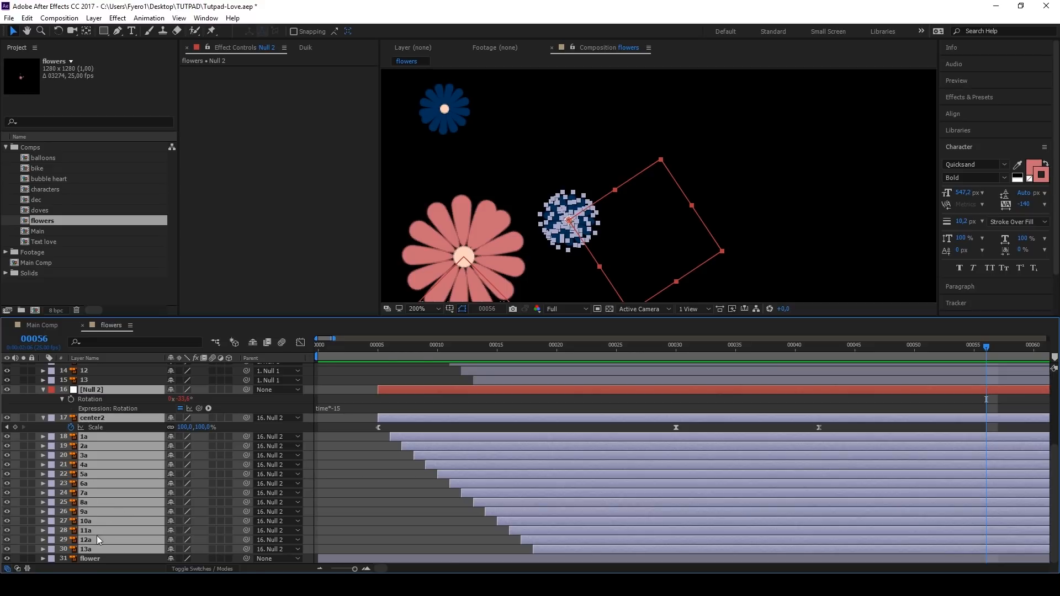
key(ctrl+d)
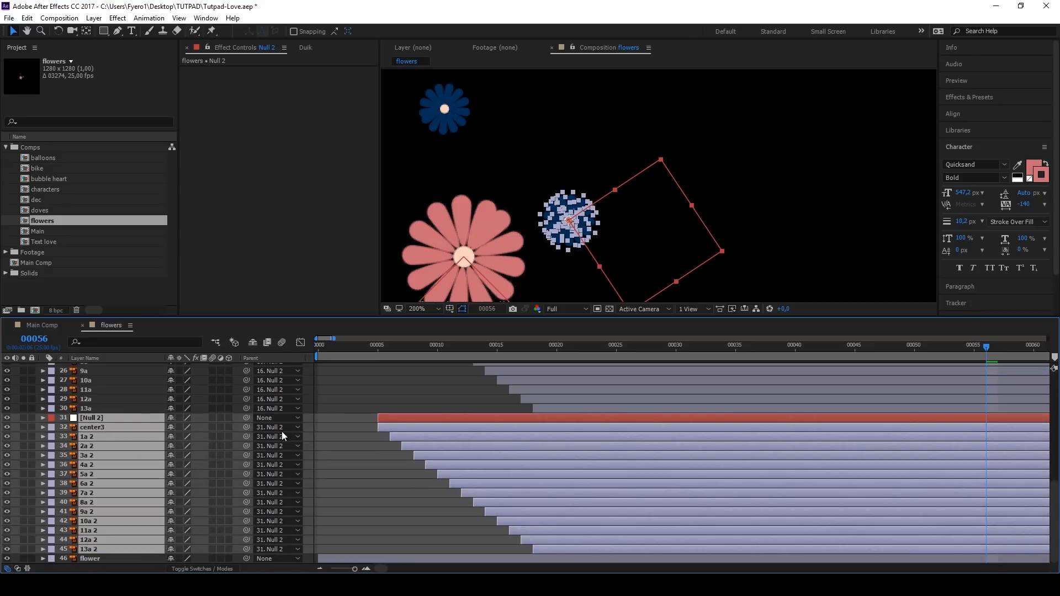
click(579, 203)
drag(569, 221, 445, 109)
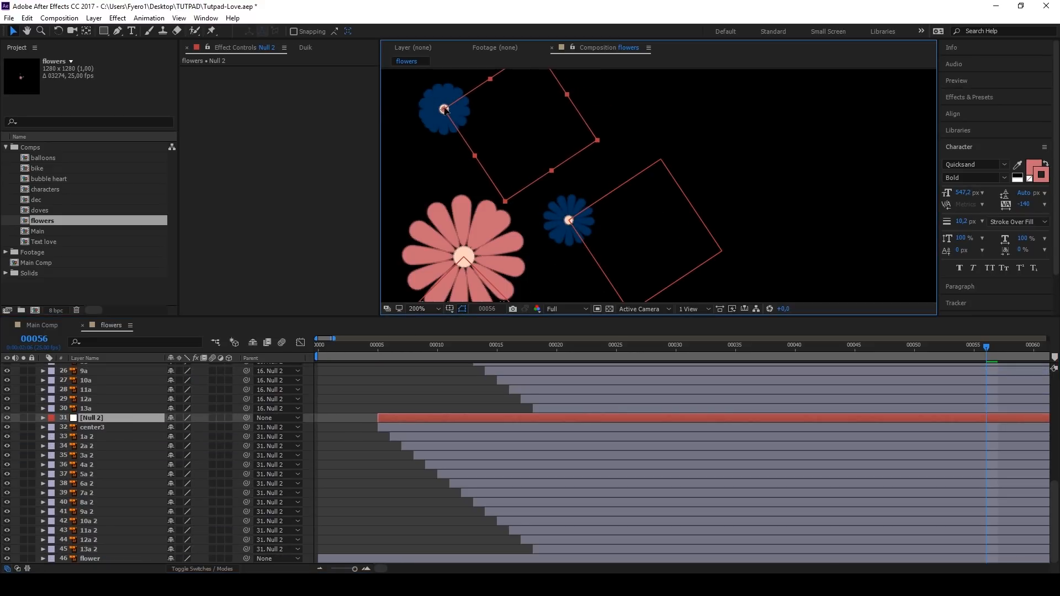
Step: Set the duplicated Null 2's rotation expression to time*-30
key(Return)
click(93, 419)
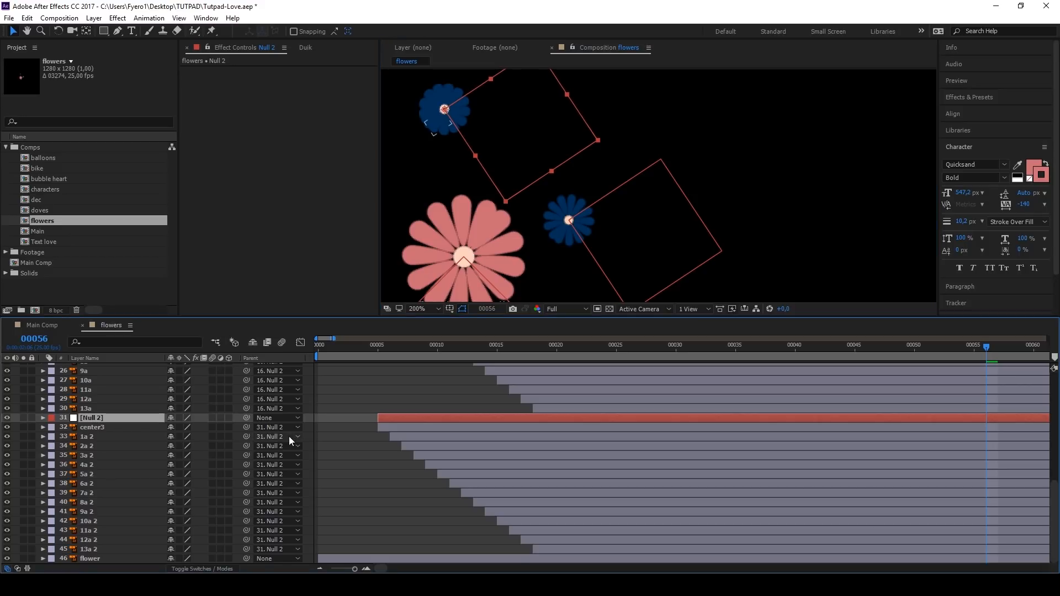
key(r)
click(62, 429)
click(339, 436)
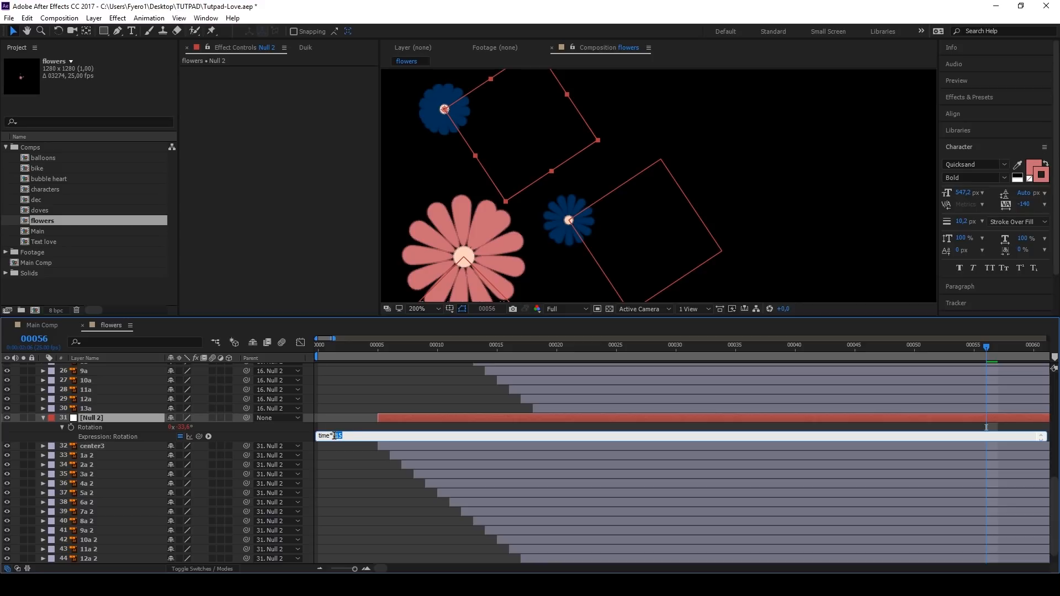
click(352, 428)
click(398, 418)
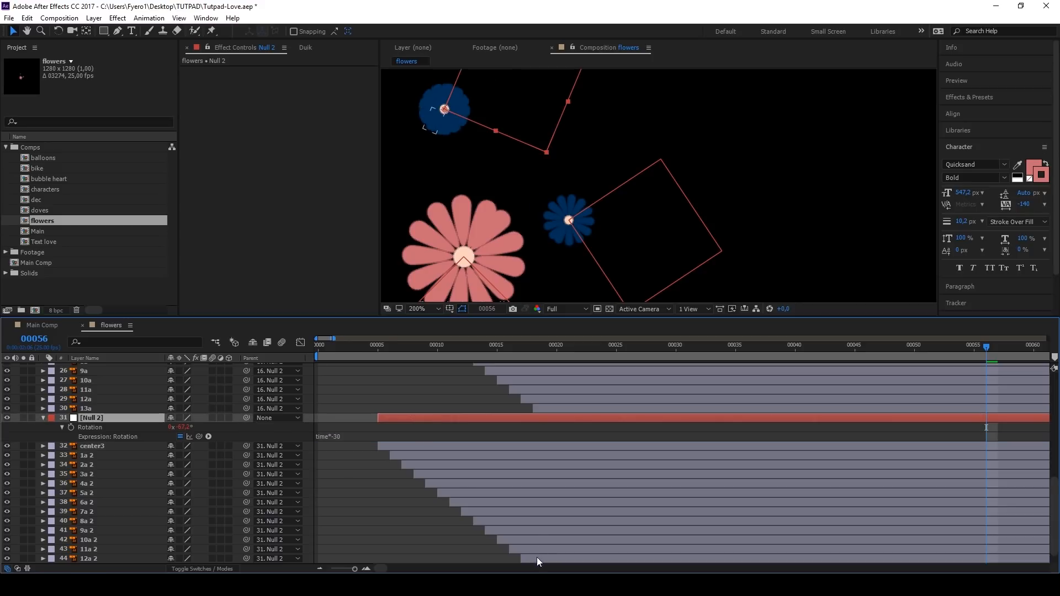
Step: Shift the duplicated null, center3 and its petals together to start at frame 10, and hide the original flower layer
shift+click(537, 558)
scroll(537, 557, down, 1)
shift+click(541, 550)
click(437, 346)
drag(436, 399, 496, 397)
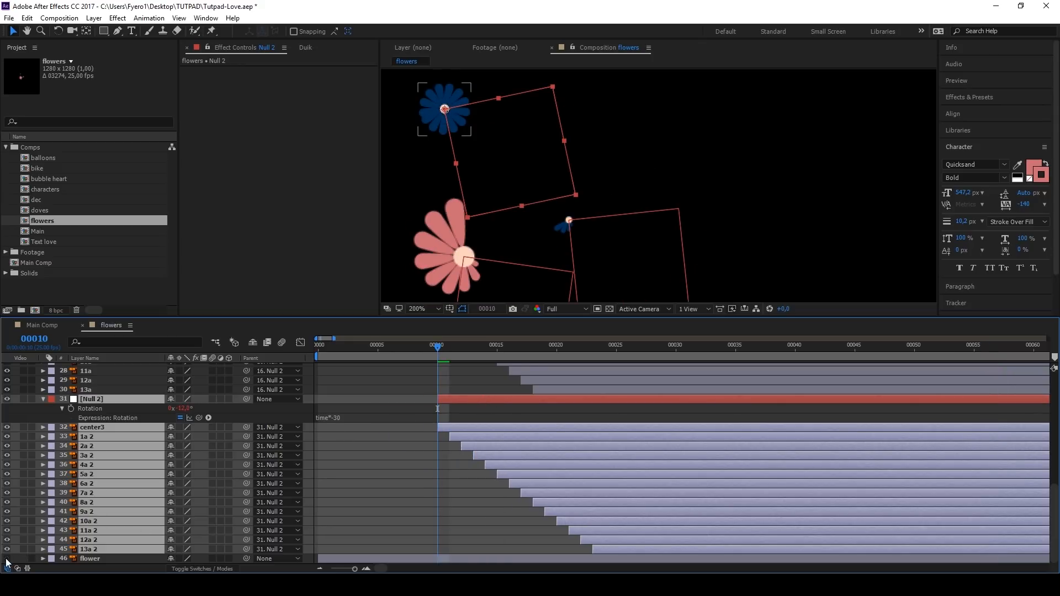
Step: Preview the three flowers growing and rotating across a longer stretch of the flowers composition
key(space)
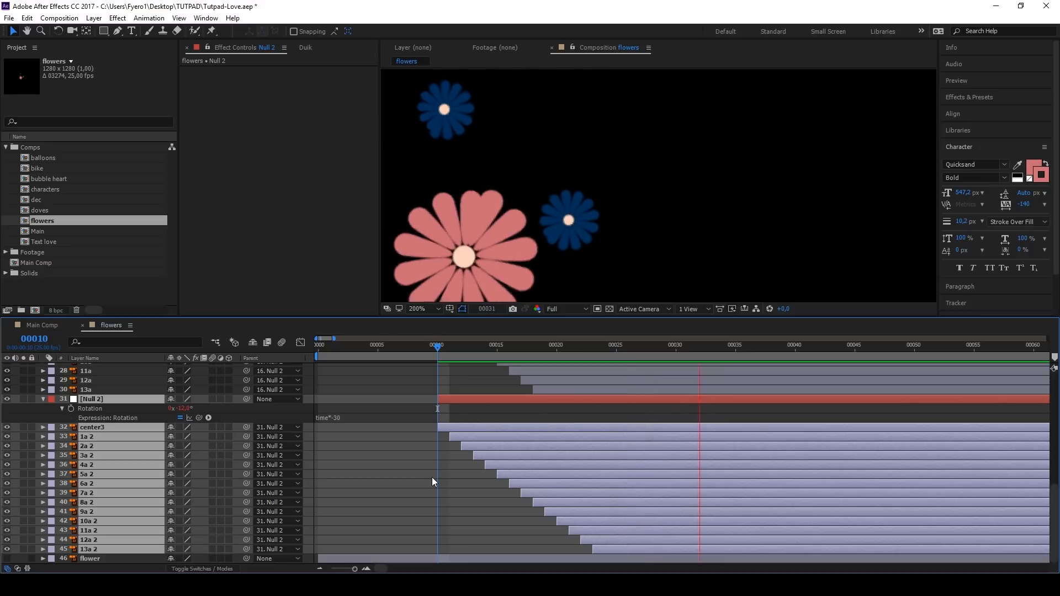
key(minus)
key(minus)
key(minus)
drag(349, 348, 317, 349)
key(shift+slash)
click(338, 376)
click(332, 347)
key(space)
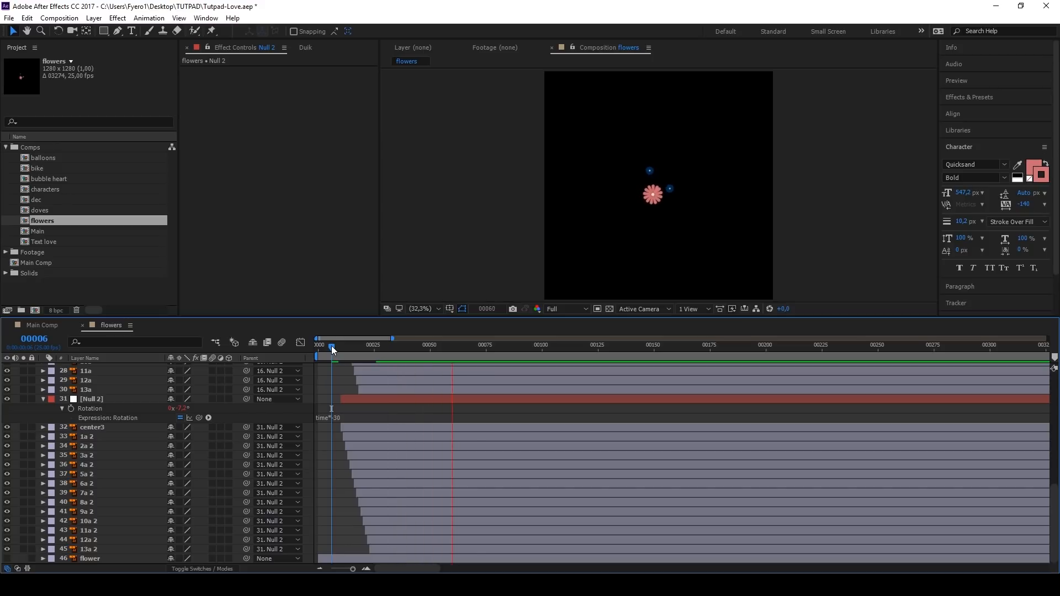
key(space)
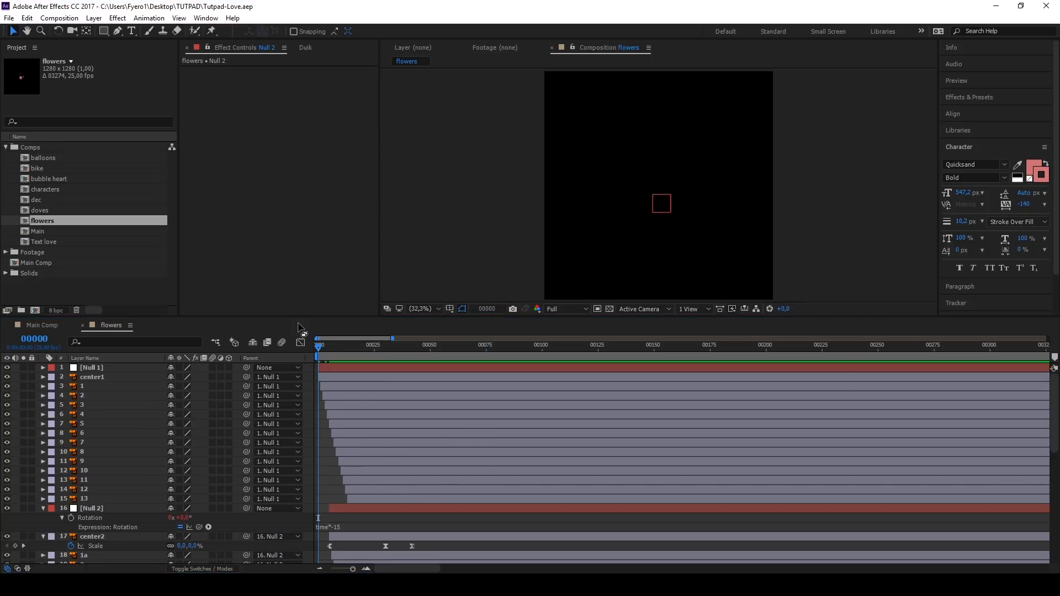
Step: Add the flowers composition to Main Comp directly above the Main layer and go to frame 20
double_click(37, 263)
drag(41, 221, 105, 411)
click(390, 356)
drag(390, 357, 795, 352)
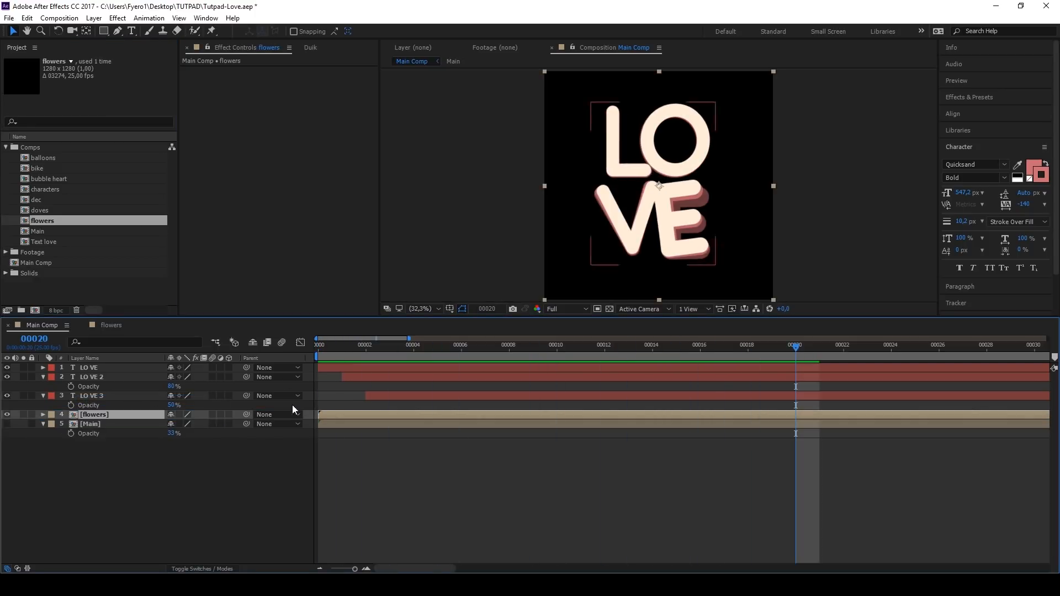
Step: Show the Main layer and position the flowers layer beside the letter E to match the reference artwork
click(6, 424)
click(500, 415)
drag(663, 202, 717, 229)
scroll(724, 243, up, 5)
scroll(723, 239, down, 1)
drag(798, 354, 939, 355)
drag(648, 236, 650, 239)
scroll(650, 240, down, 2)
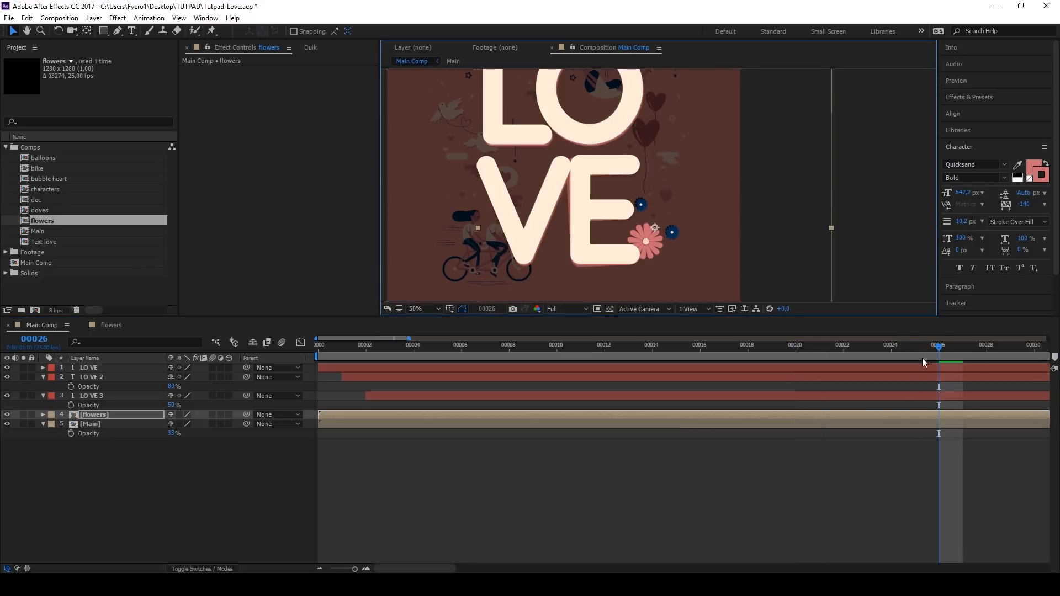
drag(938, 357, 1010, 357)
scroll(939, 357, down, 2)
drag(756, 356, 877, 355)
scroll(657, 242, up, 2)
drag(652, 215, 650, 212)
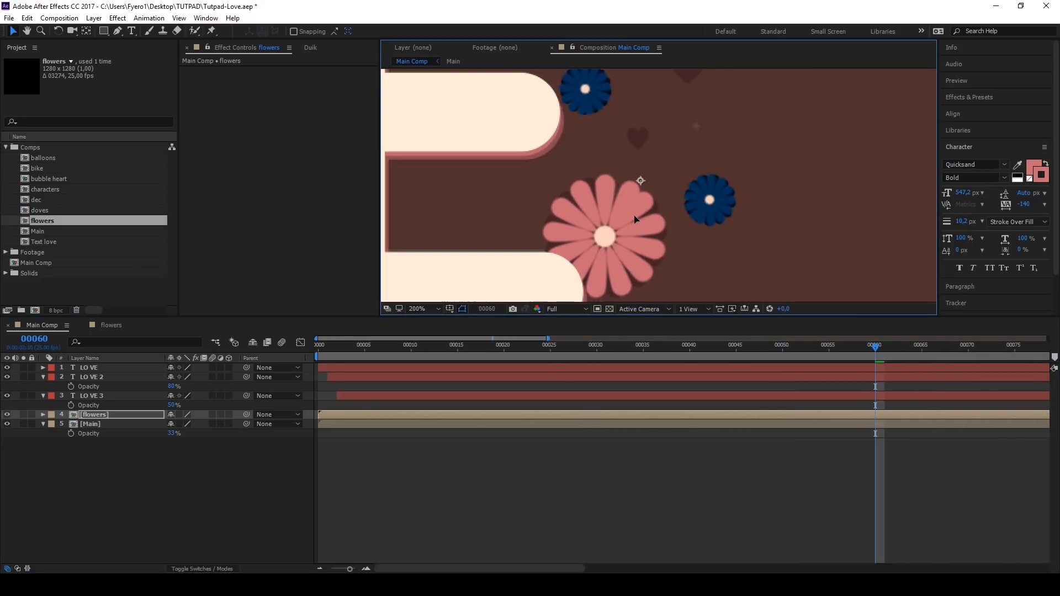
Step: Move the flowers layer to the top of the layer stack and hide the Main reference layer
scroll(632, 217, down, 2)
click(8, 368)
click(7, 369)
drag(91, 415, 90, 366)
click(6, 424)
Step: Shift the flowers layer to start at frame 5 and preview its timing against the LOVE text
key(space)
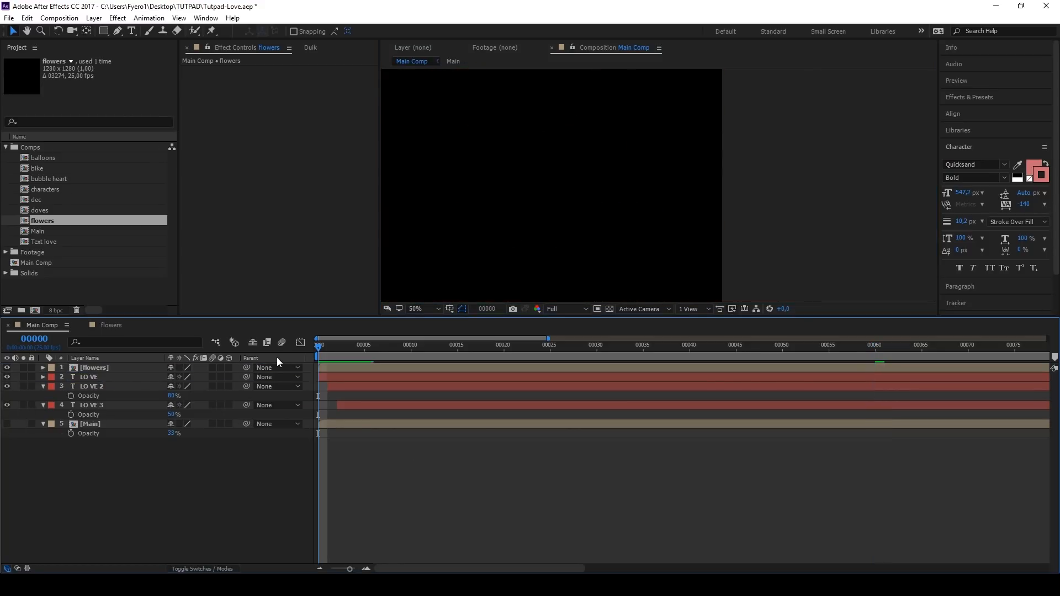
scroll(517, 261, down, 2)
click(315, 350)
key(space)
key(space)
drag(327, 366, 371, 366)
key(space)
click(318, 349)
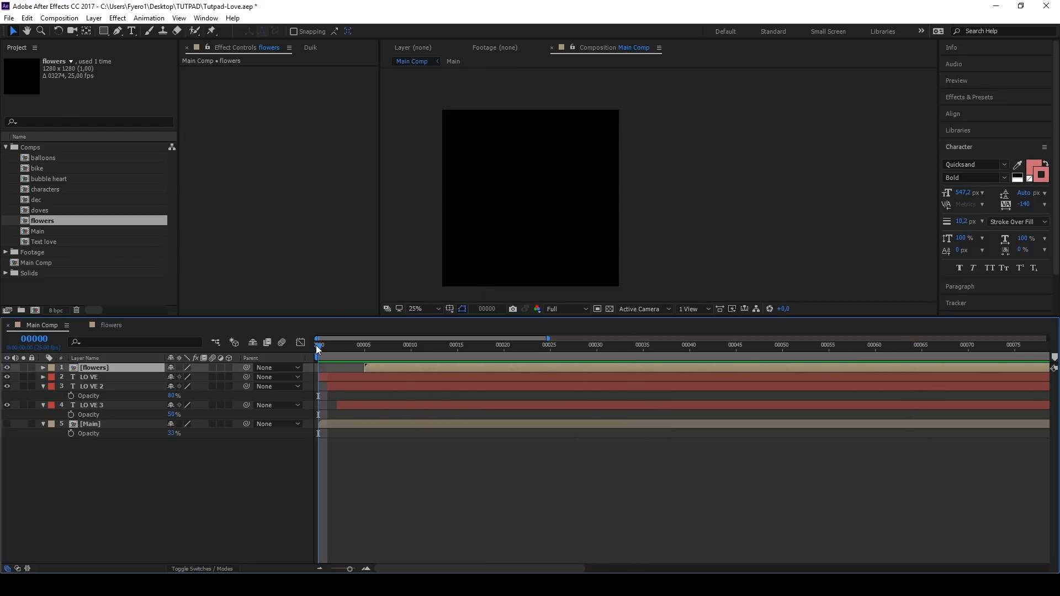
Step: Look over the dec composition and copy center1's scale keyframes from the flowers composition
double_click(25, 201)
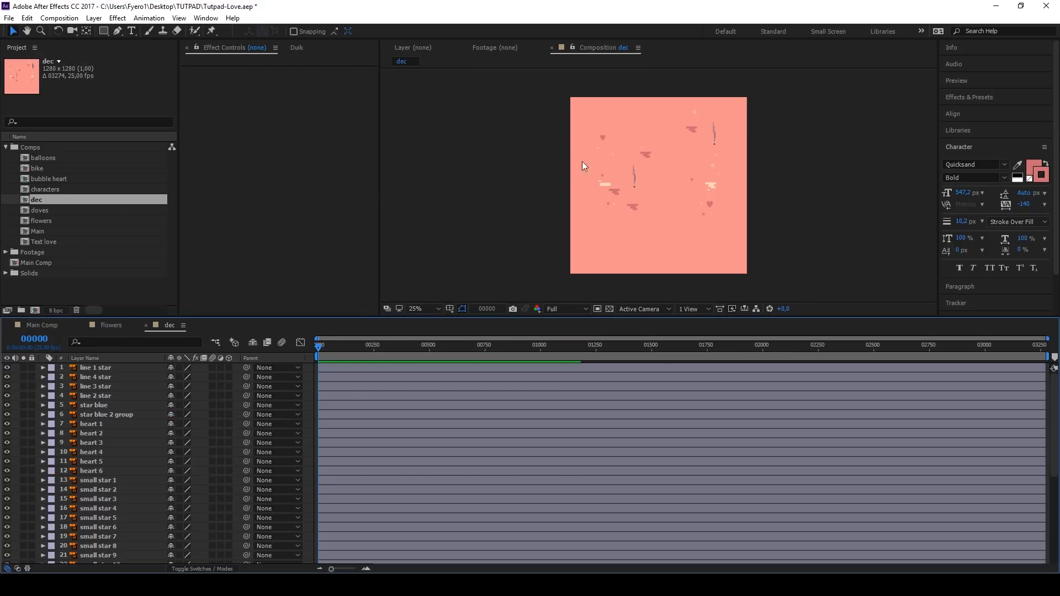
scroll(676, 172, up, 2)
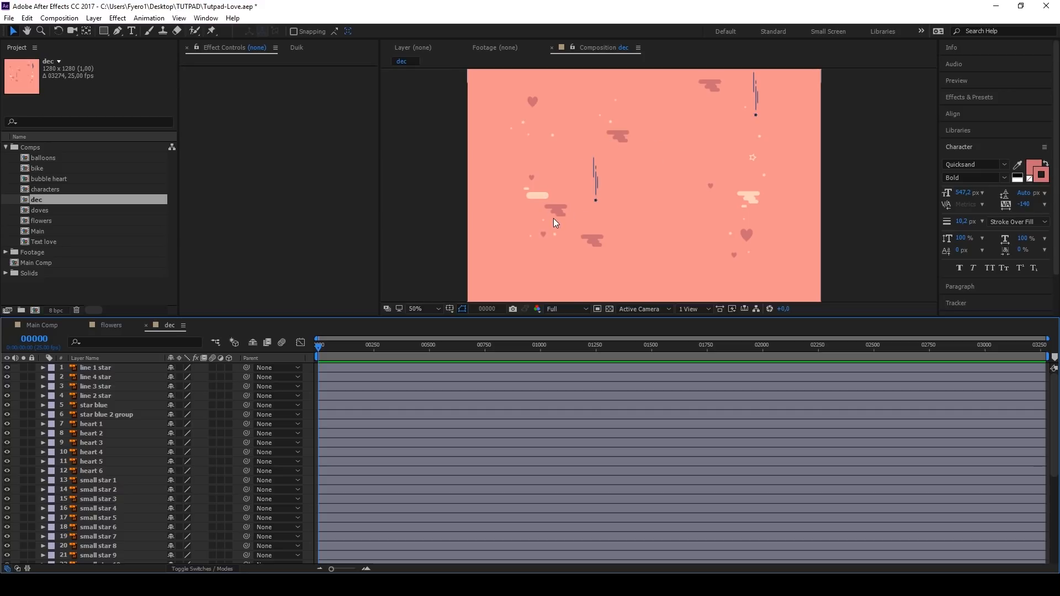
double_click(41, 219)
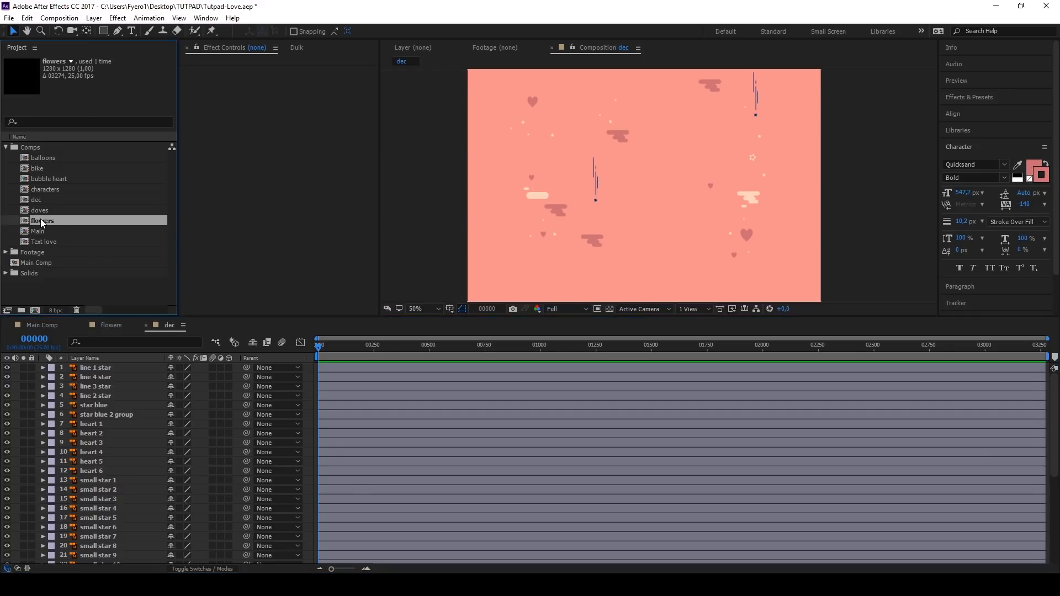
click(95, 379)
key(s)
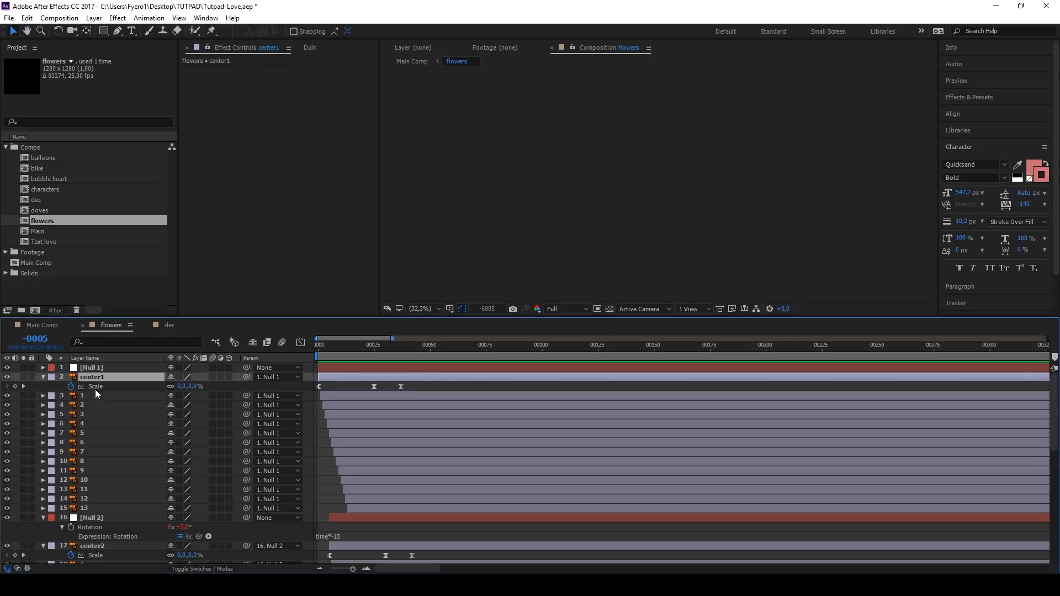
click(97, 387)
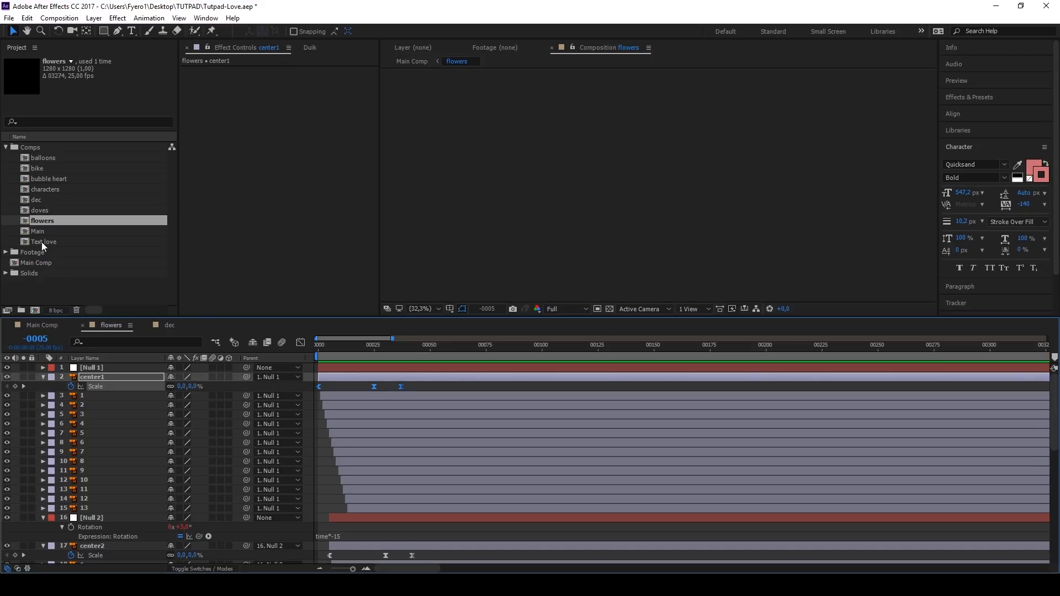
Step: In the dec composition, label small star 1 to 18 blue and paste the copied scale keyframes onto them
double_click(40, 203)
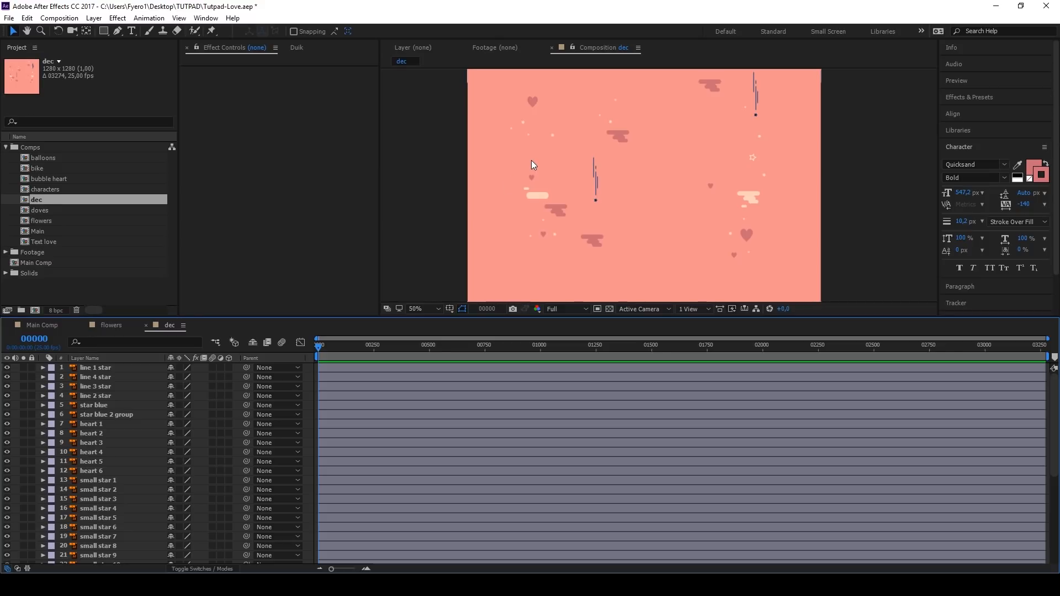
click(105, 479)
scroll(101, 480, down, 3)
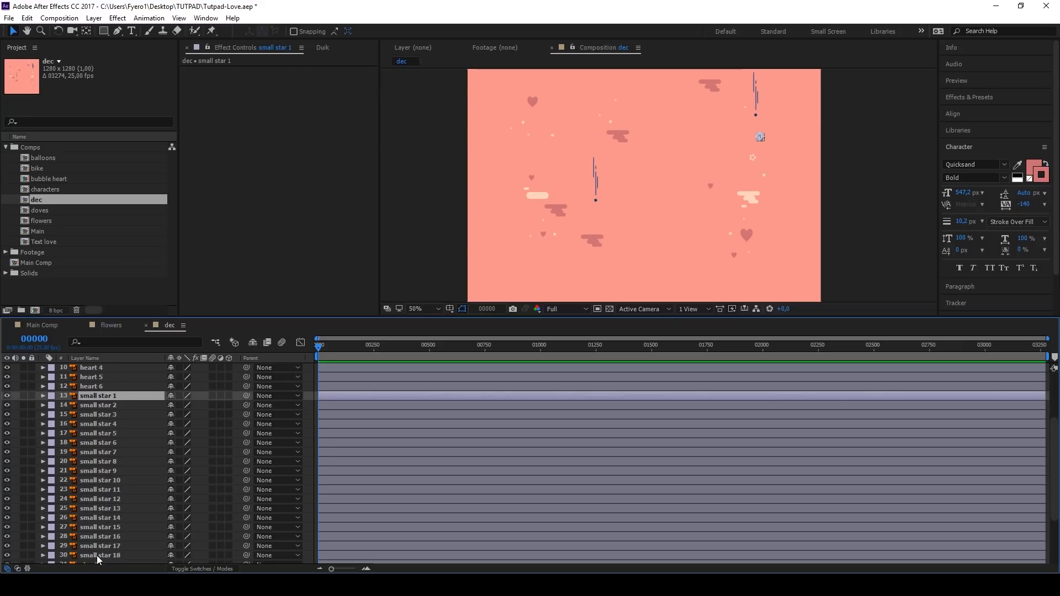
shift+click(97, 555)
click(51, 555)
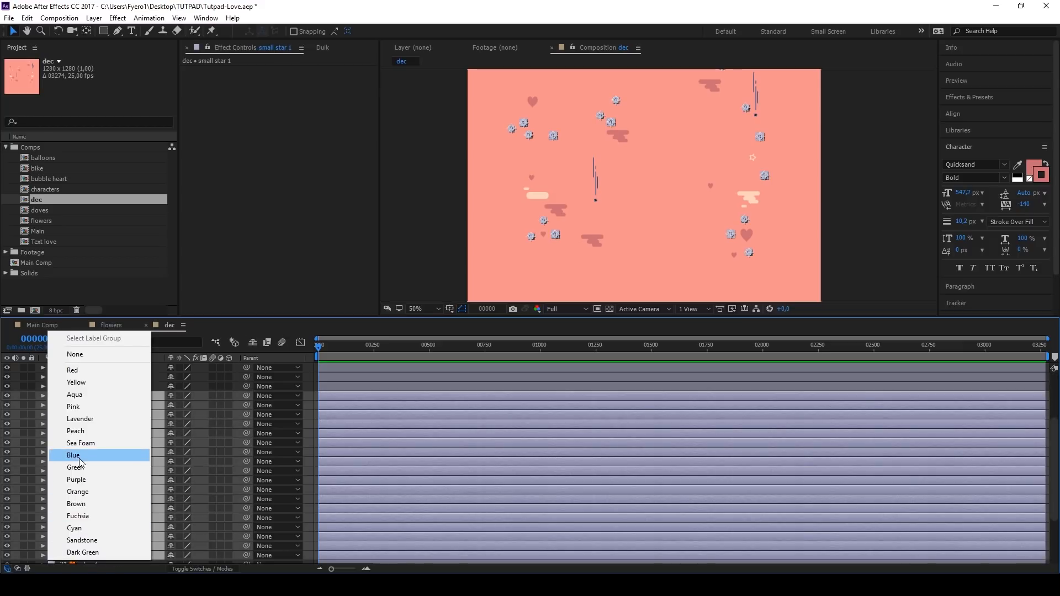
click(73, 455)
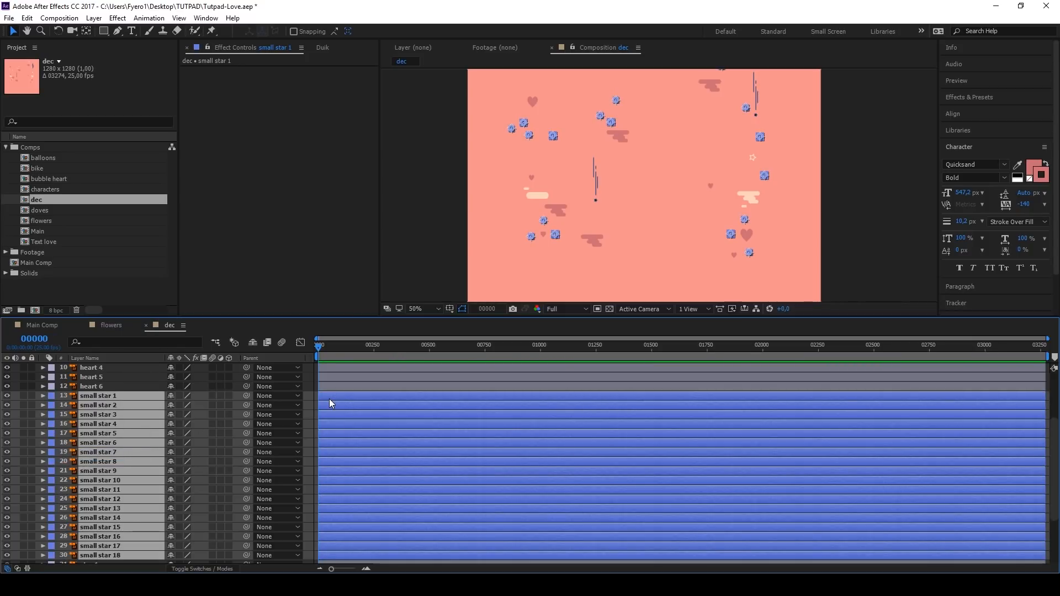
key(ctrl+v)
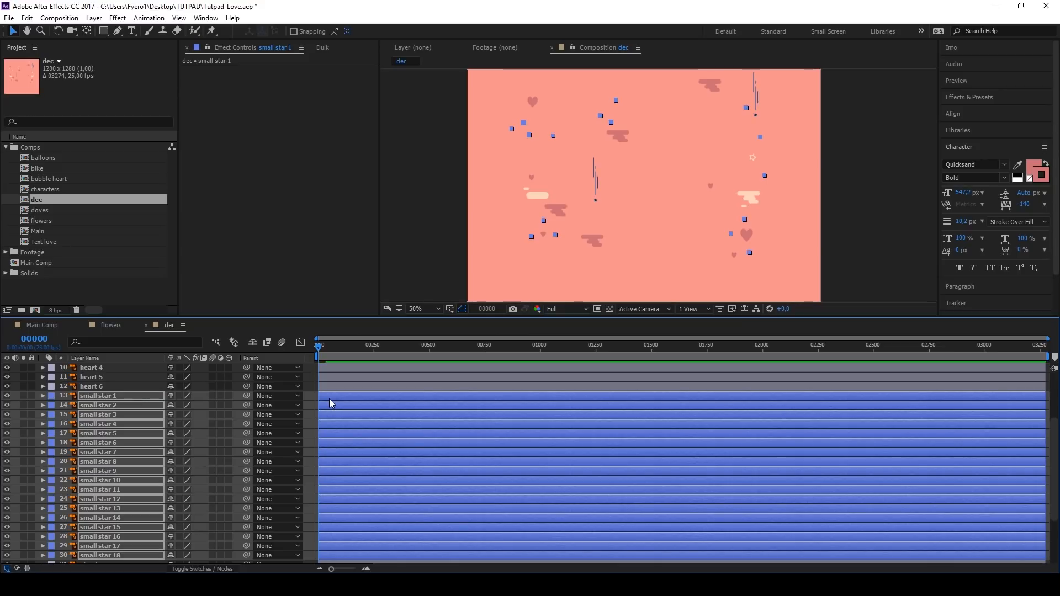
Step: Rotate small star 1 with the expression time*20
click(117, 391)
key(r)
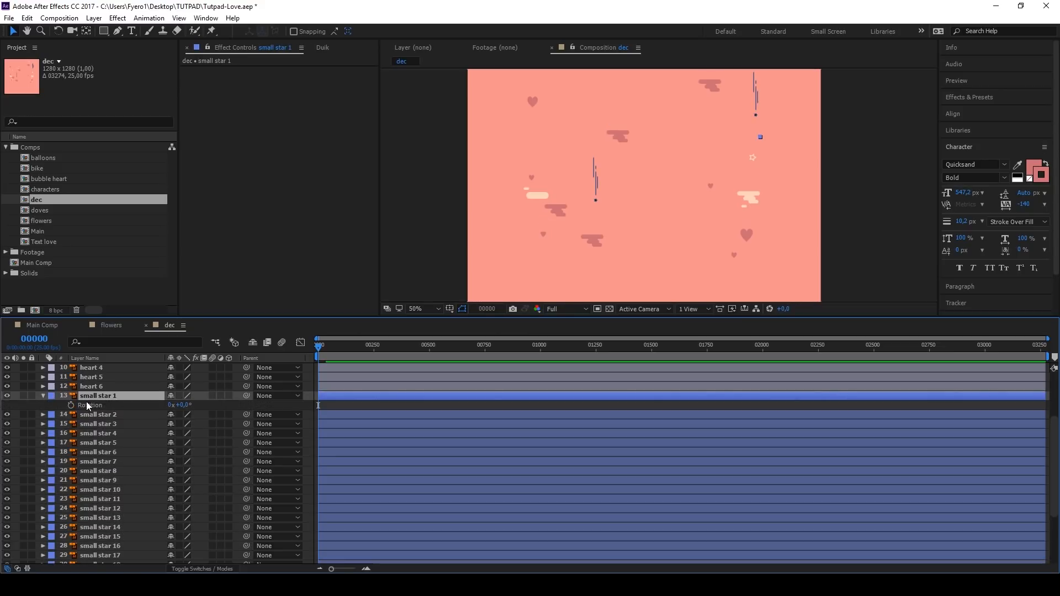
alt+click(71, 406)
text(time*20)
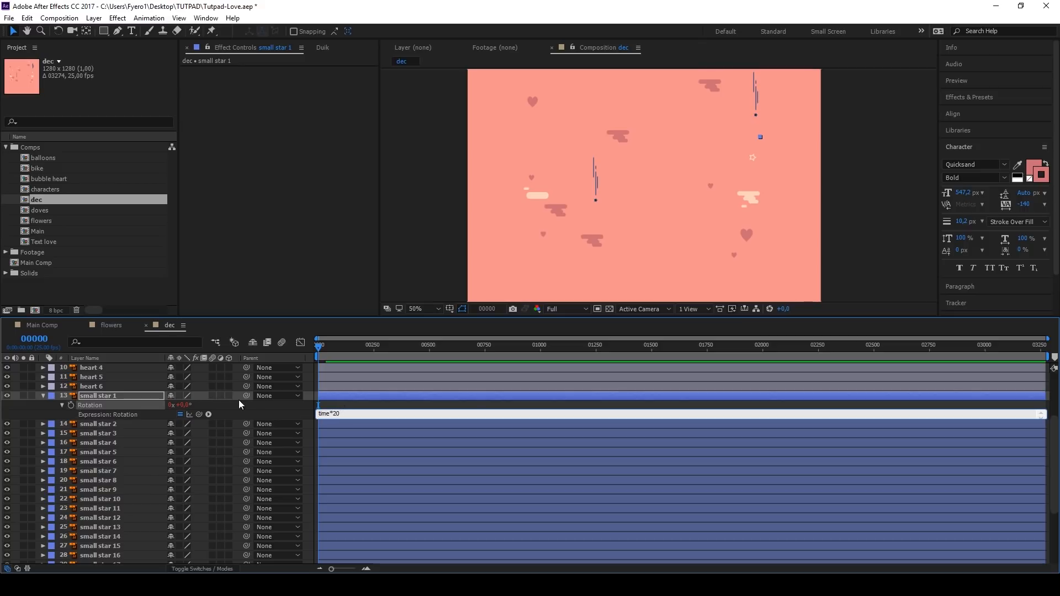
click(205, 404)
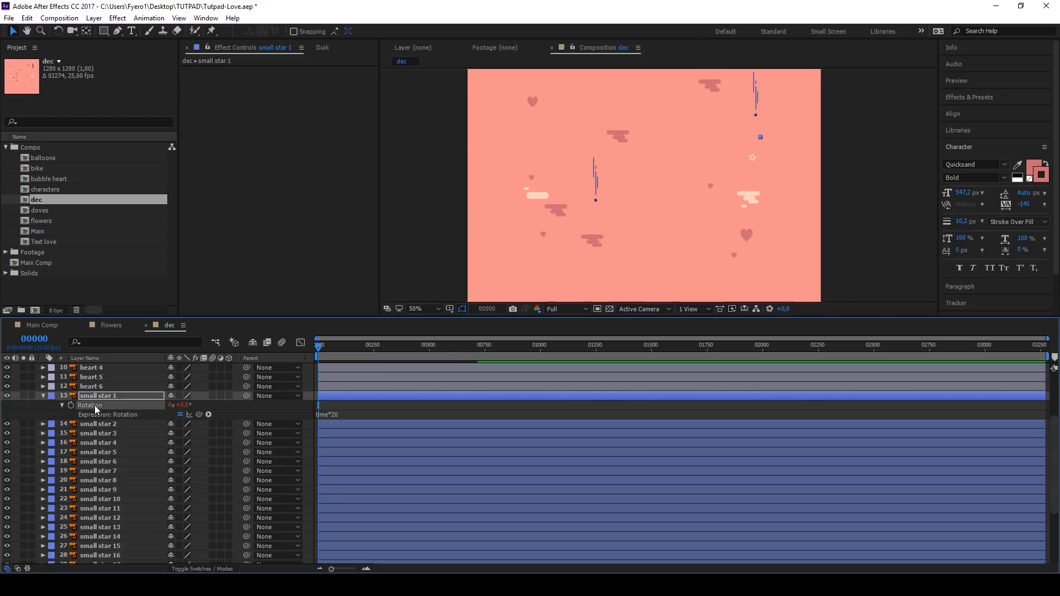
Step: Copy small star 1's rotation expression onto small star 2 to 18
click(99, 423)
scroll(101, 446, down, 4)
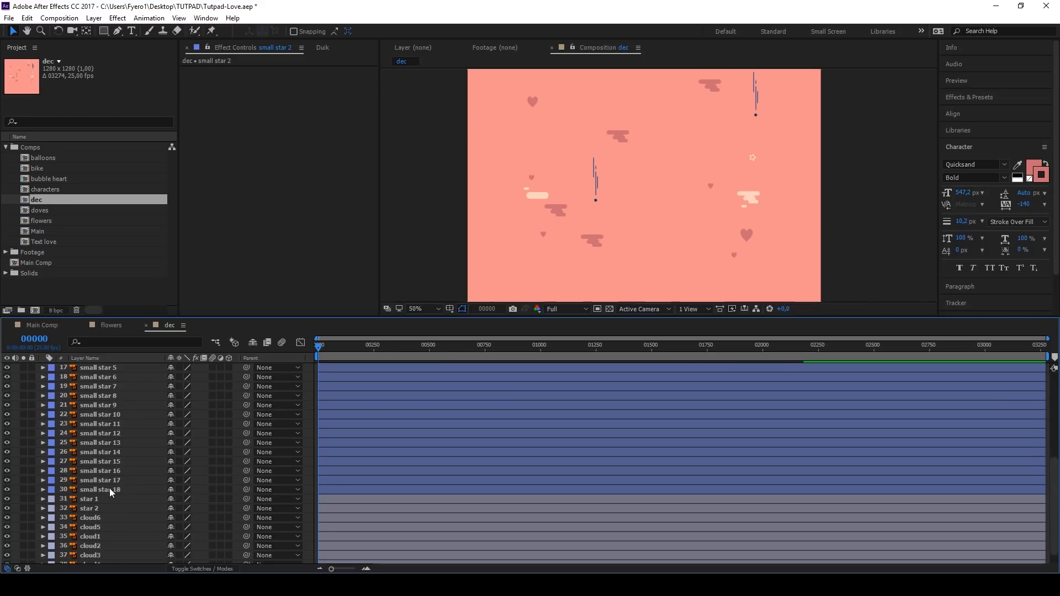
shift+click(109, 488)
key(ctrl+v)
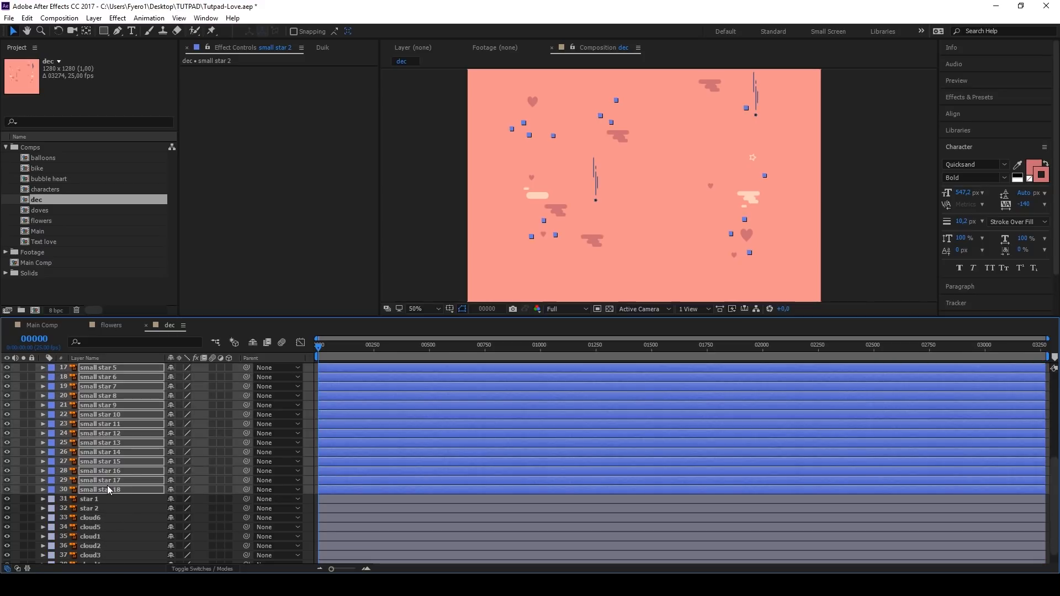
Step: Vary the rotation expressions of small star 3 to 10, including time*90 on star 7, time*-20 on star 8 and time*10 on star 9
key(u)
key(u)
click(340, 444)
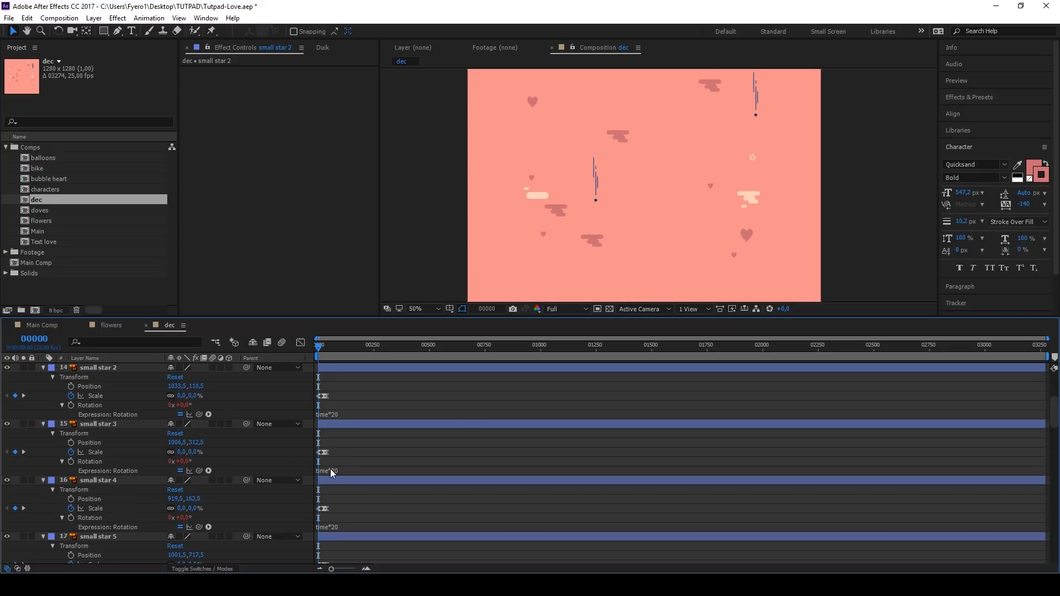
click(331, 470)
click(346, 463)
scroll(347, 521, down, 1)
click(333, 498)
click(335, 553)
click(331, 442)
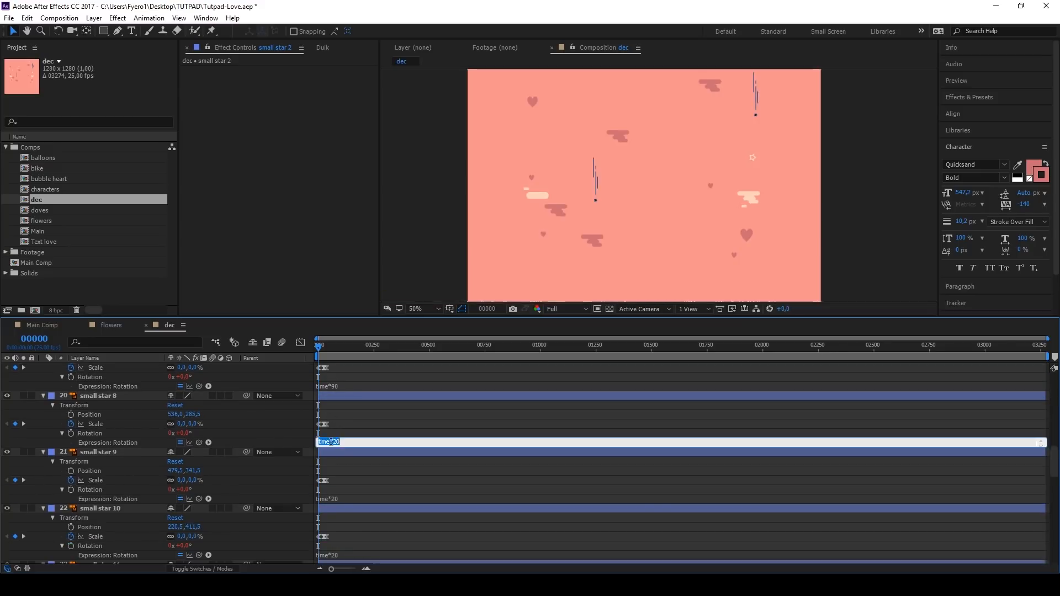
click(334, 498)
click(334, 554)
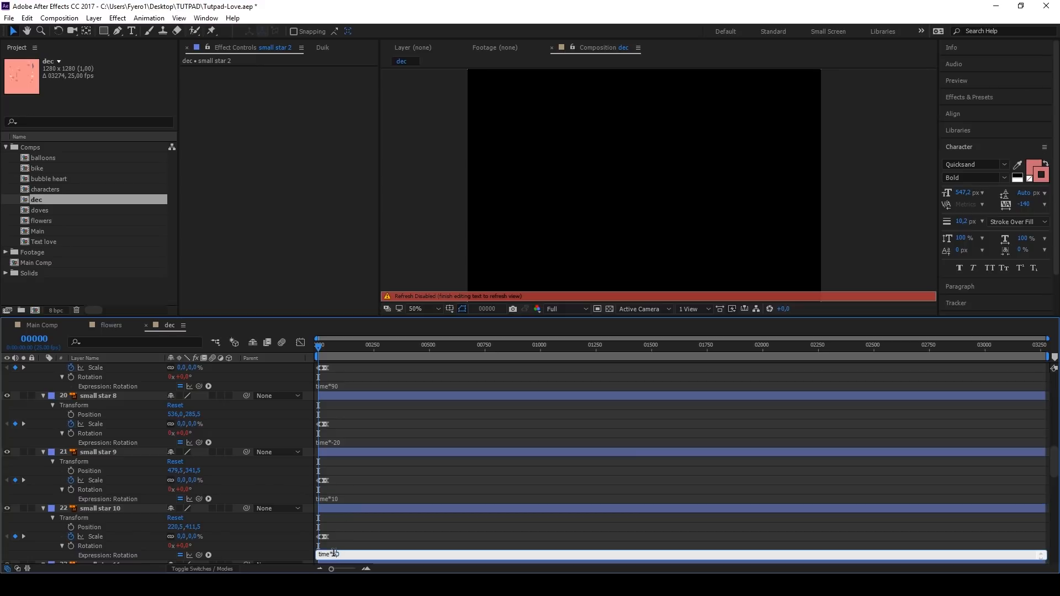
Step: Vary the rotation expressions among the remaining small stars, with time*-40 on small star 17 and time*-70 on small star 18
scroll(336, 482, down, 9)
click(337, 526)
scroll(336, 519, down, 9)
click(336, 499)
key(BackSpace)
text(-7)
Step: Copy small star 18's scale keyframes onto star 1 and star 2
click(326, 481)
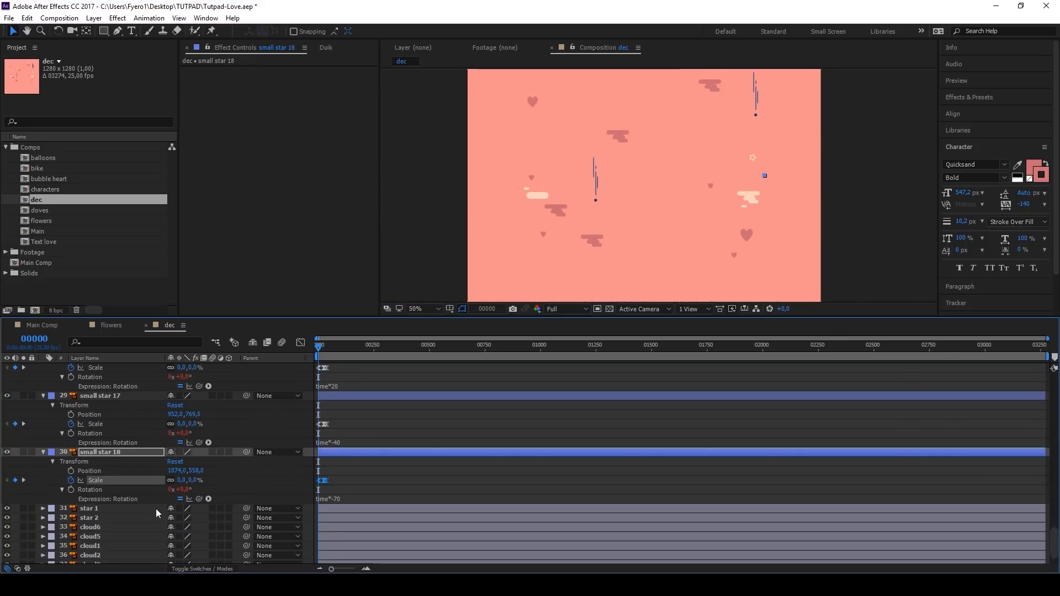
click(97, 509)
shift+click(96, 517)
scroll(743, 186, down, 2)
click(349, 496)
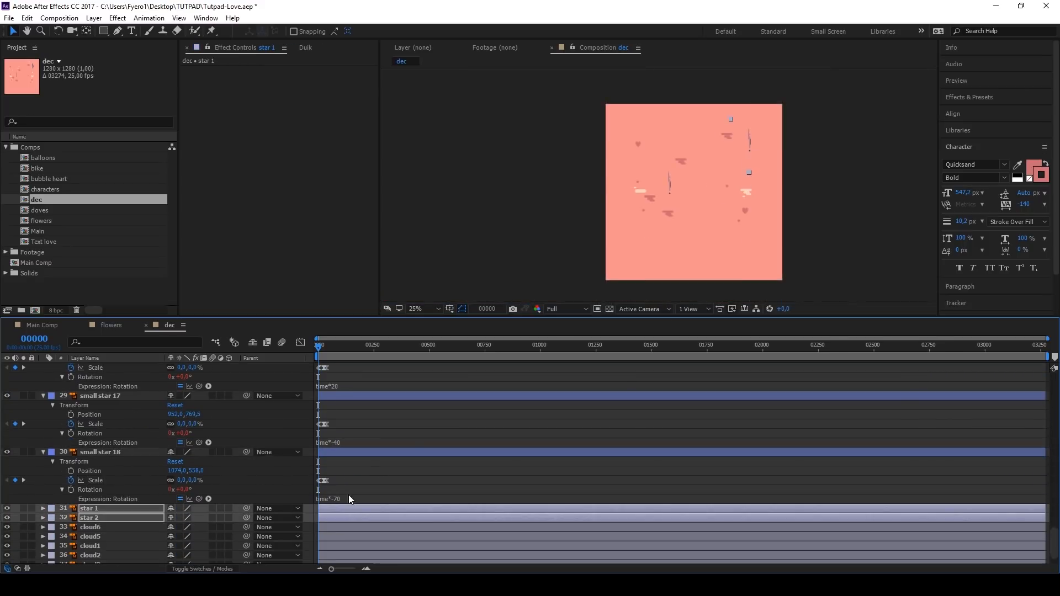
Step: Rotate star 1 with the expression time*-20
click(89, 509)
key(r)
alt+click(71, 518)
text(time*-20)
Step: Paste star 1's rotation expression onto star 2, vary its multiplier, and collapse all layer properties
click(103, 537)
key(ctrl+v)
click(343, 555)
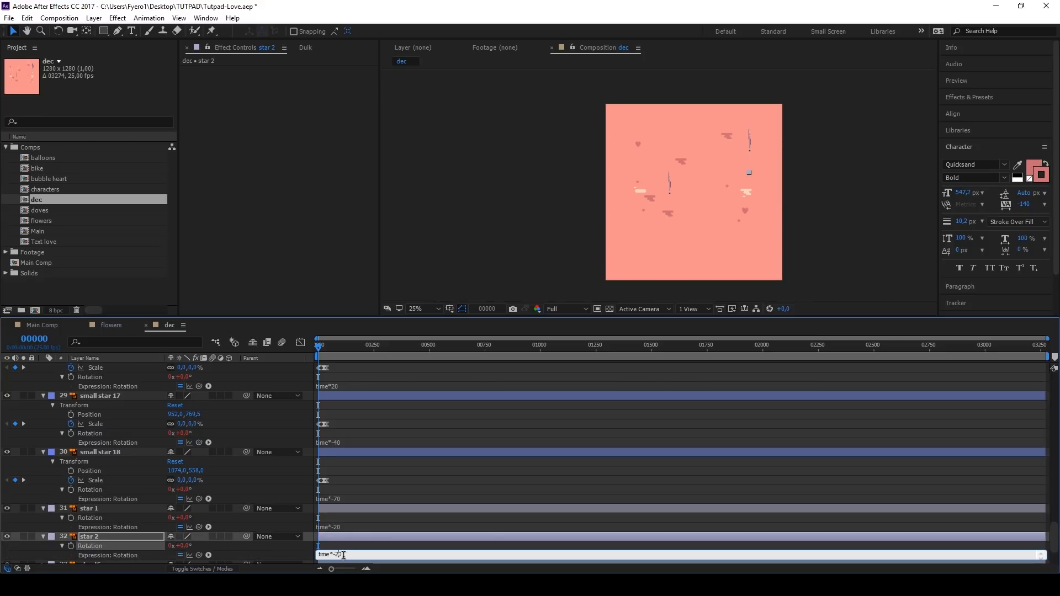
click(352, 546)
scroll(108, 533, up, 5)
key(ctrl+a)
key(u)
key(ctrl+shift+a)
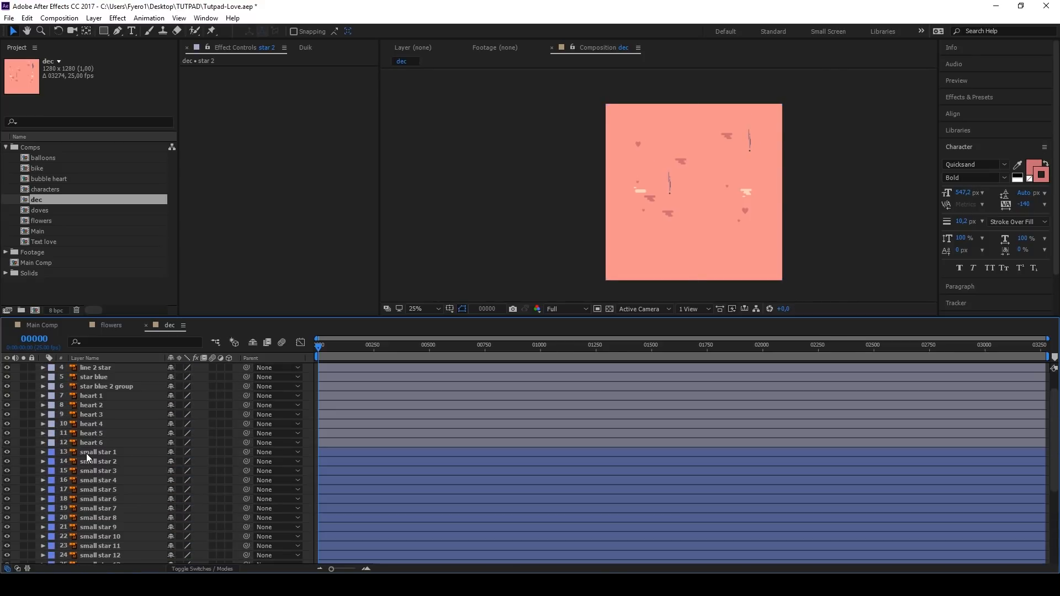
Step: Add the expression wiggle(1,10) to small star 1's position
click(86, 453)
key(p)
alt+click(71, 462)
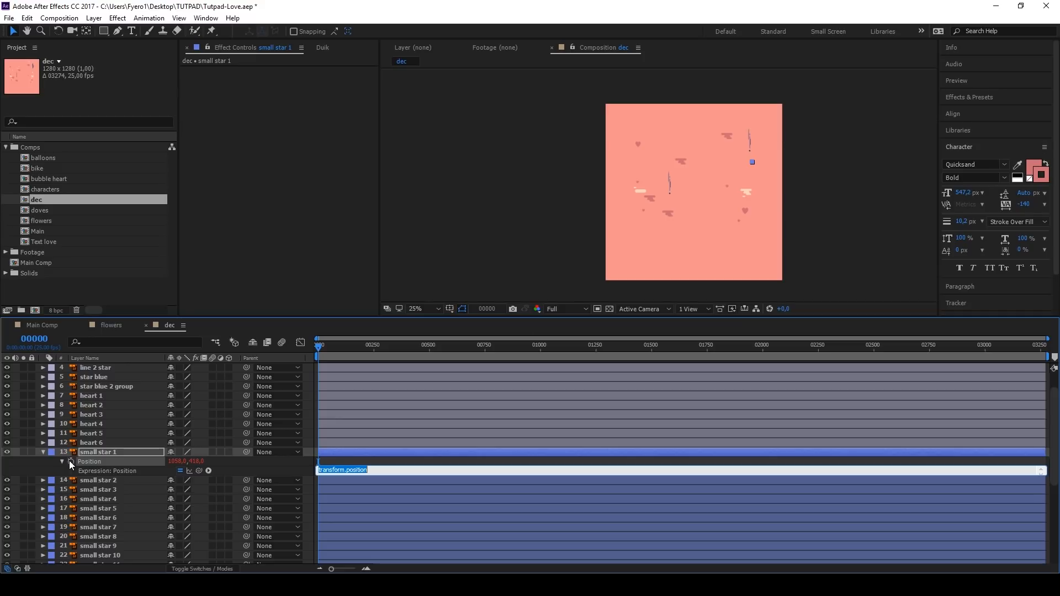
text(w)
Step: Apply the wiggle(1,10) position expression to small star 2 through small star 12
click(98, 480)
scroll(104, 514, down, 4)
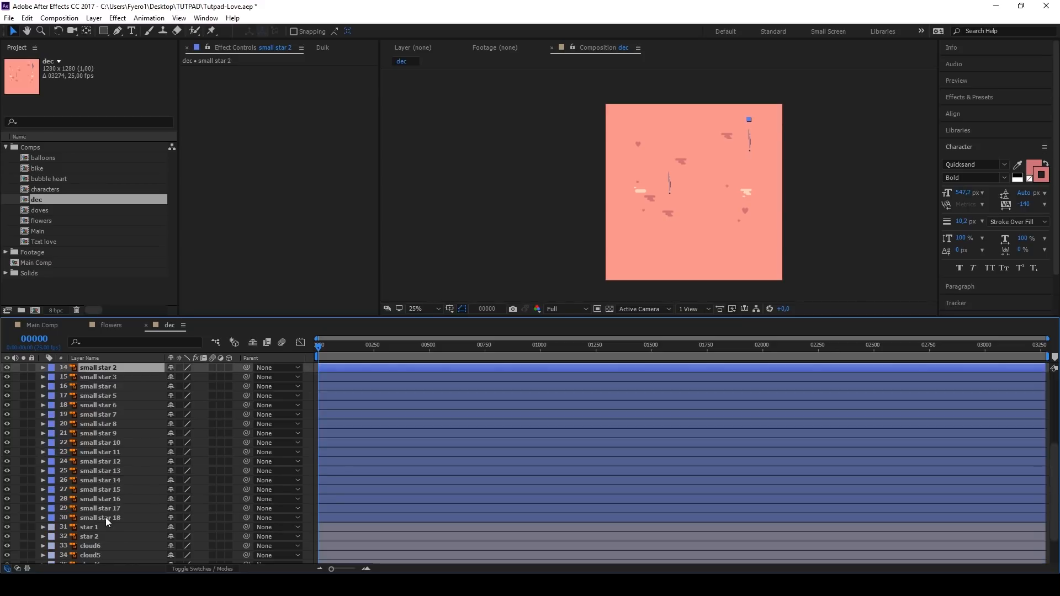
shift+click(104, 516)
key(p)
scroll(91, 441, up, 2)
alt+click(71, 433)
text(wiggle(1,10))
alt+click(71, 491)
text(wiggle(1,10))
scroll(73, 517, down, 2)
Step: Apply the wiggle(1,10) position expression to small star 13 through small star 18 and collapse all layer properties
alt+click(72, 518)
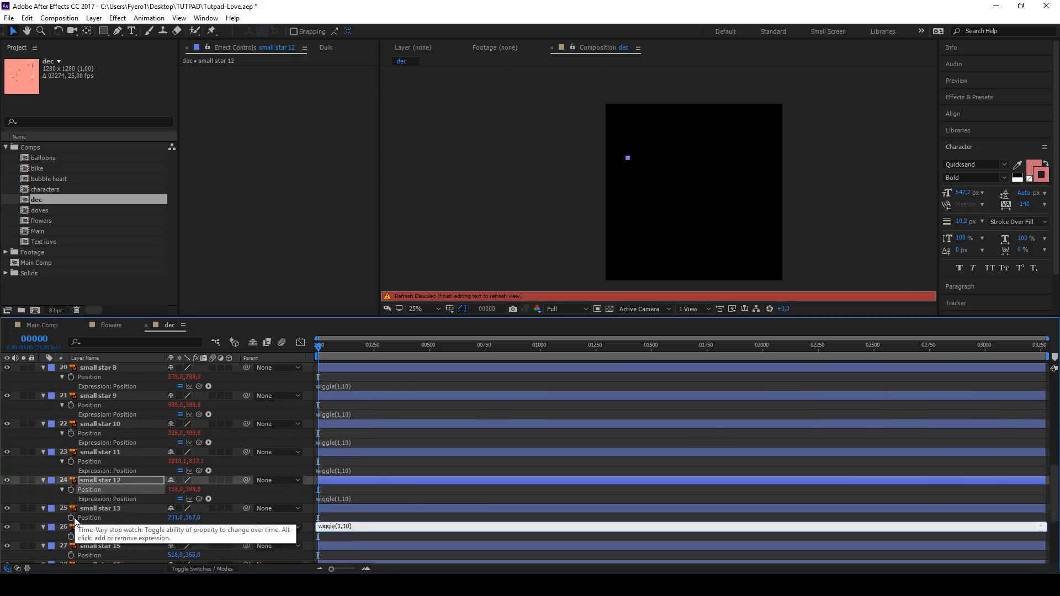
text(wiggle(1,10))
alt+click(71, 518)
text(wiggle(1,10))
click(82, 537)
alt+click(71, 518)
text(wiggle(1,10))
click(342, 457)
key(ctrl+a)
key(u)
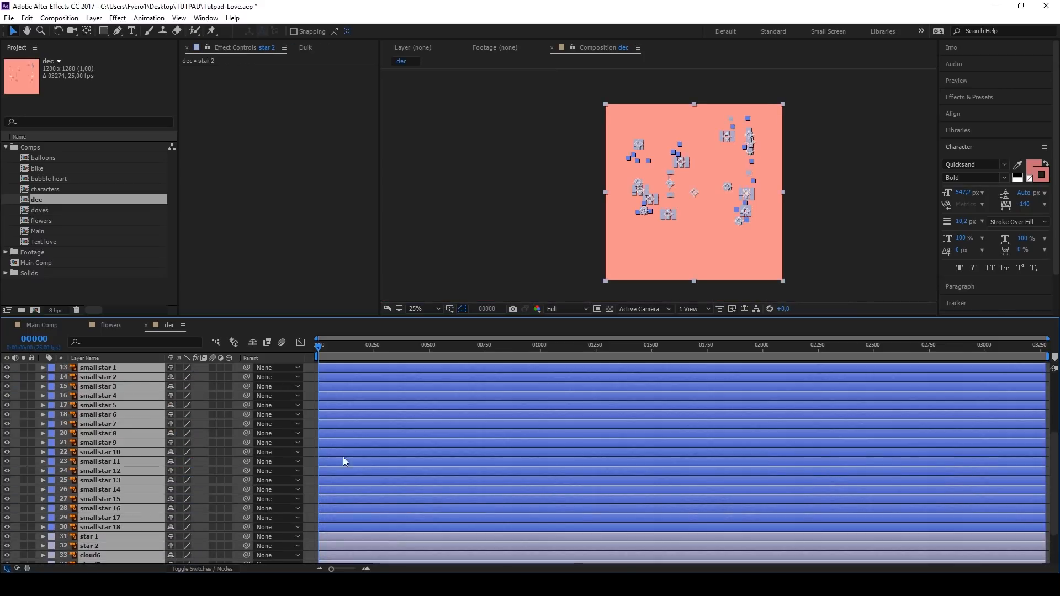
Step: Preview the growing, rotating and wiggling stars in the dec composition
click(306, 371)
key(space)
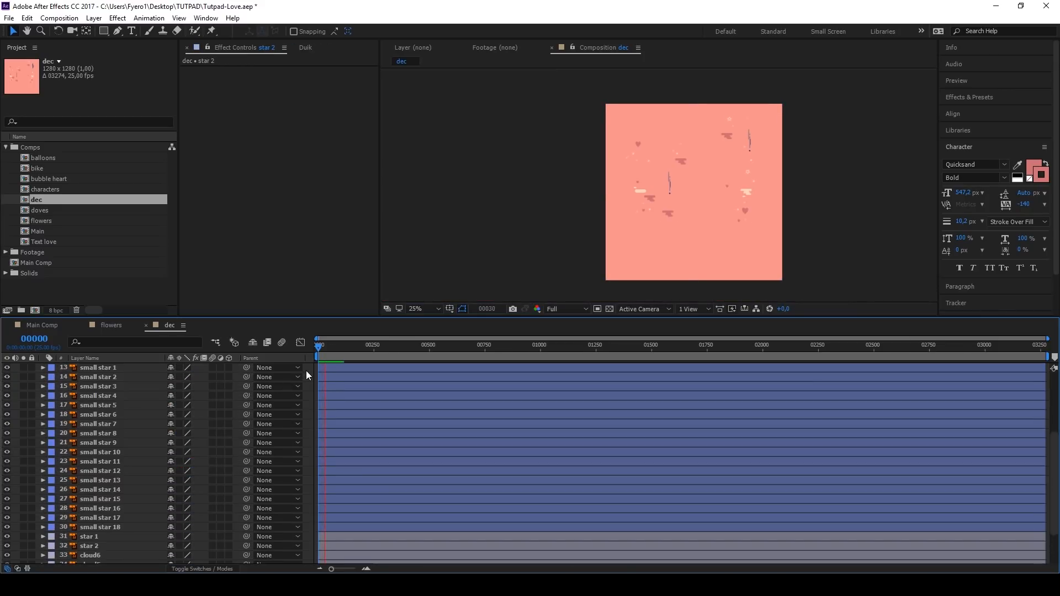
key(space)
scroll(698, 181, up, 4)
key(space)
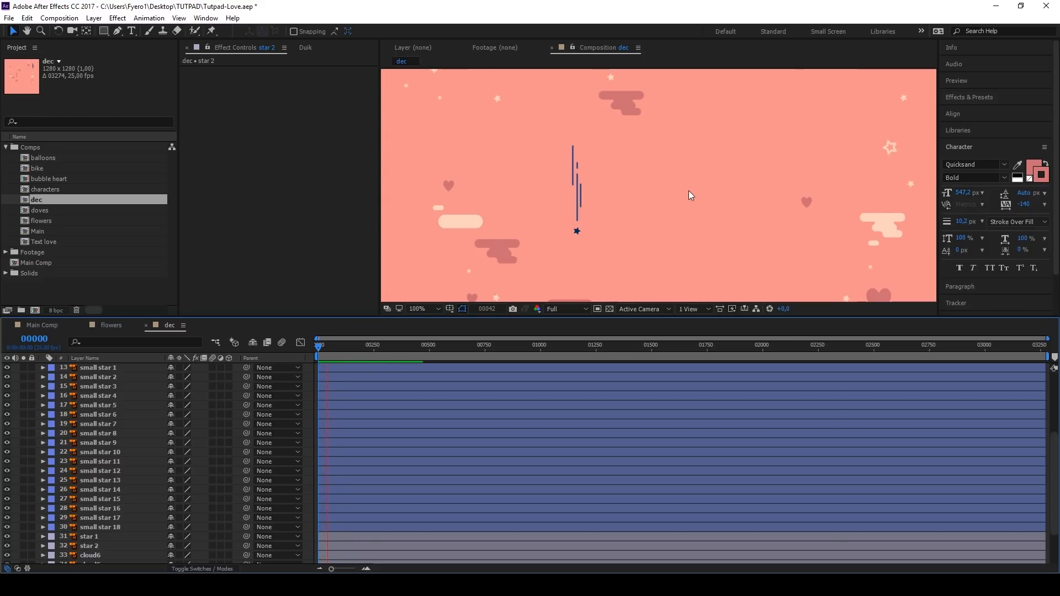
key(space)
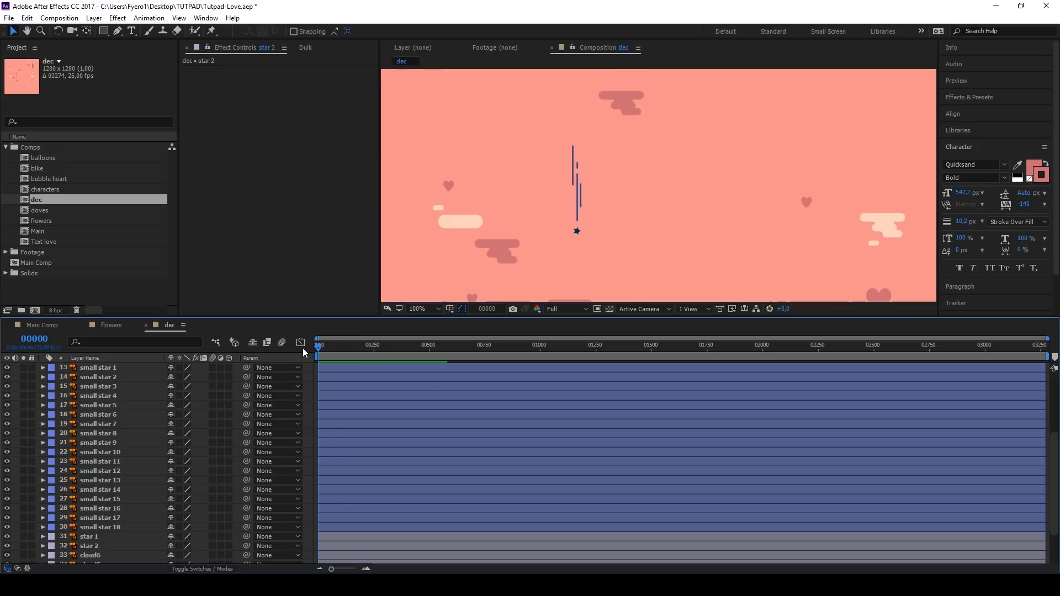
scroll(321, 440, up, 5)
Step: Stagger the star layers one frame apart, running from star 1 at frame 1 up to small star 1 at frame 19
scroll(321, 440, down, 5)
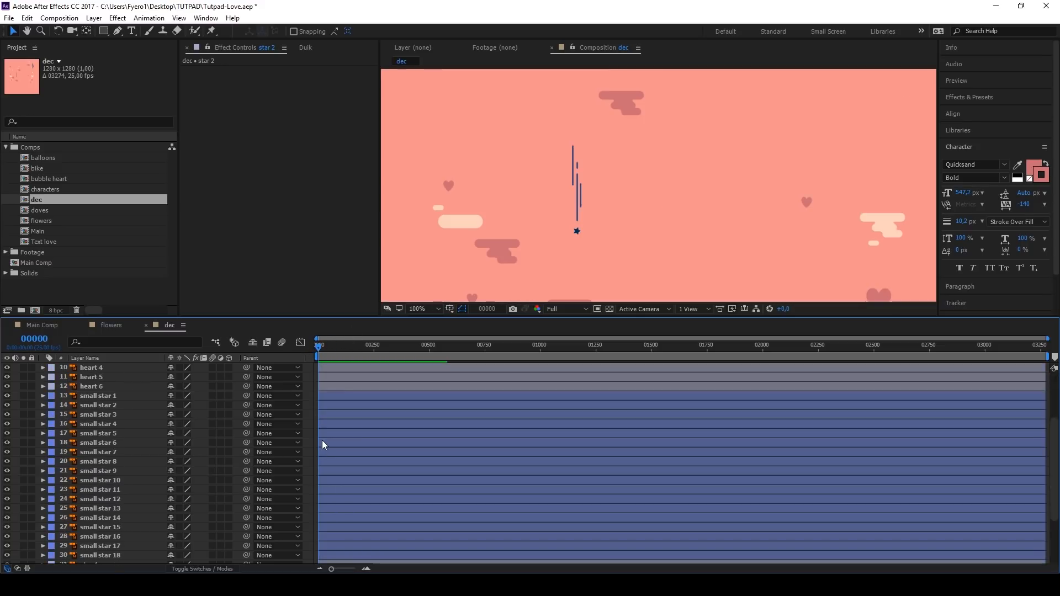
click(332, 396)
key(;)
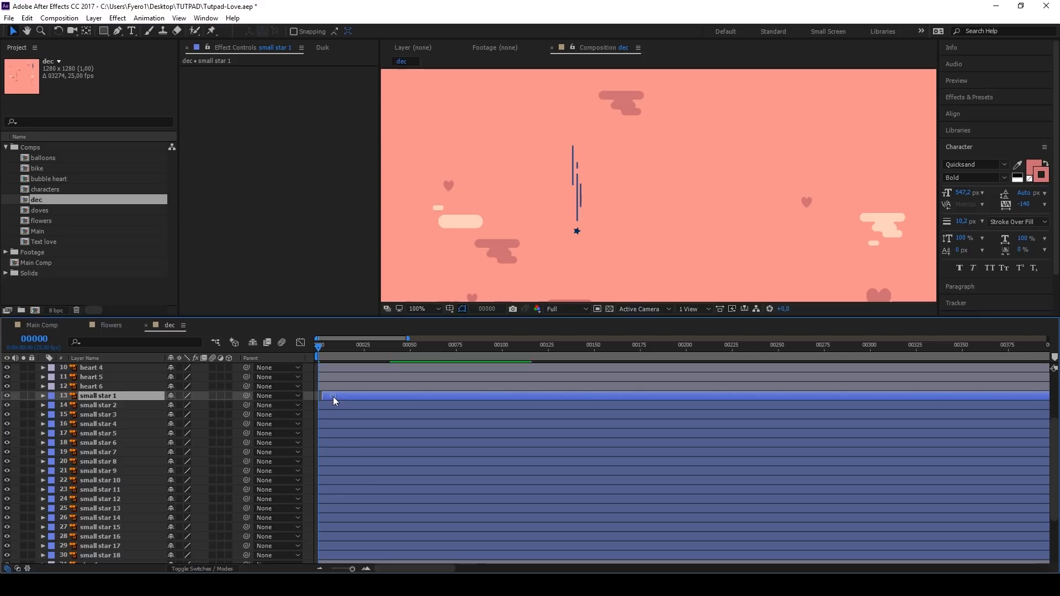
drag(330, 407, 347, 481)
click(346, 490)
click(498, 398)
shift+click(343, 489)
scroll(343, 465, down, 5)
drag(332, 409, 347, 409)
drag(332, 428, 347, 428)
click(349, 438)
scroll(362, 443, up, 2)
shift+click(521, 372)
drag(338, 493, 353, 493)
drag(338, 503, 353, 513)
drag(338, 522, 353, 522)
drag(338, 540, 352, 540)
Step: Play the dec composition to check the staggered appearance of the stars and return to frame 0
key(space)
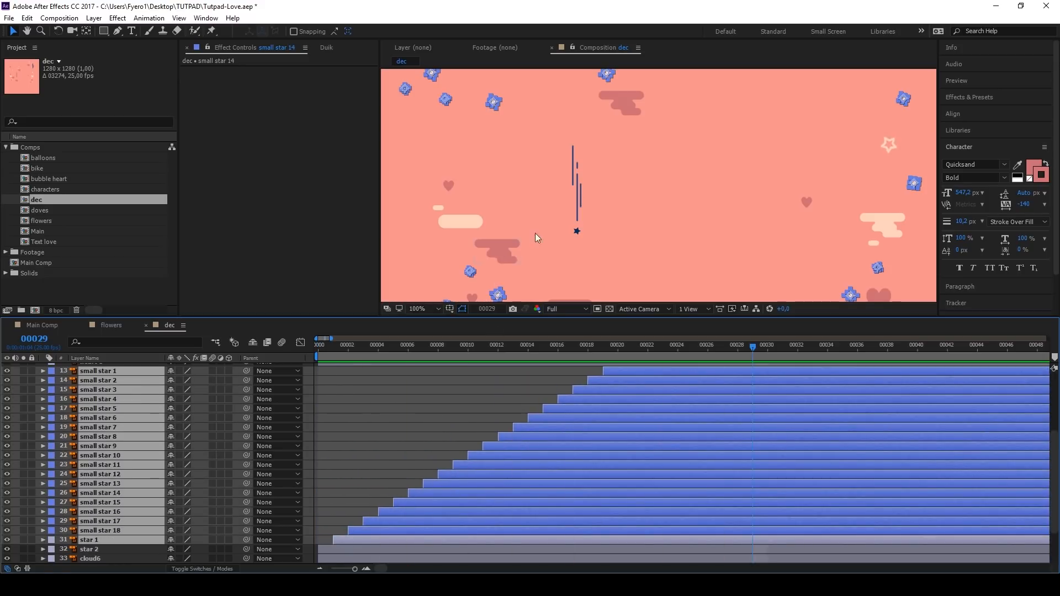
scroll(538, 231, down, 2)
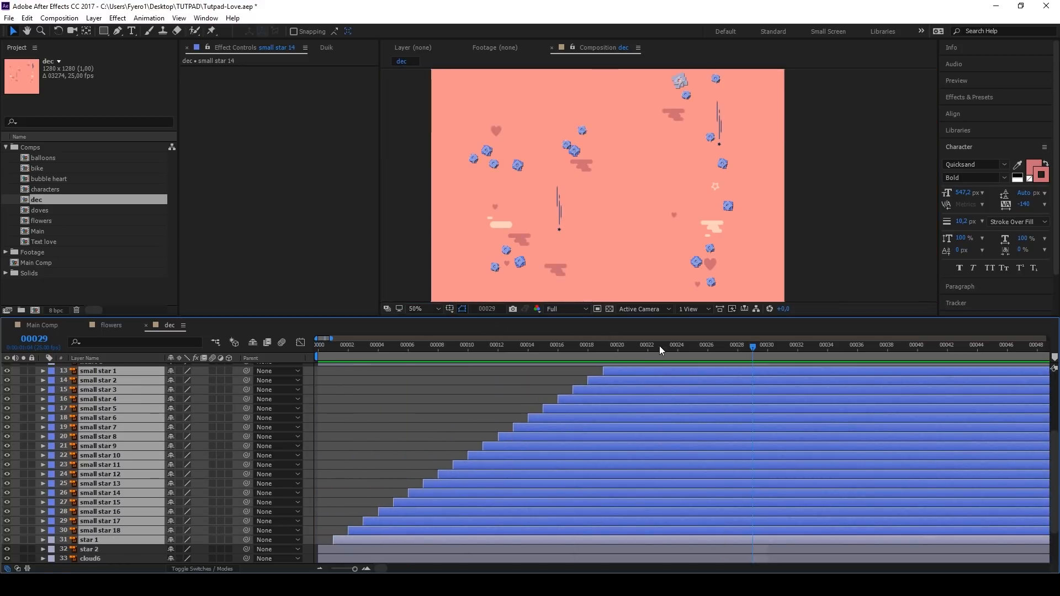
key(space)
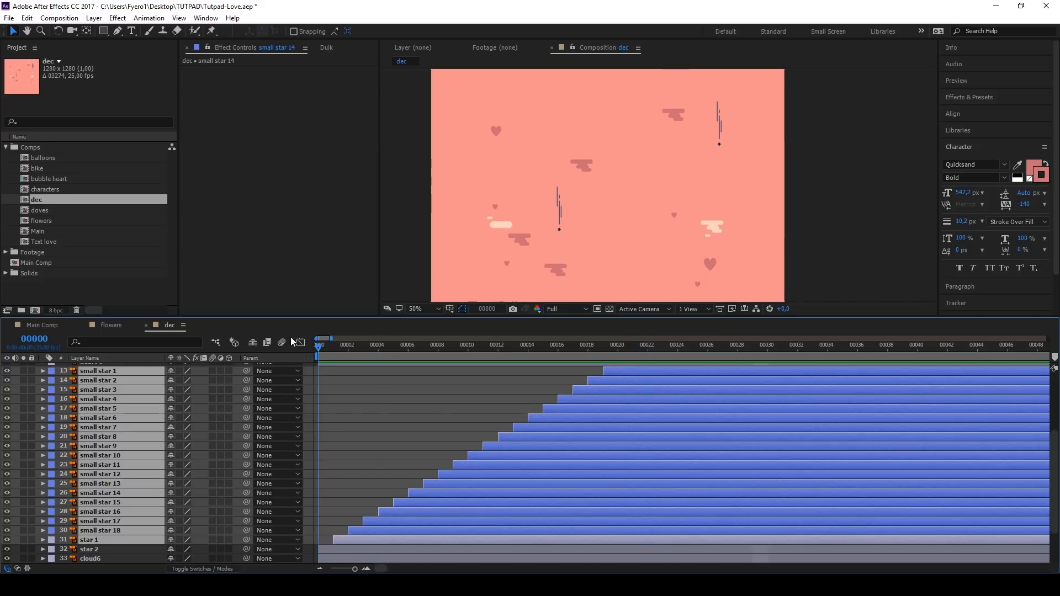
key(space)
drag(341, 346, 317, 346)
click(319, 372)
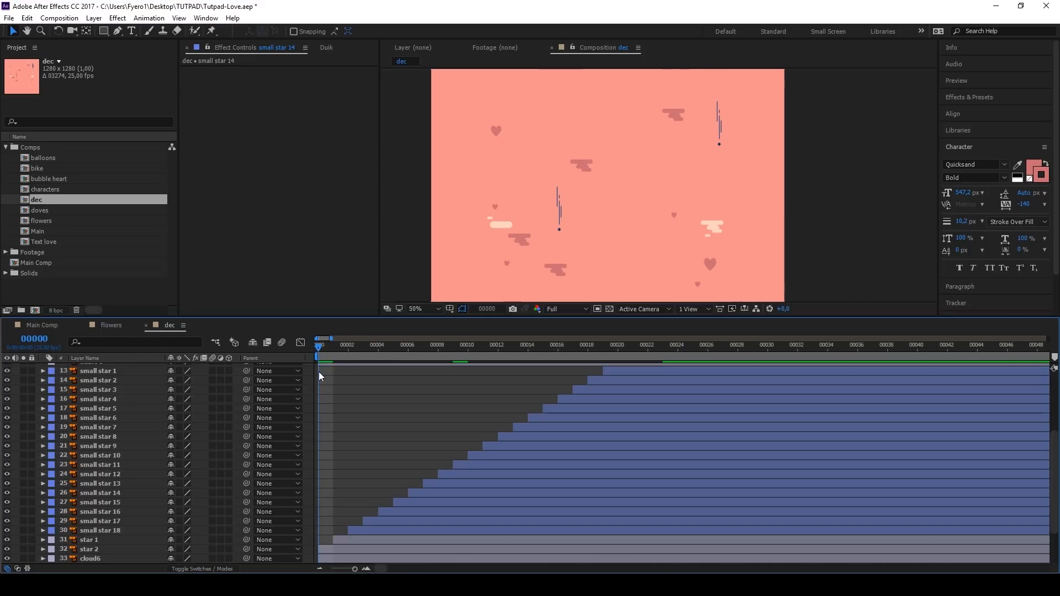
Step: Copy star 2's scale keyframes onto heart 1 through heart 6 at frame 0
scroll(320, 372, down, 1)
scroll(319, 372, down, 1)
click(136, 493)
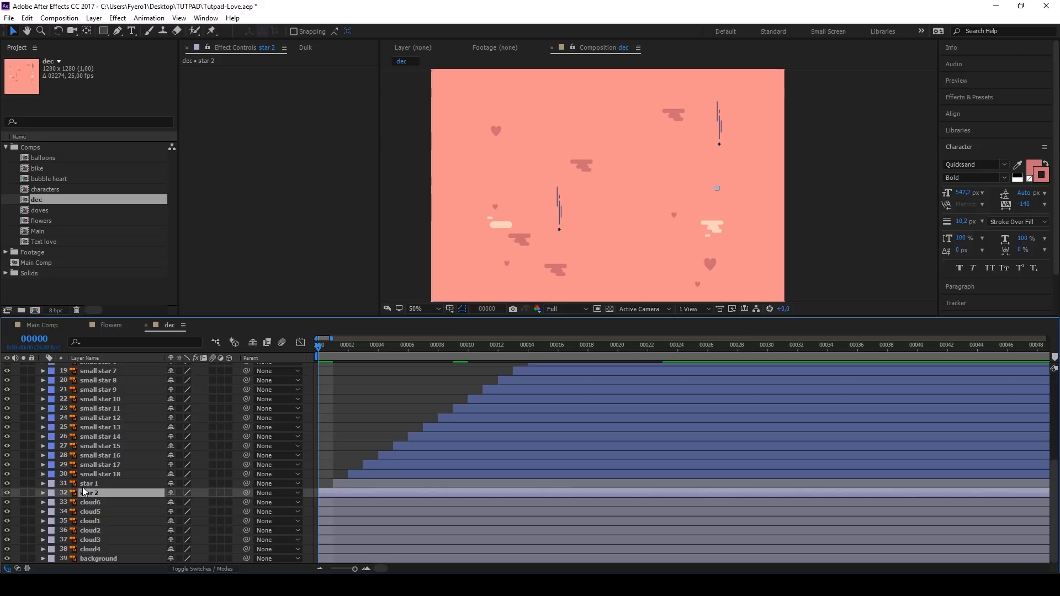
key(s)
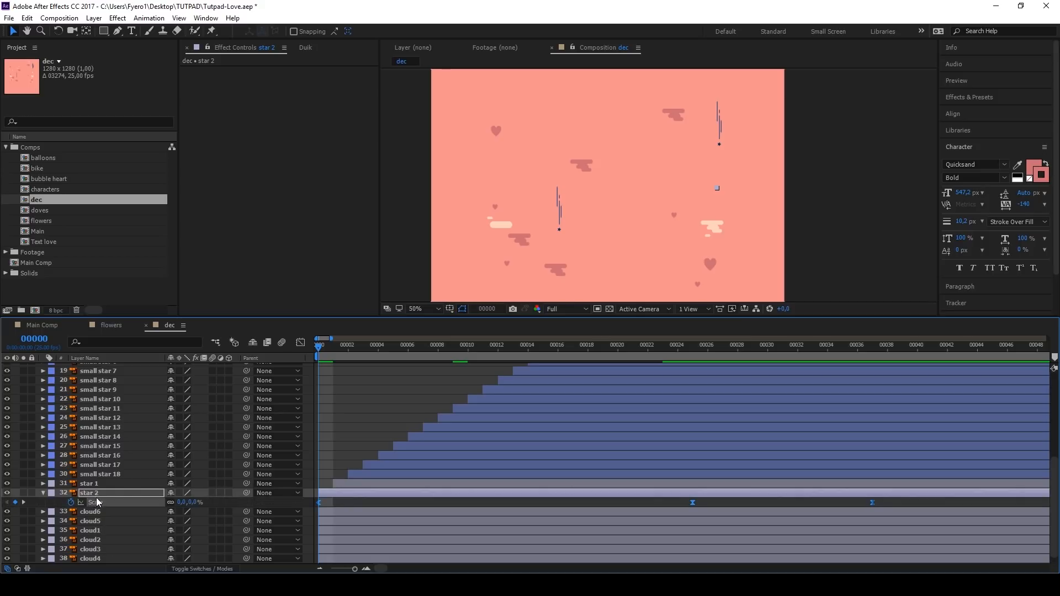
click(337, 505)
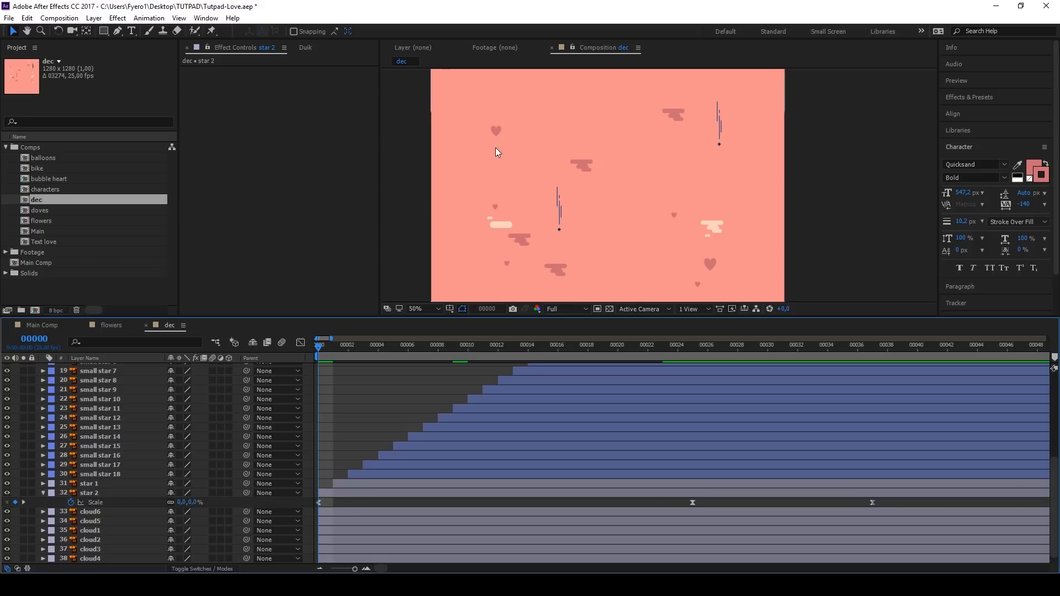
click(497, 131)
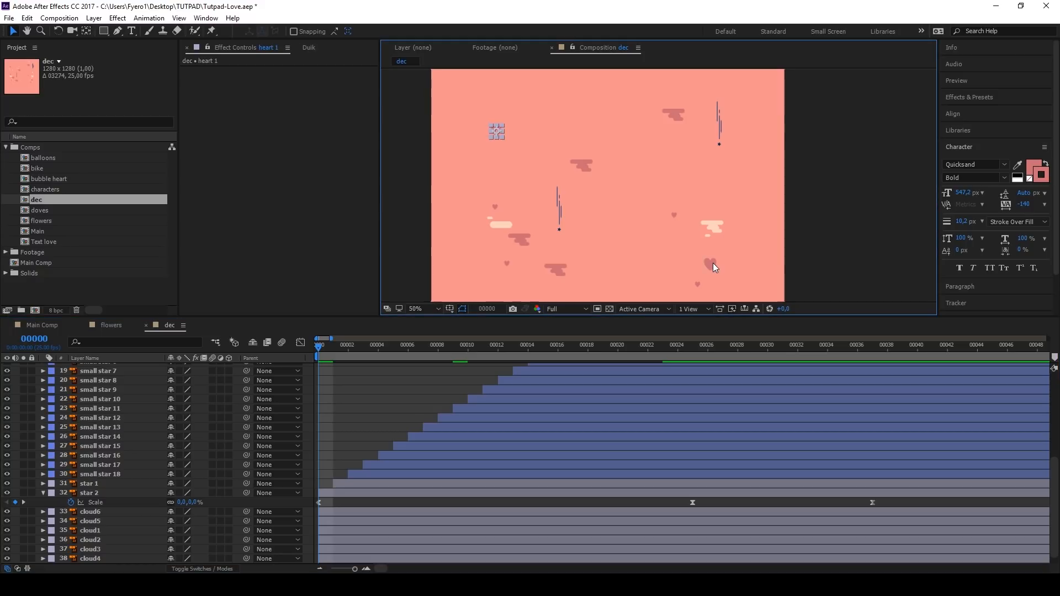
scroll(108, 489, up, 5)
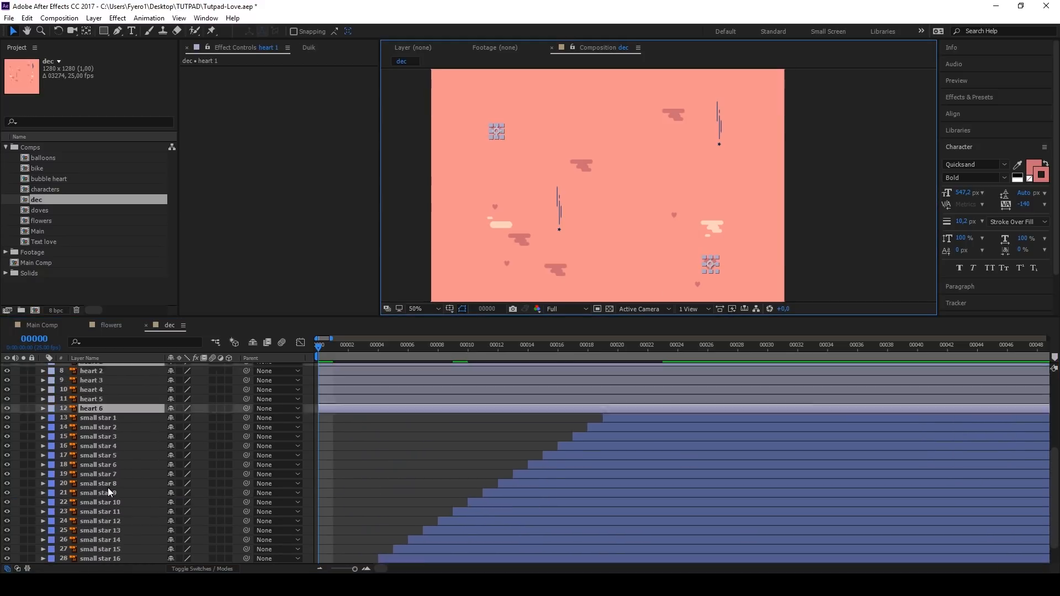
click(98, 381)
click(97, 389)
shift+click(97, 439)
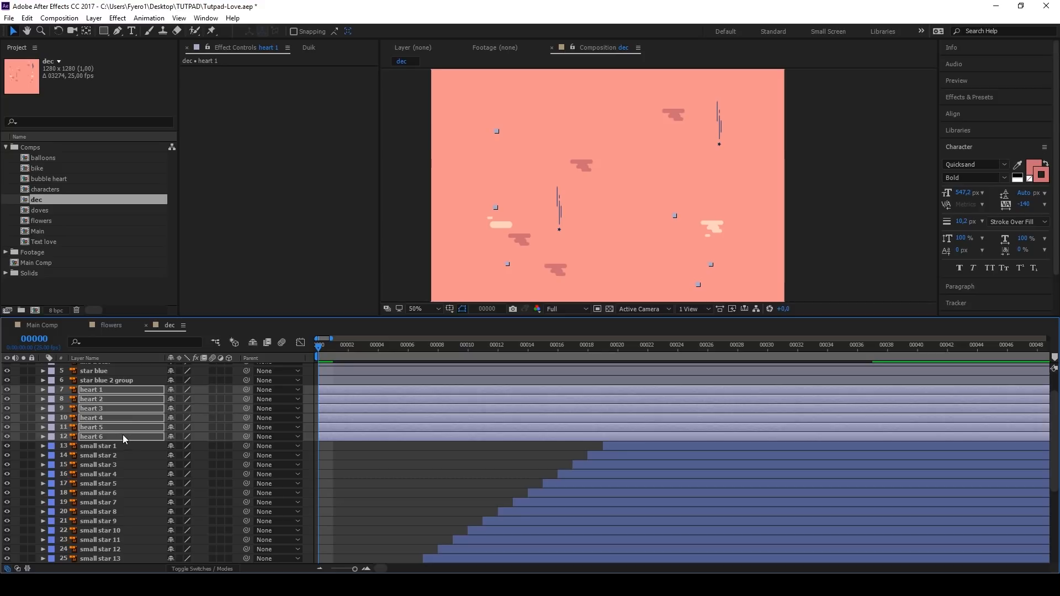
Step: Keyframe heart 1's rotation at frames 0, 25 and 37, with 13° at frame 25
key(r)
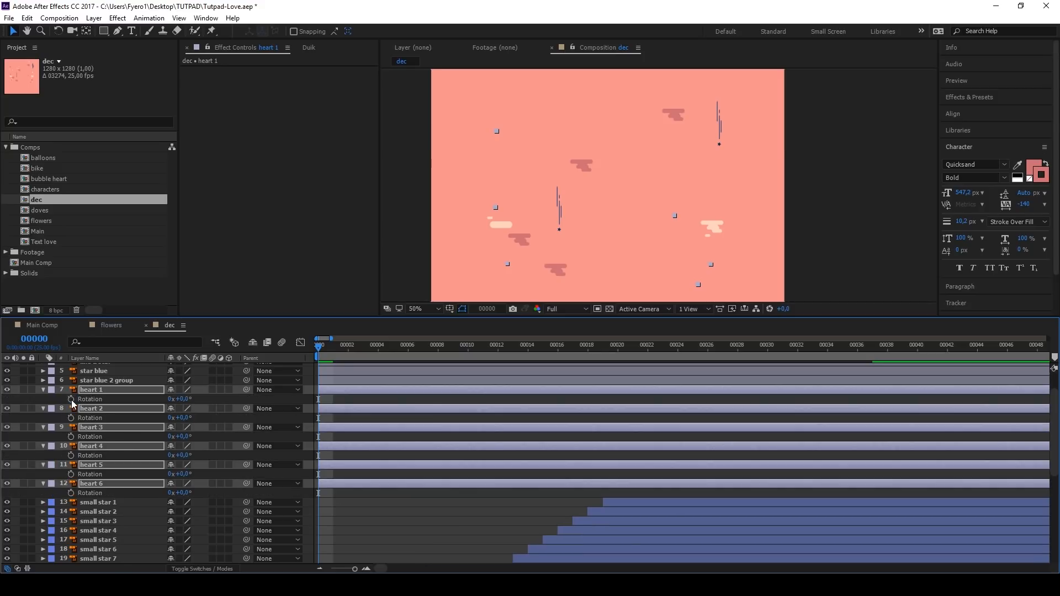
click(95, 393)
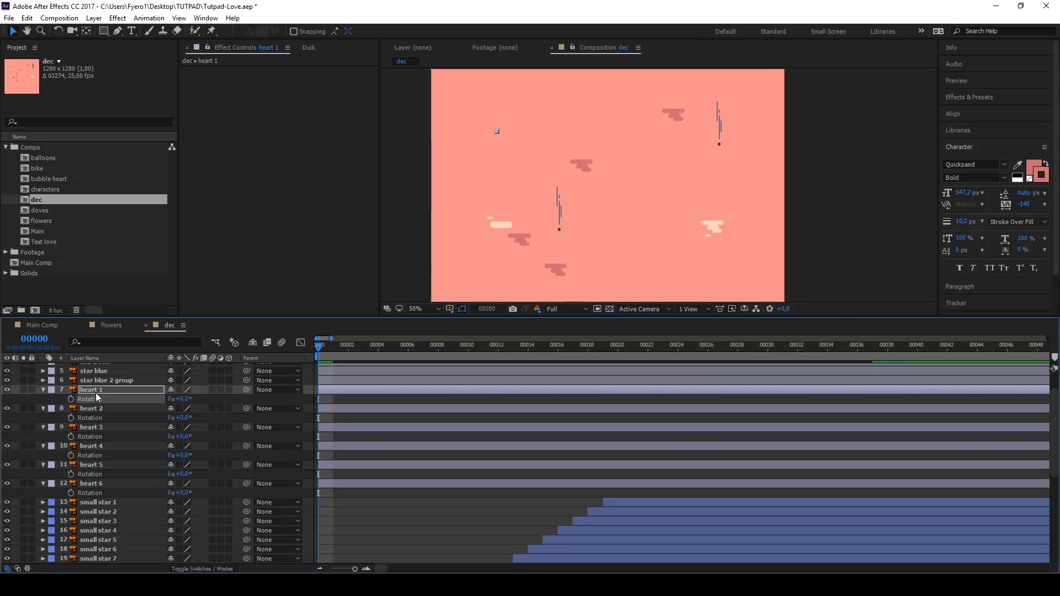
key(u)
click(692, 347)
click(15, 408)
click(873, 347)
click(15, 409)
click(693, 349)
drag(184, 409, 191, 409)
Step: Apply Easy Ease to heart 1's rotation keyframes and reshape their curve in the Graph Editor
drag(937, 416, 313, 408)
key(F9)
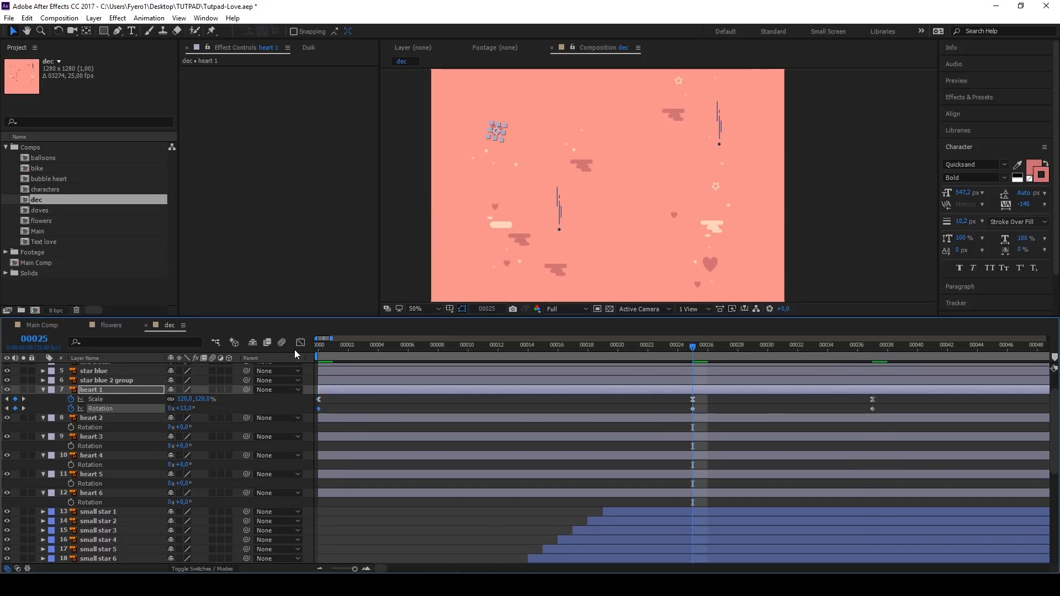
click(301, 342)
click(318, 488)
drag(326, 487, 341, 488)
key(shift+F3)
Step: Copy heart 1's rotation keyframes onto heart 2 through heart 6, starting at frame 0
click(107, 410)
shift+click(100, 485)
key(ctrl+v)
key(ctrl+z)
key(Home)
key(ctrl+v)
Step: Stagger the heart animations in time and preview the result
click(341, 419)
drag(327, 410, 405, 429)
key(equal)
key(equal)
key(equal)
drag(343, 446, 407, 447)
drag(345, 465, 435, 482)
click(369, 439)
key(space)
key(space)
Step: Keyframe the position of all six cloud layers at frame 0 and shift them slightly sideways at frame 25
scroll(362, 476, up, 3)
scroll(359, 475, down, 6)
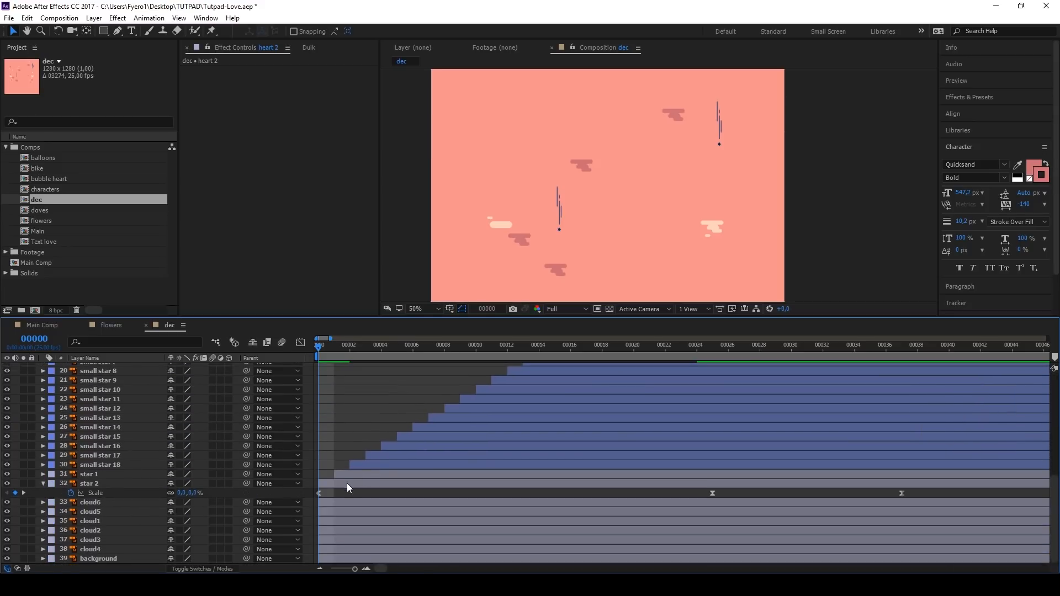
click(332, 505)
shift+click(323, 548)
key(p)
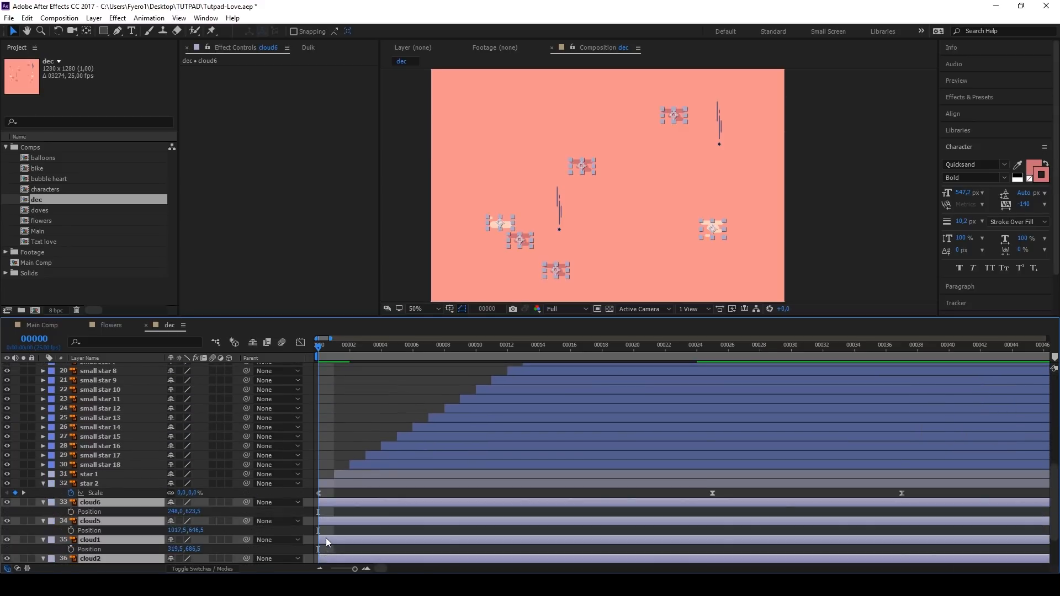
click(71, 456)
click(712, 358)
mouse_move(172, 455)
mouse_down()
mouse_move(205, 456)
mouse_move(168, 458)
mouse_up()
Step: Copy each cloud's starting position keyframe to frame 50
key(minus)
key(ctrl+c)
drag(329, 453, 314, 556)
key(ctrl+v)
key(ctrl+c)
key(ctrl+v)
key(ctrl+c)
key(ctrl+v)
key(ctrl+c)
key(ctrl+v)
key(ctrl+c)
key(ctrl+v)
key(ctrl+c)
key(ctrl+v)
Step: Apply Easy Ease to all position keyframes of the six clouds
drag(567, 452, 320, 554)
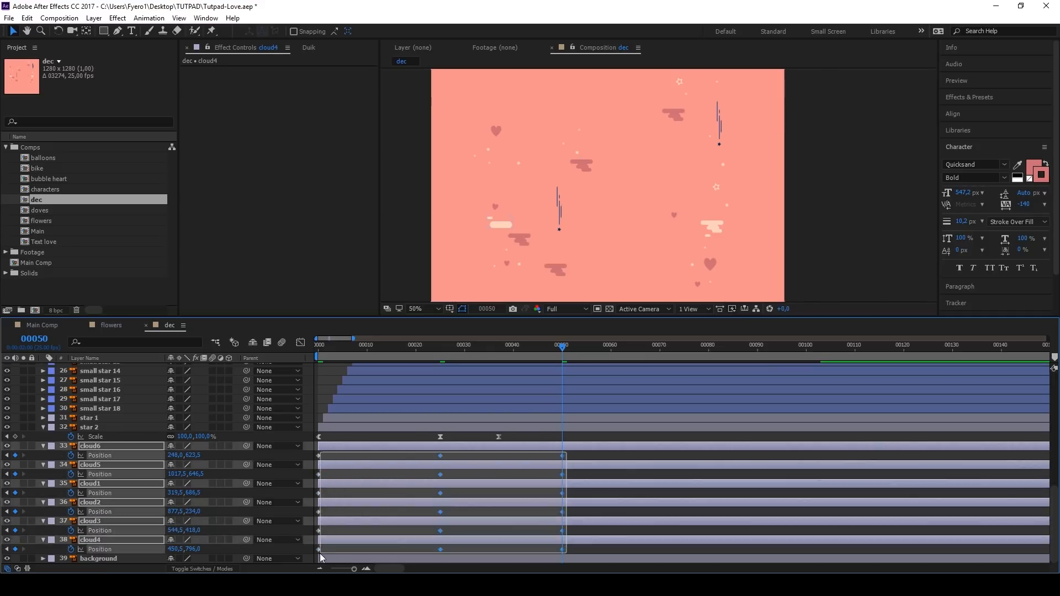
right_click(319, 551)
click(475, 467)
click(436, 460)
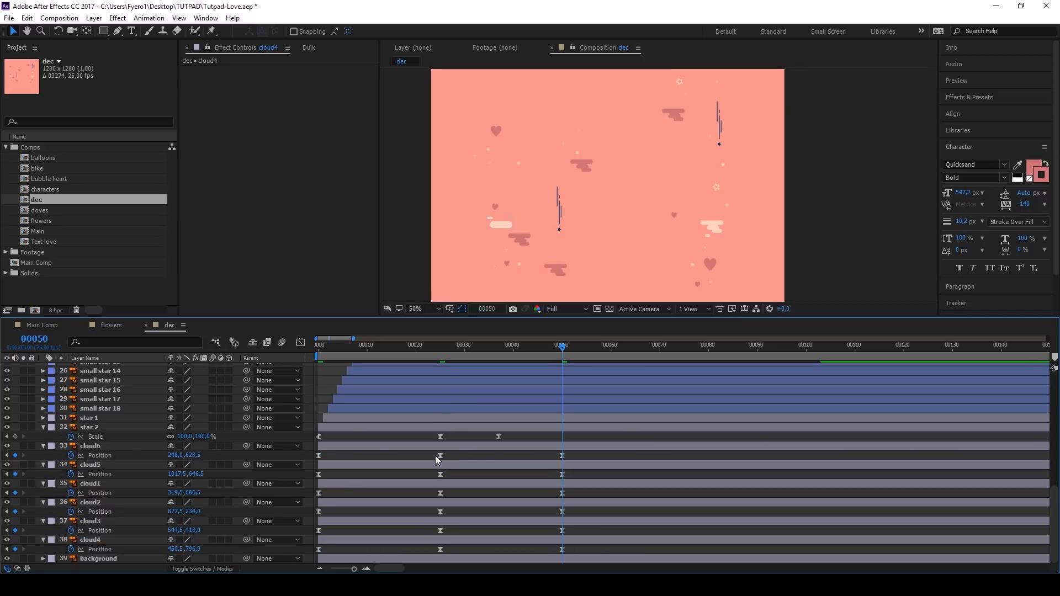
Step: Loop cloud6's position animation with the expression loopOut()
alt+click(70, 456)
text(loop)
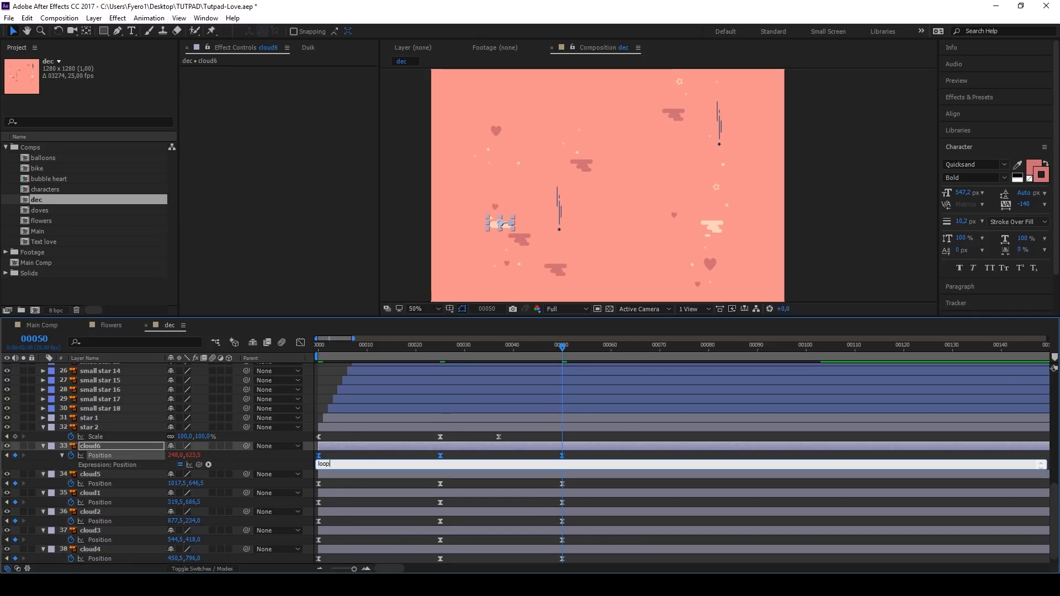
text(Ou)
Step: Apply the loopOut() position expression to cloud5, cloud1, cloud2, cloud3 and cloud4
alt+click(71, 484)
key(ctrl+v)
alt+click(70, 512)
key(ctrl+v)
alt+click(71, 540)
key(ctrl+v)
scroll(76, 544, down, 2)
alt+click(71, 530)
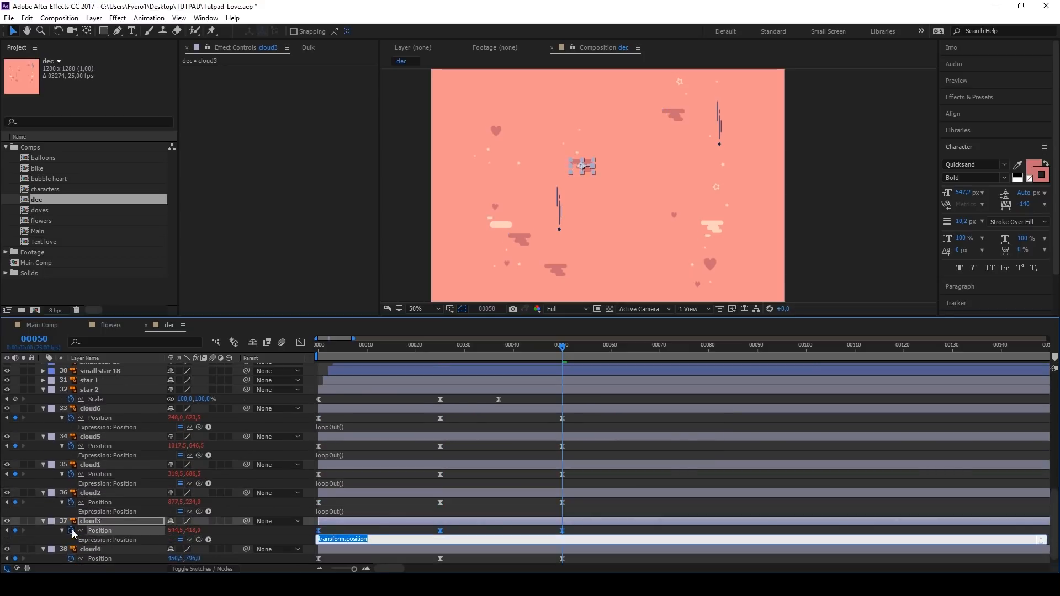
key(ctrl+v)
scroll(72, 544, down, 1)
alt+click(70, 550)
key(ctrl+v)
Step: Copy star 2's scale keyframes onto all six cloud layers at frame 0
scroll(220, 541, up, 2)
click(93, 447)
key(ctrl+c)
key(Home)
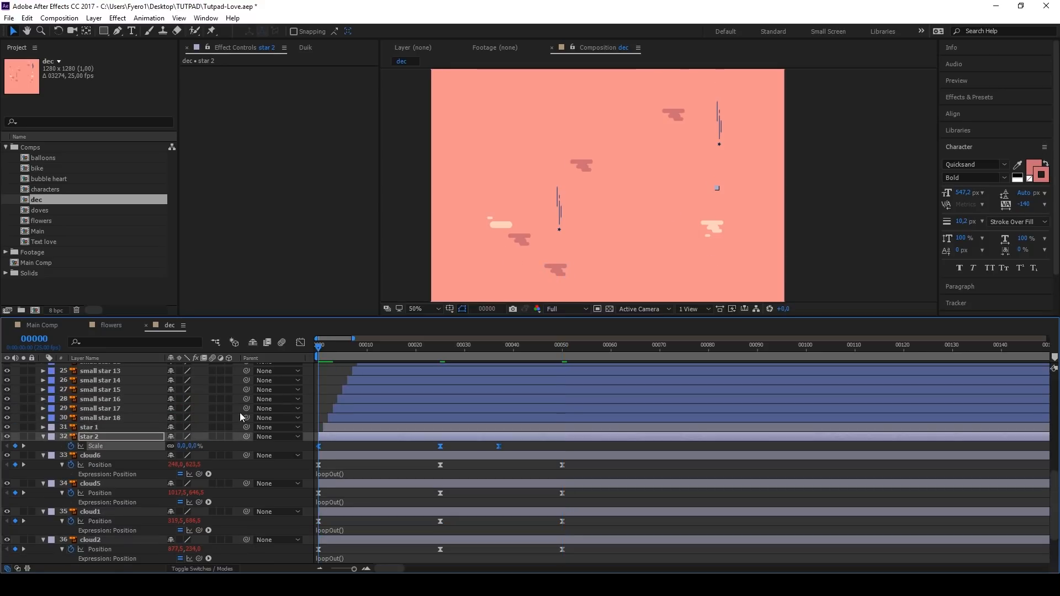
scroll(232, 414, down, 2)
click(105, 390)
shift+click(111, 530)
key(ctrl+v)
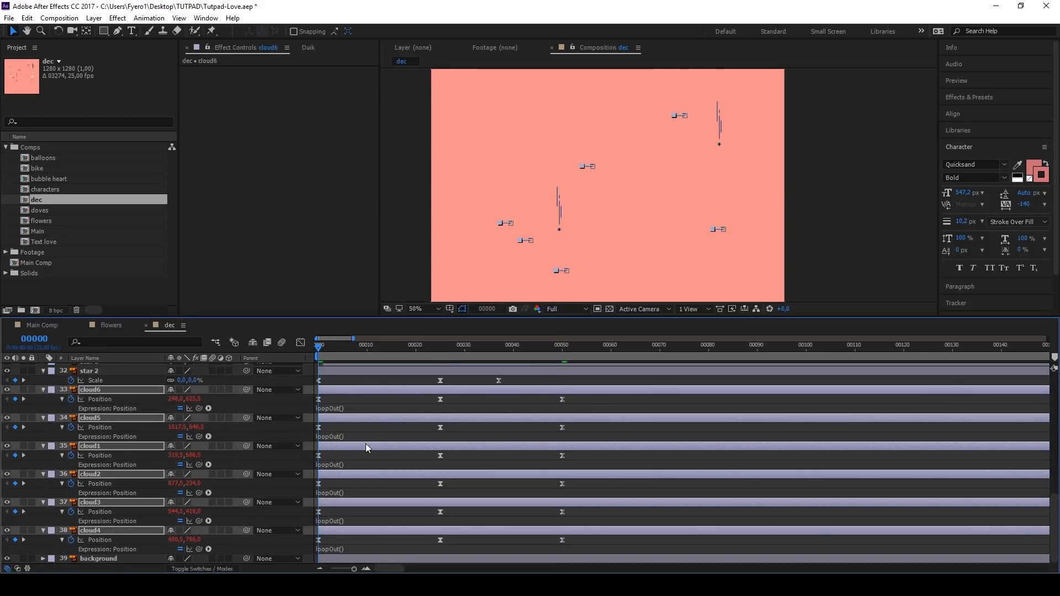
Step: Stagger the cloud layers: cloud6 from frame 0, and cloud5, cloud1, cloud2, cloud3 and cloud4 from about frames 24, 42, 60, 70 and 77
click(386, 398)
scroll(353, 403, up, 1)
click(352, 418)
scroll(352, 423, down, 1)
click(417, 400)
drag(421, 388, 308, 399)
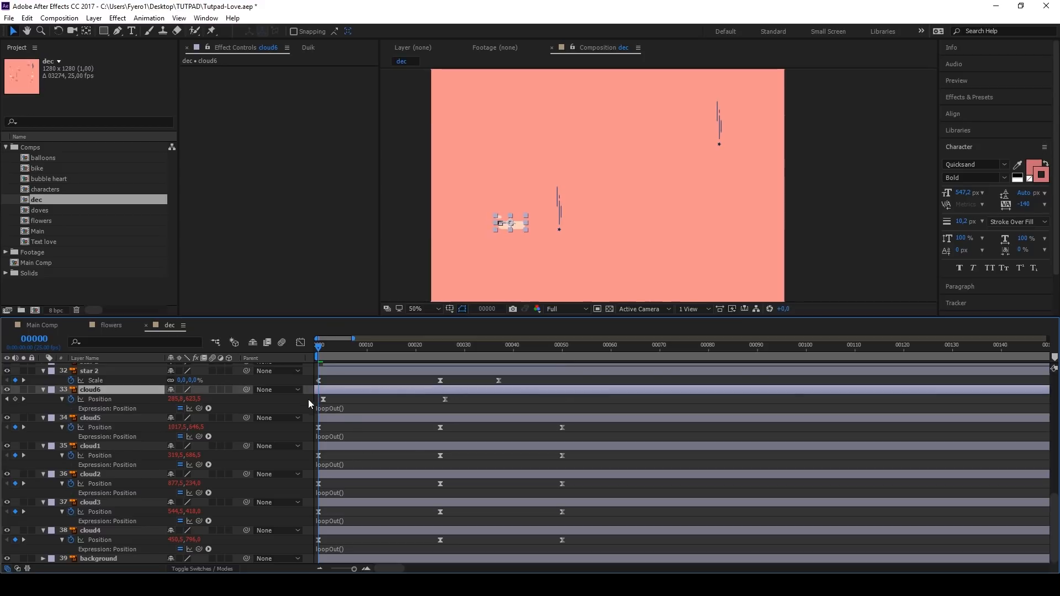
drag(409, 417, 320, 421)
drag(403, 445, 315, 443)
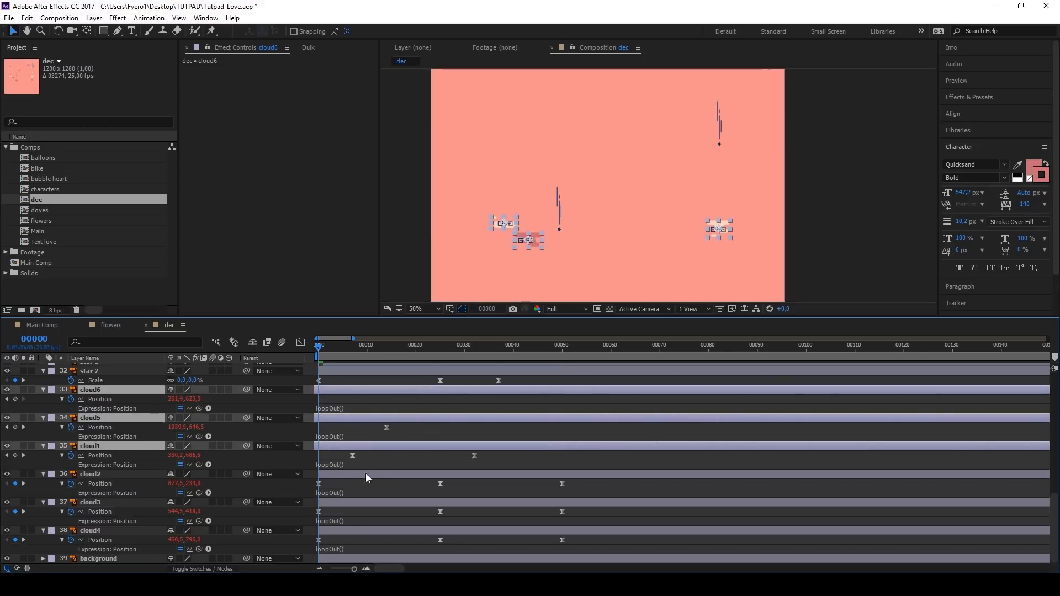
drag(365, 473, 317, 473)
drag(389, 503, 330, 530)
drag(340, 473, 744, 472)
key(space)
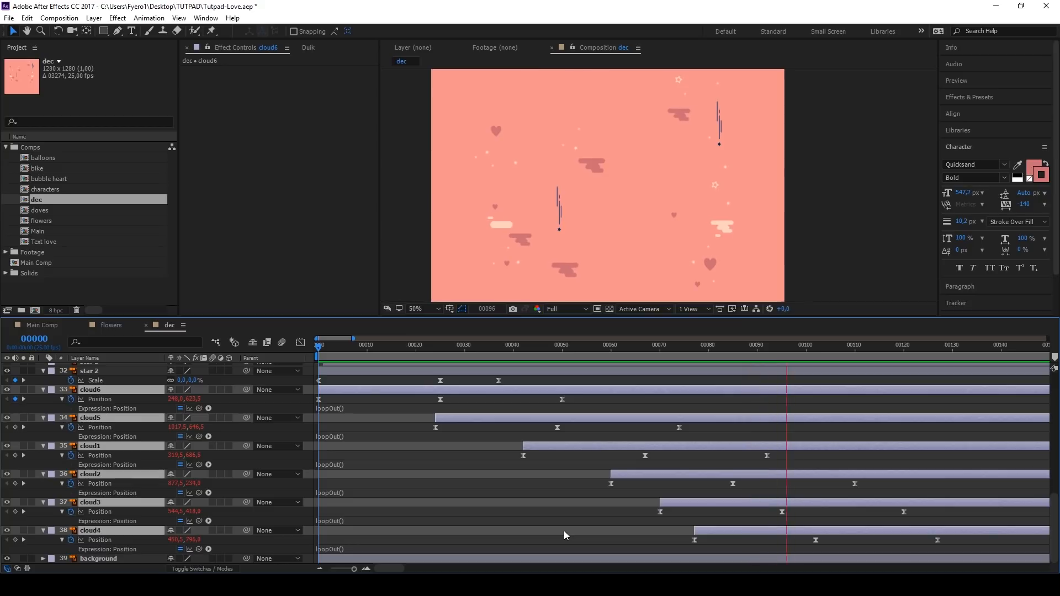
key(space)
Step: Copy heart 1's scale keyframes onto the star blue layer at frame 0
click(318, 347)
scroll(506, 230, down, 2)
scroll(553, 230, up, 2)
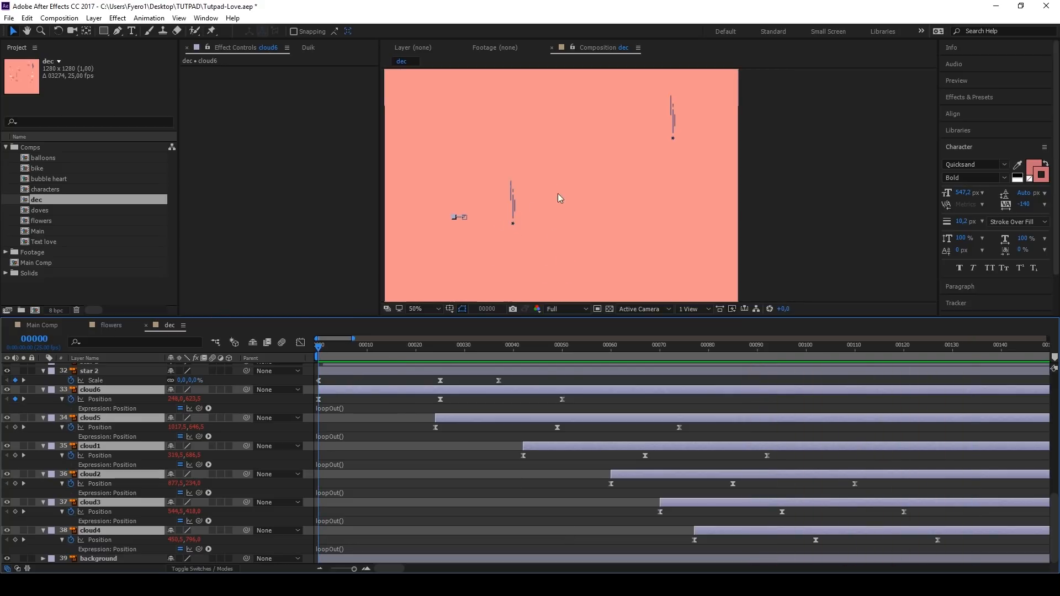
scroll(104, 422, up, 10)
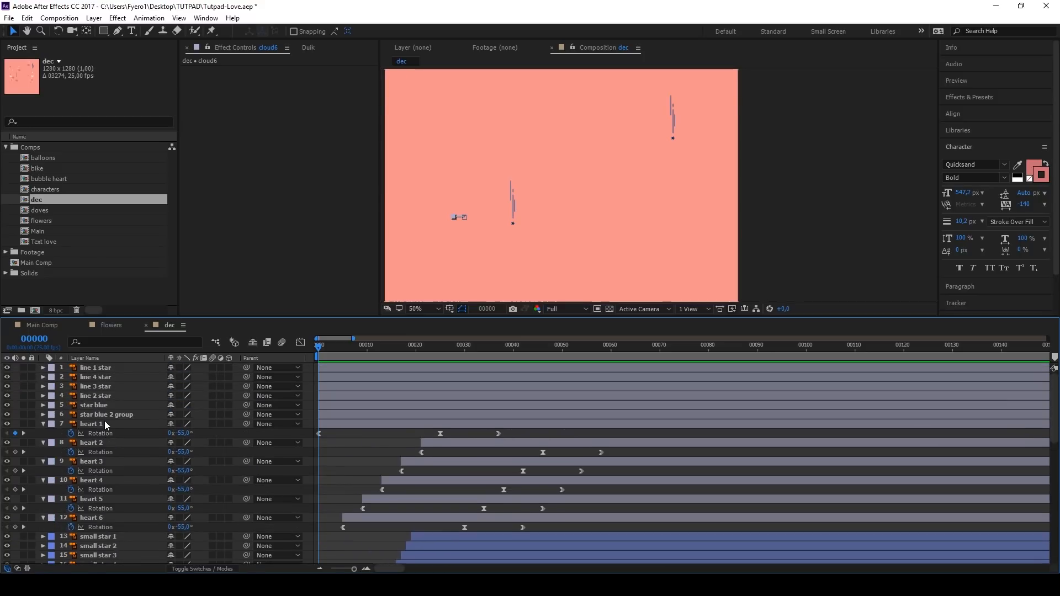
click(101, 367)
scroll(670, 100, up, 3)
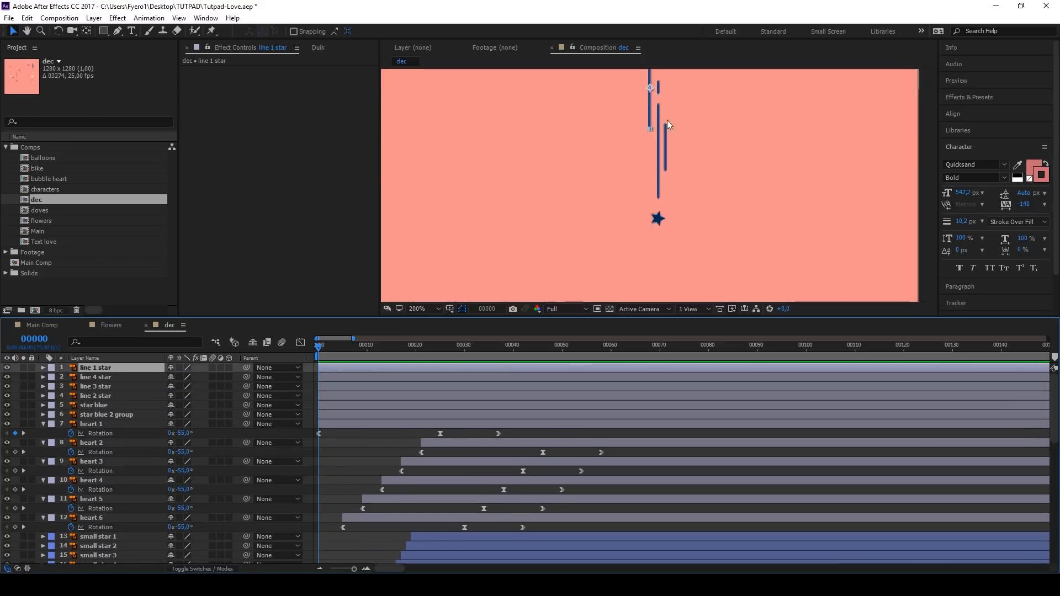
click(103, 406)
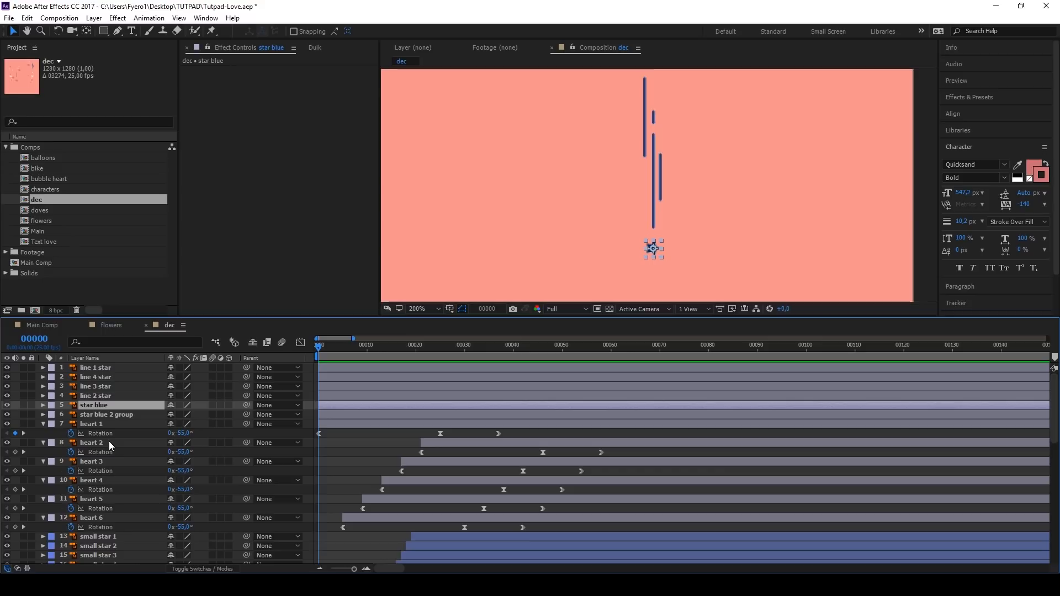
key(s)
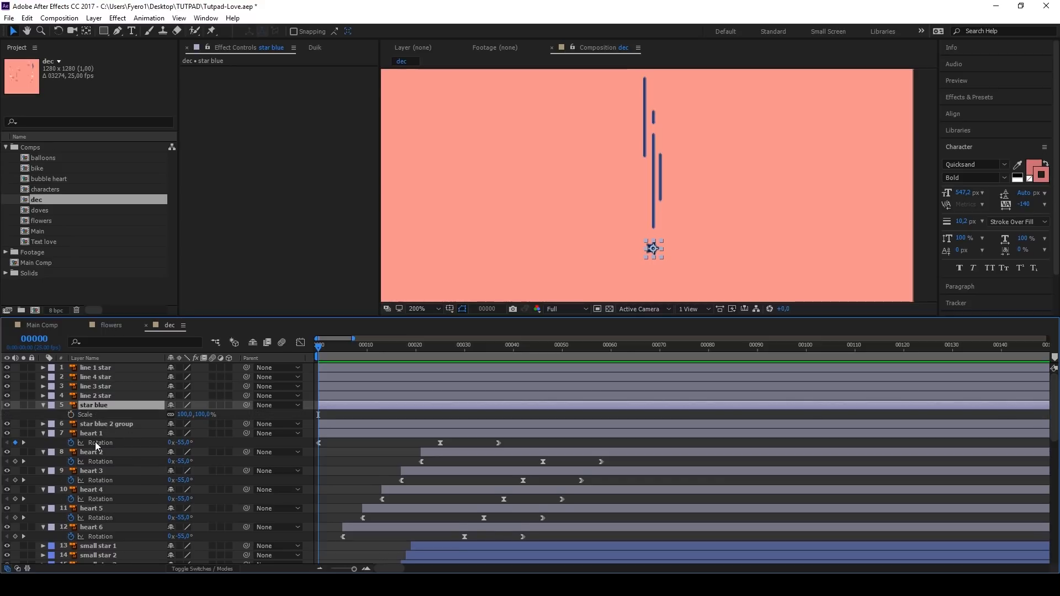
click(95, 434)
key(s)
click(96, 443)
key(ctrl+c)
click(96, 406)
key(ctrl+v)
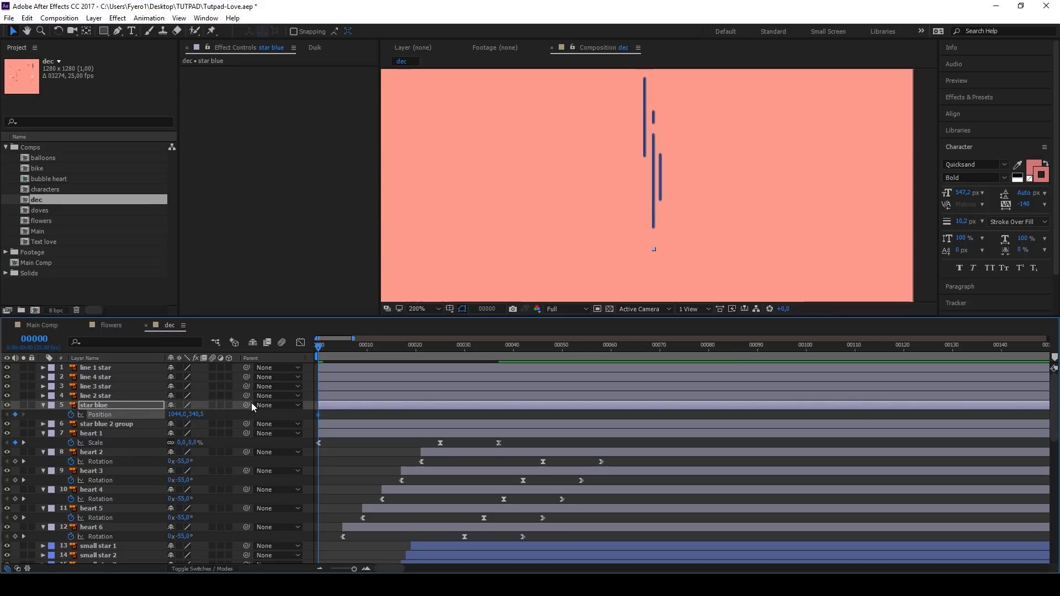
Step: Keyframe star blue's position so it drops from above its vertical lines at frame 0 to its original spot at frame 37
key(alt+shift+p)
drag(319, 414, 499, 415)
drag(200, 415, 191, 415)
Step: Set the keyframe velocity influence of star blue's position keyframes to 100% and preview the fall
key(ctrl+shift+k)
click(442, 294)
text(100)
key(Return)
key(space)
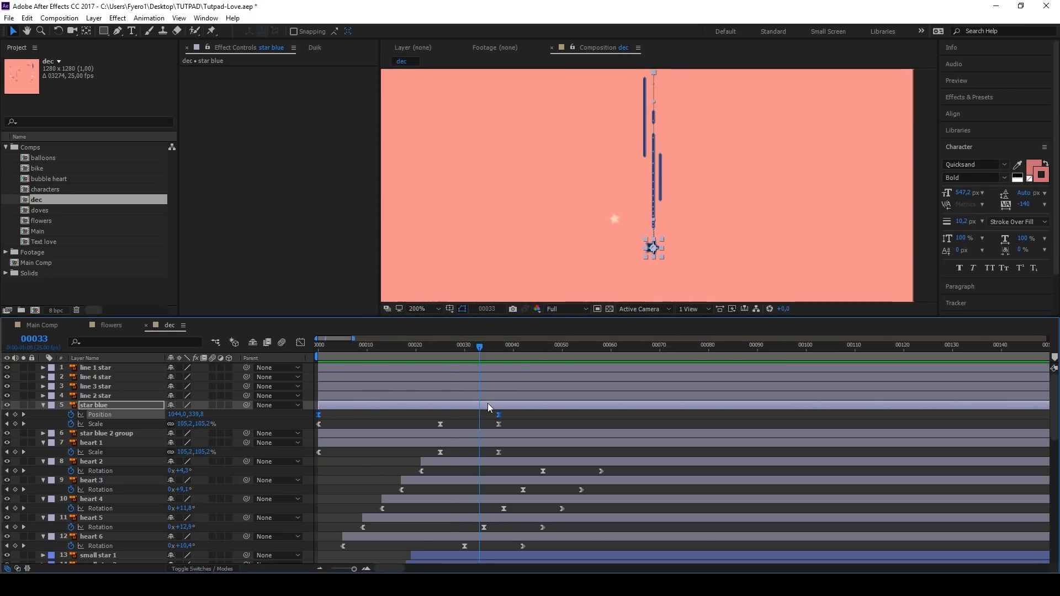
Step: Add opacity keyframes to star blue: 100% at frames 0 and 33, and 0% at frame 37
key(alt+shift+t)
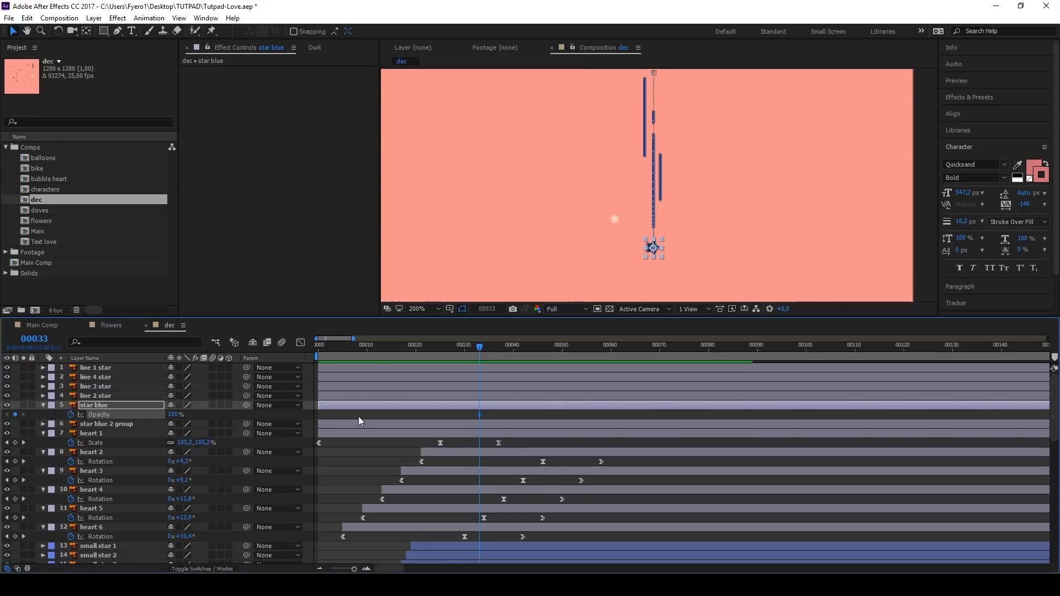
key(u)
click(496, 348)
drag(174, 434, 148, 434)
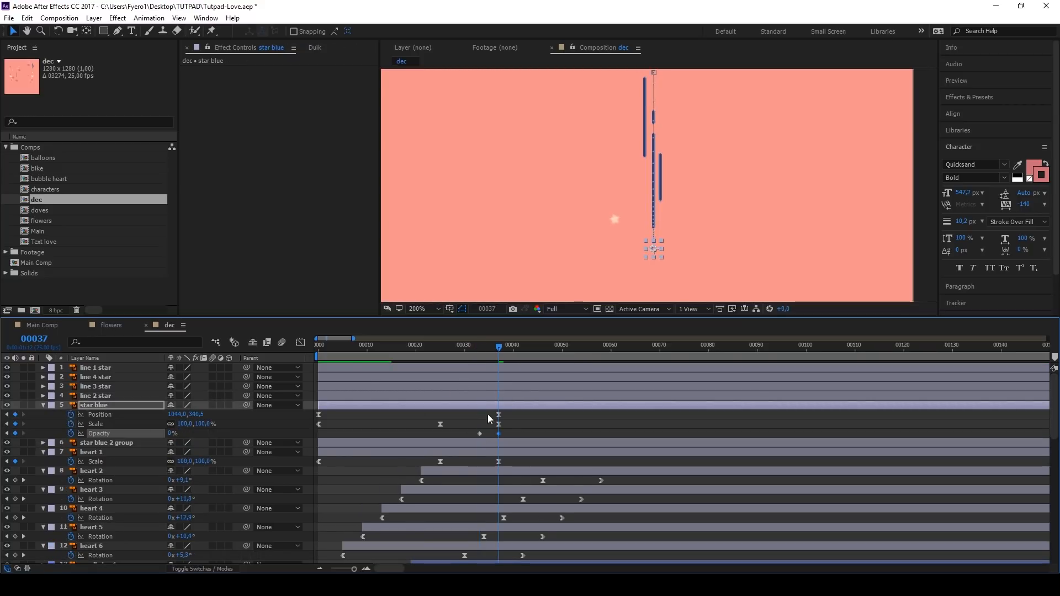
key(Home)
click(15, 433)
Step: Add closing position, scale and opacity keyframes to star blue with its current values and place them at about frame 46
click(499, 346)
drag(499, 346, 529, 346)
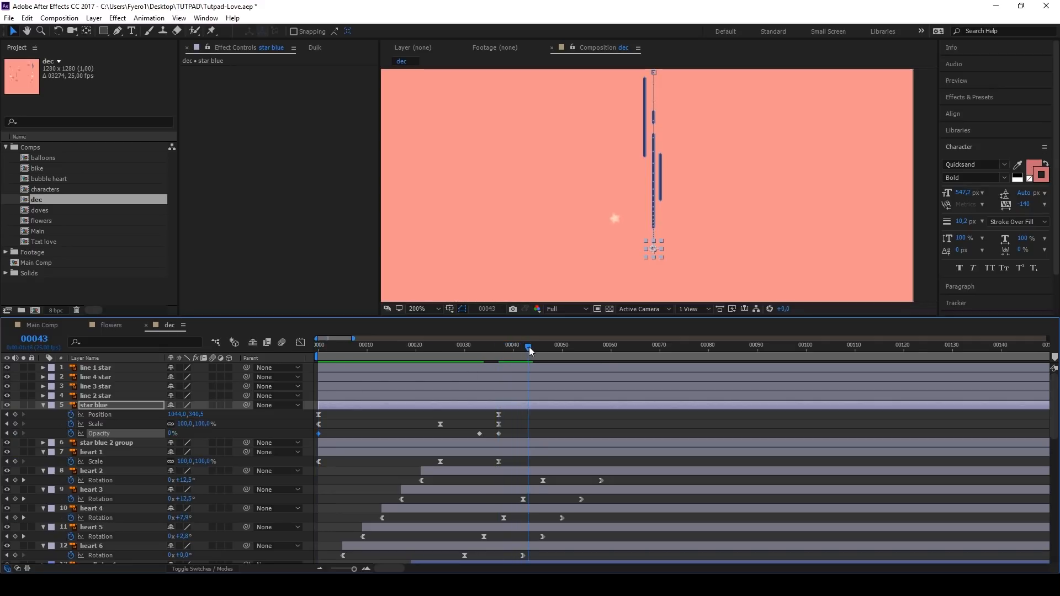
click(15, 414)
click(15, 423)
click(15, 433)
drag(526, 415, 541, 416)
click(519, 417)
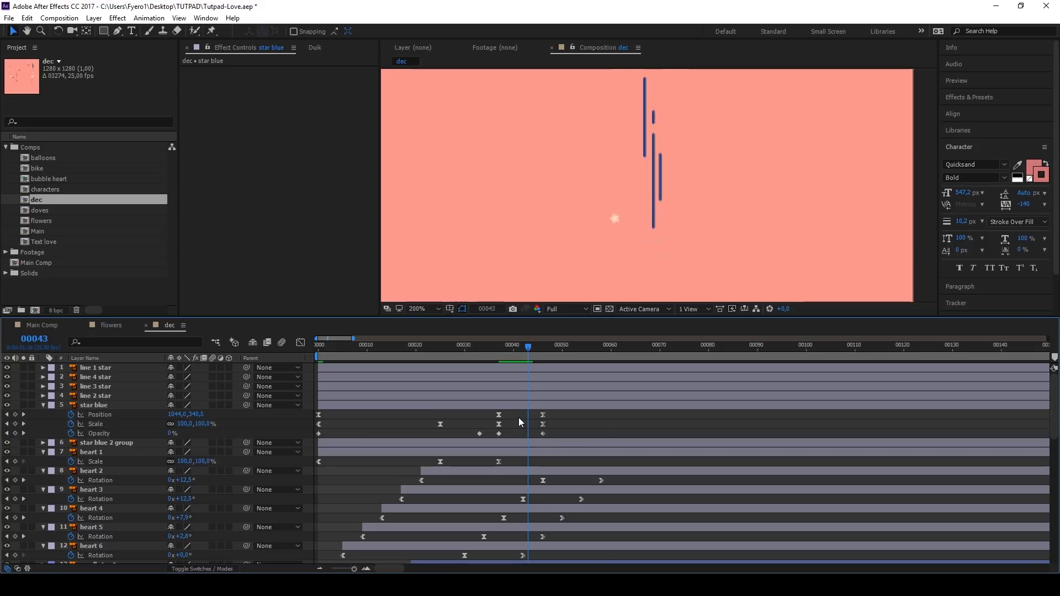
Step: Loop star blue's position animation with the expression loopOut() and copy the expression text
alt+click(72, 415)
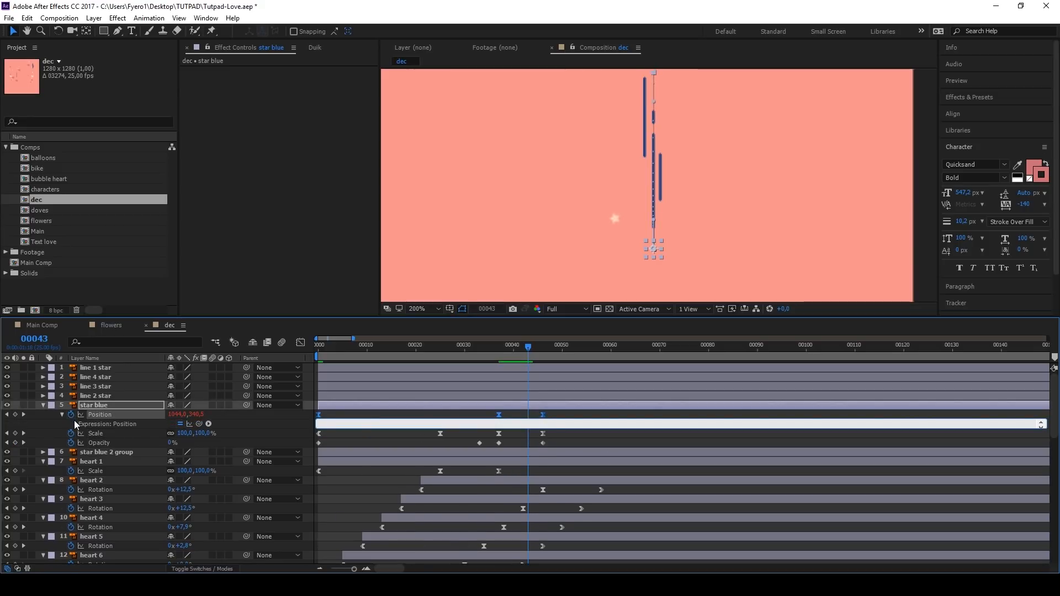
text(loopOut()
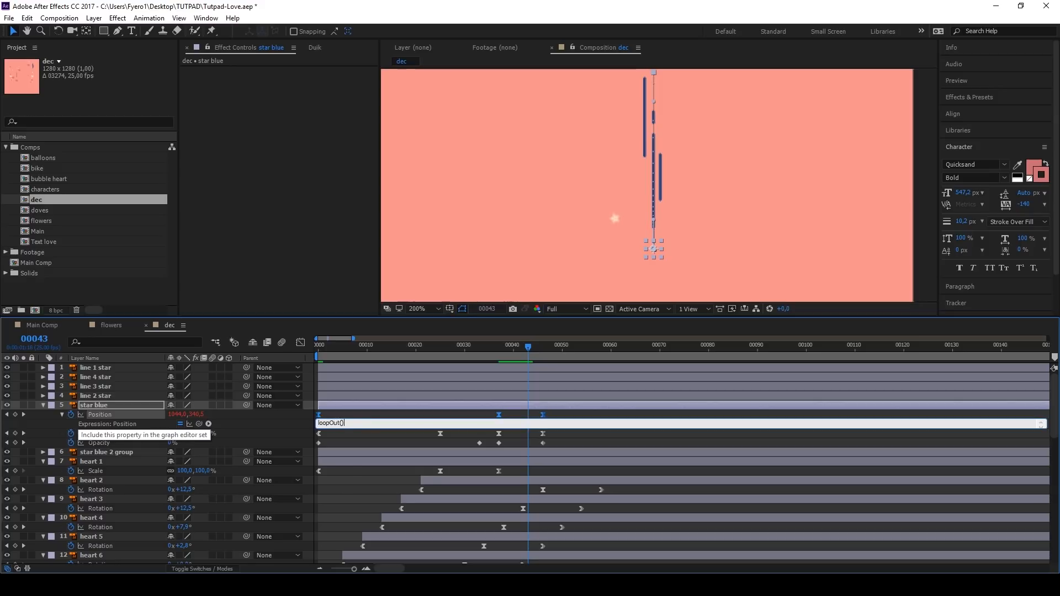
key(ctrl+c)
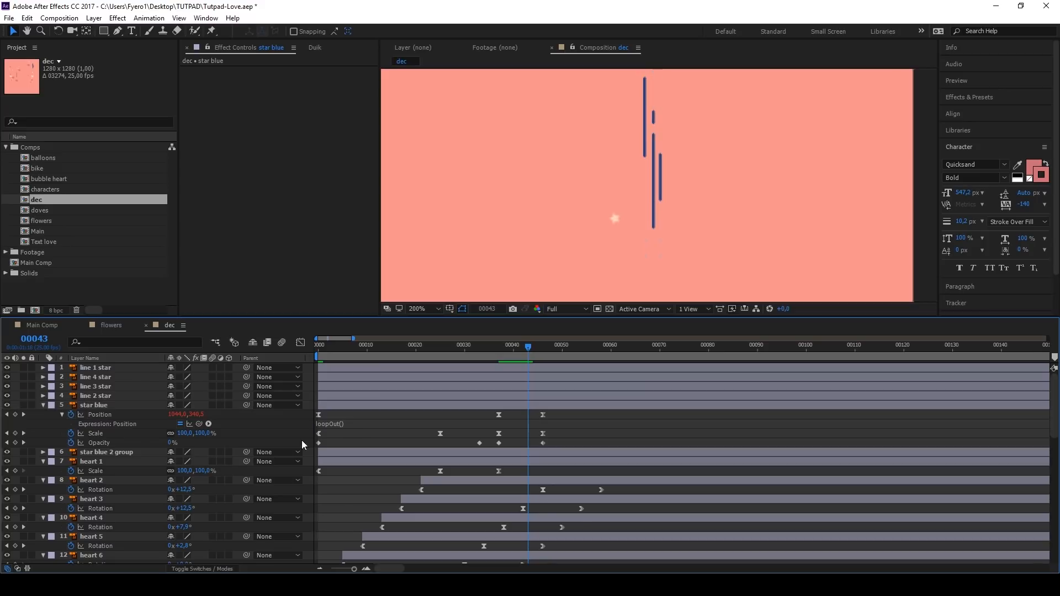
Step: Apply the loopOut() expression to star blue's scale and opacity, and preview the looping star
alt+click(72, 434)
key(ctrl+v)
alt+click(71, 443)
key(ctrl+v)
click(405, 419)
key(space)
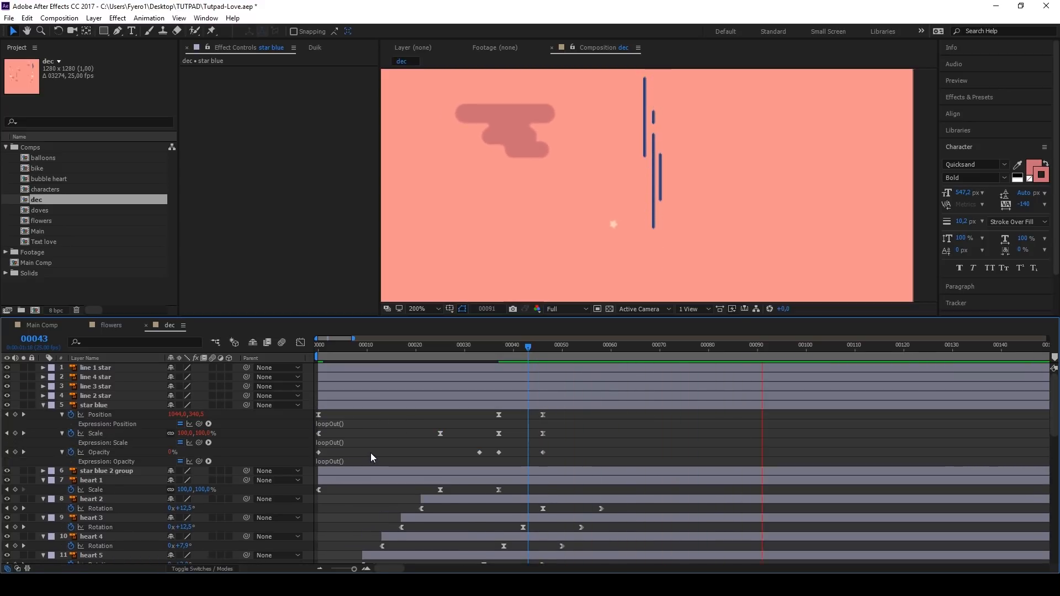
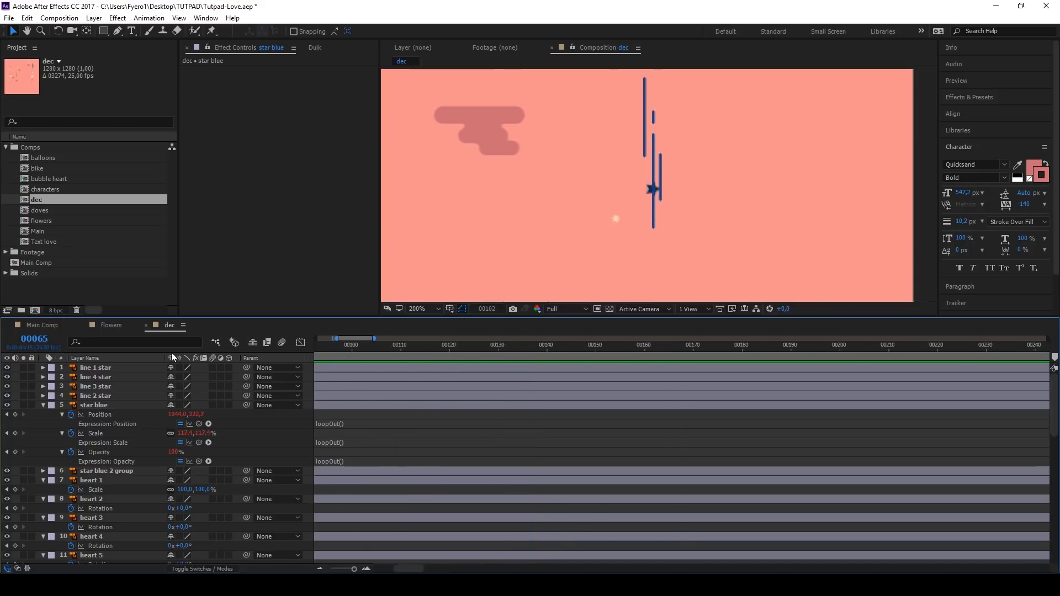
Step: Draw a straight vertical mask path down the line 2 star layer, extending slightly past both ends of the line
key(space)
click(321, 394)
key(g)
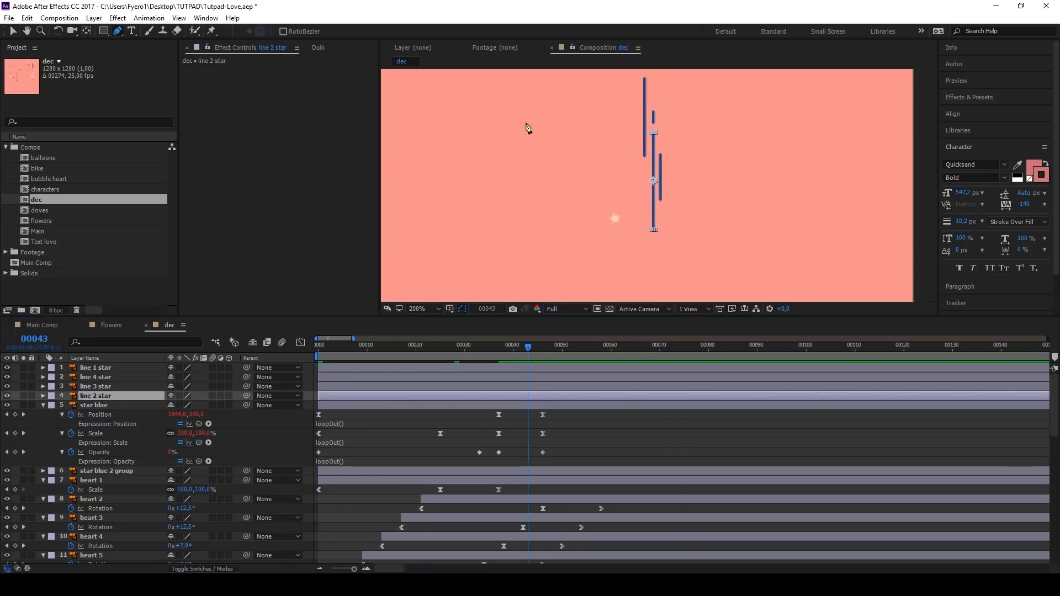
scroll(656, 138, up, 2)
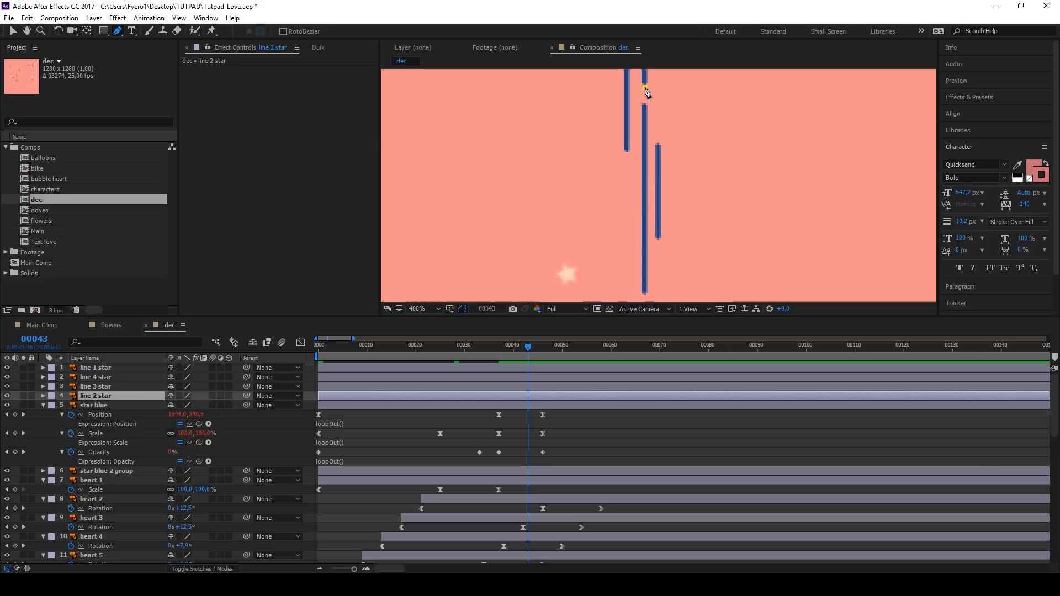
click(645, 90)
click(645, 225)
mouse_move(645, 295)
mouse_down()
mouse_move(645, 200)
mouse_move(632, 281)
mouse_up()
Step: Apply the Stroke effect to line 2 star with the Reveal Original Image paint style and a brush size of 5
scroll(638, 199, down, 2)
click(969, 98)
click(965, 111)
text(stroke)
drag(978, 267, 126, 397)
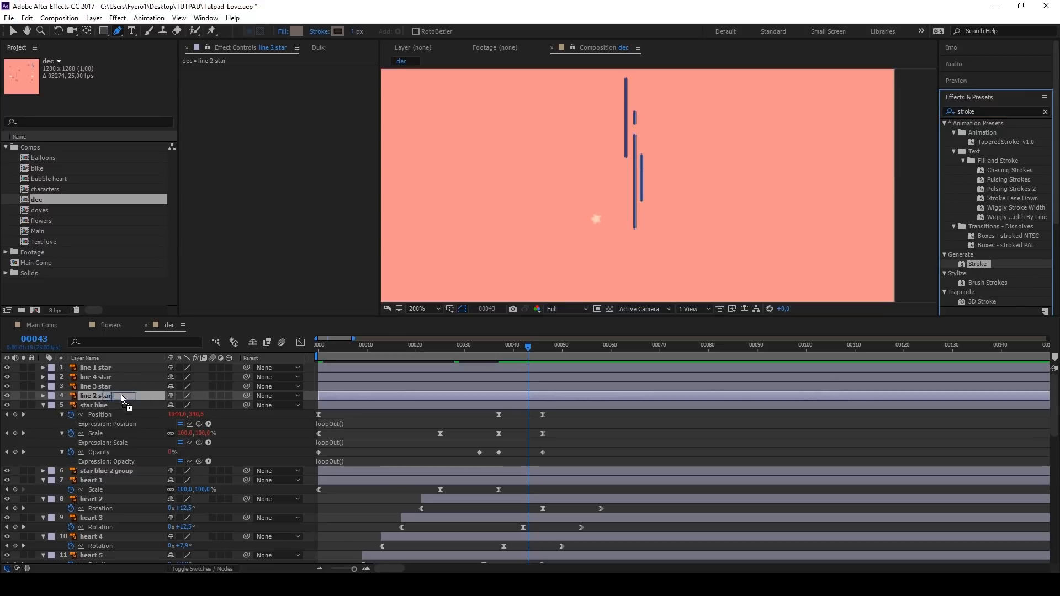
click(326, 174)
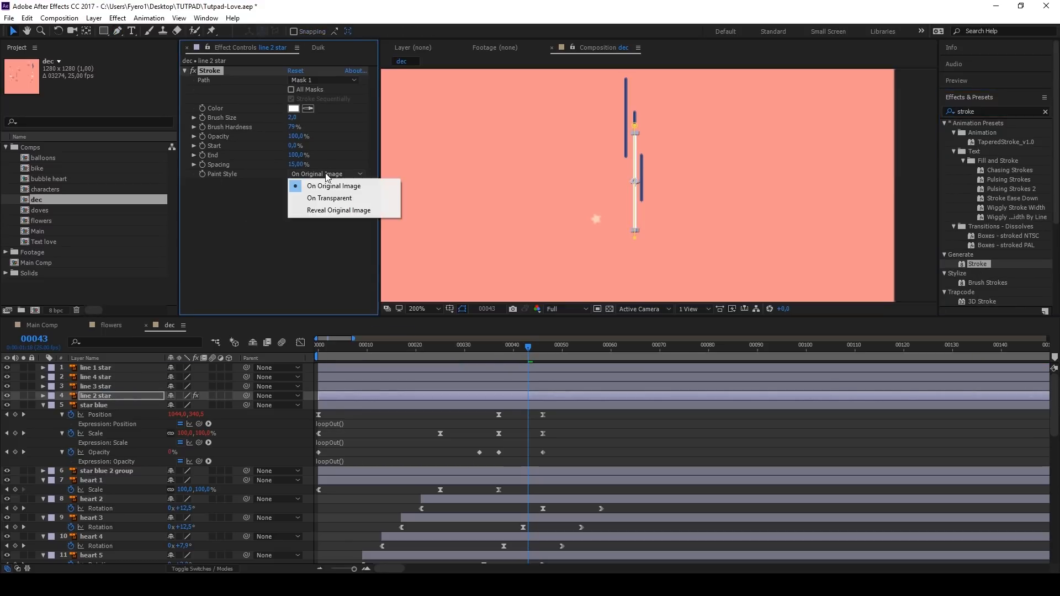
click(339, 210)
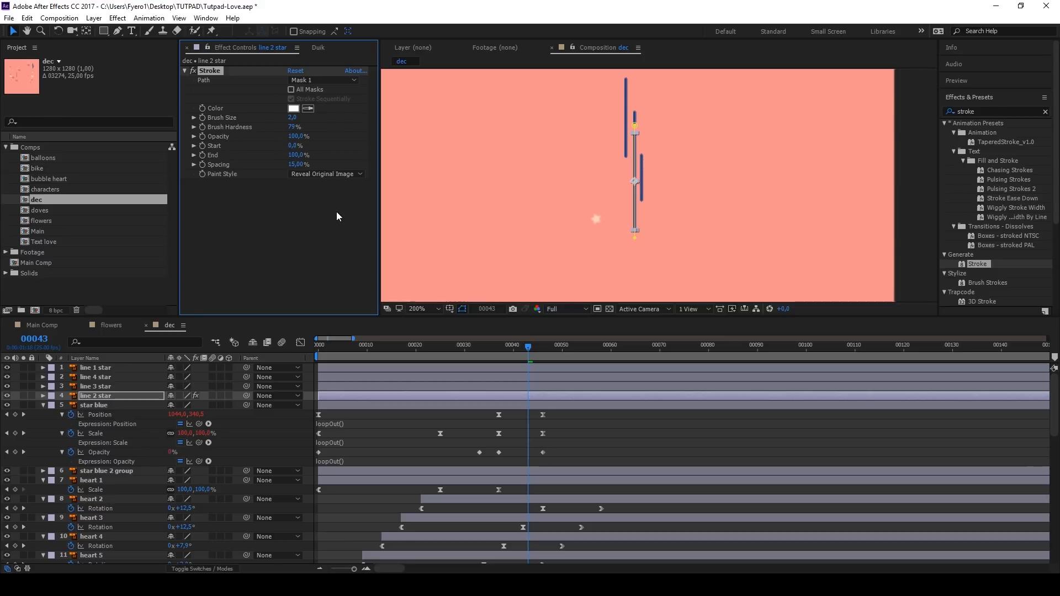
drag(292, 117, 307, 118)
Step: Keyframe the Stroke End of line 2 star from 0% at frame 0 to 100% at frame 37
click(532, 350)
drag(533, 353, 287, 352)
click(202, 155)
drag(296, 155, 238, 156)
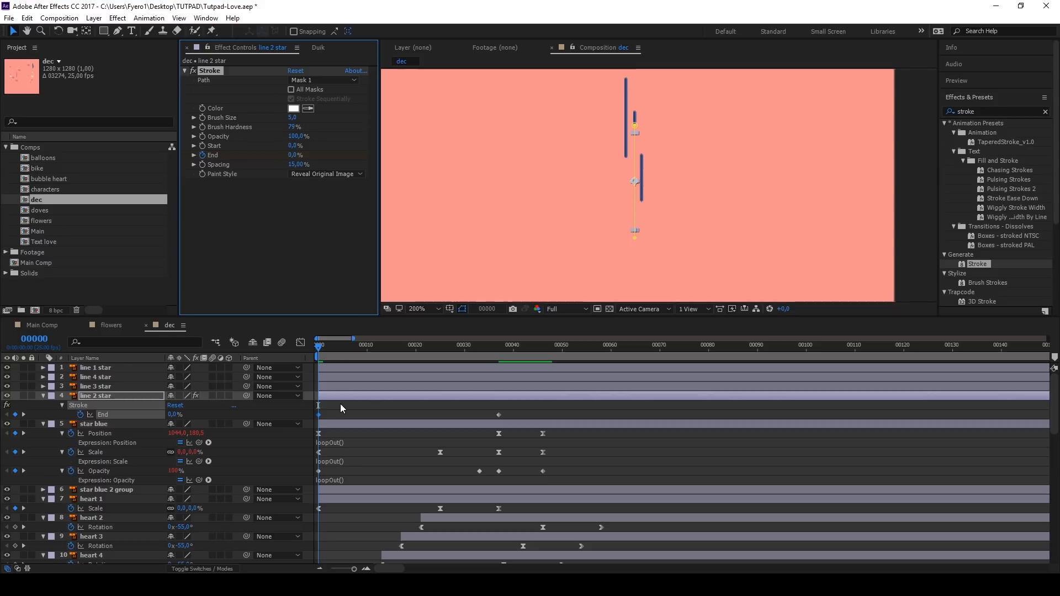
Step: Ease both Stroke End keyframes of line 2 star with 100% incoming and outgoing velocity influence
click(341, 409)
drag(319, 354, 496, 358)
drag(507, 408, 320, 418)
key(ctrl+shift+k)
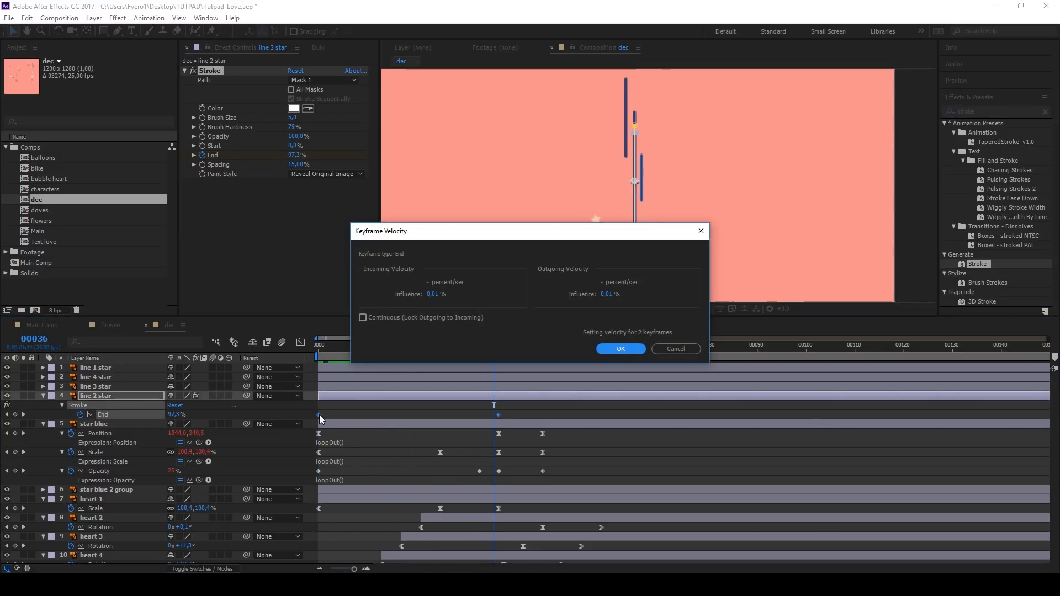
click(436, 294)
text(100)
key(Tab)
key(Tab)
text(100)
key(Return)
Step: Add a closing End keyframe to line 2 star at frame 46 and shift the layer to start at frame 5
click(317, 346)
key(space)
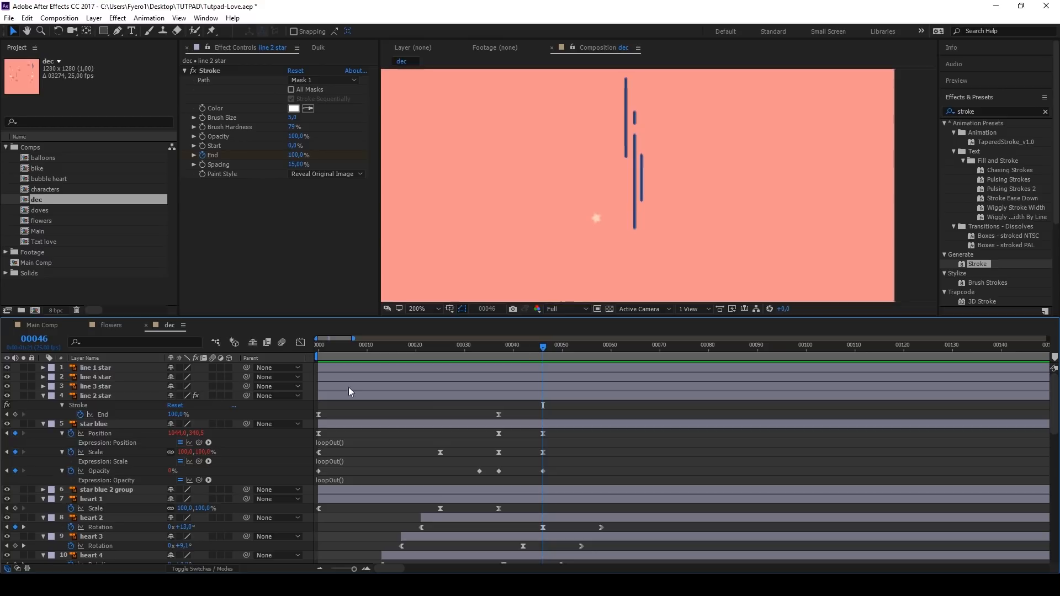
drag(431, 394, 455, 393)
click(315, 347)
key(space)
key(space)
Step: Copy star blue's opacity keyframes onto line 2 star, starting at frame 5
drag(556, 476, 316, 473)
drag(354, 348, 347, 348)
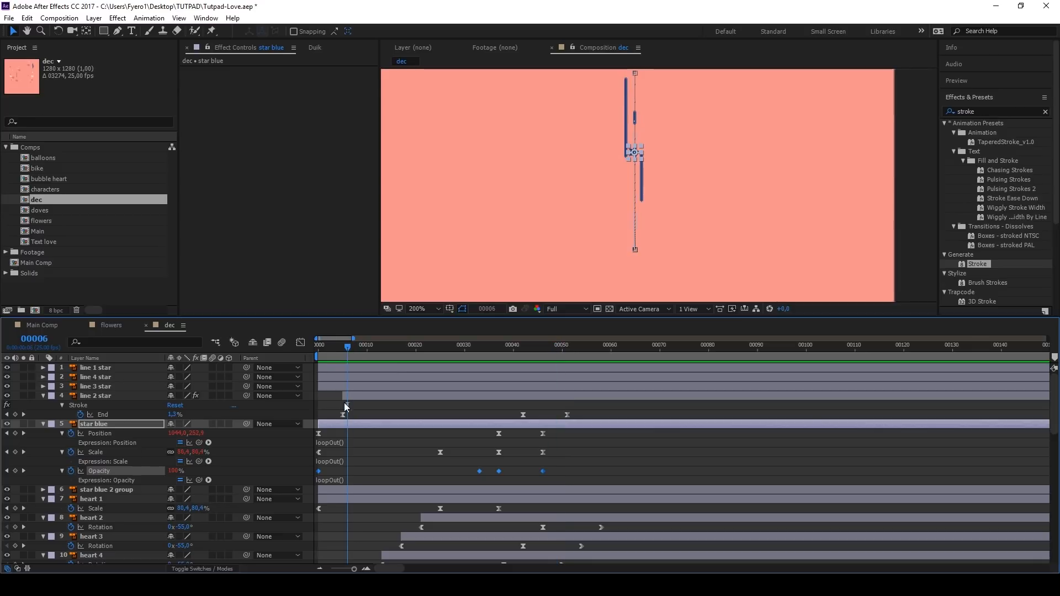
key(ctrl+c)
click(344, 396)
click(343, 348)
key(ctrl+v)
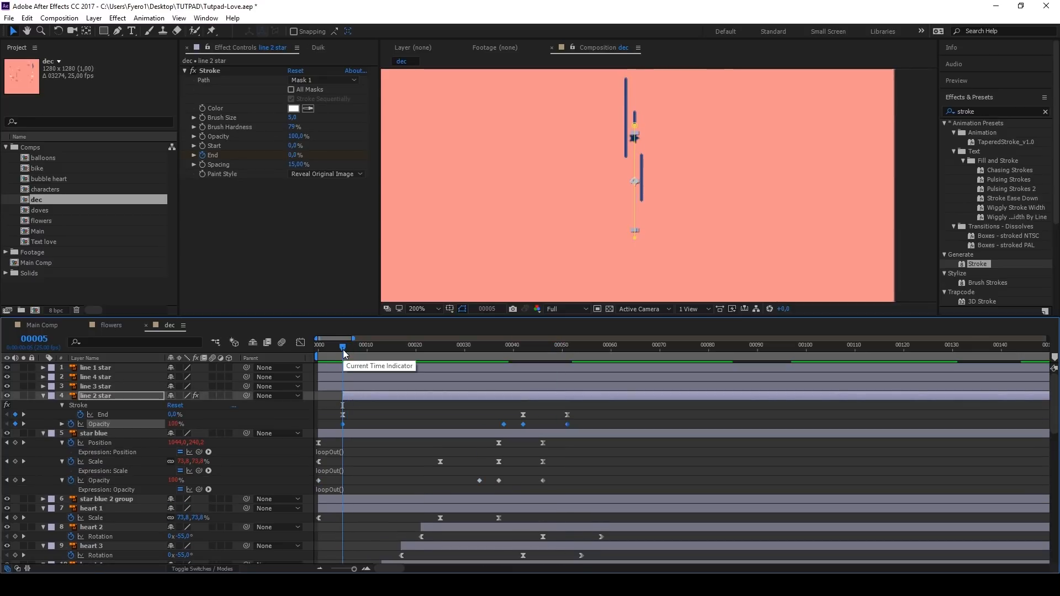
click(528, 404)
Step: Loop line 2 star's Stroke End with star blue's loopOut() expression and preview the animation
click(330, 452)
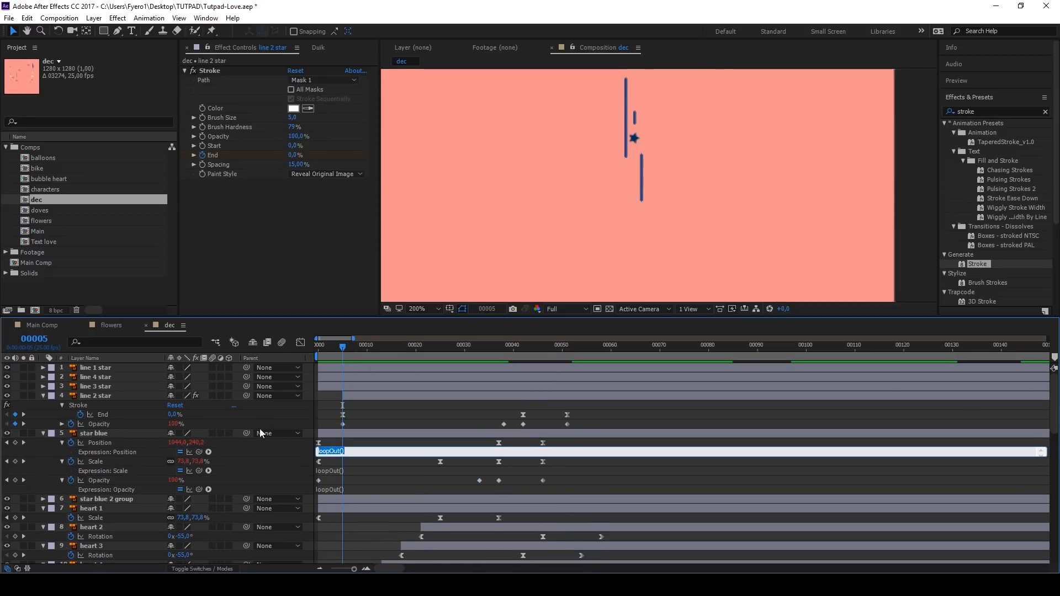
alt+click(81, 415)
key(ctrl+v)
click(364, 413)
key(space)
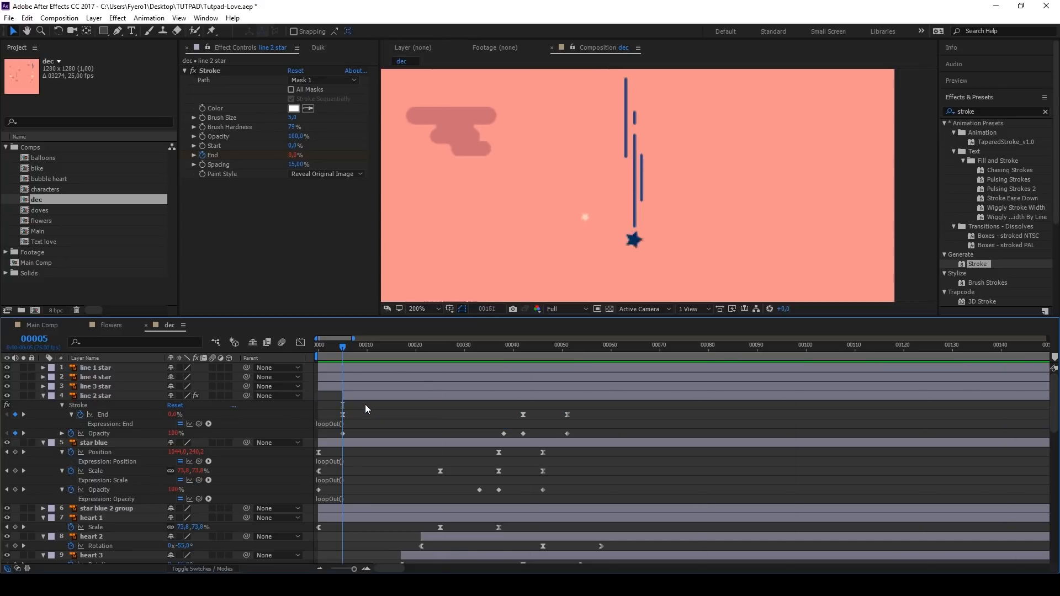
Step: Draw a straight vertical mask path along the line 3 star layer
click(100, 388)
click(118, 30)
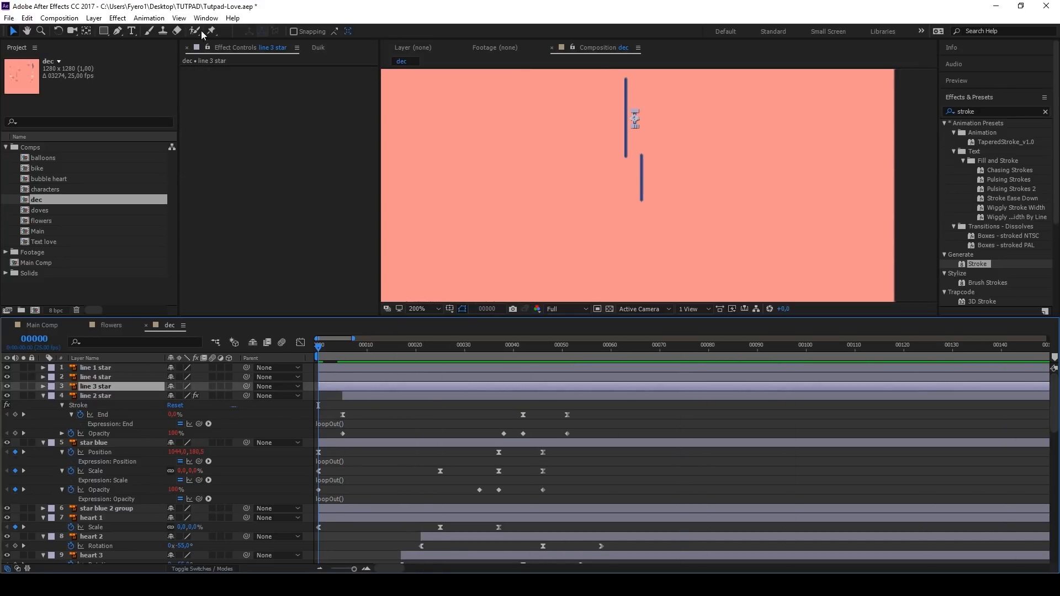
scroll(636, 112, up, 2)
click(627, 85)
click(628, 176)
Step: Draw straight vertical mask paths along the line 4 star and line 1 star layers
click(96, 377)
scroll(543, 183, down, 2)
scroll(580, 199, up, 1)
click(559, 201)
scroll(549, 248, down, 1)
click(96, 368)
scroll(533, 221, up, 1)
click(541, 76)
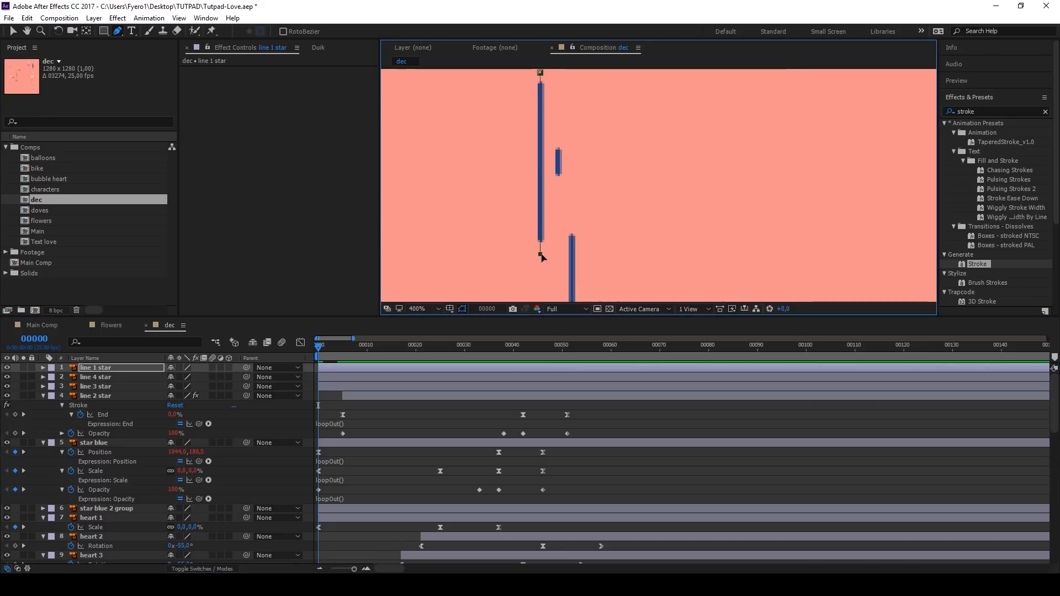
click(541, 250)
Step: Copy line 2 star's animated Stroke effect and opacity keyframes onto line 3 star, line 4 star and line 1 star
click(78, 405)
ctrl+click(100, 434)
click(95, 387)
key(ctrl+v)
click(95, 368)
key(ctrl+v)
Step: Stagger the line layers by starting line 4 star at frame 6 and line 1 star at frame 9, previewing the timing
drag(361, 378, 428, 378)
shift+click(400, 387)
scroll(541, 182, down, 1)
key(space)
key(space)
click(452, 370)
drag(453, 369, 399, 369)
click(318, 348)
key(space)
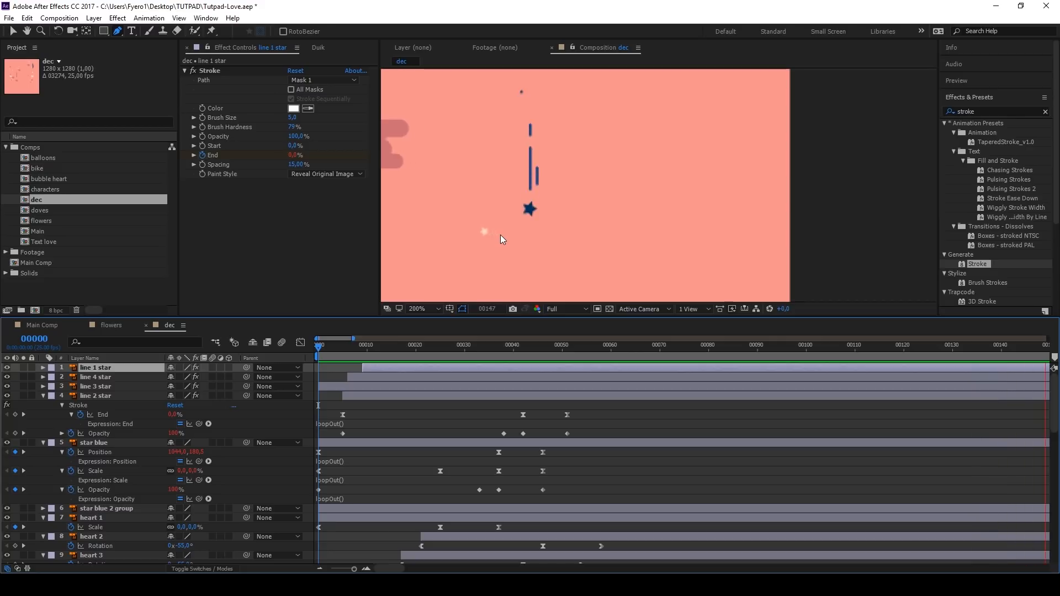
Step: Pre-compose the four line star layers and star blue into a new composition named star blue group
key(space)
key(Home)
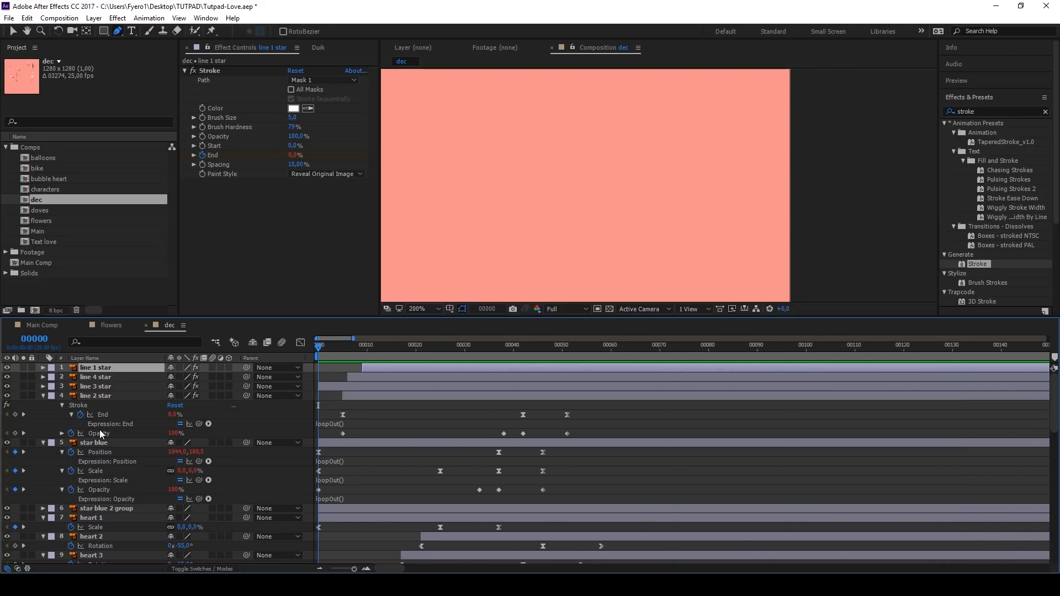
shift+click(94, 443)
key(u)
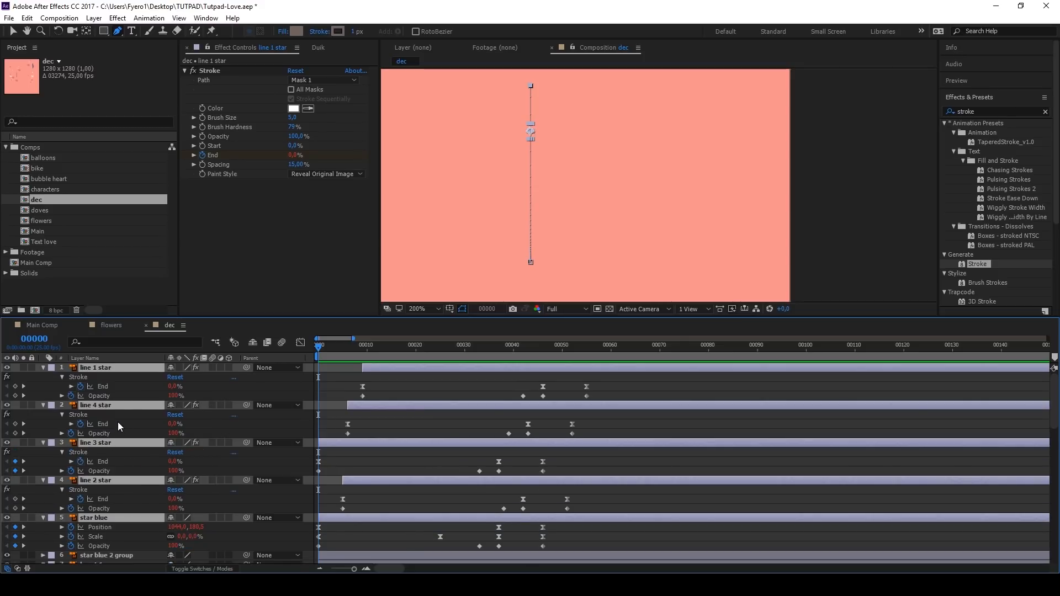
key(ctrl+shift+c)
text(star blue gr)
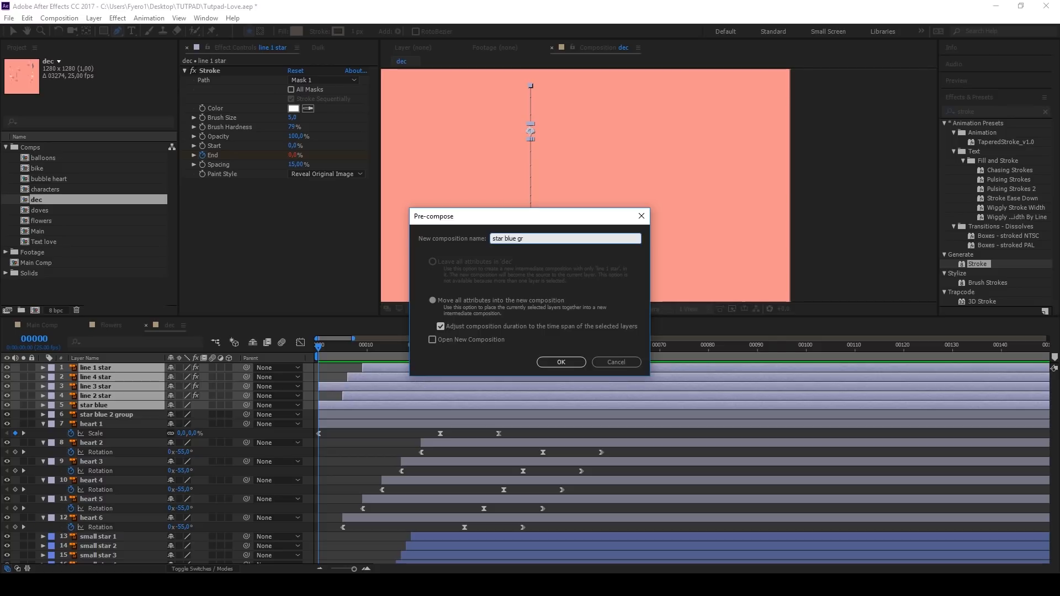
text(oup)
key(Return)
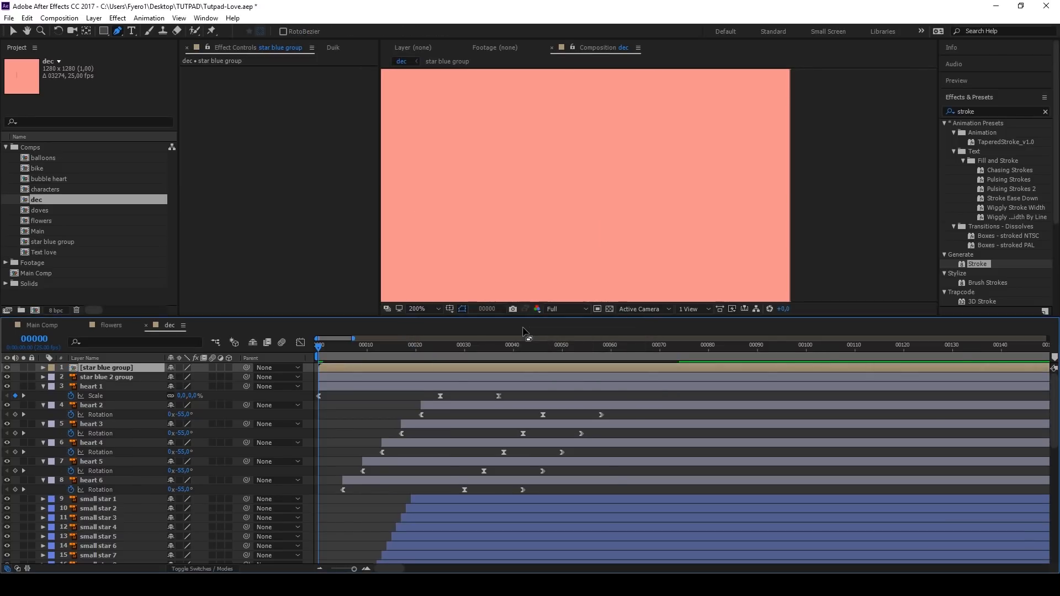
Step: Duplicate star blue group, start the copy at frame 9, place it over the star blue 2 group artwork and preview dec
key(Caps_Lock)
key(Caps_Lock)
drag(383, 366, 421, 348)
scroll(538, 200, down, 3)
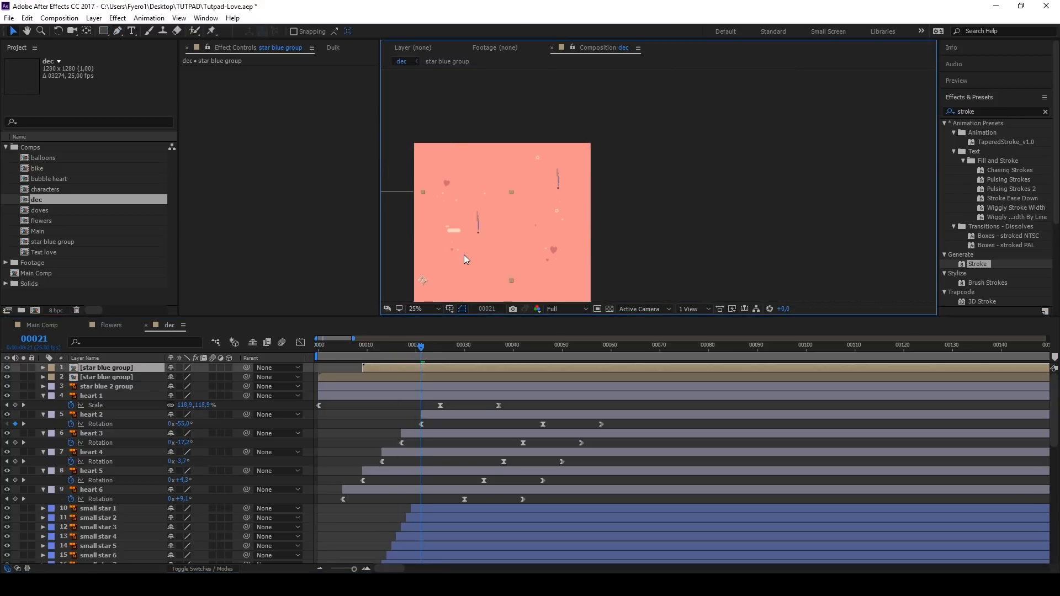
scroll(469, 232, up, 6)
key(space)
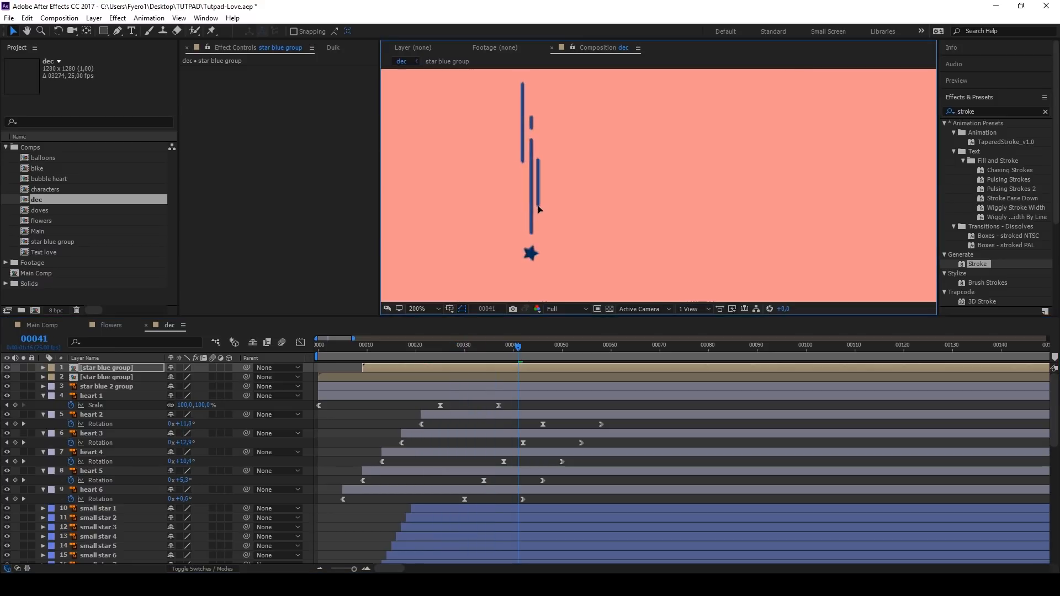
click(423, 309)
click(437, 334)
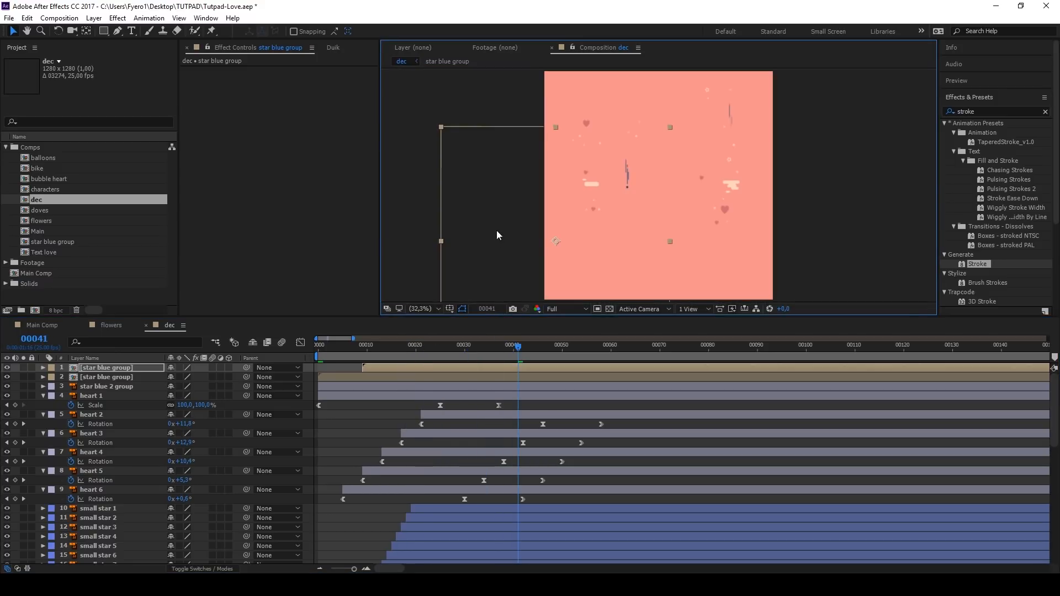
drag(396, 349, 313, 365)
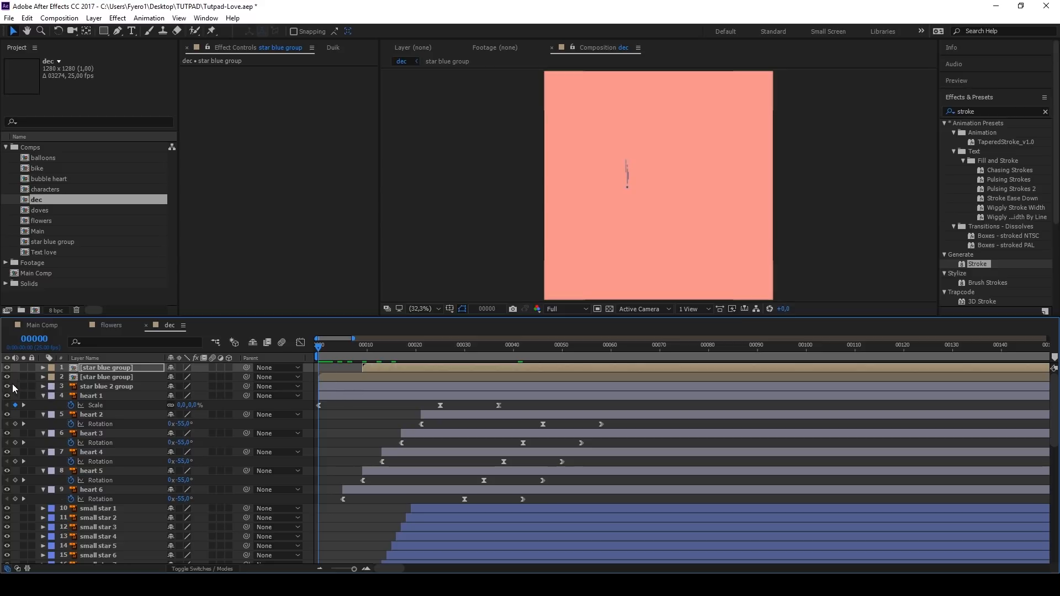
key(space)
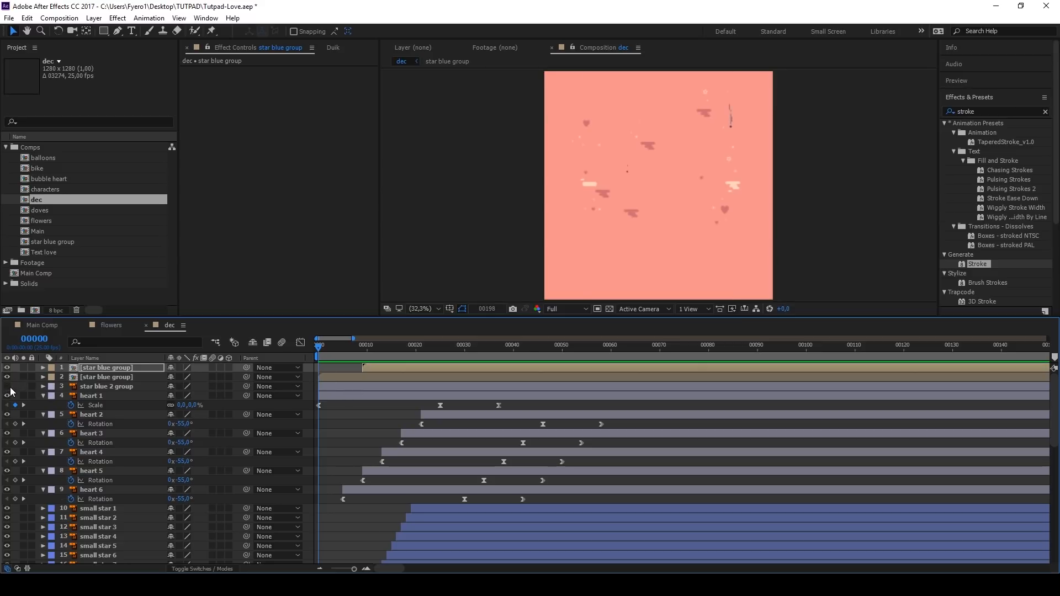
key(space)
Step: Add the dec composition to Main Comp between the LOVE 3 and Main layers and preview the result
click(45, 328)
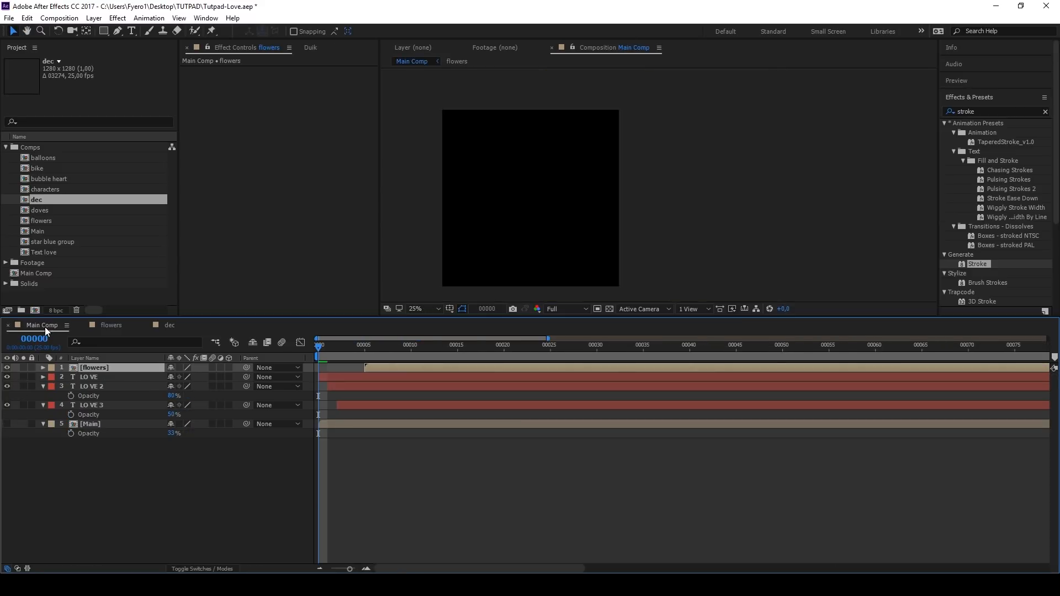
drag(37, 204, 67, 446)
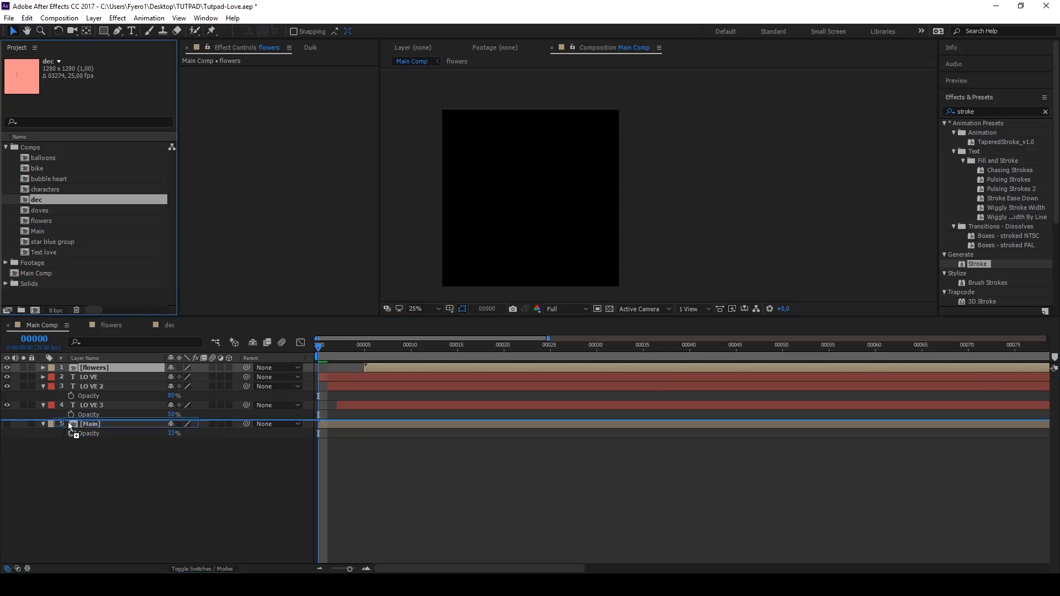
key(space)
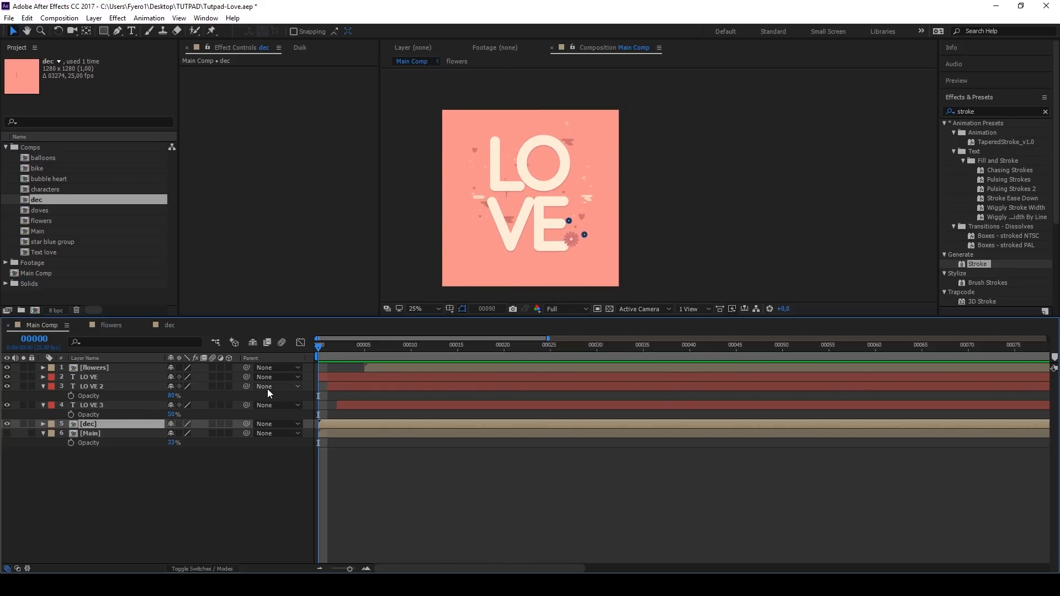
key(space)
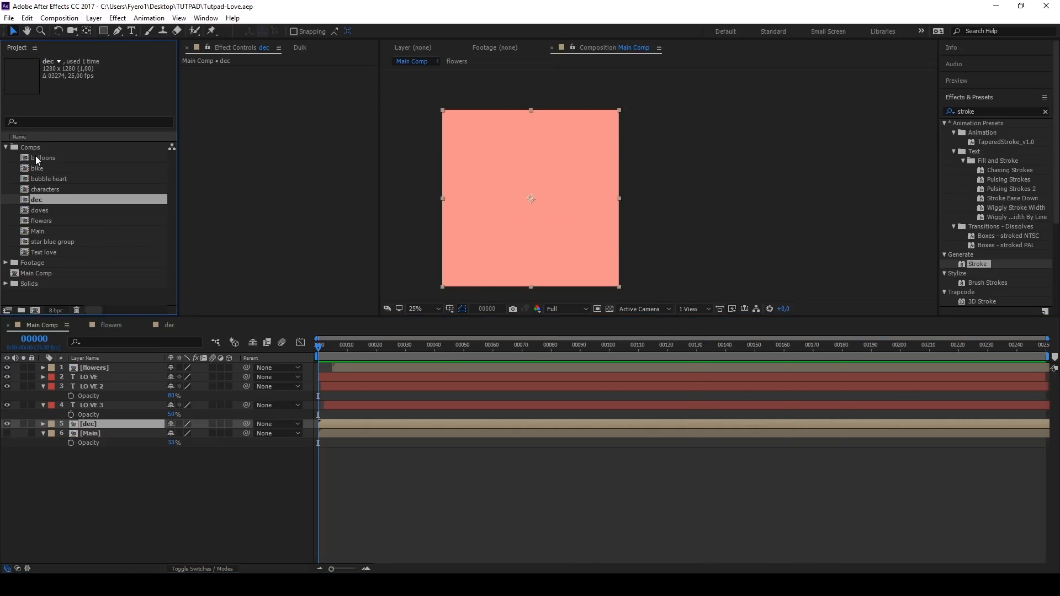
Step: Open the balloons composition and move balloon 1's anchor point to the knot at the balloon's base
double_click(28, 154)
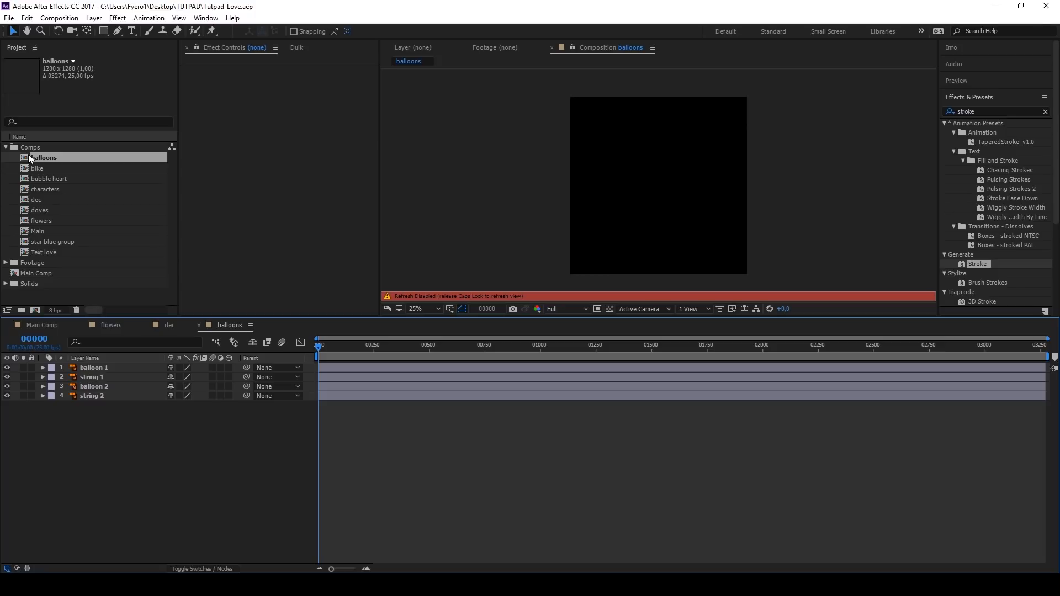
key(Caps_Lock)
scroll(685, 188, up, 4)
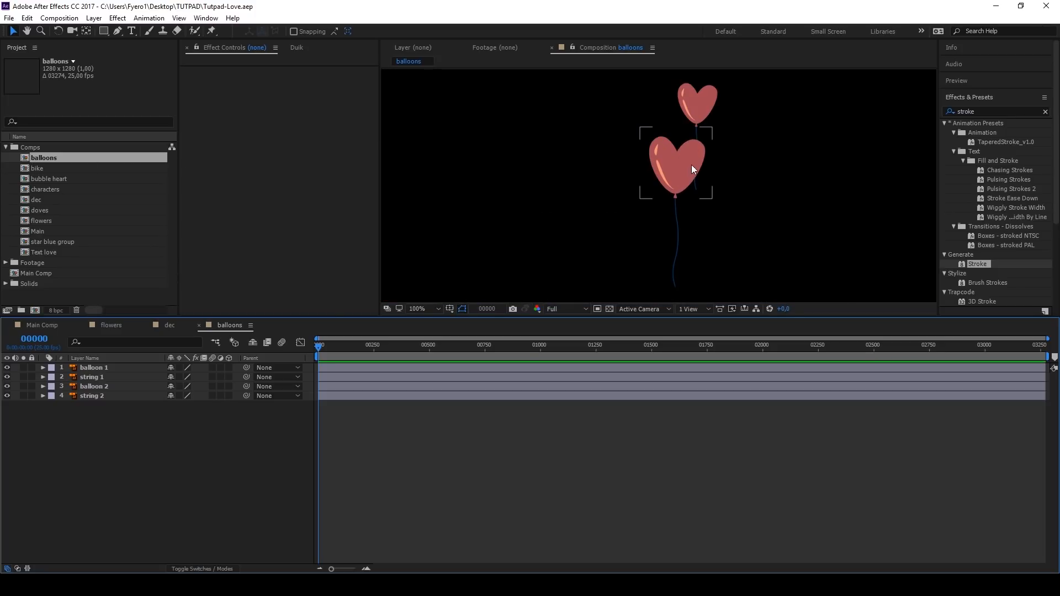
click(683, 184)
key(y)
drag(678, 164, 661, 194)
scroll(675, 195, up, 5)
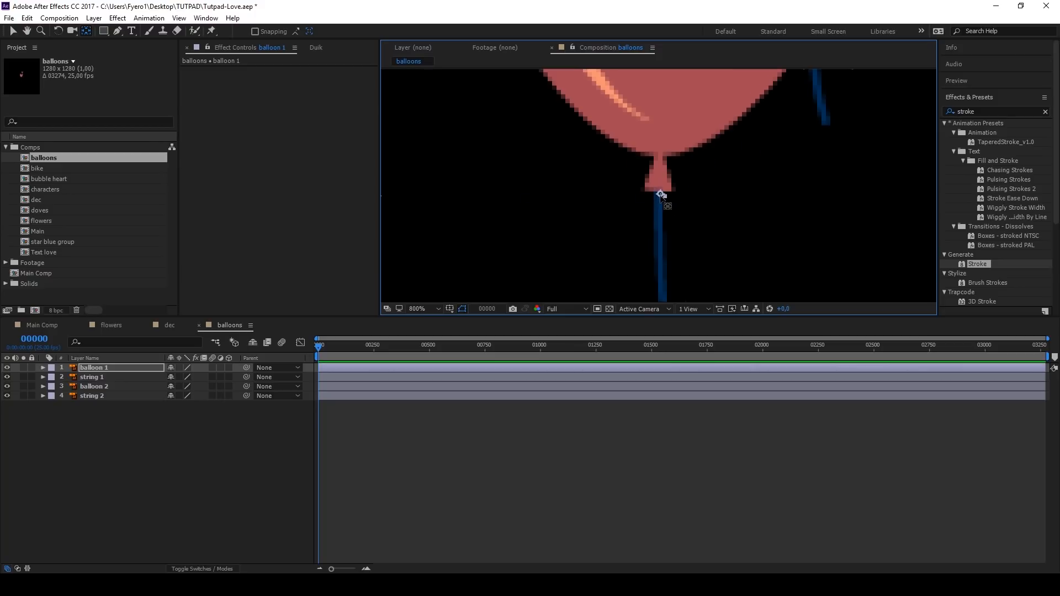
Step: Move string 1's anchor point to the string's upper end, where it meets the balloon
scroll(661, 195, down, 5)
click(661, 249)
scroll(657, 242, up, 2)
drag(654, 234, 638, 188)
scroll(653, 143, up, 4)
scroll(638, 188, down, 6)
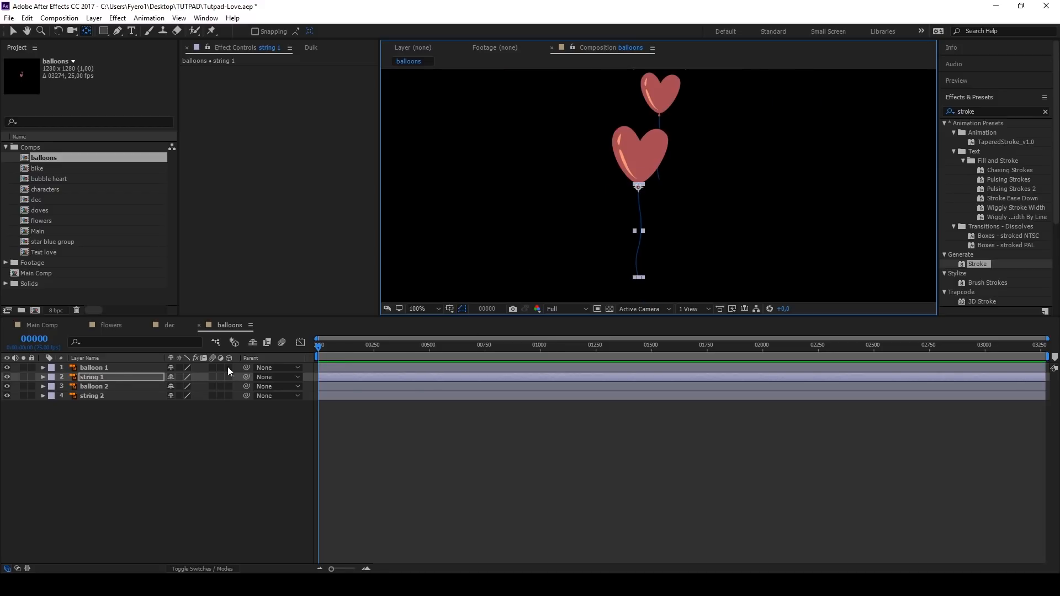
Step: Copy the center1 scale keyframes from the flowers composition onto balloon 1 and string 1 at frame 0
ctrl+click(108, 368)
click(111, 326)
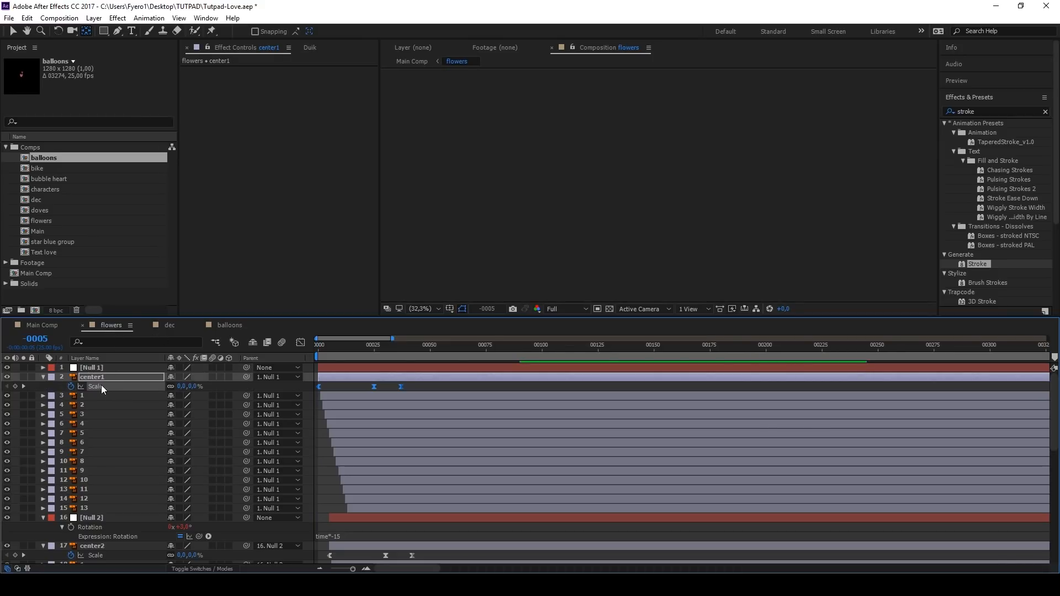
click(221, 325)
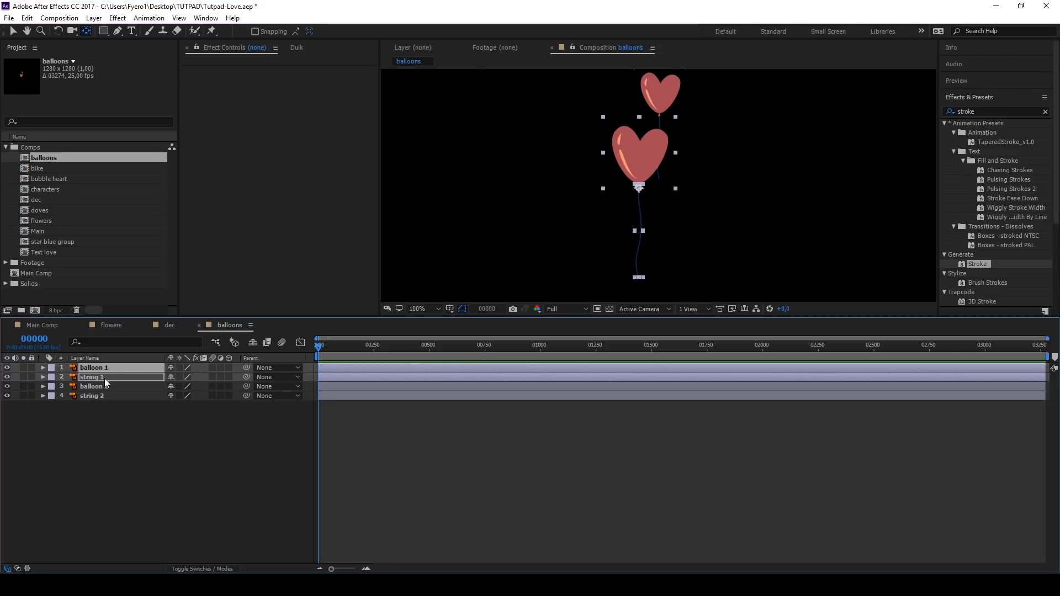
key(ctrl+v)
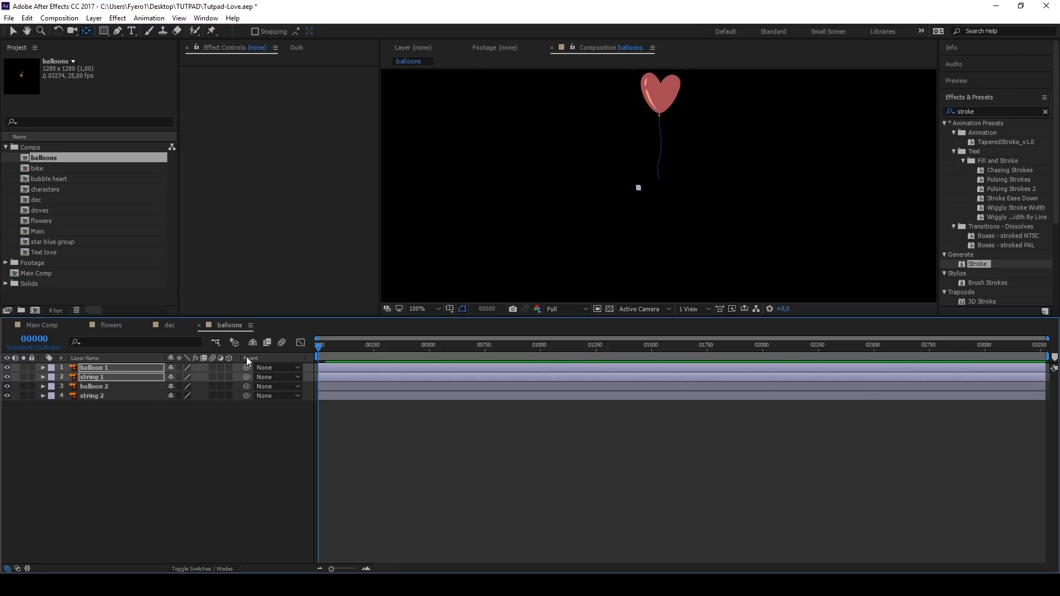
Step: Soften the end of the balloon 1 and string 1 scale animation by lengthening the last keyframe's incoming ease, and preview it
key(u)
key(equal)
key(equal)
key(equal)
drag(379, 376, 369, 402)
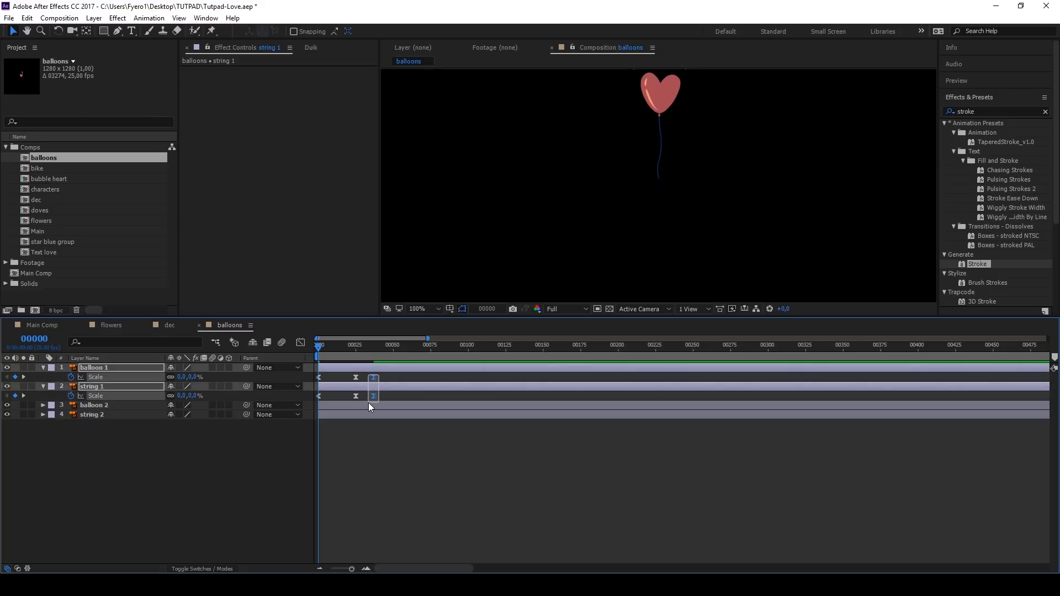
click(300, 349)
scroll(362, 503, up, 5)
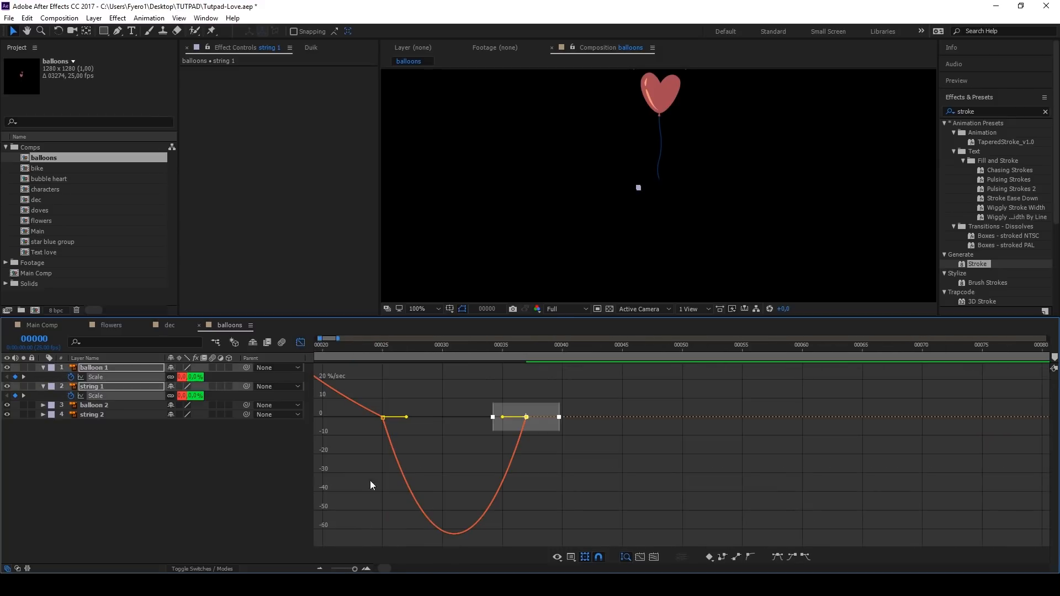
drag(502, 417, 454, 396)
click(97, 396)
click(517, 407)
click(300, 342)
scroll(377, 365, down, 5)
key(space)
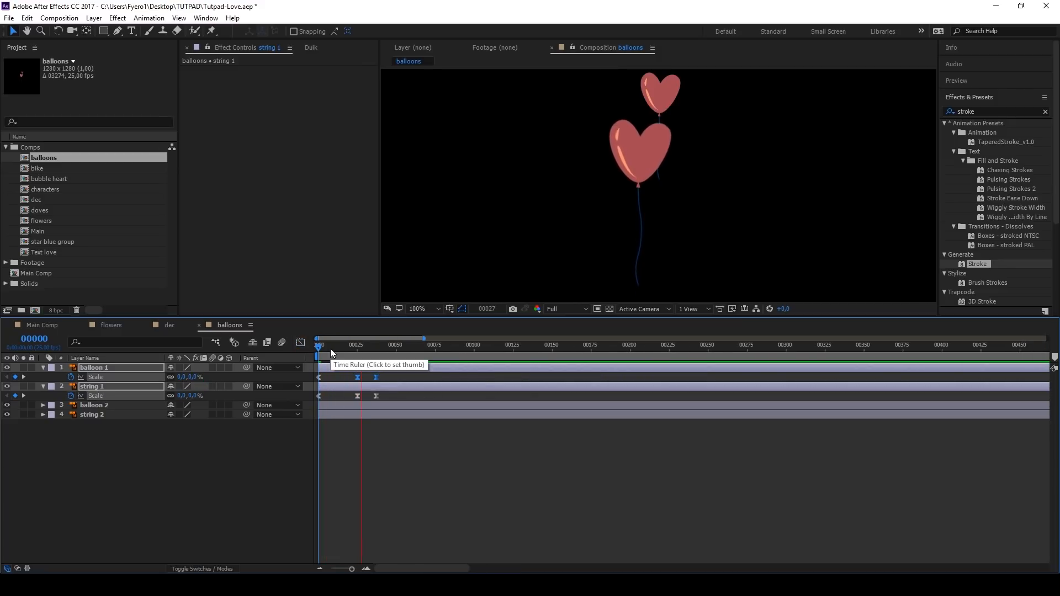
key(space)
Step: Delay string 1 to start at frame 19, parent it to balloon 1, and preview the motion
click(358, 386)
click(347, 379)
click(344, 387)
drag(344, 386, 373, 389)
drag(387, 351, 449, 355)
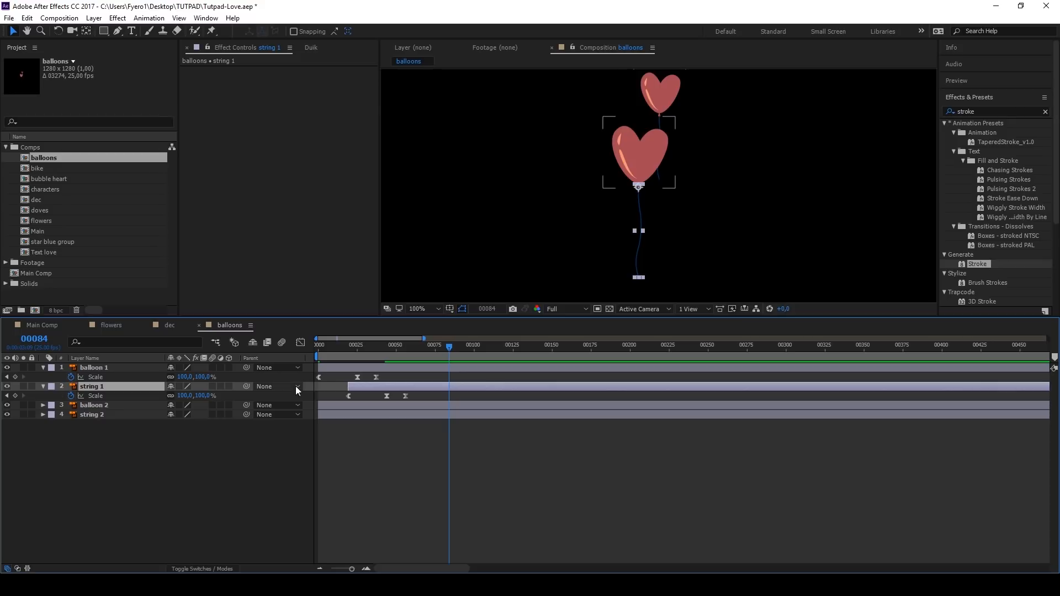
drag(247, 387, 148, 369)
drag(325, 350, 308, 353)
key(space)
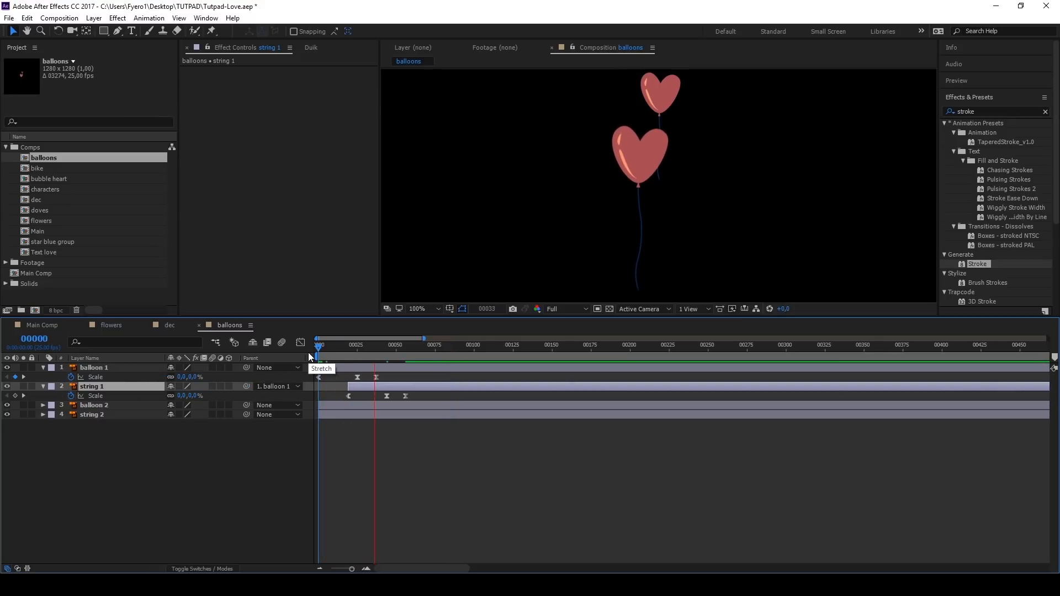
key(space)
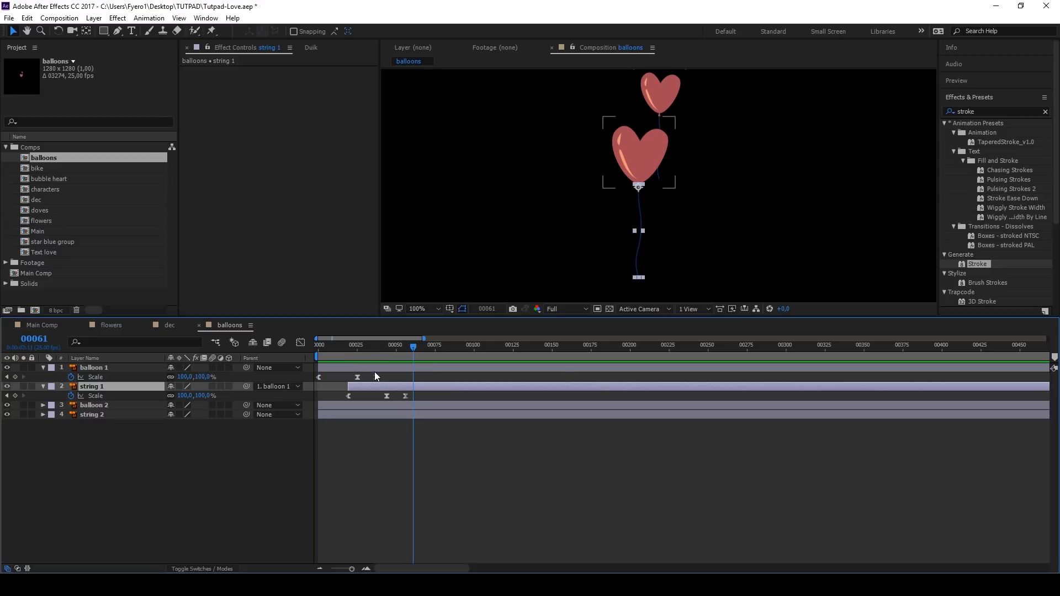
Step: Move the last scale keyframes of balloon 1 and string 1 about 20 frames later and preview the timing
click(376, 376)
shift+click(406, 396)
drag(406, 396, 438, 398)
key(space)
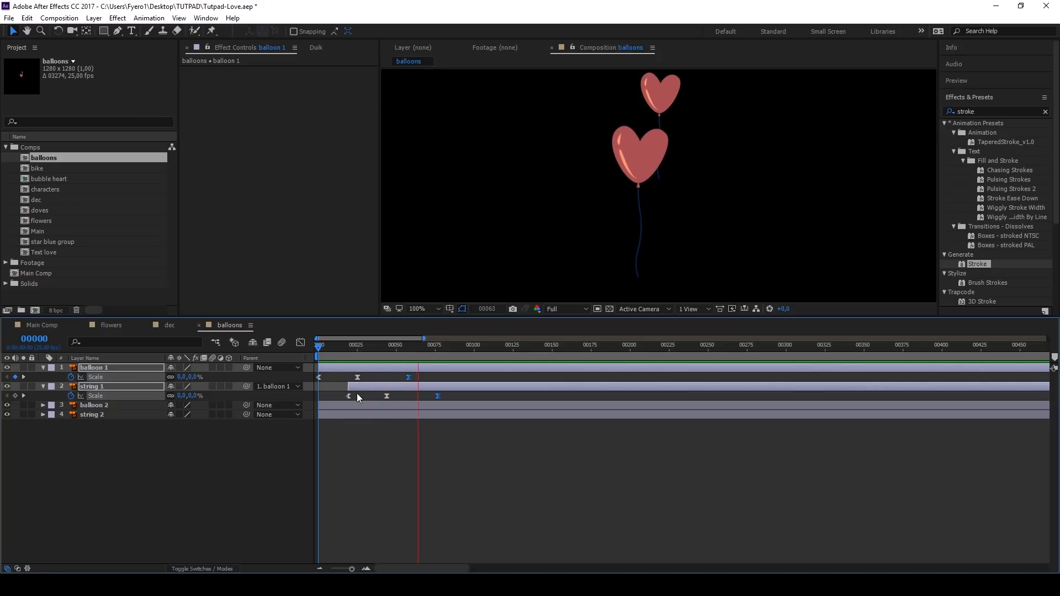
key(space)
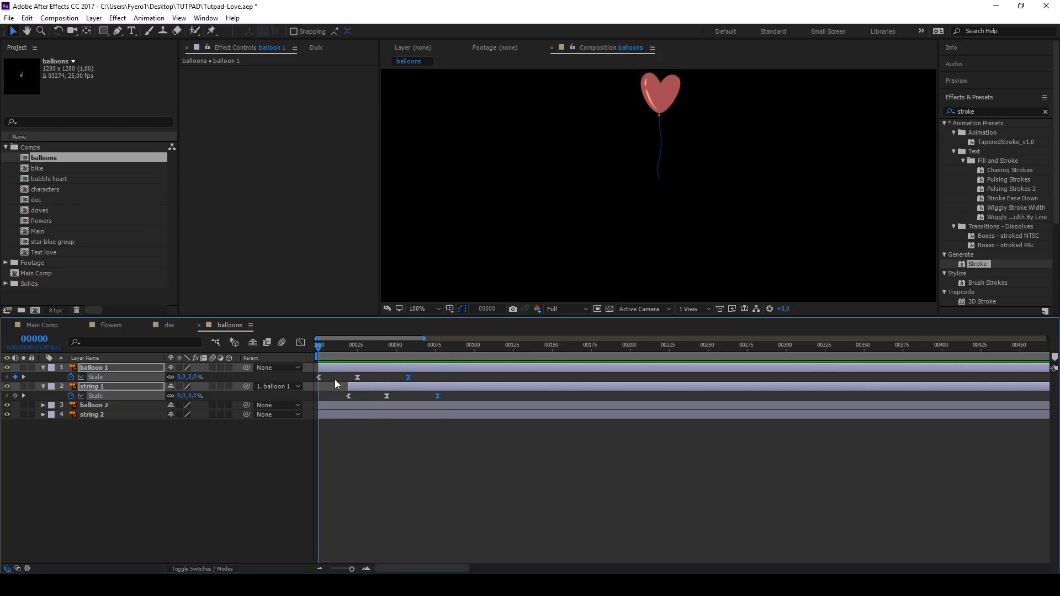
Step: Add the expression wiggle(1,20) to balloon 1's position and wiggle(1,5) to its rotation
click(327, 366)
key(p)
alt+click(70, 377)
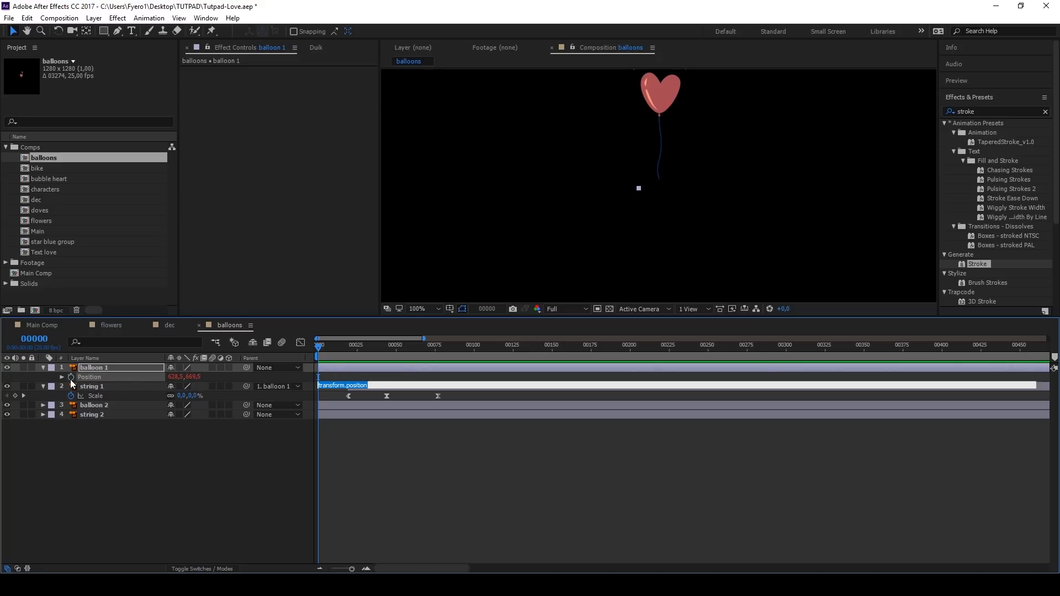
text(wiggle(1,20)
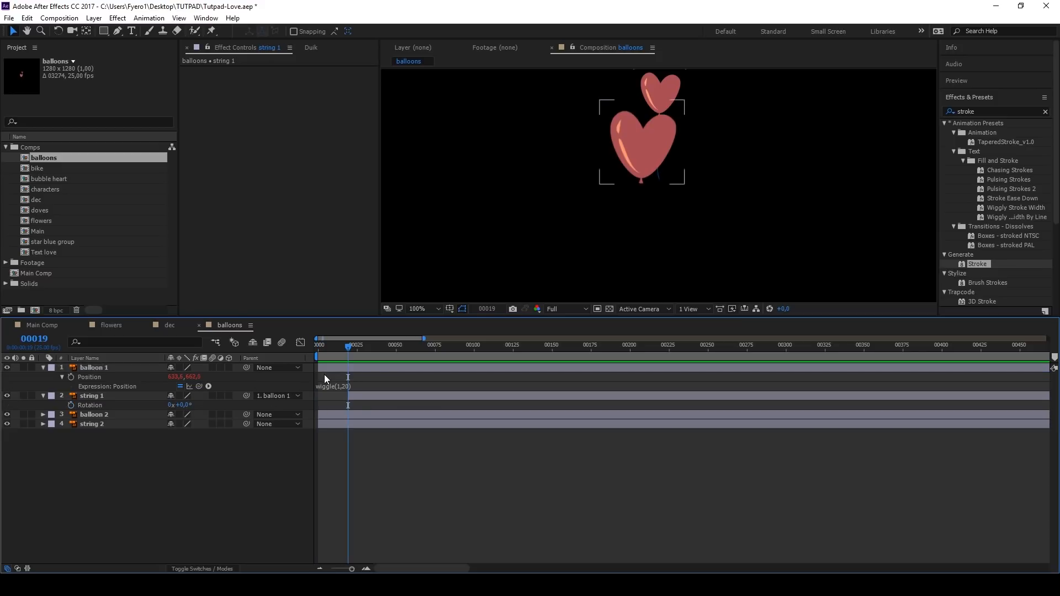
click(92, 369)
key(r)
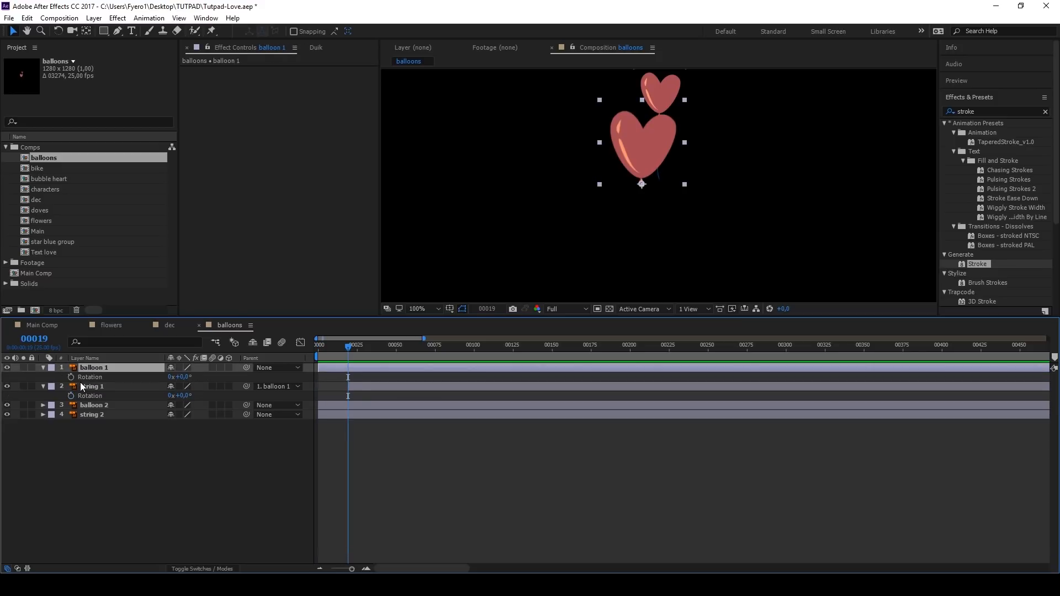
alt+click(71, 377)
text(wiggle(1,20))
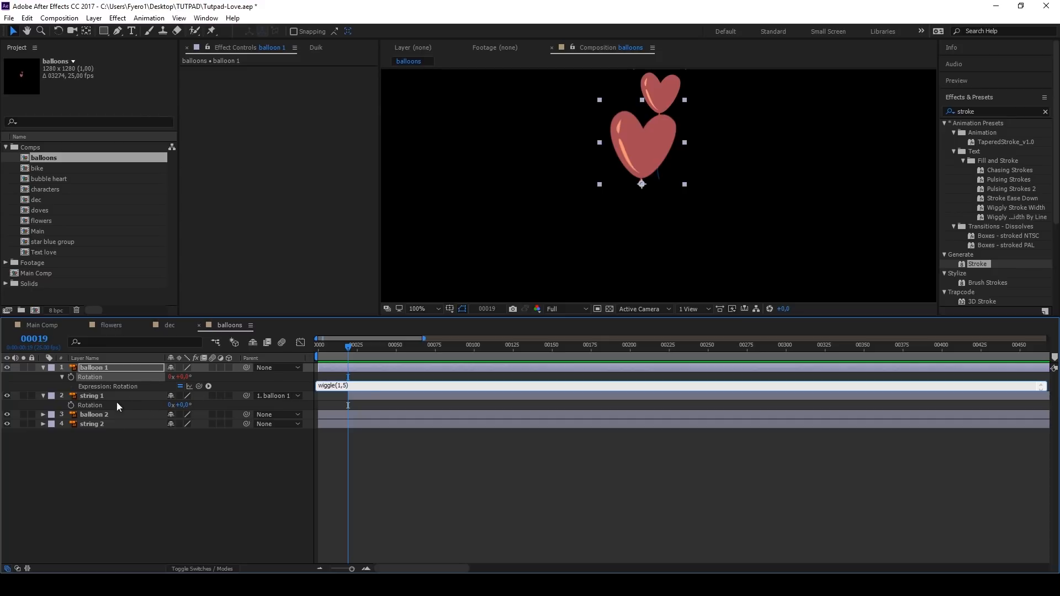
Step: Link string 1's rotation to balloon 1's rotation with an expression, multiplied by -1, and preview the sway
alt+click(71, 406)
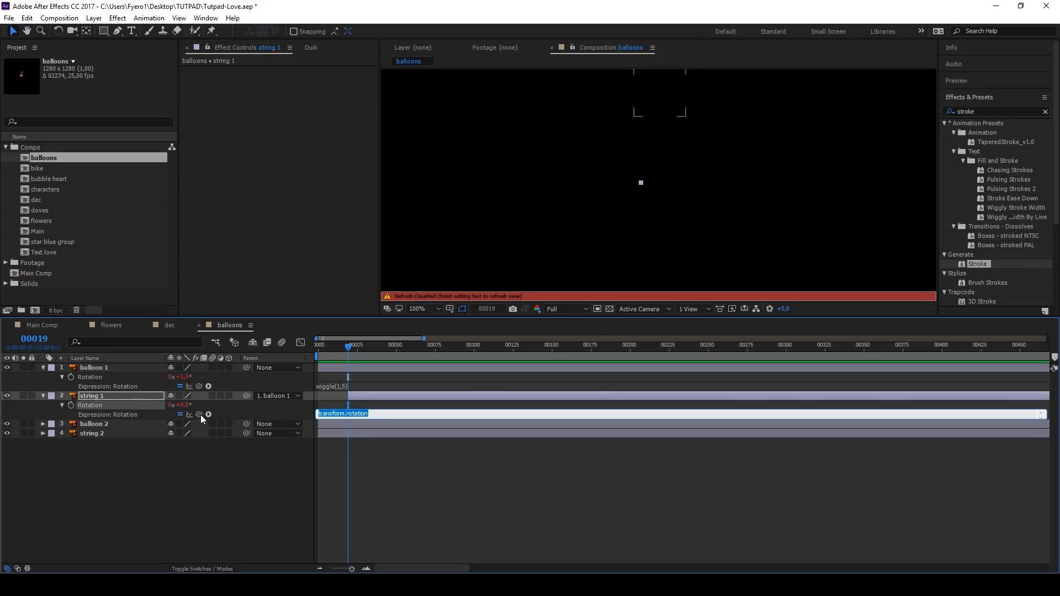
drag(199, 414, 125, 378)
text(*-1)
click(404, 405)
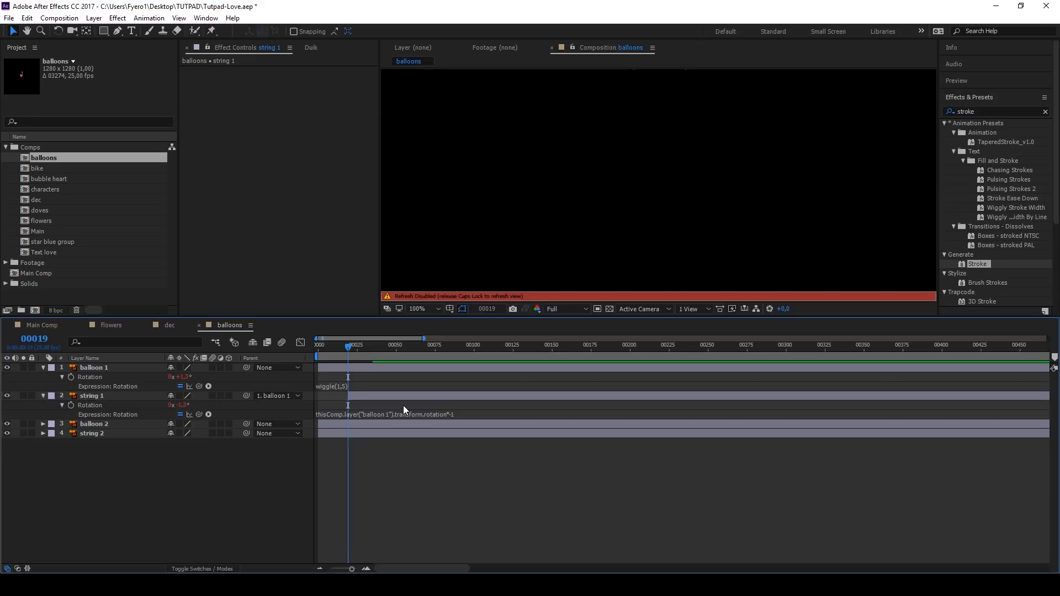
key(Caps_Lock)
key(space)
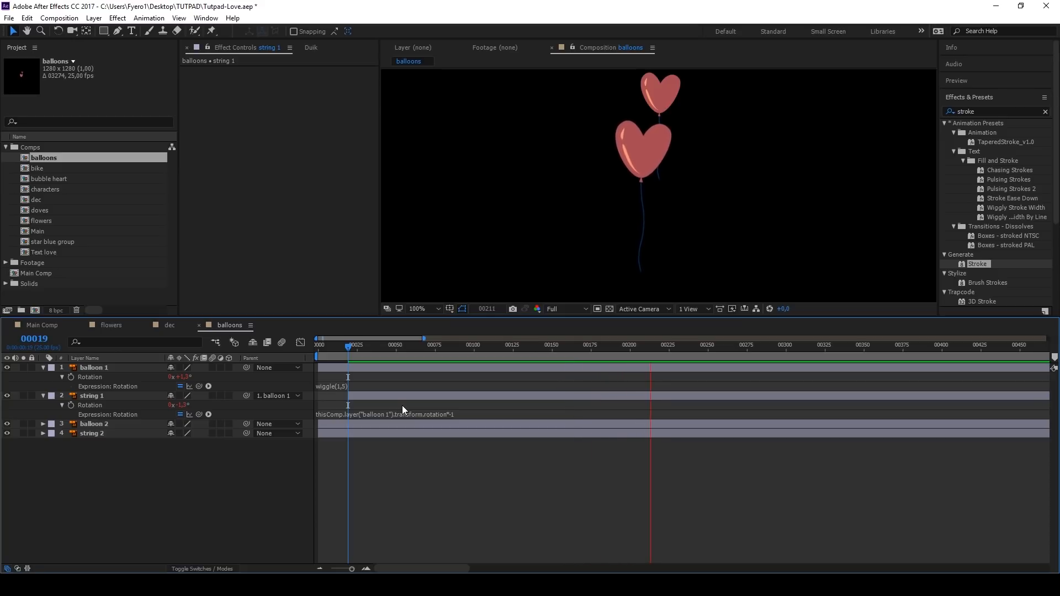
key(space)
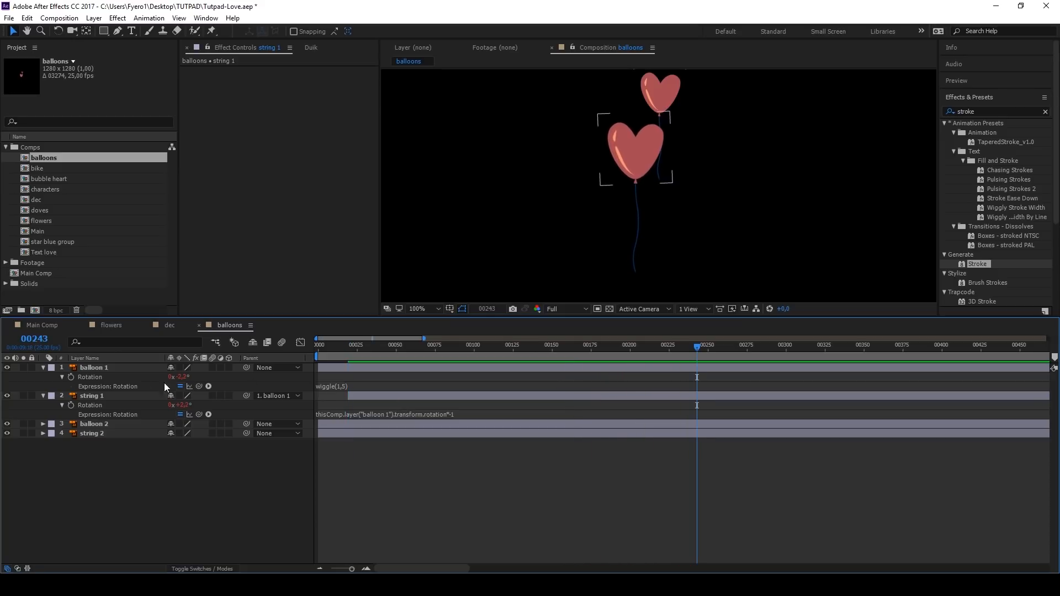
Step: Duplicate balloon 1 and string 1 and place the copies below the string 1 layer
click(124, 369)
ctrl+click(111, 398)
key(ctrl+d)
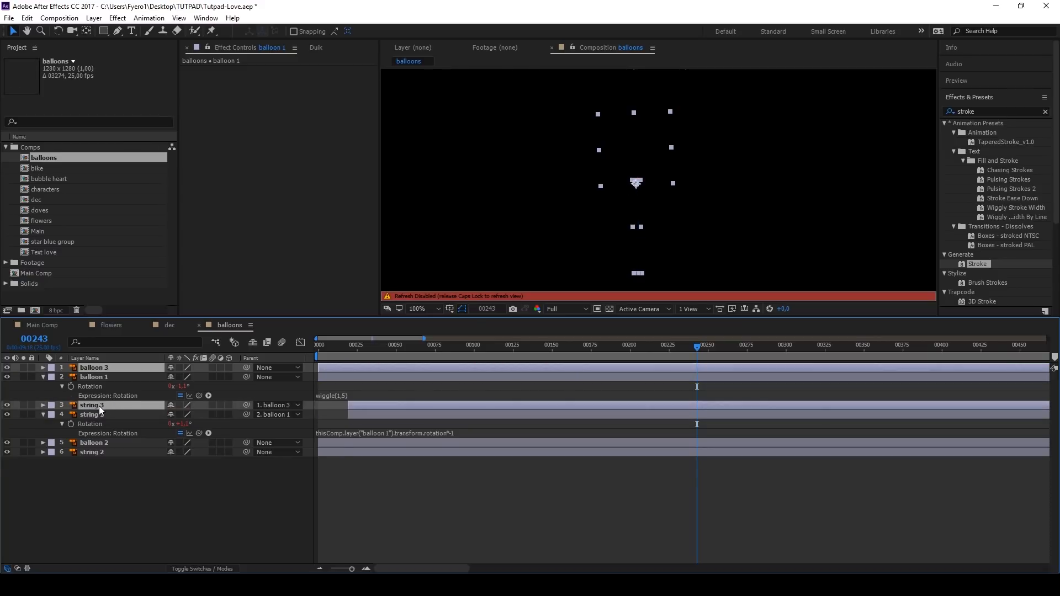
drag(98, 406, 98, 433)
key(Caps_Lock)
click(97, 425)
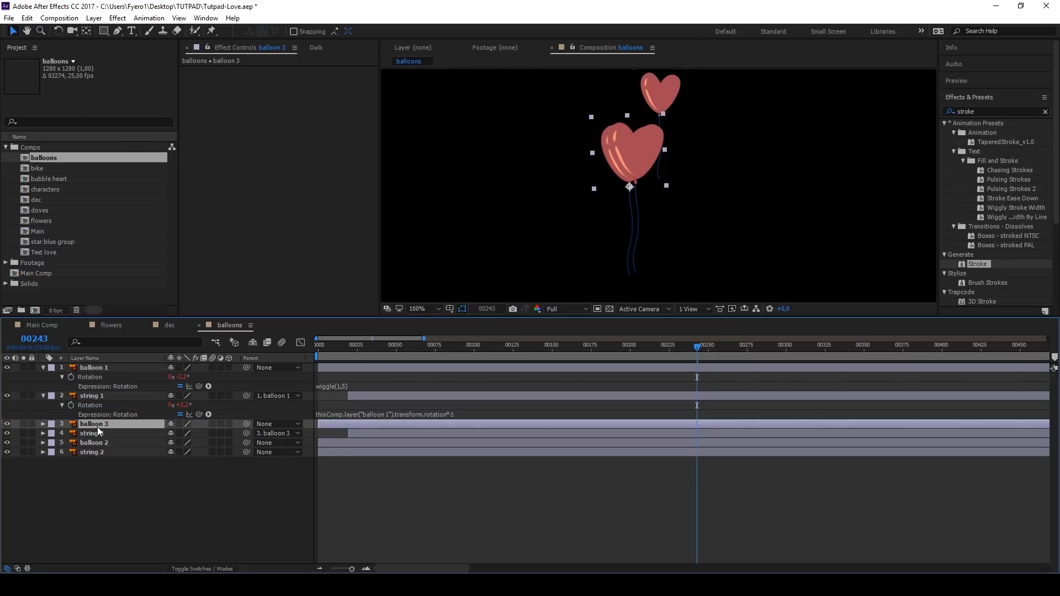
Step: Position and scale balloon 3 with its string to match balloon 2, and hide the balloon 2 and string 2 layers
ctrl+click(98, 433)
key(u)
key(Home)
key(k)
key(k)
click(90, 435)
drag(178, 434, 157, 434)
key(p)
drag(625, 163, 675, 105)
key(s)
drag(24, 478, 83, 452)
click(7, 452)
Step: Delay balloon 3 and string 3 by about 30 frames and preview both balloons
click(318, 346)
key(space)
key(space)
click(361, 443)
click(365, 425)
ctrl+click(366, 443)
drag(366, 442, 412, 443)
drag(381, 349, 317, 354)
key(space)
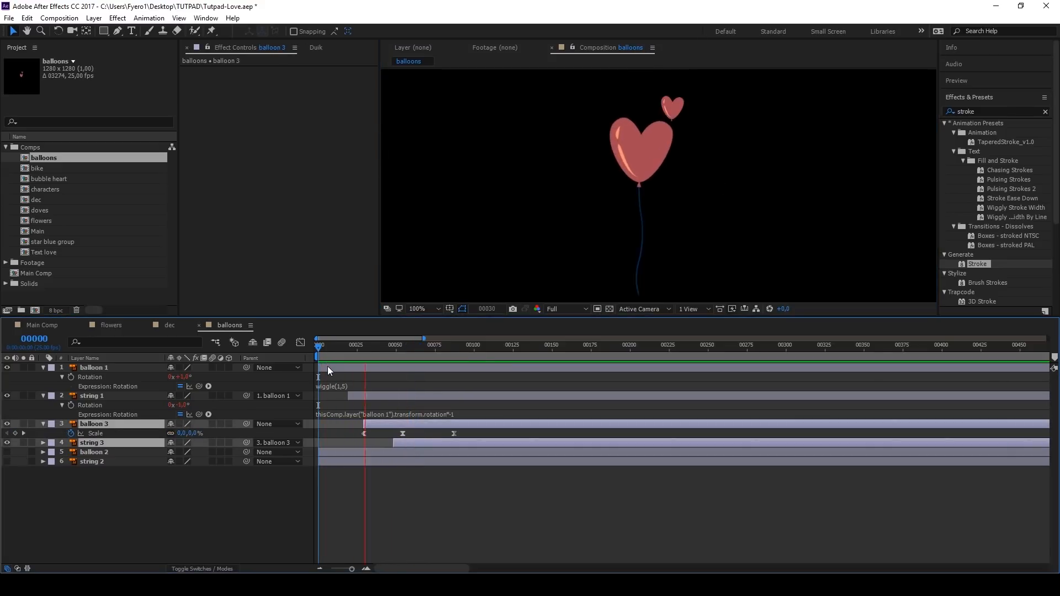
Step: Add the balloons composition to Main Comp below flowers, and show the Main reference layer on top of all layers
click(50, 327)
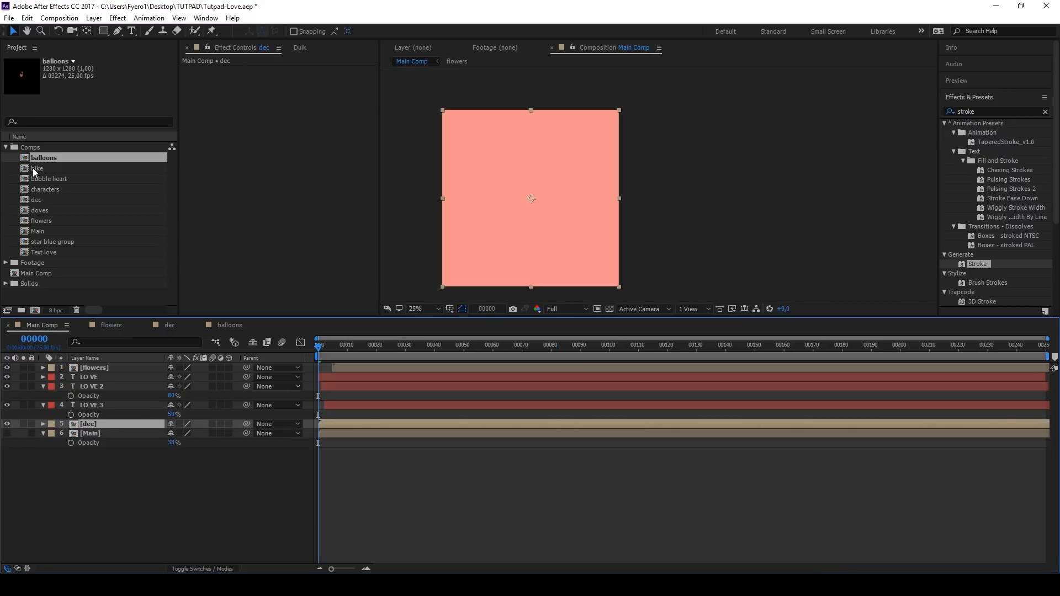
drag(41, 162, 96, 377)
drag(323, 348, 380, 350)
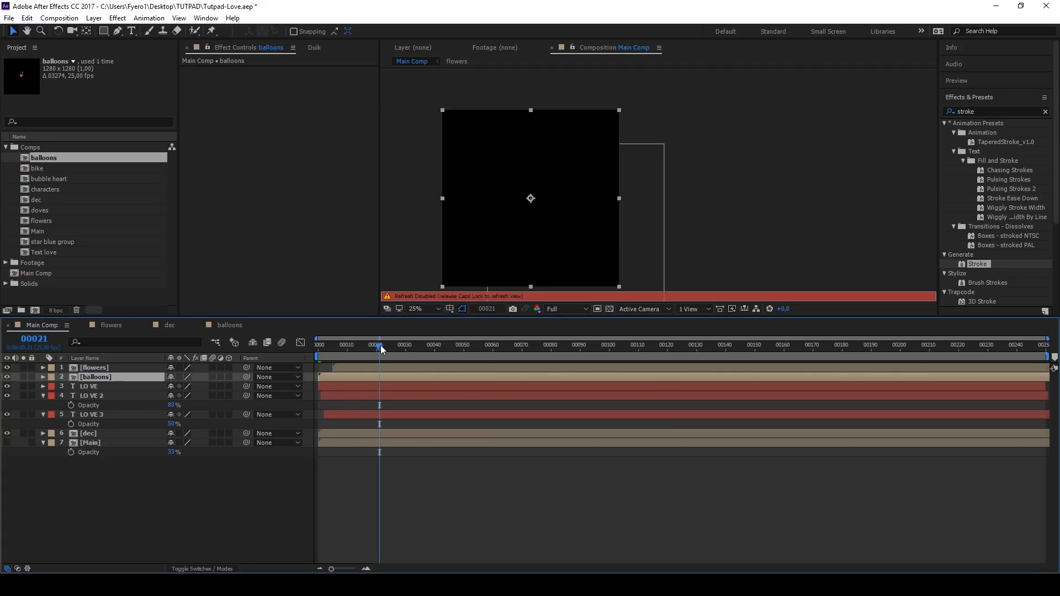
scroll(535, 194, up, 3)
click(7, 443)
drag(77, 444, 89, 365)
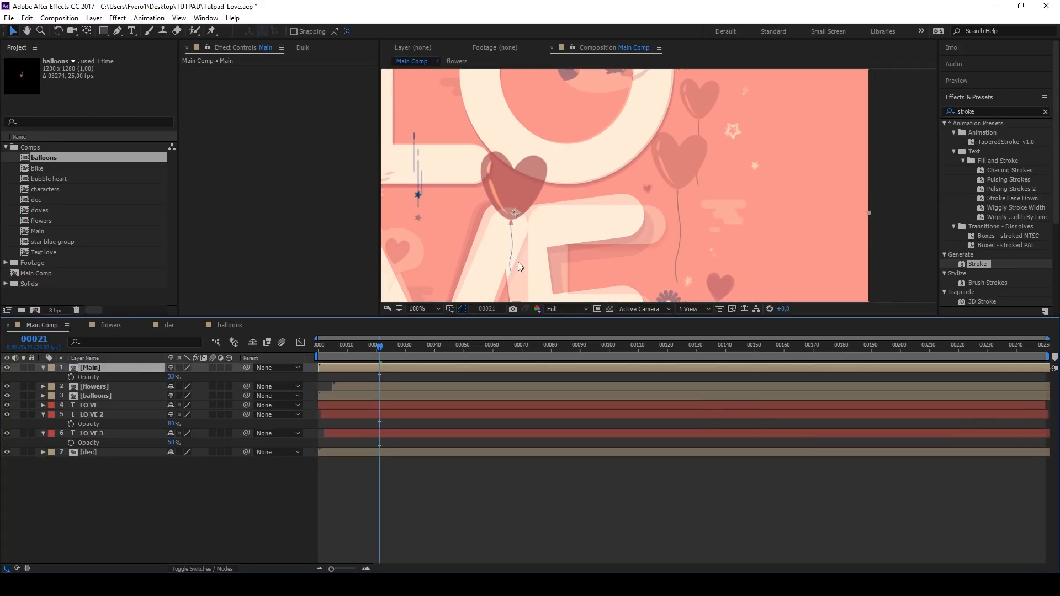
Step: Align the balloons layer with the balloons in the reference artwork, hide the Main layer, and preview the whole composition
click(110, 396)
key(space)
drag(697, 185, 699, 175)
drag(439, 346, 316, 348)
click(7, 368)
scroll(420, 281, down, 3)
click(423, 309)
click(440, 334)
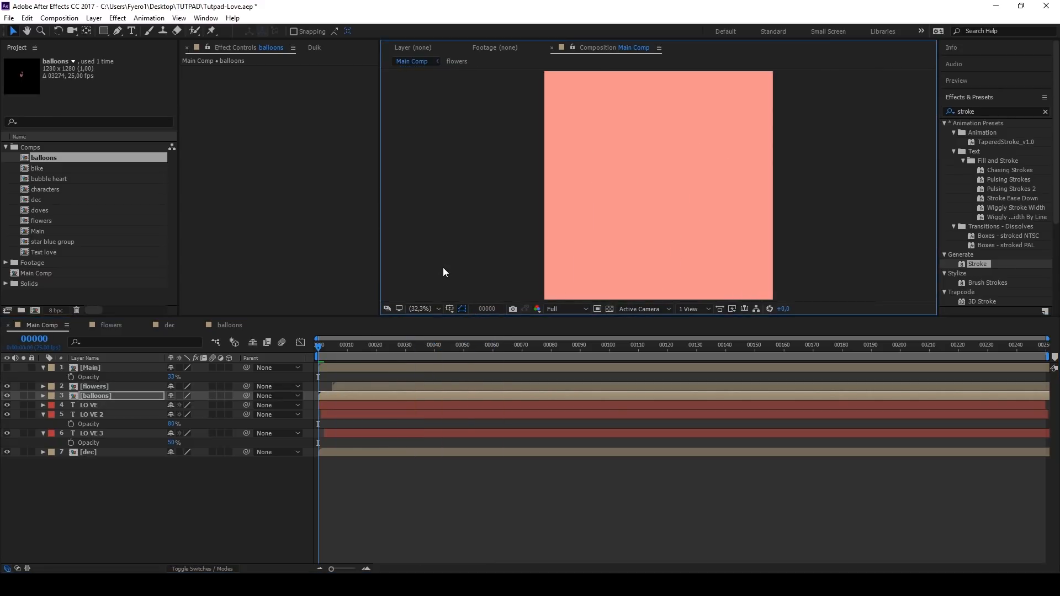
key(space)
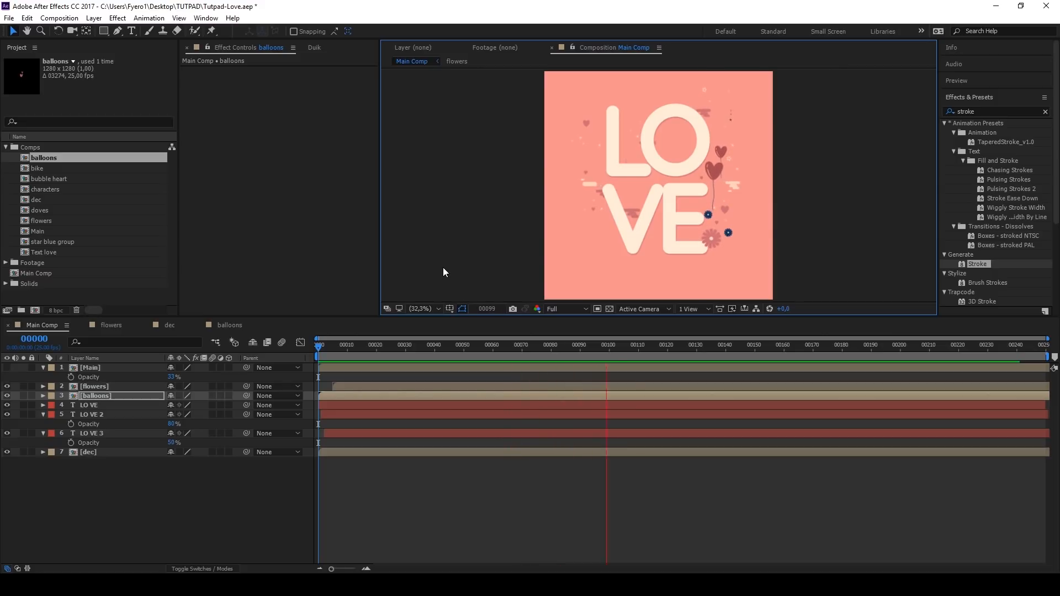
key(space)
click(376, 345)
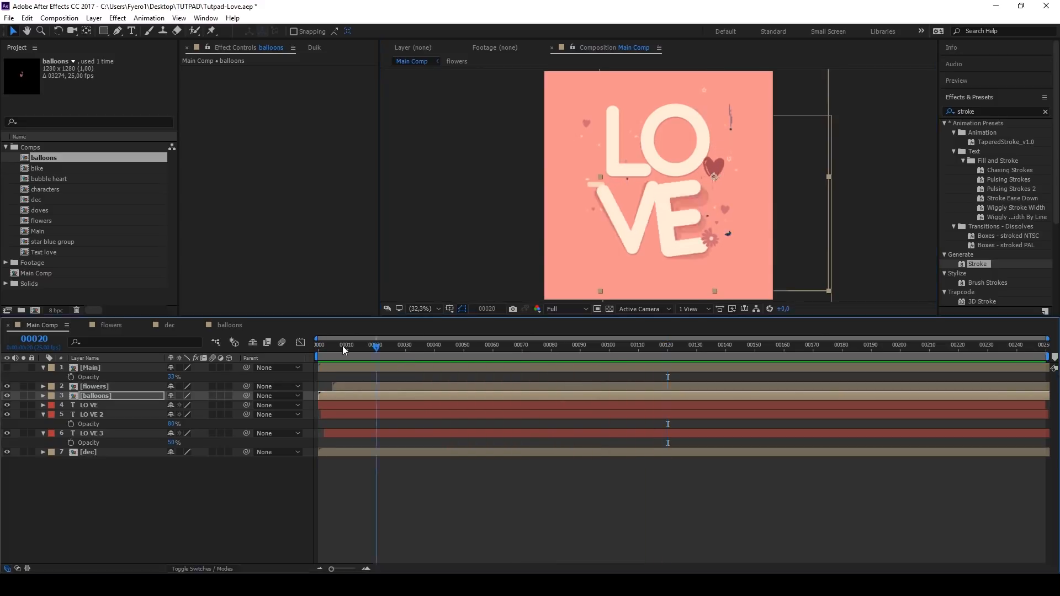
key(Home)
Step: Open the doves composition and animate dove 1's scale from 0% at frame 0 to 100% at frame 26
double_click(25, 210)
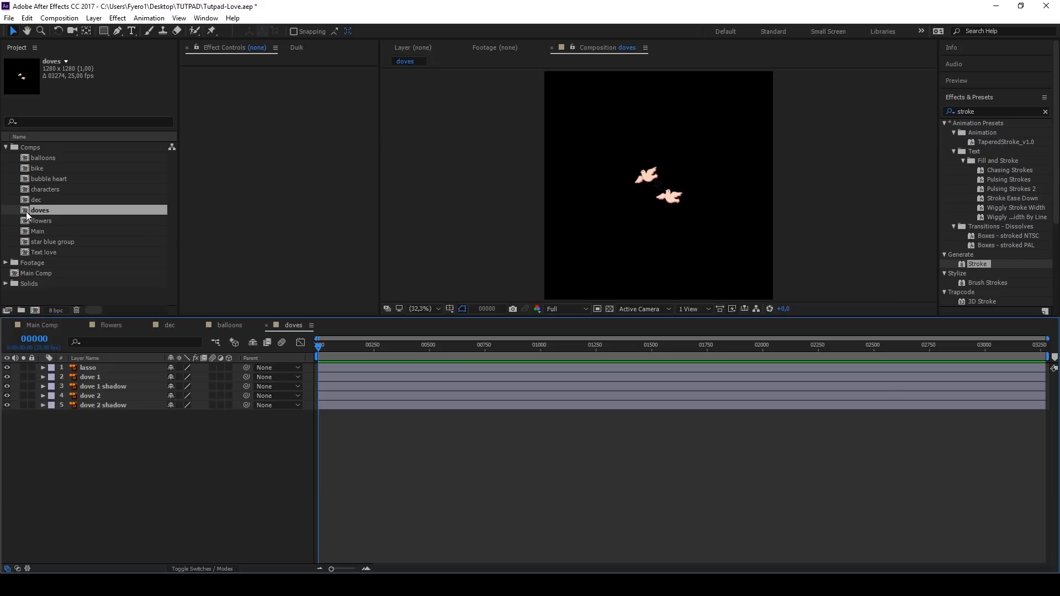
click(88, 377)
key(s)
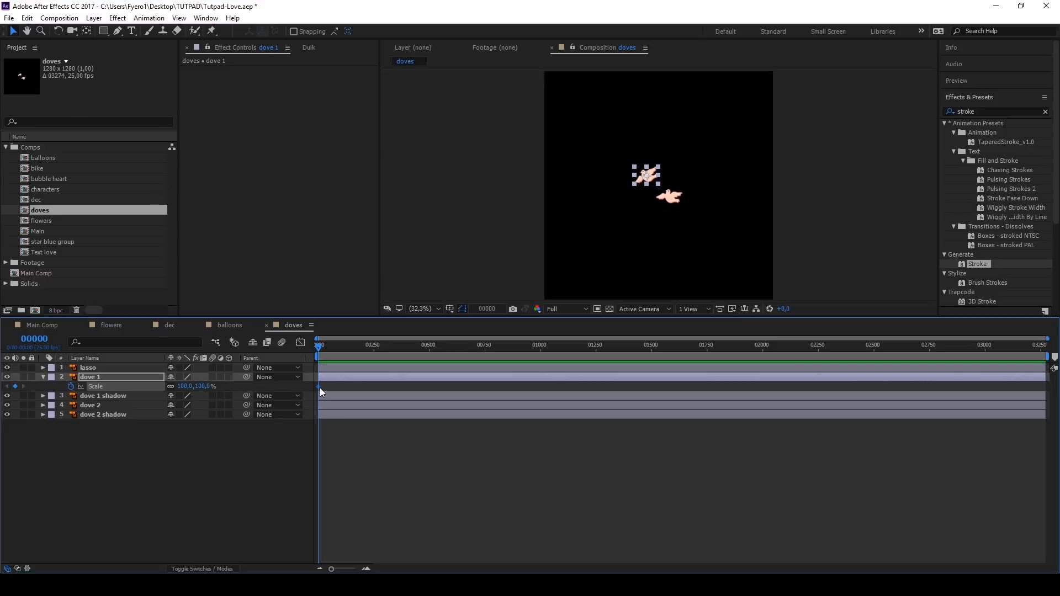
drag(319, 387, 328, 388)
scroll(314, 391, up, 3)
drag(394, 385, 366, 385)
click(206, 386)
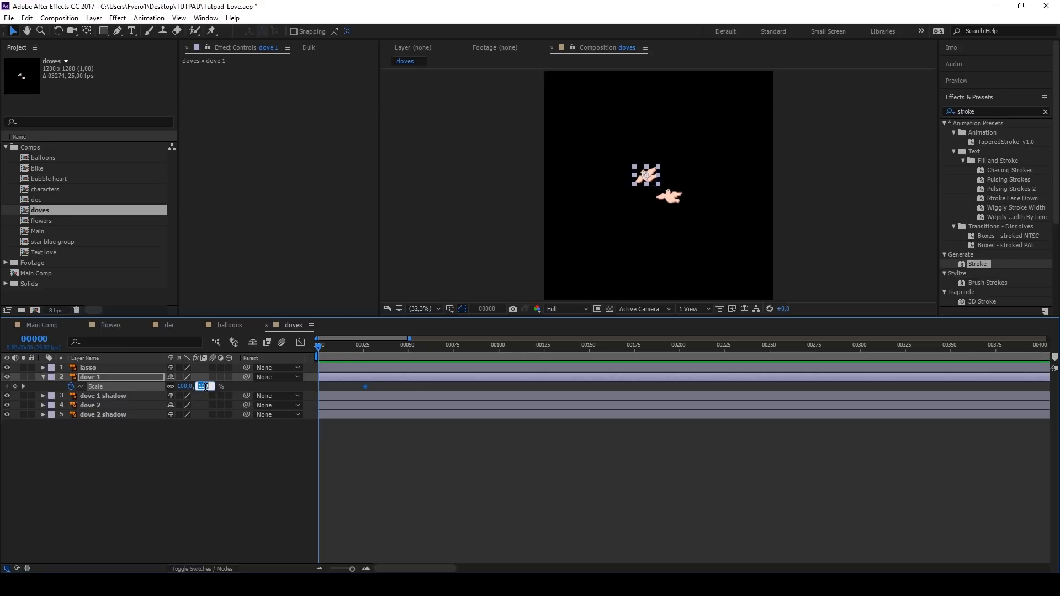
text(0)
key(Return)
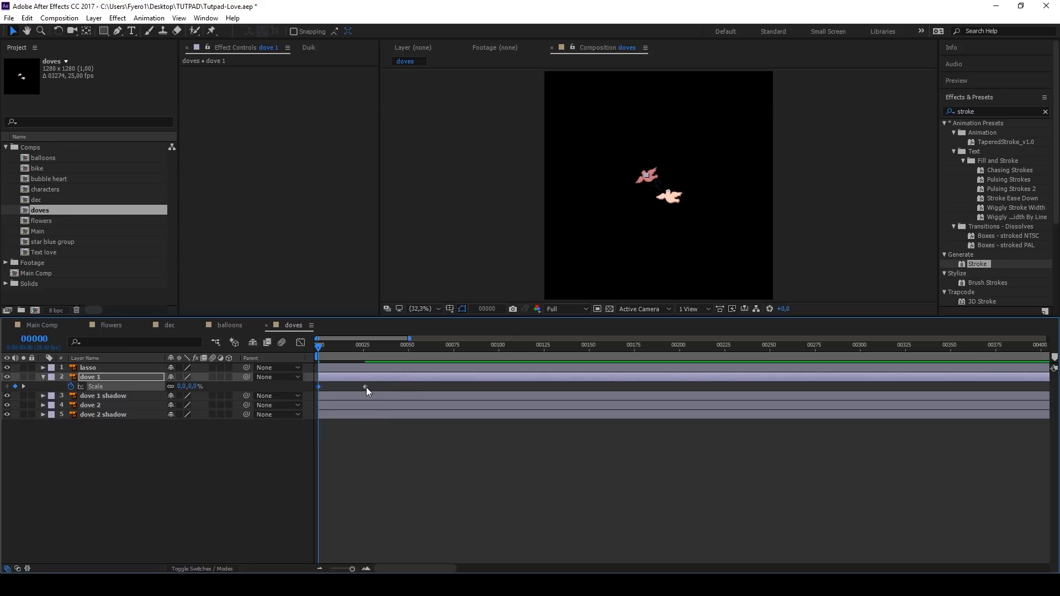
Step: Set the incoming and outgoing velocity influence of both dove 1 scale keyframes to 100% and preview the dove's appearance
key(ctrl+shift+k)
click(436, 308)
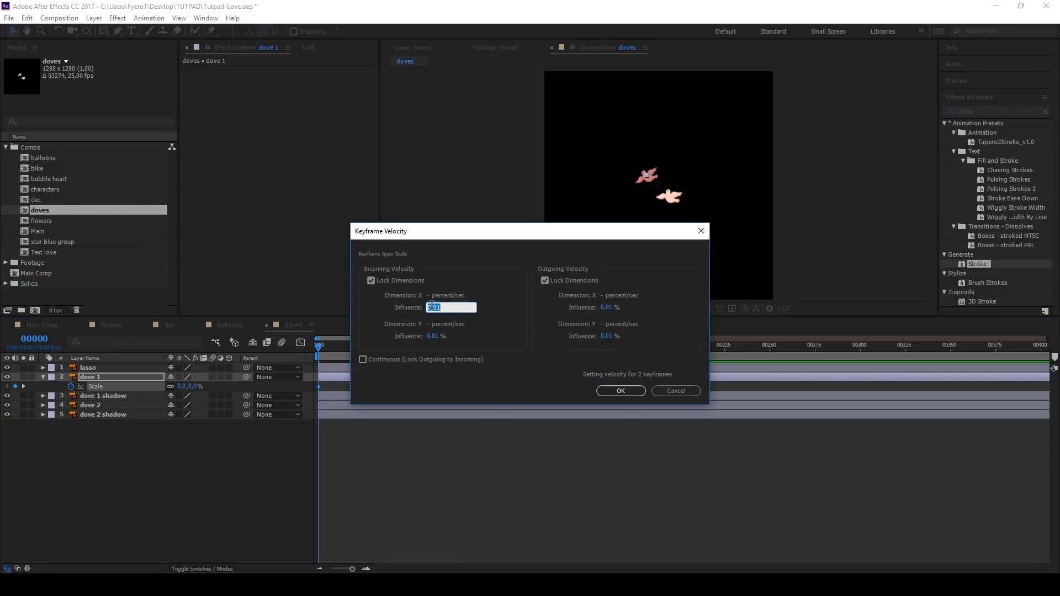
text(100)
key(Tab)
key(Tab)
key(Tab)
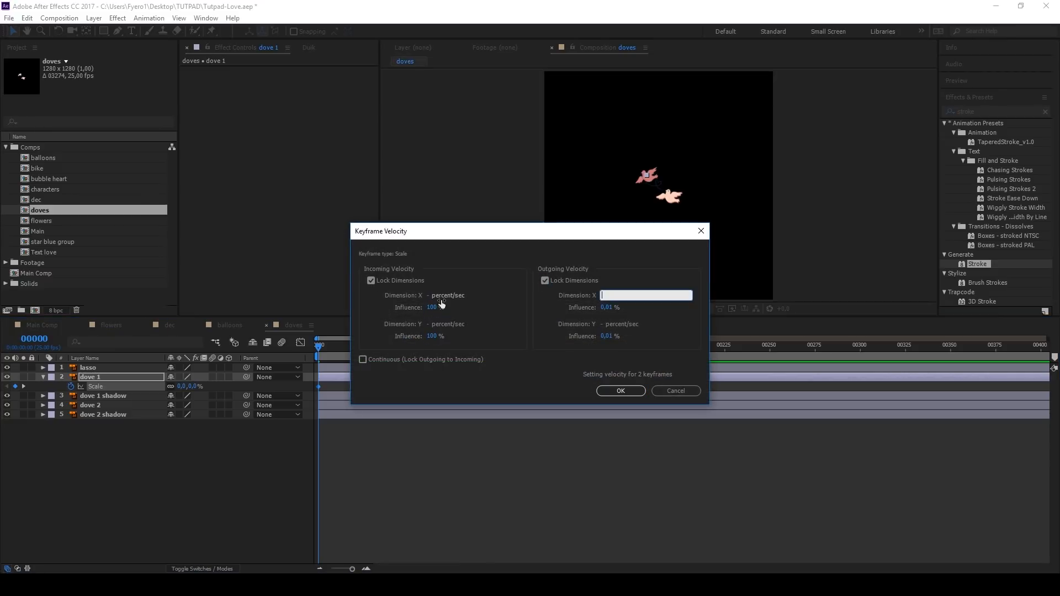
text(100)
key(Return)
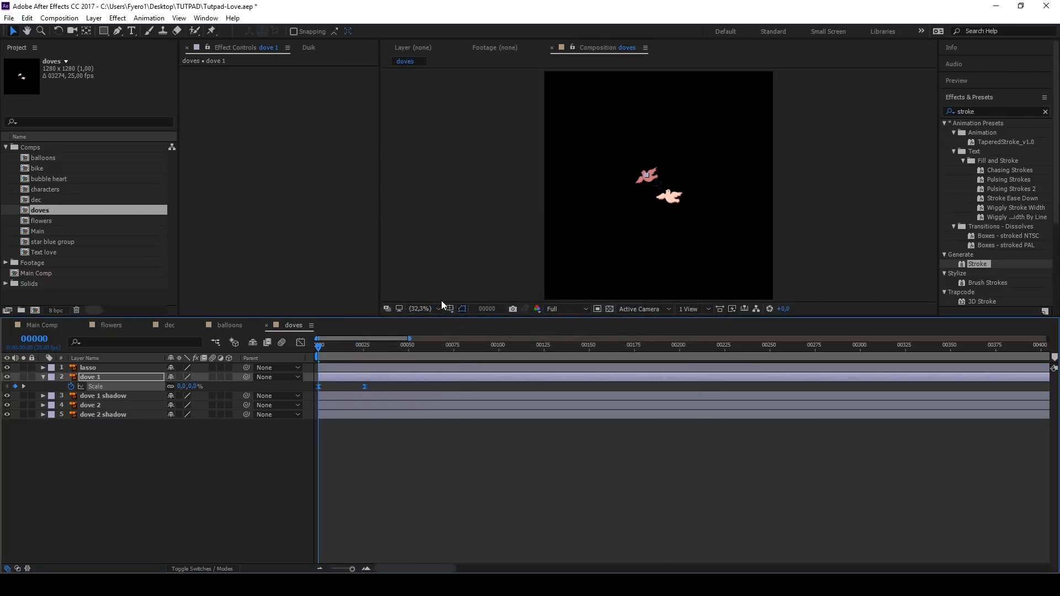
scroll(652, 183, up, 6)
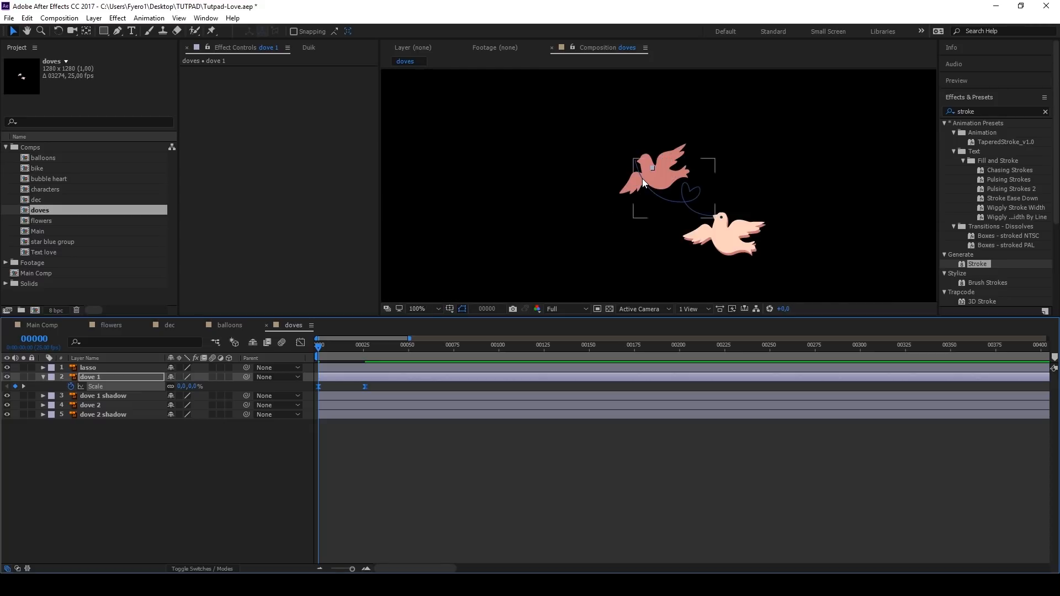
key(space)
key(space)
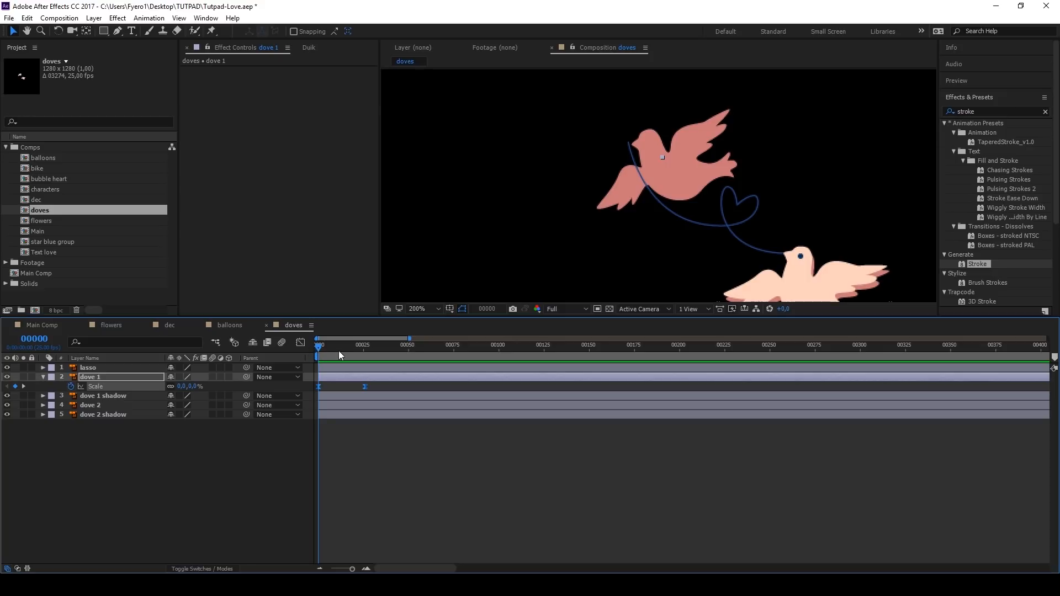
click(364, 349)
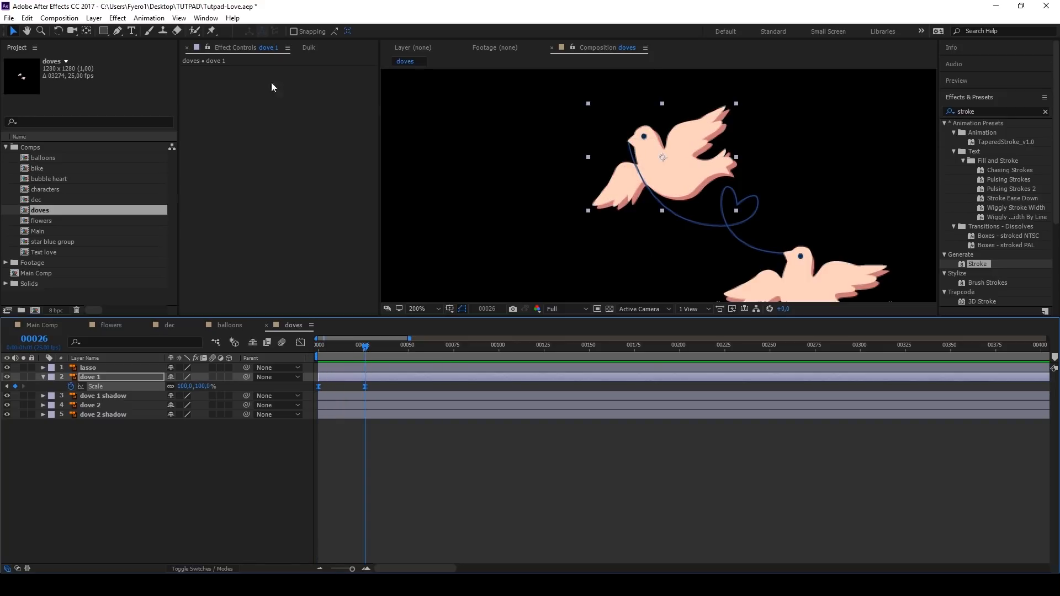
Step: Add six puppet pins to dove 1: on both wing tips, both wing bases, the beak and the tail
click(212, 31)
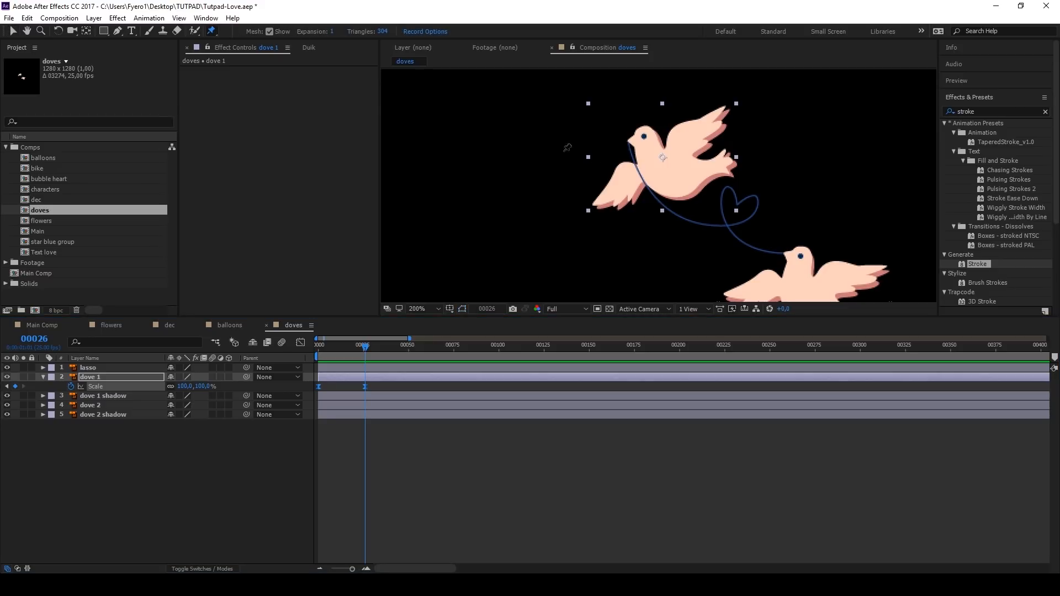
click(597, 202)
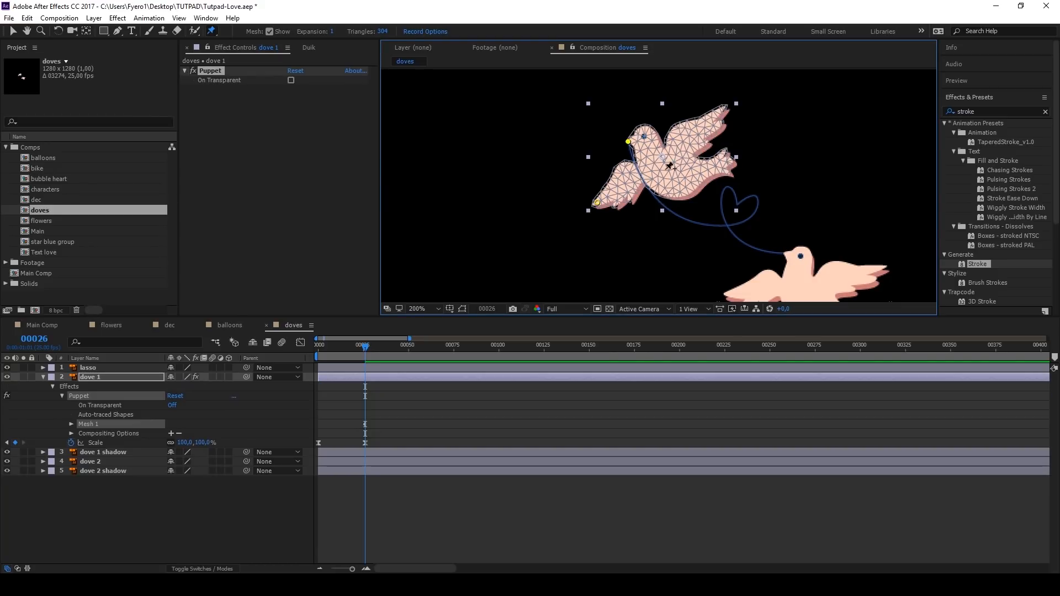
click(637, 164)
click(664, 148)
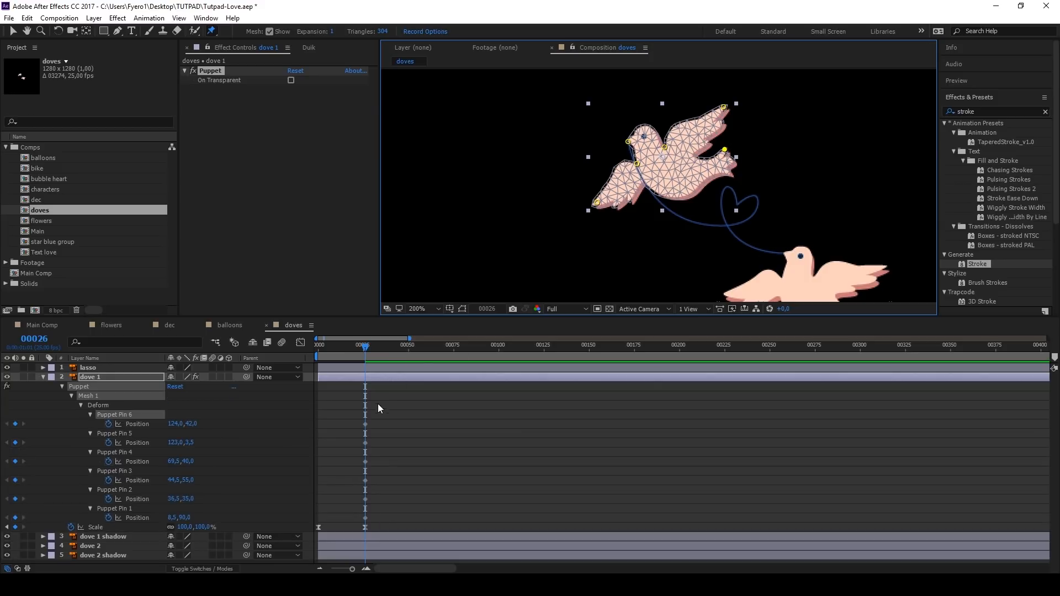
Step: At frame 51, pose dove 1's flap by lowering the wing-tip and tail pins and raising the beak pin slightly
key(u)
drag(383, 410, 361, 529)
drag(365, 347, 410, 353)
click(432, 401)
drag(598, 207, 609, 211)
drag(724, 107, 728, 125)
drag(630, 143, 626, 136)
drag(724, 150, 726, 157)
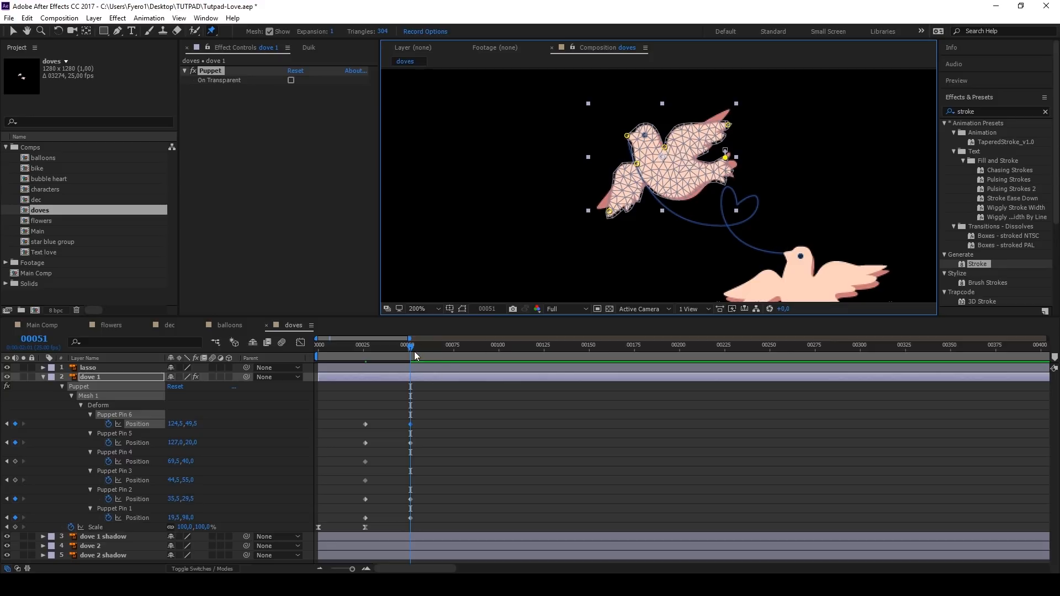
Step: Copy the frame 26 position keyframes of dove 1's Puppet Pins 1, 2, 5 and 6 to frame 68
drag(380, 417, 360, 447)
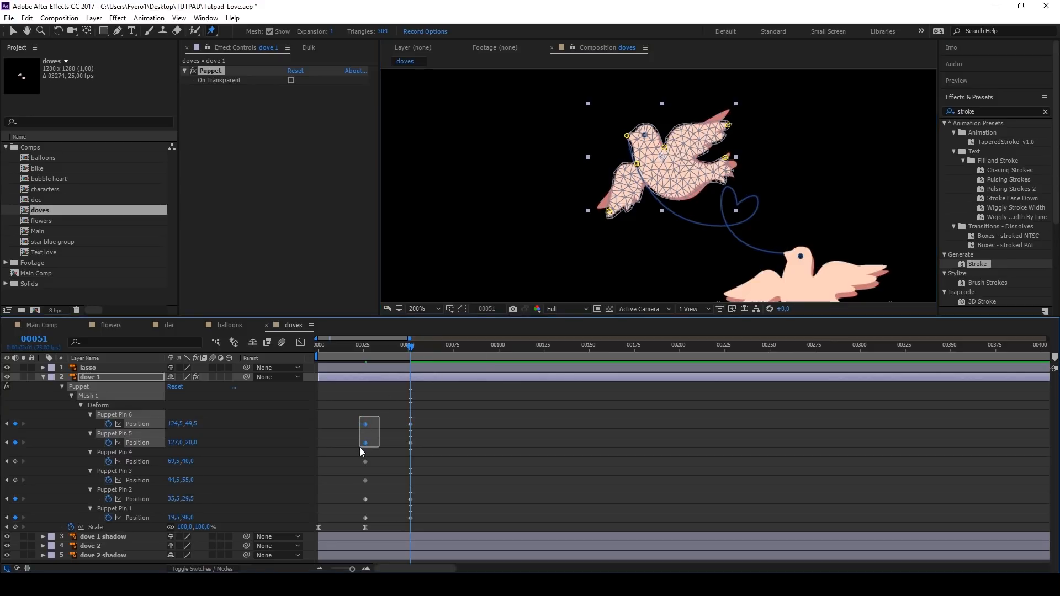
click(440, 346)
key(ctrl+v)
drag(378, 496, 359, 516)
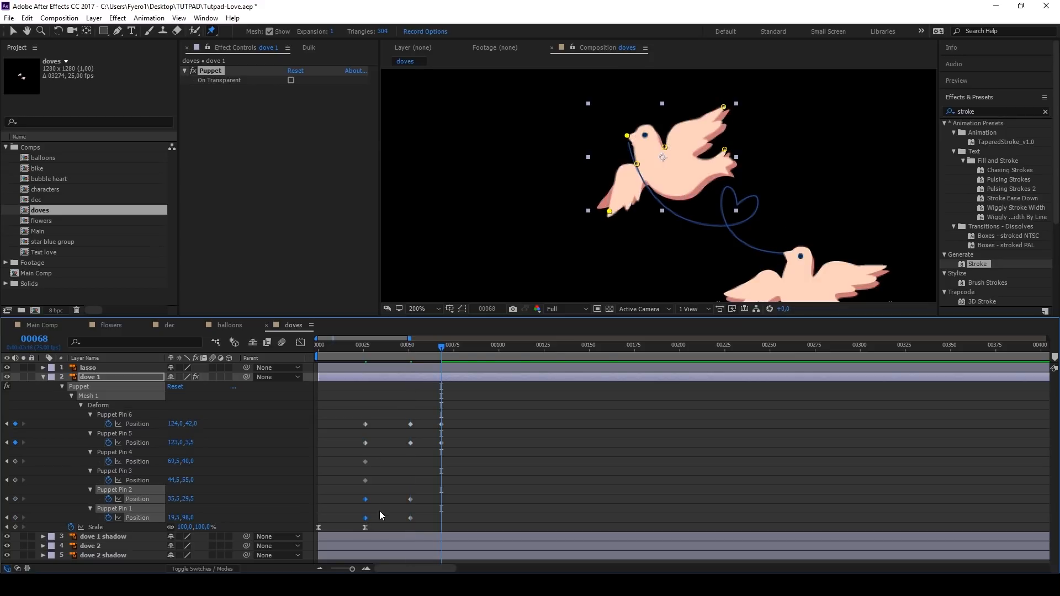
key(ctrl+v)
Step: Apply Easy Ease to all position keyframes of dove 1's Puppet Pins 1, 2, 5 and 6
drag(456, 418, 359, 447)
drag(457, 498, 365, 522)
right_click(366, 519)
mouse_move(420, 510)
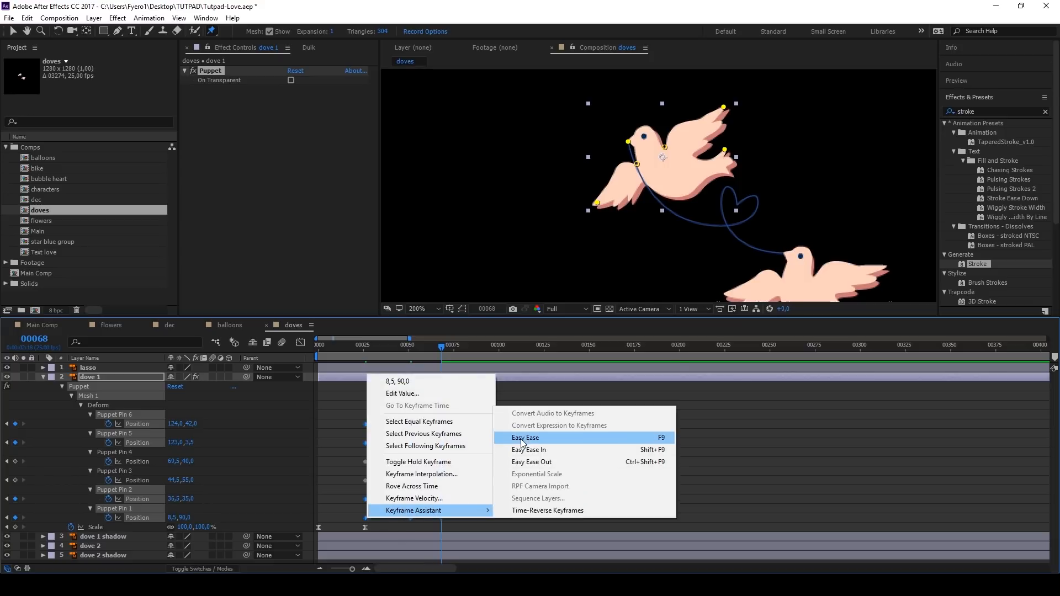
click(522, 438)
Step: Add the expression loopOut() to the positions of dove 1's Puppet Pins 1, 2, 5 and 6, and preview the flapping from frame 26
alt+click(109, 423)
text(loopOut())
key(ctrl+a)
key(ctrl+c)
alt+click(109, 452)
key(ctrl+v)
alt+click(109, 517)
key(ctrl+v)
alt+click(110, 547)
key(ctrl+v)
click(365, 346)
key(space)
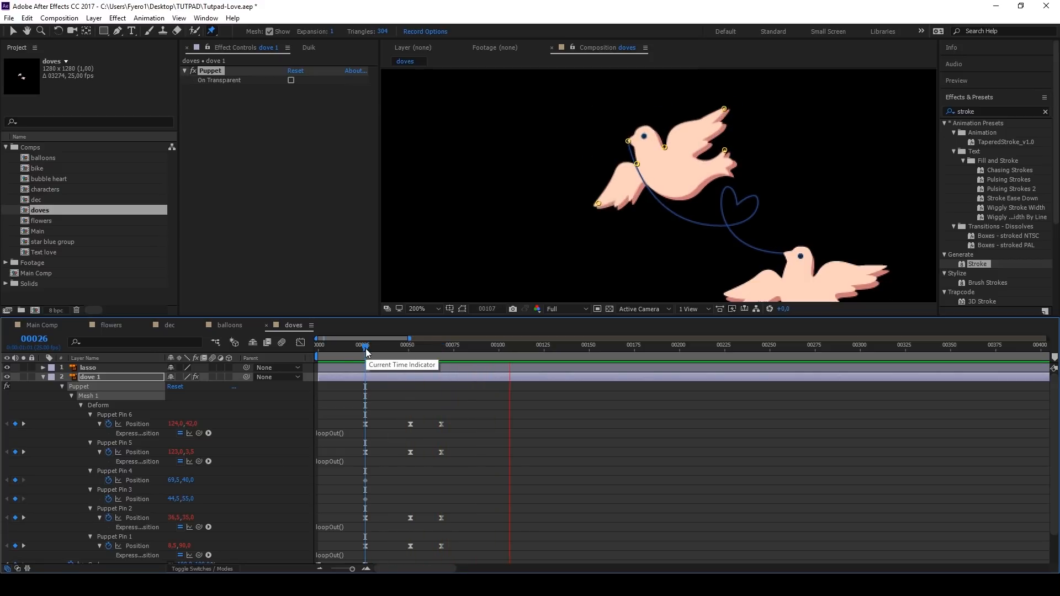
key(space)
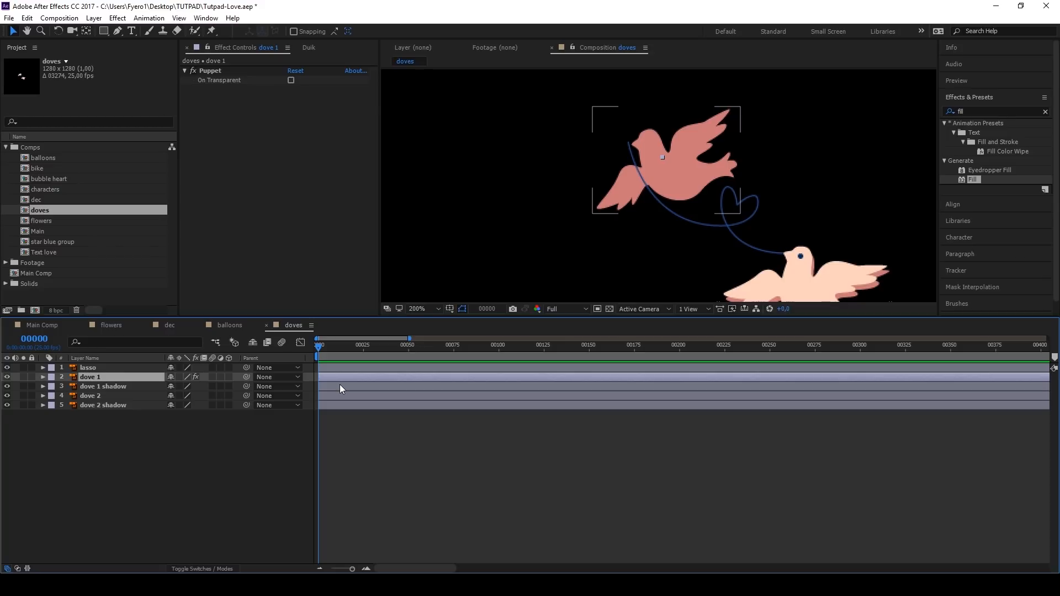
Step: Duplicate dove 1, parent the duplicate to dove 1 and place it directly below that layer
key(ctrl+d)
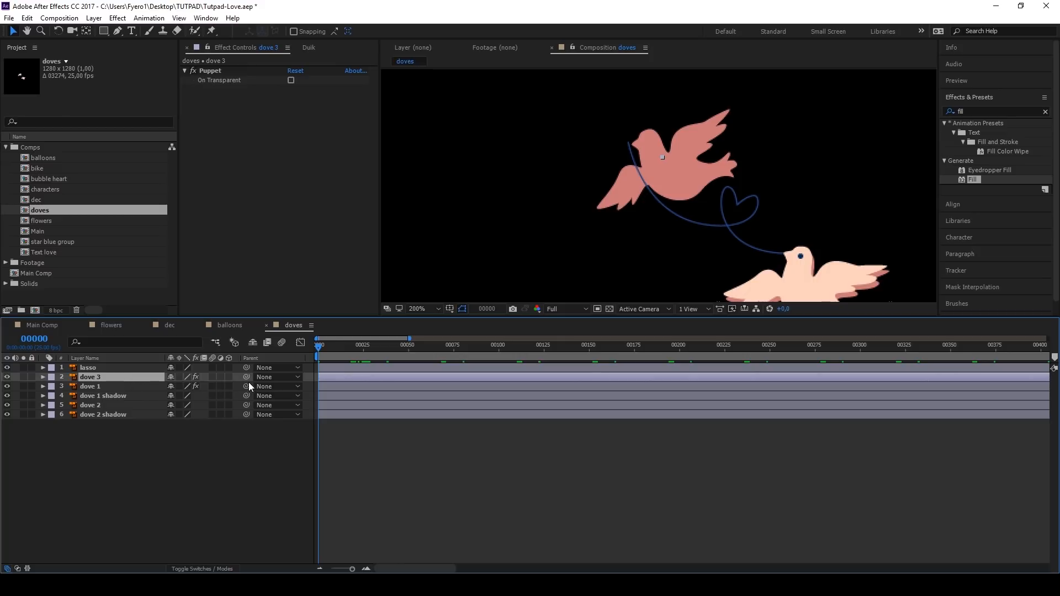
drag(246, 377, 128, 387)
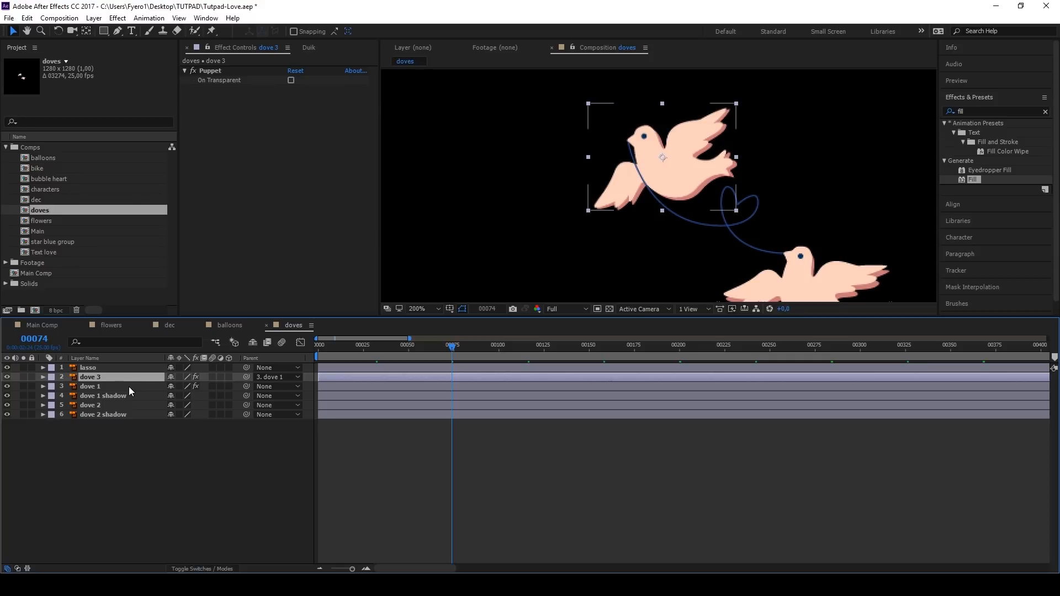
drag(130, 376, 128, 388)
Step: Apply a Fill effect to dove 3 and sample its color from the upper dove's darker shadow
drag(972, 180, 131, 388)
click(131, 388)
click(309, 117)
click(639, 192)
Step: Offset dove 3 slightly as the upper dove's shadow, hide the dove 1 shadow layer, and preview the animation
click(123, 388)
drag(663, 162, 667, 163)
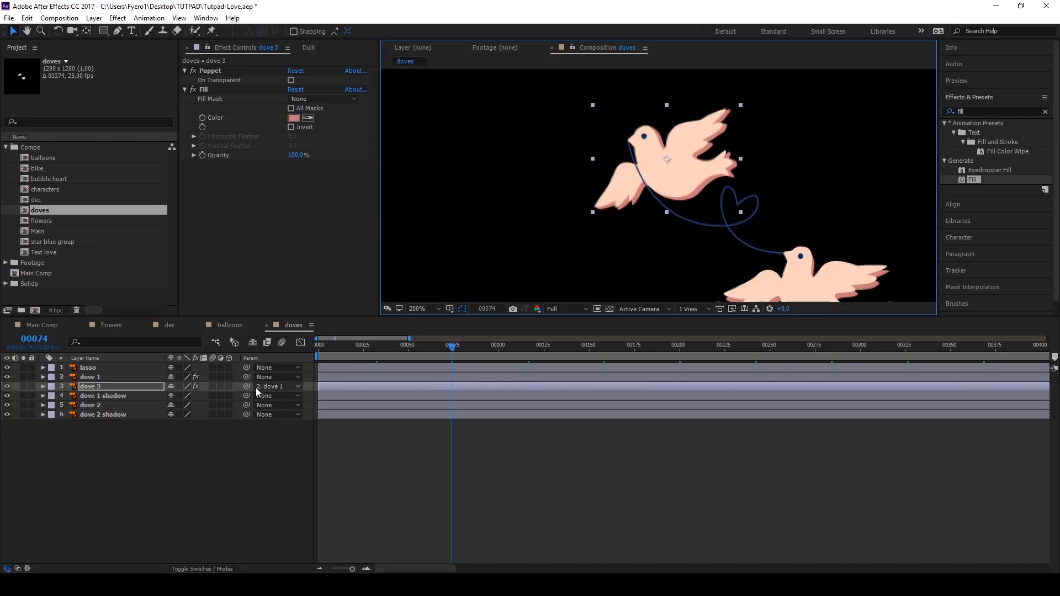
click(7, 395)
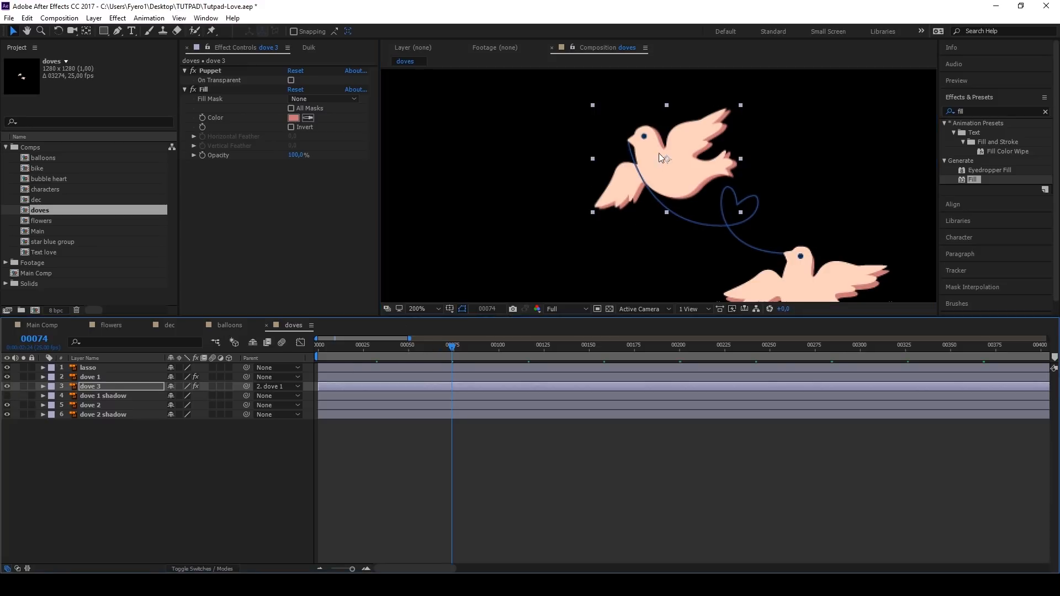
drag(668, 160, 666, 162)
drag(452, 347, 322, 347)
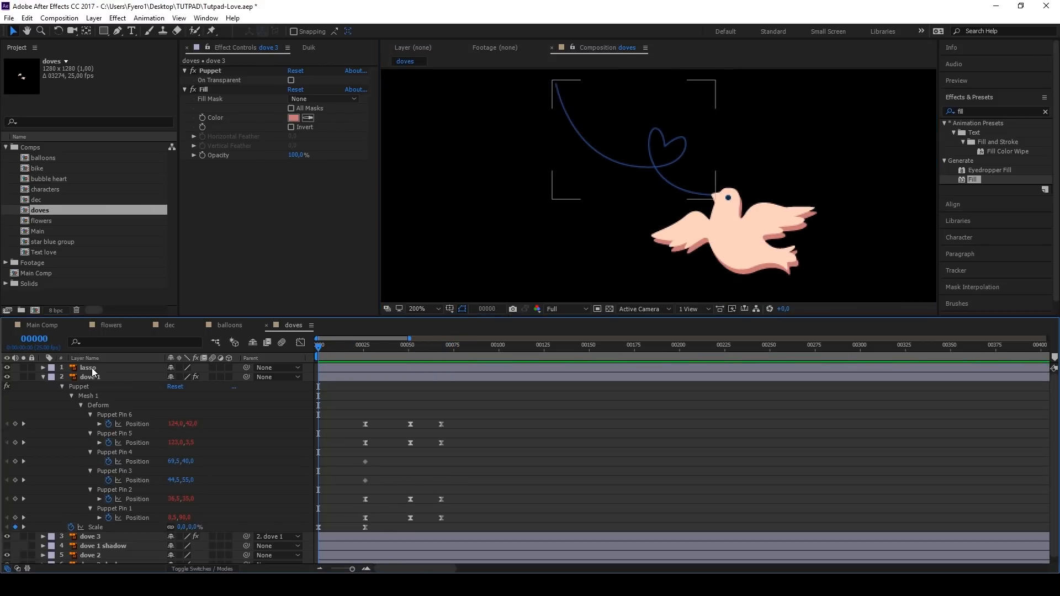
Step: Add puppet pins to the lasso layer at both ends of the line, one at each dove's beak
click(92, 370)
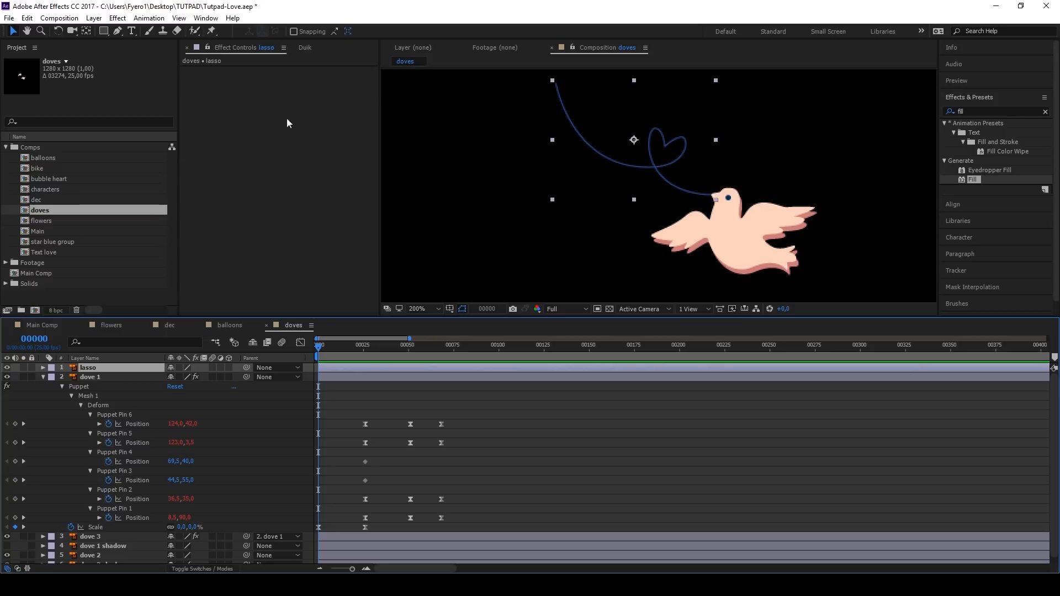
click(212, 32)
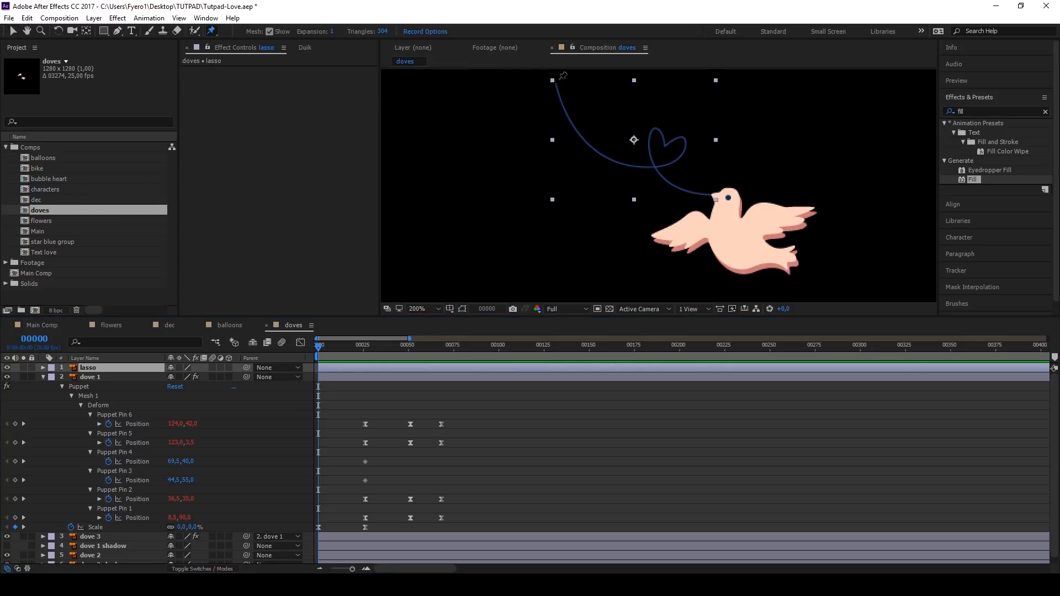
scroll(563, 75, up, 3)
scroll(551, 87, down, 3)
click(547, 90)
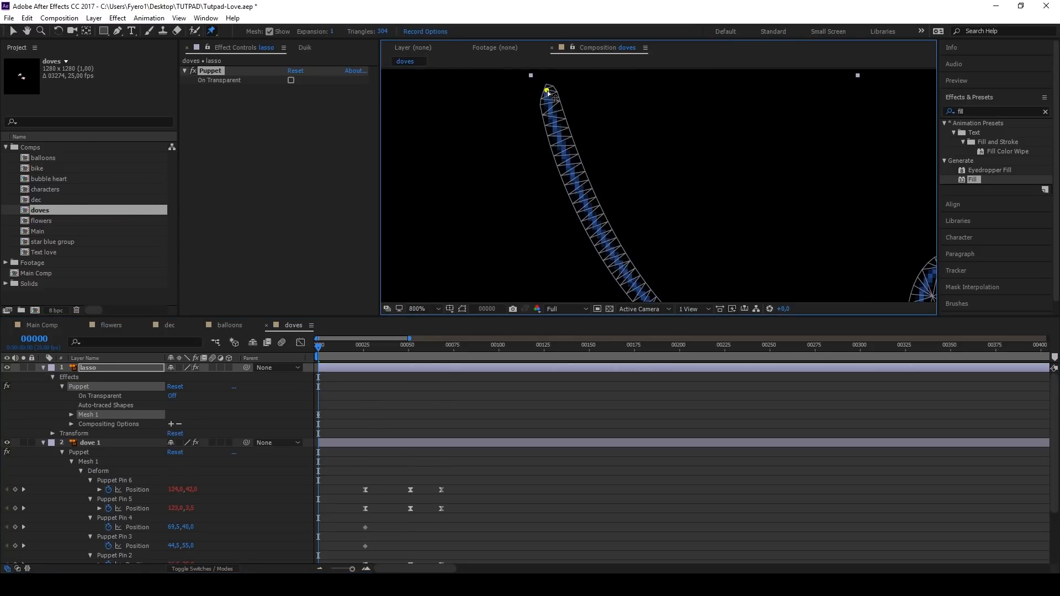
scroll(712, 211, up, 4)
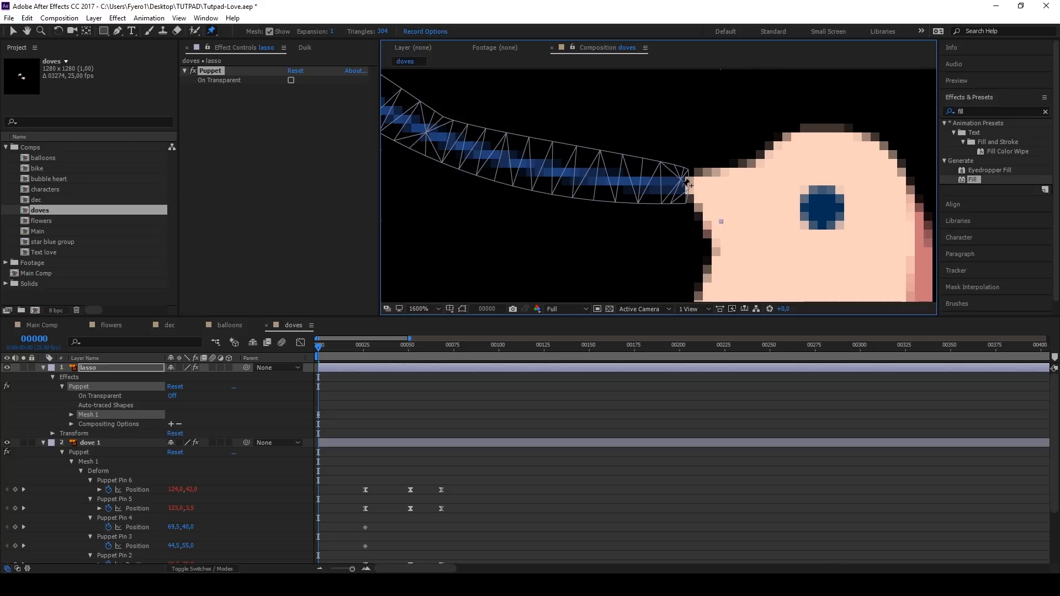
scroll(680, 189, down, 4)
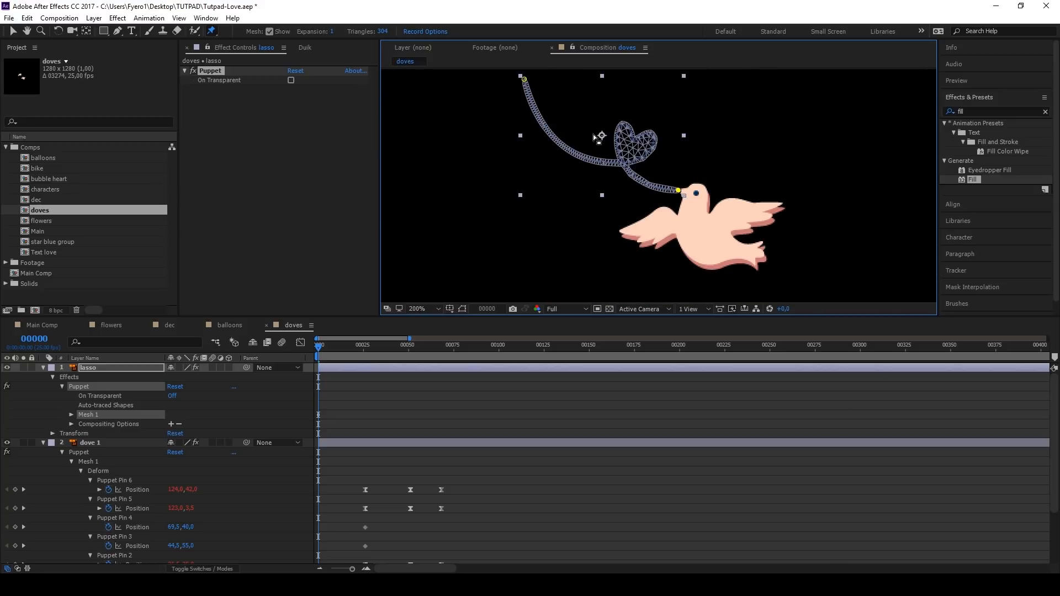
Step: Key the lasso's Puppet Pin 1 position at frame 26, and raise the pin to the upper dove's beak at frame 51
key(u)
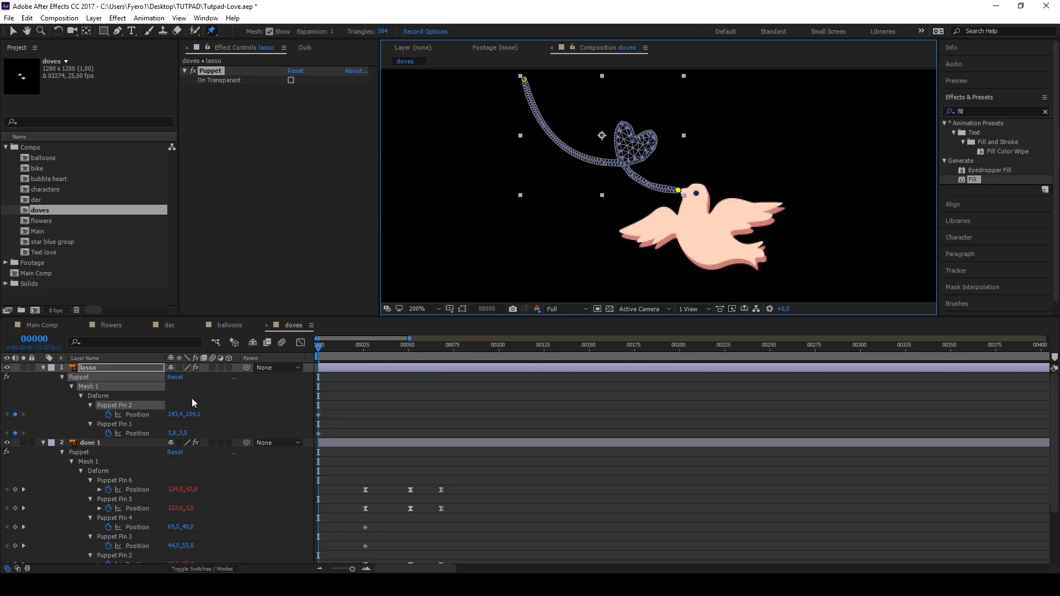
click(364, 349)
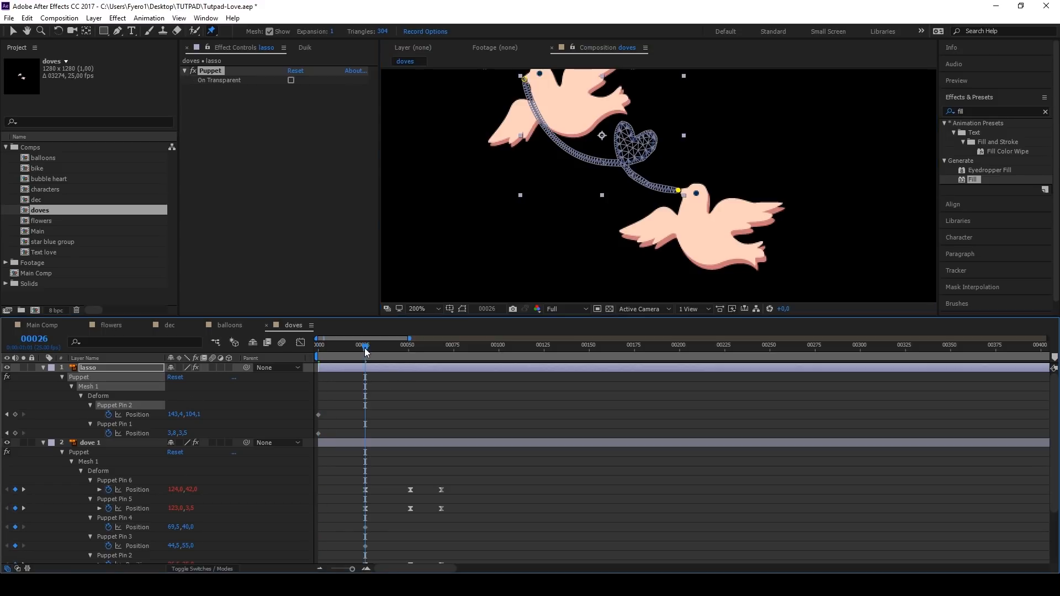
click(13, 415)
click(15, 433)
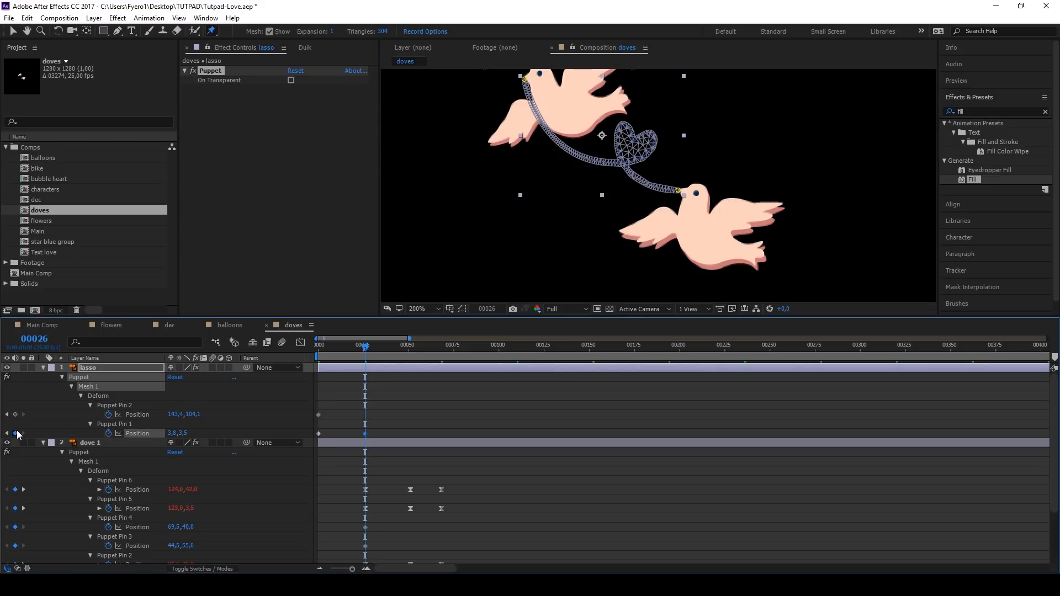
click(410, 349)
scroll(526, 73, up, 3)
drag(515, 123, 501, 71)
scroll(508, 115, down, 1)
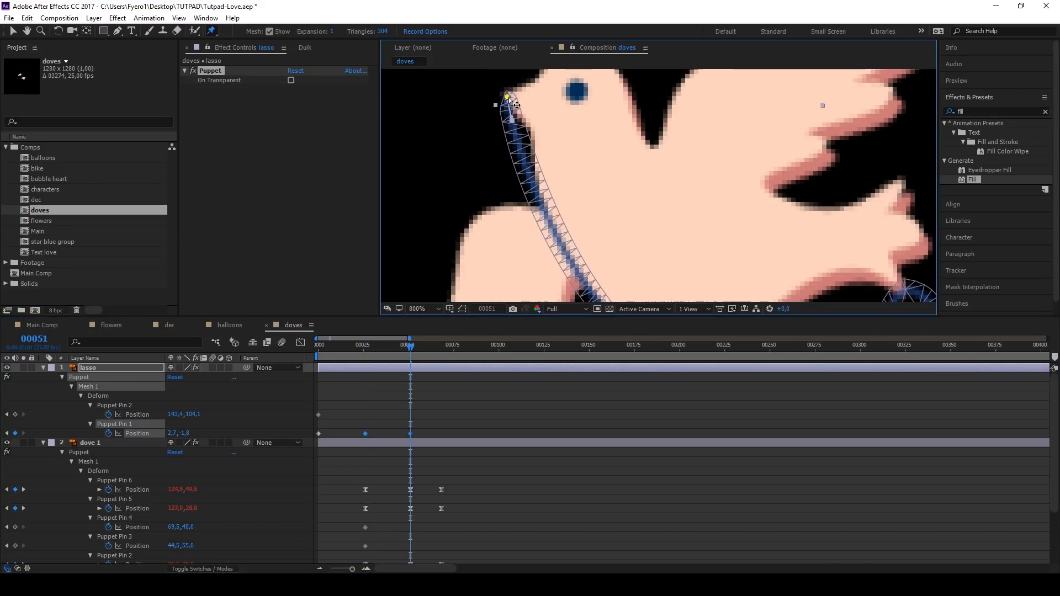
Step: Copy the lasso Puppet Pin 1 keyframe from frame 26 to frame 68, and apply Easy Ease to the pin's keyframes
click(440, 348)
key(ctrl+c)
key(ctrl+v)
drag(452, 424, 365, 434)
right_click(365, 434)
mouse_move(417, 427)
click(524, 451)
Step: Add the expression loopOut() to the lasso's Puppet Pin 1 position and remove its keyframe at frame 0
alt+click(109, 434)
text(loopOut())
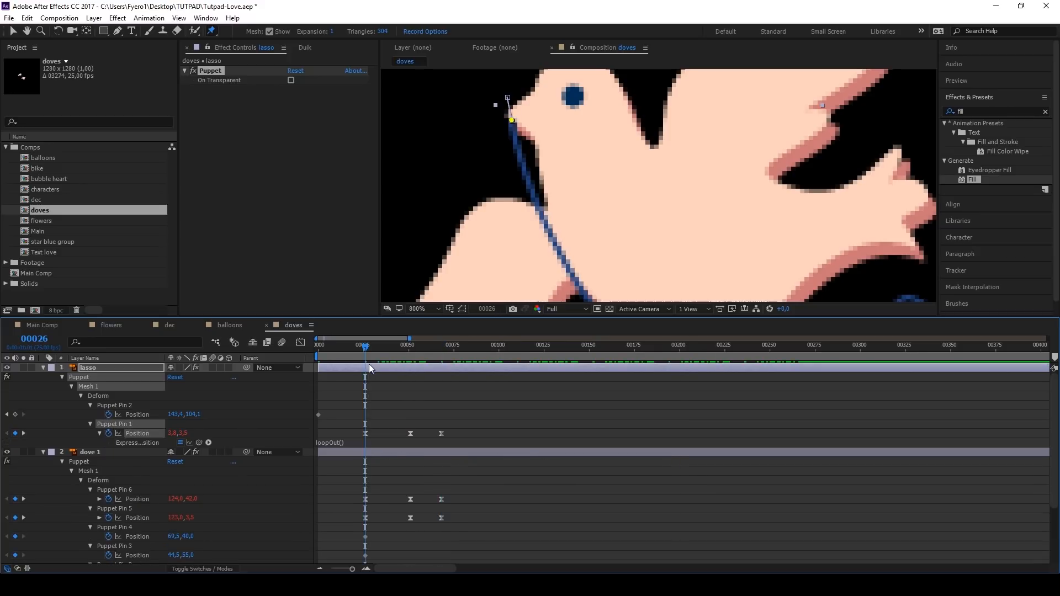
Step: Preview from frame 26 how the lasso's end follows the upper dove's beak
key(space)
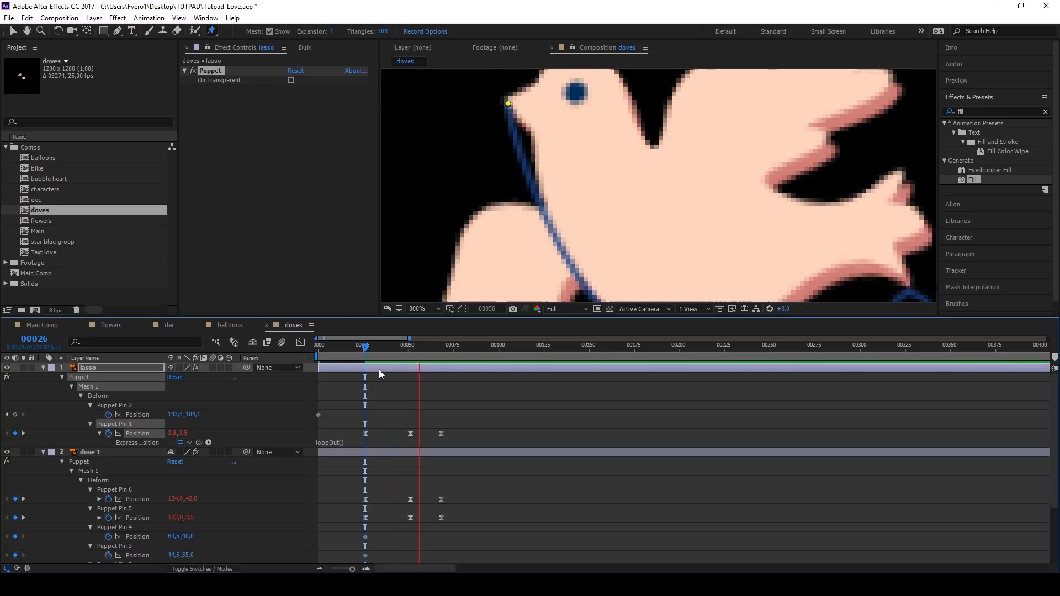
key(space)
click(365, 349)
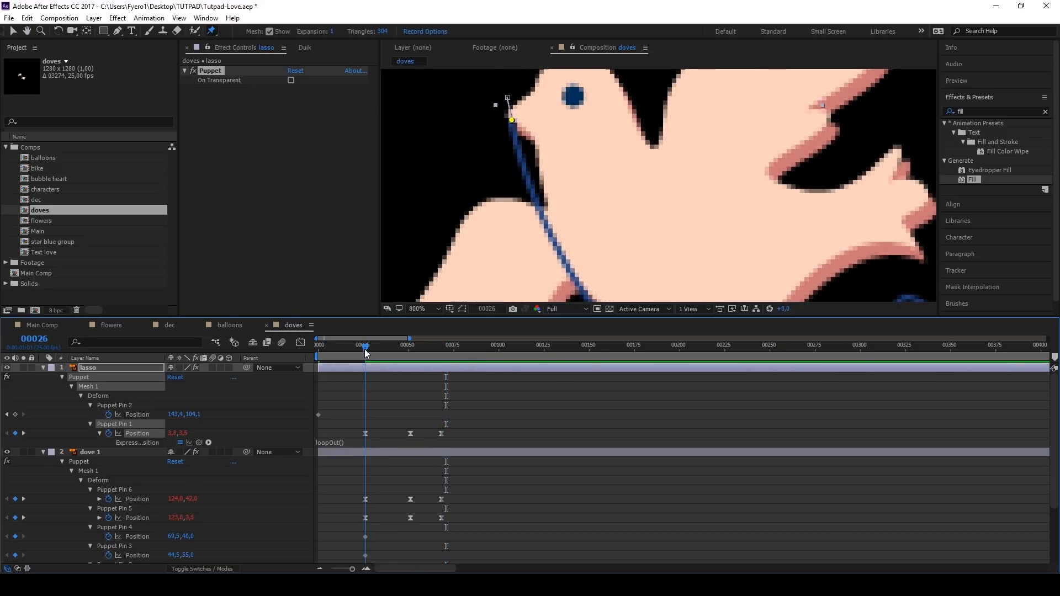
key(space)
key(space)
click(365, 349)
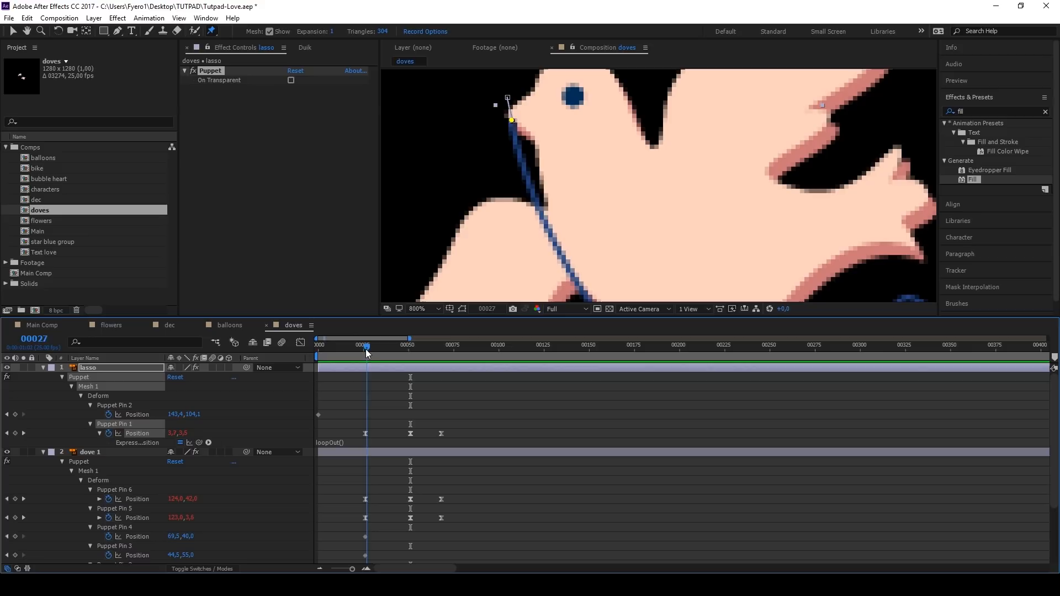
scroll(434, 269, down, 5)
scroll(472, 282, up, 1)
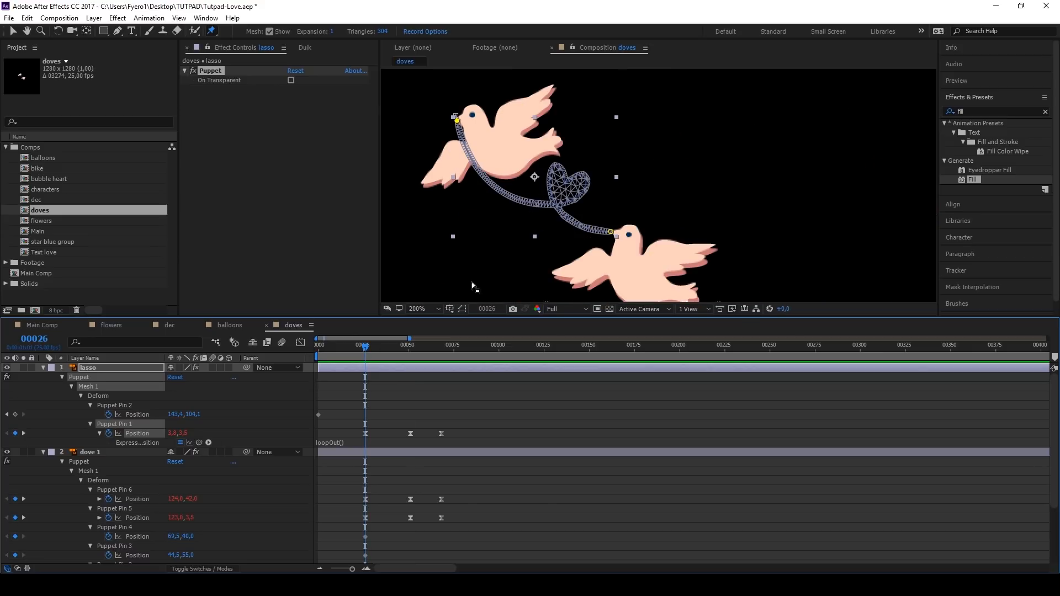
Step: Collapse all layers, duplicate dove 1 and dove 3, and move the duplicates below the dove 1 shadow layer
key(ctrl+a)
key(ctrl+grave)
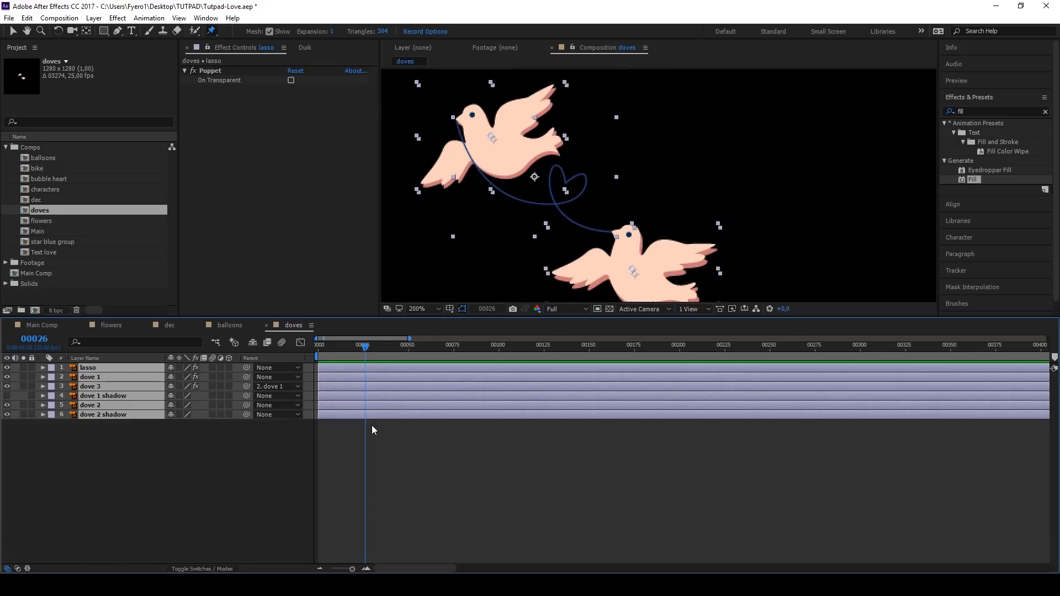
click(372, 425)
click(91, 377)
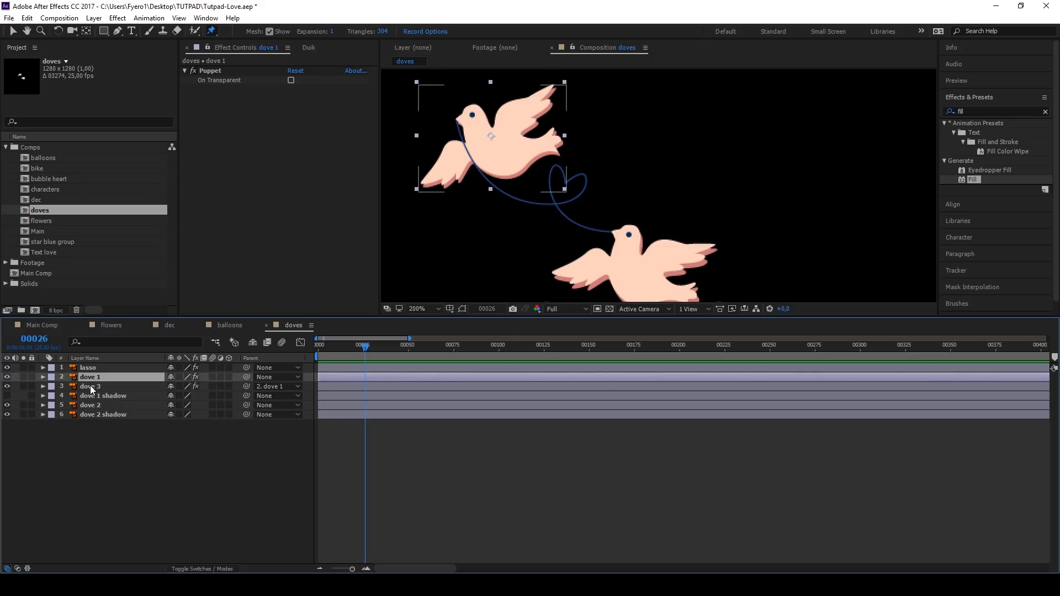
ctrl+click(91, 385)
key(ctrl+d)
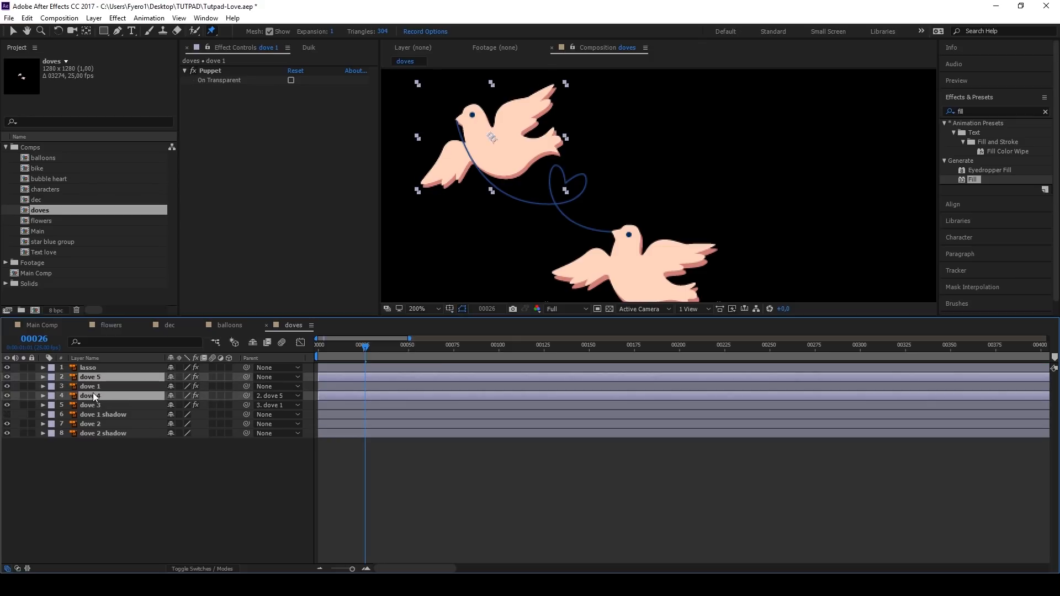
drag(94, 396, 99, 418)
Step: Move dove 5 over the lower dove and set its rotation to 25.9°
click(101, 396)
click(101, 405)
key(v)
drag(511, 164, 656, 290)
key(r)
drag(185, 415, 180, 416)
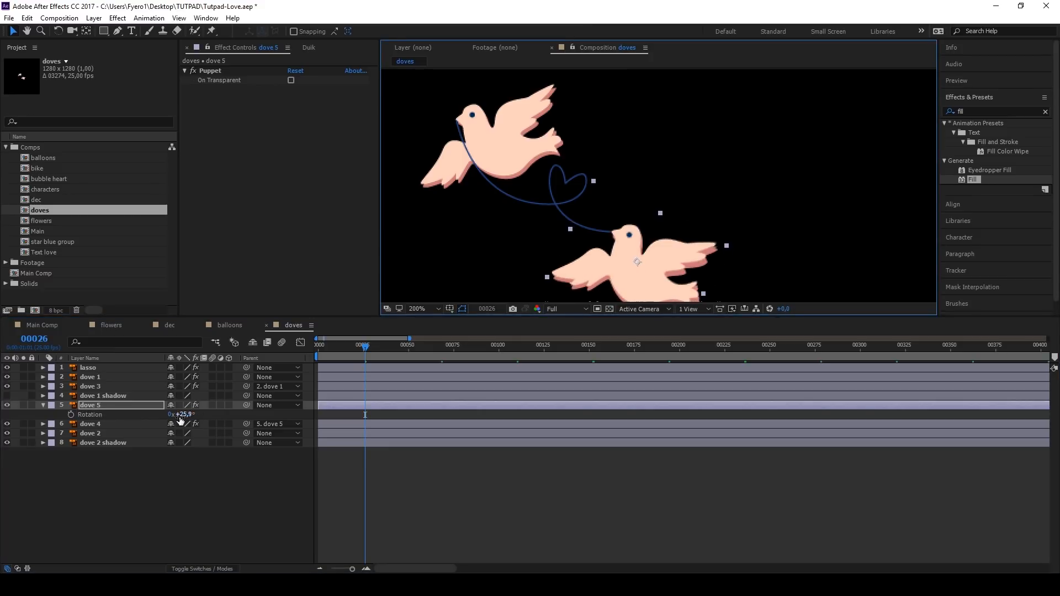
Step: Reveal the keyframes of lasso, dove 5 and dove 4, and offset the two dove layers about 2 frames later
click(94, 370)
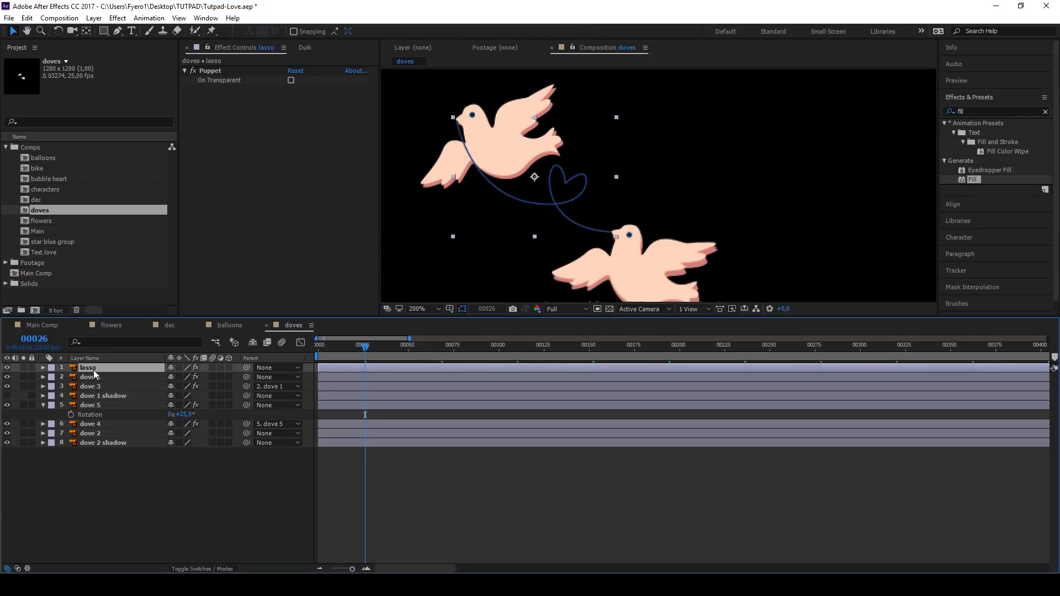
key(u)
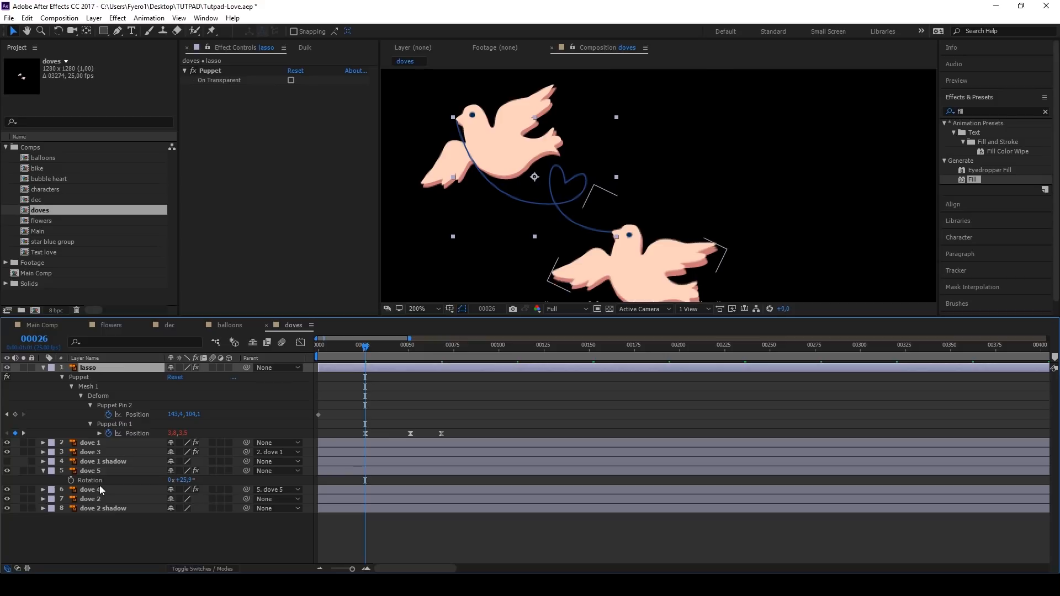
click(105, 473)
ctrl+click(108, 489)
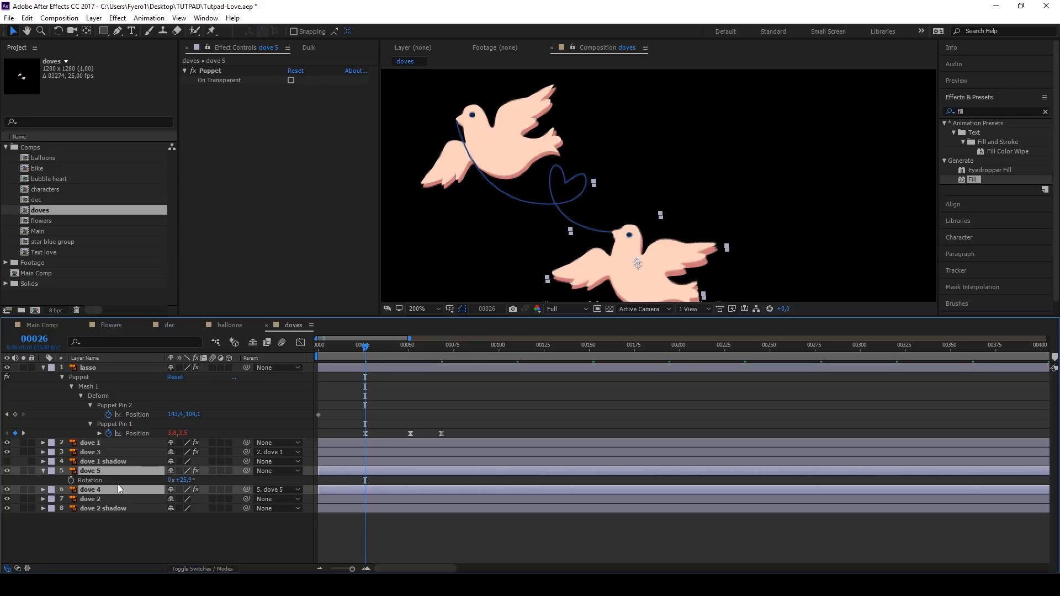
drag(354, 471, 358, 471)
key(u)
Step: Key the lasso's Puppet Pin 2 position in line with dove 5's three pin keyframes
click(15, 415)
drag(365, 347, 414, 348)
drag(413, 347, 444, 348)
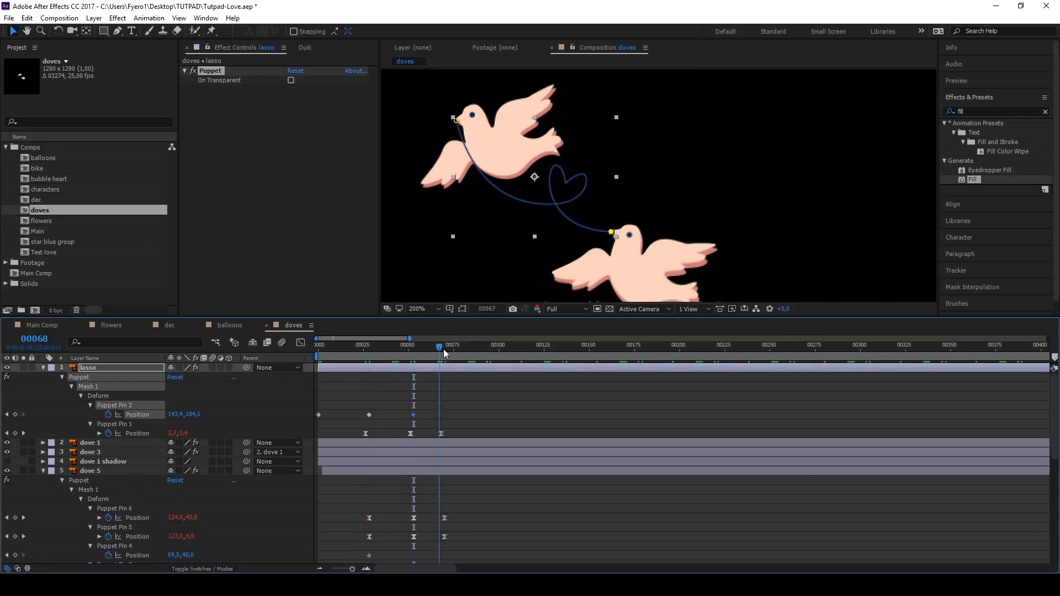
click(15, 415)
Step: Move the lasso's Puppet Pin 2 to the lower dove's beak at frame 53 and apply Easy Ease to its three keyframes
scroll(611, 229, up, 3)
drag(612, 194, 636, 156)
drag(454, 411, 362, 418)
right_click(369, 414)
click(547, 486)
scroll(629, 222, down, 4)
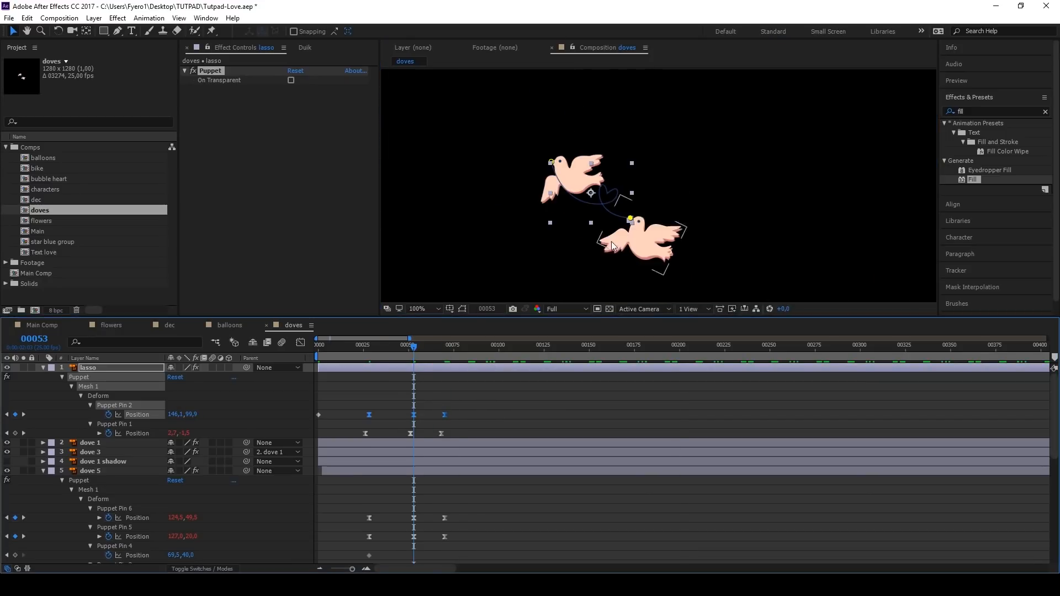
Step: Hide the original dove 2 and dove 2 shadow layers and preview the dove animation from frame 0
drag(414, 348, 406, 347)
scroll(13, 547, down, 8)
drag(7, 549, 7, 559)
scroll(345, 442, up, 3)
drag(407, 347, 318, 347)
key(space)
key(space)
scroll(412, 436, down, 3)
click(365, 347)
key(space)
key(space)
Step: Move the Puppet Pin 1, 2, 5 and 6 keyframes of dove 5 and dove 4 to the timeline start and preview
mouse_move(467, 435)
mouse_down()
mouse_move(398, 452)
mouse_move(361, 536)
mouse_up()
scroll(419, 470, up, 7)
scroll(379, 443, down, 7)
mouse_move(460, 409)
mouse_down()
mouse_move(362, 422)
mouse_move(338, 442)
mouse_up()
scroll(385, 440, up, 7)
scroll(384, 438, down, 5)
drag(399, 488, 318, 495)
click(319, 348)
key(space)
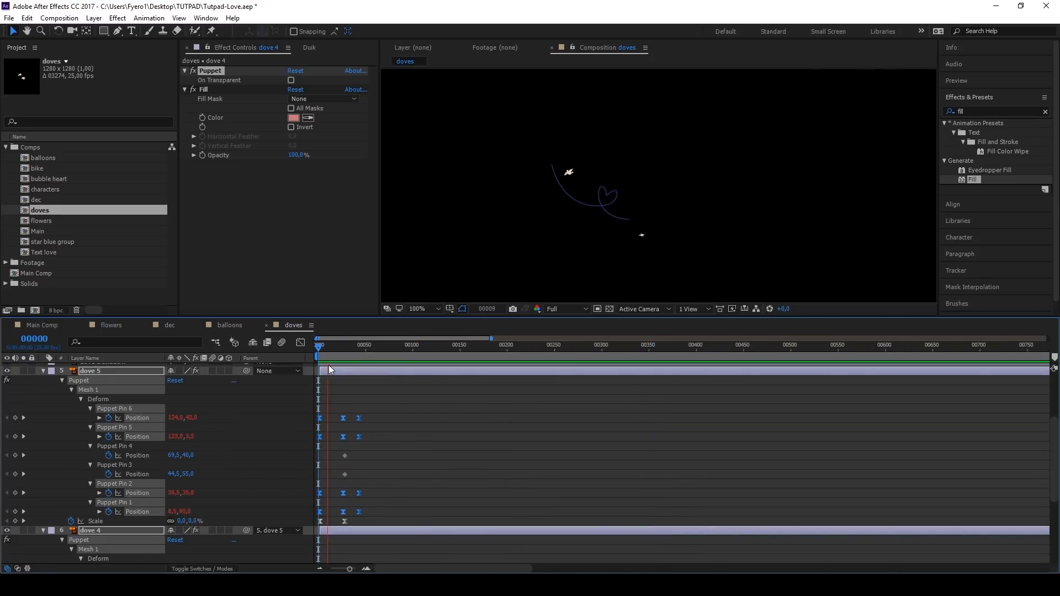
key(space)
Step: Shift the lasso's Puppet Pin 2 keyframes to the timeline start to match the lower dove, and preview
scroll(626, 221, up, 4)
mouse_move(356, 354)
mouse_down()
mouse_move(322, 359)
mouse_move(341, 360)
mouse_up()
scroll(331, 423, up, 4)
click(321, 429)
scroll(321, 429, up, 1)
click(319, 354)
key(space)
Step: Add the expression loopOut() to the lasso's Puppet Pin 2 position and preview the loop
key(space)
alt+click(109, 415)
text(loopOut())
click(316, 350)
key(space)
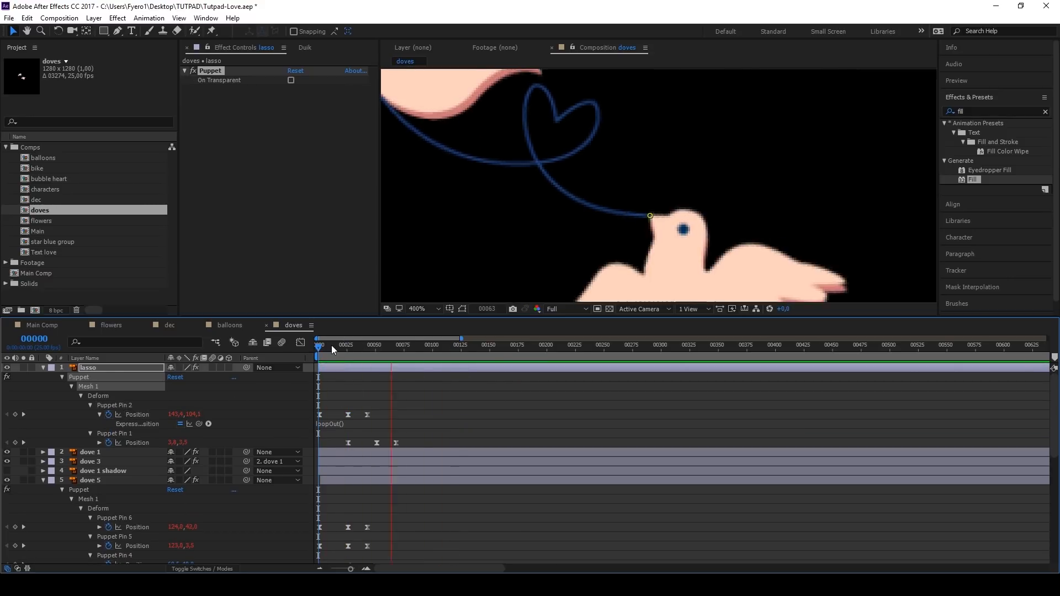
Step: Move the lasso layer's anchor point to the notch of its heart
click(95, 369)
key(y)
drag(491, 114, 554, 127)
Step: Animate the lasso's scale and opacity from 0 at frame 0 to 100% at about frame 26
key(s)
click(71, 378)
key(t)
click(71, 378)
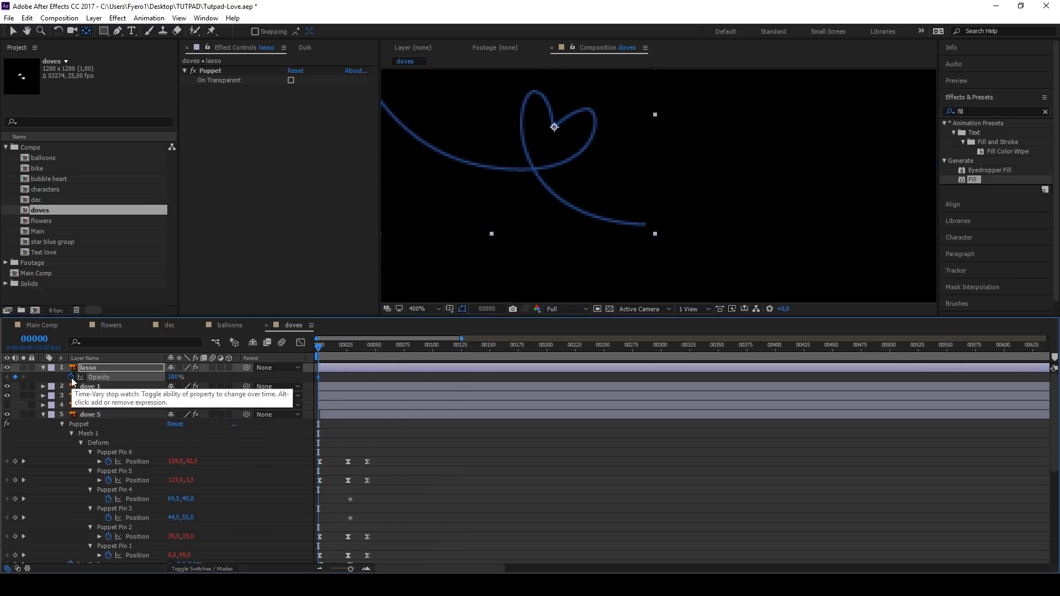
key(u)
key(k)
key(k)
click(16, 443)
click(312, 355)
click(185, 443)
text(0)
click(173, 453)
text(0)
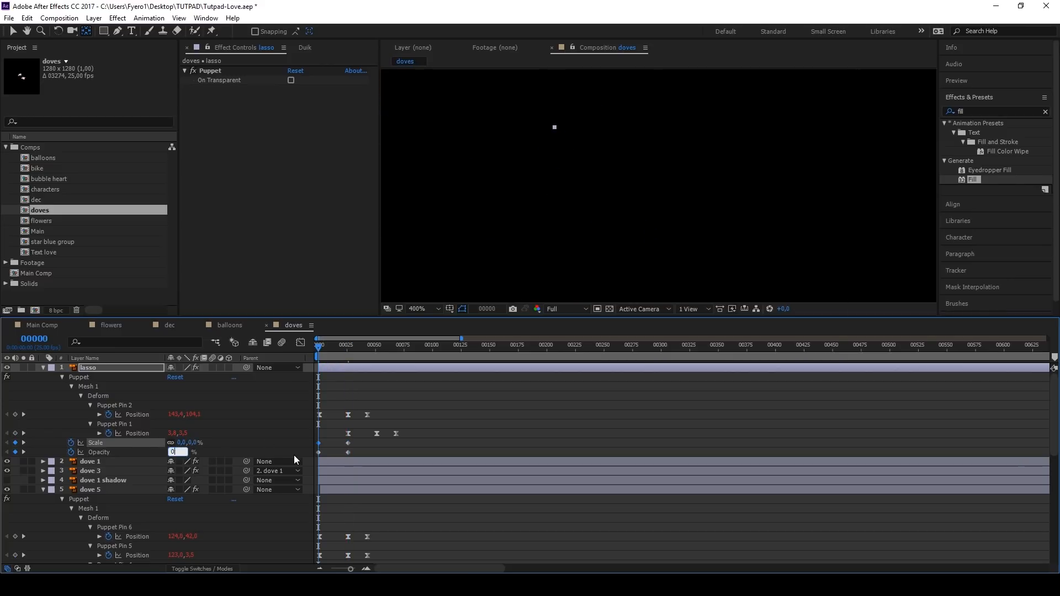
Step: Ease the lasso's scale and opacity keyframes and shift them later in the timeline
drag(355, 442, 318, 455)
right_click(318, 452)
drag(356, 343, 318, 344)
drag(319, 452, 335, 452)
Step: Move the flapping pin keyframes of dove 5 and dove 4 to start at frame 10 and preview the result
key(=)
key(=)
scroll(551, 419, down, 4)
drag(551, 418, 319, 448)
shift+drag(544, 493, 319, 521)
scroll(442, 497, down, 5)
shift+drag(544, 436, 319, 467)
shift+drag(540, 514, 319, 541)
drag(324, 537, 369, 534)
key(space)
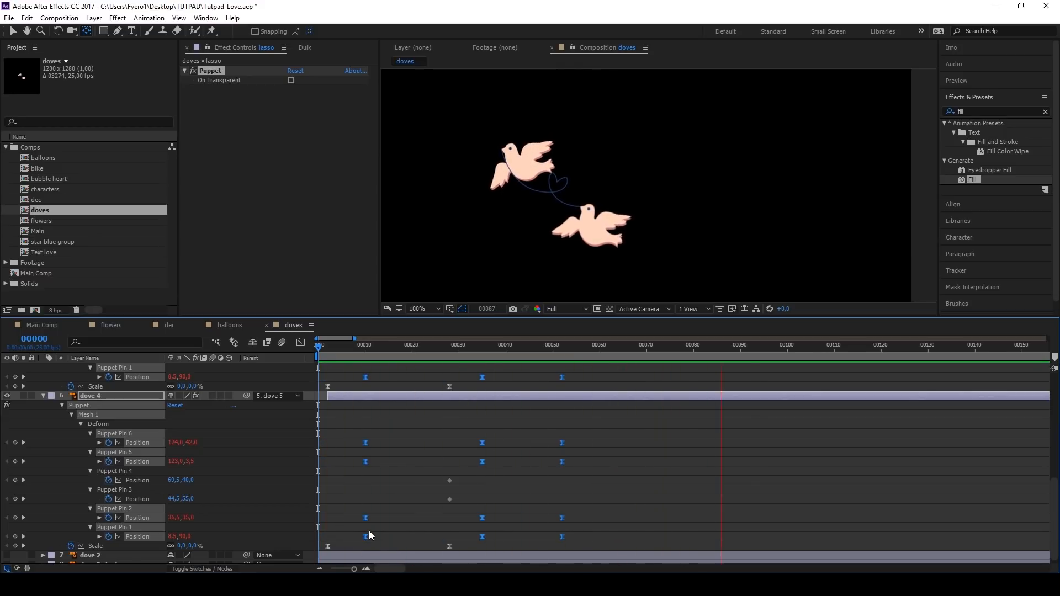
key(space)
Step: Collapse all layers of the doves composition and add it to Main Comp directly below the Main layer
key(semicolon)
key(ctrl+a)
key(u)
double_click(38, 273)
drag(40, 210, 99, 381)
key(space)
key(v)
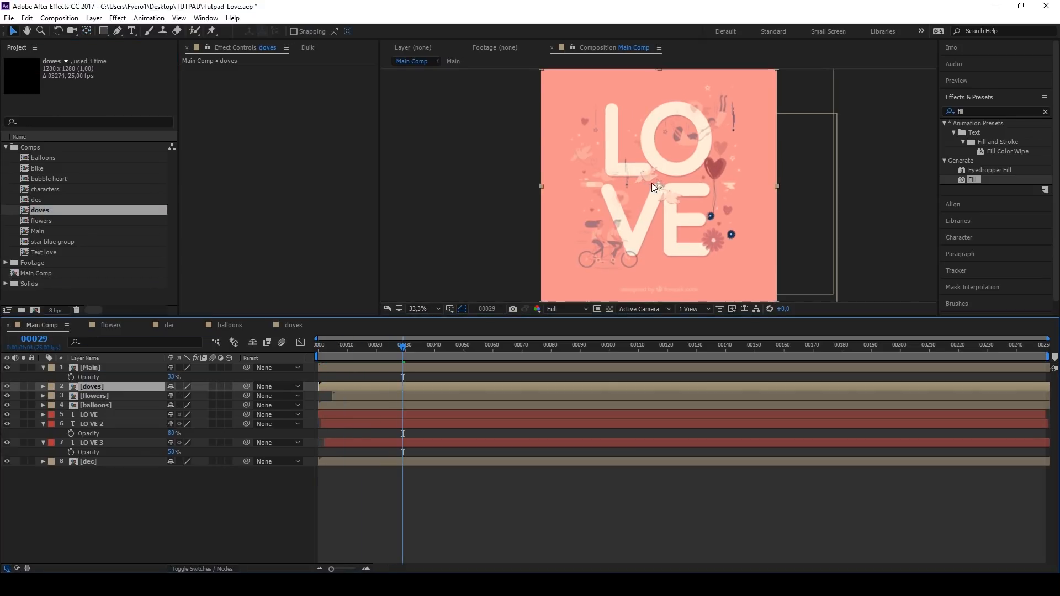
Step: Hide the Main reference layer and add the expression wiggle(0.5,15) to the doves layer's position
scroll(652, 183, up, 5)
drag(413, 345, 317, 348)
click(7, 368)
click(97, 388)
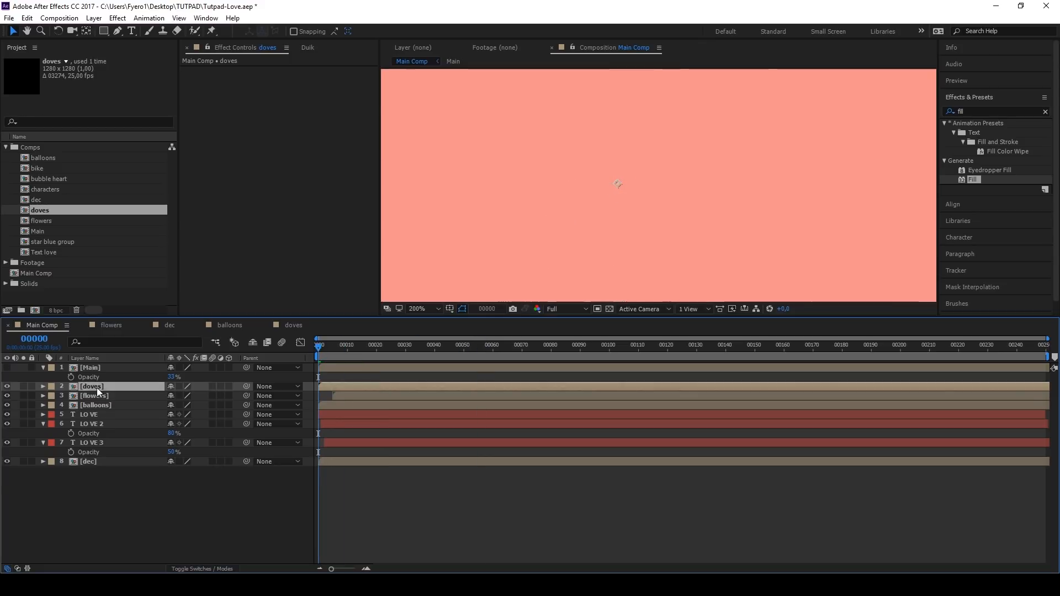
key(p)
alt+click(70, 396)
text(wiggle(0.5,15)
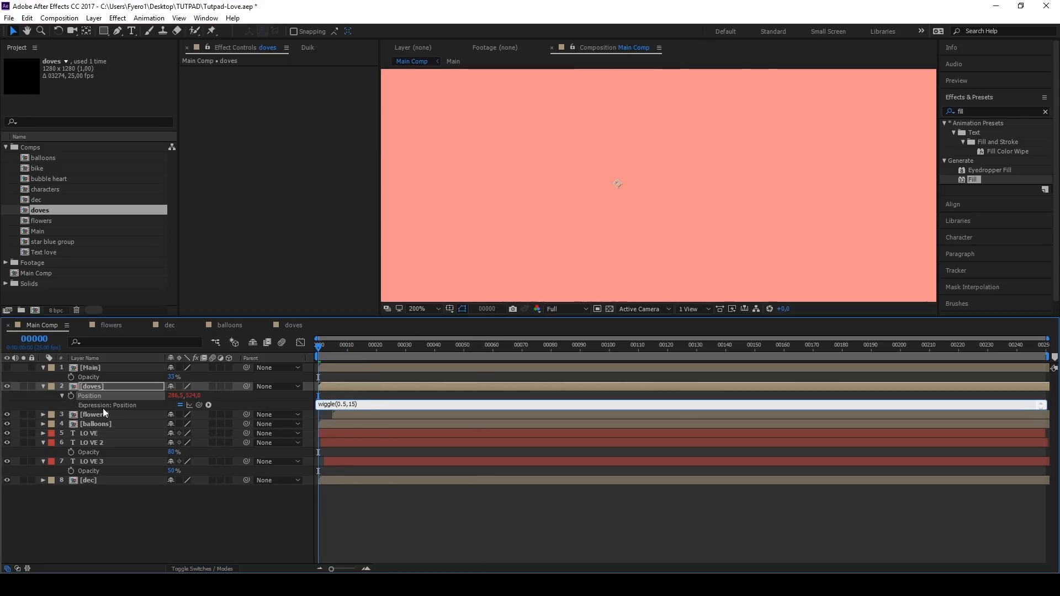
click(331, 398)
Step: Preview the drifting doves together with the lettering in Main Comp
key(space)
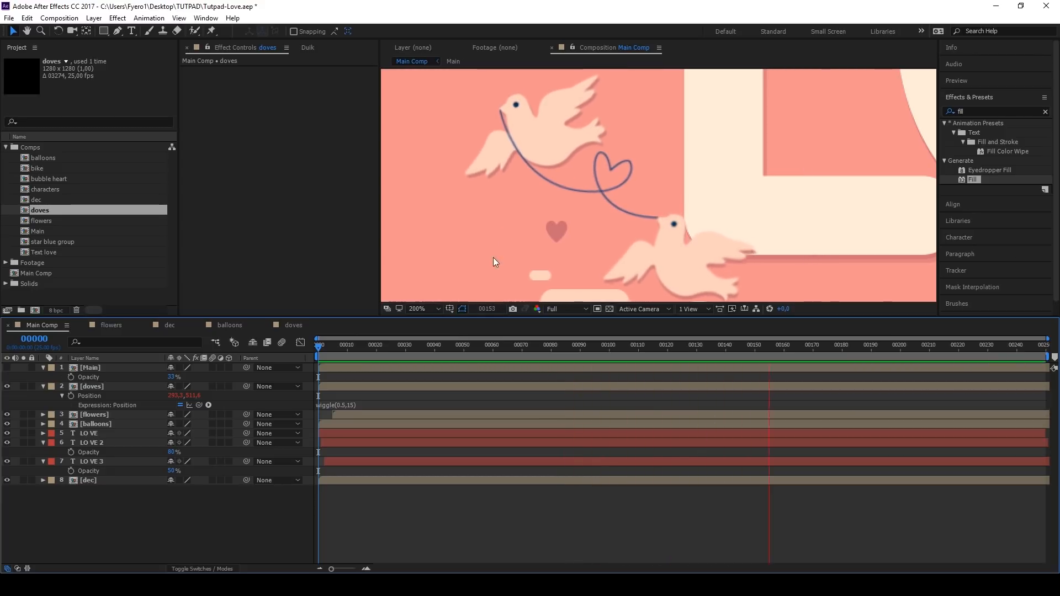
click(423, 309)
click(434, 334)
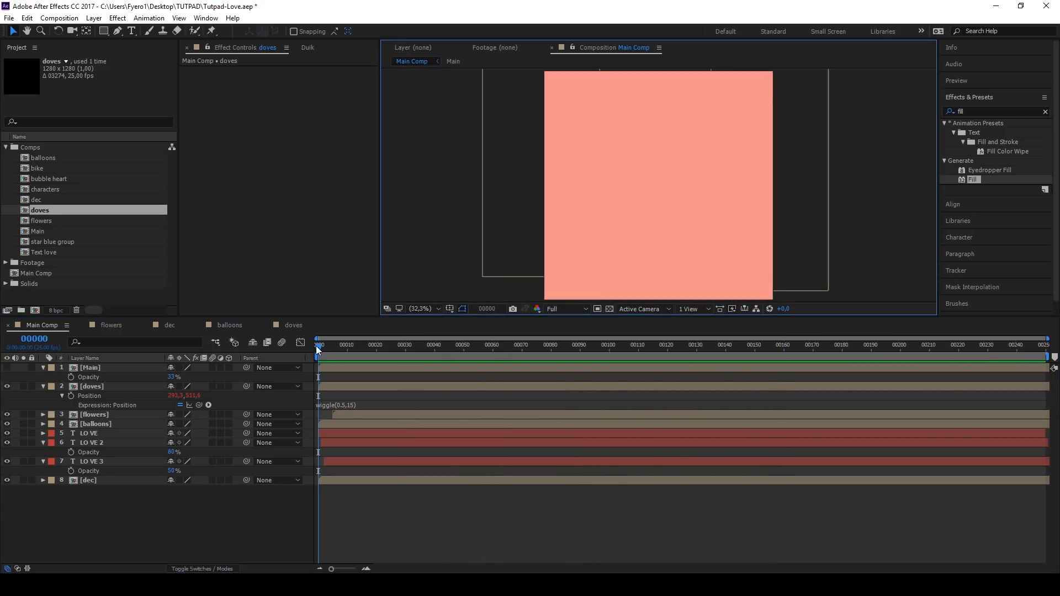
Step: Open the characters composition with the two falling figures
double_click(26, 189)
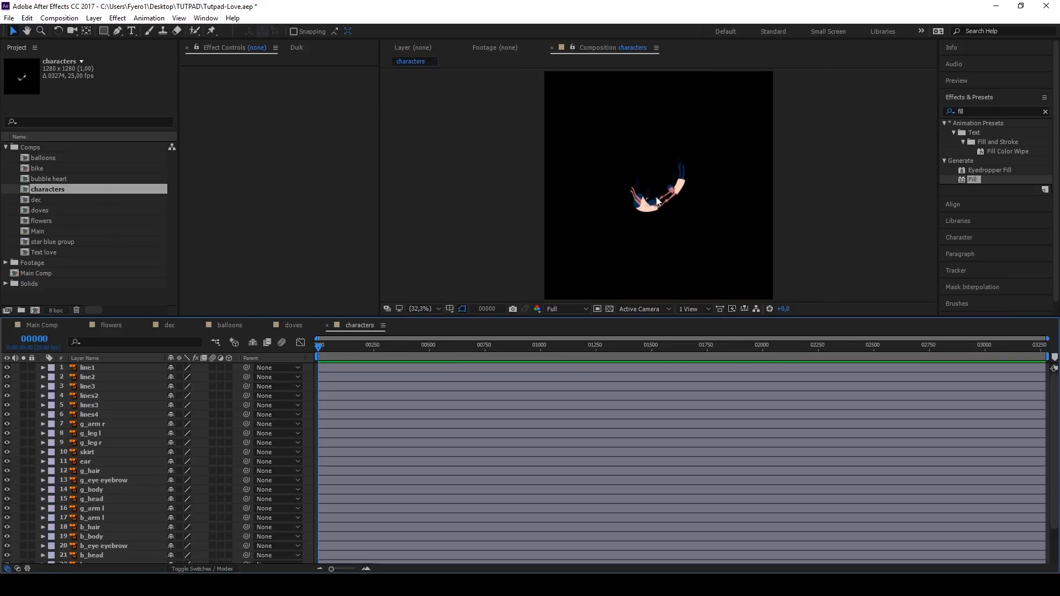
scroll(656, 196, up, 4)
scroll(679, 184, up, 2)
scroll(680, 176, down, 2)
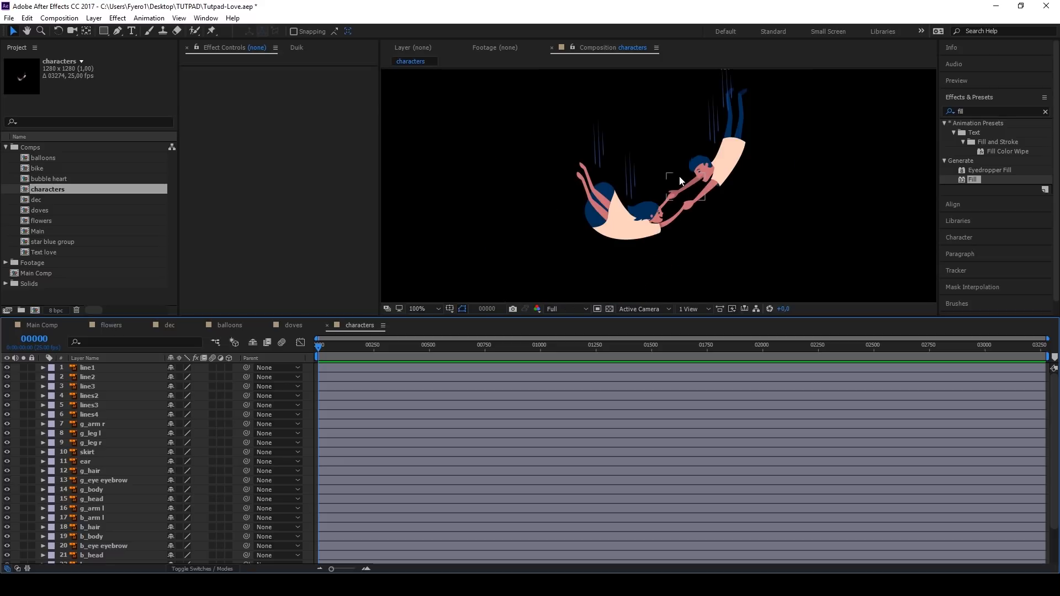
scroll(681, 183, up, 2)
scroll(669, 210, down, 2)
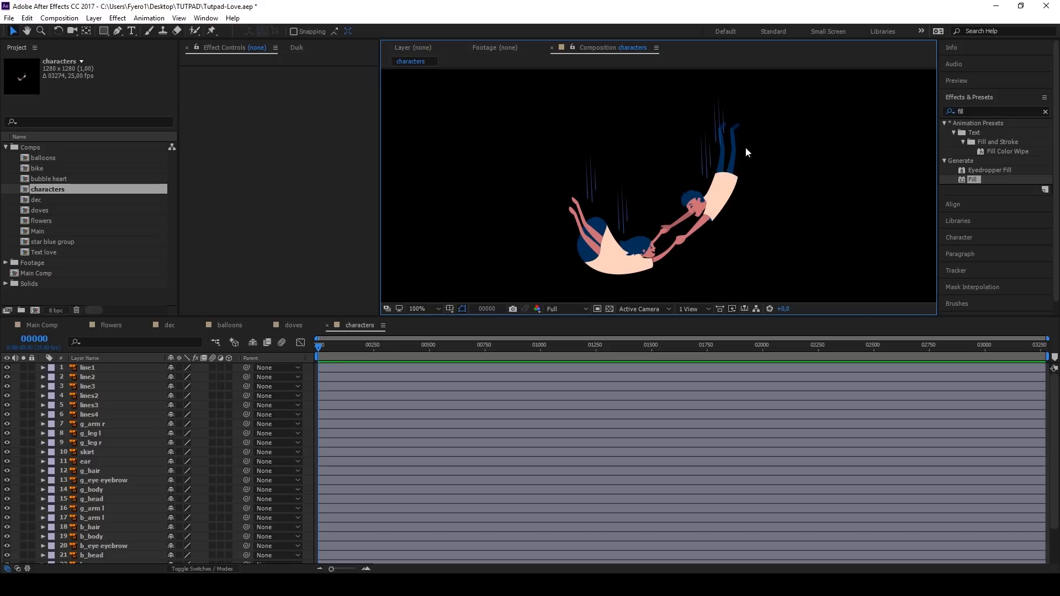
Step: Move the anchor points of the boy's two arms to his shoulders
click(694, 229)
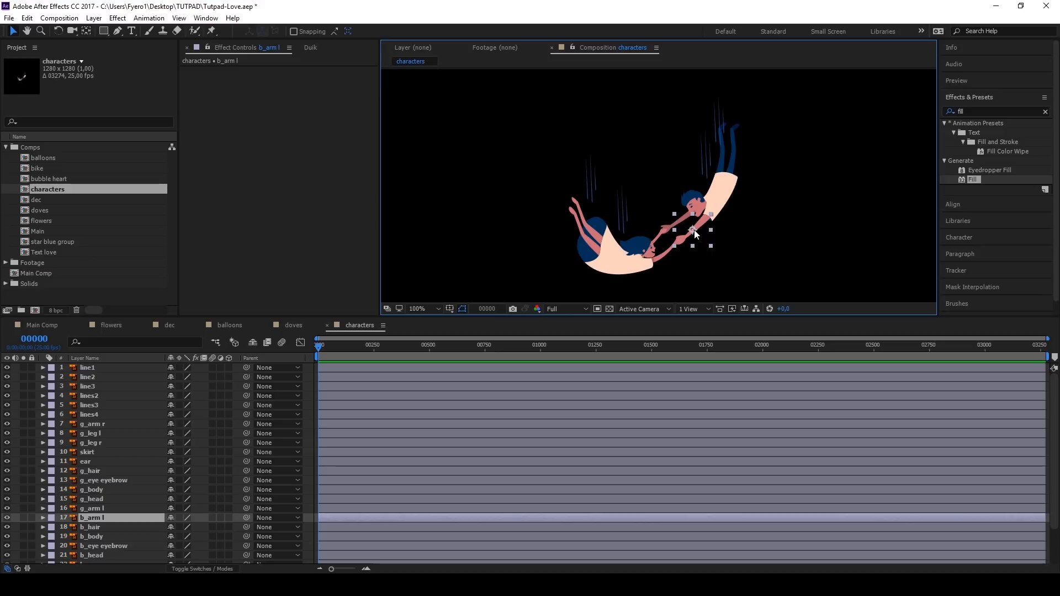
key(y)
scroll(715, 222, up, 4)
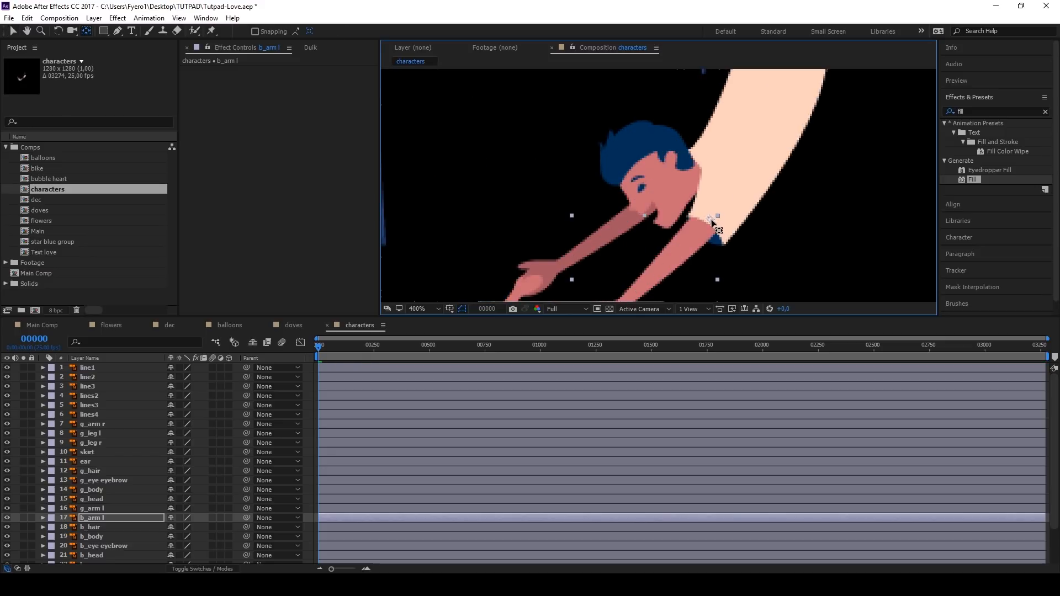
click(537, 260)
drag(587, 246, 621, 221)
scroll(661, 193, down, 2)
scroll(665, 193, up, 3)
Step: Move the anchor point of the boy's head to his neck
click(662, 192)
drag(631, 174, 708, 159)
scroll(708, 158, down, 3)
scroll(727, 102, up, 2)
Step: Move the anchor points of b_leg l and b_leg r to the boy's hips
click(726, 103)
drag(722, 109, 718, 198)
click(685, 157)
drag(680, 109, 676, 199)
scroll(677, 200, down, 2)
scroll(669, 228, up, 1)
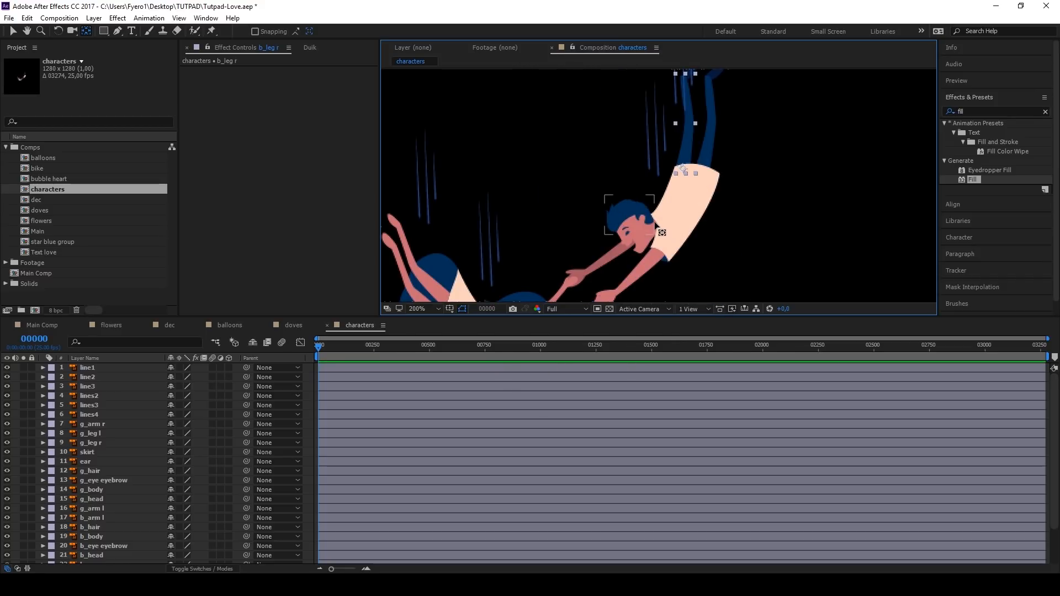
Step: Key the rotation of b_leg r and b_leg l at frame 0 and rotate the legs slightly at frame 25
key(r)
click(70, 522)
key(equal)
key(equal)
key(equal)
click(364, 346)
drag(190, 522, 185, 524)
Step: Copy both legs' starting rotation keyframes to frame 50 and apply Easy Ease to all their rotation keyframes
drag(327, 519, 316, 543)
key(ctrl+c)
click(411, 346)
key(ctrl+v)
key(ctrl+c)
key(ctrl+v)
drag(421, 520, 317, 543)
right_click(317, 541)
mouse_move(343, 536)
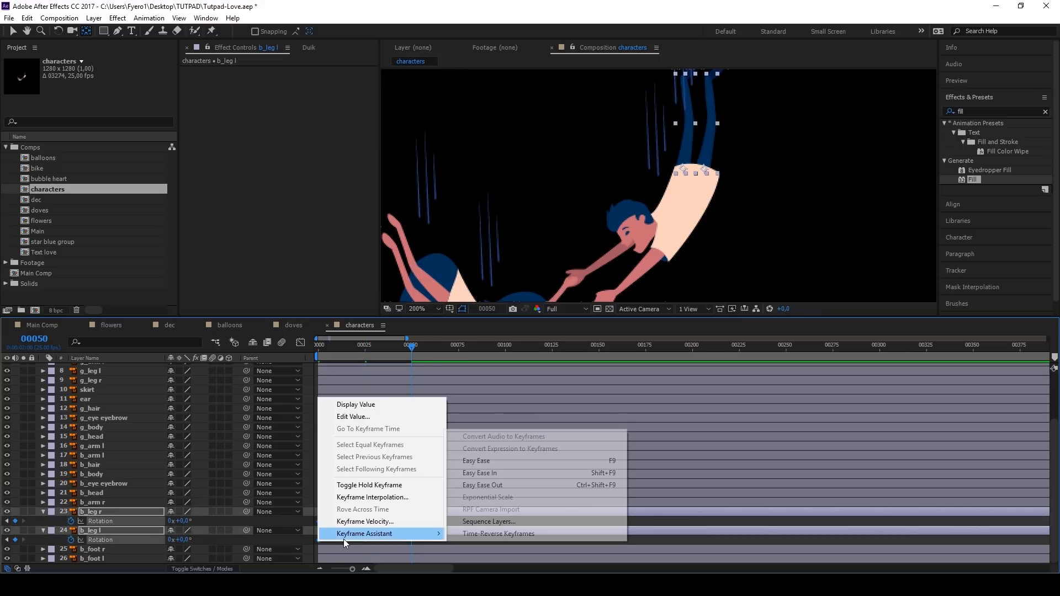
click(484, 462)
Step: Add the expression loopOut() to the rotation of b_leg r and b_leg l
click(98, 521)
key(alt+shift+equal)
text(loopOut()
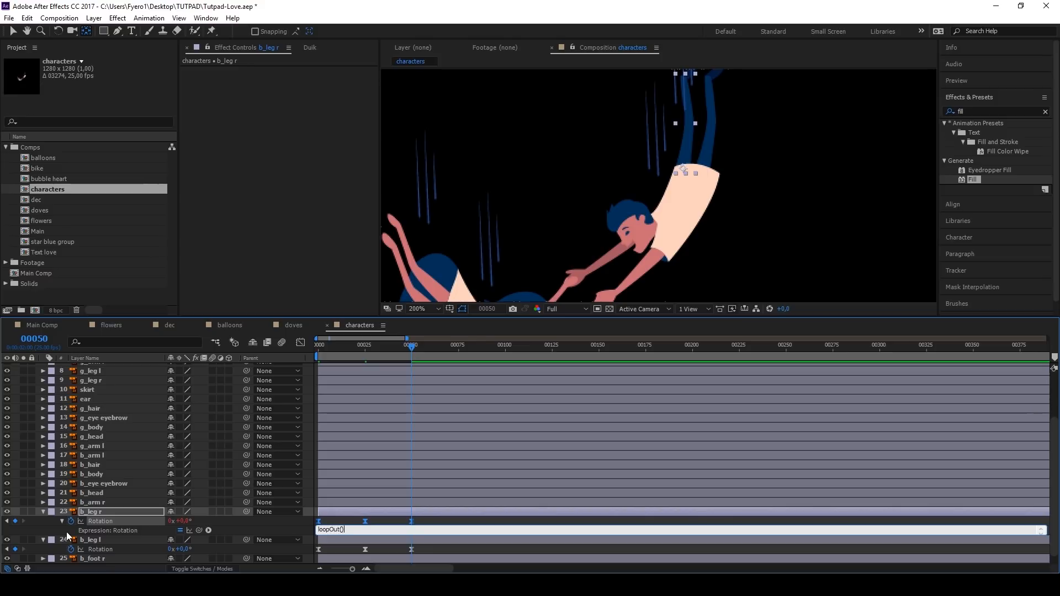
key(ctrl+a)
key(ctrl+c)
click(331, 520)
click(98, 550)
key(alt+shift+equal)
key(ctrl+v)
click(331, 520)
mouse_move(409, 349)
mouse_down()
mouse_move(348, 351)
mouse_move(418, 358)
mouse_up()
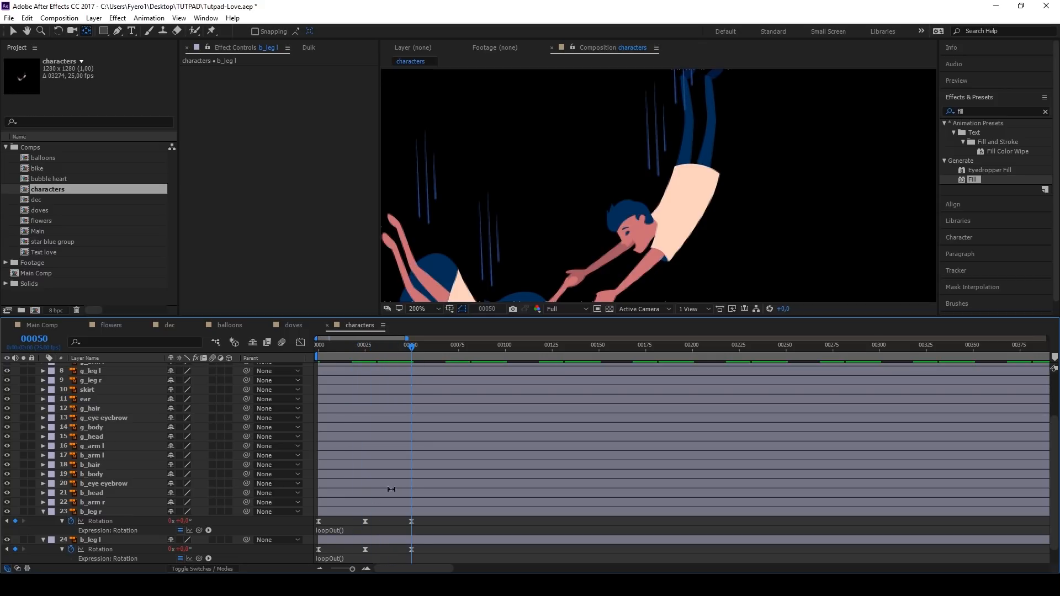
Step: Parent b_foot r to b_leg r and b_foot l to b_leg l
click(718, 75)
key(space)
drag(670, 168, 634, 212)
key(v)
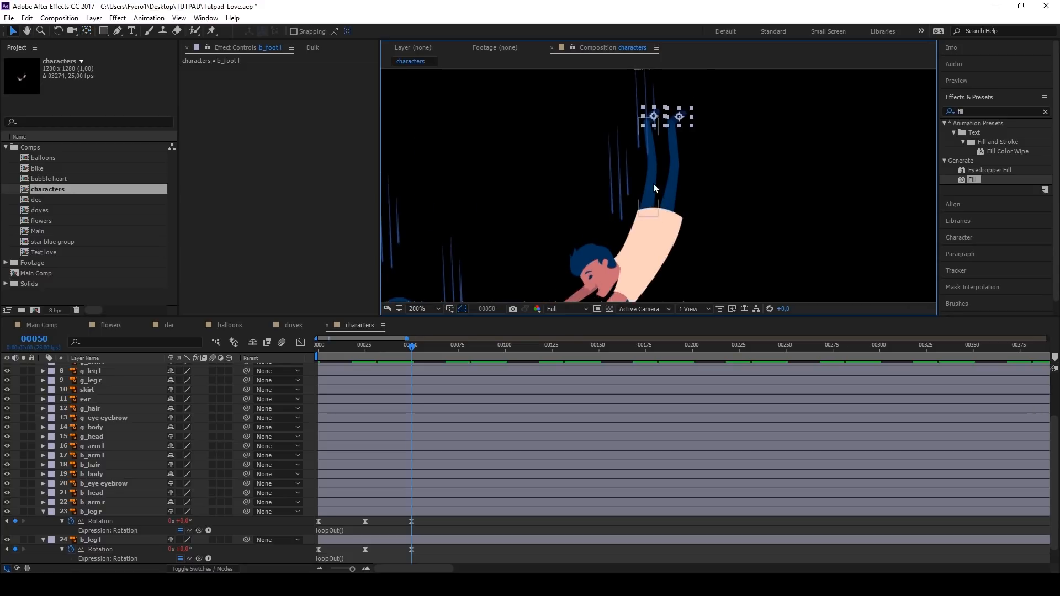
scroll(115, 509, down, 1)
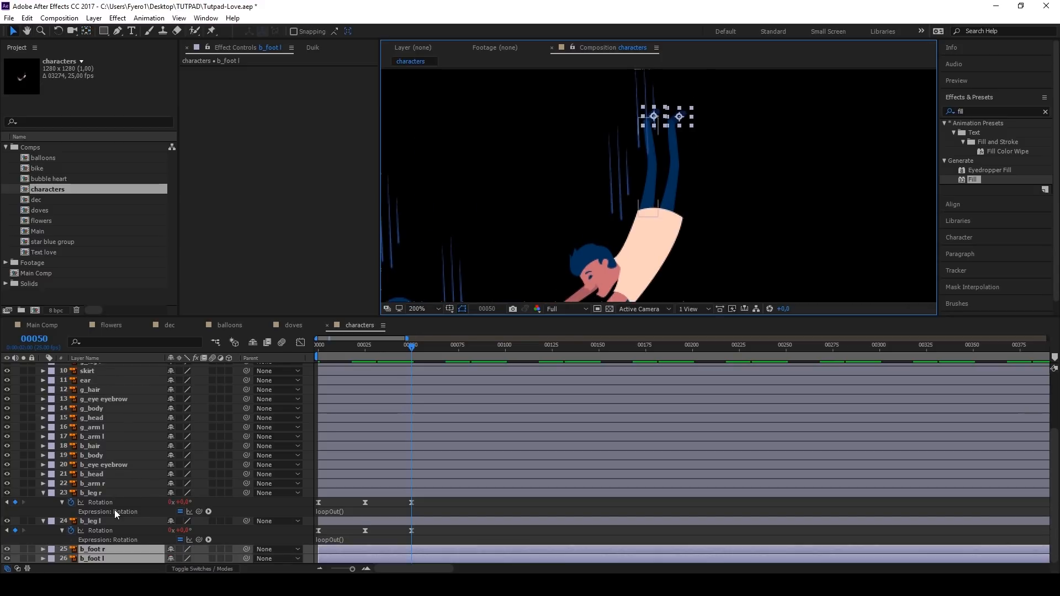
key(F2)
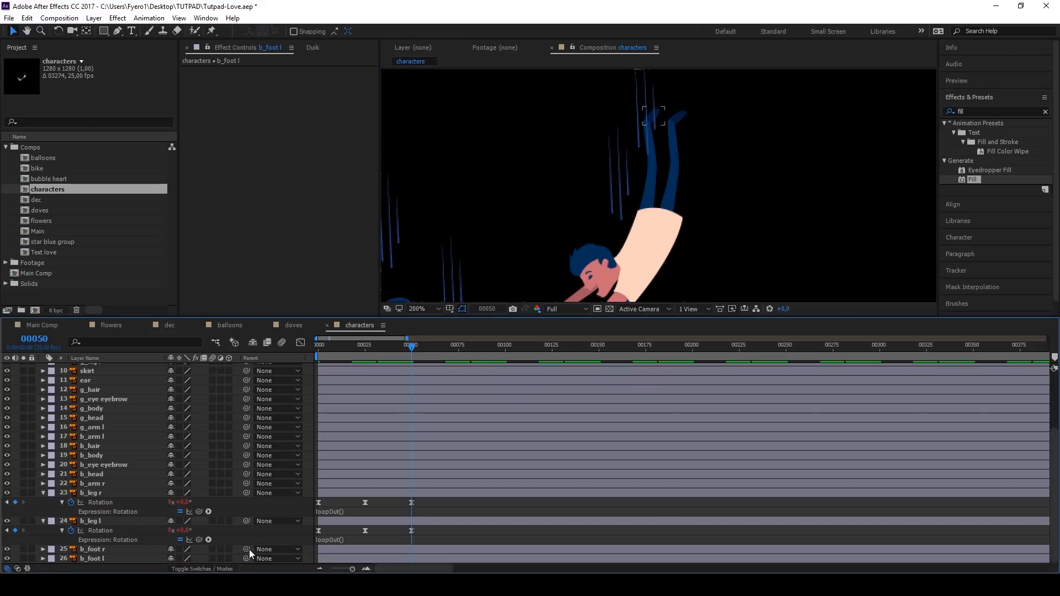
drag(127, 508, 113, 494)
drag(246, 559, 115, 522)
Step: Parent b_leg r and b_leg l to b_body, and b_eye eyebrow to b_head
drag(400, 347, 317, 348)
click(92, 493)
ctrl+click(91, 521)
drag(246, 493, 133, 457)
drag(246, 465, 110, 475)
Step: Key a looping rotation of b_head at frames 0, 25 and 50, and parent b_hair to b_head and b_head to b_body
click(105, 476)
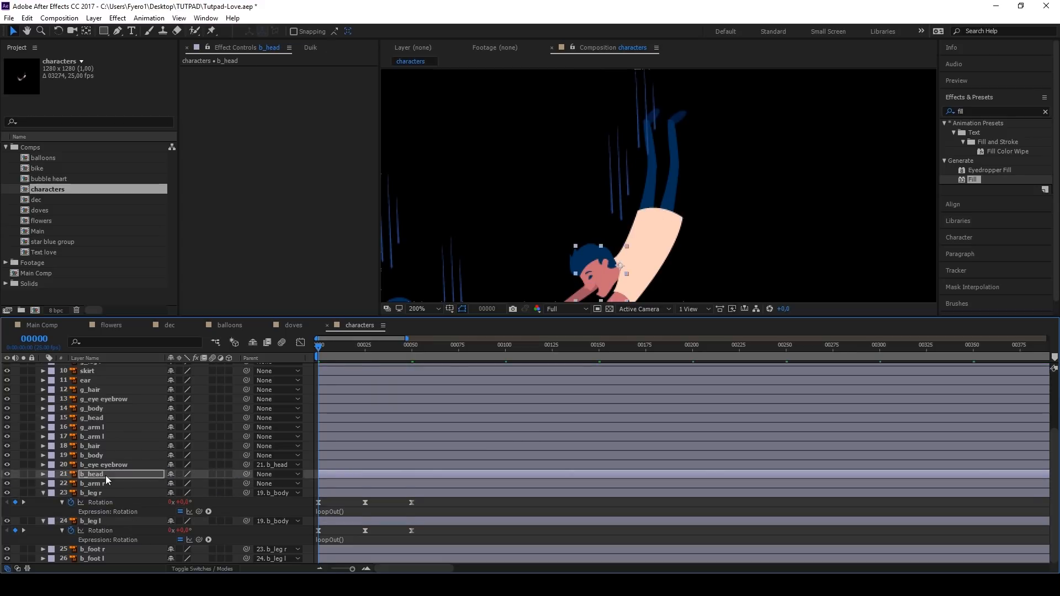
key(r)
click(71, 483)
drag(318, 347, 412, 347)
drag(246, 446, 110, 475)
drag(246, 475, 121, 456)
scroll(511, 187, down, 1)
drag(412, 347, 323, 346)
Step: Key eased, looping rotations of b_arm l and b_arm r at frames 0, 25 and 50
scroll(110, 479, down, 1)
ctrl+click(93, 428)
ctrl+click(107, 485)
key(r)
click(71, 502)
Step: Move the anchor points of the girl's limbs to the joints where they meet her body
scroll(538, 271, up, 1)
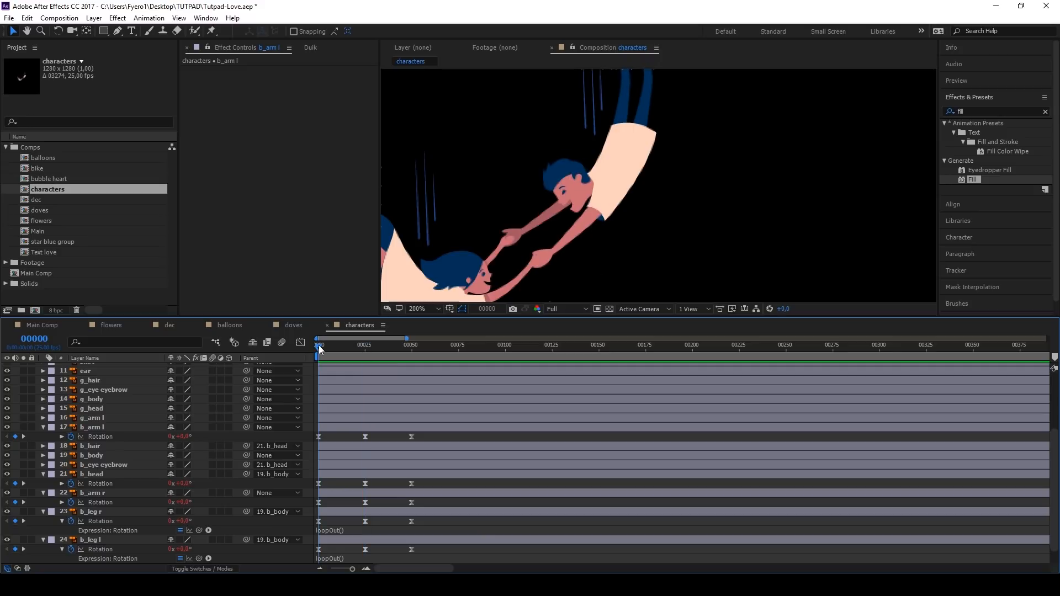
drag(440, 275, 574, 221)
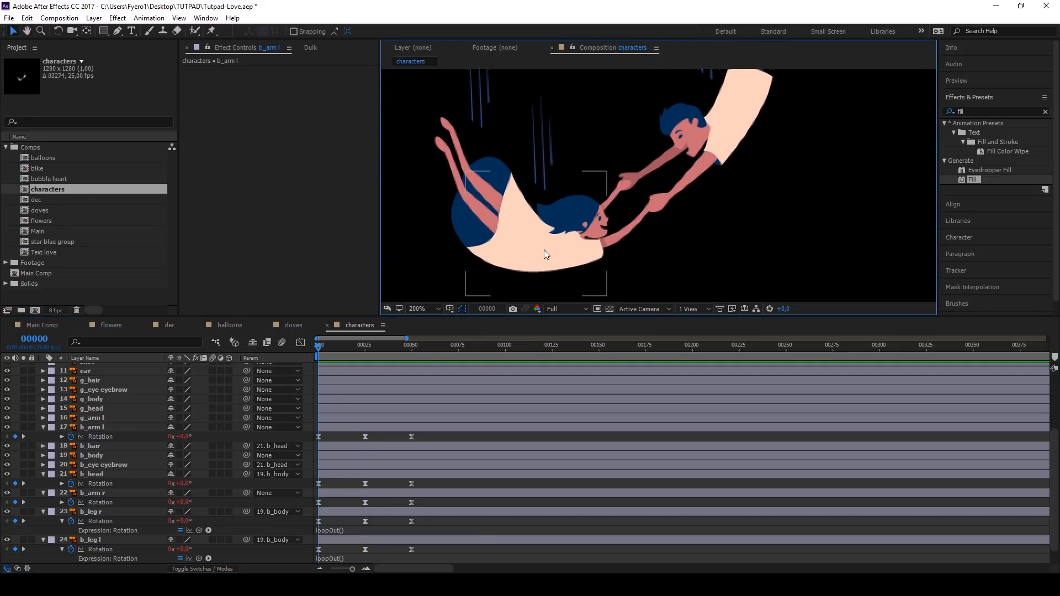
click(467, 208)
key(y)
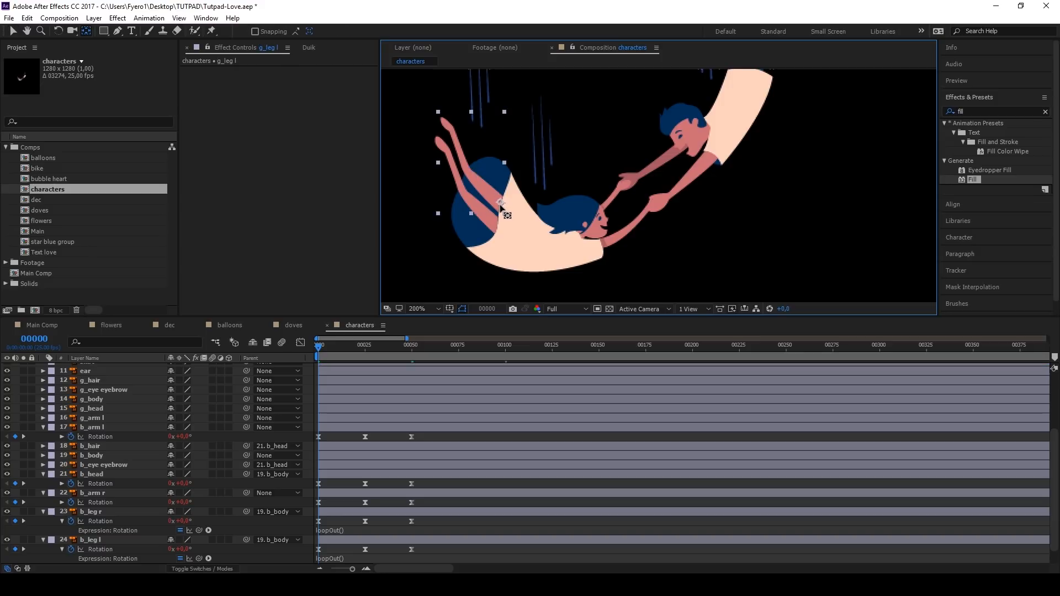
click(496, 218)
scroll(631, 230, up, 1)
click(592, 166)
click(528, 236)
Step: Parent ear, g_hair and g_eye eyebrow to g_head
scroll(166, 442, up, 3)
drag(247, 471, 130, 499)
scroll(596, 204, down, 1)
Step: Parent the girl's arms, legs, head and skirt to g_body, and b_arm l to b_body
click(115, 443)
drag(247, 442, 133, 490)
ctrl+click(119, 518)
drag(247, 508, 150, 490)
click(124, 518)
click(128, 452)
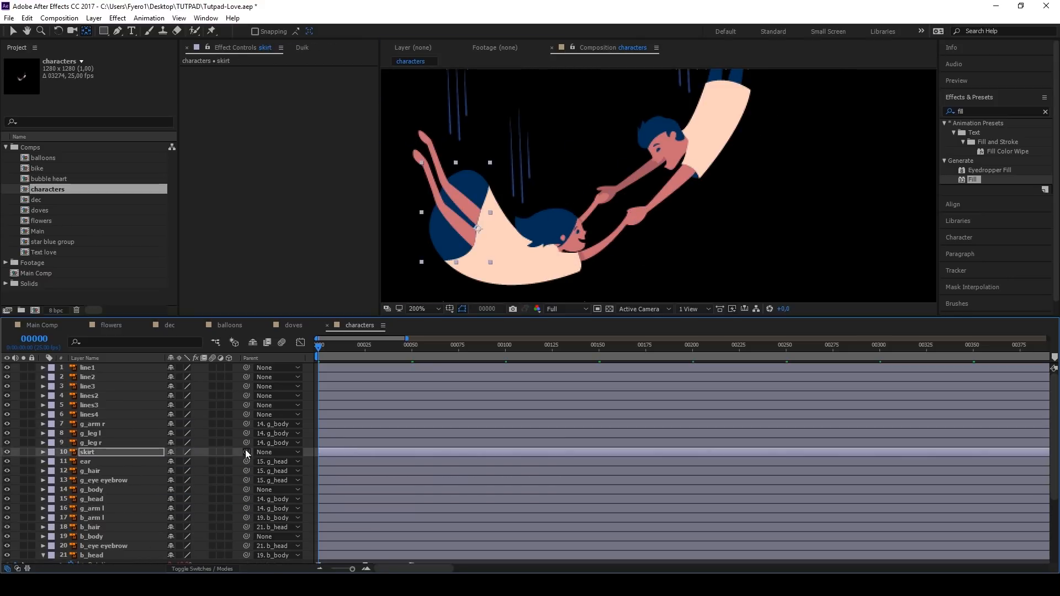
drag(246, 452, 133, 490)
Step: Key eased, looping rotations of g_arm r, g_arm l and g_head at frames 0, 25 and 50
click(116, 424)
key(r)
click(71, 433)
click(119, 518)
key(r)
click(125, 508)
key(space)
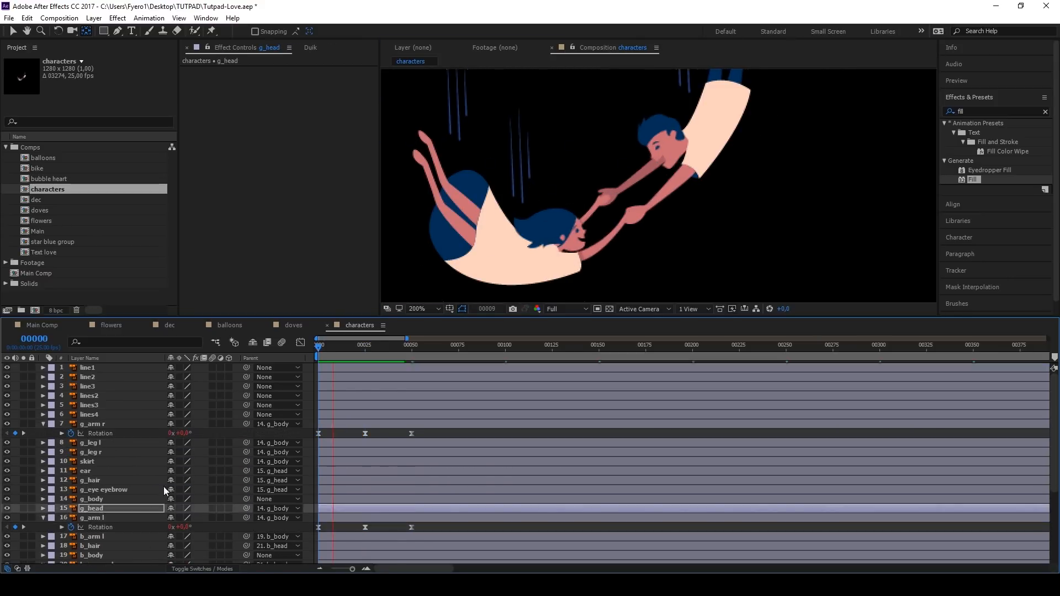
key(r)
click(71, 518)
Step: Key eased, looping rotations of g_leg l and g_leg r at frames 0, 25 and 50, and preview the animation
click(90, 443)
ctrl+click(91, 452)
key(r)
click(70, 453)
scroll(516, 287, down, 1)
key(space)
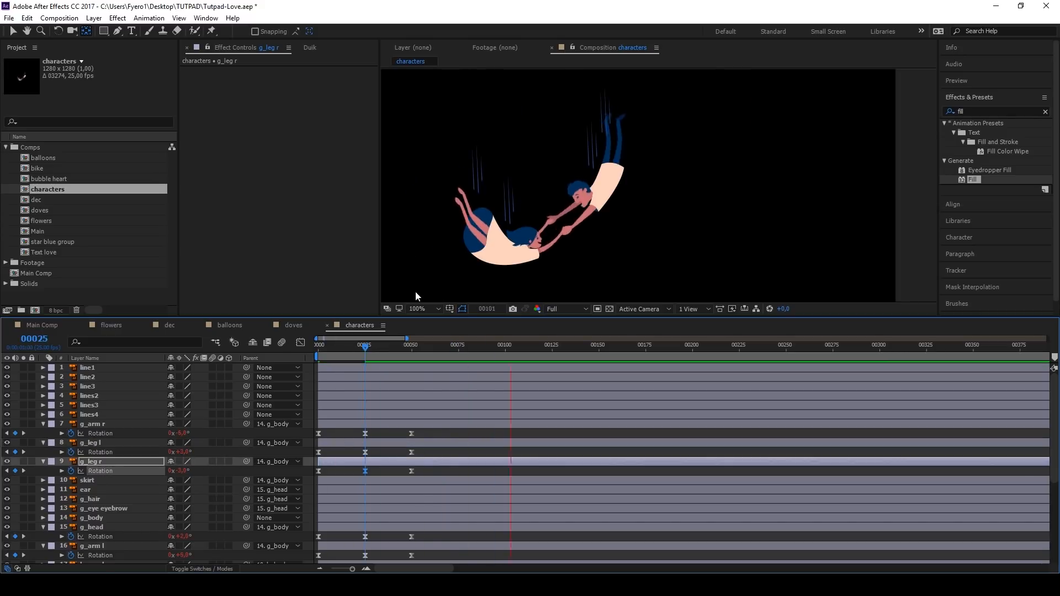
Step: Return to frame 0, collapse the properties of all layers and clear the selection
click(347, 434)
key(Home)
key(ctrl+a)
key(u)
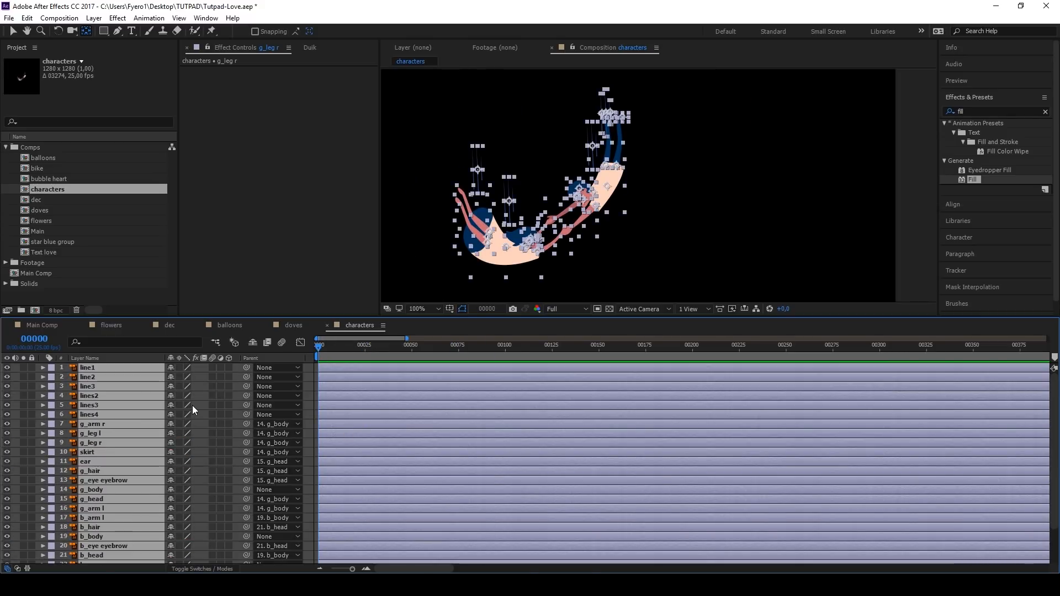
key(F2)
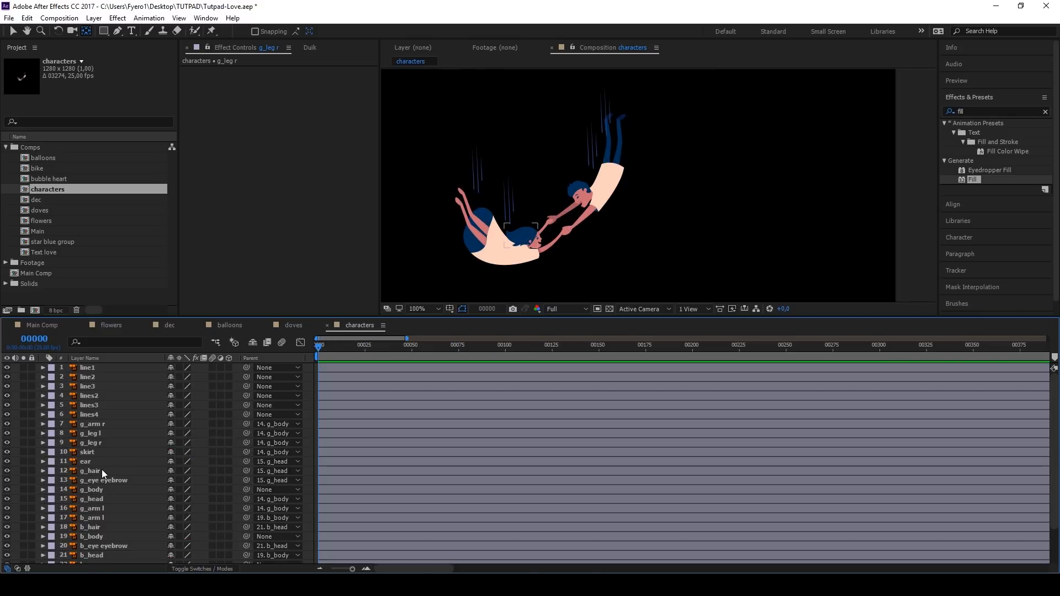
Step: Place puppet pins on g_hair, three along the edge next to the girl's face and one on the upper back tip
click(102, 474)
scroll(524, 240, up, 4)
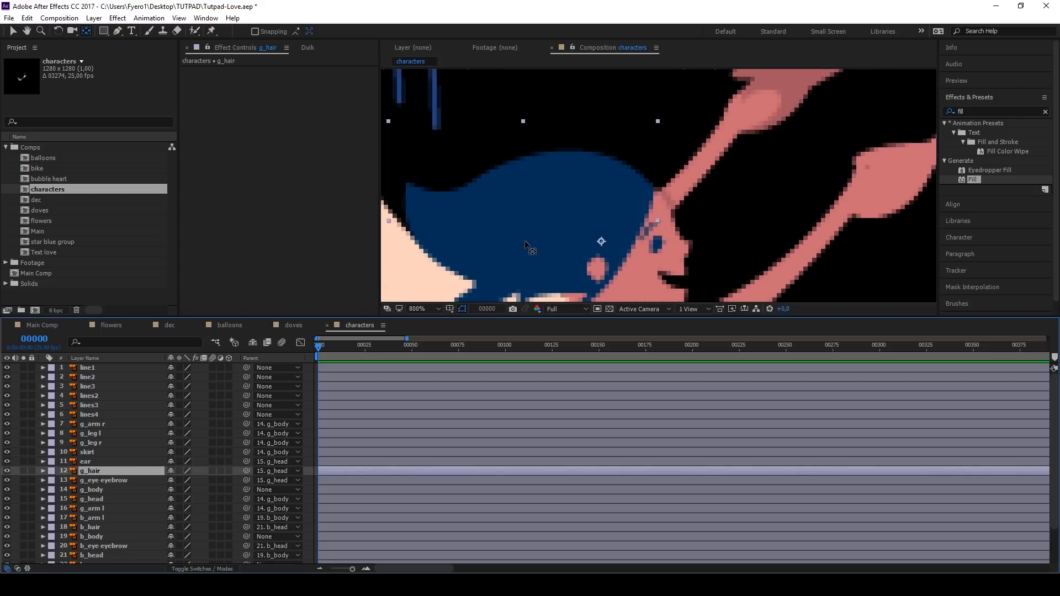
scroll(524, 240, down, 1)
click(212, 31)
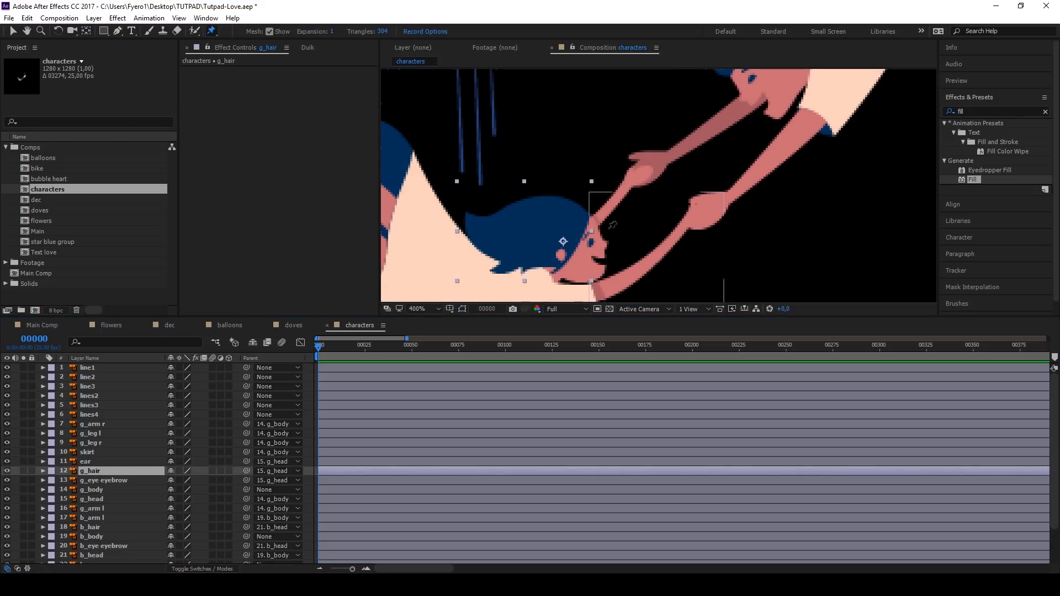
click(584, 214)
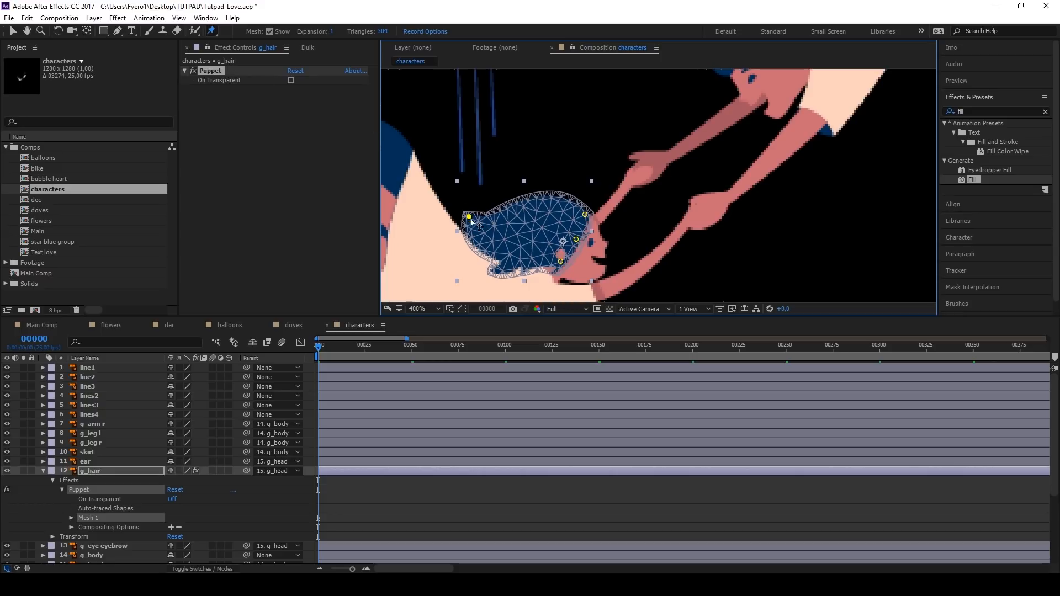
Step: Add Puppet Starch points over the three g_hair pins next to the girl's face to stiffen that area
click(217, 32)
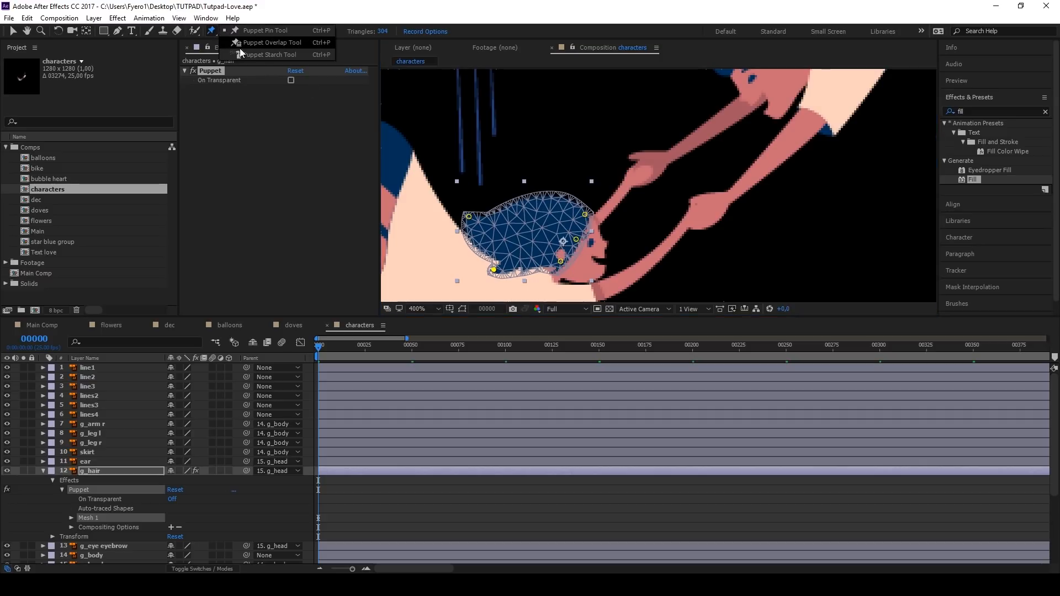
click(276, 56)
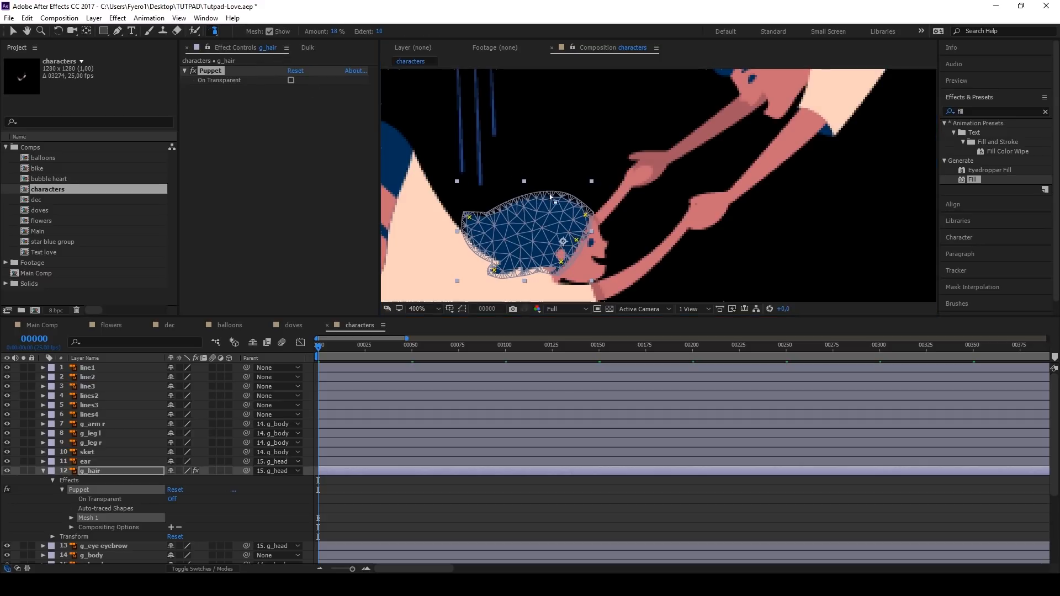
click(562, 261)
click(578, 233)
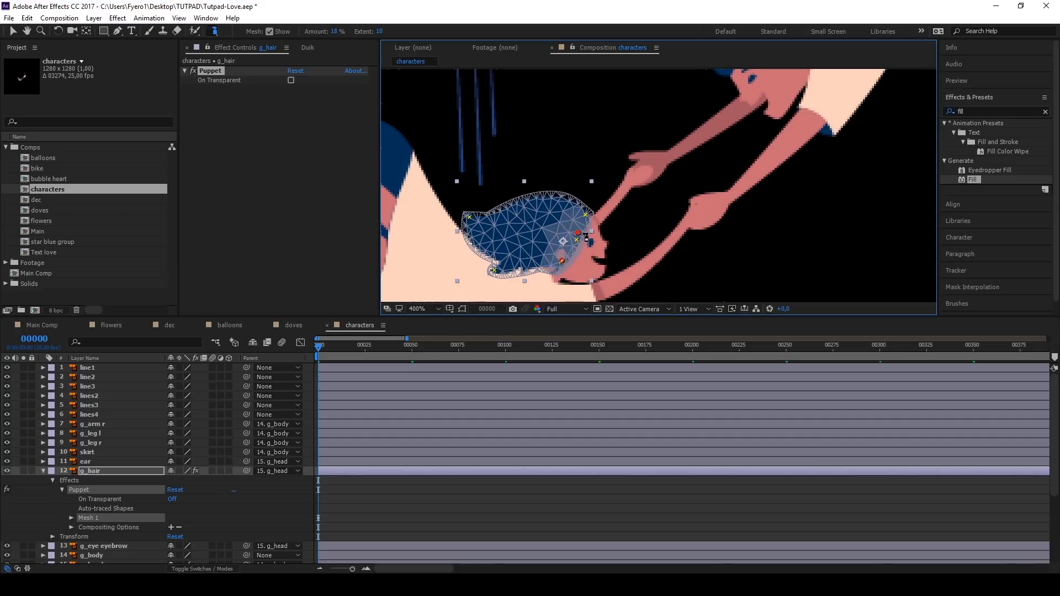
click(587, 211)
click(13, 31)
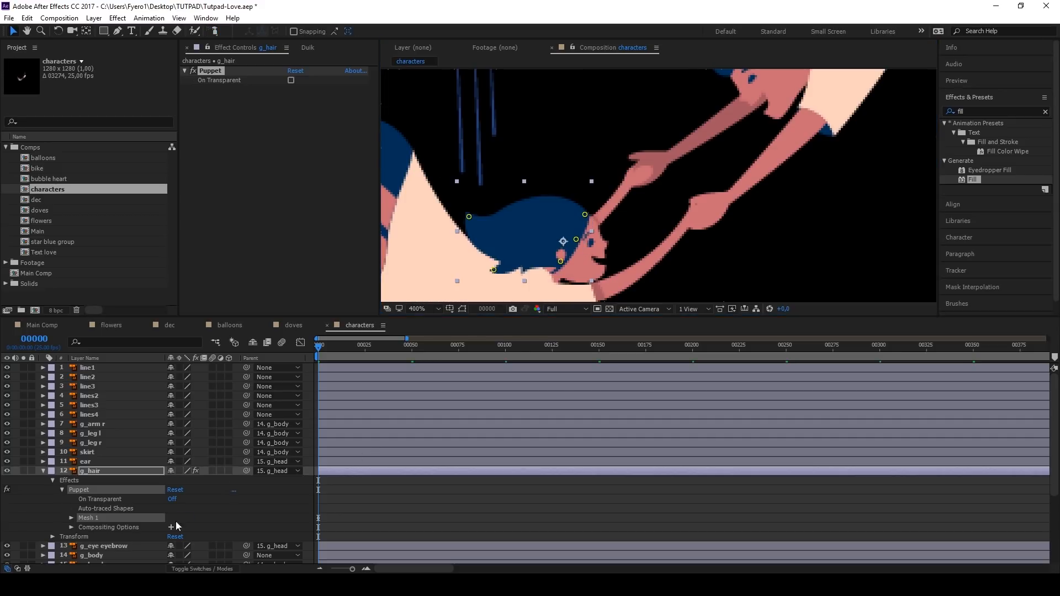
Step: Show the keyed properties of g_hair and g_head, and raise the hair's two back puppet pins at frame 25
key(u)
scroll(344, 402, down, 5)
click(336, 463)
click(333, 479)
key(u)
drag(351, 346, 369, 425)
scroll(368, 425, up, 2)
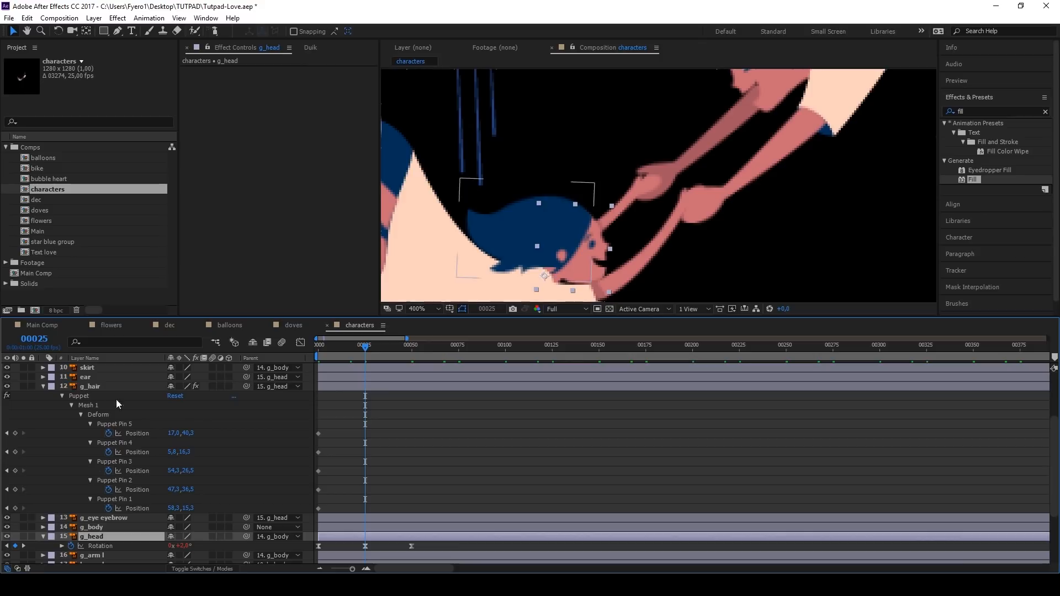
click(110, 387)
click(118, 462)
drag(472, 214, 475, 199)
drag(495, 269, 486, 261)
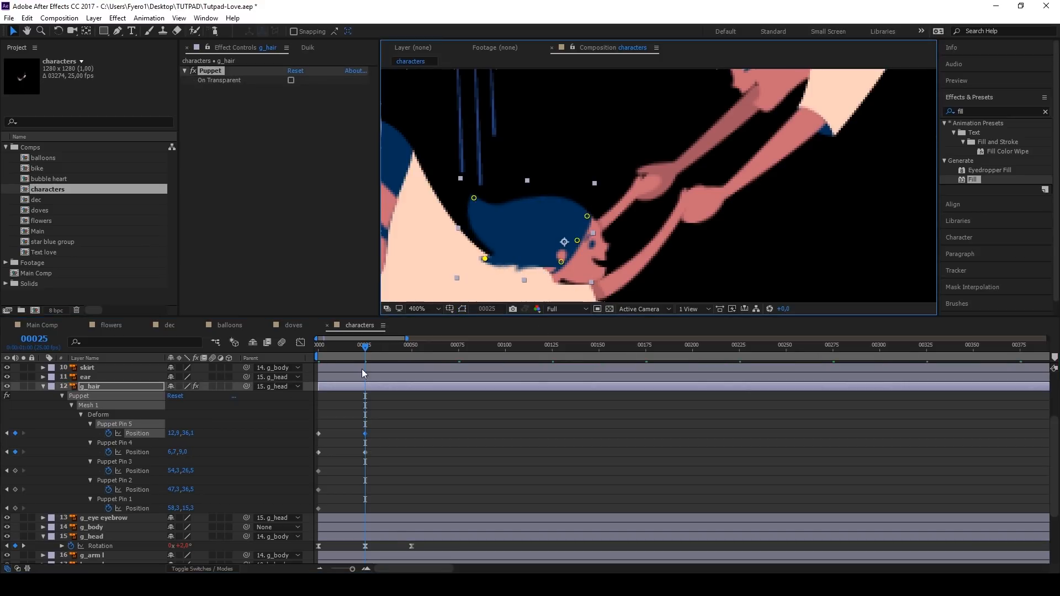
Step: Copy the starting position keyframes of Puppet Pin 4 and 5 to frame 50 and apply Easy Ease to all their keyframes
drag(365, 348, 412, 349)
drag(328, 426, 316, 457)
key(ctrl+c)
key(ctrl+v)
drag(377, 426, 363, 455)
drag(424, 429, 317, 463)
right_click(318, 452)
mouse_move(356, 442)
click(486, 467)
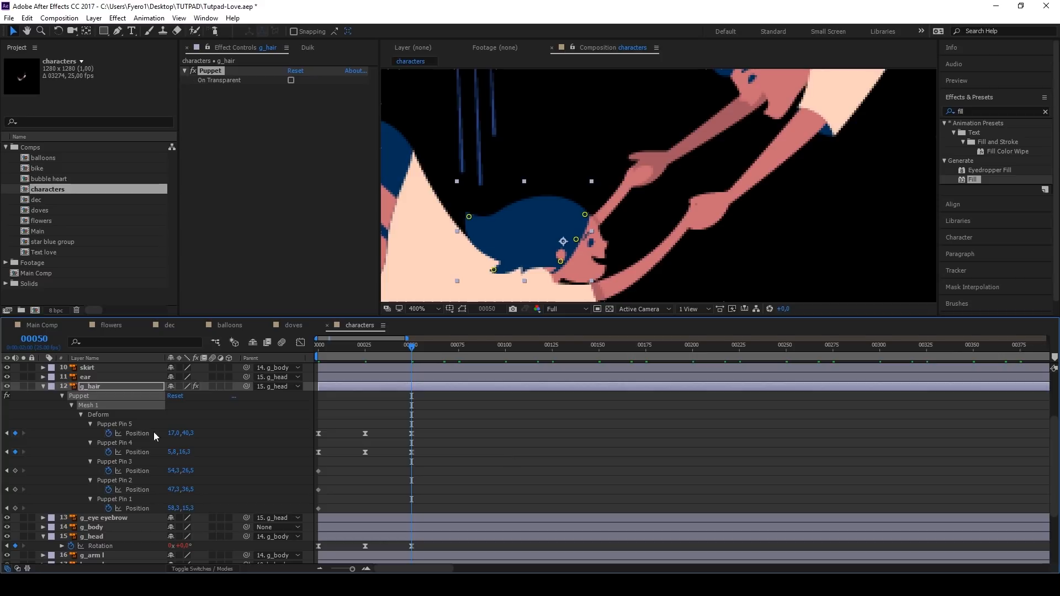
Step: Add the expression loopOut() to the positions of Puppet Pin 5 and Puppet Pin 4
alt+click(109, 433)
text(loopOut()
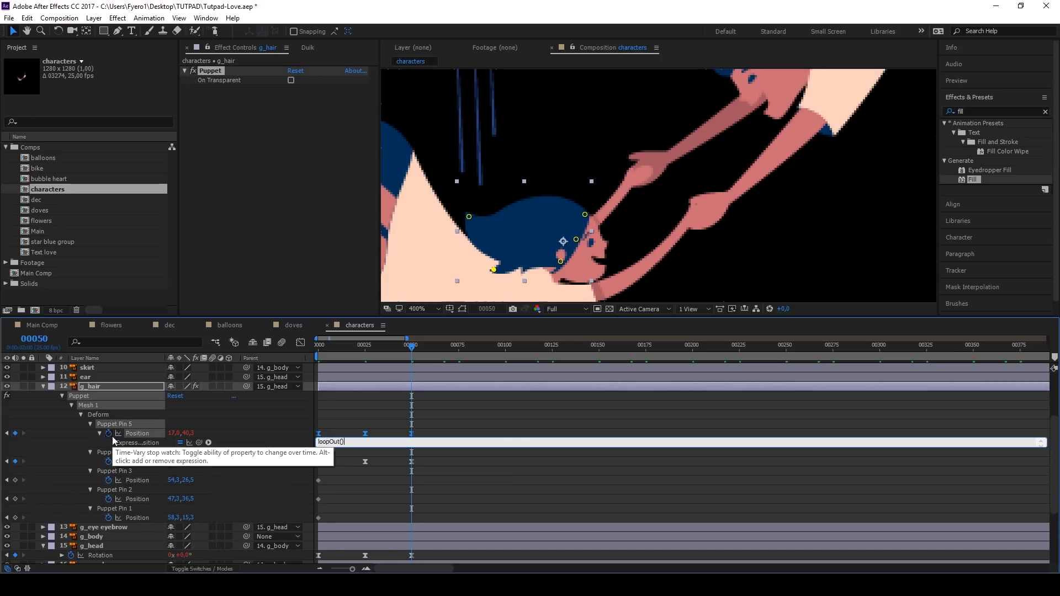
key(ctrl+a)
key(ctrl+c)
click(211, 465)
alt+click(109, 462)
key(ctrl+v)
click(221, 437)
Step: Reduce the displacement of the hair's two back puppet pins at frame 25 and preview the loop
click(353, 346)
key(space)
key(space)
click(365, 348)
click(478, 209)
click(484, 264)
click(479, 210)
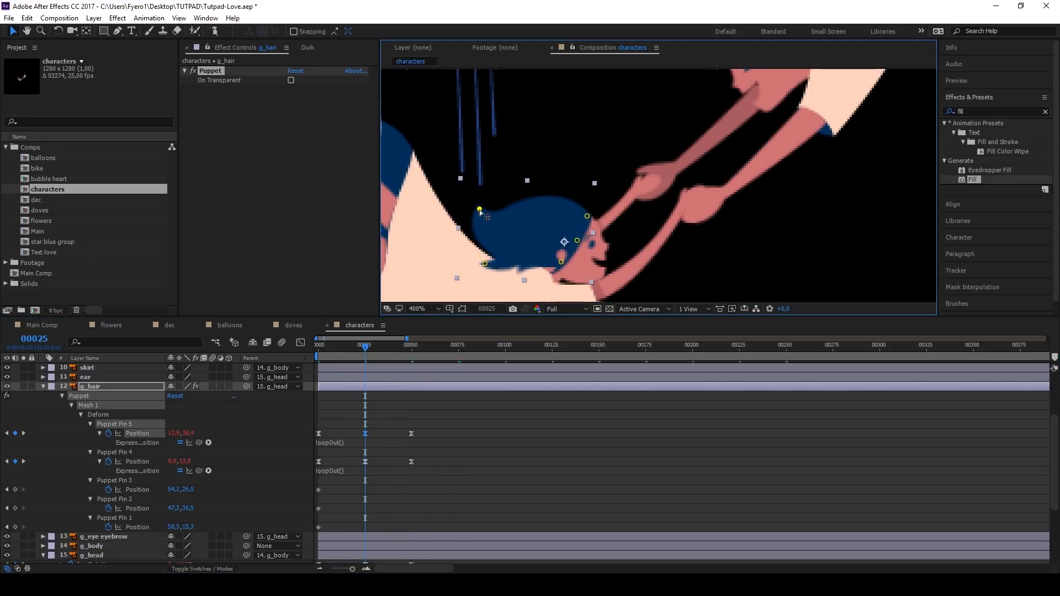
key(space)
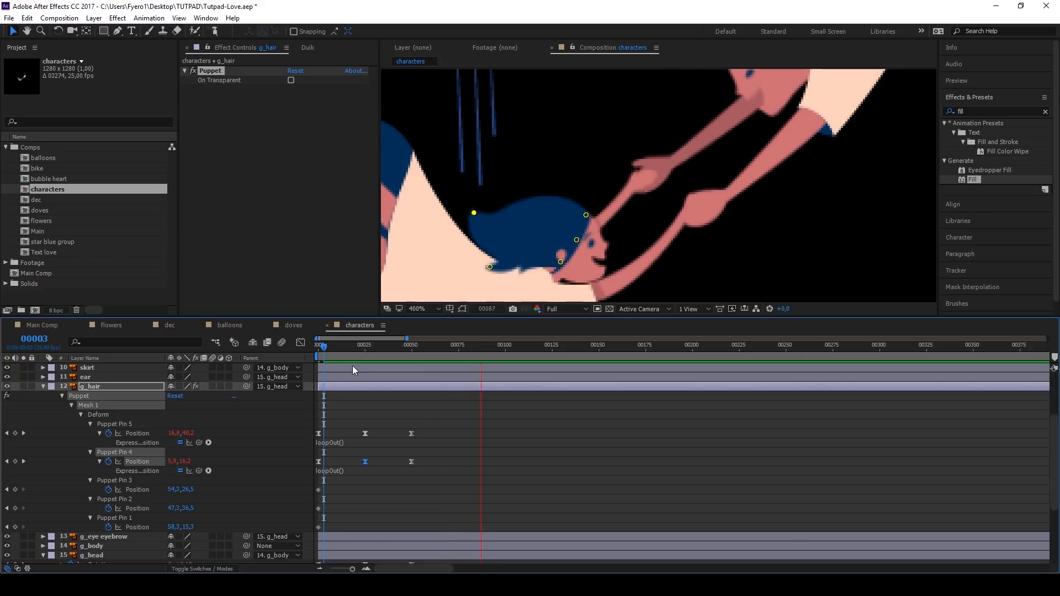
key(space)
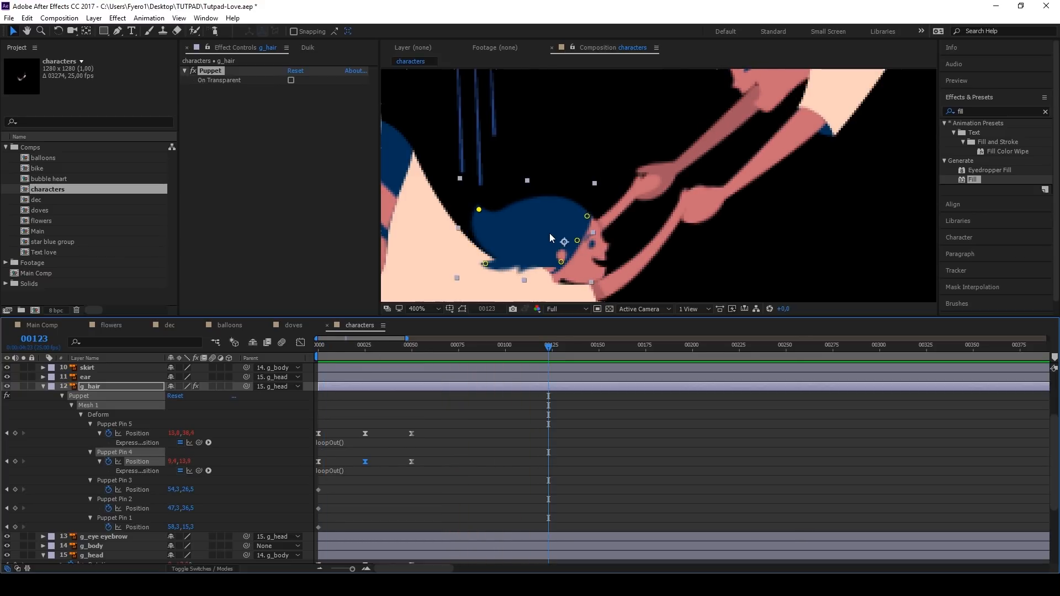
scroll(549, 233, down, 4)
click(317, 349)
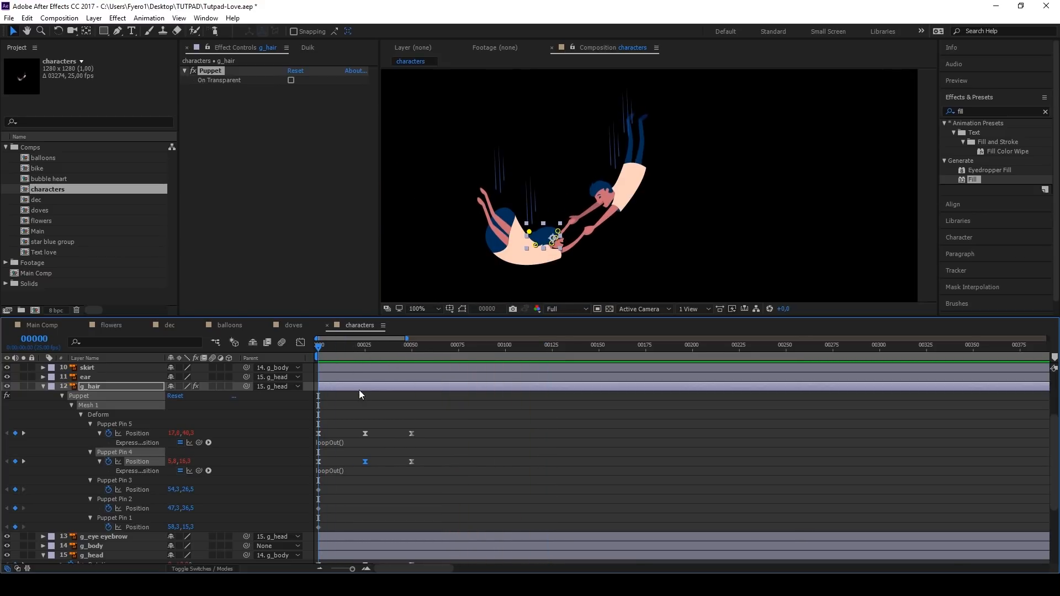
click(365, 406)
key(space)
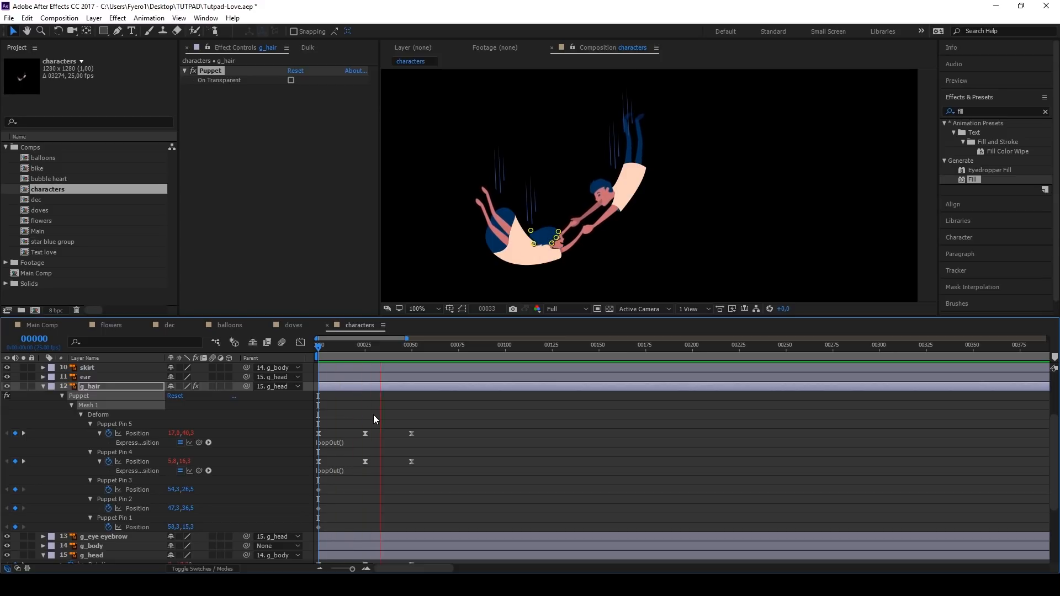
Step: Shift the keyframes of the hair's back pins, both heads and the boy's legs earlier to stagger their motion
click(366, 344)
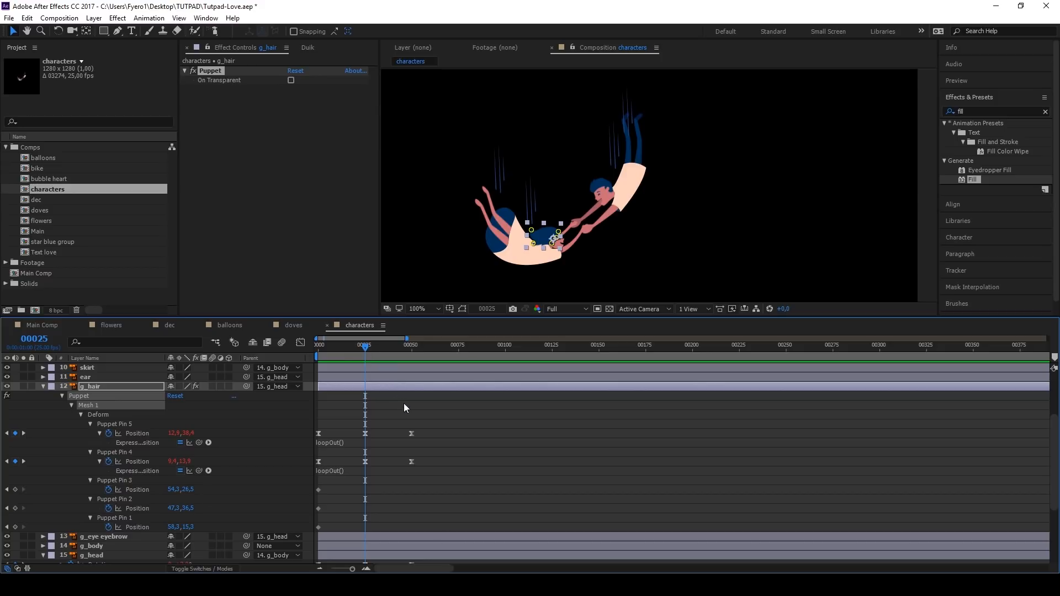
drag(430, 426, 303, 467)
scroll(303, 467, down, 6)
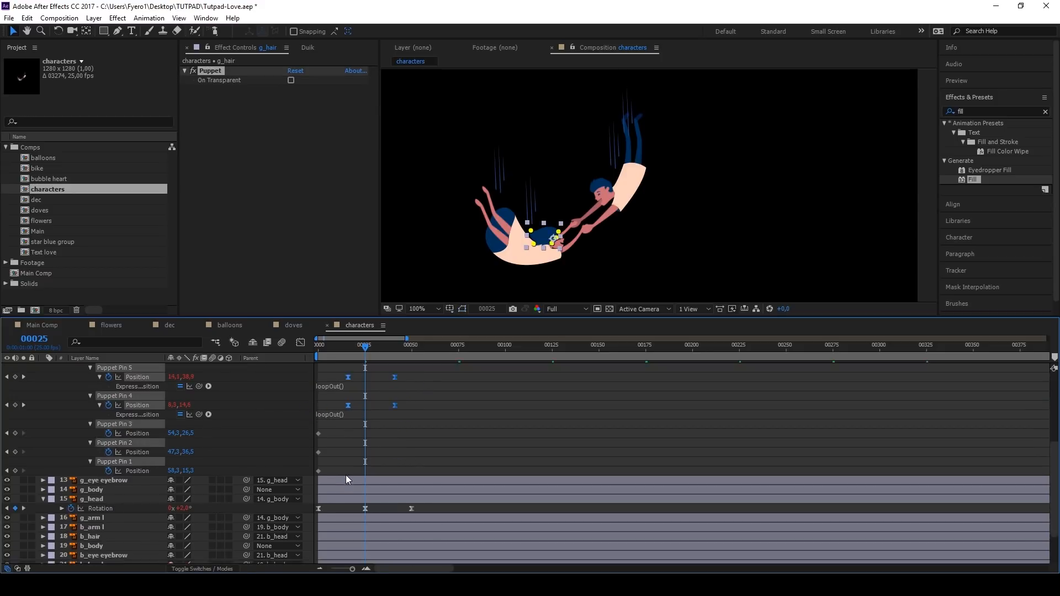
drag(423, 517, 317, 523)
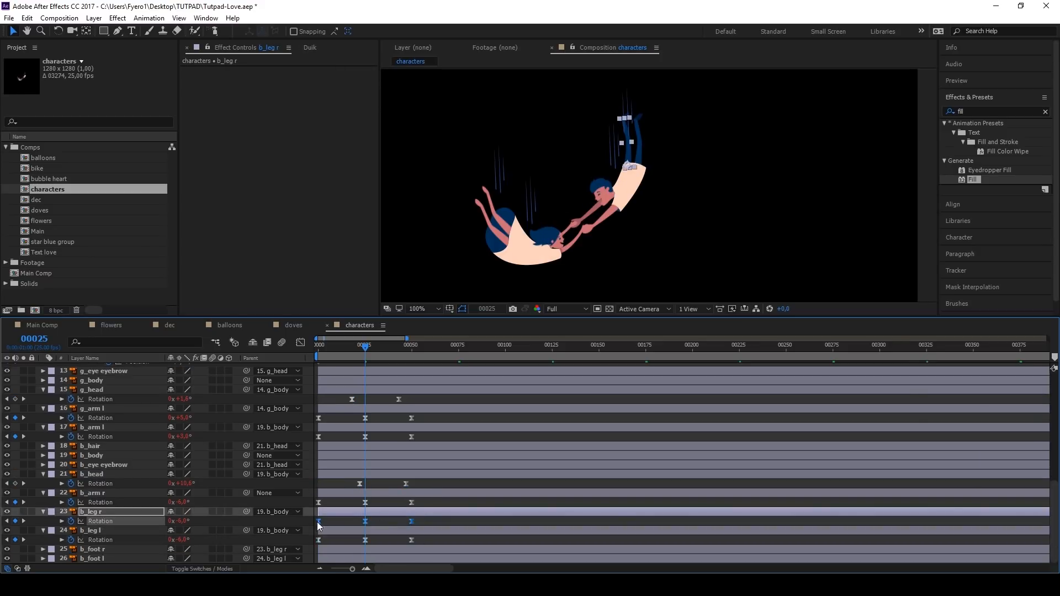
drag(423, 535, 312, 546)
Step: Shift the rotation keyframes of g_leg r and g_leg l earlier by different amounts and preview the animation from frame 0
scroll(408, 486, up, 10)
drag(421, 477, 314, 467)
drag(319, 471, 307, 472)
drag(422, 447, 311, 453)
click(318, 345)
key(space)
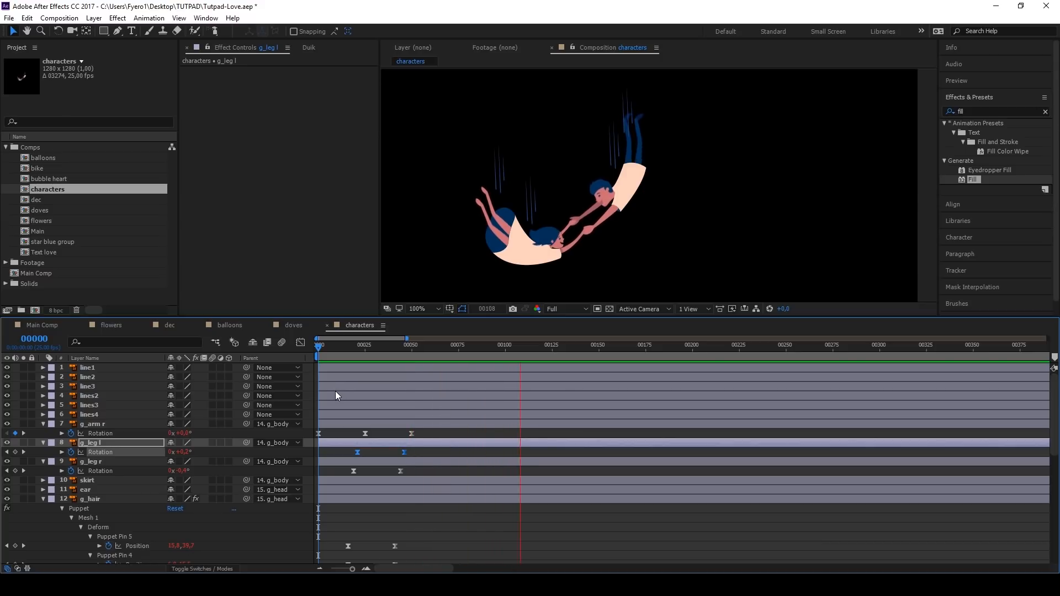
click(320, 347)
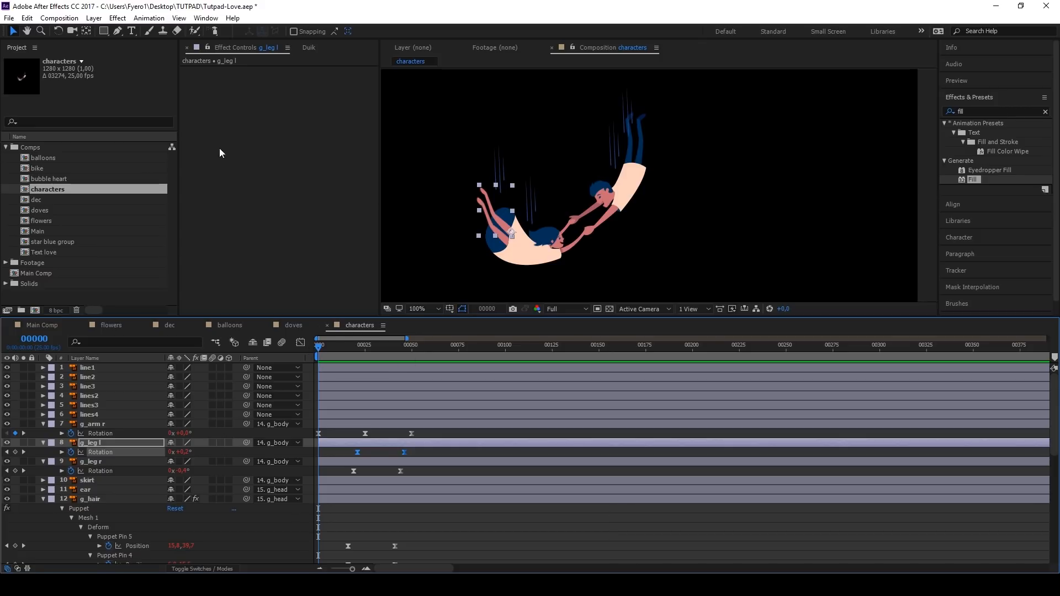
Step: Create a null object and position it between the two characters, near their joined hands
click(93, 18)
mouse_move(110, 33)
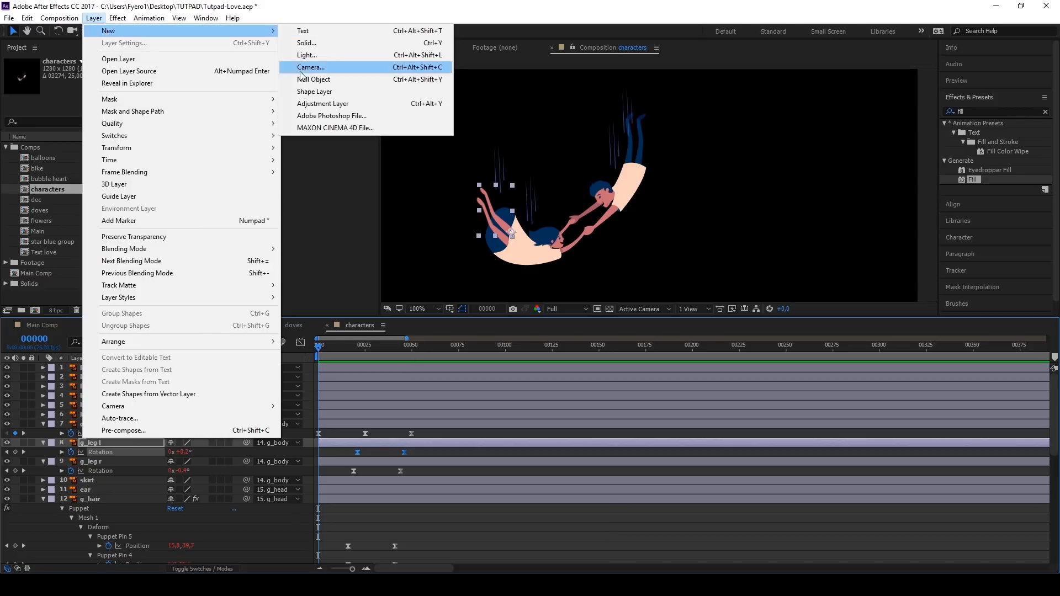
click(319, 80)
drag(563, 190, 564, 201)
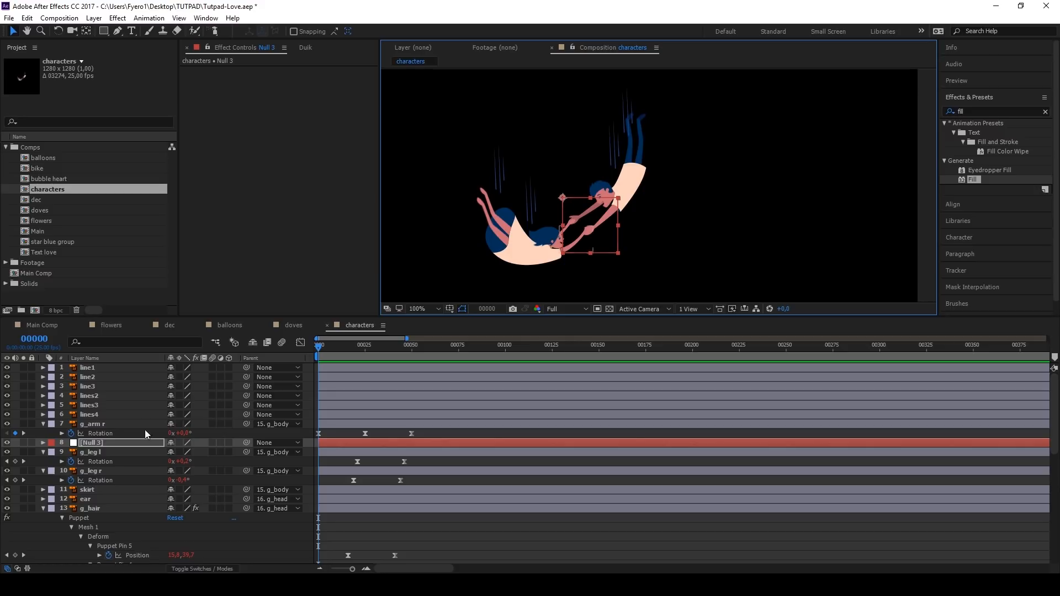
Step: Parent the g_body and b_body layers together to the Null 3 layer
click(107, 444)
scroll(132, 368, down, 4)
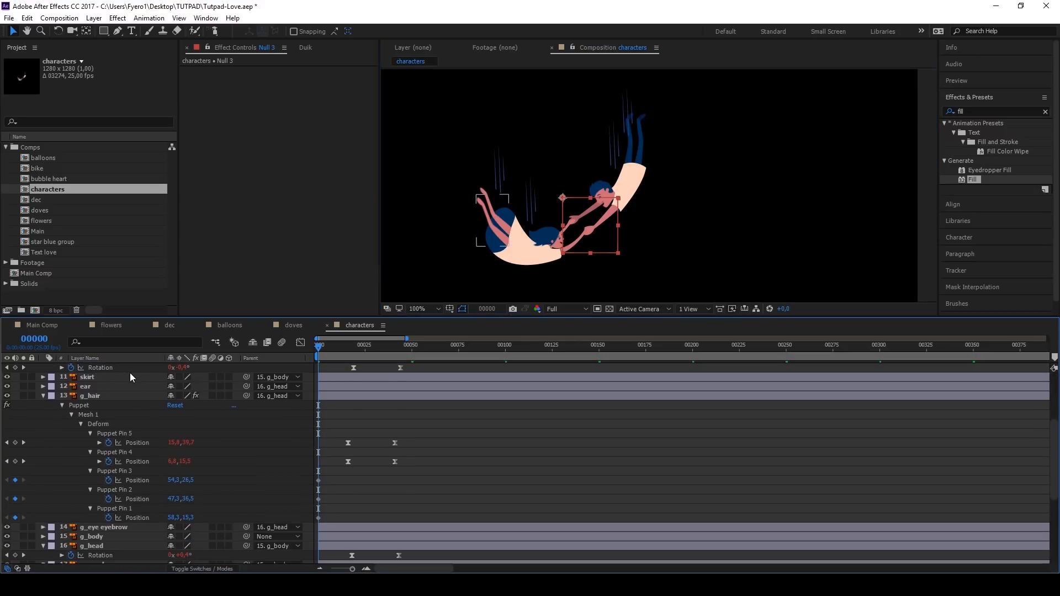
scroll(113, 492, down, 2)
click(110, 479)
scroll(109, 480, down, 2)
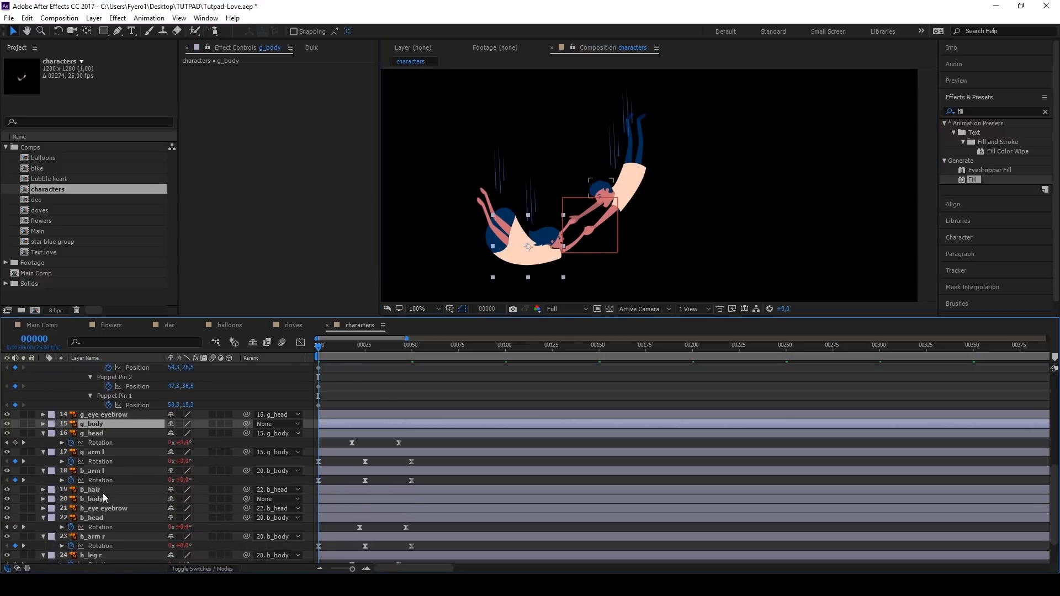
ctrl+click(101, 499)
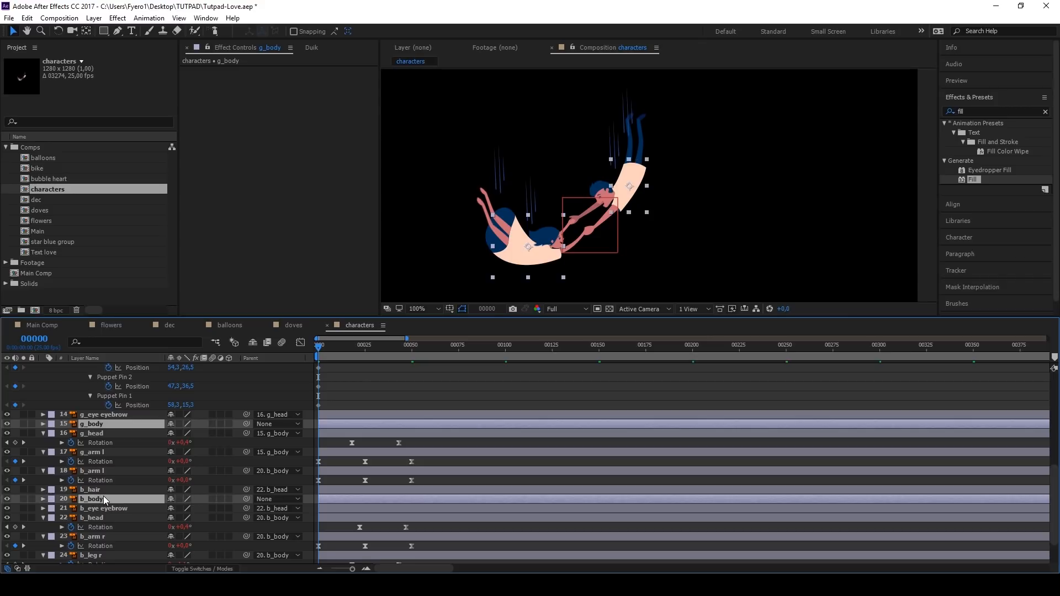
click(280, 425)
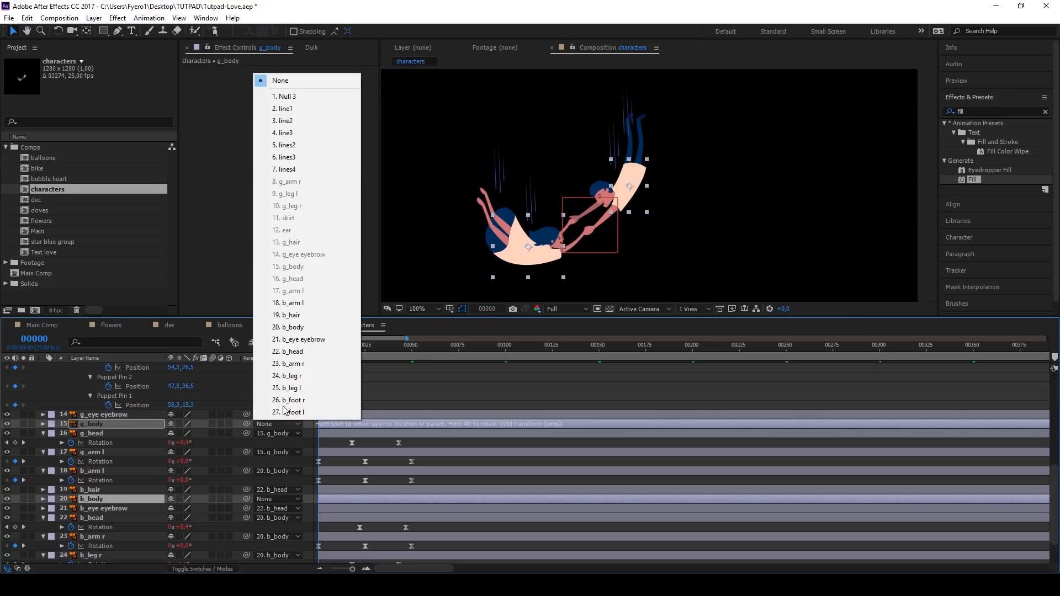
click(284, 98)
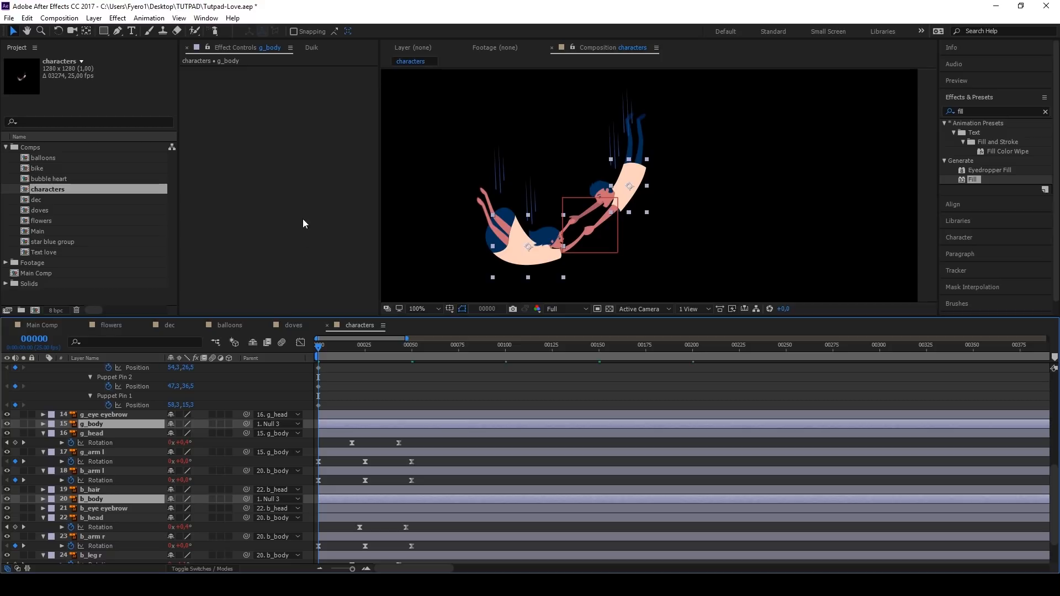
Step: Keyframe the null's rotation at 0° on frame 0, 24° on frame 25 and 0° on frame 50
scroll(130, 427, up, 2)
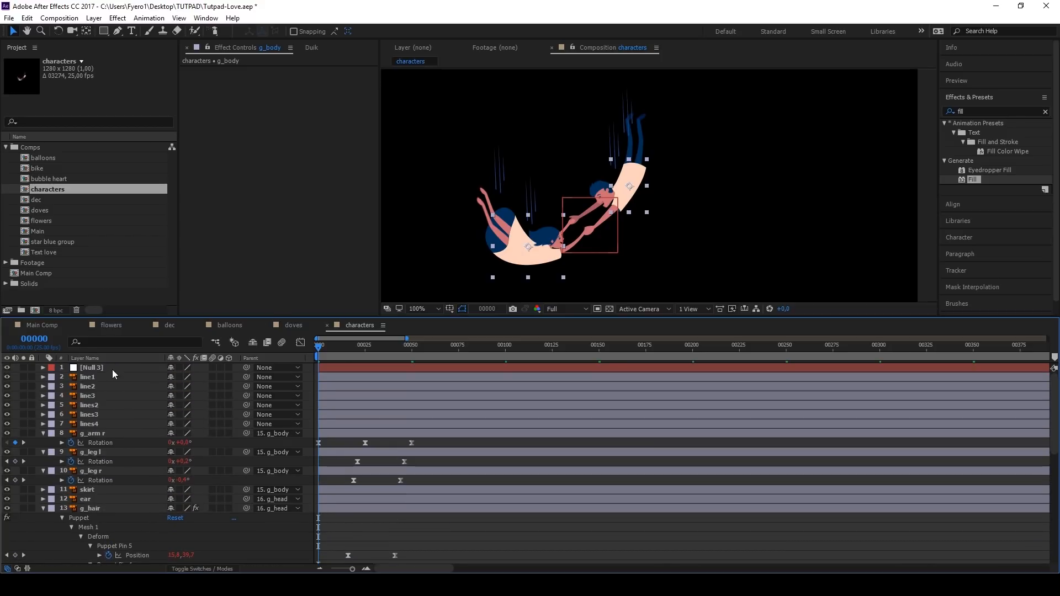
click(112, 370)
key(r)
click(71, 376)
drag(349, 349, 366, 351)
drag(188, 381, 200, 381)
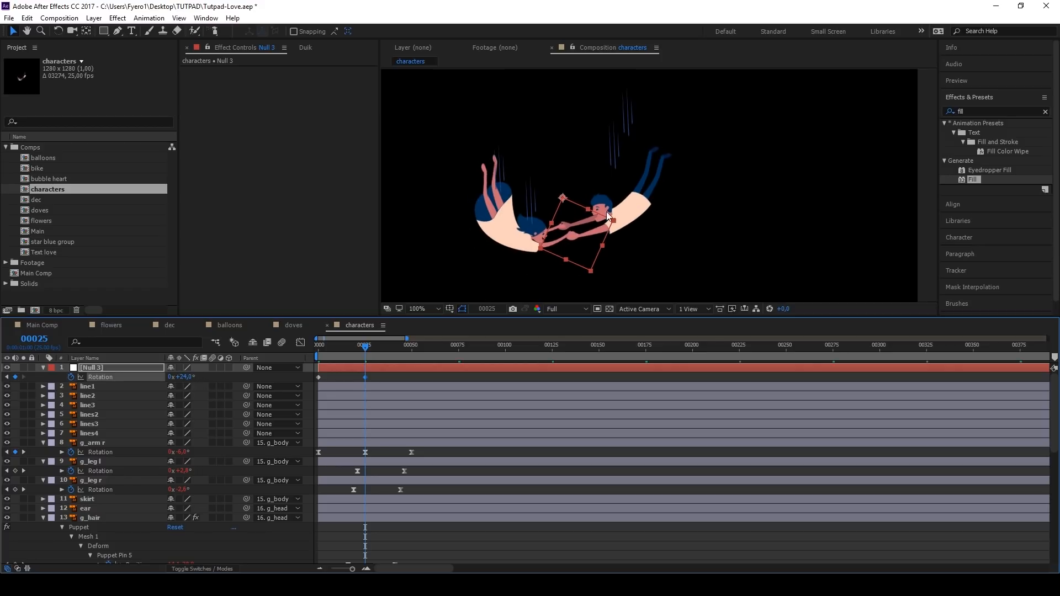
drag(371, 349, 412, 352)
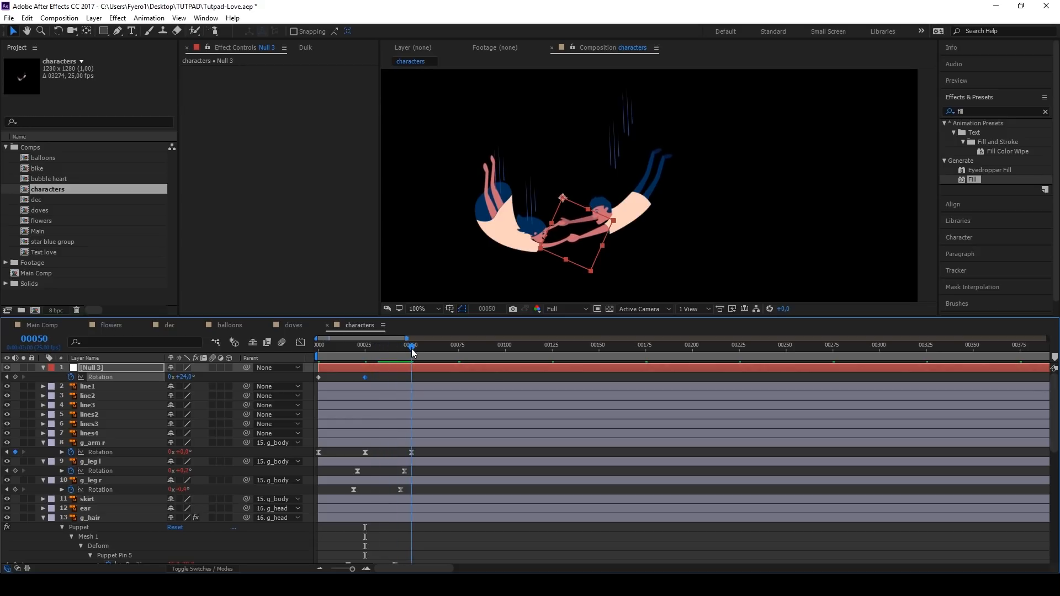
click(182, 378)
text(0)
key(Return)
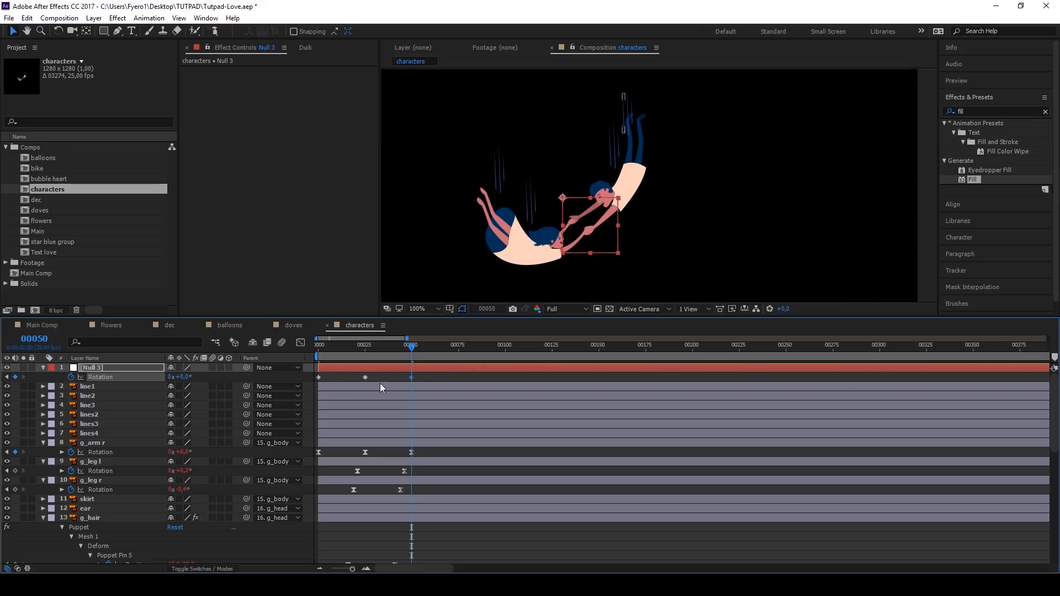
Step: Ease the null's three rotation keyframes, loop the rotation with a loopOut() expression and preview the swing
right_click(317, 381)
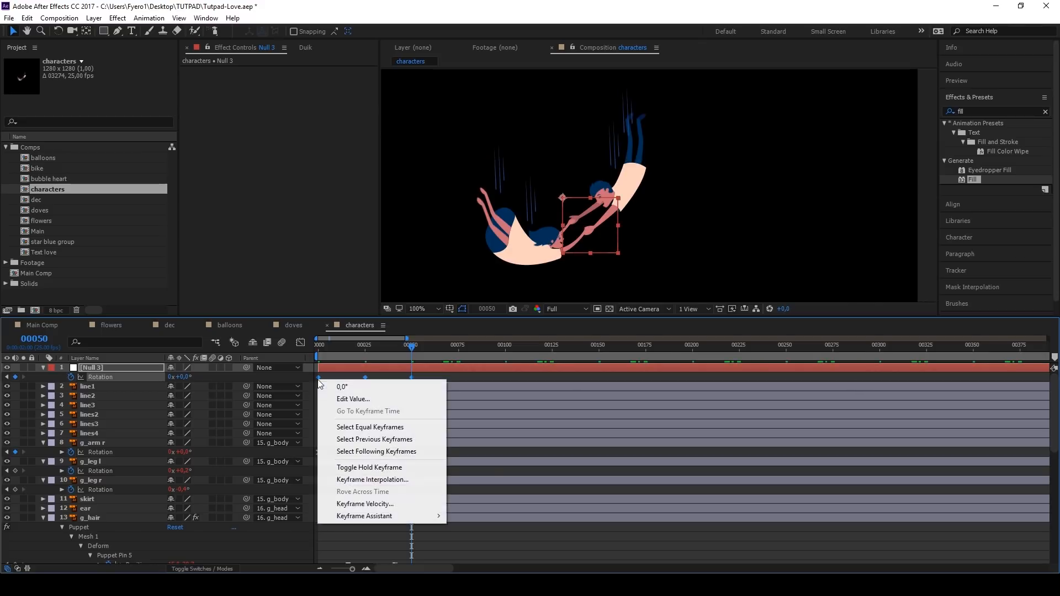
mouse_move(381, 516)
click(497, 446)
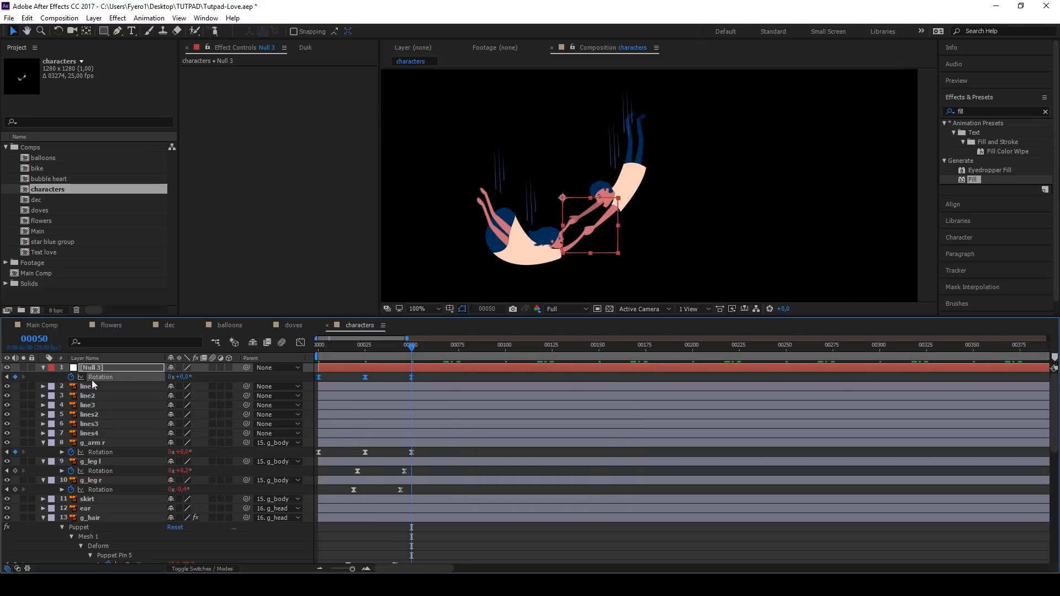
alt+click(72, 378)
text(loop)
click(439, 375)
click(336, 347)
key(space)
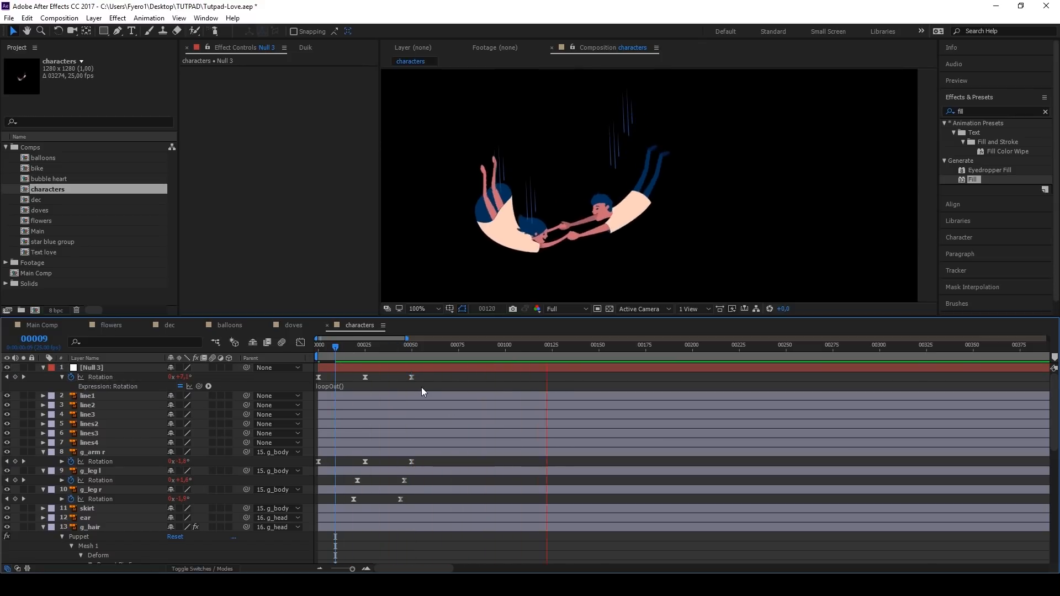
click(317, 346)
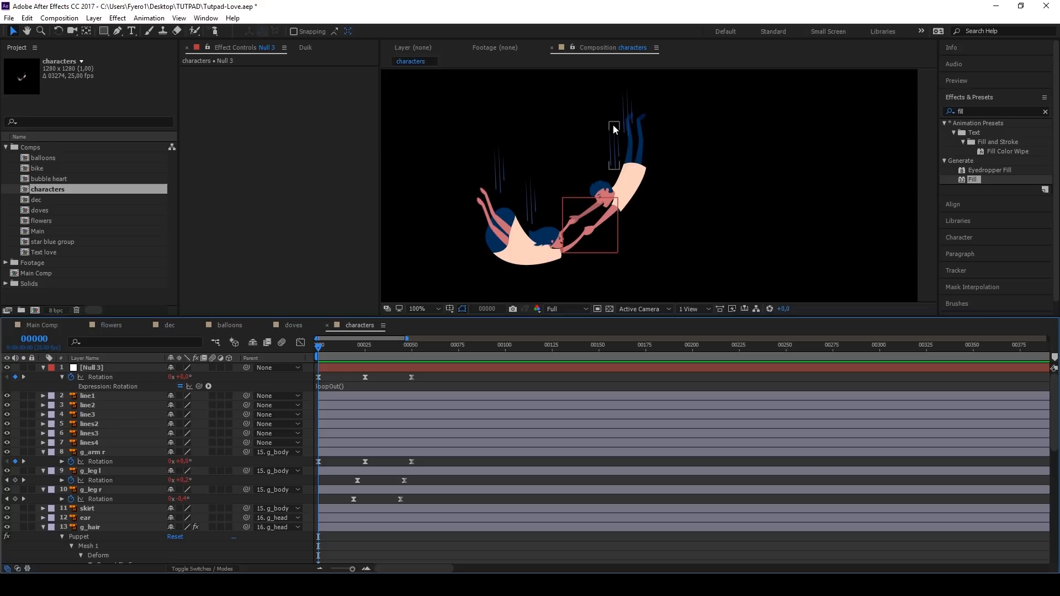
Step: Move the anchor point of line1 to the line's upper end
click(623, 111)
scroll(623, 111, up, 4)
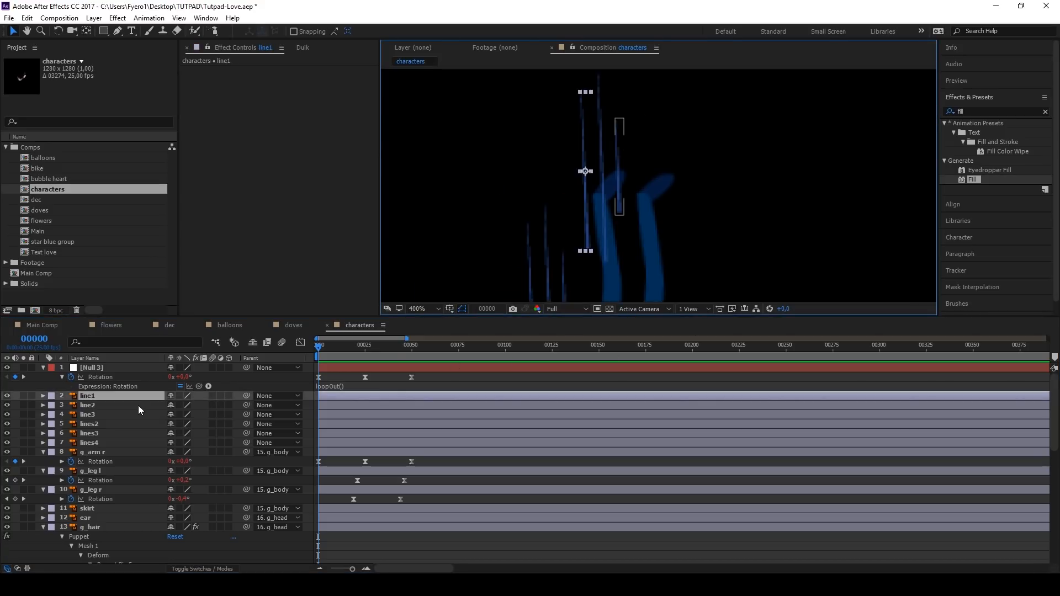
key(y)
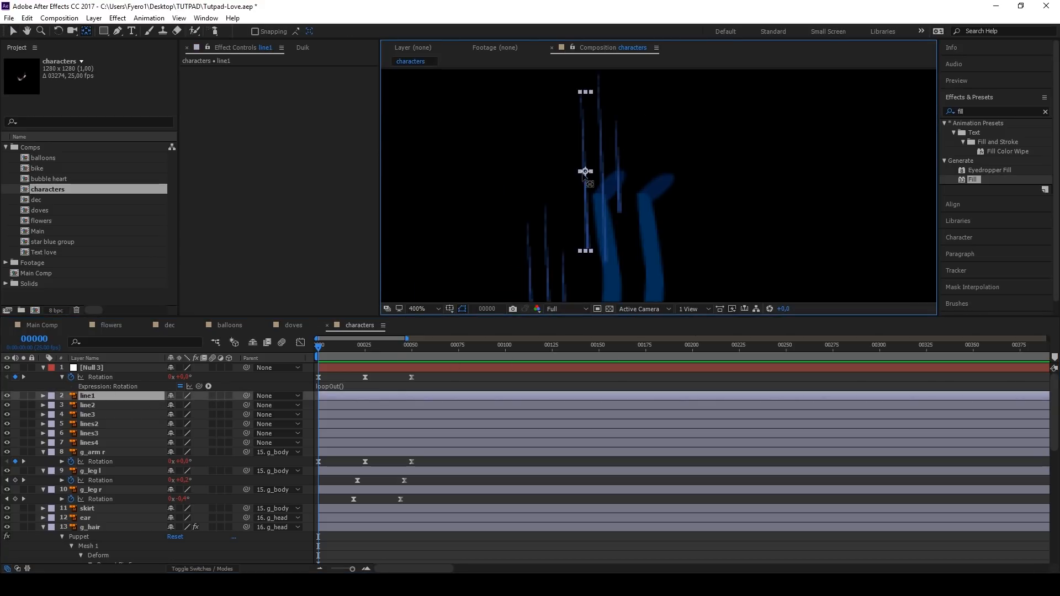
drag(586, 171, 581, 92)
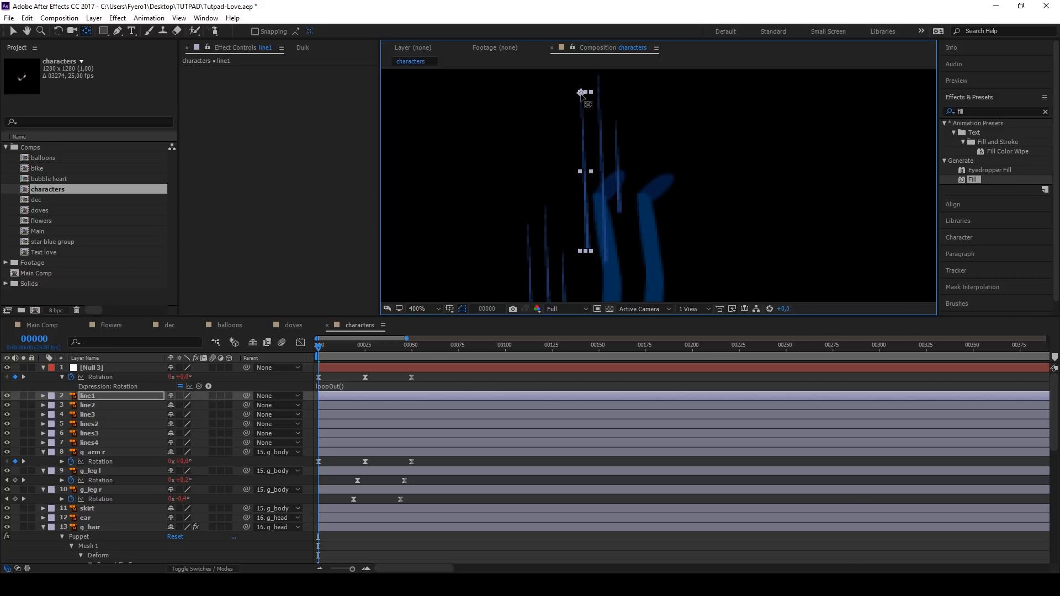
Step: Keyframe line1's scale to grow from 0% at frame 0 to 100% at frame 50
key(s)
click(71, 405)
mouse_move(319, 348)
mouse_down()
mouse_move(365, 349)
mouse_move(317, 349)
mouse_up()
click(15, 406)
click(182, 405)
text(0)
key(Return)
Step: Set the velocity influence of line1's scale keyframes to 100% incoming and 15% outgoing, and preview the growth
key(ctrl+shift+k)
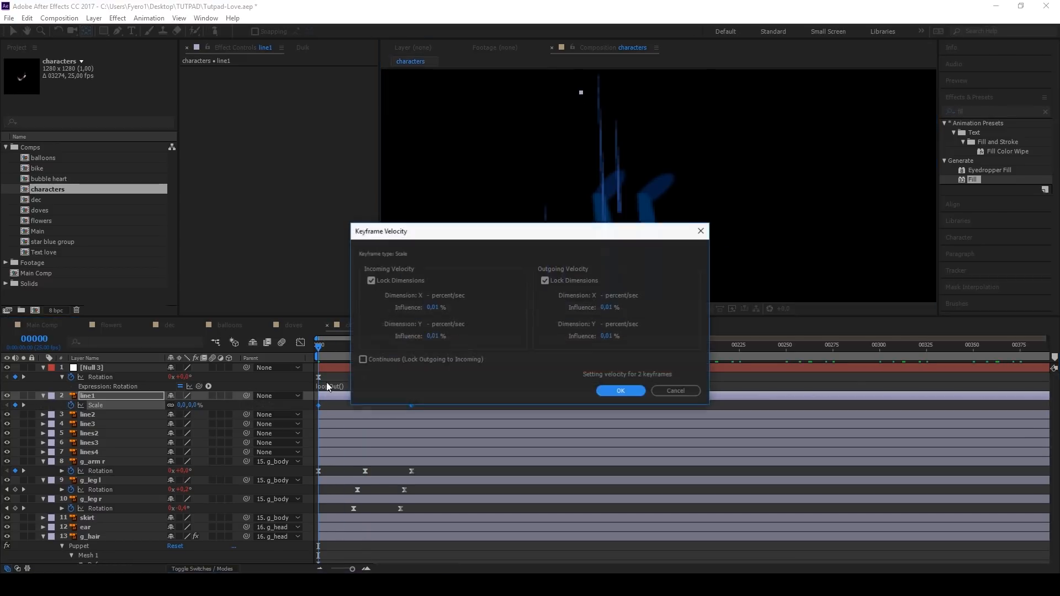
click(440, 314)
text(100)
key(Tab)
key(Tab)
text(15)
key(Return)
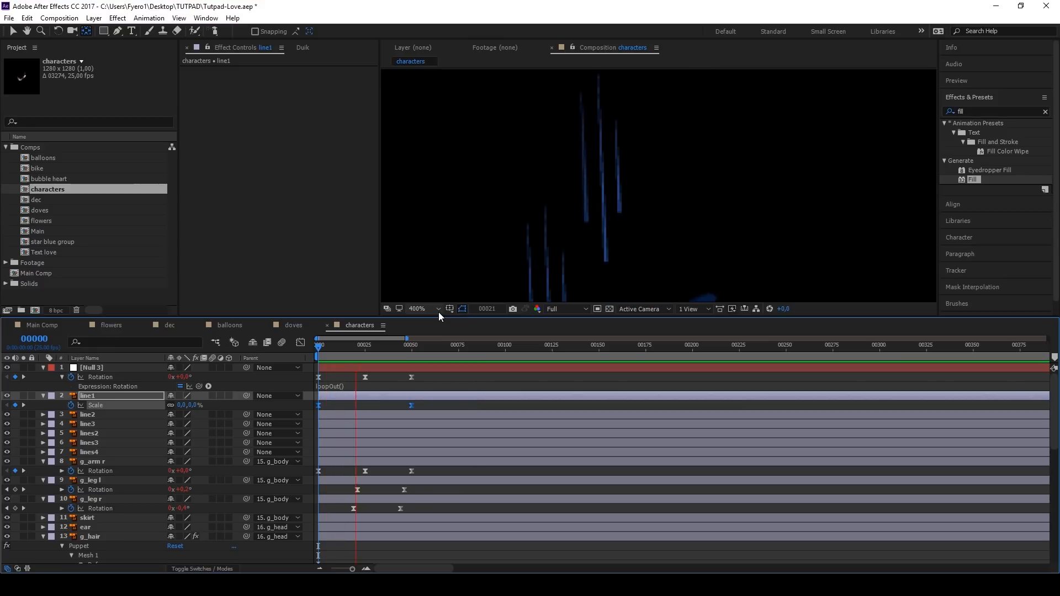
key(space)
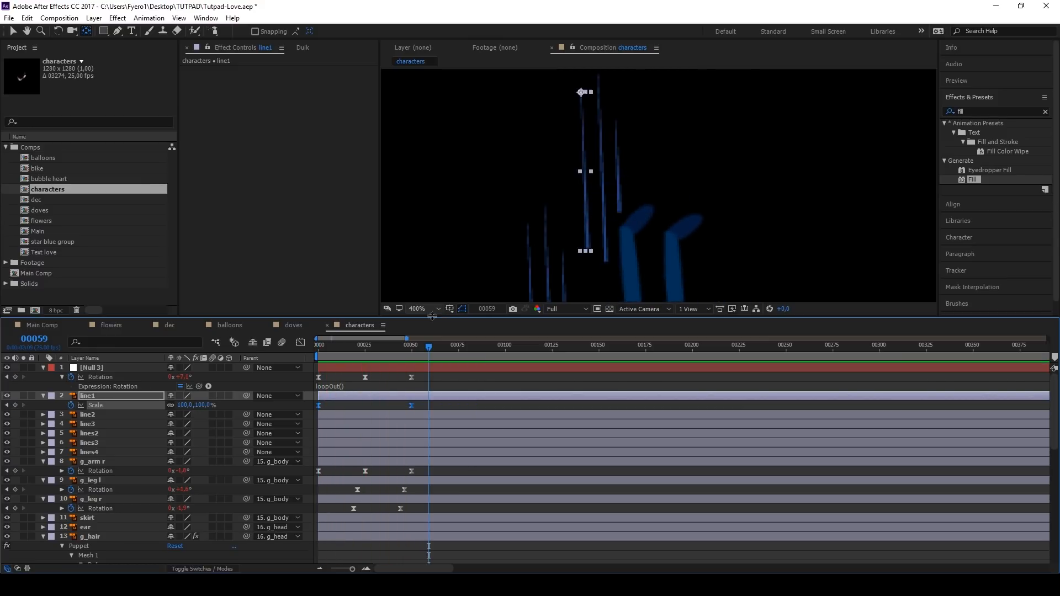
Step: Move line1's full-scale keyframe to about frame 41, hold it with a copy at frame 50, and loop the scale with loopOut()
drag(333, 346, 411, 355)
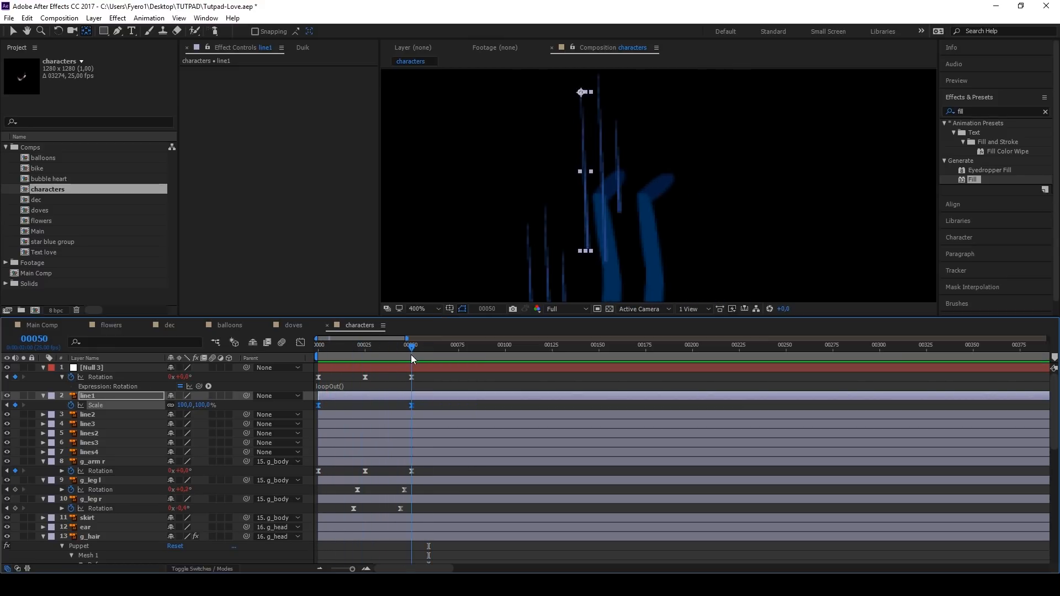
drag(411, 406, 397, 405)
key(ctrl+c)
key(ctrl+v)
drag(412, 349, 411, 350)
alt+click(71, 405)
text(lo)
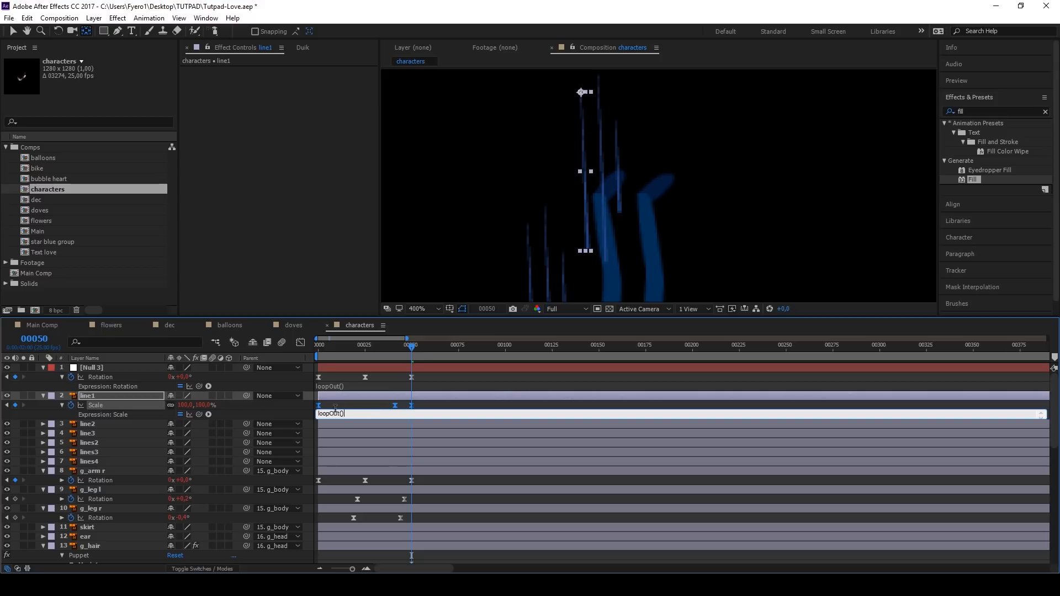
click(362, 405)
Step: Fade out line1 with opacity keyframes of 100% at about frame 41 and 0% at frame 50
click(359, 396)
key(t)
click(70, 406)
key(shift+s)
drag(412, 414, 396, 415)
click(171, 415)
text(0)
key(Return)
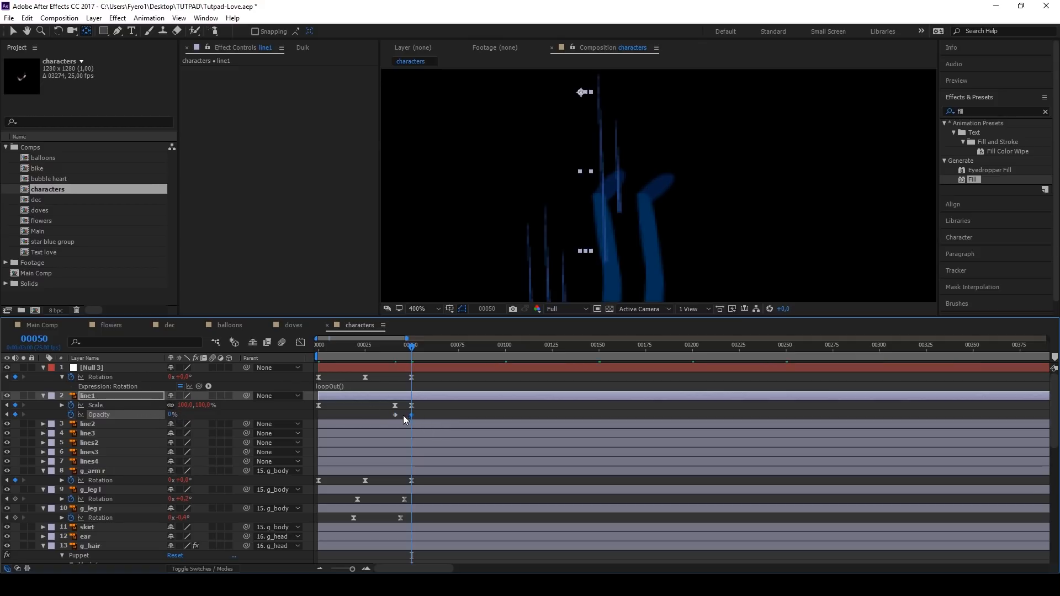
Step: Add a 100% opacity keyframe to line1 at frame 0, loop the opacity with loopOut() and preview the result
click(317, 344)
click(15, 415)
alt+click(71, 414)
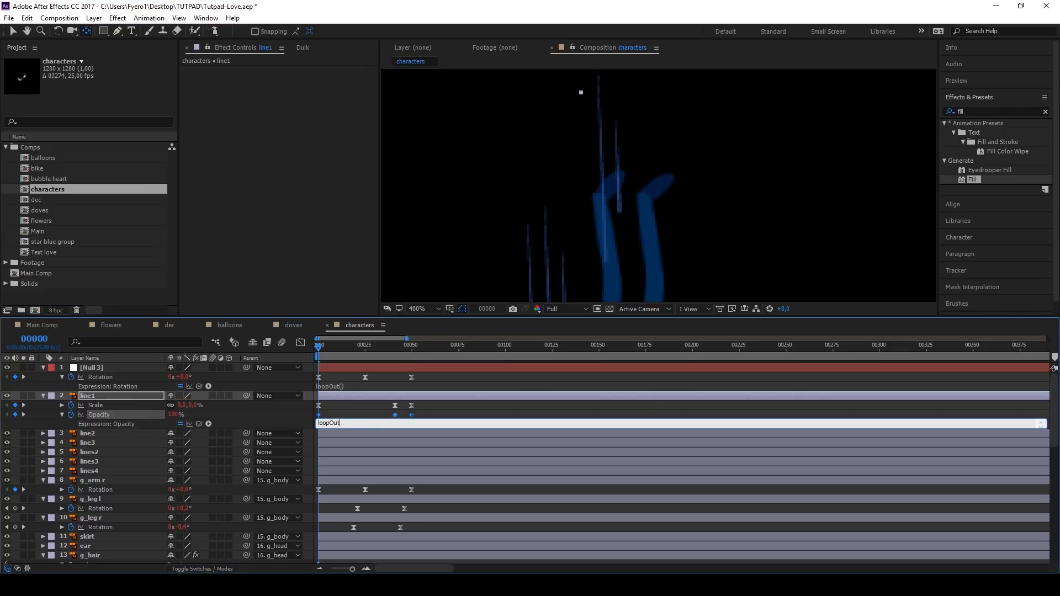
text(loopOut())
click(427, 406)
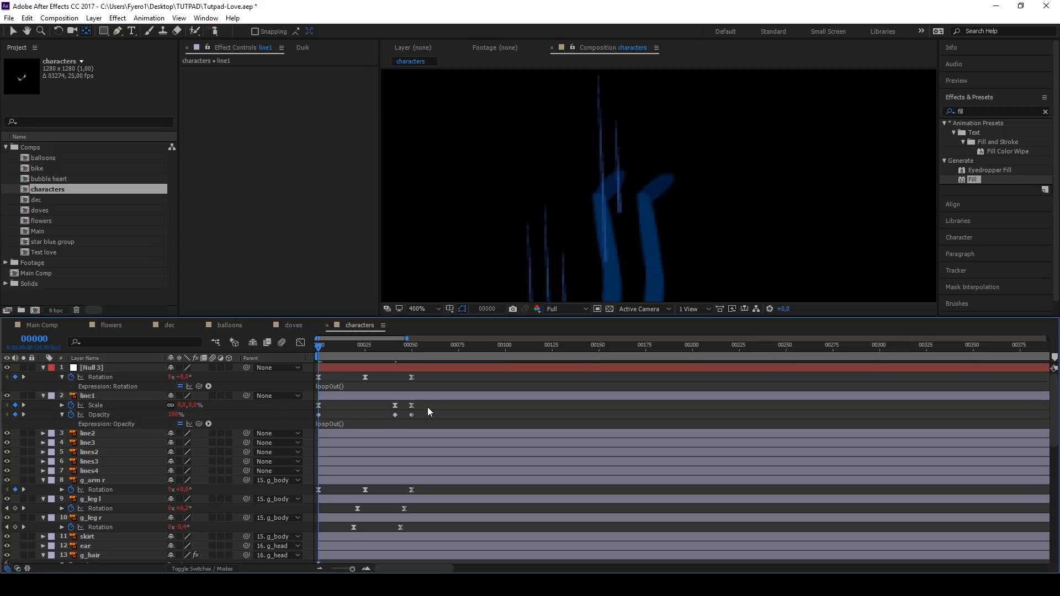
key(space)
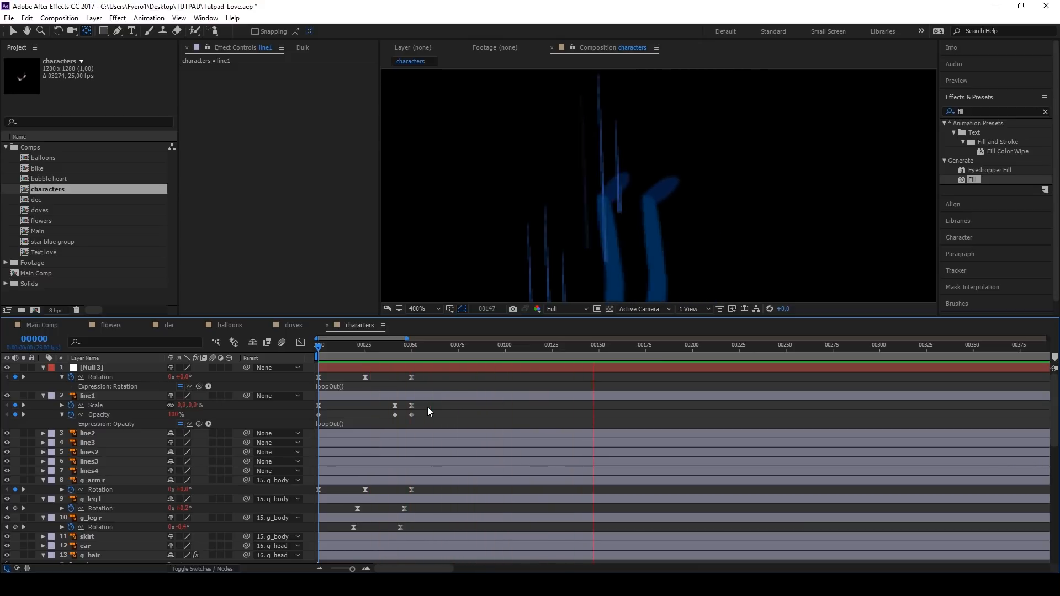
key(space)
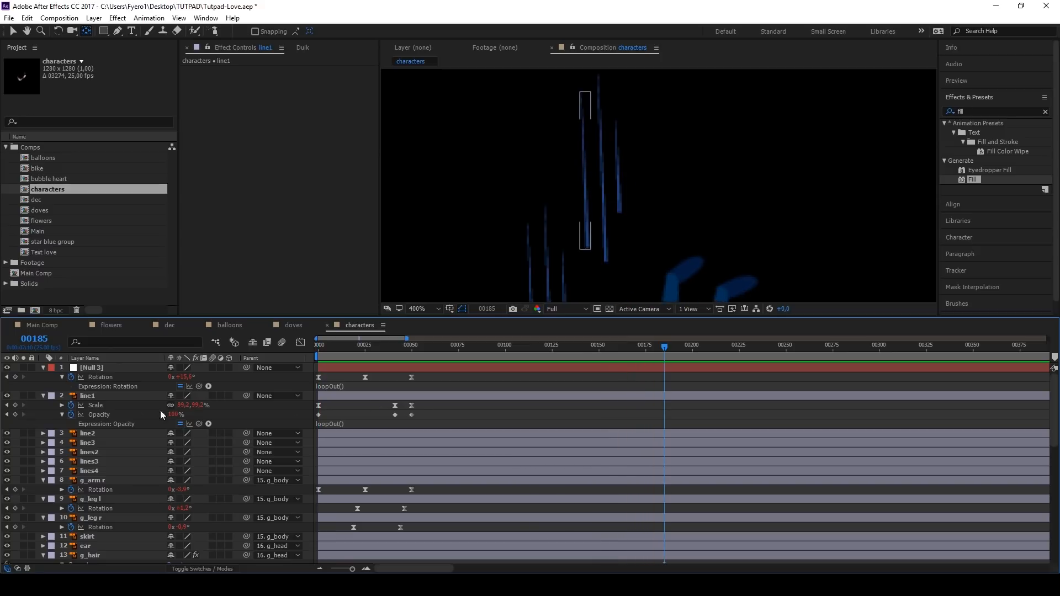
Step: Move the anchor points of line2 and line3 to the upper ends of their lines
click(96, 432)
shift+click(95, 443)
click(432, 426)
click(96, 443)
drag(602, 169, 598, 78)
click(96, 434)
drag(619, 167, 616, 104)
Step: Copy line1's scale and opacity animation onto line2 and line3 at frame 0
click(96, 405)
shift+click(100, 415)
key(ctrl+c)
key(Home)
click(91, 434)
shift+click(91, 444)
key(ctrl+v)
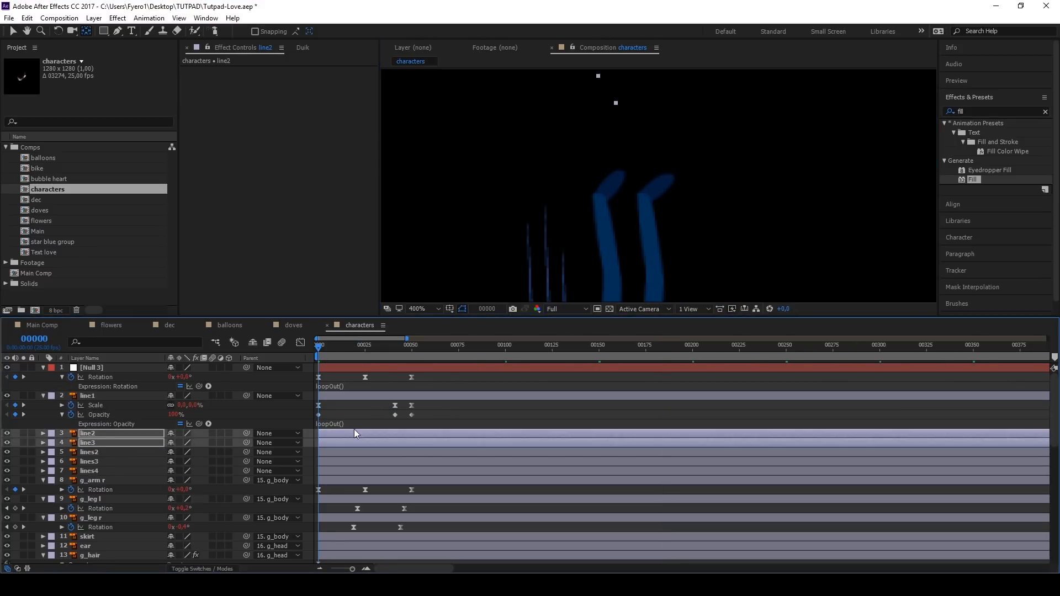
Step: Shift line2 and line3 earlier in time by different amounts to stagger the three lines, and preview them
key(u)
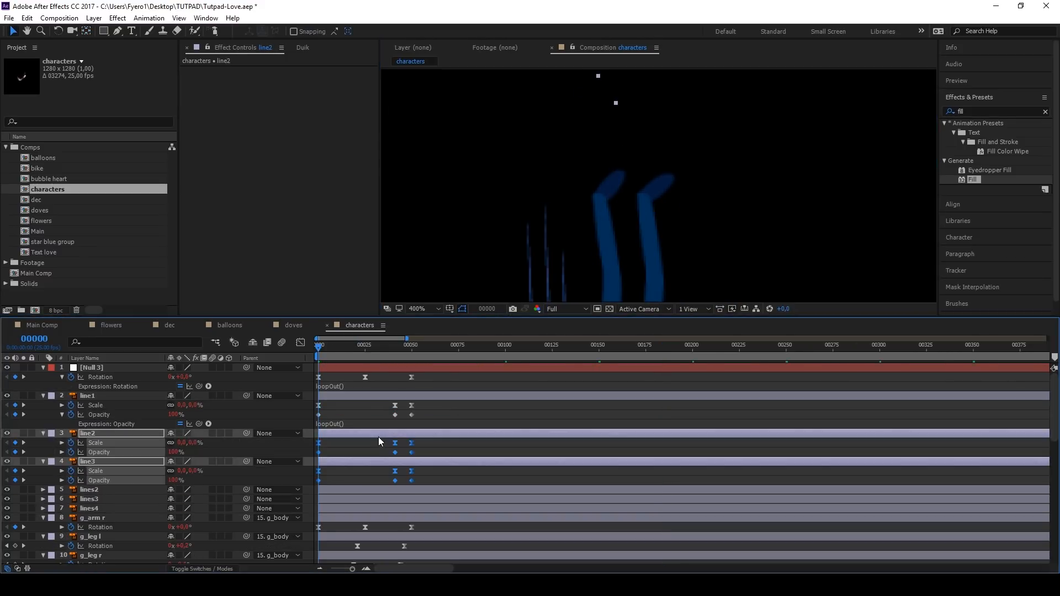
drag(379, 436, 339, 462)
scroll(544, 261, down, 2)
key(space)
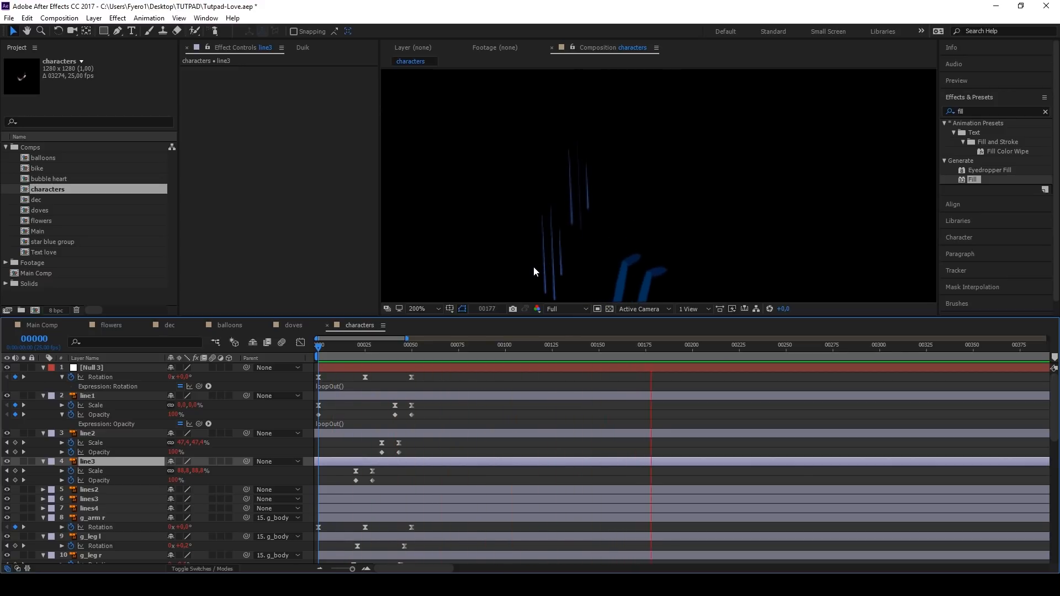
key(space)
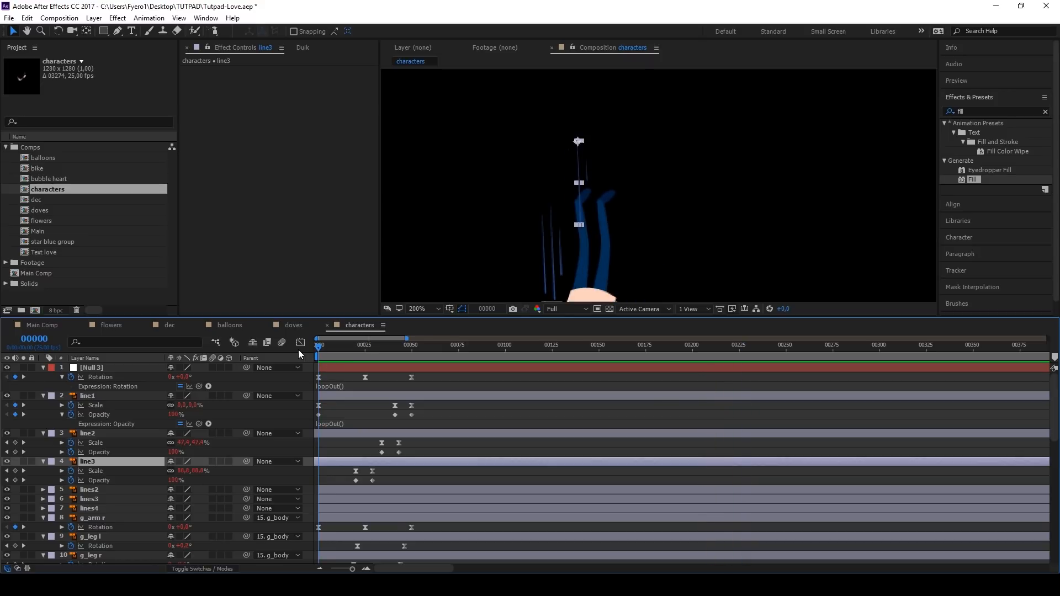
Step: Duplicate line1, line2 and line3, and place the copies over the line group above the girl's legs
scroll(507, 213, down, 2)
scroll(473, 252, up, 2)
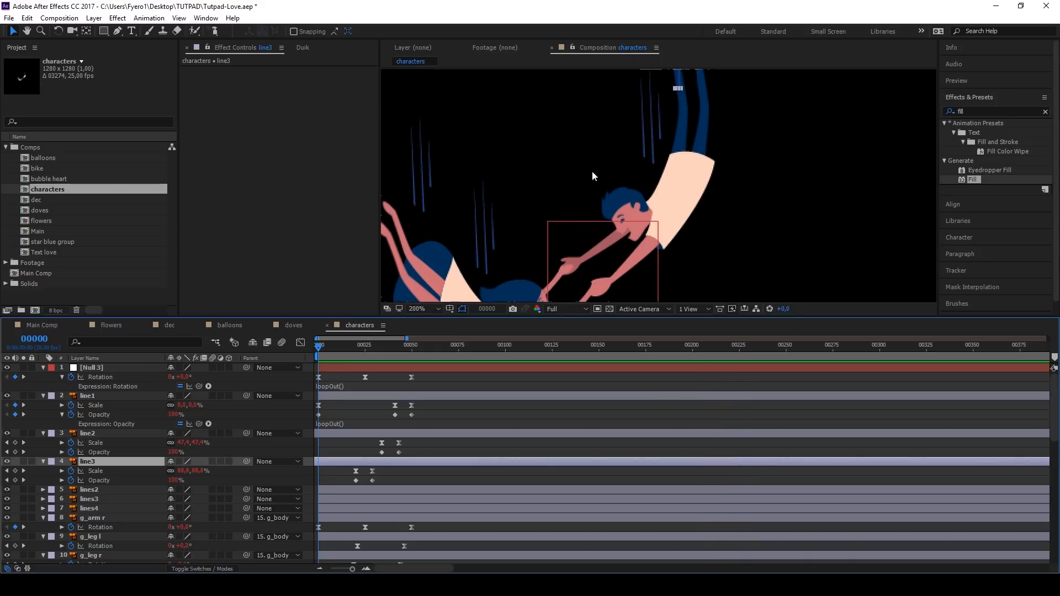
click(94, 395)
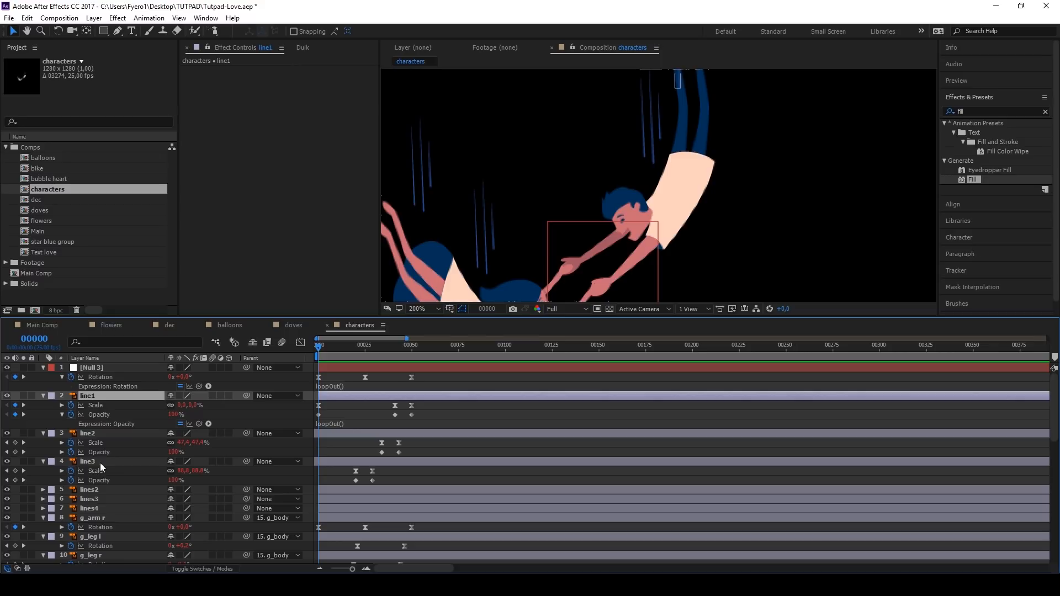
shift+click(98, 462)
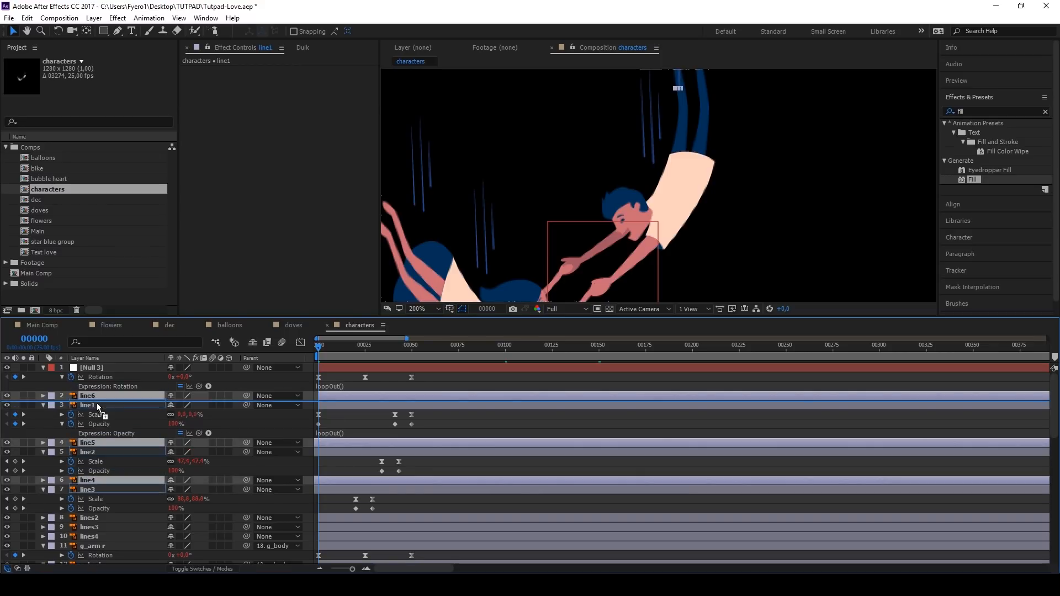
key(ctrl+d)
click(390, 348)
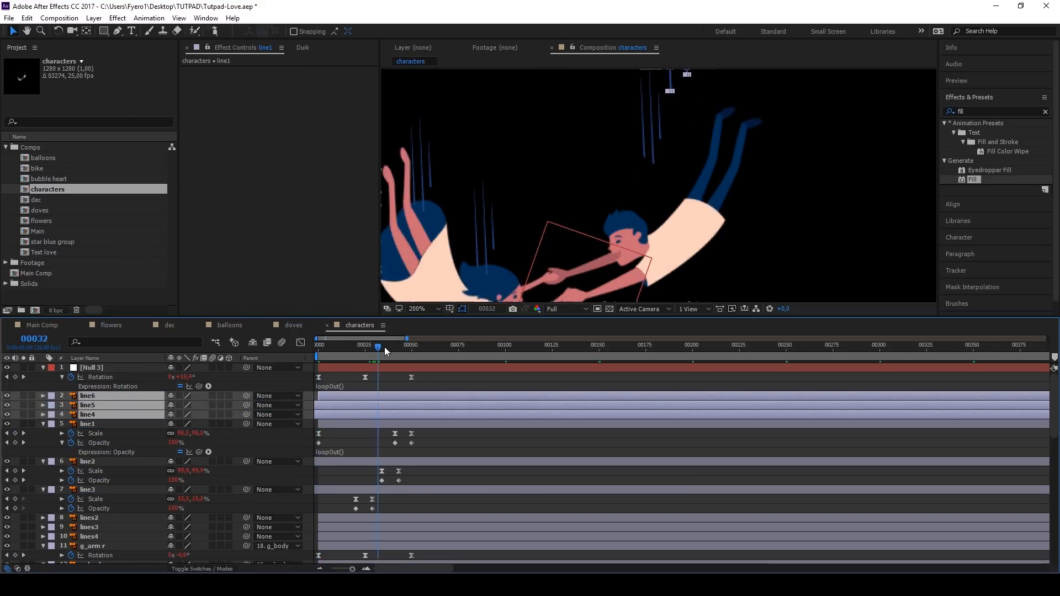
drag(671, 80, 413, 191)
Step: Duplicate the set of three animated lines twice and align one set with the line group above the girl's head
key(ctrl+d)
key(ctrl+d)
click(478, 232)
shift+click(485, 233)
shift+click(494, 232)
drag(486, 230, 485, 227)
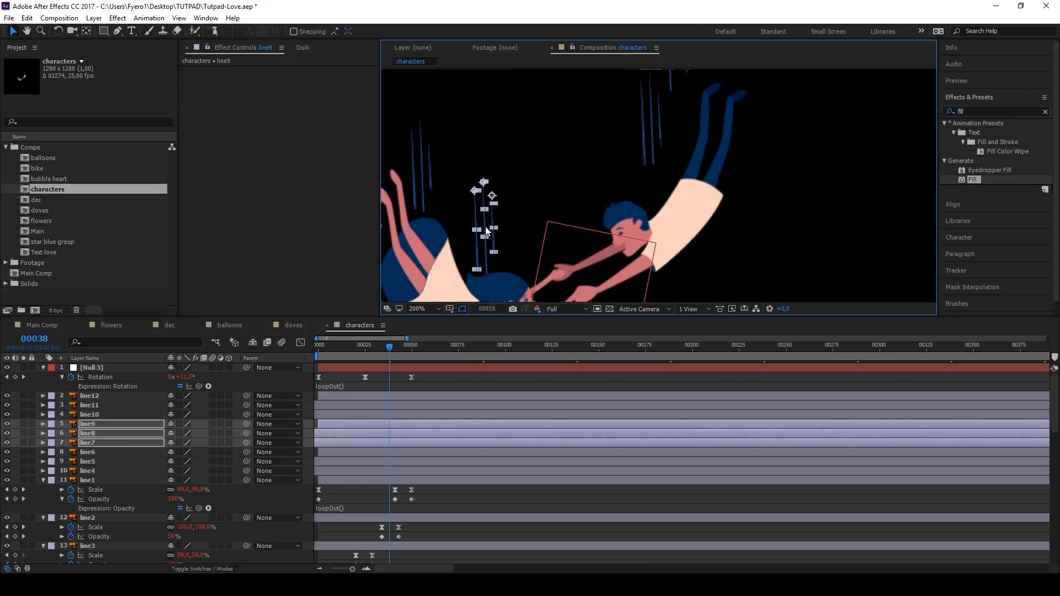
Step: Hide the original static line layers lines2, lines3 and lines4
scroll(100, 485, down, 3)
click(97, 490)
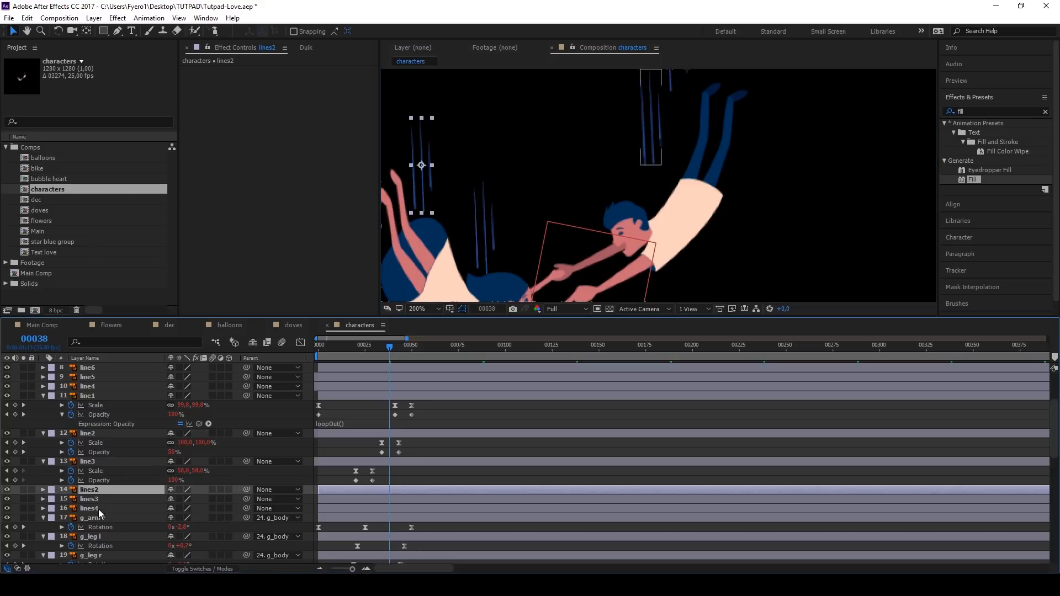
shift+click(91, 509)
click(7, 490)
scroll(488, 214, down, 2)
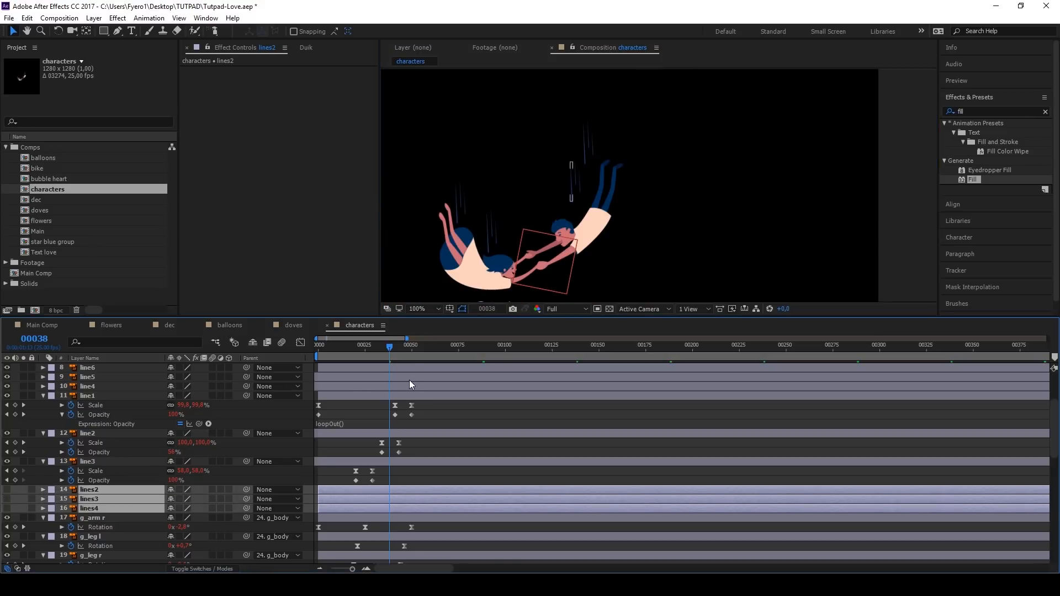
Step: Shift the sets line10–12, line7–9 and line4–6 earlier in time by different amounts, and preview the staggered lines
scroll(112, 400, up, 5)
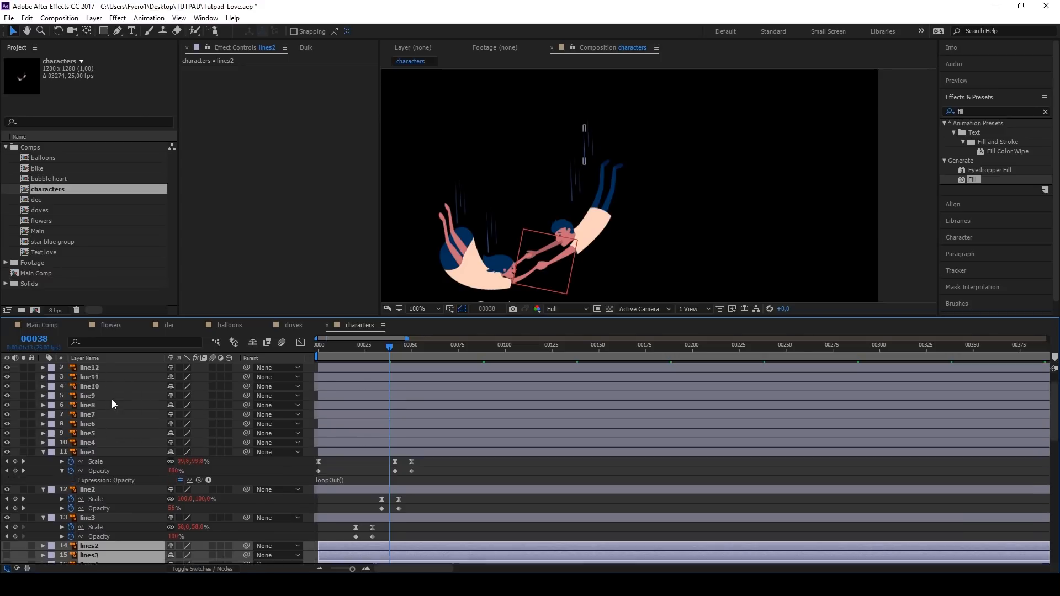
click(108, 397)
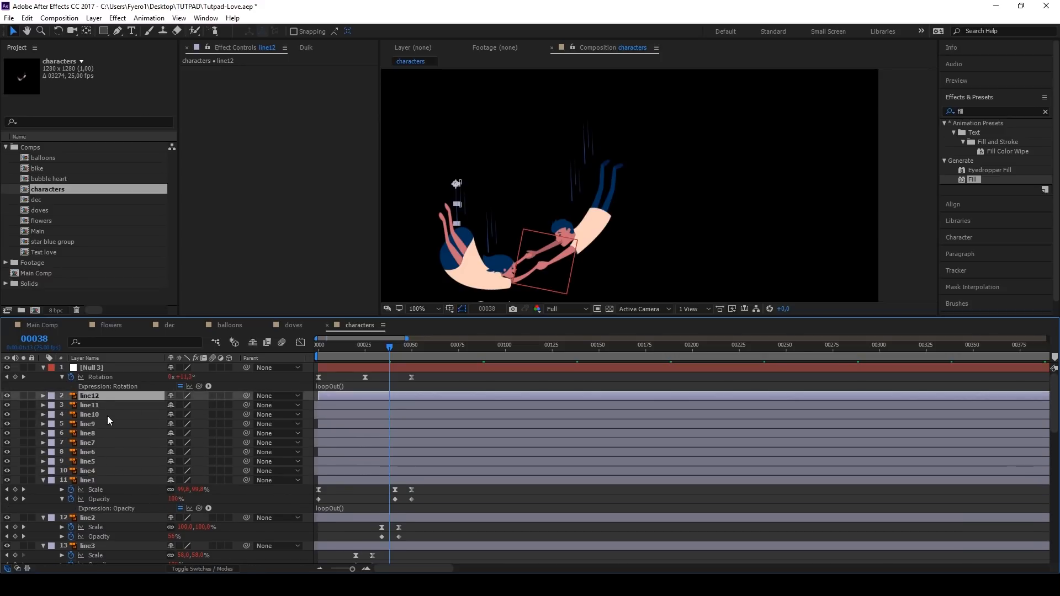
shift+click(108, 416)
drag(380, 399, 338, 398)
click(106, 424)
shift+click(107, 442)
drag(393, 426, 337, 426)
click(334, 453)
shift+click(332, 471)
drag(329, 464, 236, 460)
key(space)
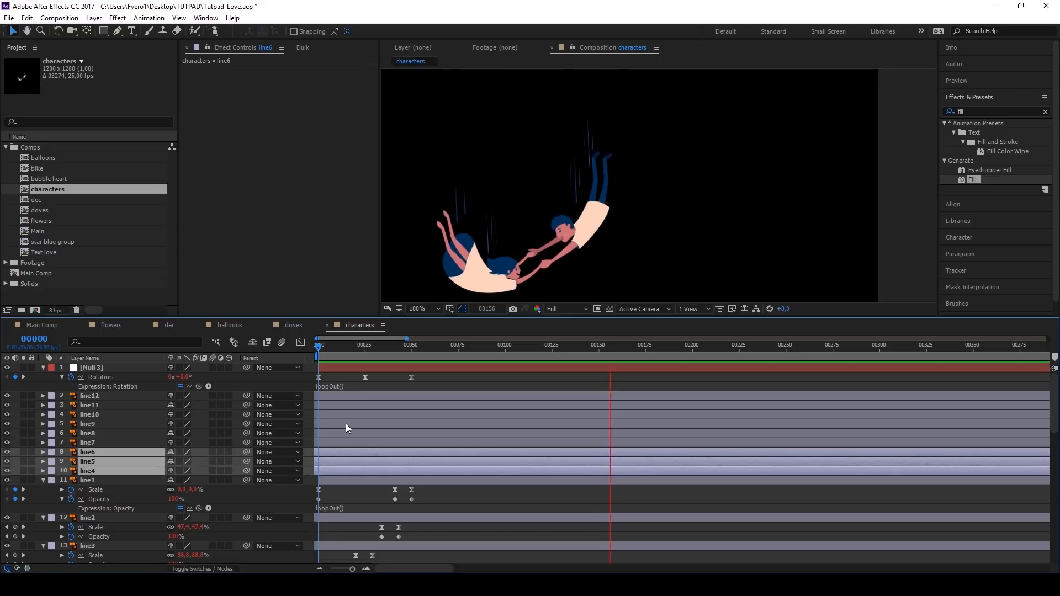
key(space)
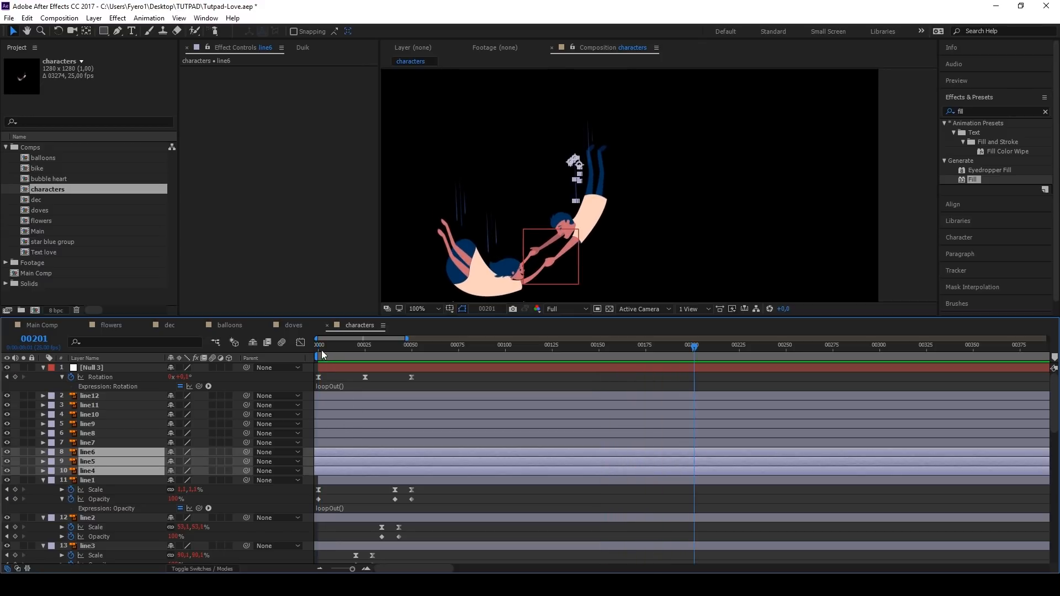
Step: Add the characters composition to Main Comp above the doves layer, and align it with the falling couple in the visible Main reference layer
click(51, 324)
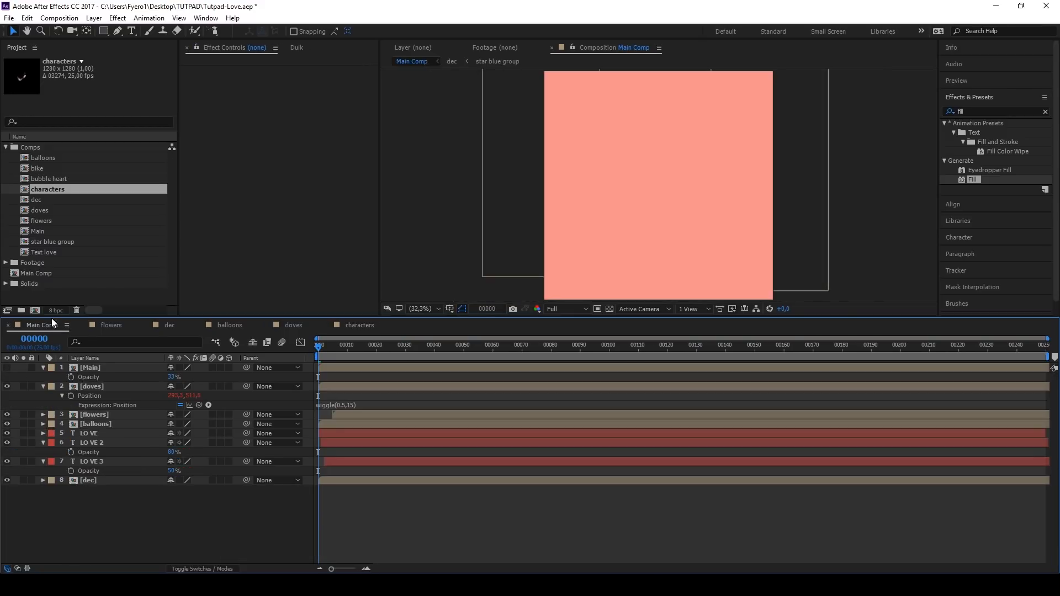
drag(45, 191, 91, 380)
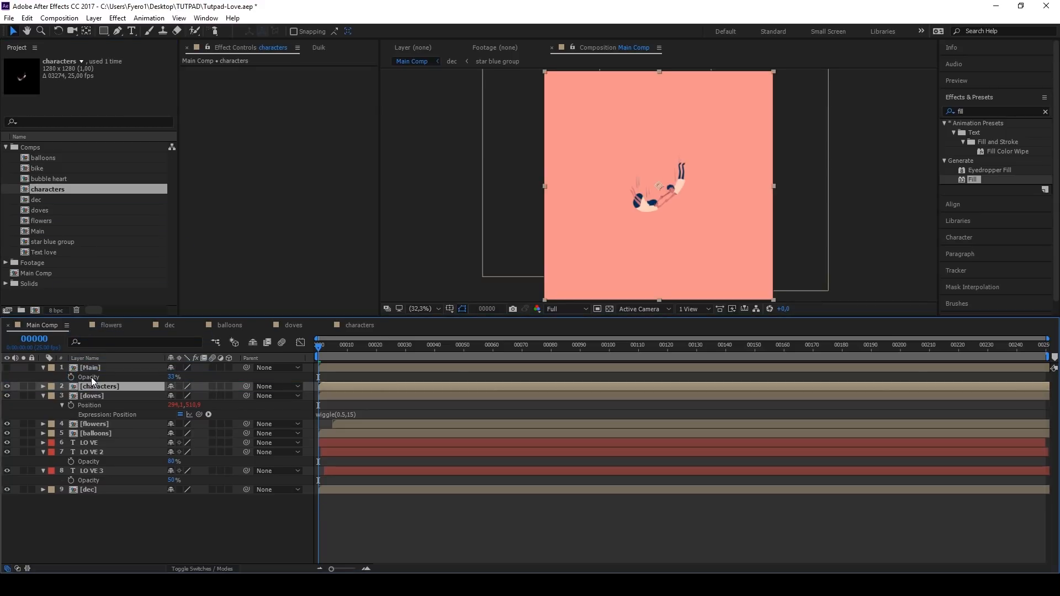
click(7, 369)
scroll(674, 180, up, 1)
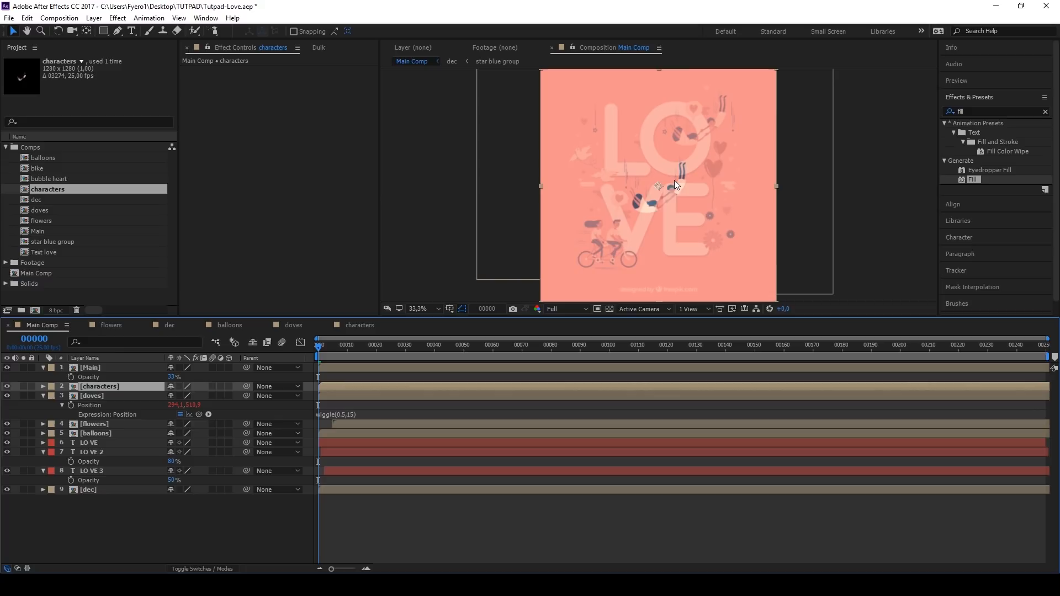
scroll(715, 130, up, 3)
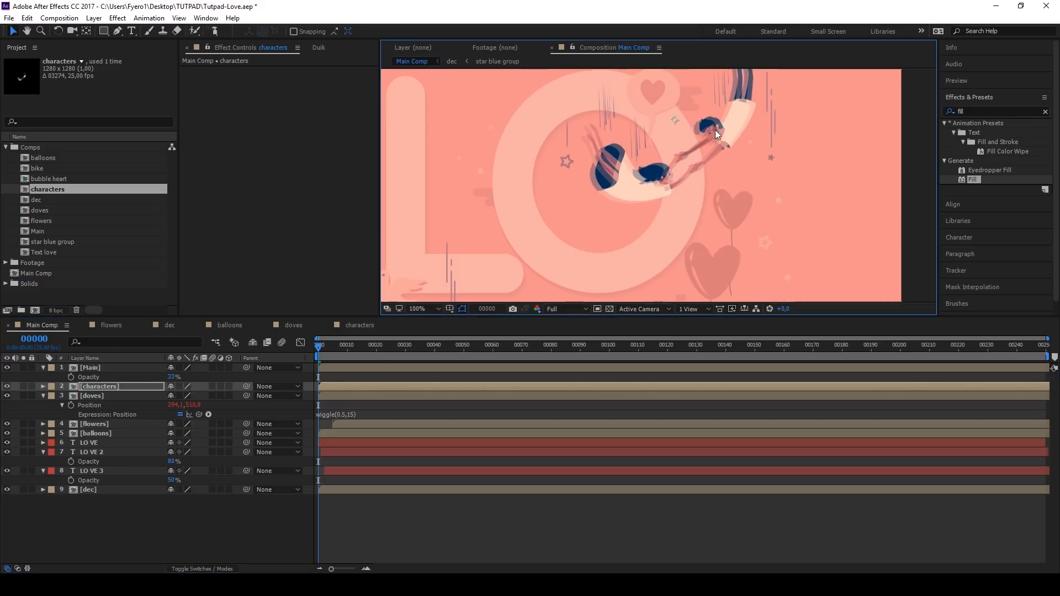
drag(710, 134, 702, 151)
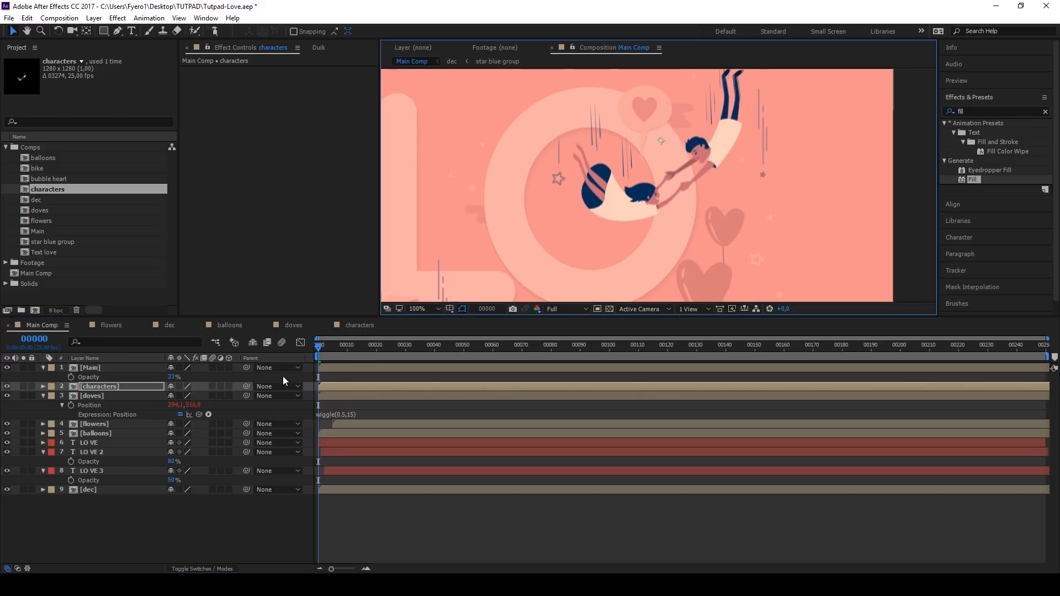
Step: Copy the doves layer's wiggle(0.5,15) expression onto the characters layer's position and preview the motion
click(336, 416)
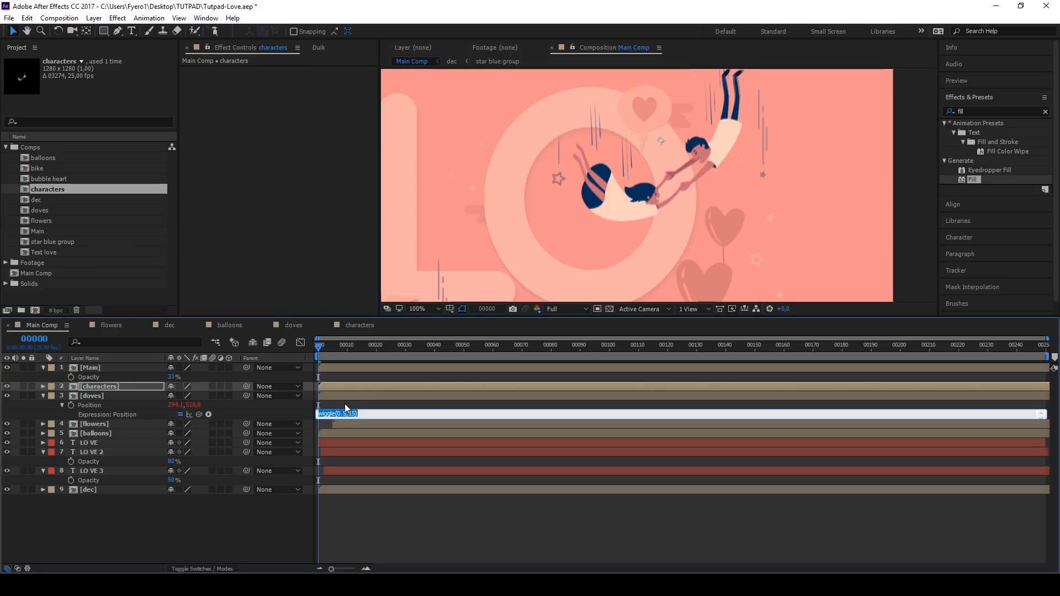
click(107, 387)
key(p)
alt+click(72, 393)
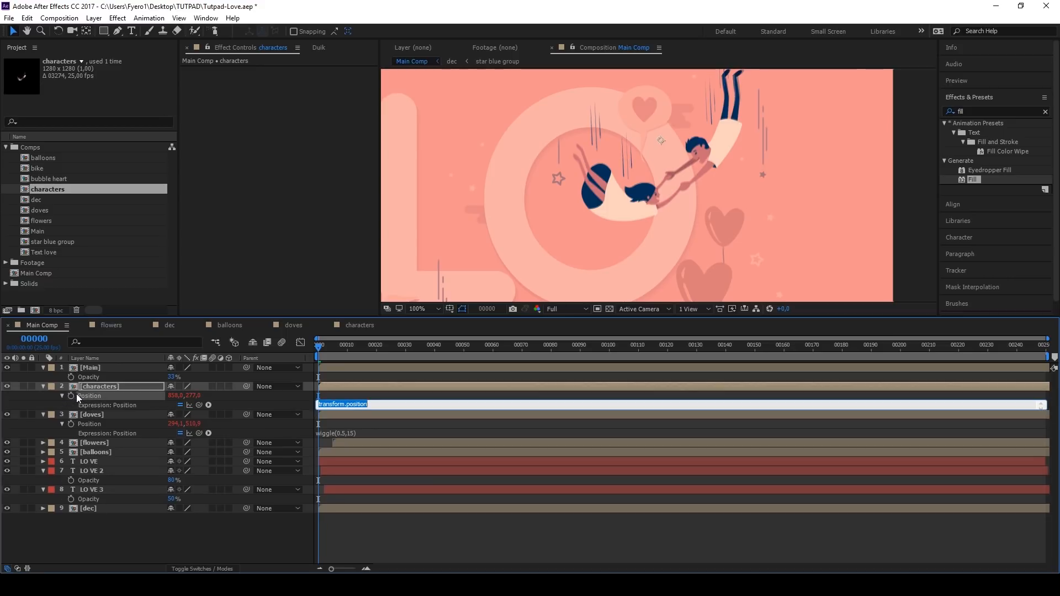
click(348, 395)
key(space)
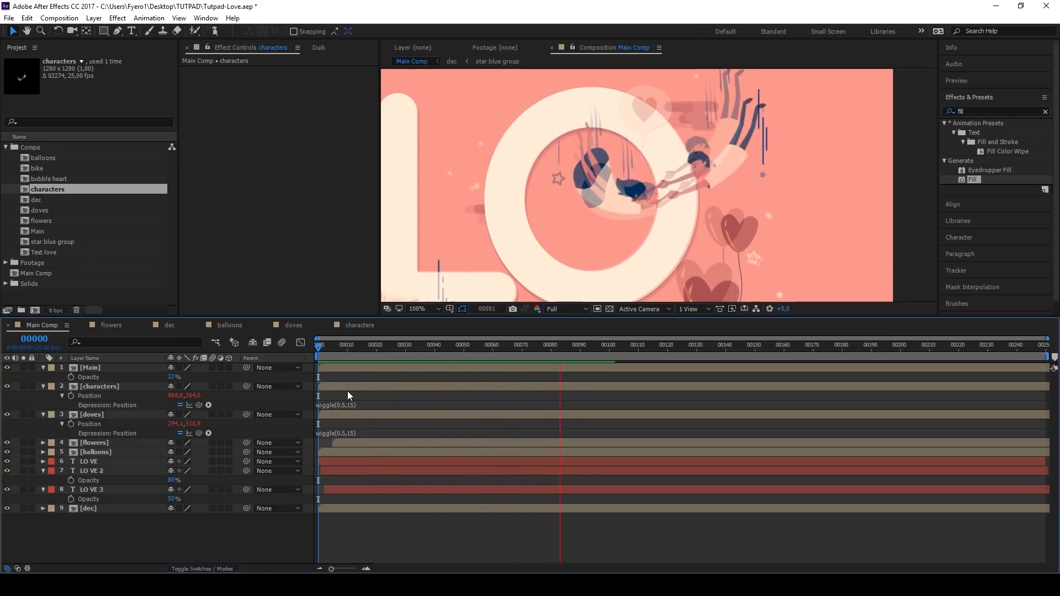
Step: Reduce the characters layer's position expression to wiggle(0.5,10), hide the Main reference layer, and preview from the first frame
click(352, 405)
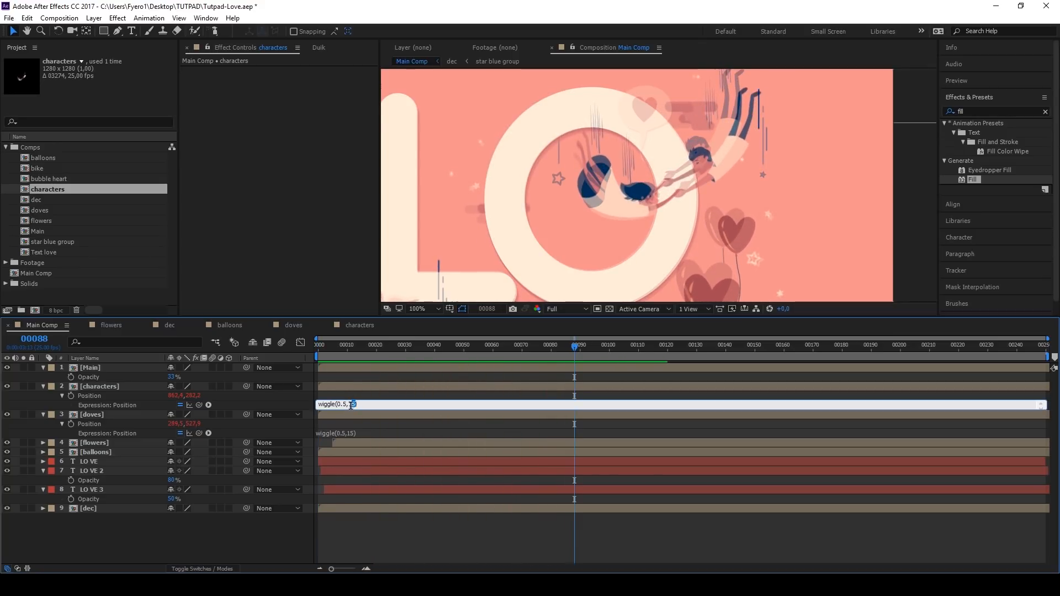
drag(350, 406, 349, 406)
click(315, 346)
key(space)
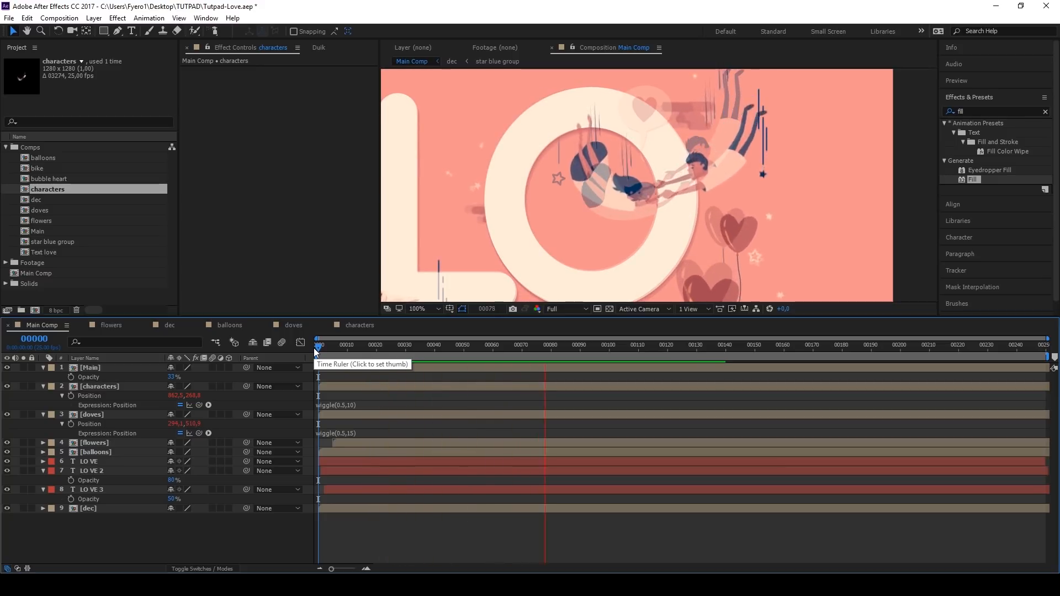
click(314, 348)
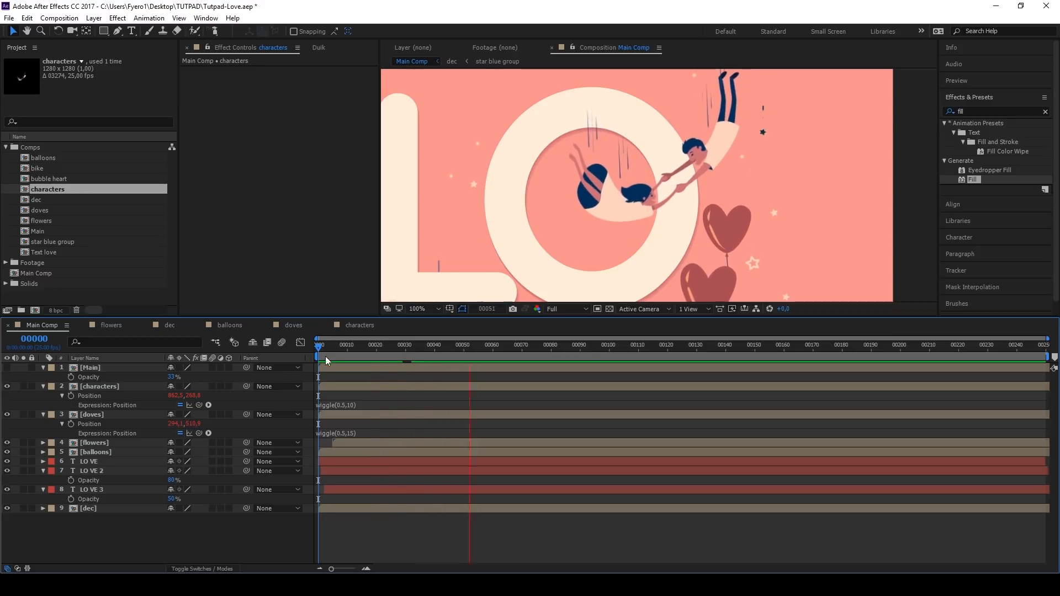
click(314, 346)
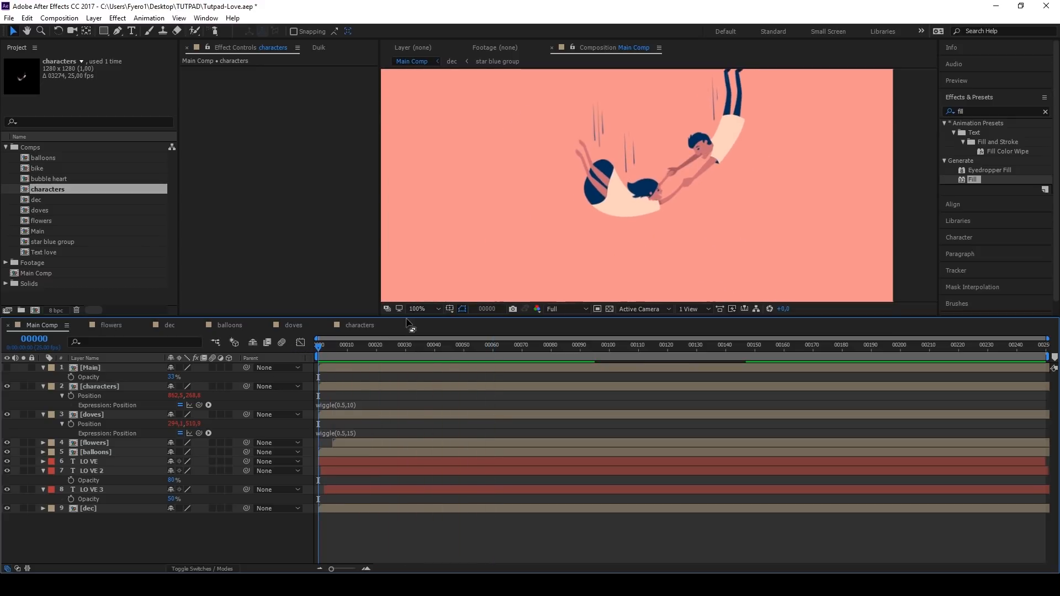
Step: Animate the characters layer's position from above the canvas at frame 0, with y about -191, to its resting place at frame 25
scroll(606, 209, down, 2)
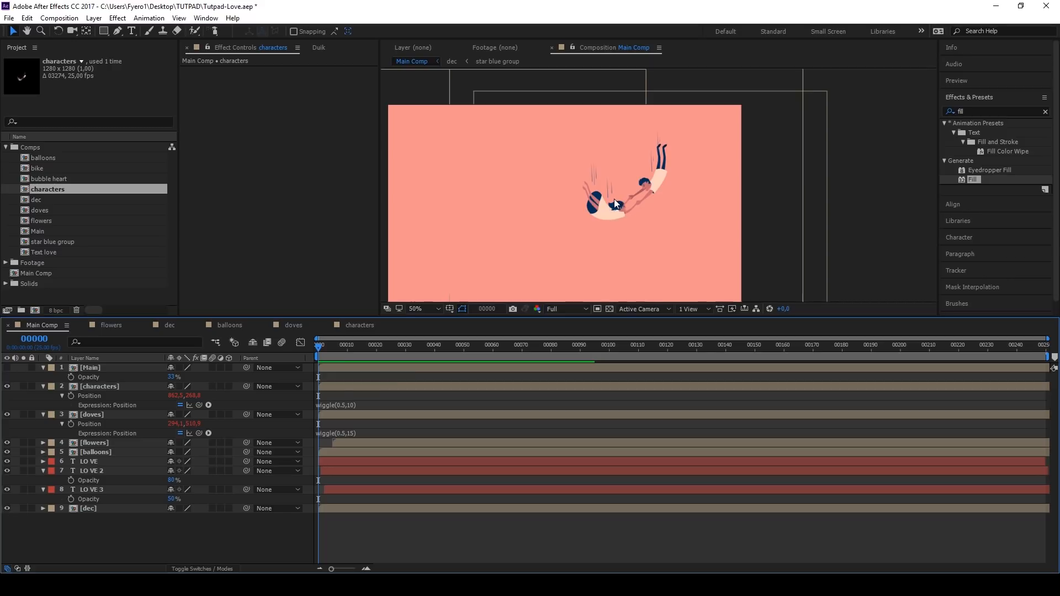
click(119, 387)
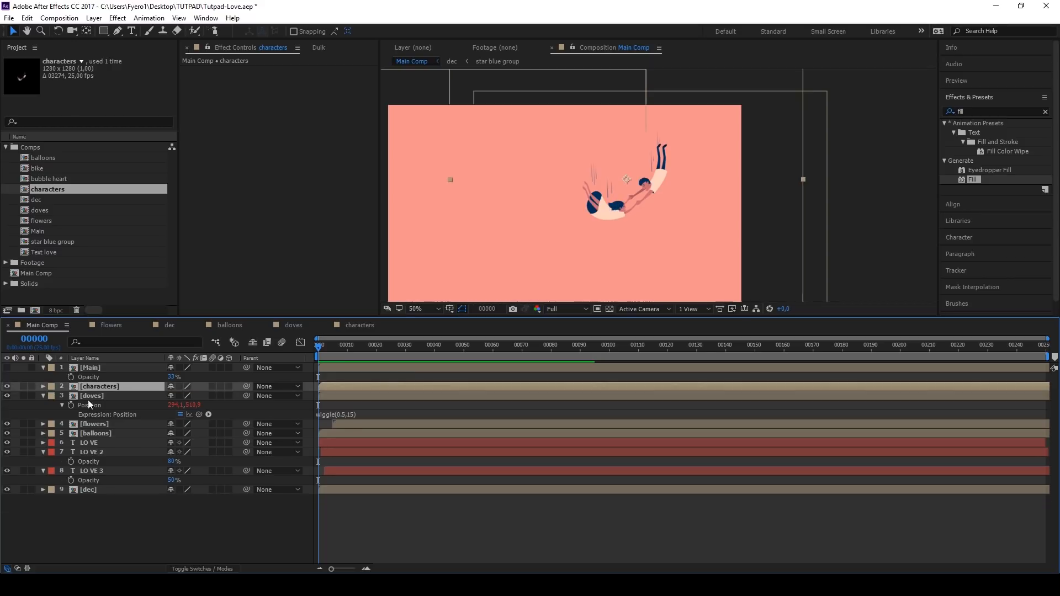
click(62, 396)
click(71, 396)
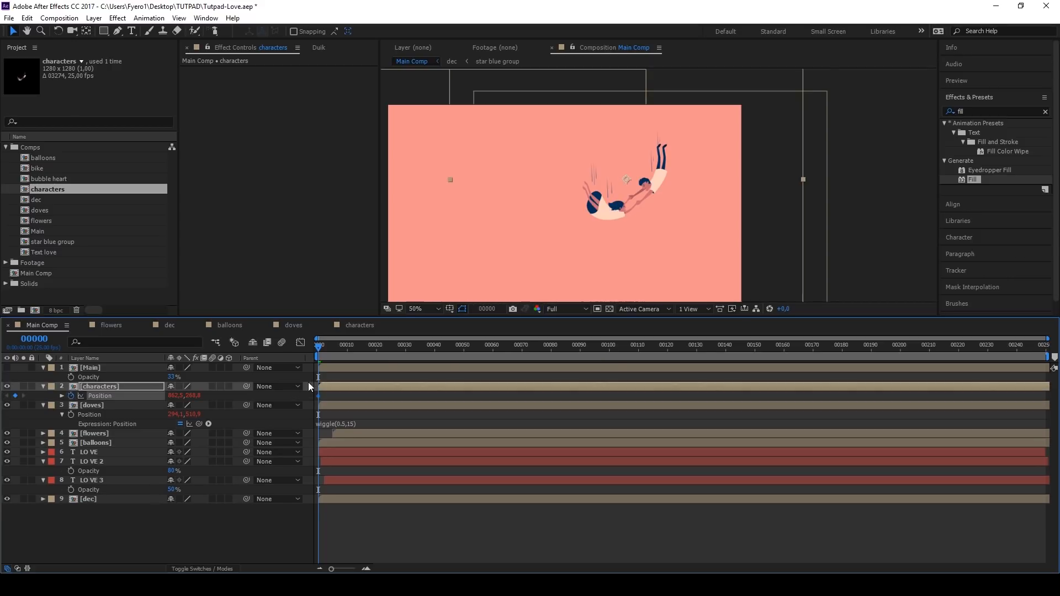
key(equal)
drag(320, 396, 390, 396)
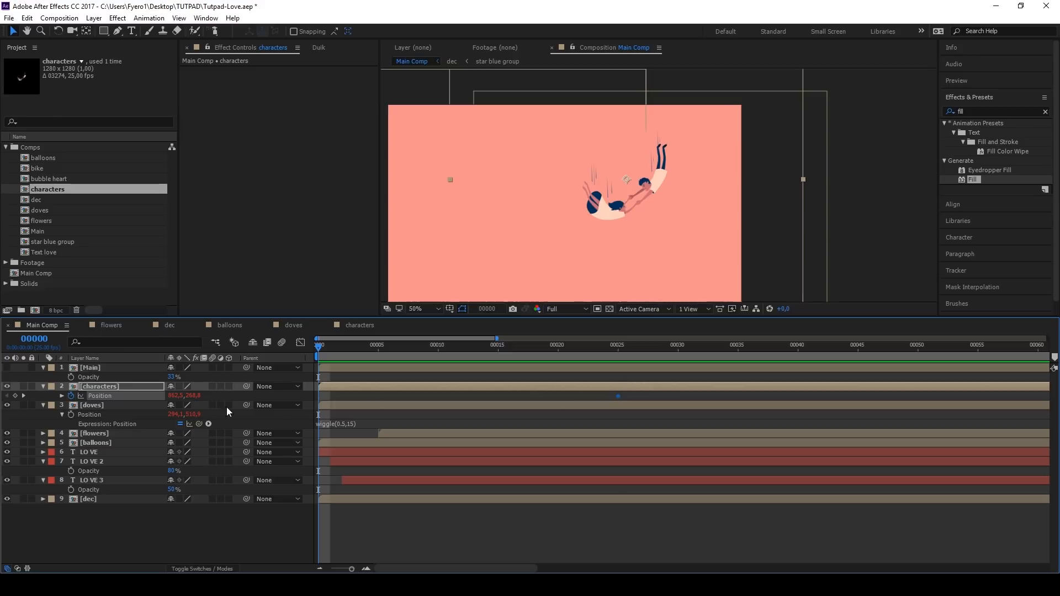
drag(193, 396, 181, 389)
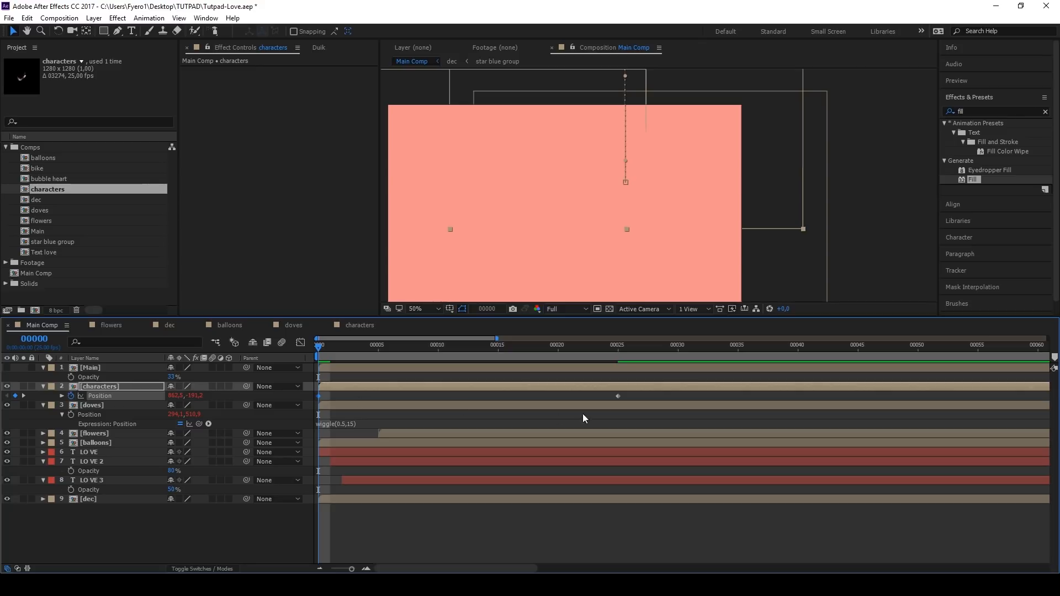
drag(640, 396, 609, 406)
Step: Shape the speed graph of the characters' position for a very fast start and a slow, smooth stop, and preview it
click(302, 344)
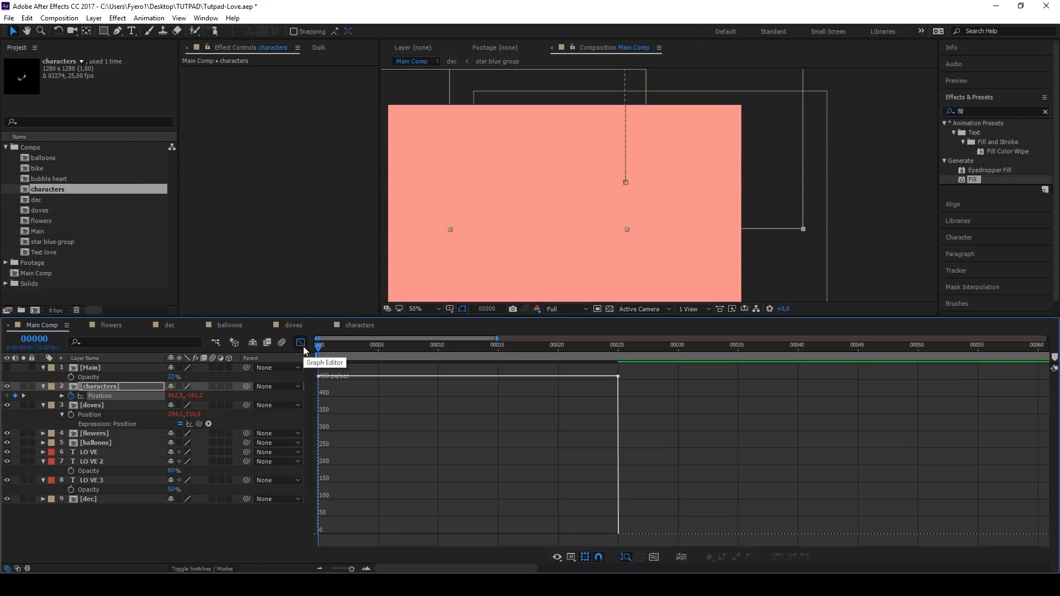
mouse_move(617, 377)
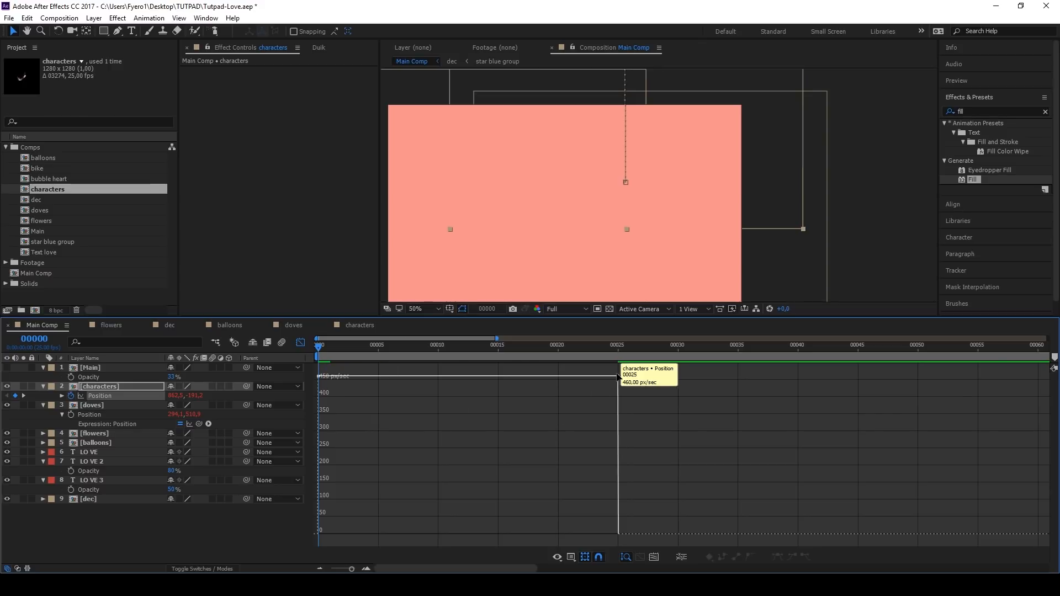
drag(618, 377, 410, 544)
mouse_move(624, 533)
drag(343, 498, 320, 506)
key(space)
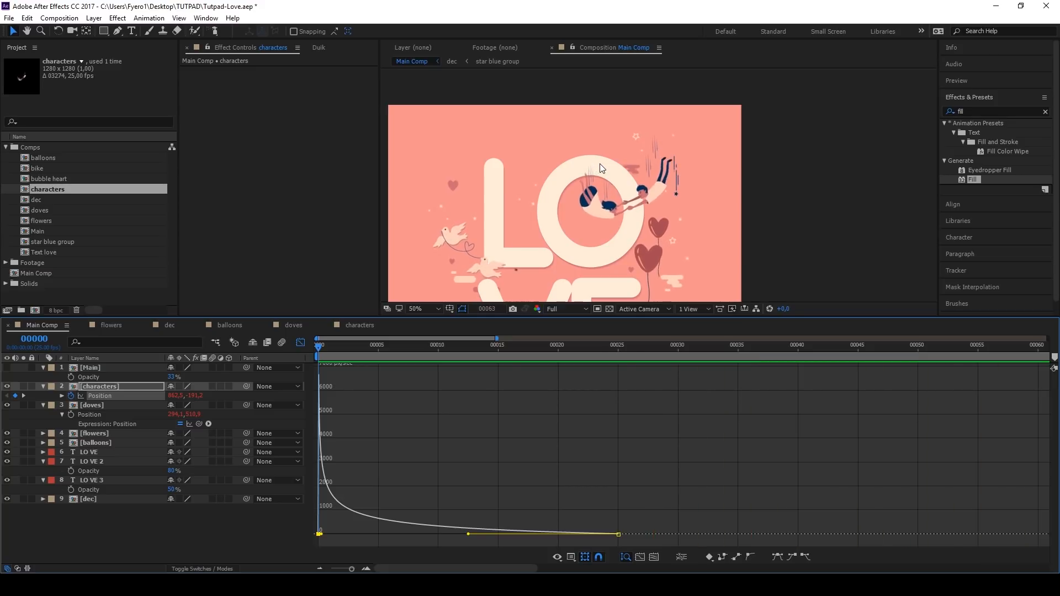
key(space)
Step: Move the characters layer's last position keyframe to about frame 49 to slow the entrance, and preview it
click(301, 343)
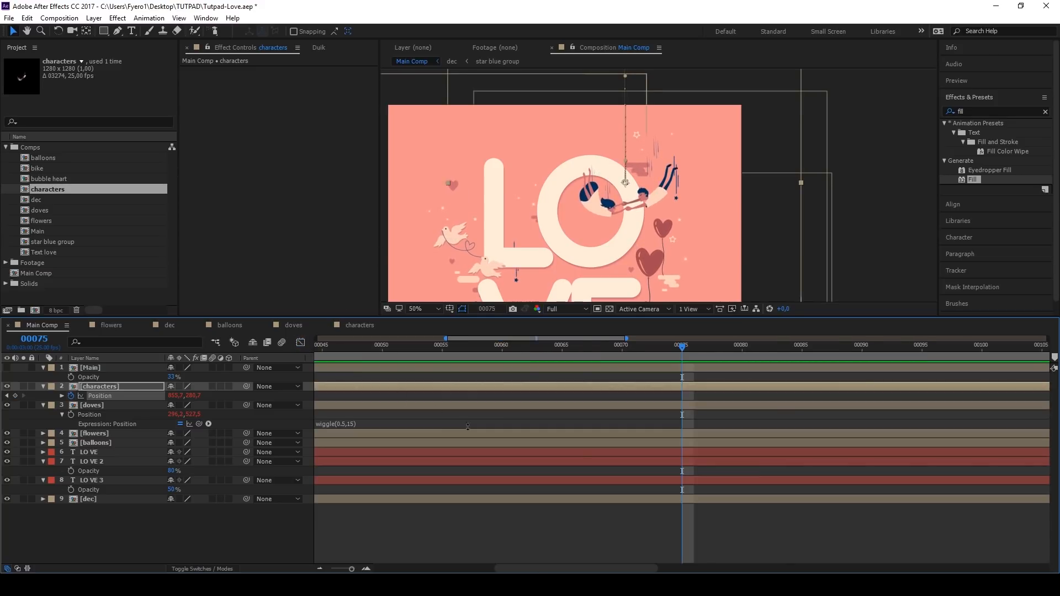
scroll(468, 427, down, 5)
click(398, 397)
click(393, 396)
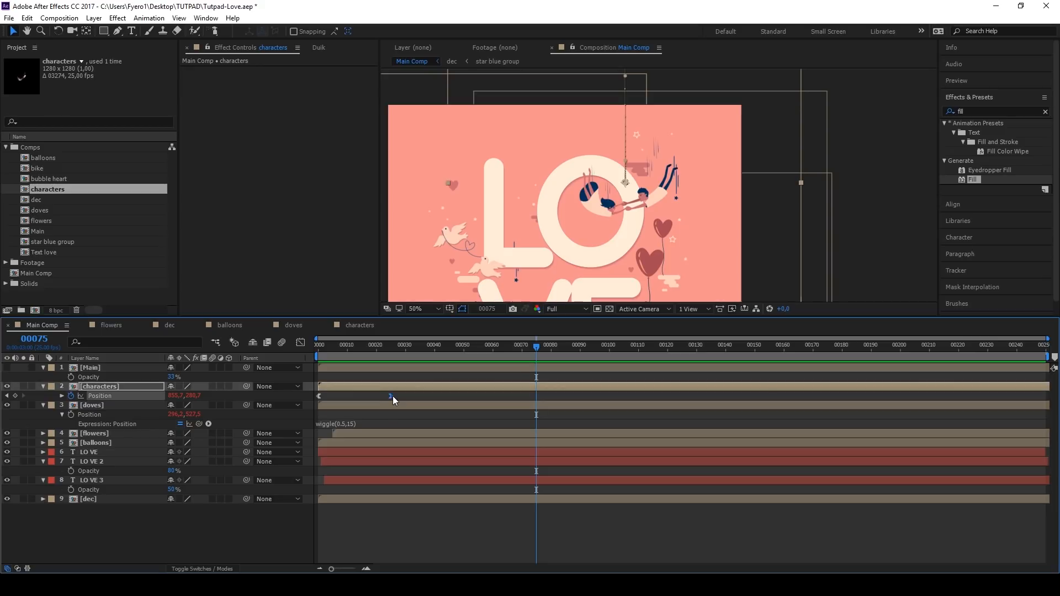
drag(393, 396, 425, 397)
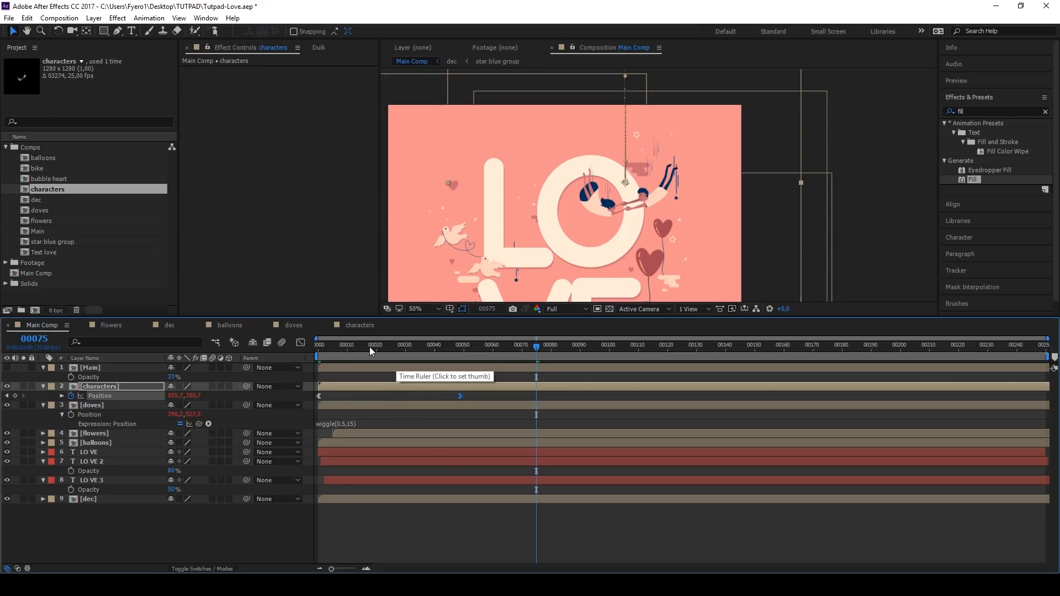
key(space)
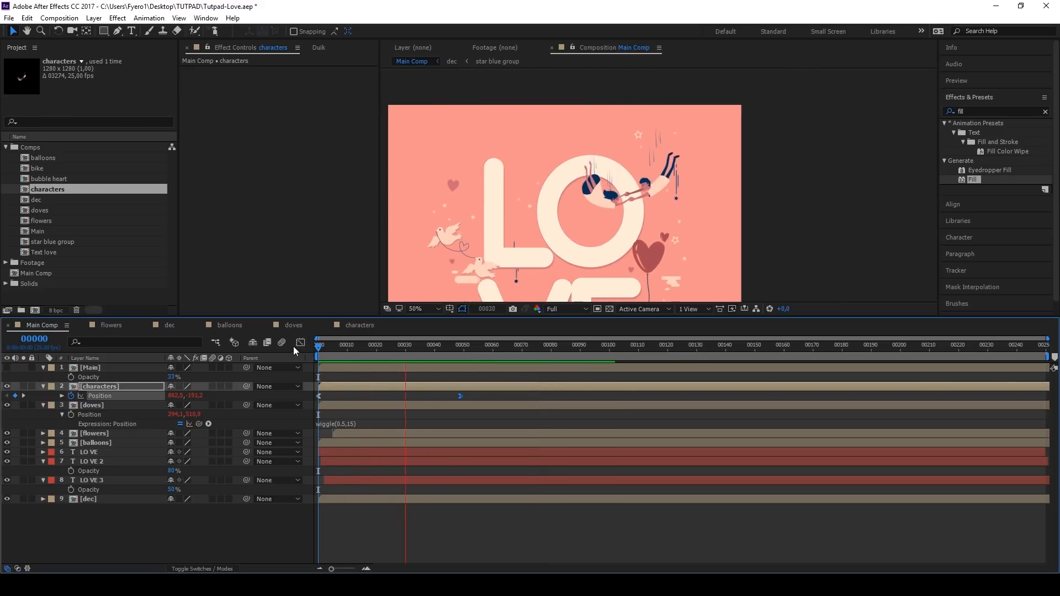
key(space)
Step: Fit the whole Main Comp in the viewer at frame 0 and collapse the properties of all its layers
scroll(550, 237, down, 2)
click(418, 310)
click(449, 334)
click(312, 346)
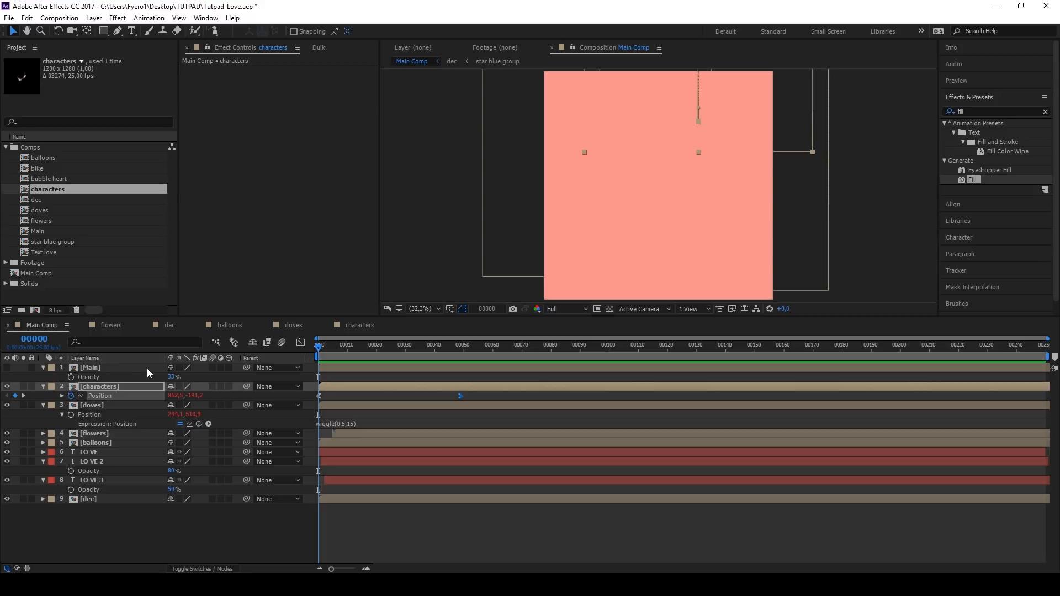
click(141, 369)
key(ctrl+a)
key(u)
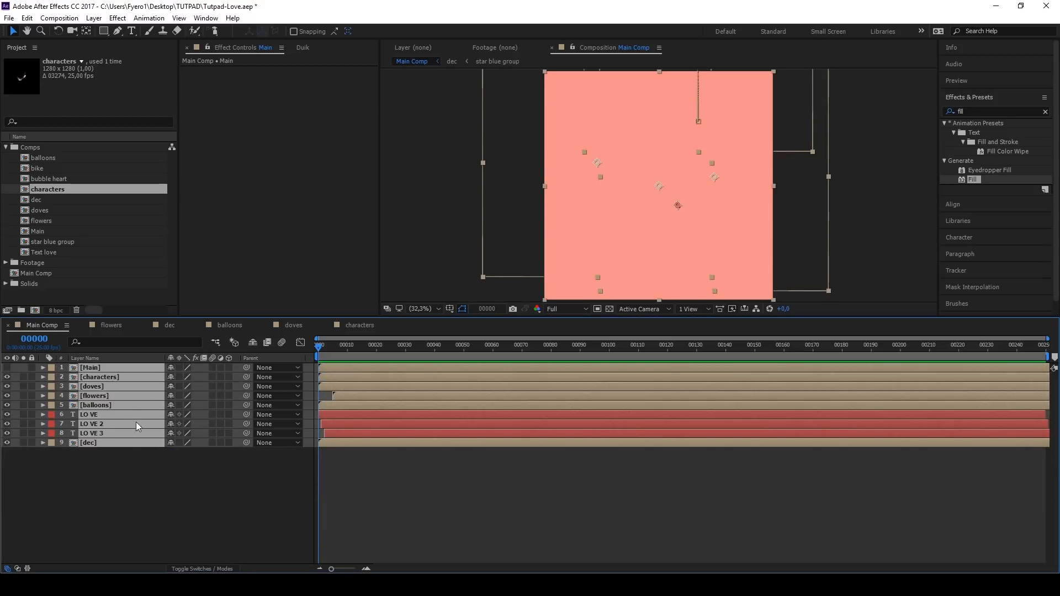
click(118, 459)
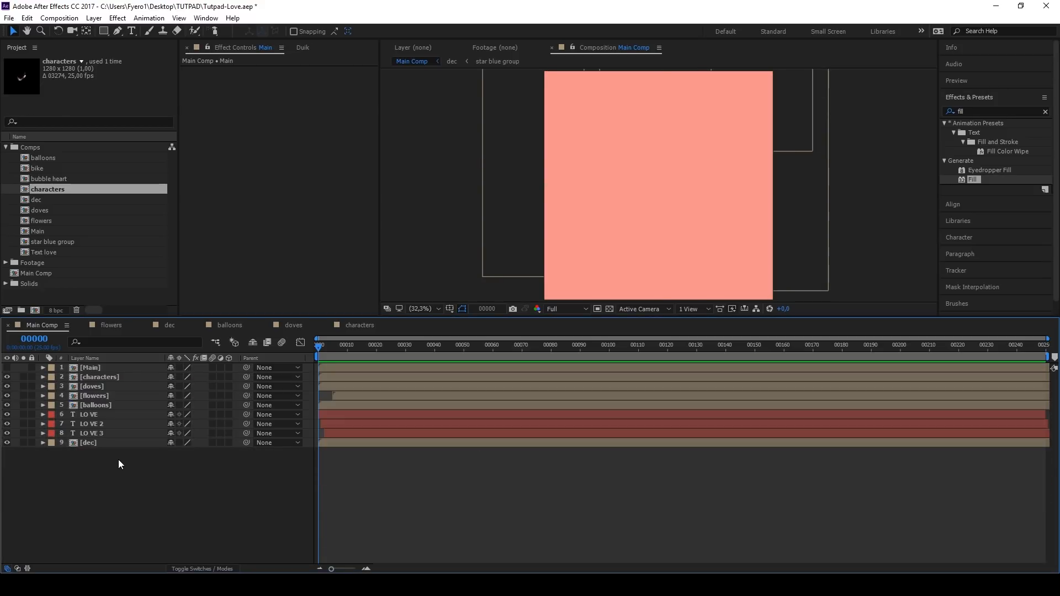
Step: Open the bike composition and view the couple on the tandem up close
double_click(25, 170)
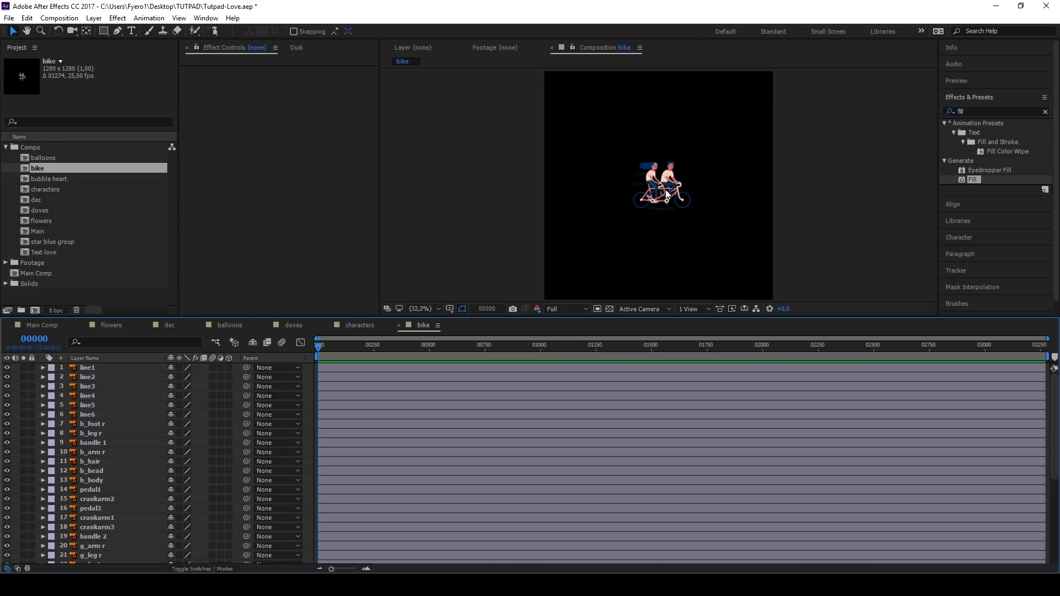
scroll(665, 190, up, 4)
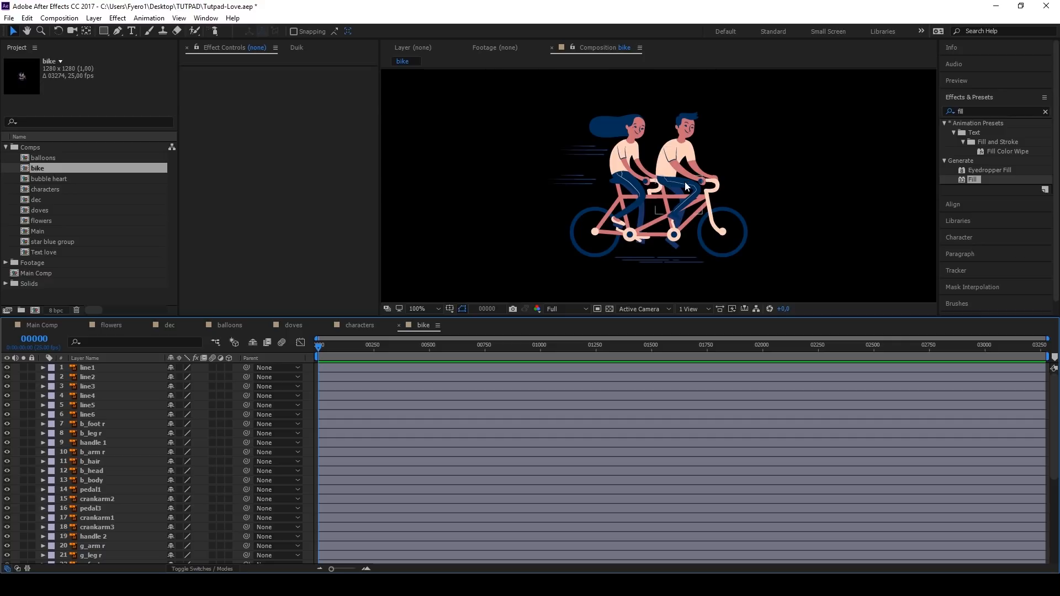
Step: Add puppet pins to the b_leg r layer at the front of the hip and at the knee
scroll(685, 181, up, 1)
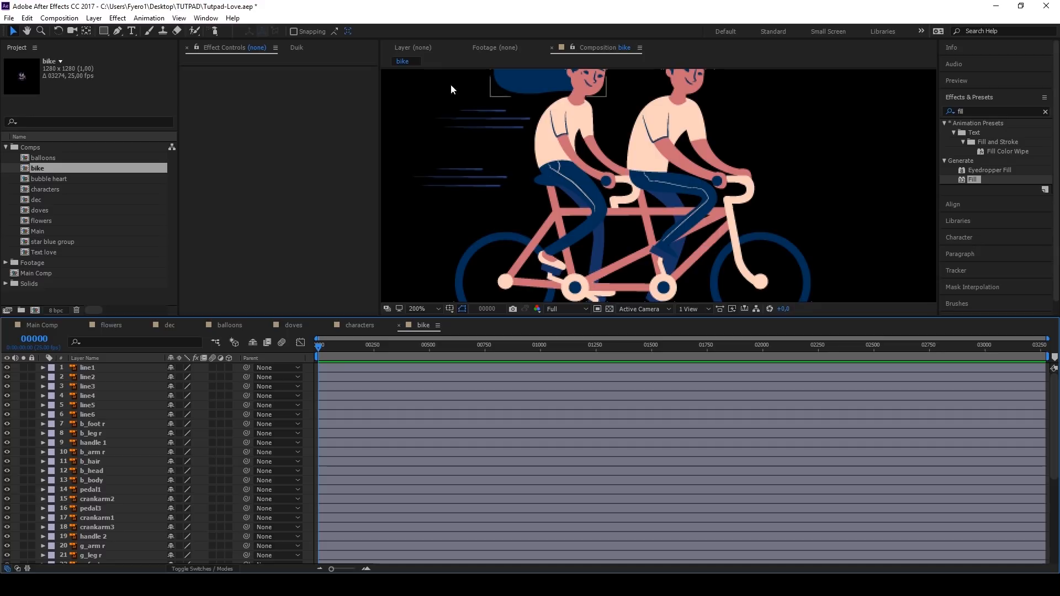
click(297, 48)
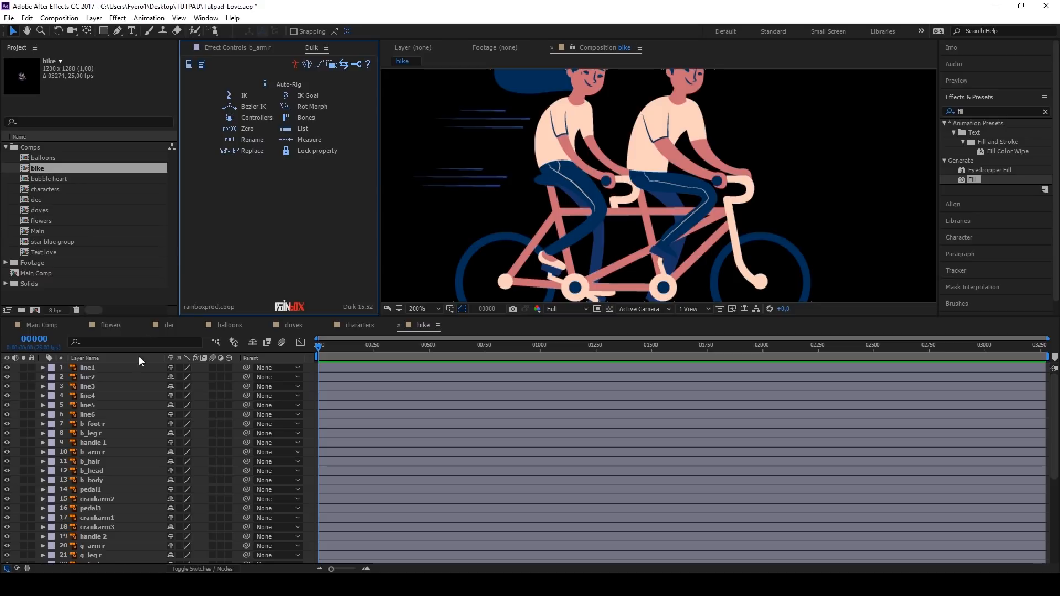
click(90, 435)
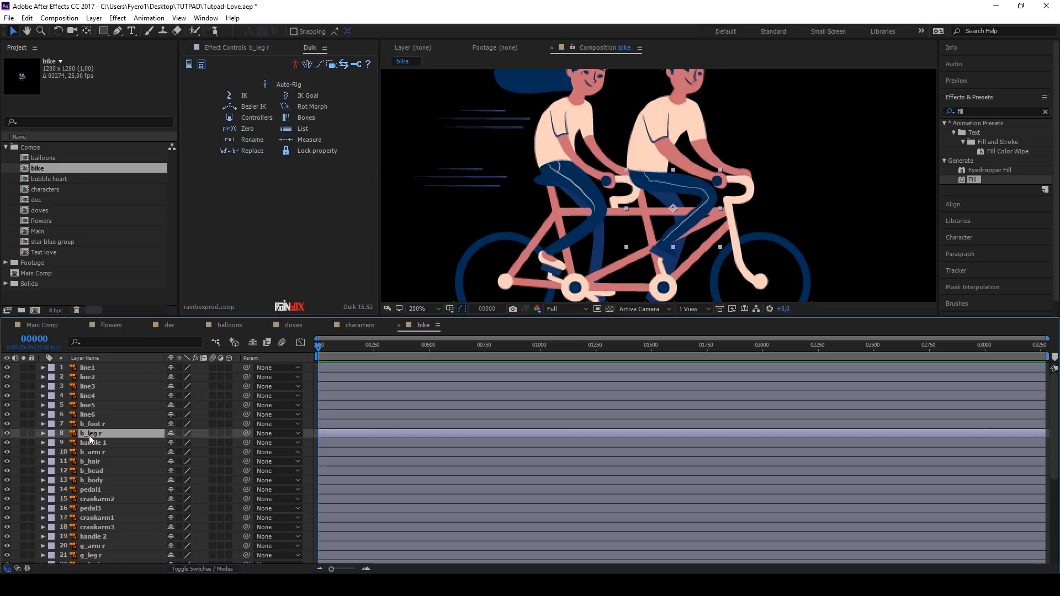
click(212, 31)
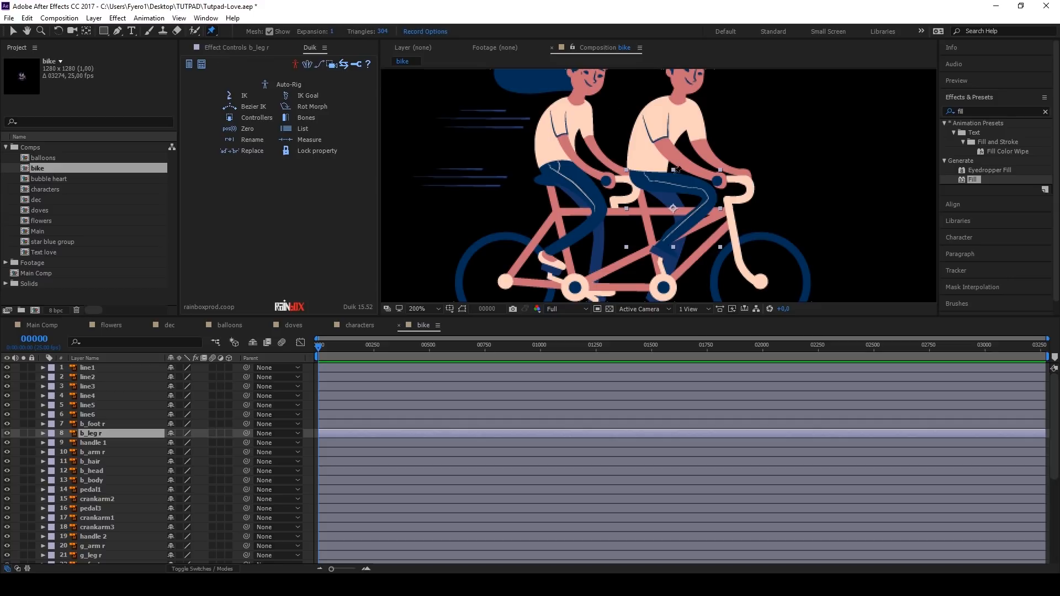
scroll(666, 172, up, 3)
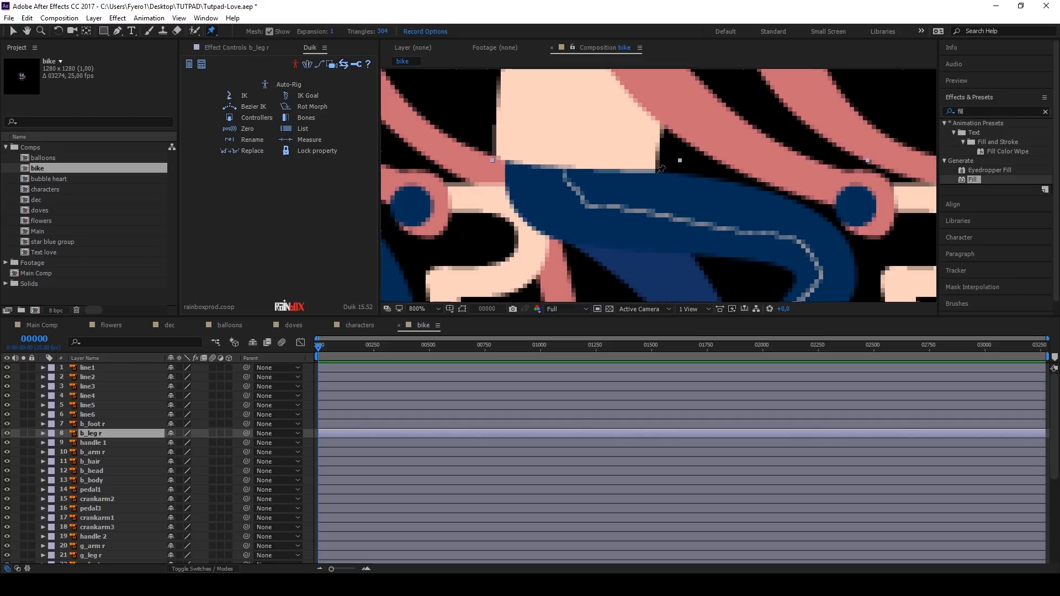
click(660, 168)
scroll(660, 169, down, 3)
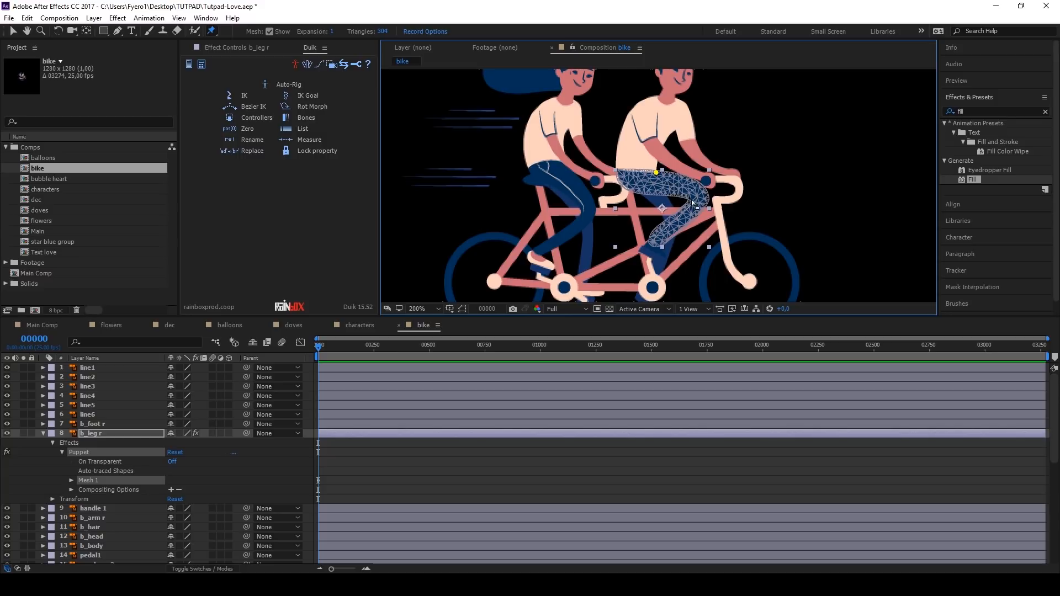
scroll(701, 201, up, 3)
click(718, 187)
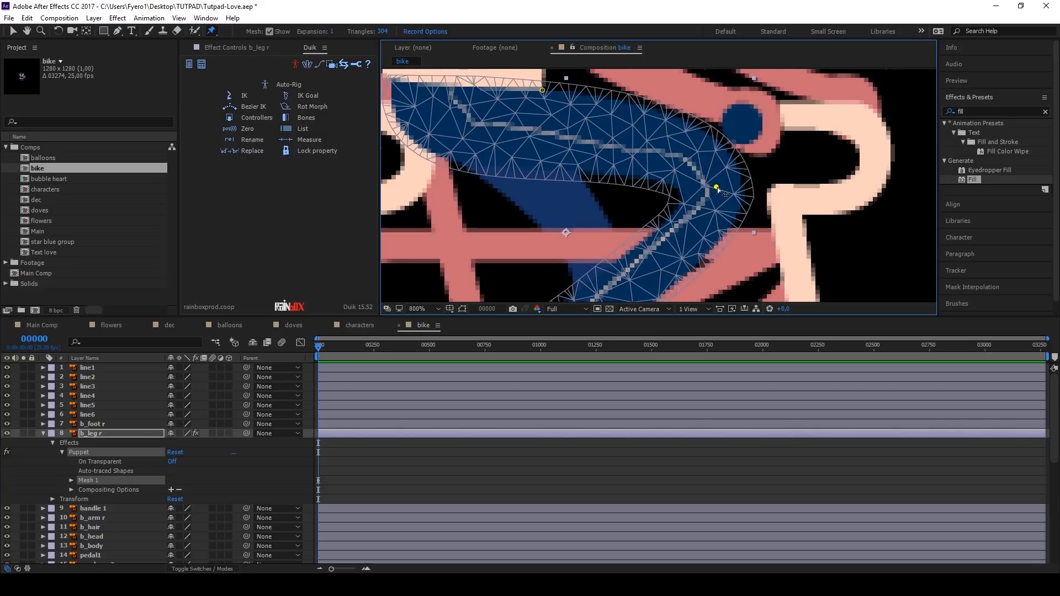
Step: Add puppet pins to b_leg r at the ankle and at the rear of the hip
scroll(717, 187, down, 1)
scroll(712, 202, down, 3)
scroll(640, 251, up, 4)
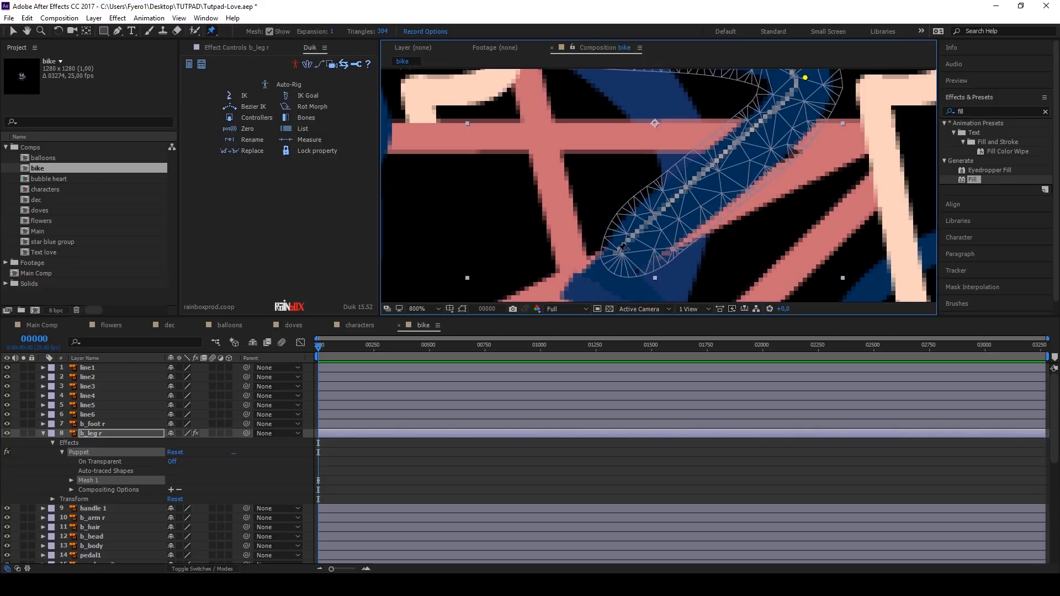
click(622, 252)
scroll(623, 254, down, 4)
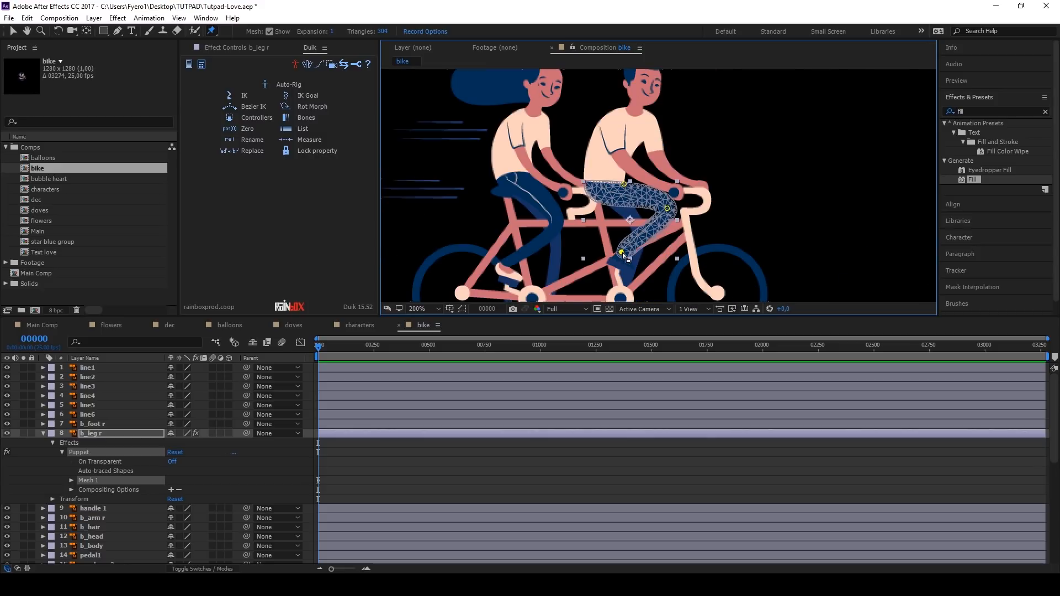
scroll(588, 185, up, 4)
scroll(588, 182, up, 1)
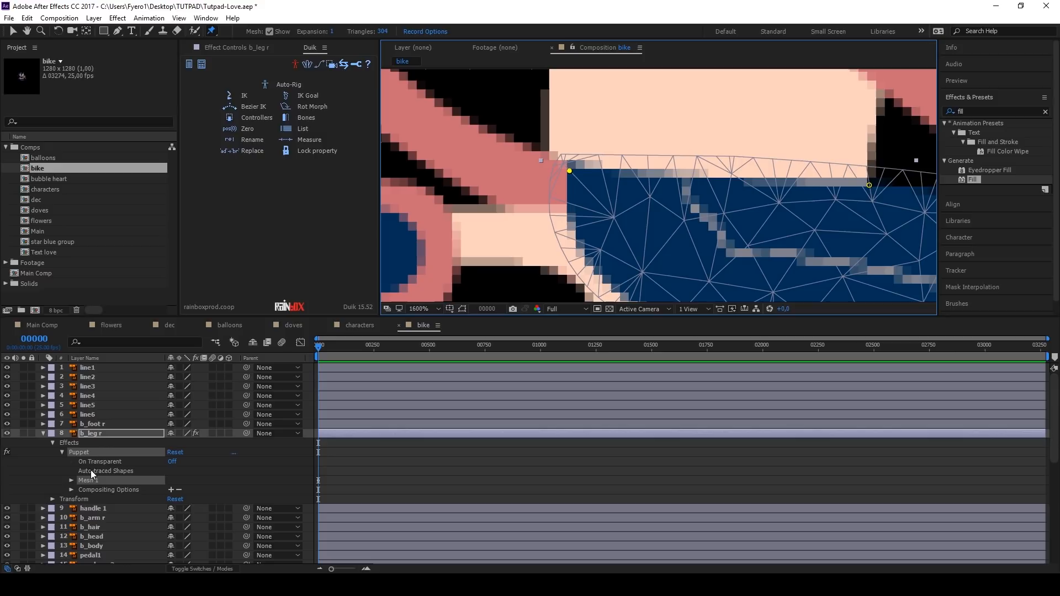
Step: Name and order the b_leg r puppet pins Hip 2, Hip 1, Knee and Ankle, and create Duik bones from all four
click(104, 435)
key(u)
click(128, 471)
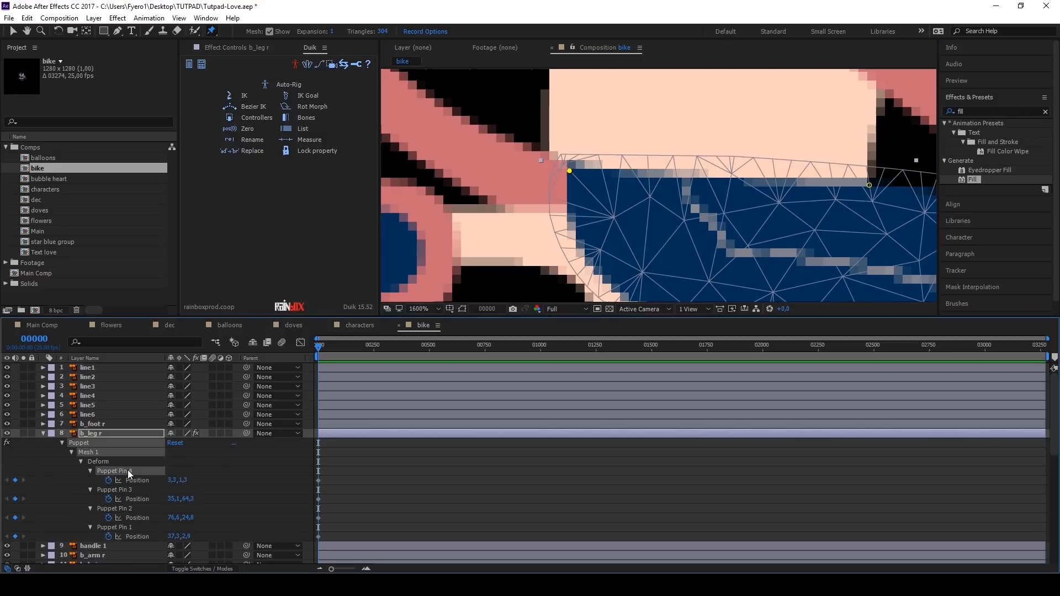
click(116, 491)
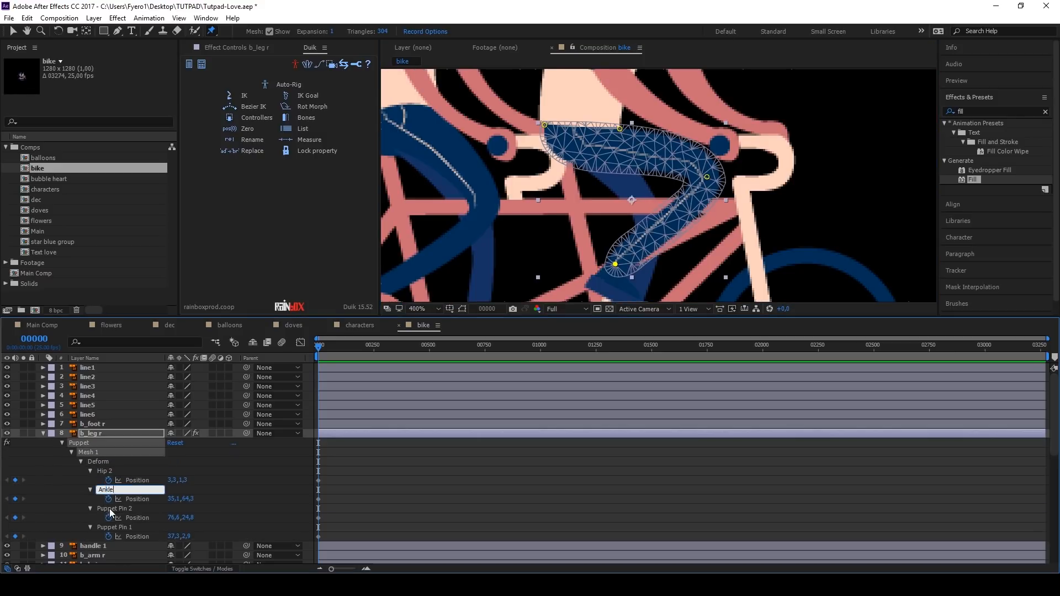
click(105, 509)
click(105, 528)
click(112, 509)
key(ctrl+alt+Down)
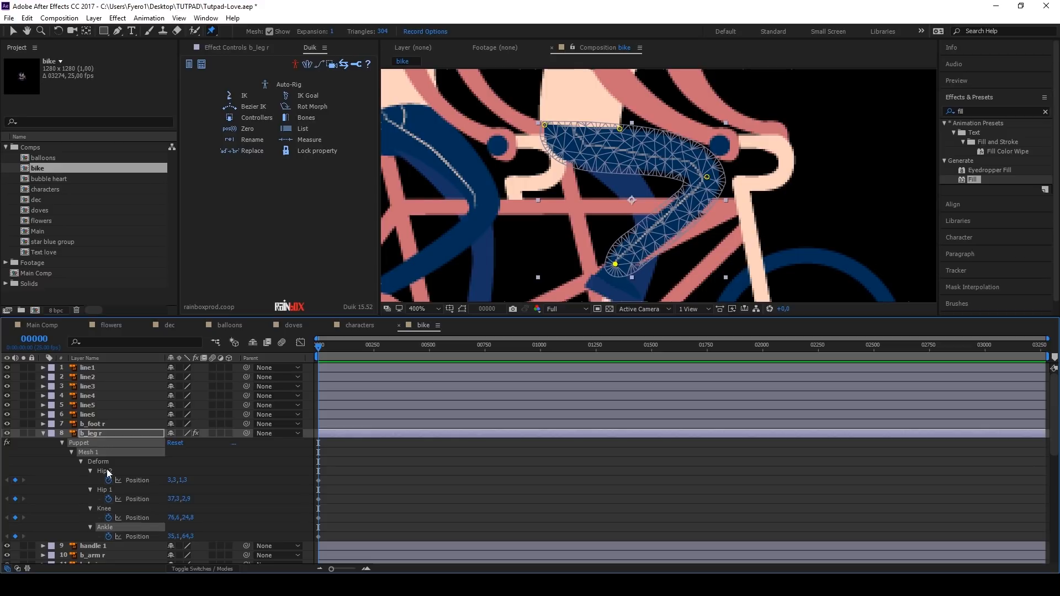
shift+click(107, 472)
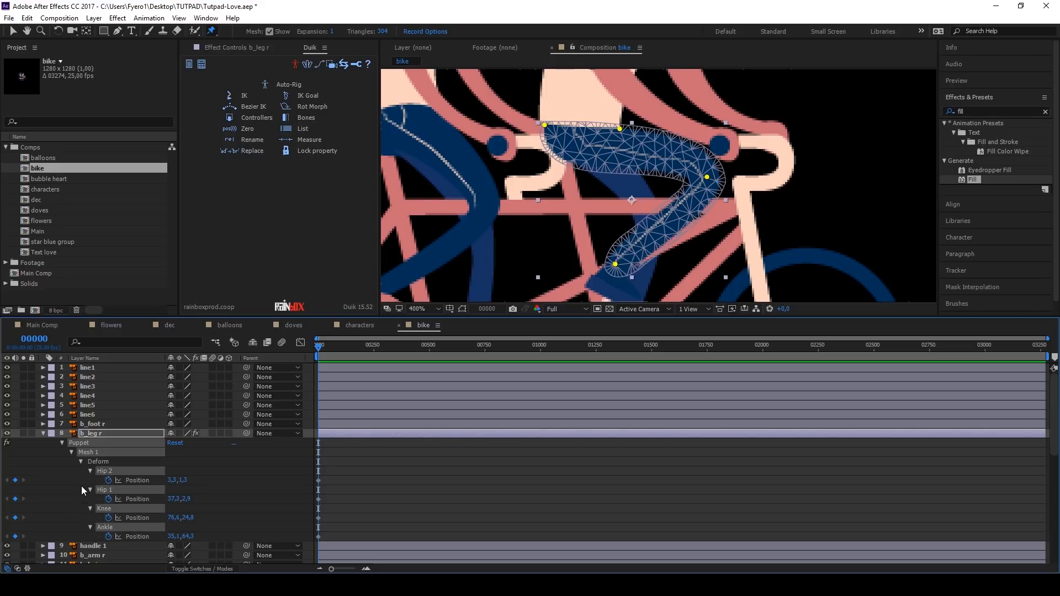
click(304, 118)
Step: Auto-rig B_Hip 1, B_Knee and B_Ankle as a plantigrade back leg with Duik
click(113, 442)
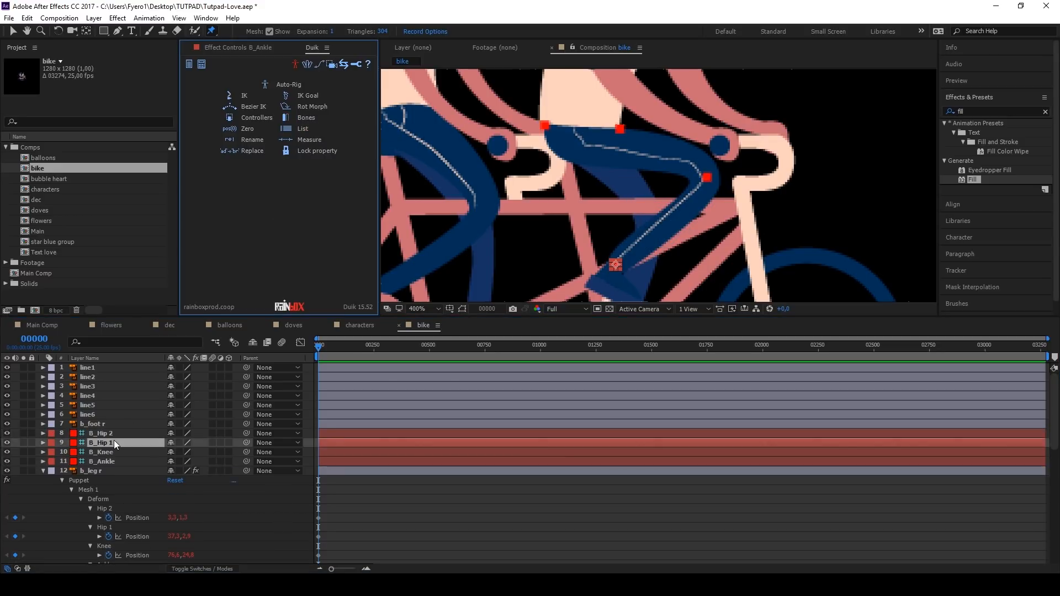
shift+click(112, 461)
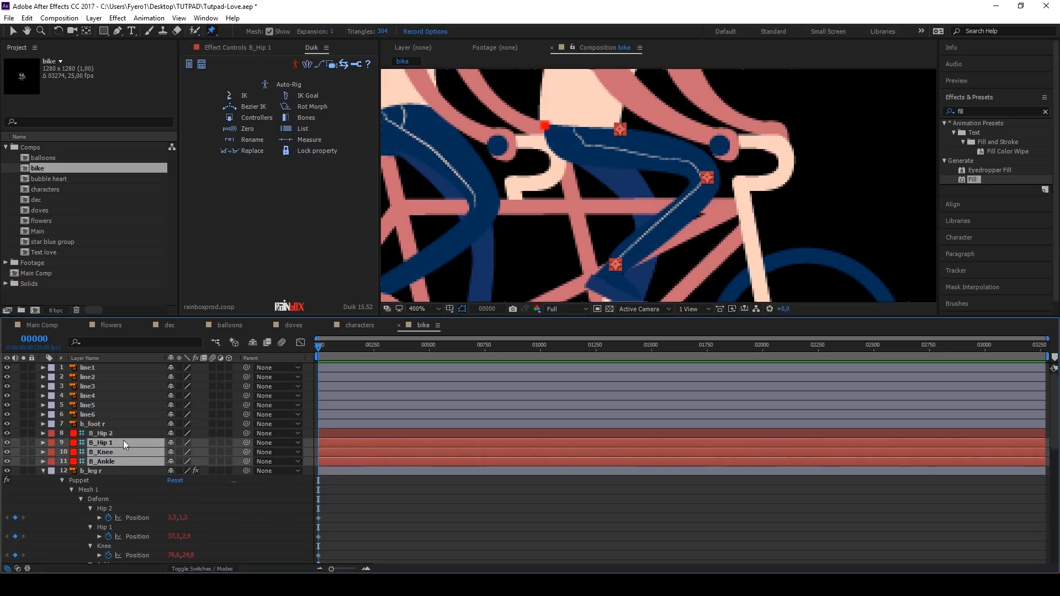
click(293, 84)
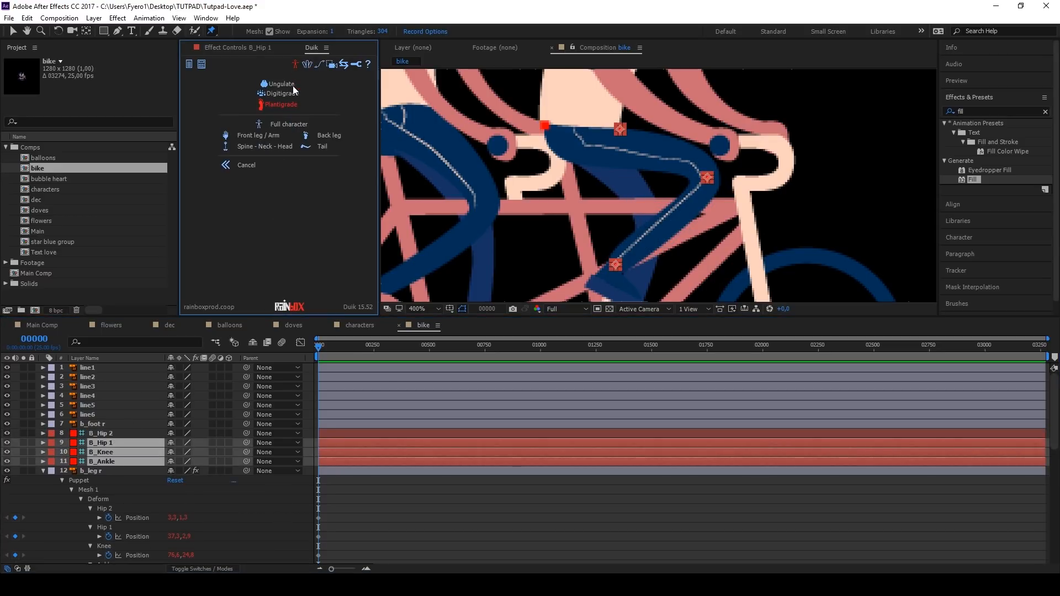
click(318, 136)
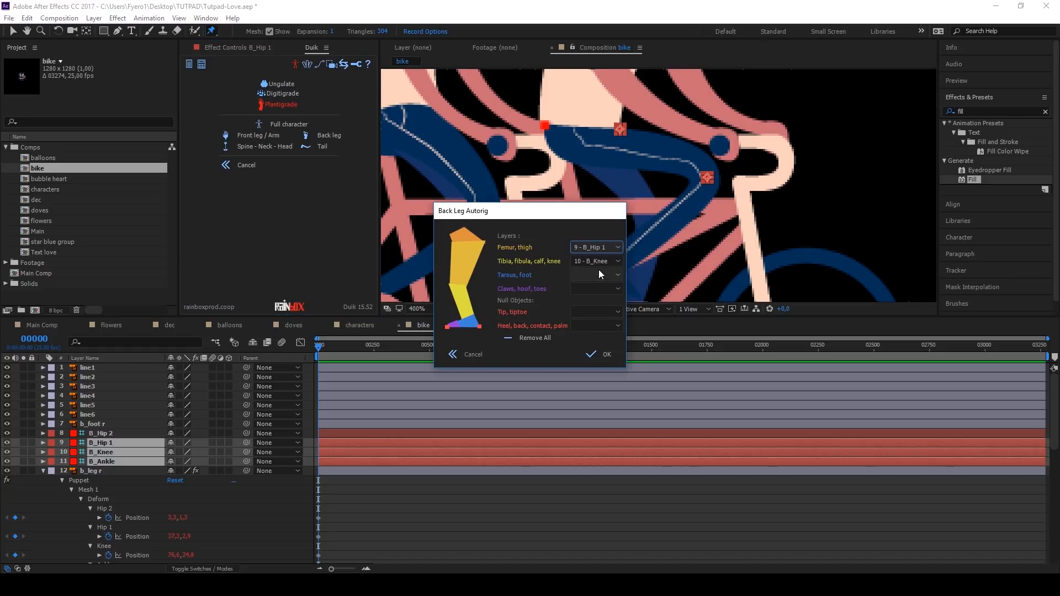
click(615, 275)
click(612, 276)
click(599, 354)
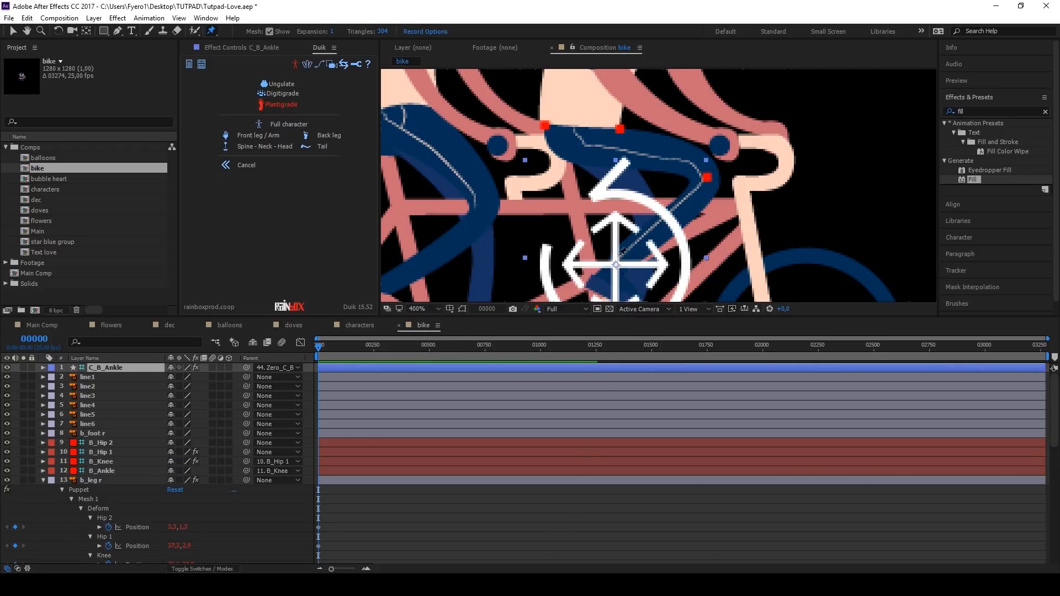
Step: Move the C_B_Ankle controller layer directly below b_foot r in the layer stack
key(v)
drag(631, 277, 616, 243)
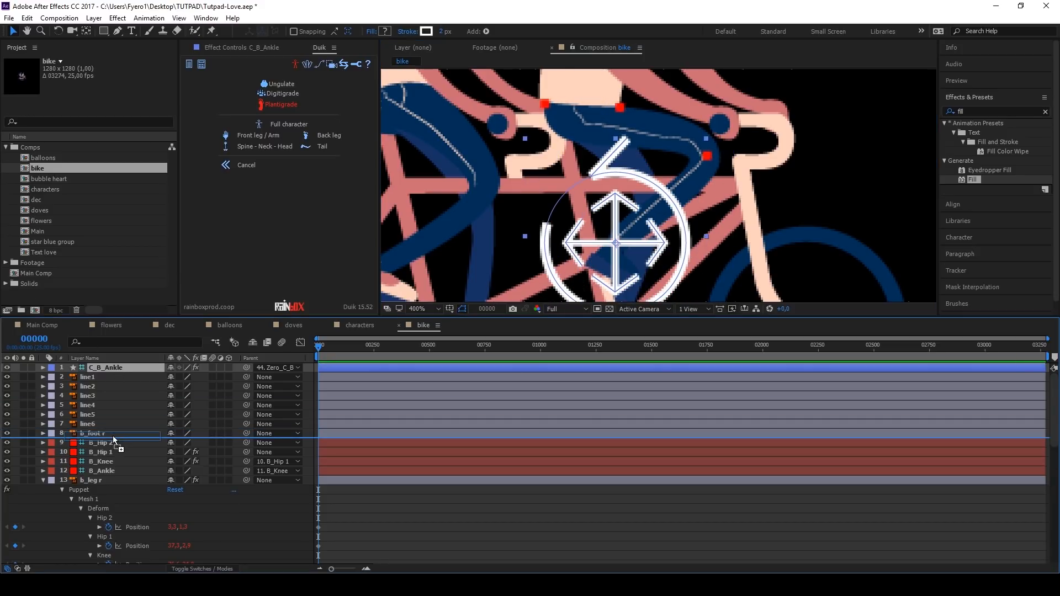
drag(105, 367, 112, 436)
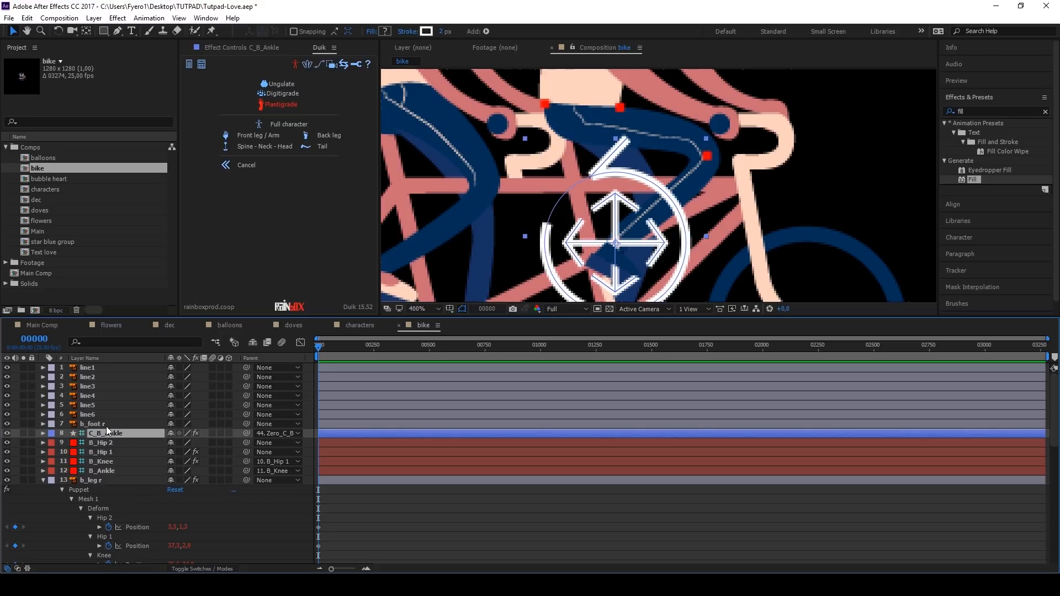
Step: Parent the b_foot r layer to the C_B_Ankle controller
click(105, 424)
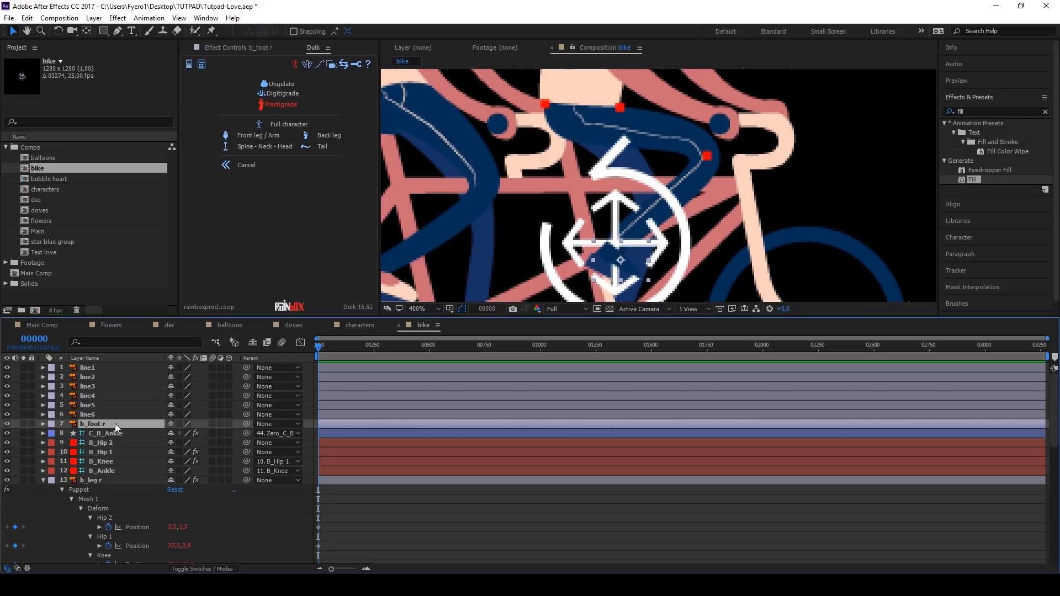
scroll(115, 423, down, 4)
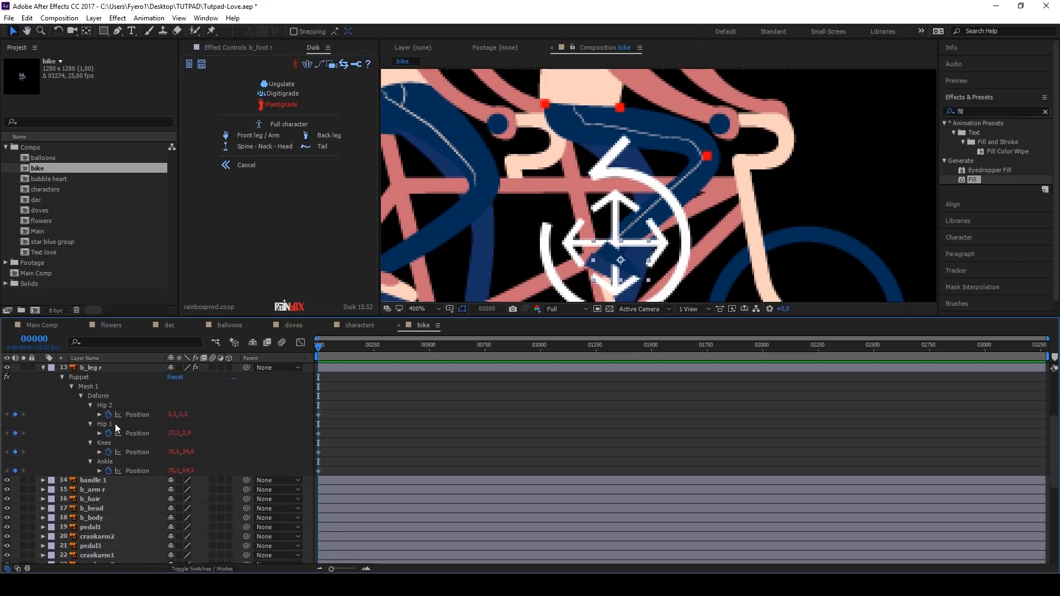
click(98, 525)
scroll(99, 526, up, 4)
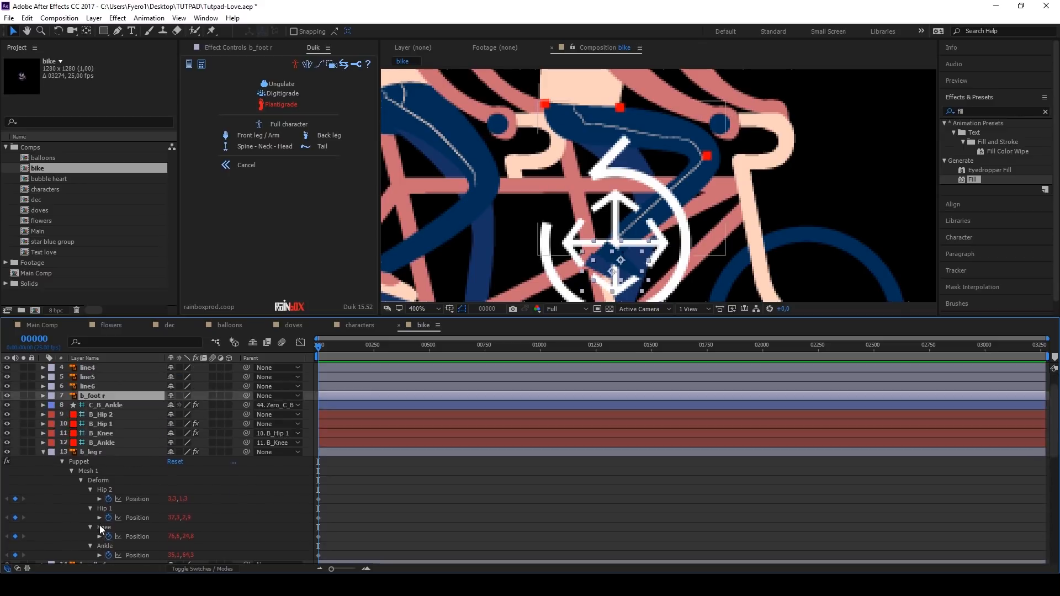
drag(247, 422, 144, 434)
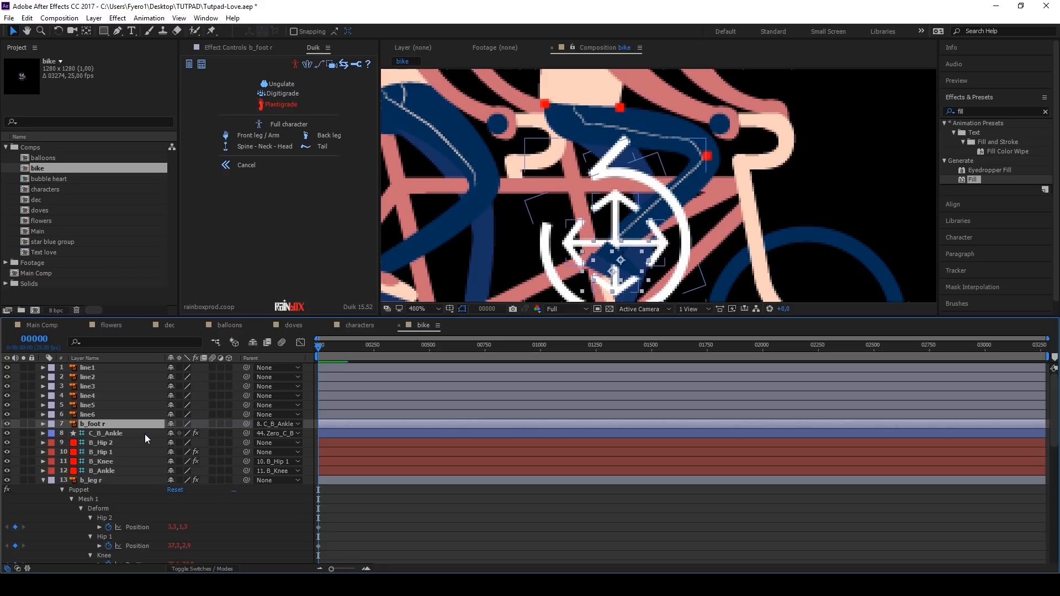
Step: Give C_B_Ankle's position the expression x=Math.sin(-time*5)*15; y=Math.cos(-time*5)*15; [x,y] and preview the pedalling
click(144, 434)
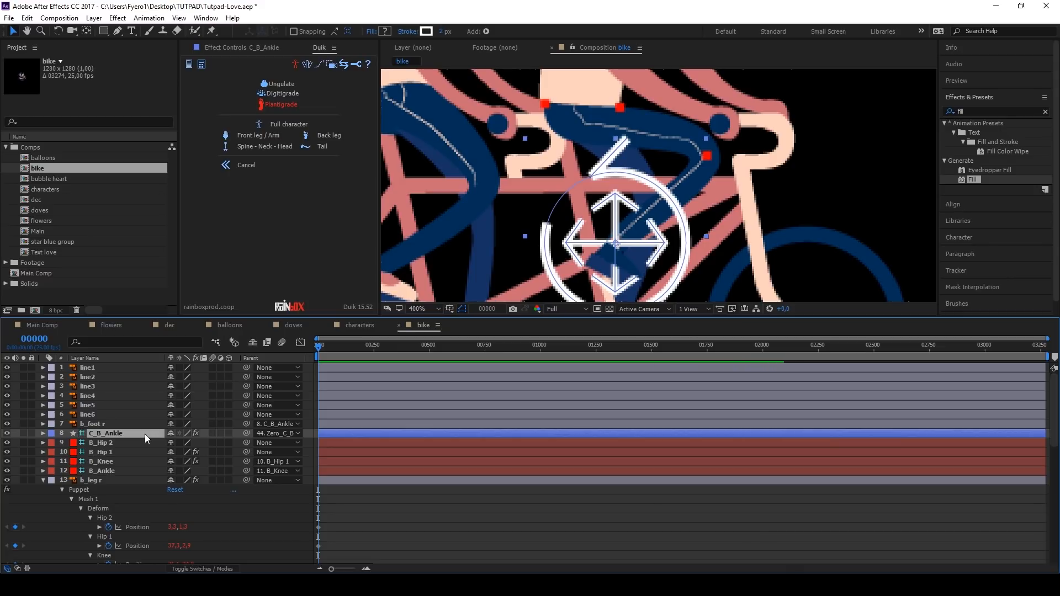
key(p)
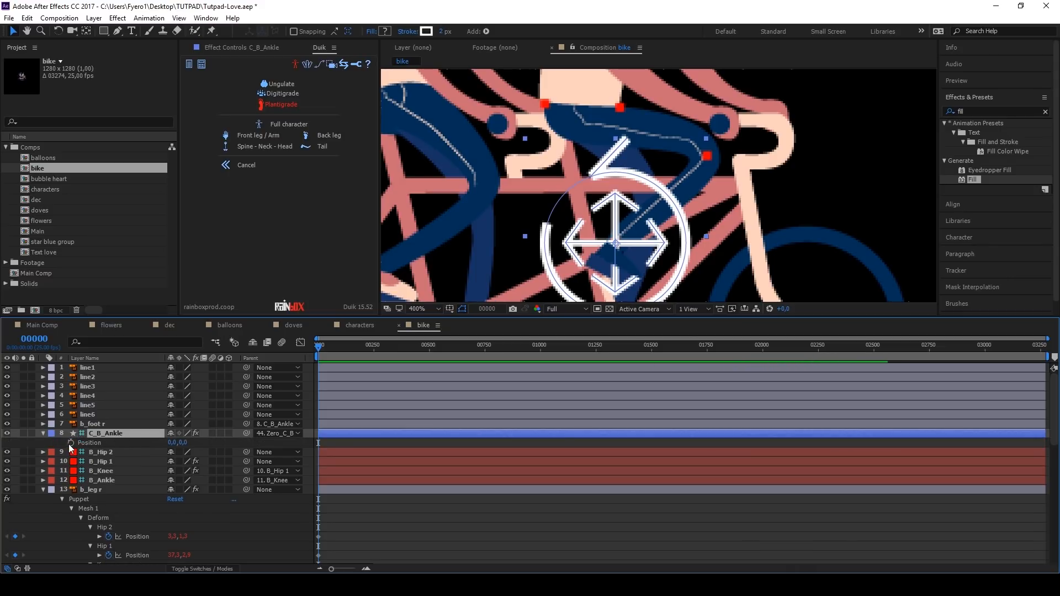
alt+click(71, 443)
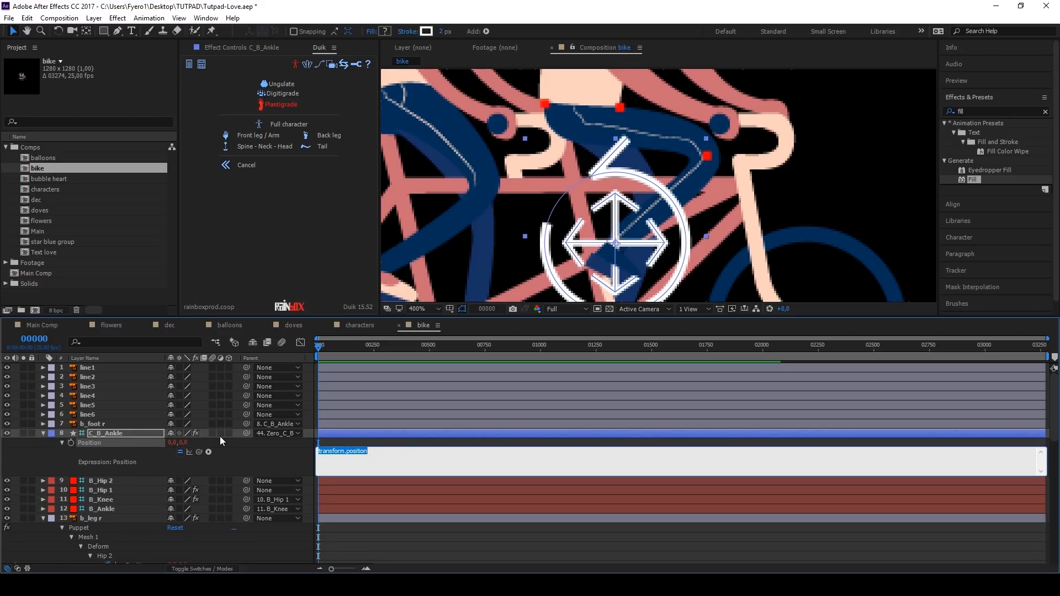
text(x=Math.sin(-time*5)*15 y=Math.cos(-time*5)*15 [x,y])
click(378, 440)
key(space)
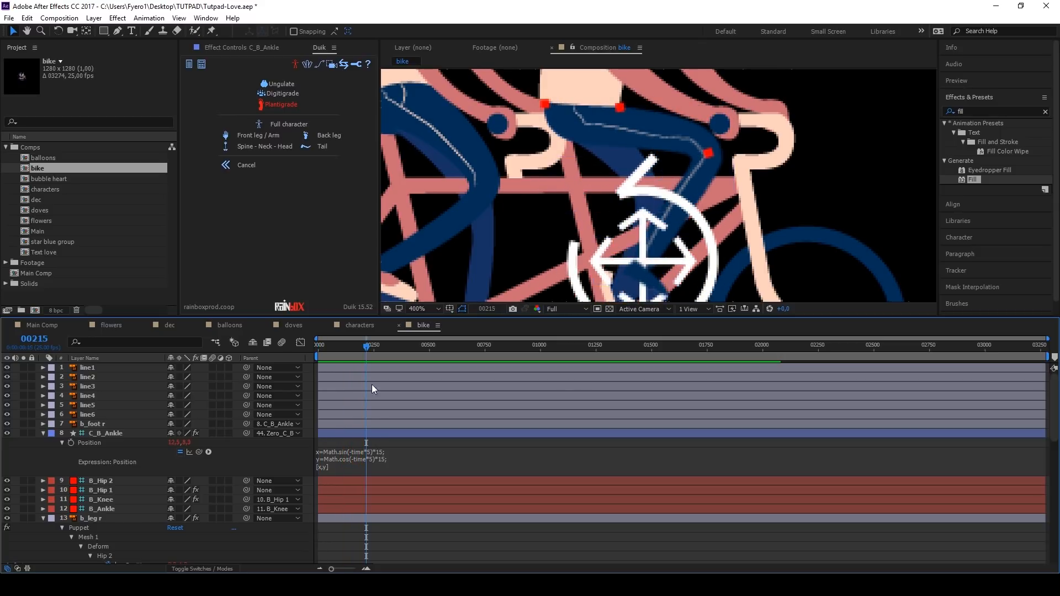
Step: Hide the C_B_Ankle controller and return to frame 0 with more of the bike in view
click(318, 345)
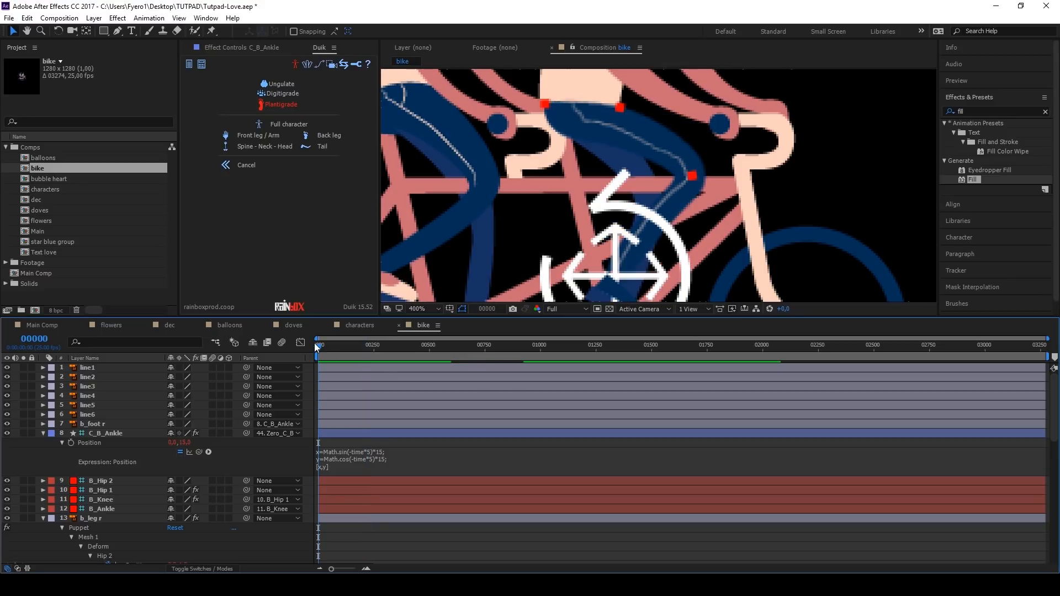
scroll(535, 243, down, 2)
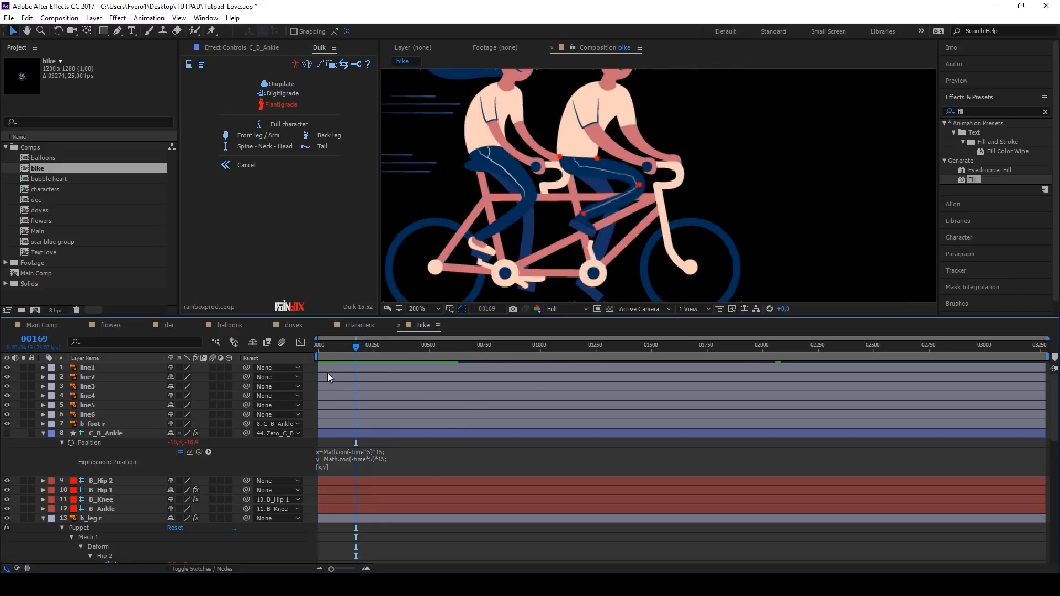
click(317, 345)
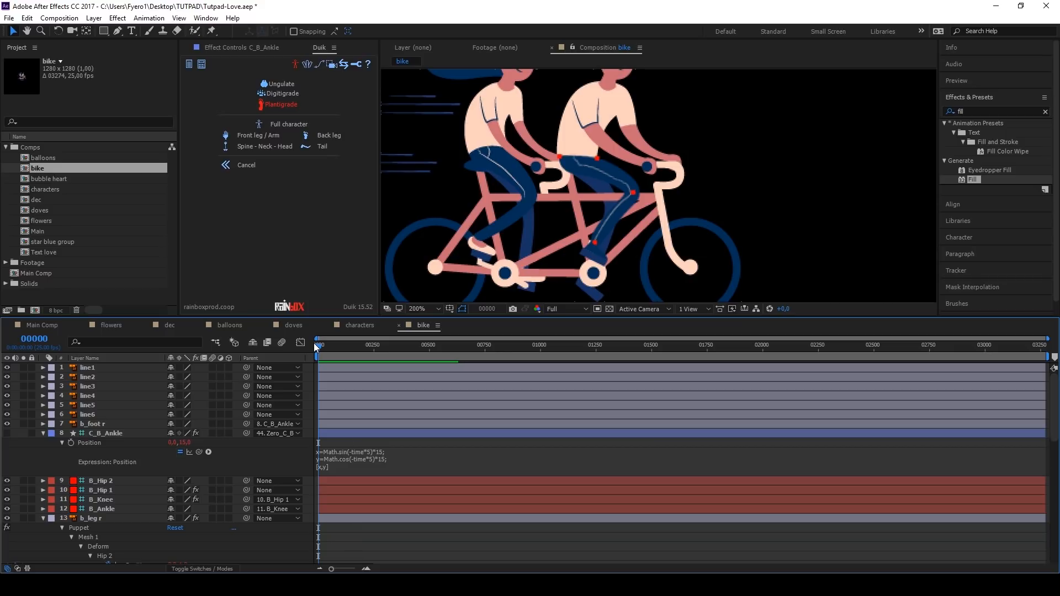
Step: Undo the C_B_Ankle position expression and restore it to compare the foot's placement
key(ctrl+z)
key(ctrl+z)
key(ctrl+shift+z)
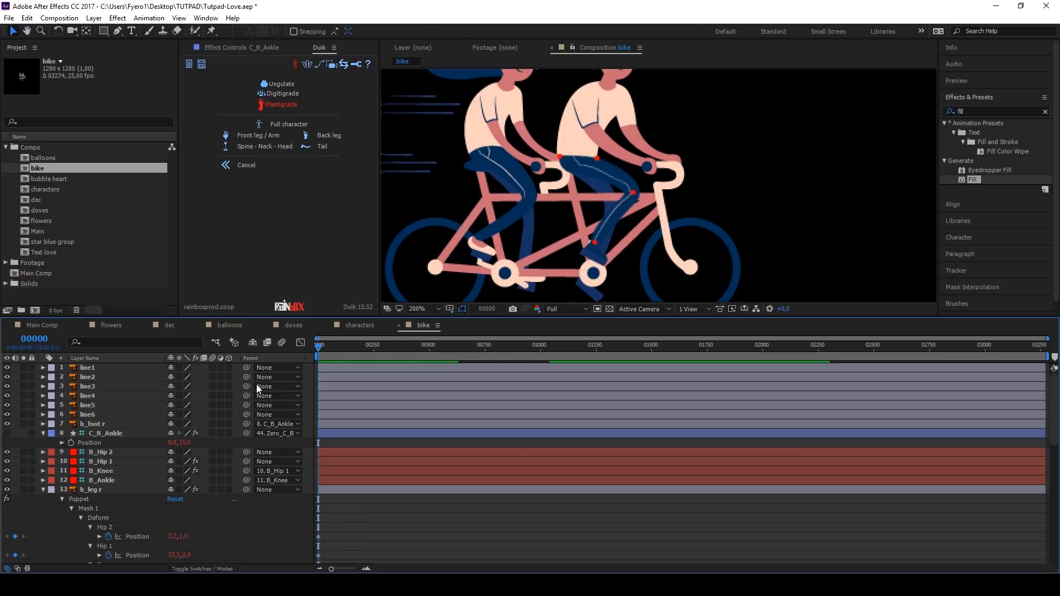
key(ctrl+shift+z)
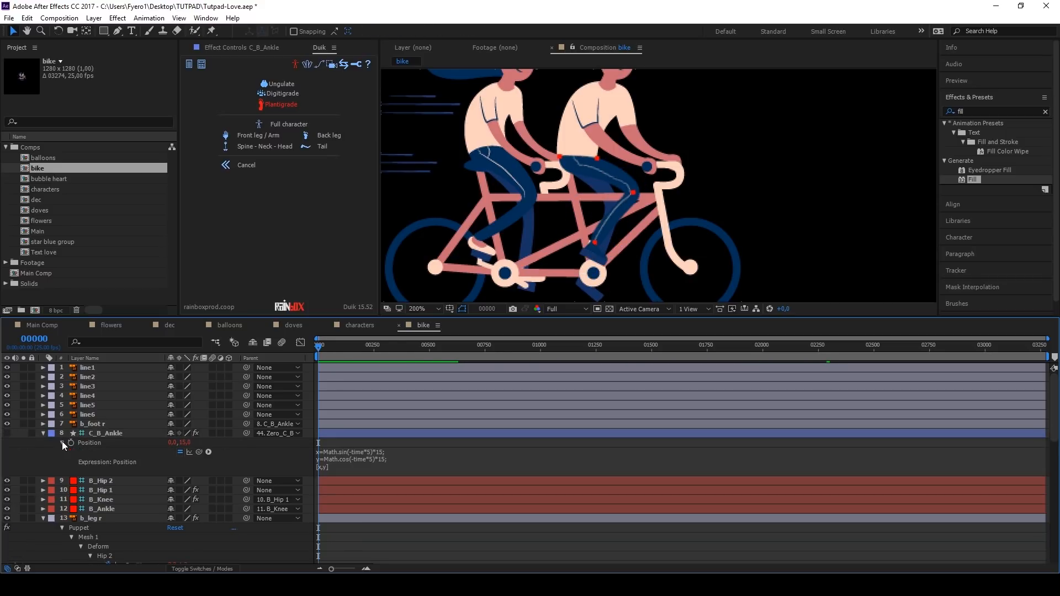
Step: Change the y line of C_B_Ankle's position expression to y=(Math.cos(-time*5)*15)+15; and preview the leg's motion
click(381, 461)
click(324, 458)
text(()
click(389, 459)
text()+15)
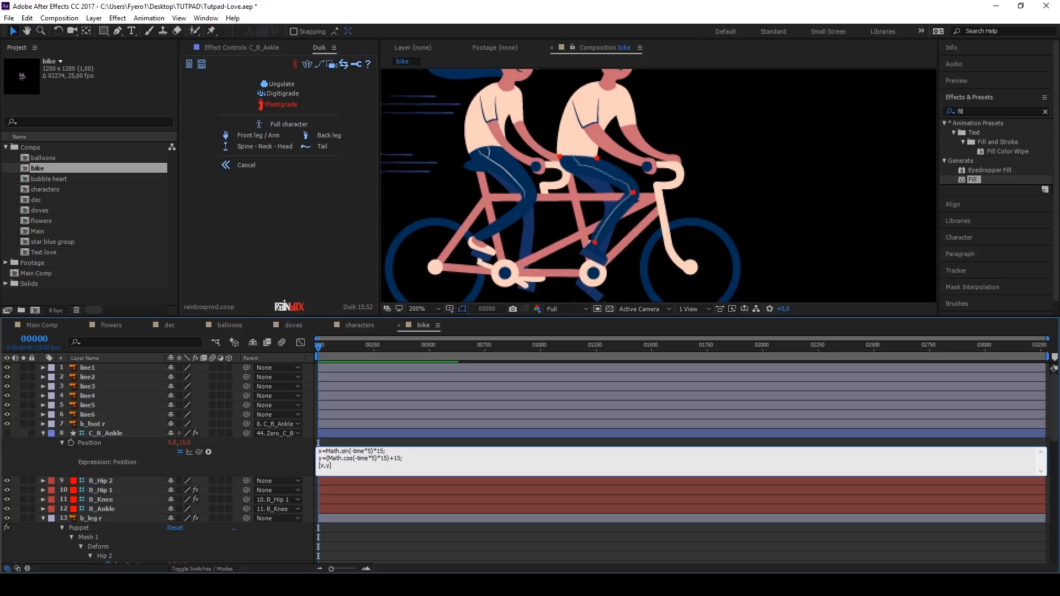
click(407, 443)
key(space)
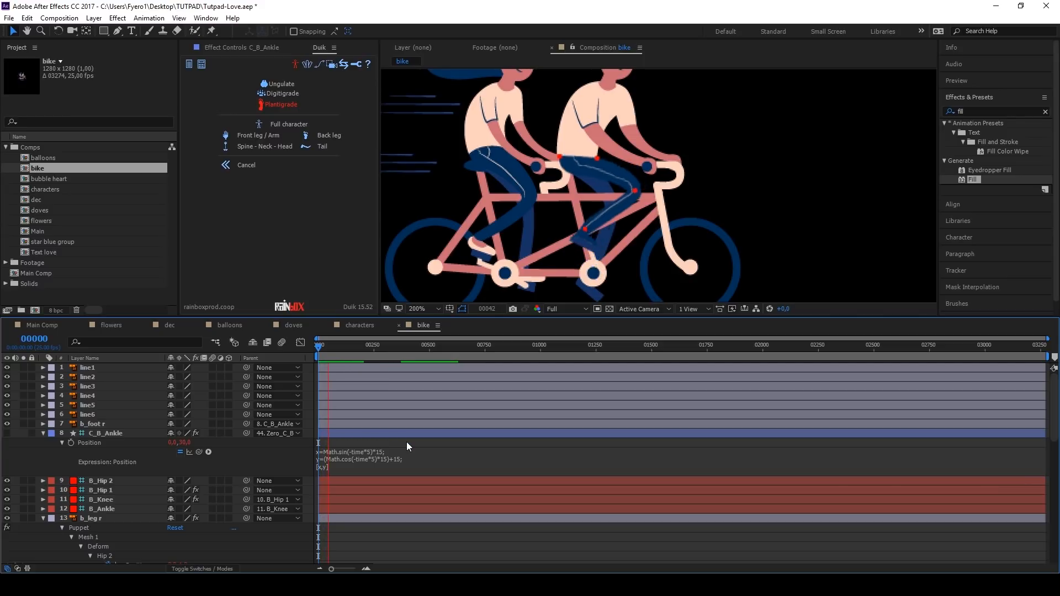
Step: Stop the preview, go to frame 15 and place puppet pins at the two ends of the crankarm1 layer
key(space)
mouse_move(325, 350)
mouse_down()
mouse_move(312, 350)
mouse_move(324, 353)
mouse_up()
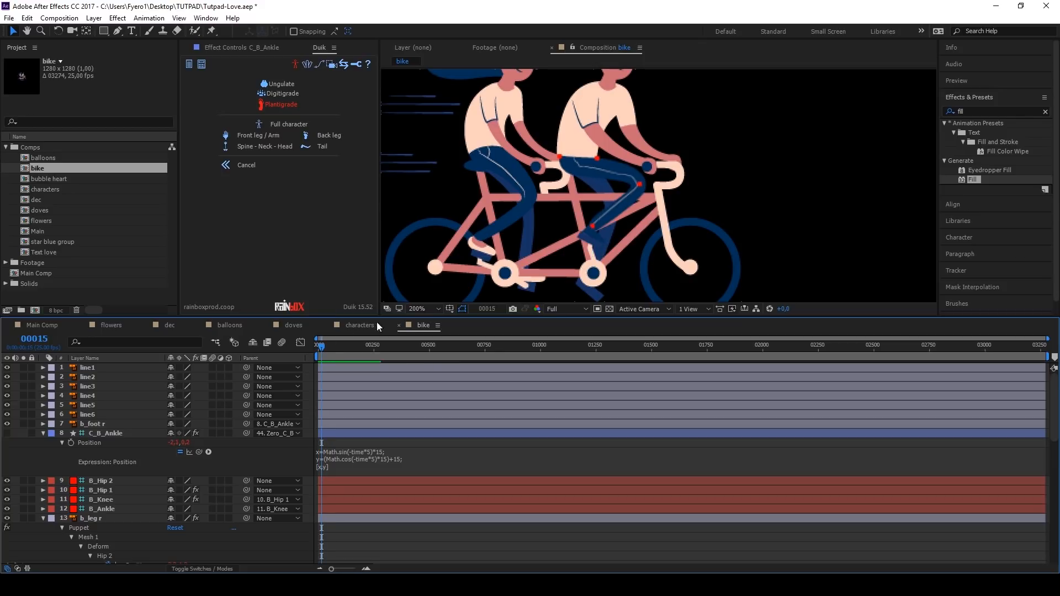
click(590, 260)
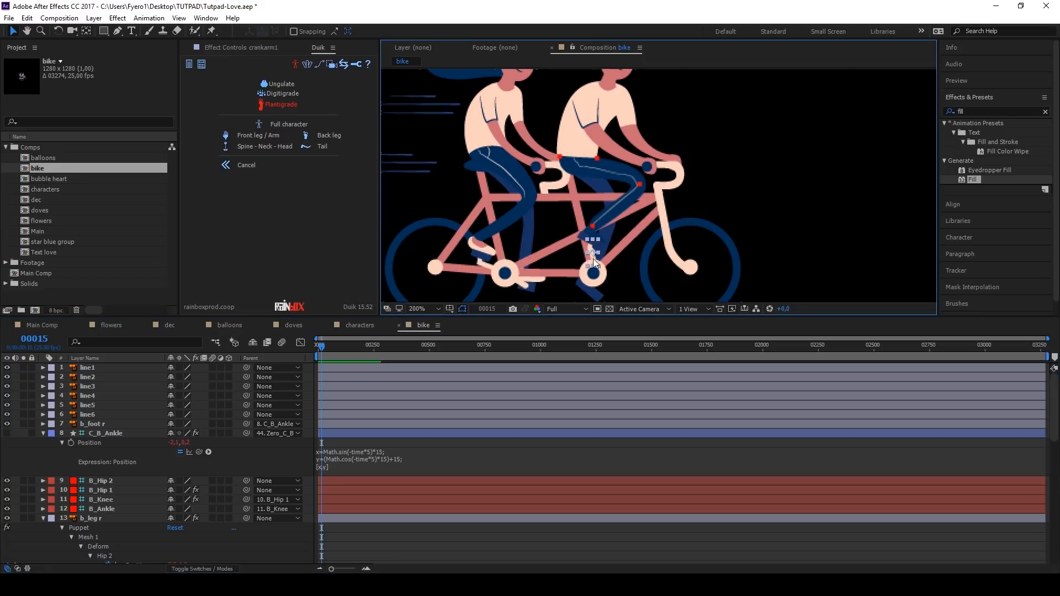
scroll(592, 263, up, 3)
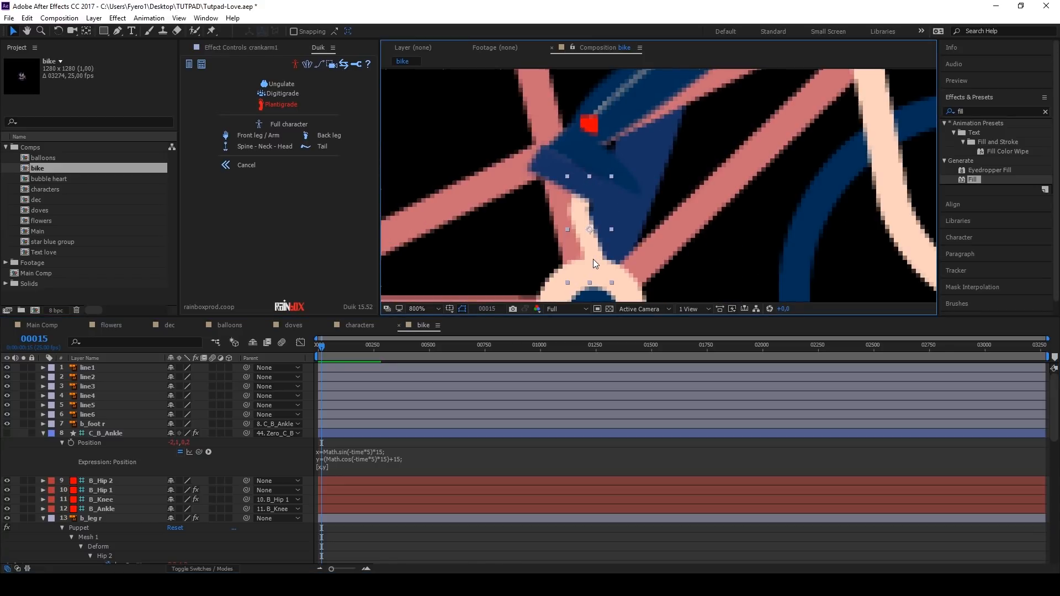
click(213, 31)
click(583, 187)
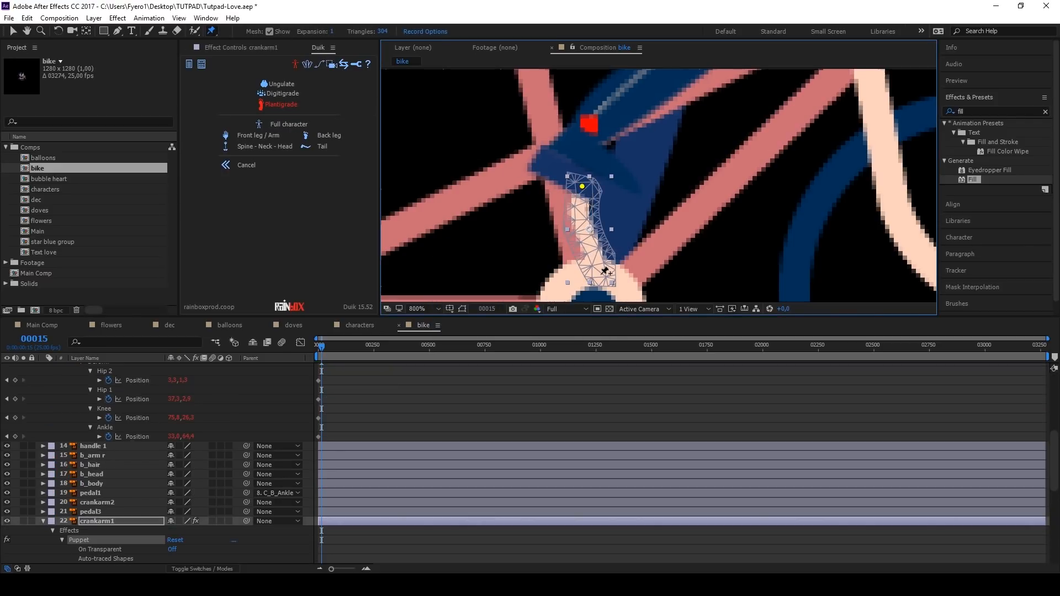
Step: Create a null object and place it on the crank arm's pin under the front rider's foot
click(94, 18)
mouse_move(105, 32)
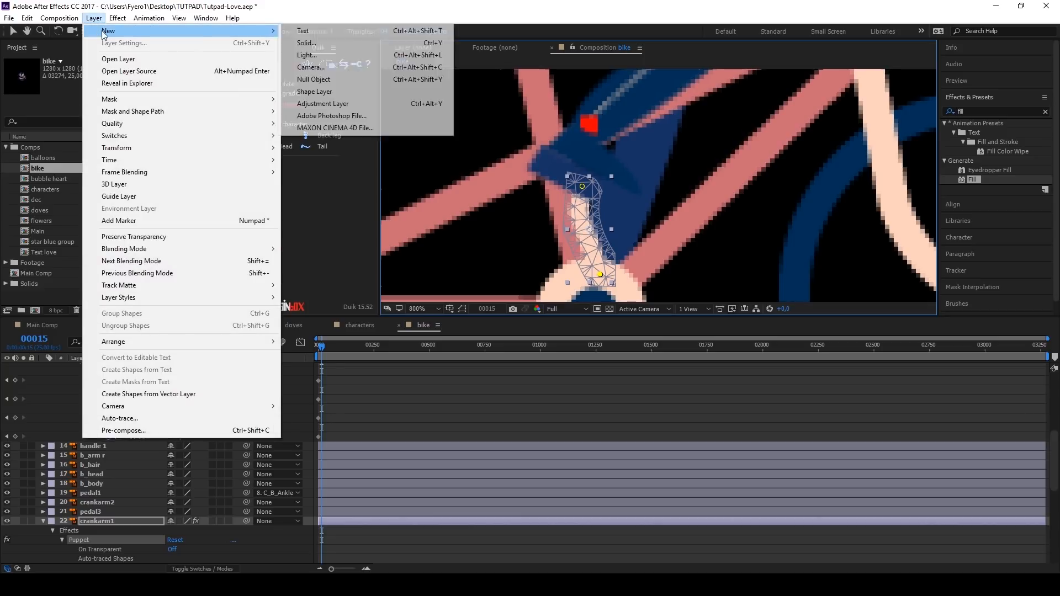
click(353, 79)
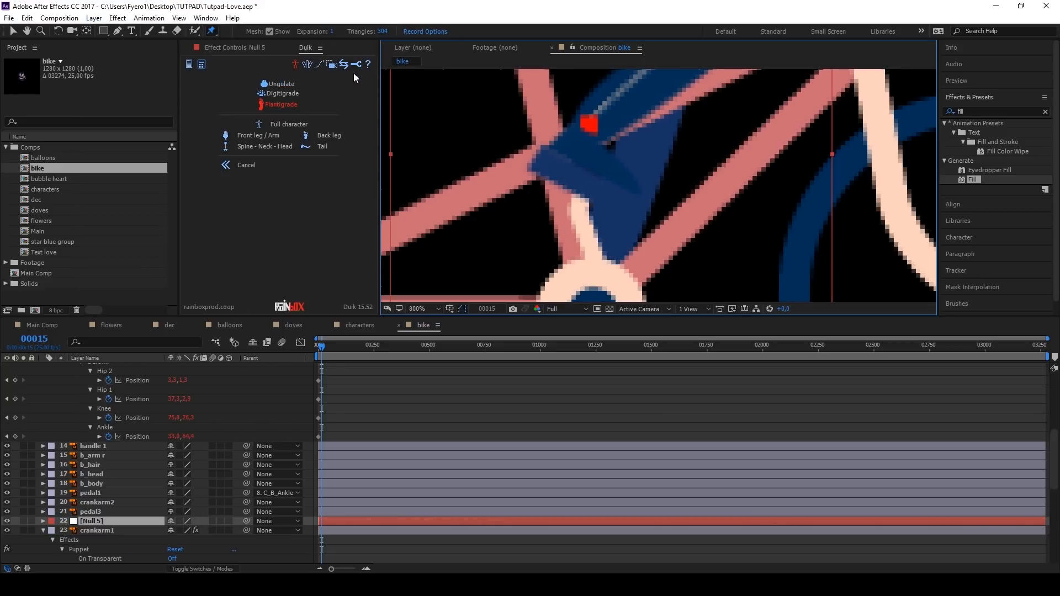
scroll(602, 242, down, 3)
scroll(602, 242, up, 5)
scroll(601, 242, down, 3)
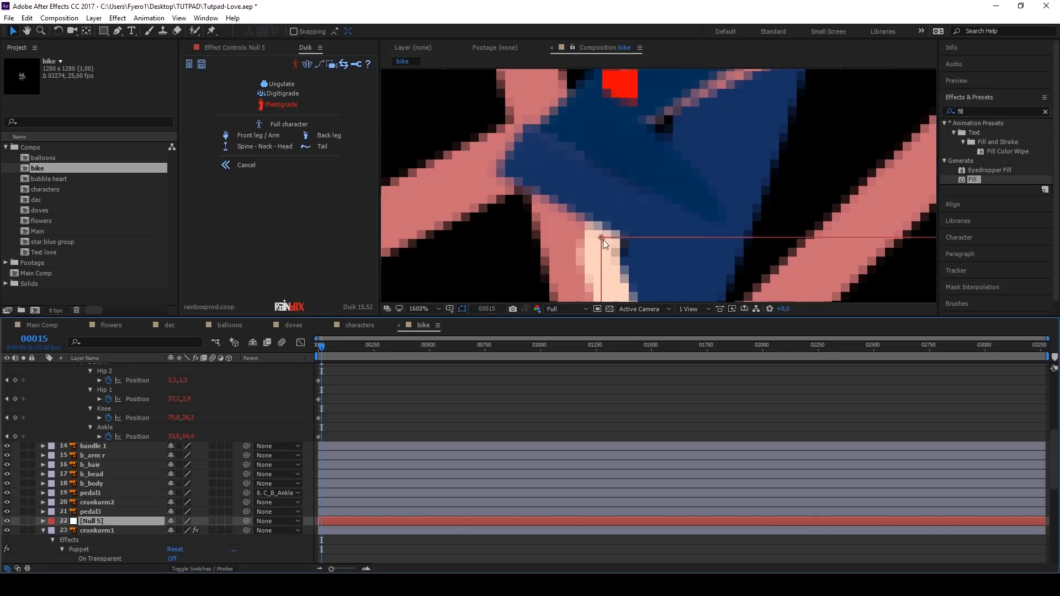
Step: Rename the new null object CONTROL
key(Return)
text(co)
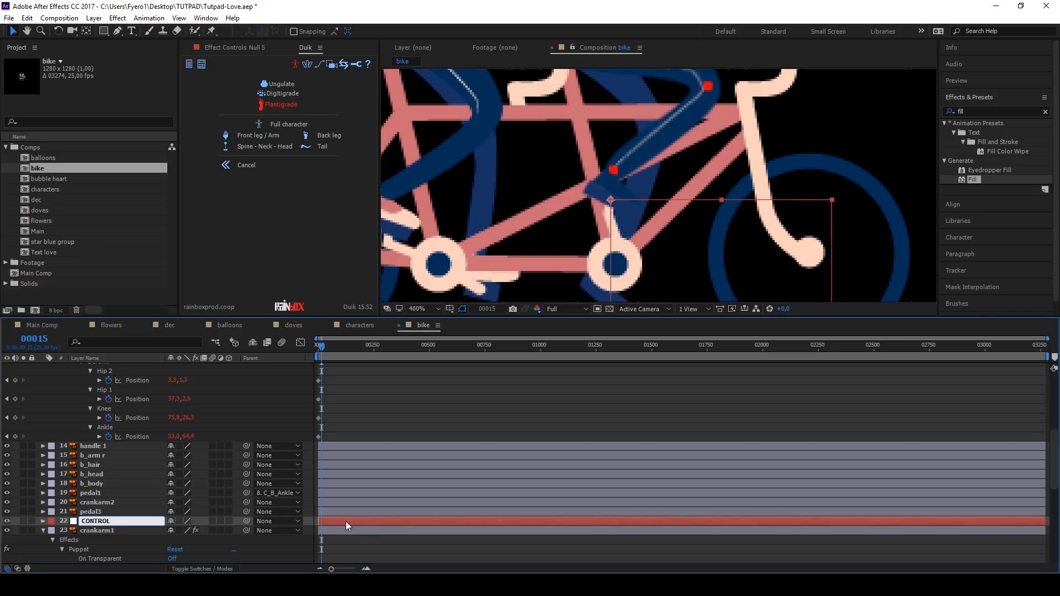
key(Return)
Step: Enable an expression on the position of crankarm1's Puppet Pin 1 and parent the CONTROL null to C_B_Ankle
scroll(94, 524, down, 2)
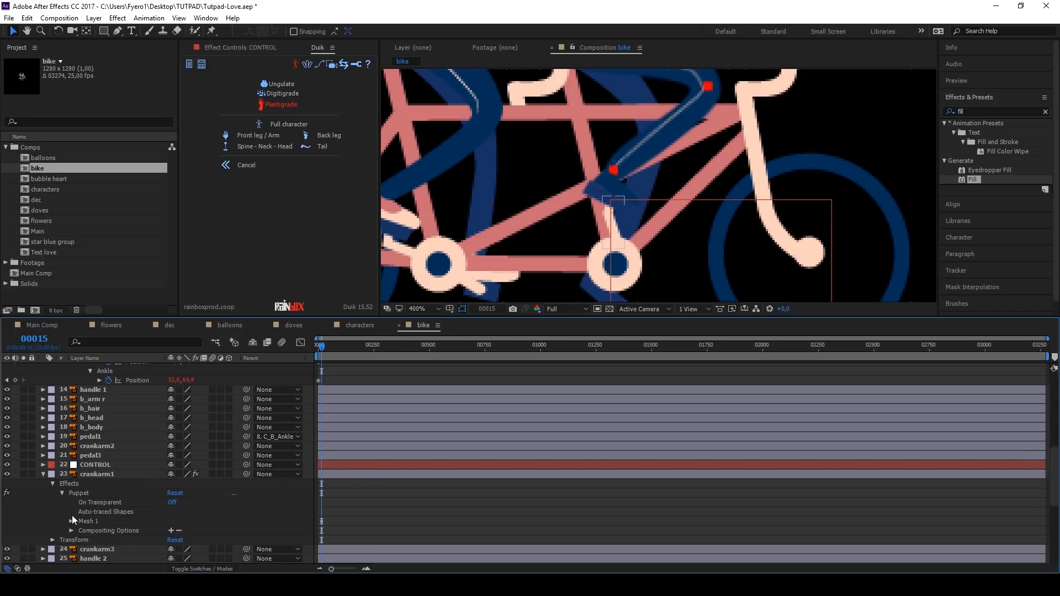
click(81, 474)
key(u)
click(133, 522)
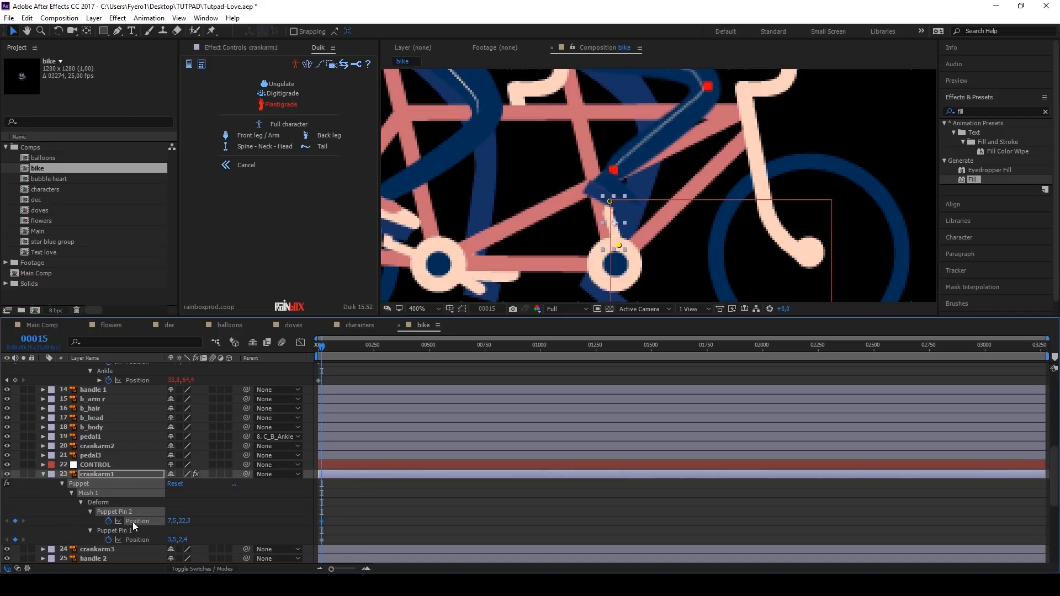
click(133, 540)
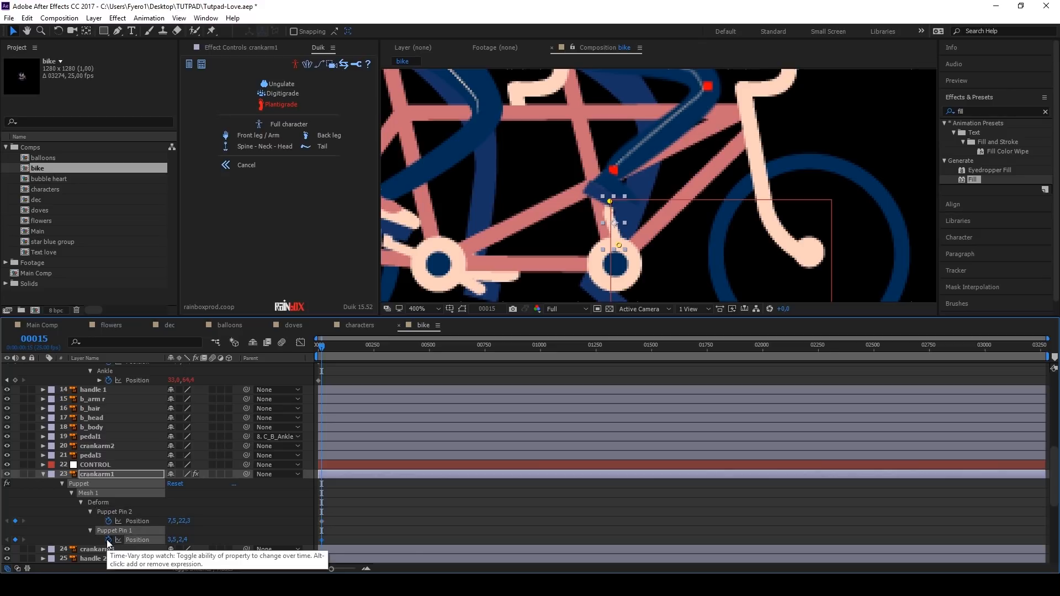
alt+click(108, 540)
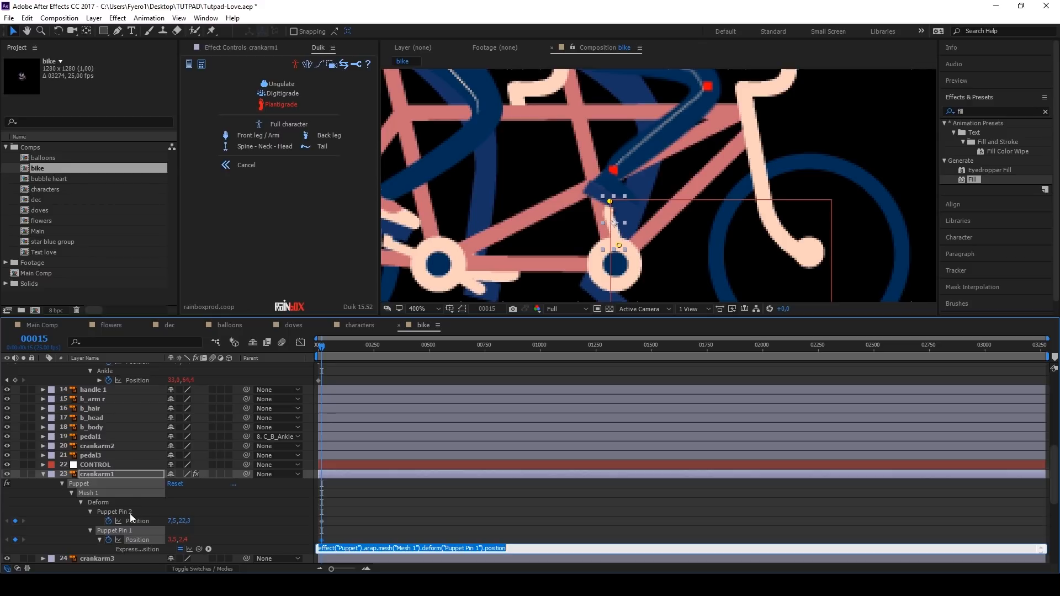
click(274, 465)
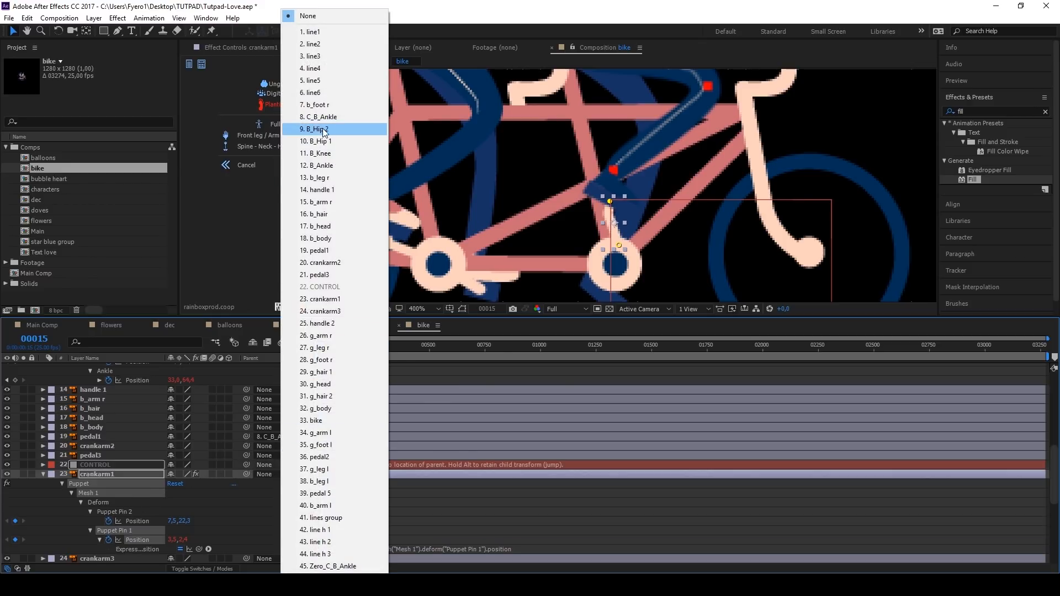
click(326, 117)
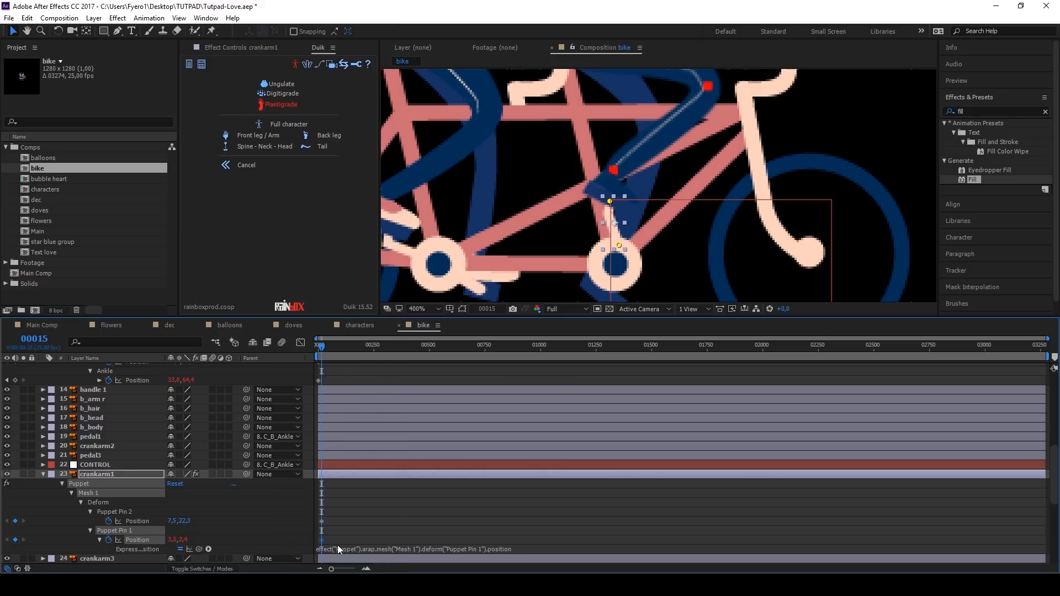
Step: Write a=thisComp.layer("CONTROL"); b=a.toComp(a.anchorPoint); as Puppet Pin 1's position expression and preview the crank arm's motion
click(337, 545)
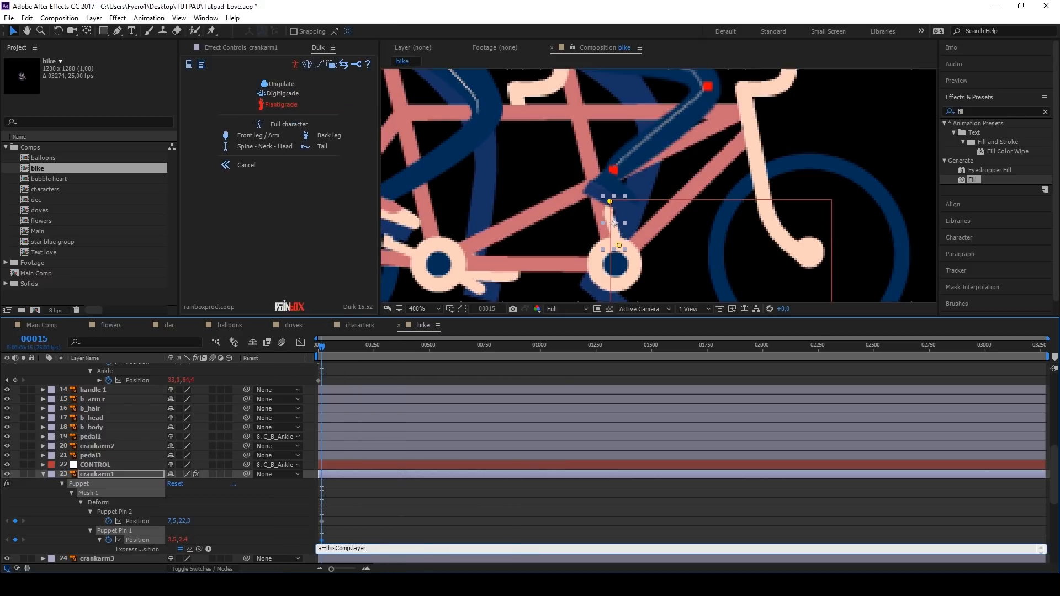
text(;)
key(Return)
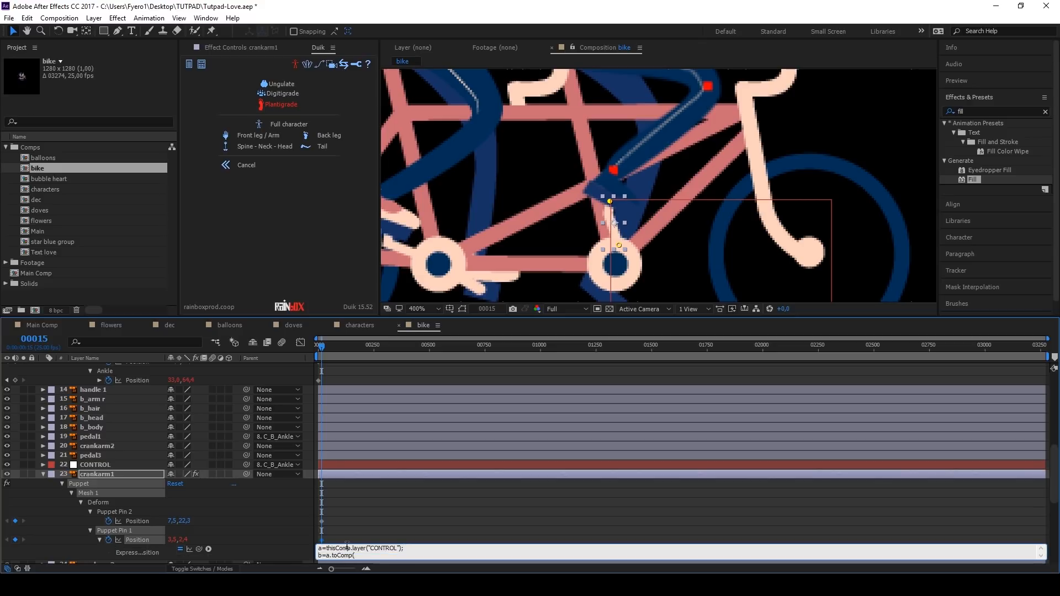
text(b=a.toComp(a.anchorPoint);)
key(Return)
click(345, 535)
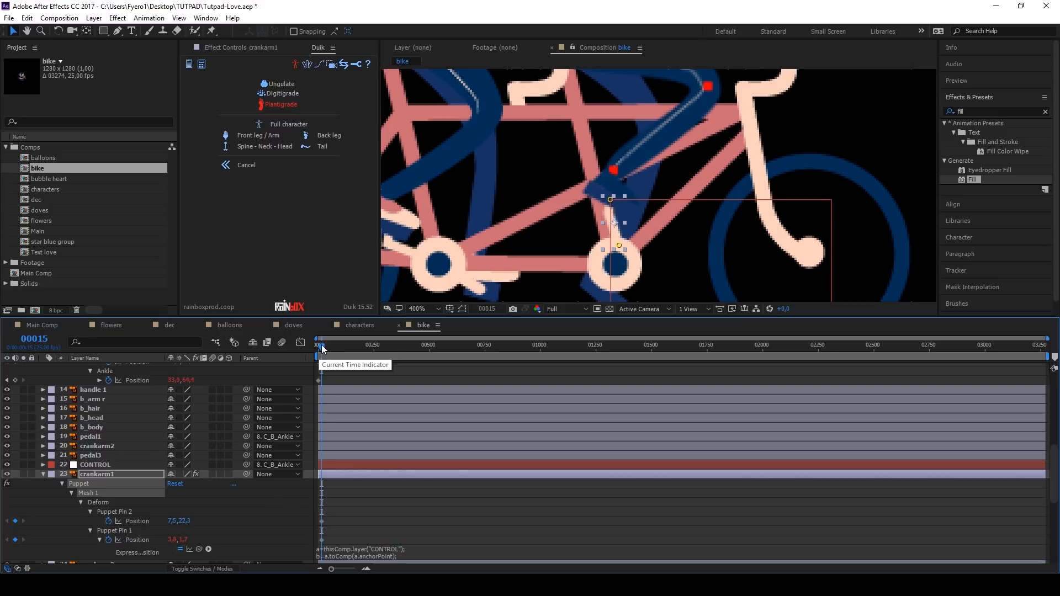
key(space)
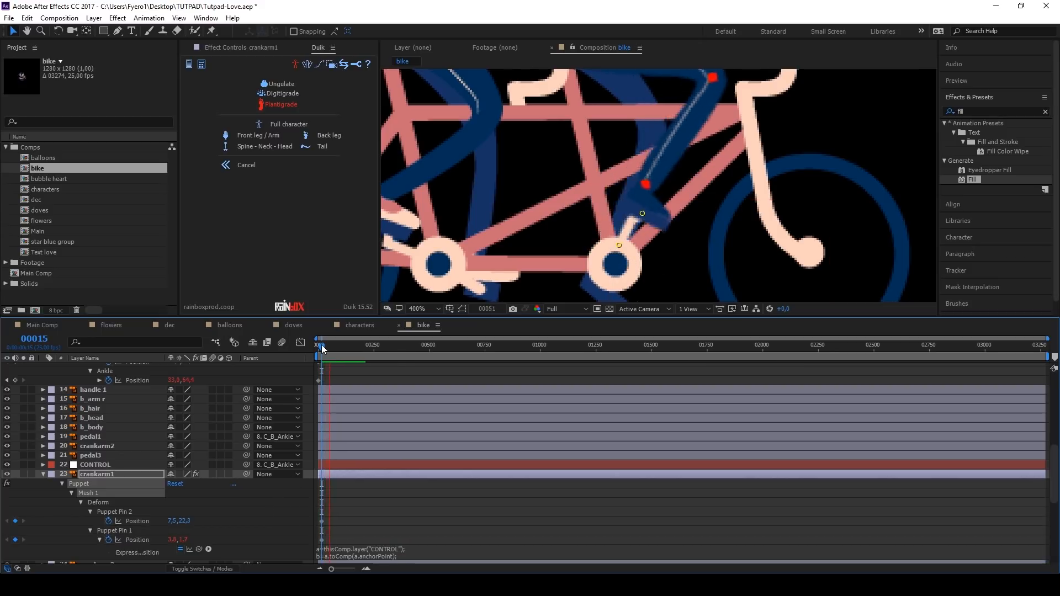
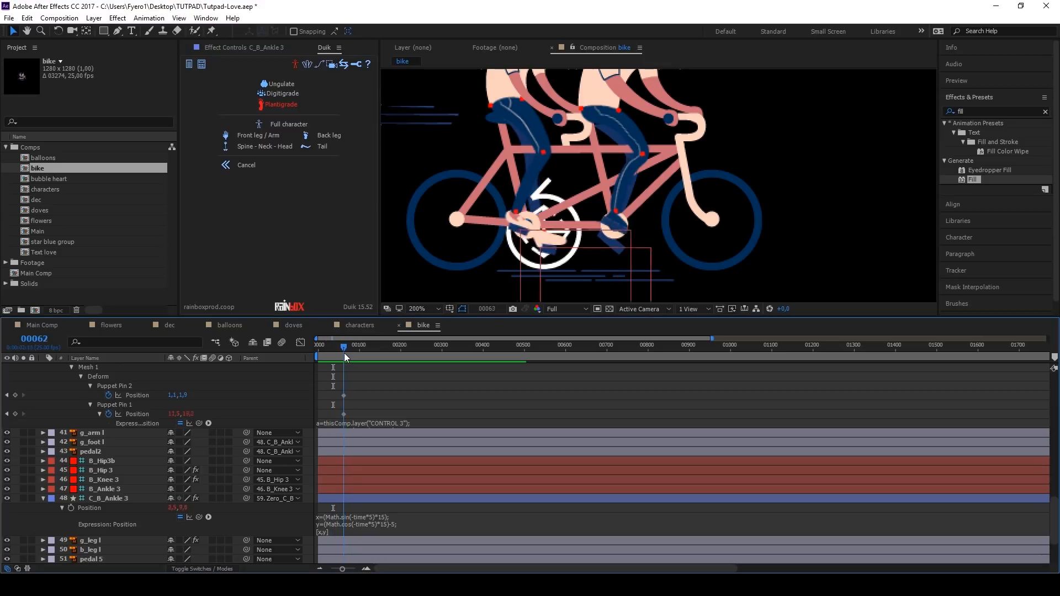
Step: Adjust the Stretch of the IK B_Knee 3 effect on the C_B_Ankle 3 controller and preview the leg motion
drag(344, 353, 311, 353)
click(126, 499)
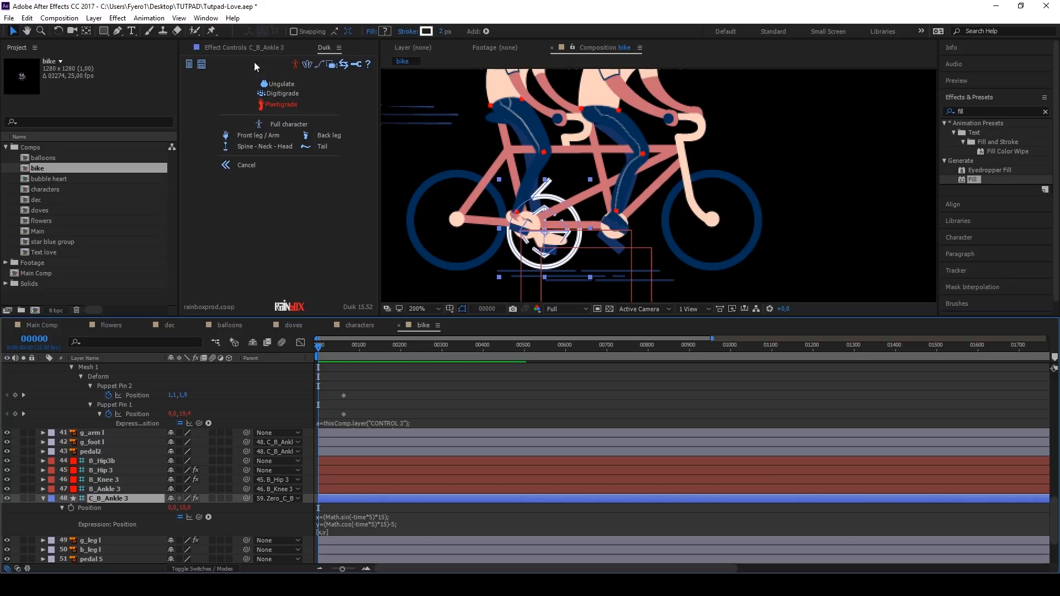
click(250, 48)
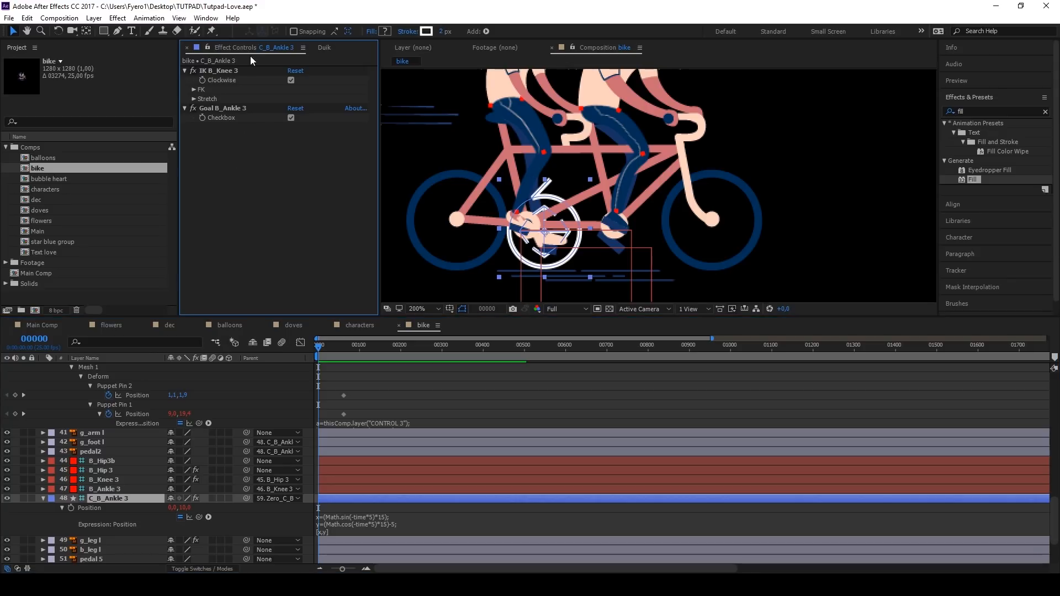
click(194, 99)
drag(293, 117, 295, 118)
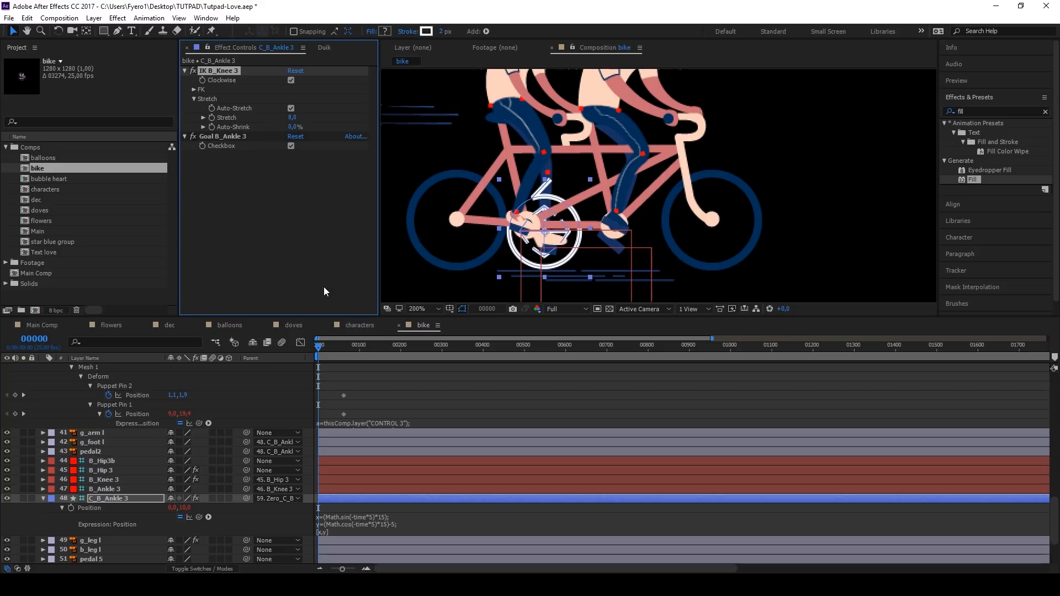
key(space)
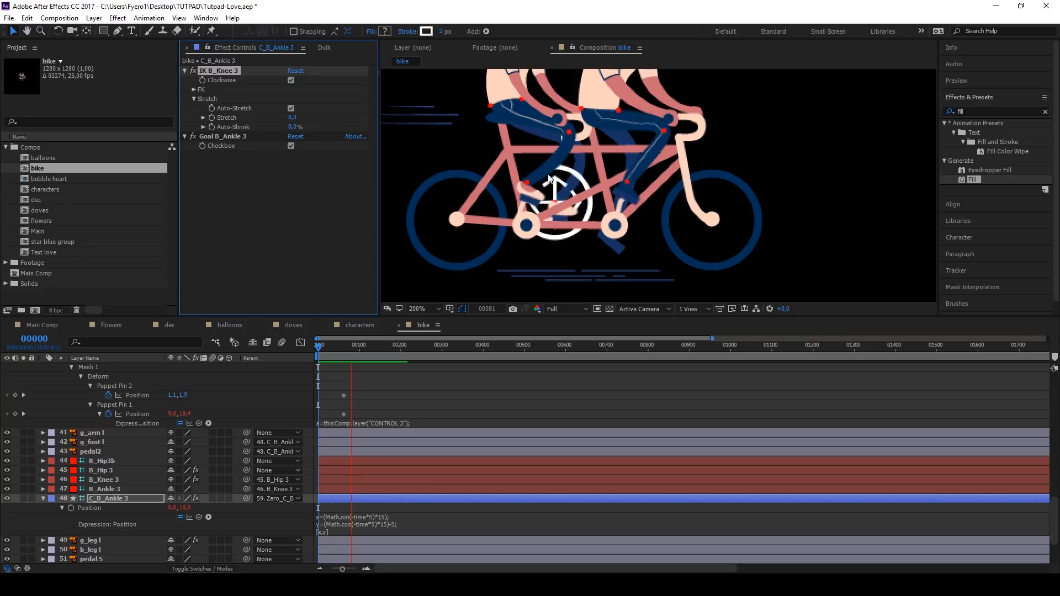
key(space)
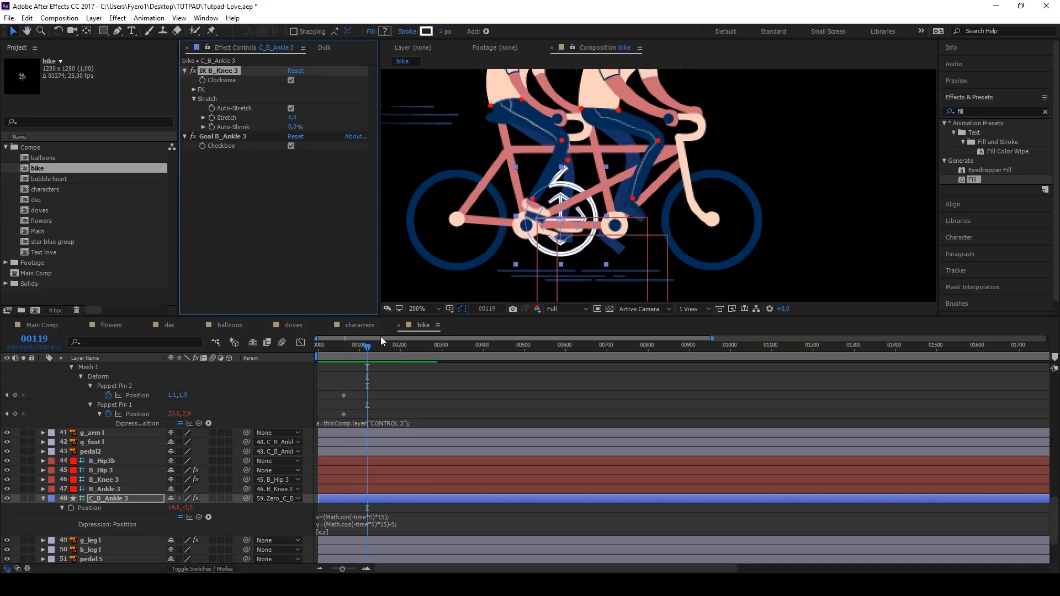
drag(349, 347, 293, 349)
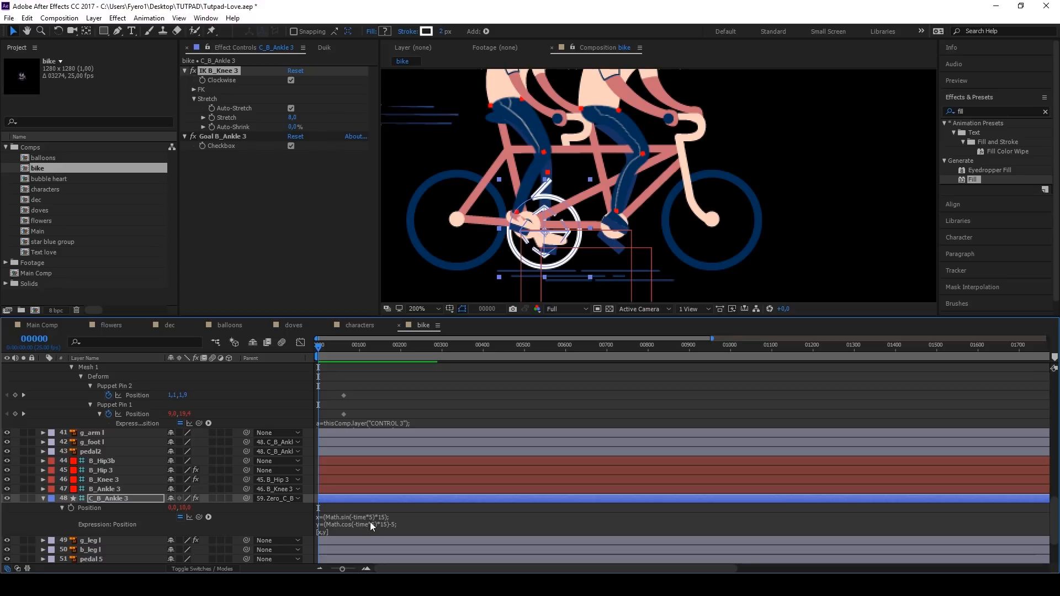
Step: Offset C_B_Ankle 3's position expression by changing both time terms to (-time*5)+3 in the sine and cosine lines, and preview the pedalling
drag(319, 347, 338, 348)
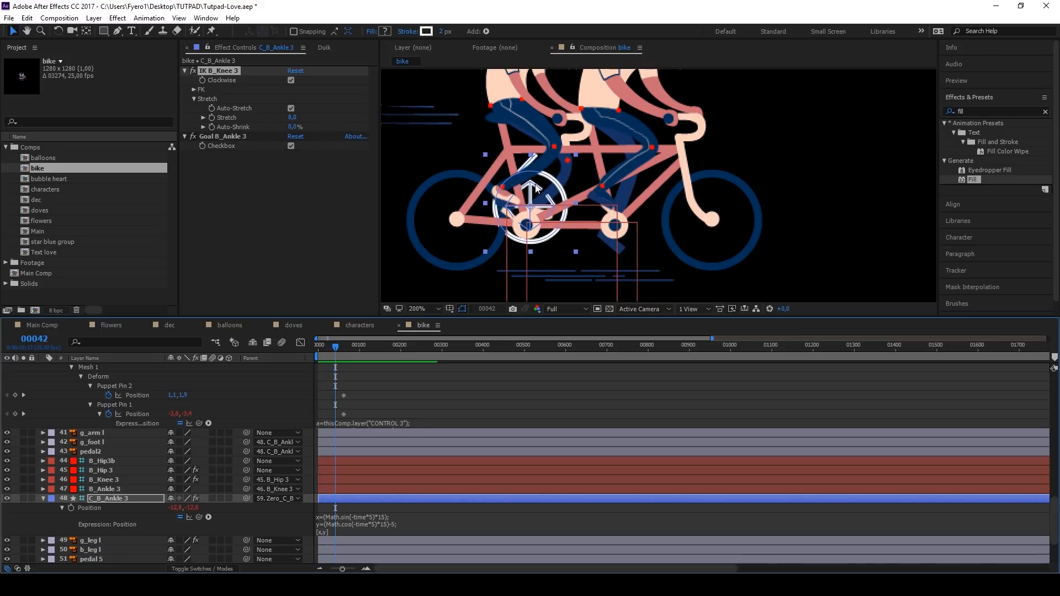
drag(329, 349, 307, 346)
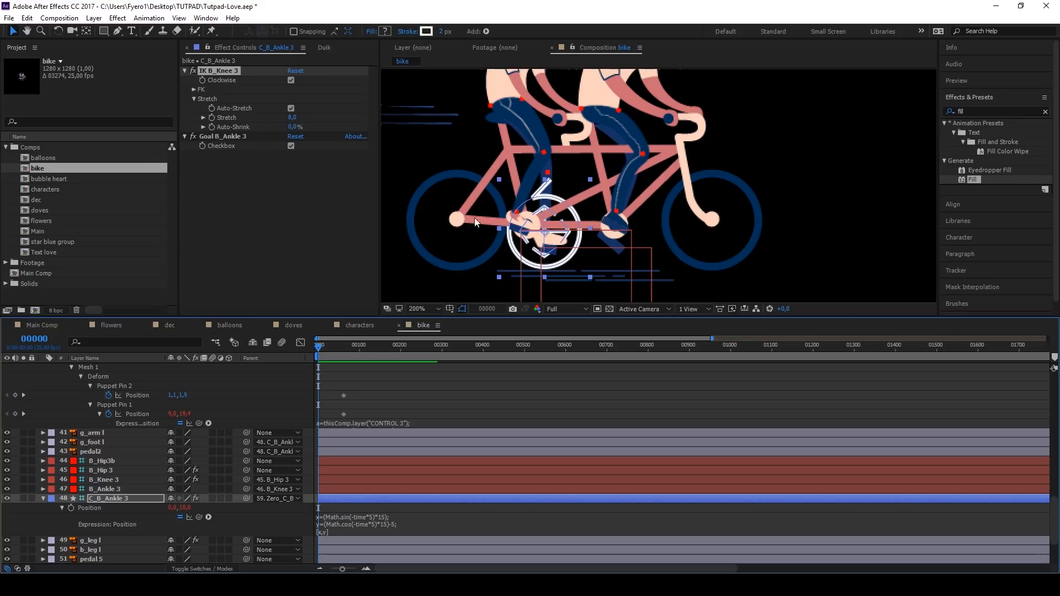
click(332, 518)
click(360, 516)
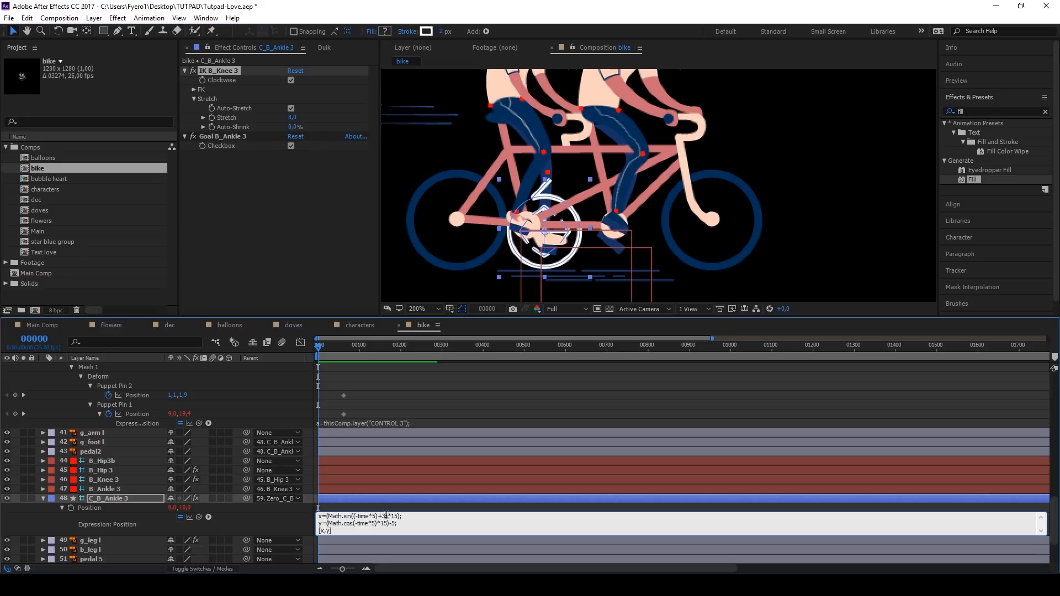
mouse_move(387, 518)
mouse_down()
mouse_move(355, 516)
mouse_move(378, 524)
mouse_up()
text(((-time*5)+3))
click(405, 509)
key(space)
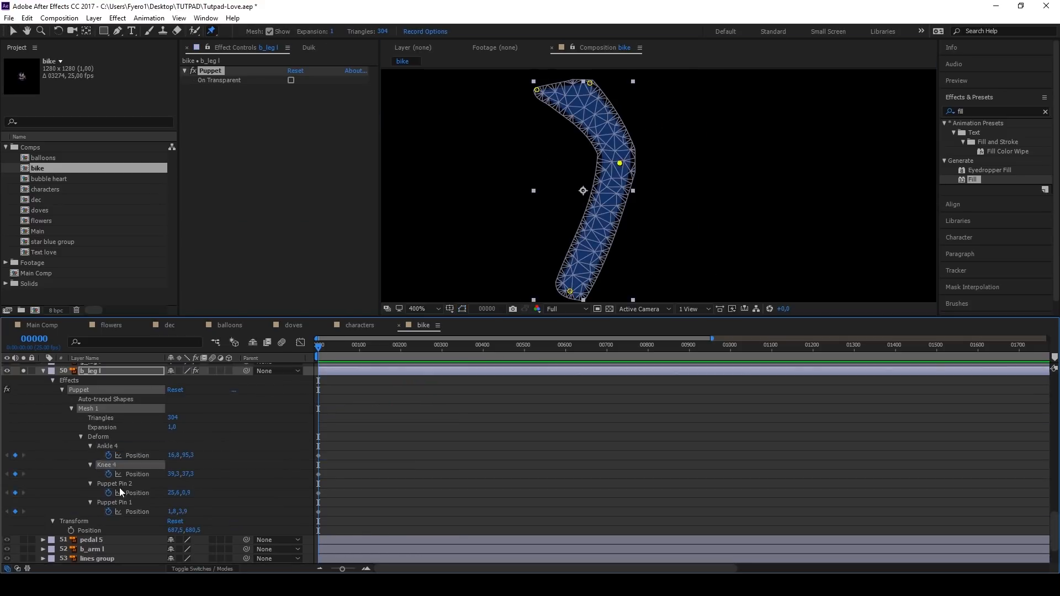
Step: Move the B_Hip 4a controller slightly up on the front rider's far leg and preview the leg motion
click(107, 464)
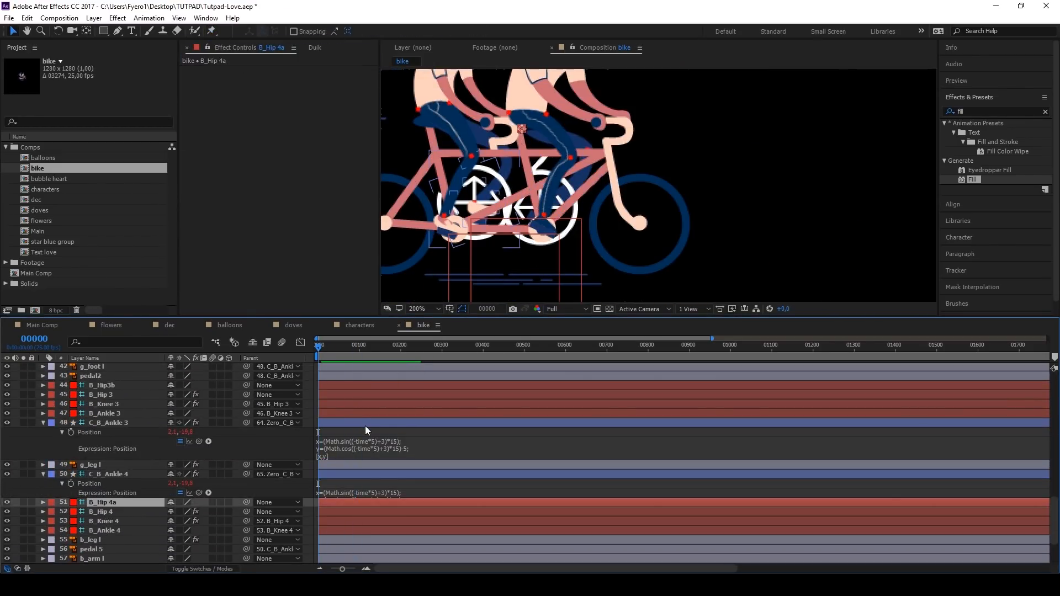
click(366, 430)
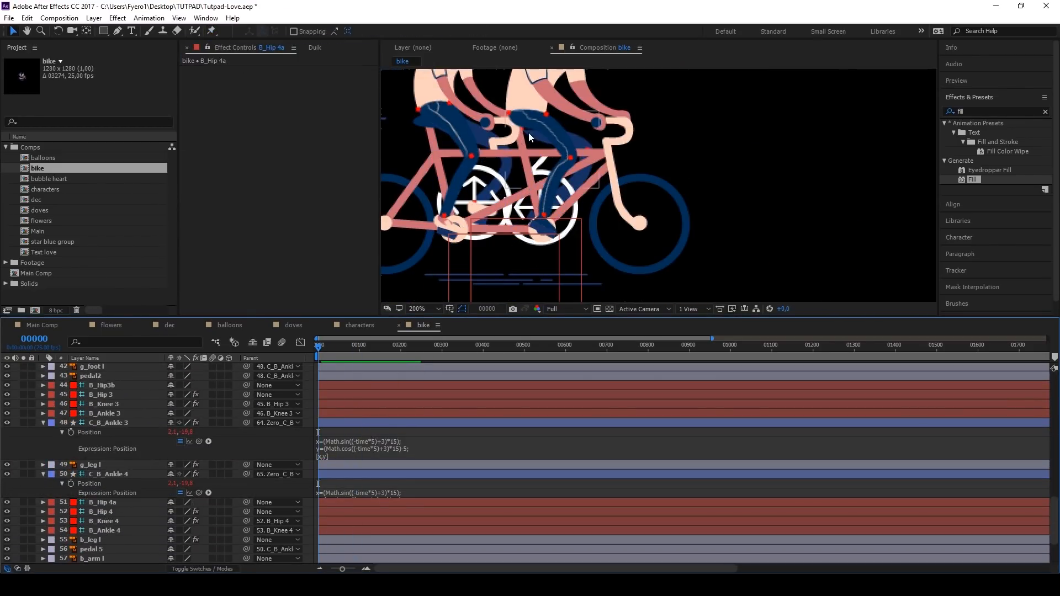
scroll(528, 132, up, 1)
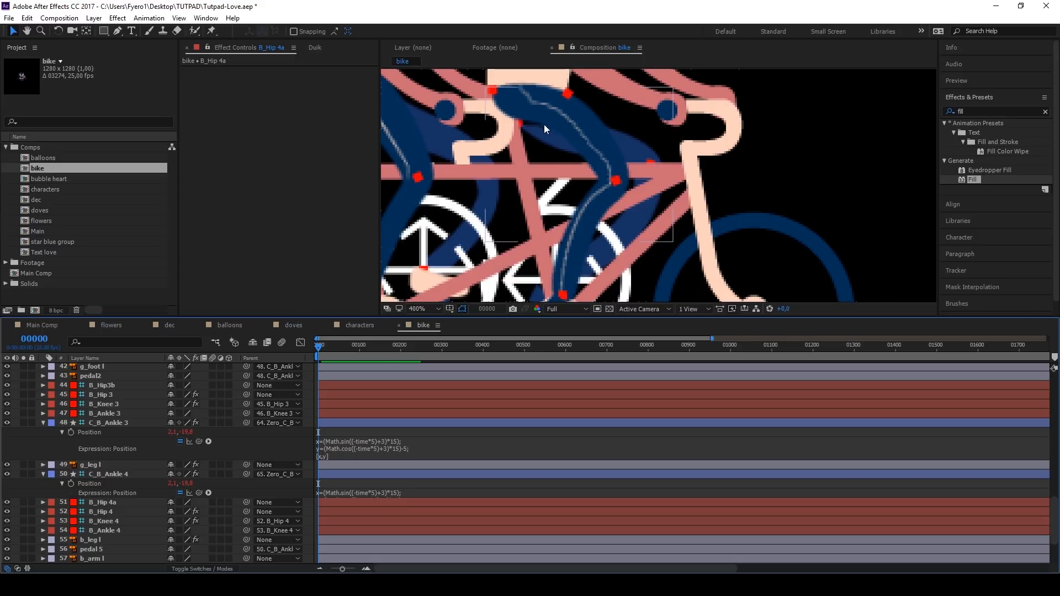
drag(321, 351, 297, 347)
click(105, 502)
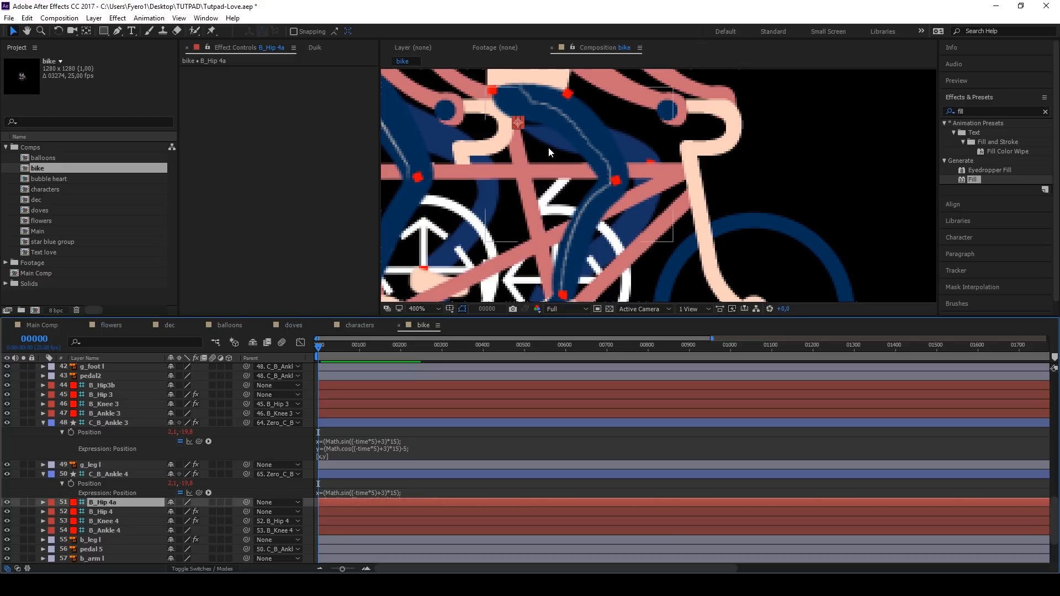
drag(518, 122, 517, 116)
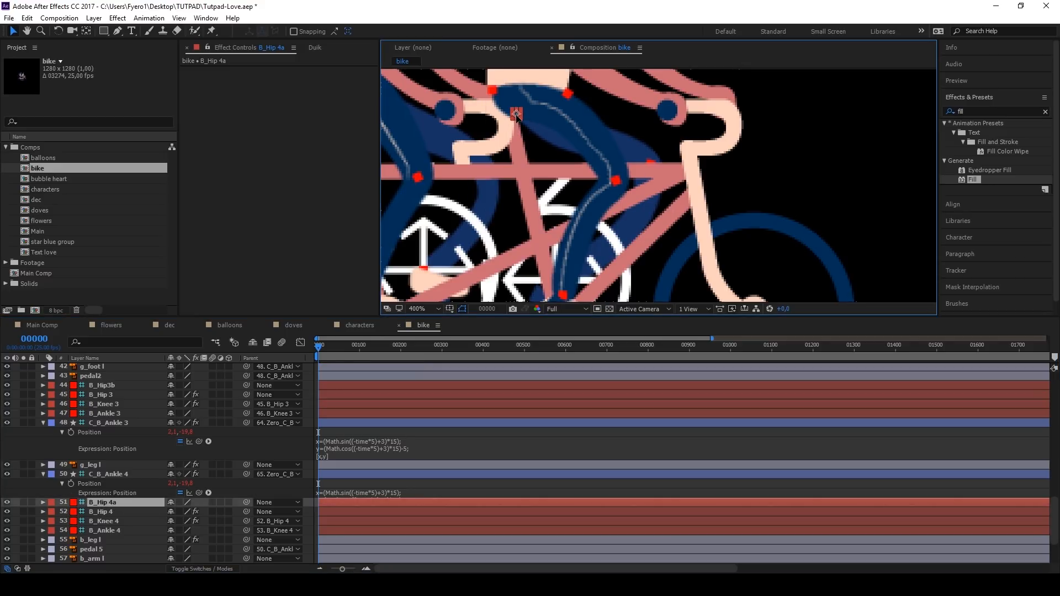
key(Return)
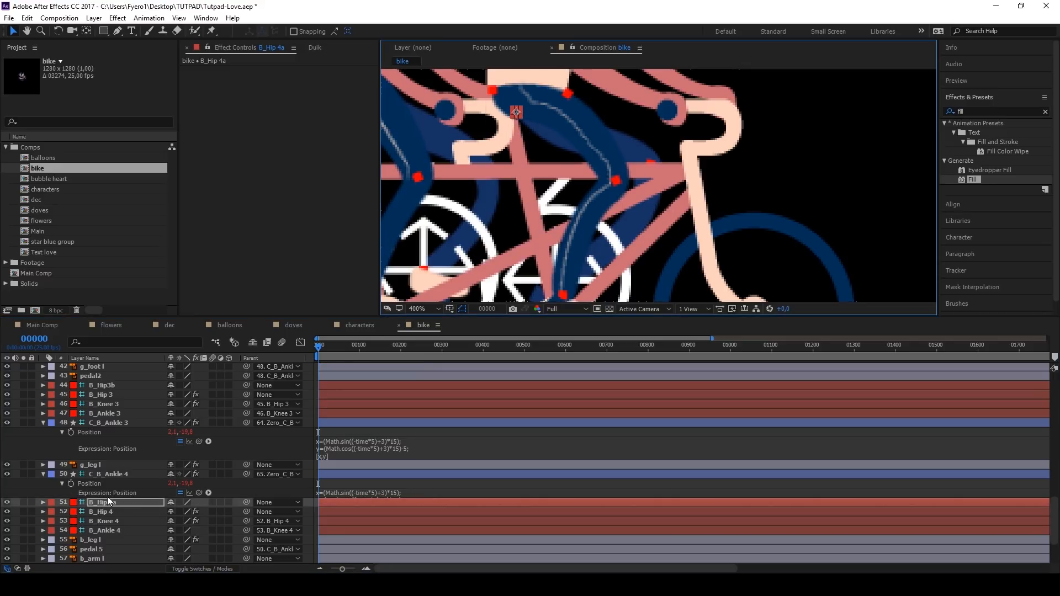
key(space)
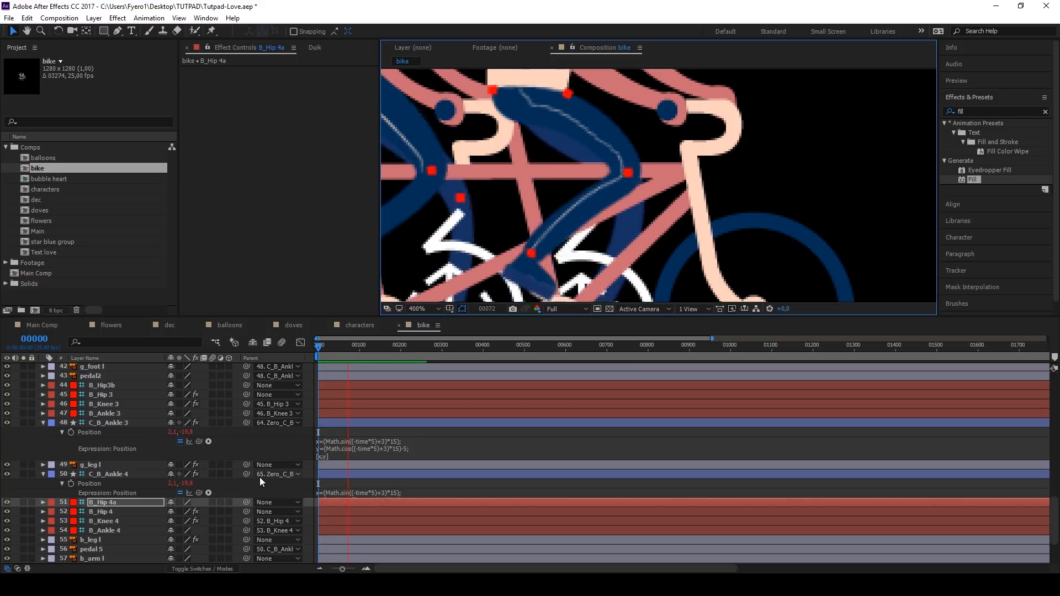
key(space)
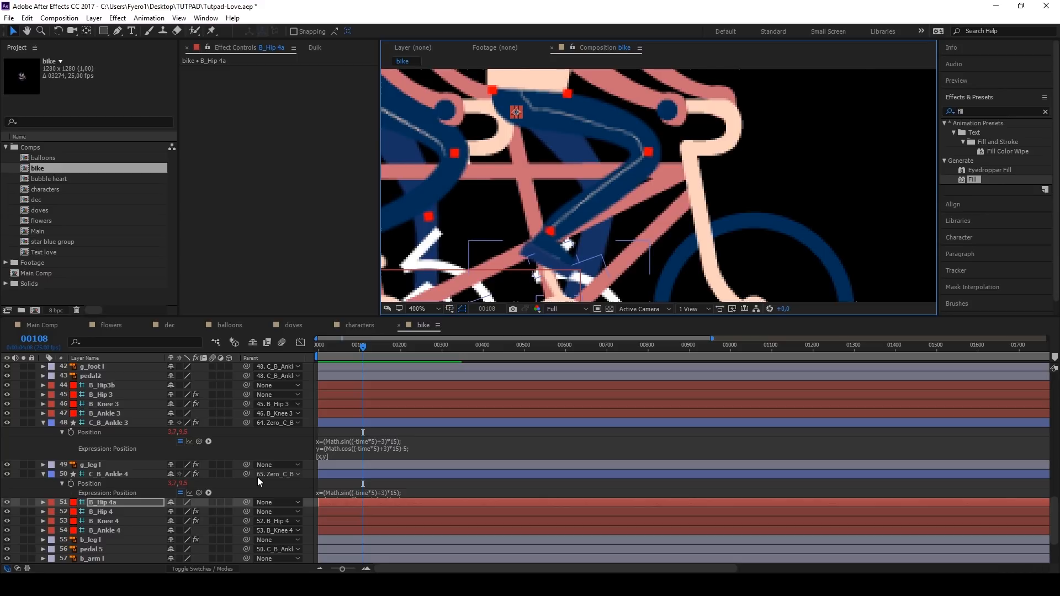
Step: Duplicate the front rider's b_foot r layer and parent the copy to C_B_Ankle 4
scroll(561, 177, down, 1)
click(349, 346)
drag(350, 345, 364, 345)
scroll(555, 276, up, 1)
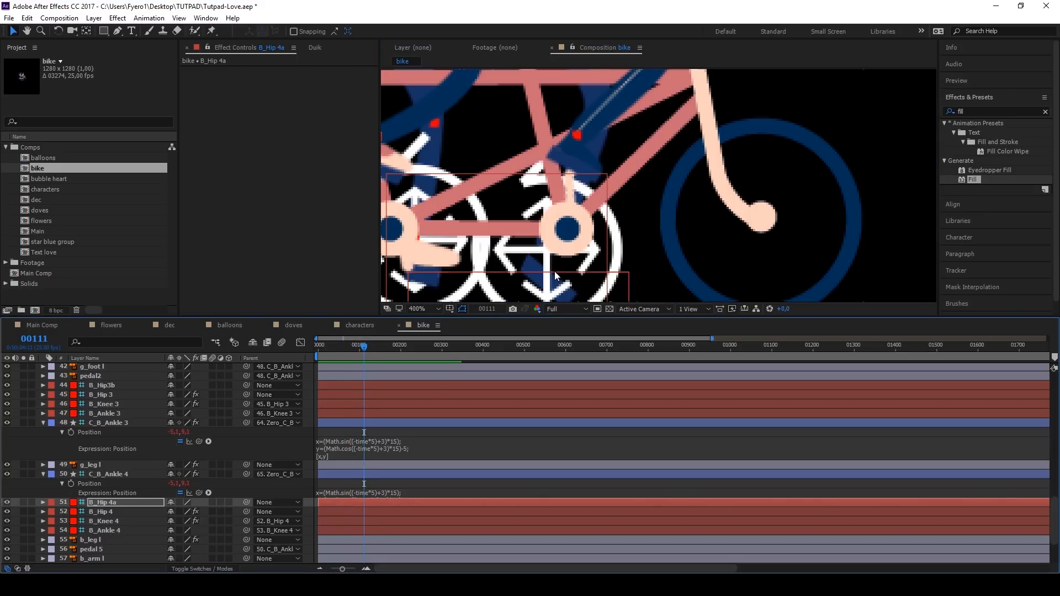
click(575, 149)
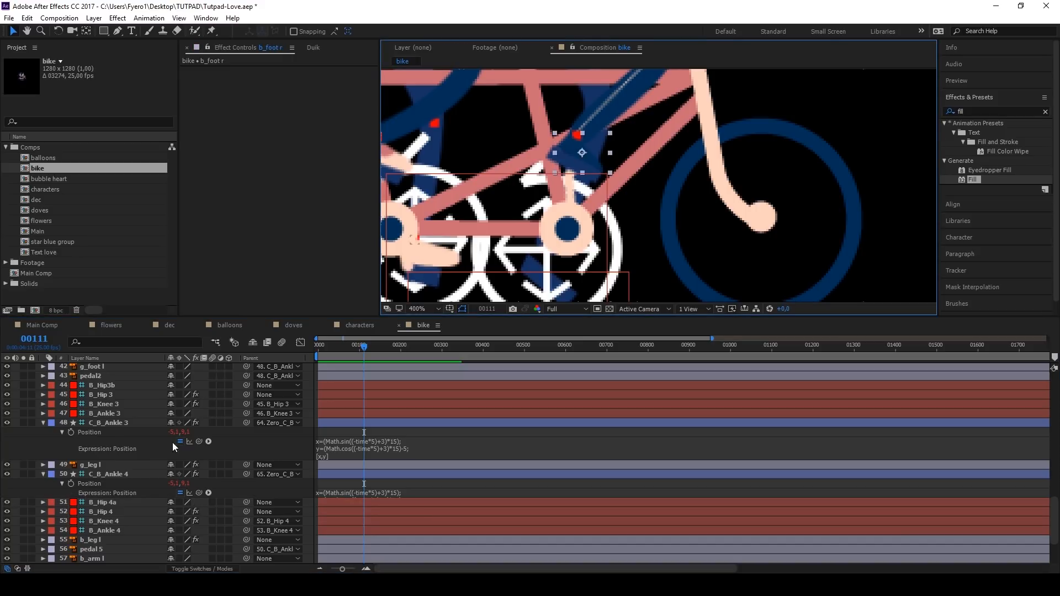
scroll(117, 457, up, 10)
key(ctrl+d)
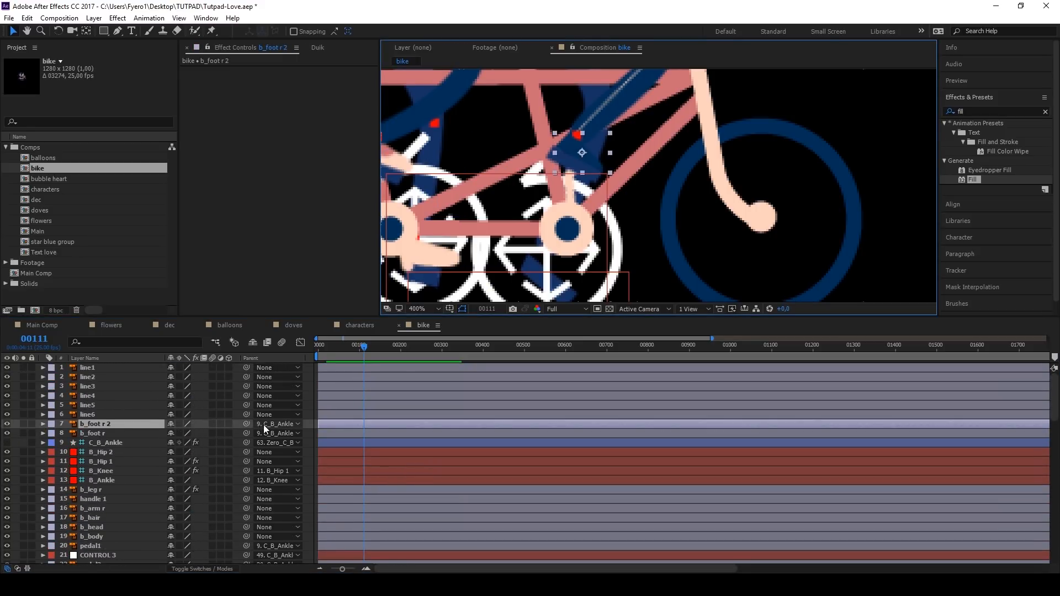
click(263, 424)
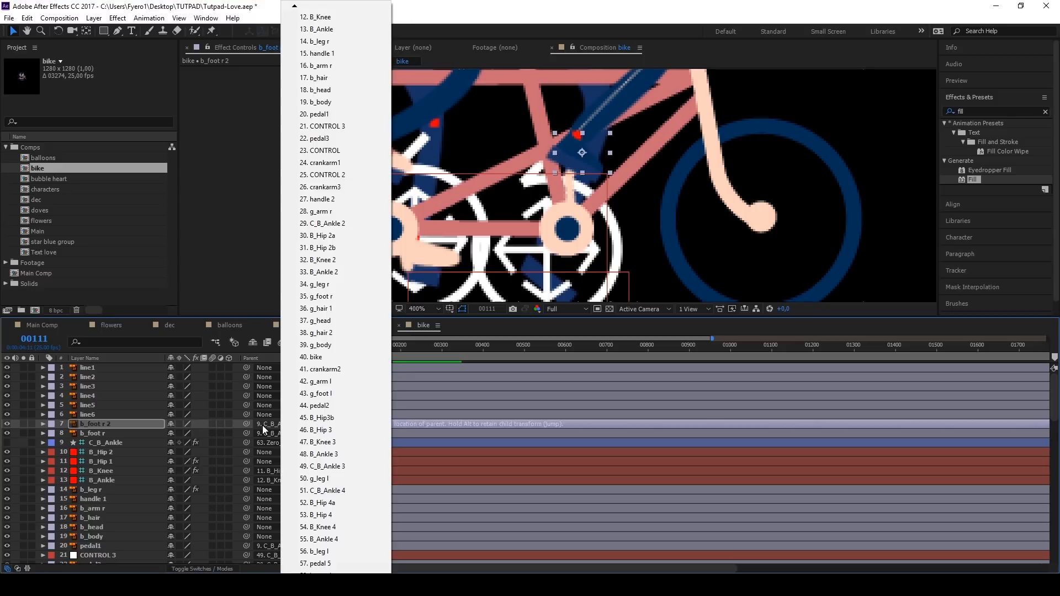
scroll(330, 558, down, 3)
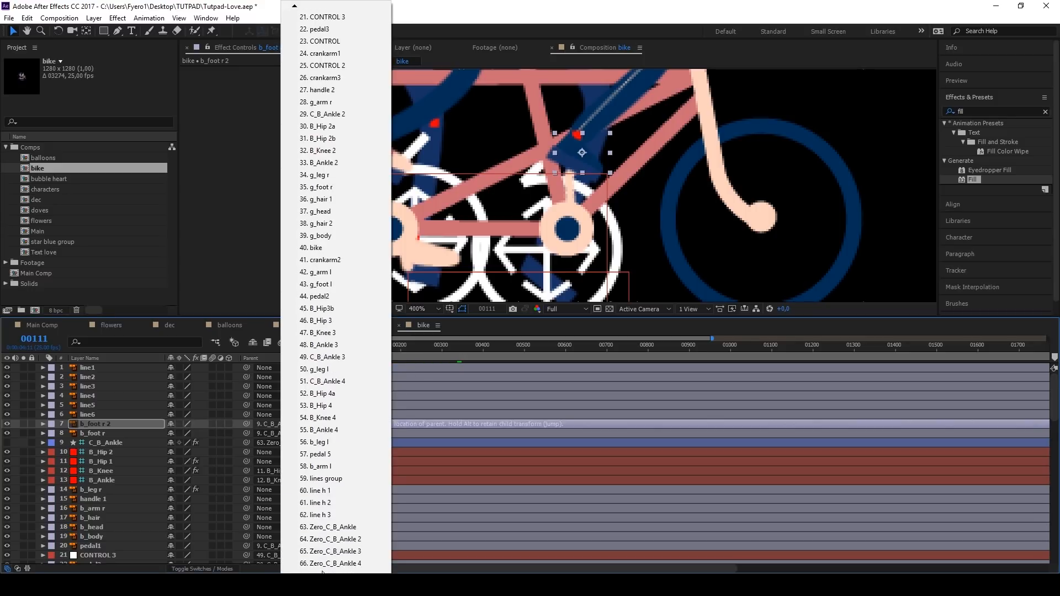
click(353, 380)
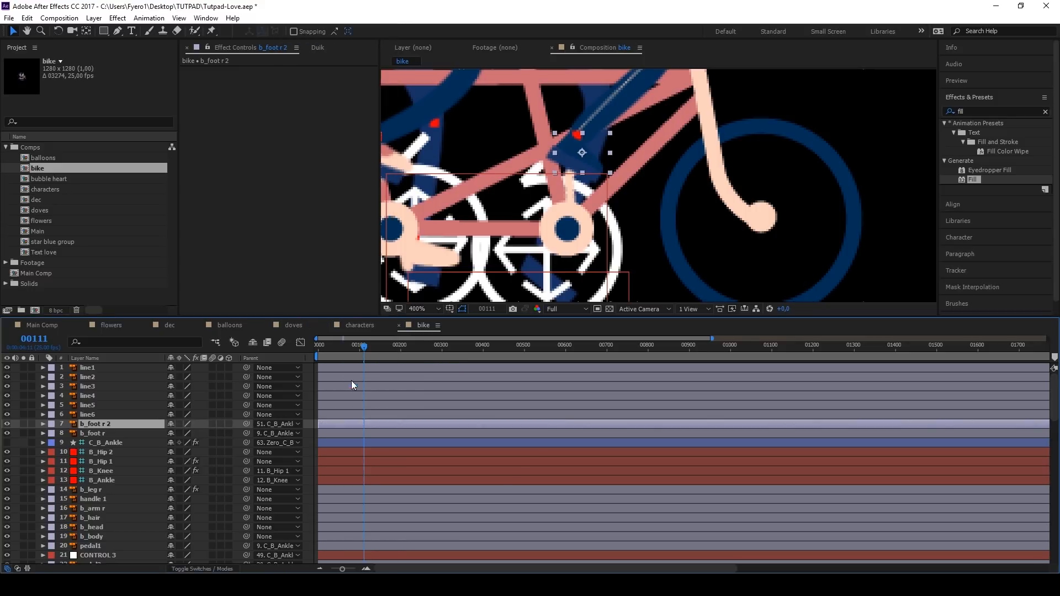
Step: Place the duplicated foot layer b_foot r 2 directly below b_leg l in the layer stack and reveal its rotation
drag(101, 426, 118, 472)
click(114, 474)
click(114, 464)
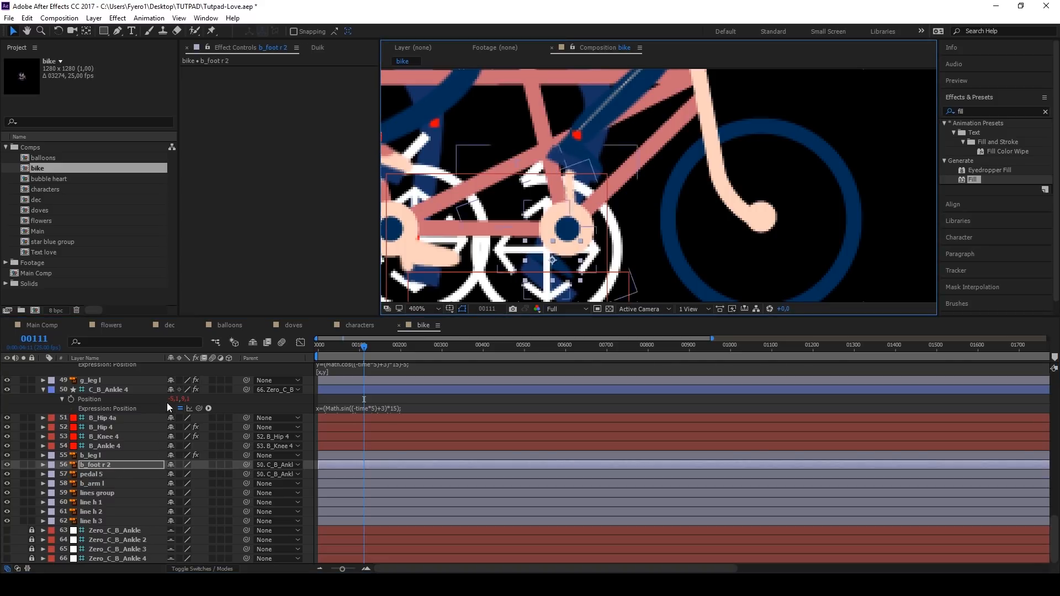
key(r)
Step: Preview both riders pedalling, return to the first frame and hide the C_B_Ankle 3 and C_B_Ankle 4 controllers
key(space)
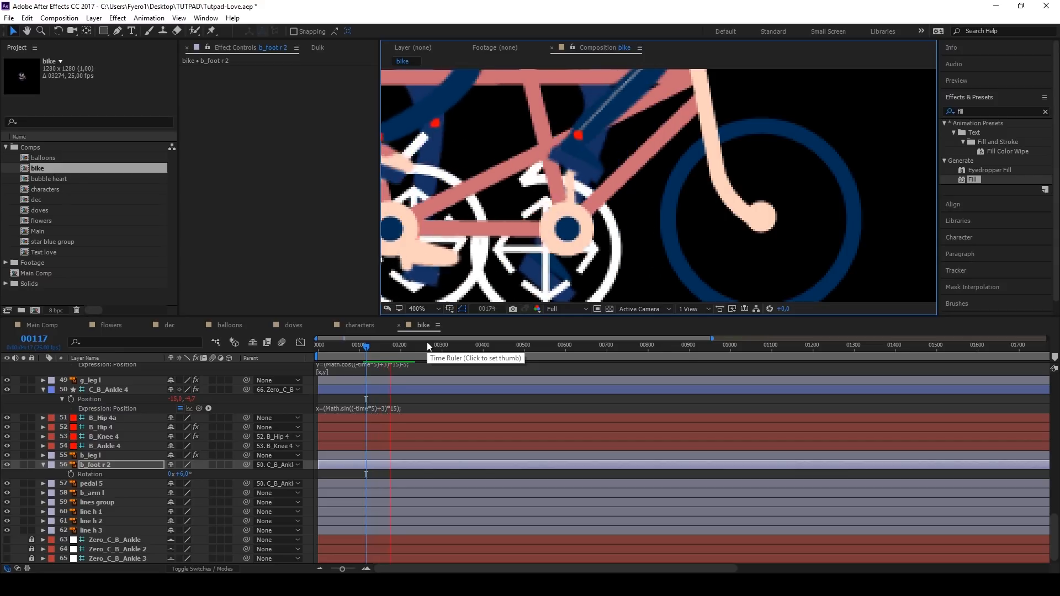
scroll(592, 206, down, 4)
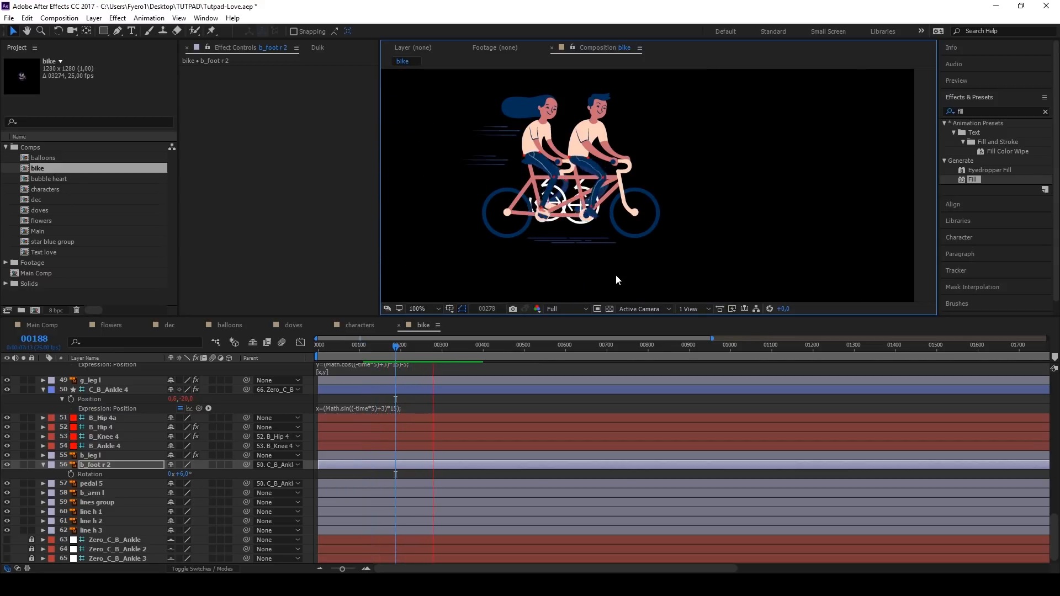
key(space)
key(Home)
click(7, 478)
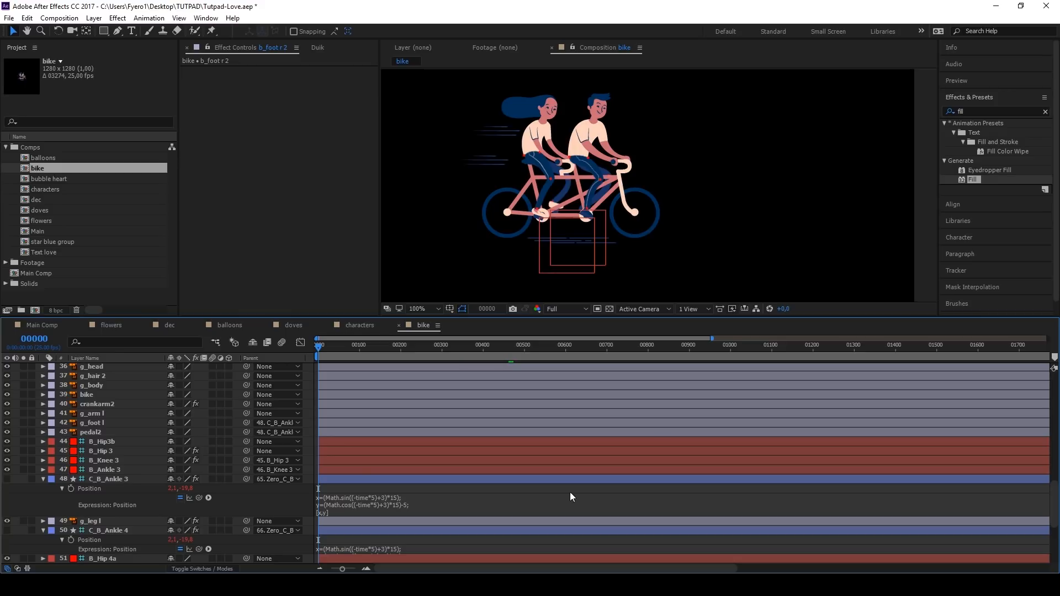
Step: Keyframe g_head's rotation at frame 0 and add a slight tilt at frame 25
scroll(108, 434, up, 3)
click(105, 452)
key(r)
alt+click(72, 461)
alt+click(71, 461)
click(71, 460)
scroll(318, 350, up, 4)
drag(318, 348, 492, 348)
drag(186, 461, 183, 460)
Step: Move g_head's anchor point down to the base of the rear rider's neck at frame 0
click(321, 348)
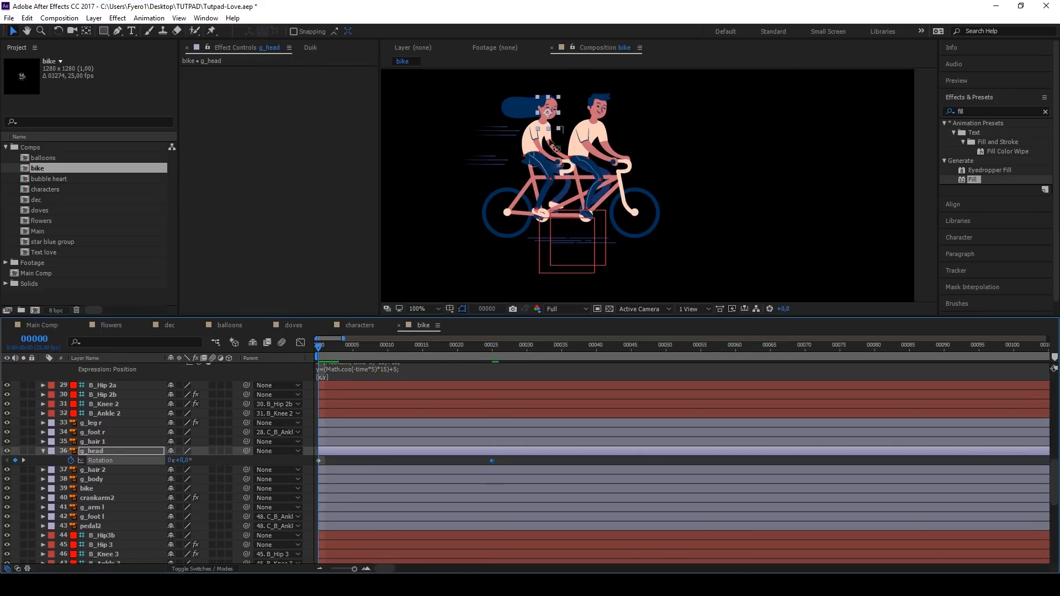
scroll(547, 114, up, 4)
key(y)
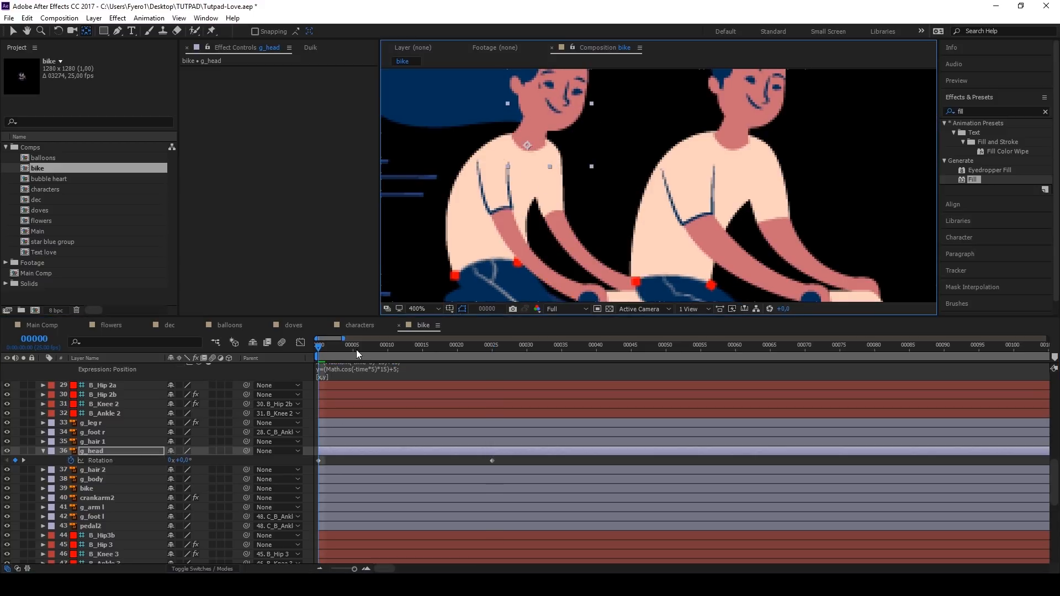
Step: Parent the g_hair 1 and g_hair 2 layers to g_head
click(107, 442)
key(v)
ctrl+click(89, 470)
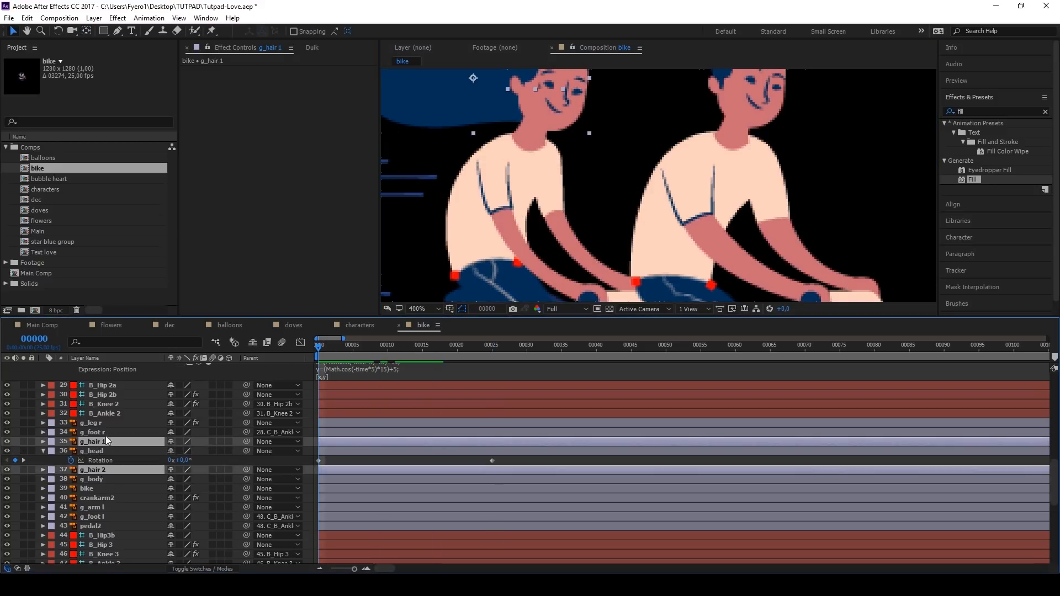
drag(246, 442, 127, 452)
Step: Copy g_head's first rotation keyframe to frame 50 and apply Easy Ease to all three rotation keyframes
click(425, 458)
drag(448, 347, 666, 347)
click(318, 460)
key(ctrl+c)
key(ctrl+v)
drag(691, 458, 317, 475)
right_click(318, 461)
click(478, 477)
Step: Loop g_head's rotation with the expression loopOut() and preview the head movement
alt+click(71, 460)
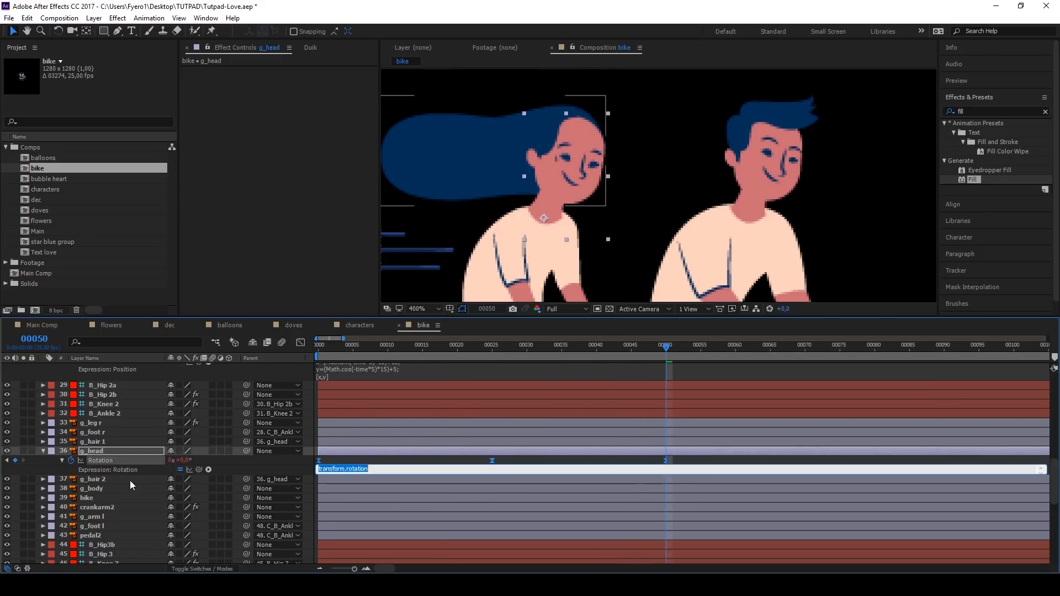
click(393, 460)
drag(388, 348, 318, 356)
key(space)
key(space)
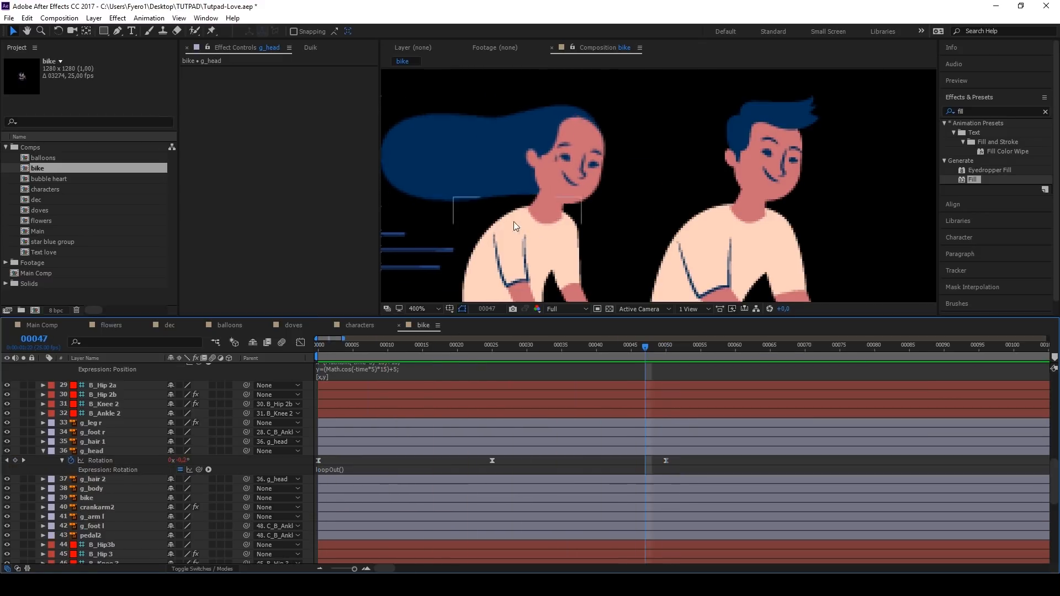
scroll(515, 220, down, 2)
key(space)
Step: Add puppet pins to g_hair 2 at frame 0, at the hair's trailing tip and near the forehead, and expand the mesh's properties
scroll(518, 207, up, 1)
click(492, 212)
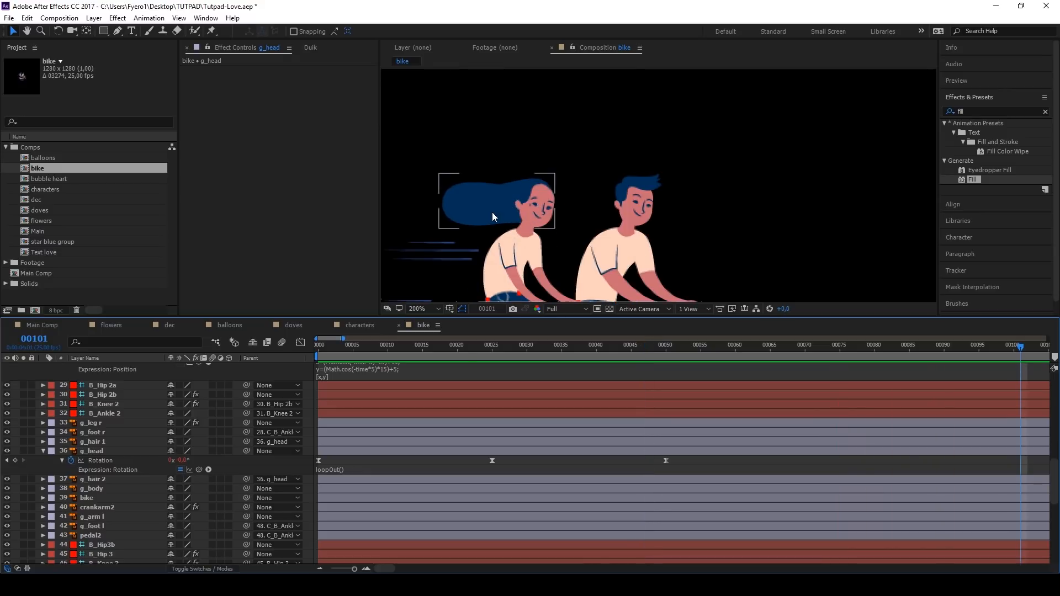
click(213, 33)
drag(343, 349, 319, 352)
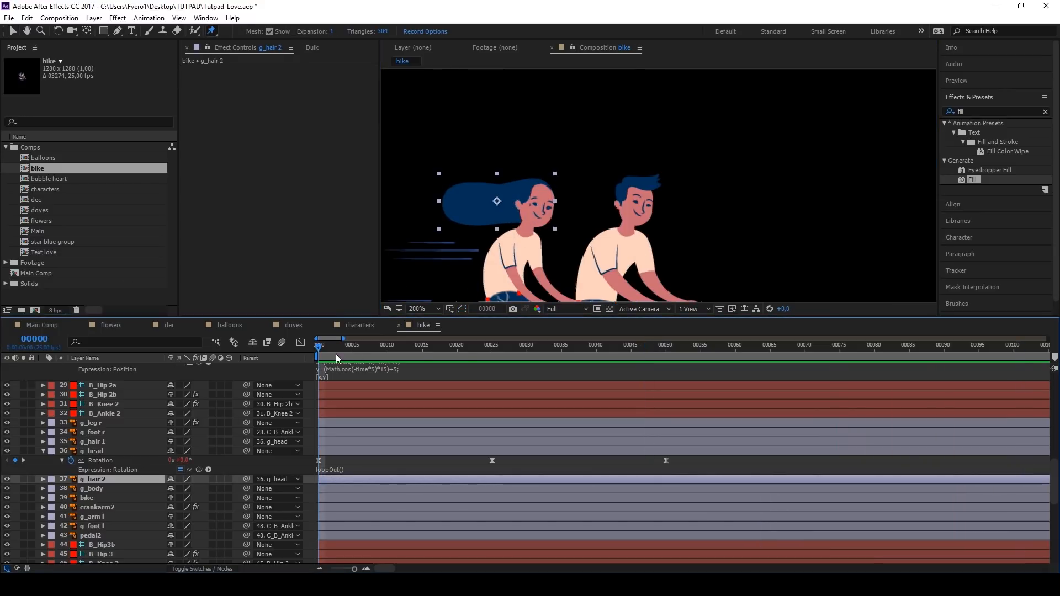
scroll(457, 192, up, 1)
click(436, 183)
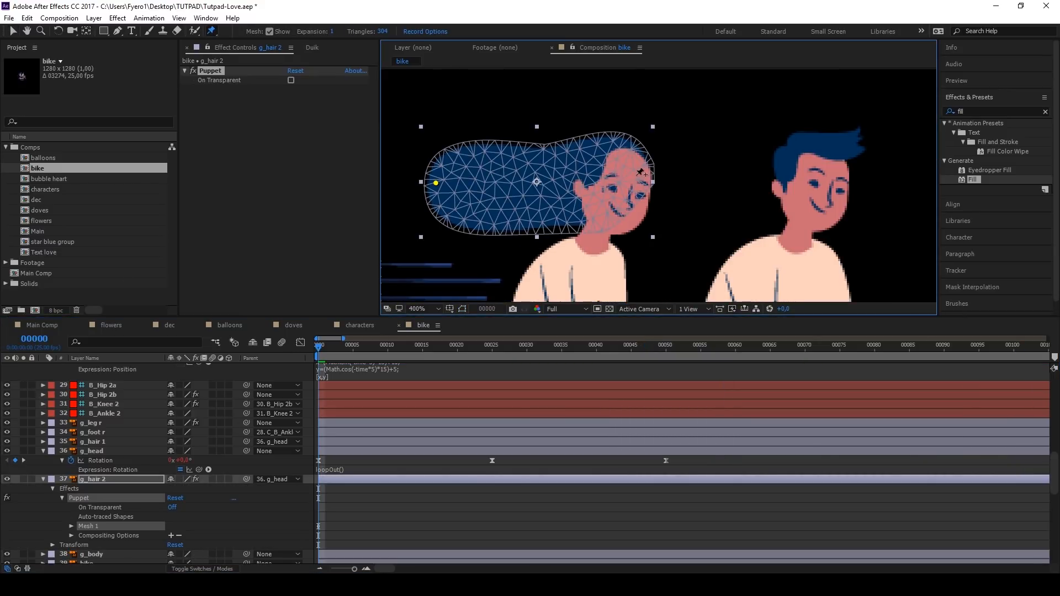
click(71, 530)
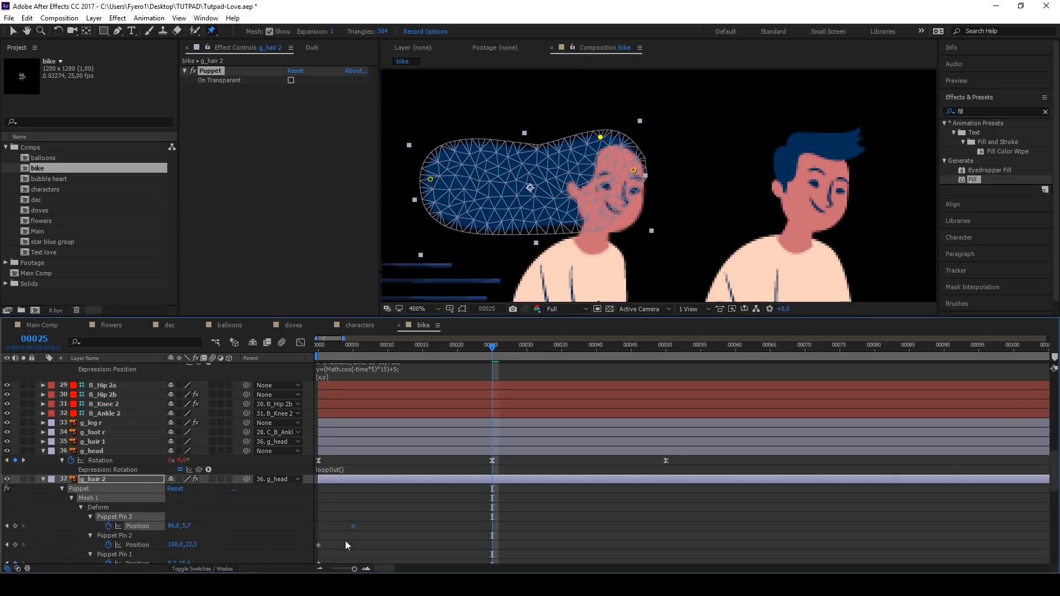
Step: Copy Puppet Pin 1's first position keyframe to frame 50 and apply Easy Ease to all of the pin's keyframes
scroll(346, 530, down, 2)
drag(492, 348, 666, 359)
click(318, 507)
key(ctrl+c)
key(ctrl+v)
drag(684, 502, 319, 510)
key(F9)
Step: Loop Puppet Pin 1's position with the expression loopOut() and preview the hair from frame 0
alt+click(108, 508)
text(loopOut())
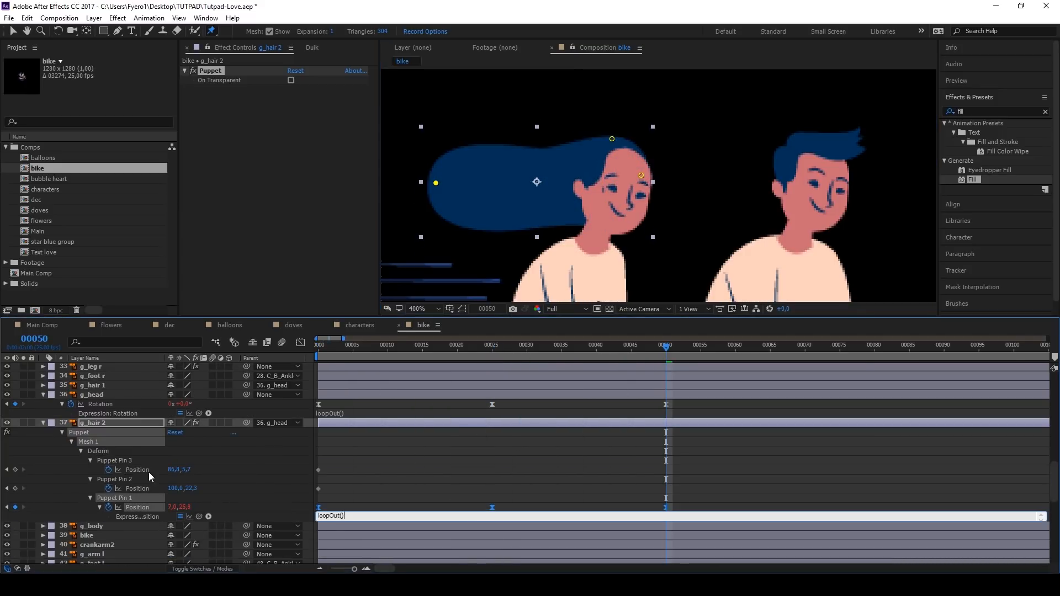
click(387, 469)
key(Home)
key(space)
Step: Fine-tune the position of the pin at the hair's trailing tip and preview the looping hair motion
scroll(607, 188, down, 2)
click(408, 471)
click(402, 348)
scroll(607, 188, up, 2)
click(93, 423)
drag(473, 179, 474, 187)
mouse_move(402, 348)
mouse_down()
mouse_move(492, 349)
mouse_move(416, 350)
mouse_up()
click(457, 442)
key(space)
scroll(607, 188, down, 2)
scroll(607, 188, up, 2)
drag(472, 192, 473, 187)
drag(492, 348, 413, 350)
key(space)
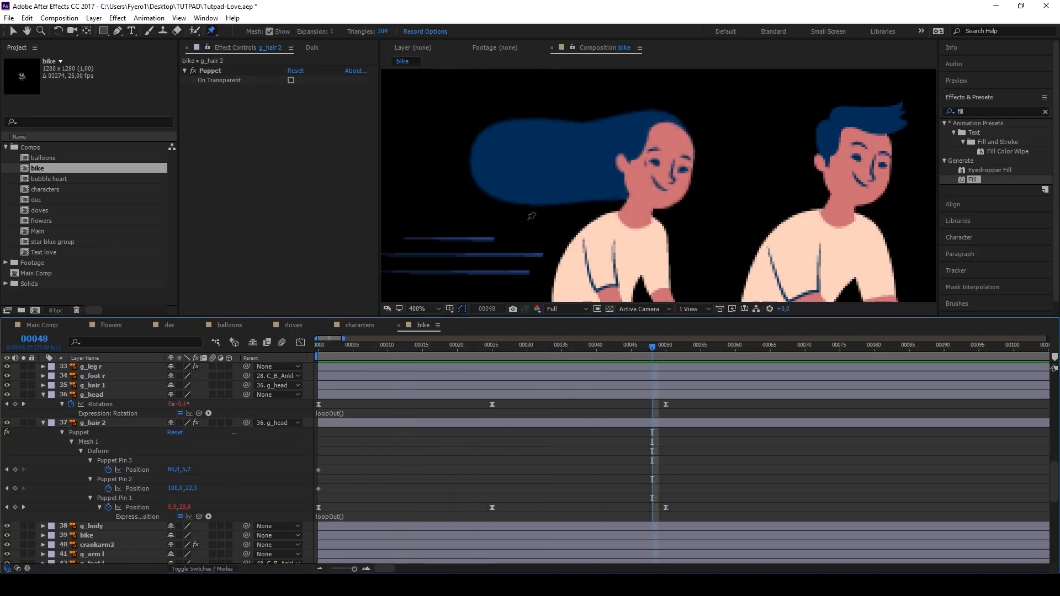
Step: Move b_head's anchor point to the base of the front rider's neck and parent b_hair to b_head
scroll(531, 216, down, 2)
key(y)
click(616, 205)
scroll(616, 214, up, 2)
drag(608, 184, 590, 227)
scroll(232, 470, up, 10)
drag(247, 508, 111, 527)
Step: Copy g_head's looping rotation animation and paste it onto b_head at frame 0
scroll(111, 475, down, 10)
click(111, 463)
scroll(110, 465, up, 8)
click(103, 461)
key(Home)
key(ctrl+v)
Step: Shift b_head's rotation keyframes so they start at frame 5 and preview both heads moving
key(u)
key(v)
drag(466, 469, 349, 473)
key(space)
scroll(499, 245, down, 2)
scroll(500, 247, down, 1)
scroll(544, 207, up, 1)
Step: Move the anchor point of the front rider's b_arm r to the hand and enable keyframes for its rotation
click(564, 203)
key(y)
drag(559, 188, 590, 219)
key(r)
click(71, 452)
click(101, 452)
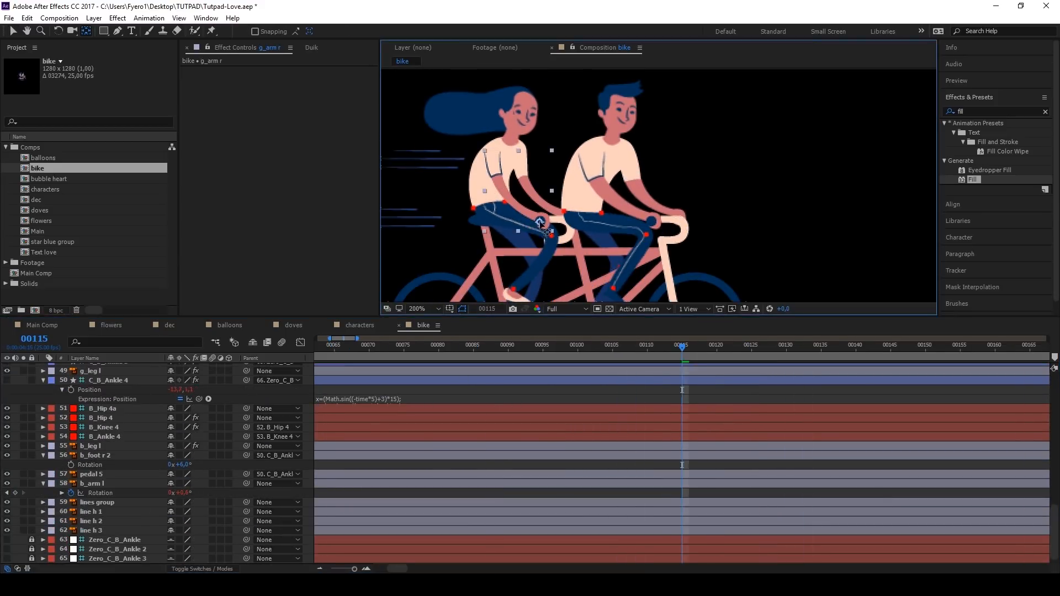
Step: Shift the g_arm r layer slightly earlier in time, preview the riders' arm motion from frame 0, and deselect all layers
key(v)
scroll(407, 467, up, 11)
scroll(111, 476, up, 2)
scroll(111, 475, down, 5)
key(Home)
scroll(367, 490, up, 3)
ctrl+click(333, 466)
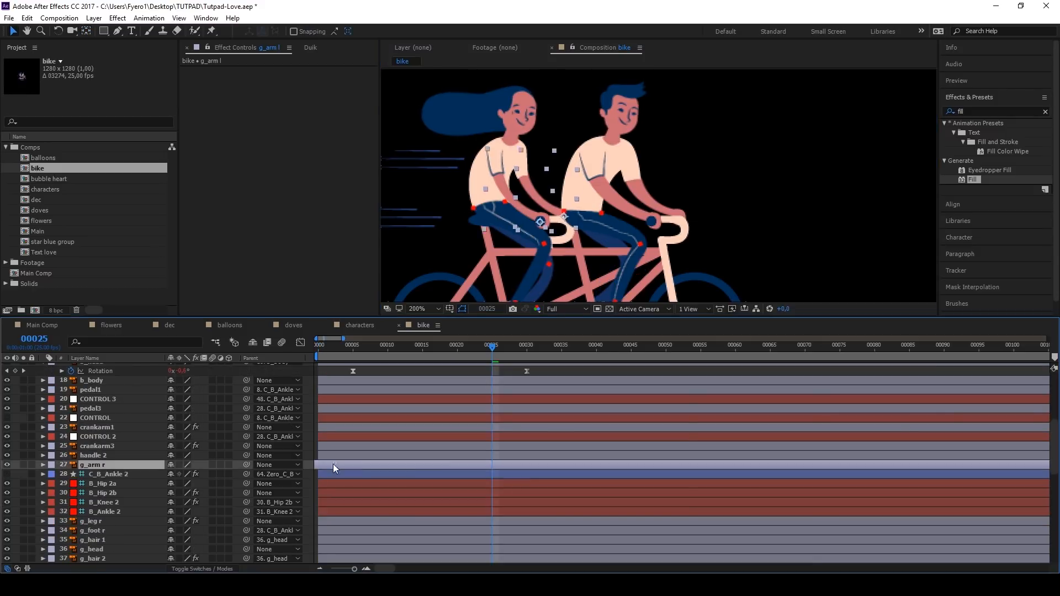
scroll(539, 188, down, 1)
key(space)
click(318, 347)
scroll(320, 352, down, 8)
scroll(320, 351, up, 8)
key(F2)
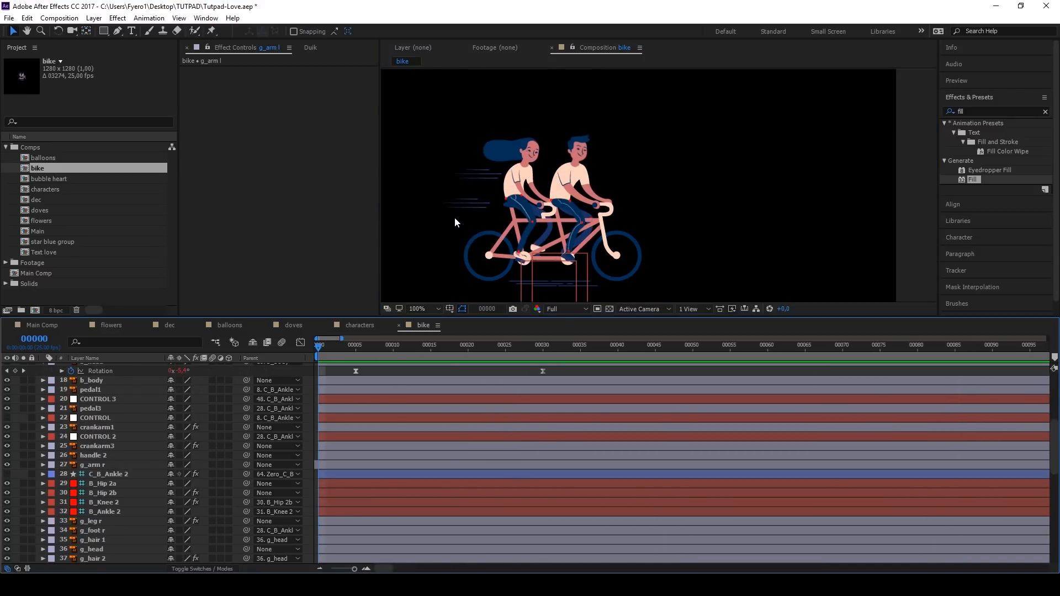
Step: Copy the animated line7, line8 and line9 layers from the characters comp into the bike comp at frame 0
scroll(459, 207, up, 1)
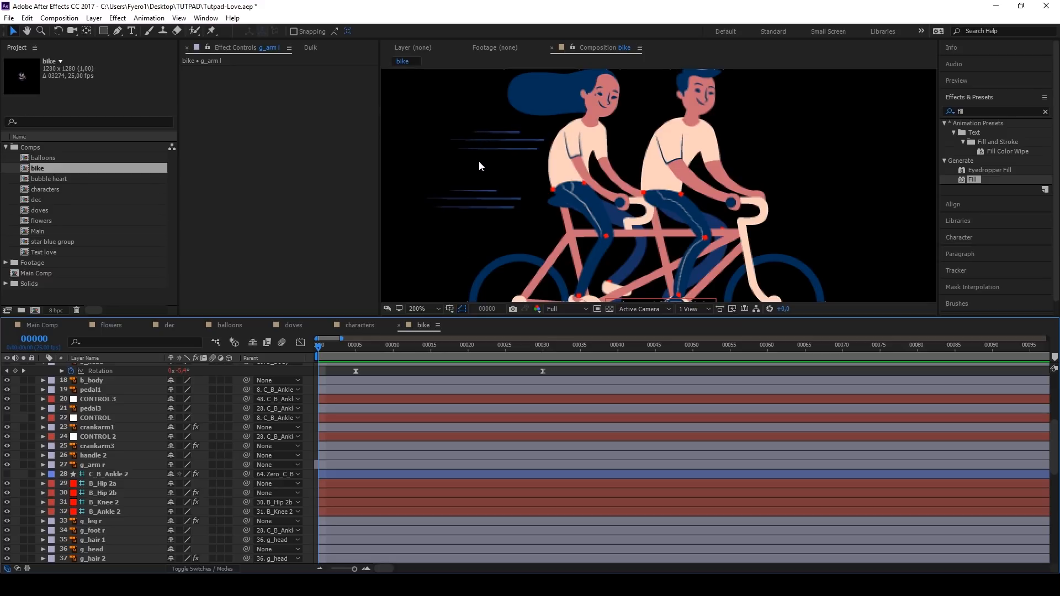
scroll(370, 422, up, 5)
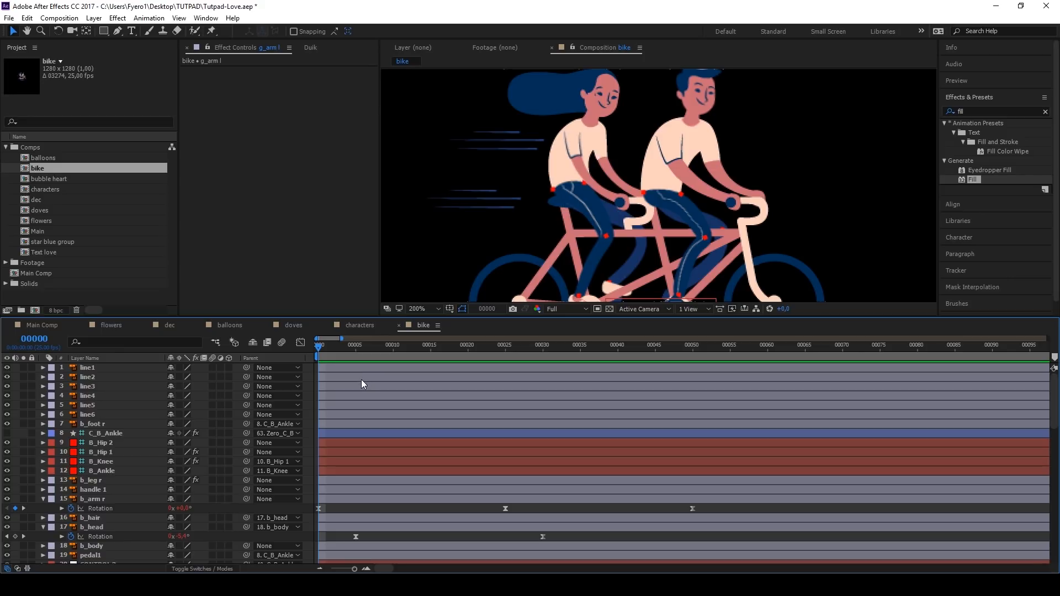
scroll(462, 196, down, 1)
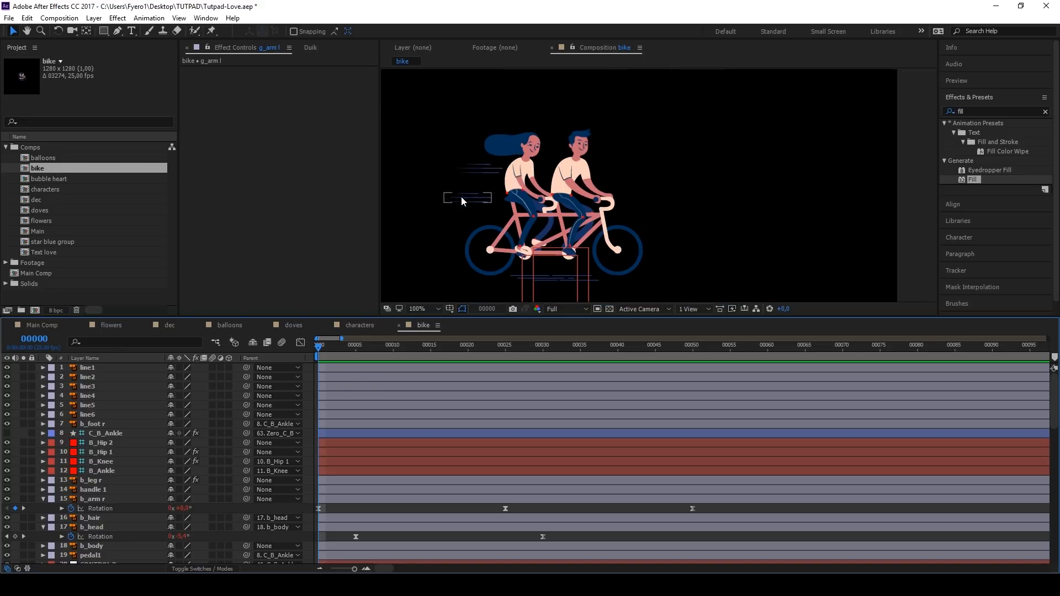
click(354, 326)
click(420, 326)
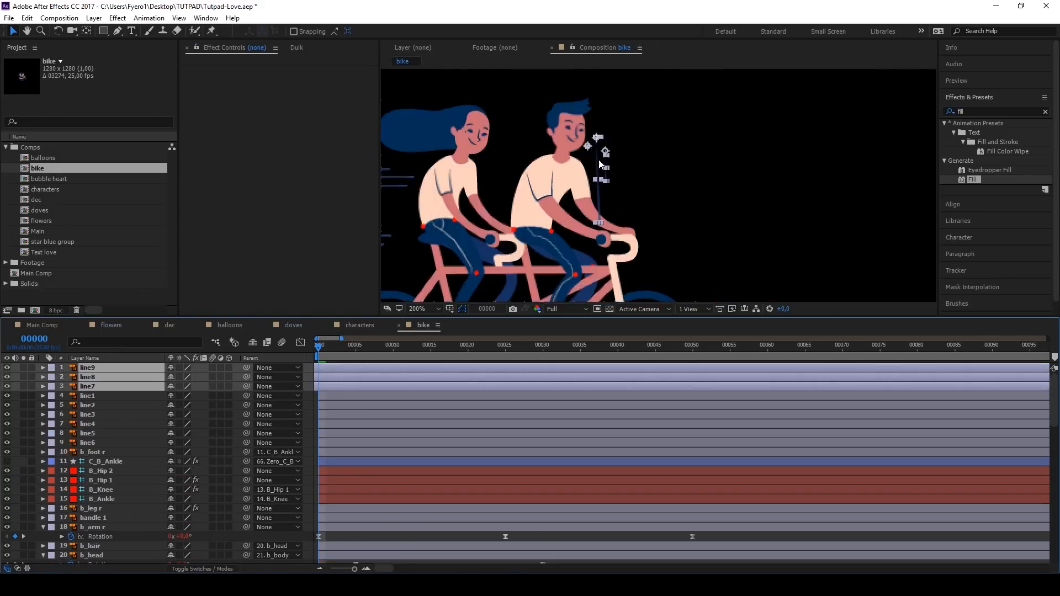
Step: Create a null object and parent line7, line8 and line9 to it
click(94, 18)
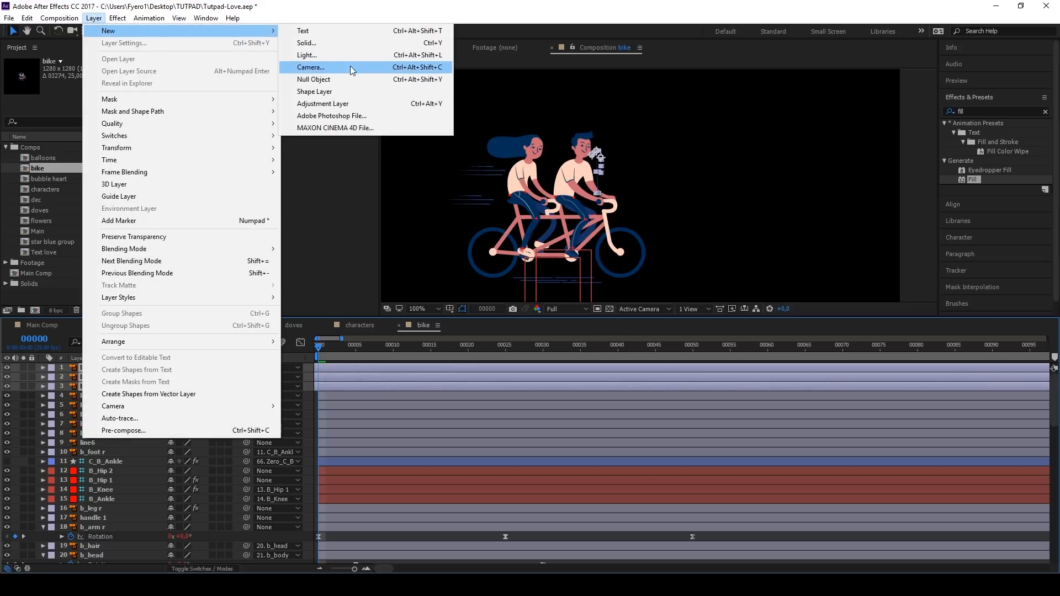
click(350, 79)
click(104, 376)
shift+click(105, 396)
drag(193, 376, 106, 367)
click(106, 366)
scroll(581, 221, up, 2)
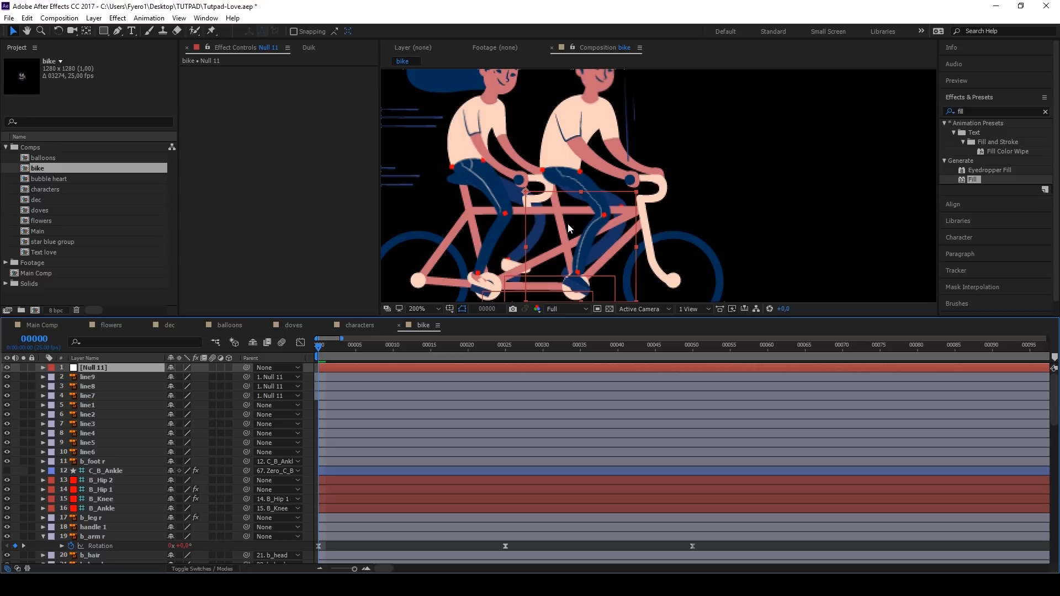
Step: Rotate the null to -88° and move it so its lines overlay the upper speed lines behind the rear rider
key(r)
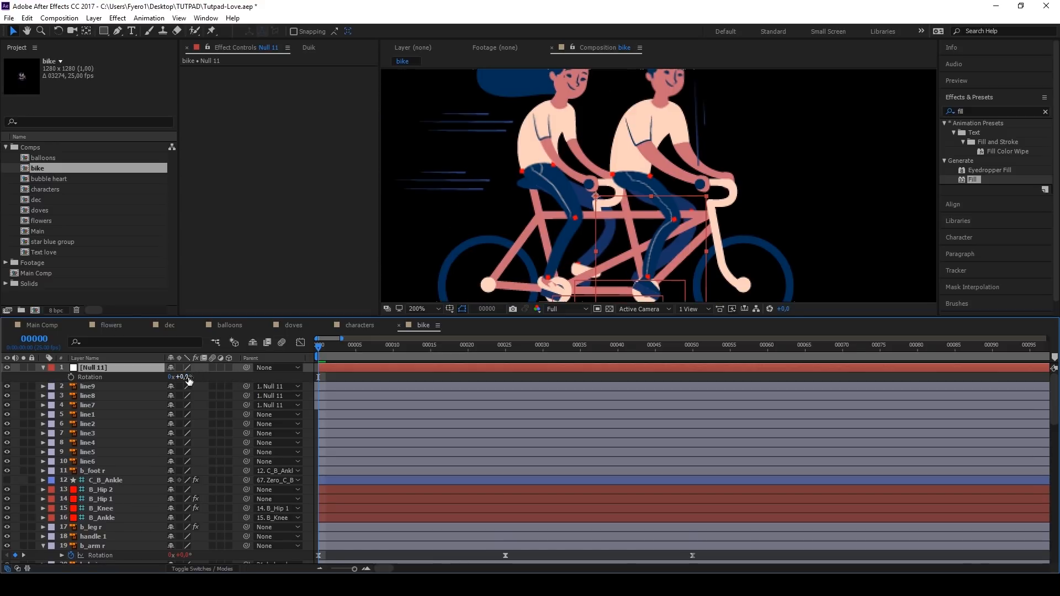
drag(188, 378, 135, 373)
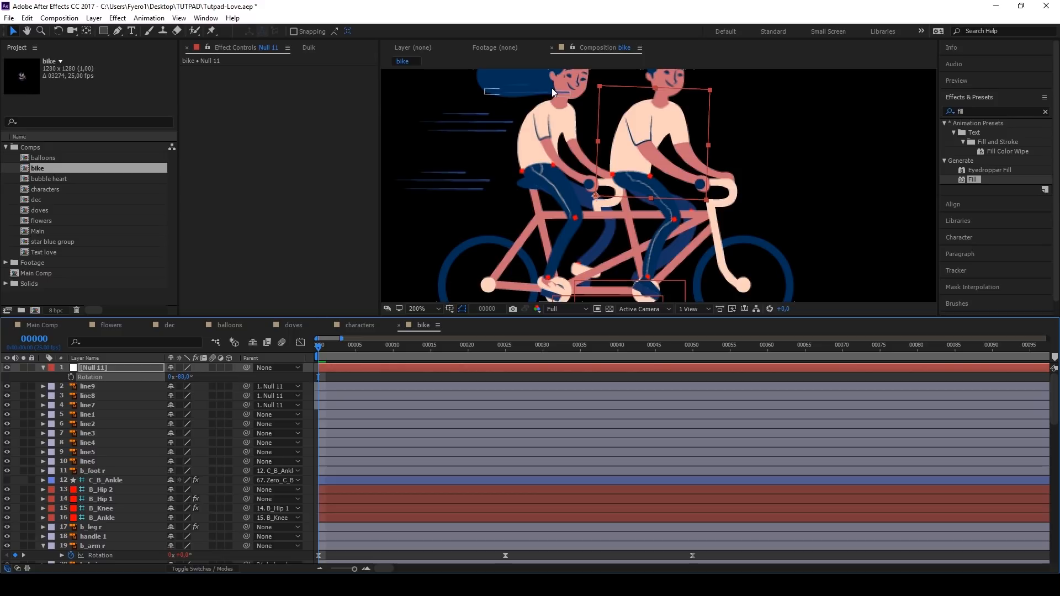
drag(599, 87, 571, 131)
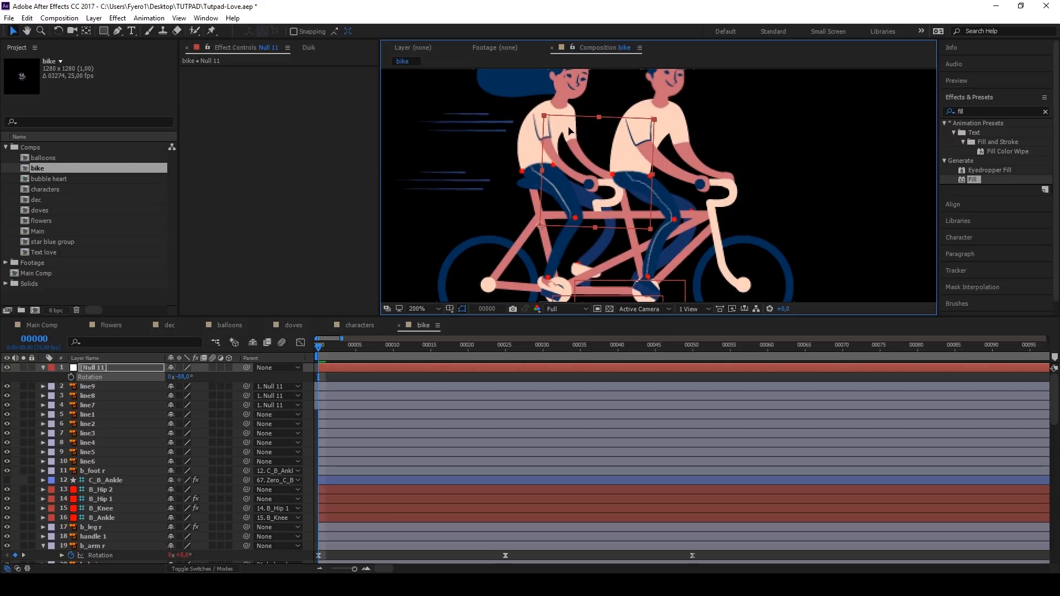
Step: Duplicate the null with its three lines and move the copy down onto the lower speed lines behind the rear rider
shift+click(94, 406)
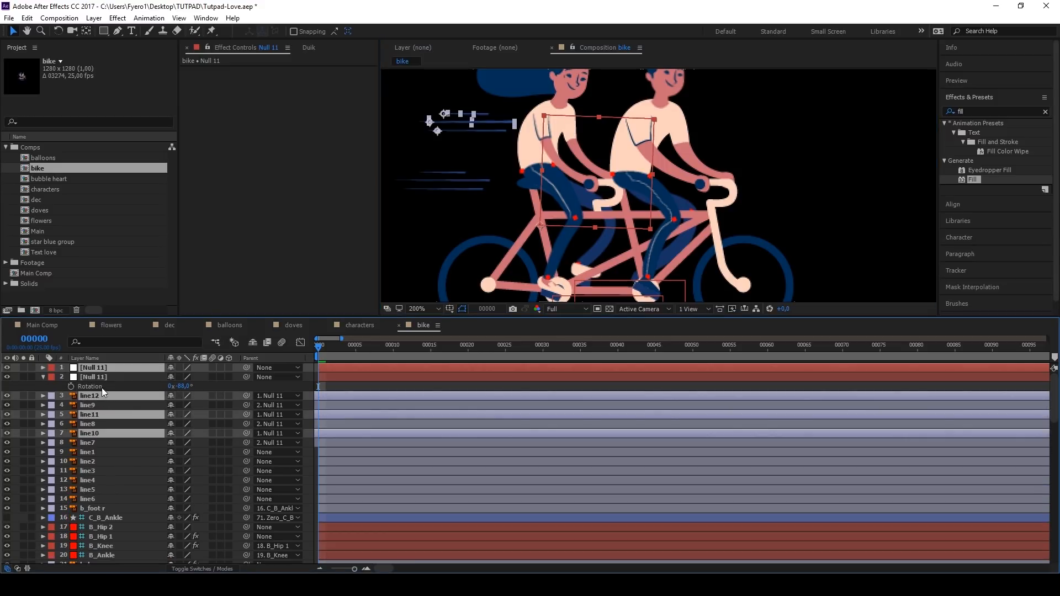
key(ctrl+d)
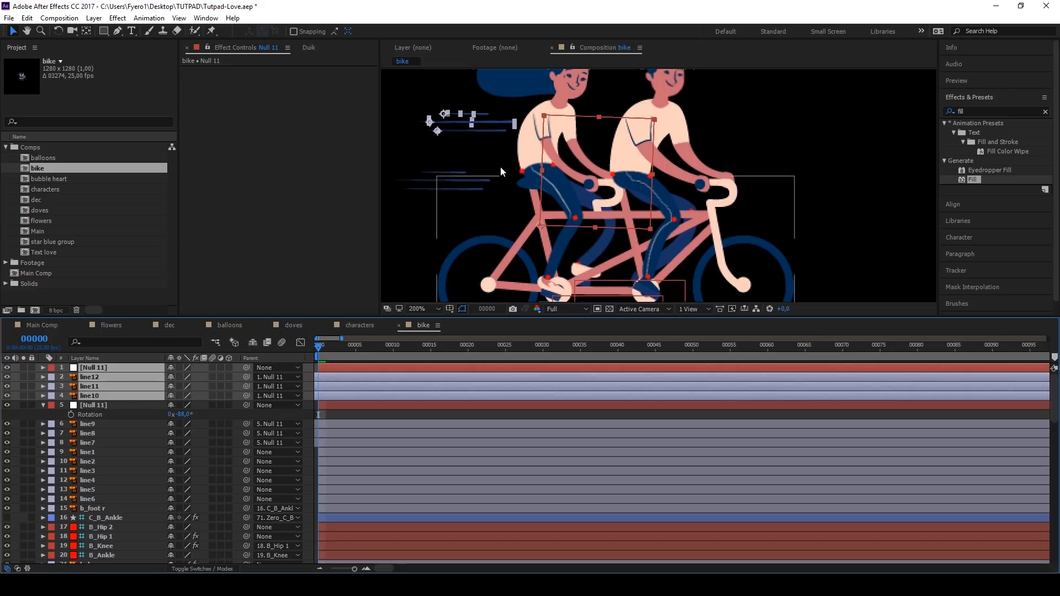
click(93, 406)
click(94, 368)
drag(550, 122, 535, 190)
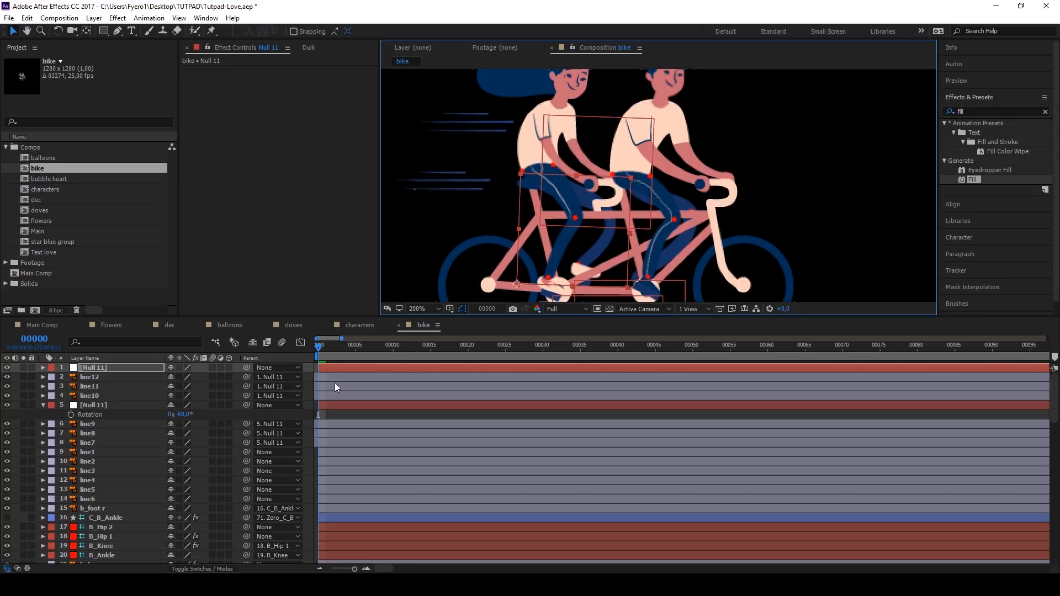
Step: Delete both nulls, keeping the line7 to line12 layers, and preview the speed lines
shift+click(329, 393)
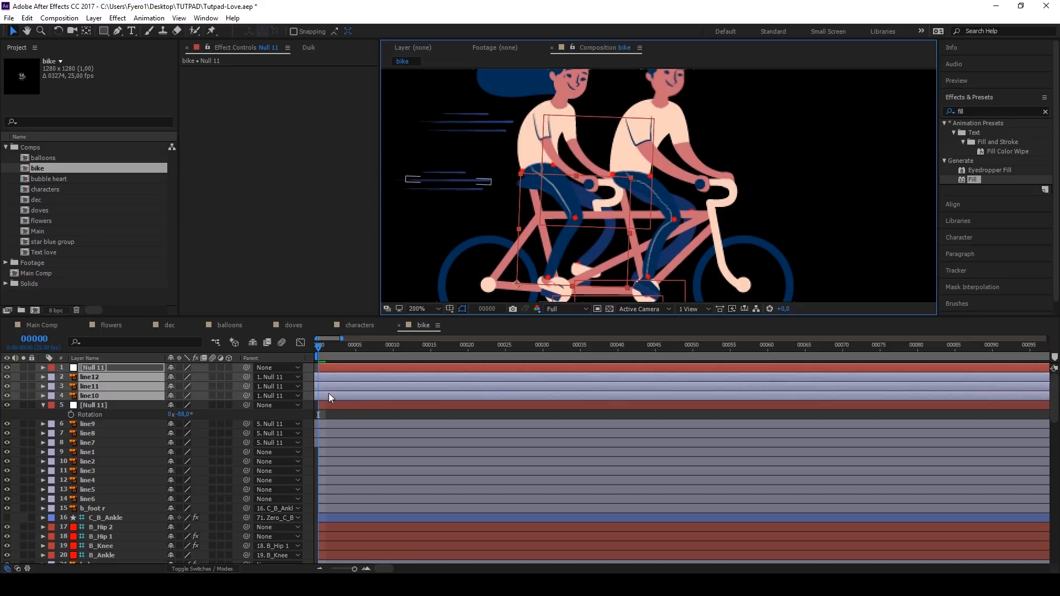
click(382, 405)
key(Delete)
click(409, 369)
key(Delete)
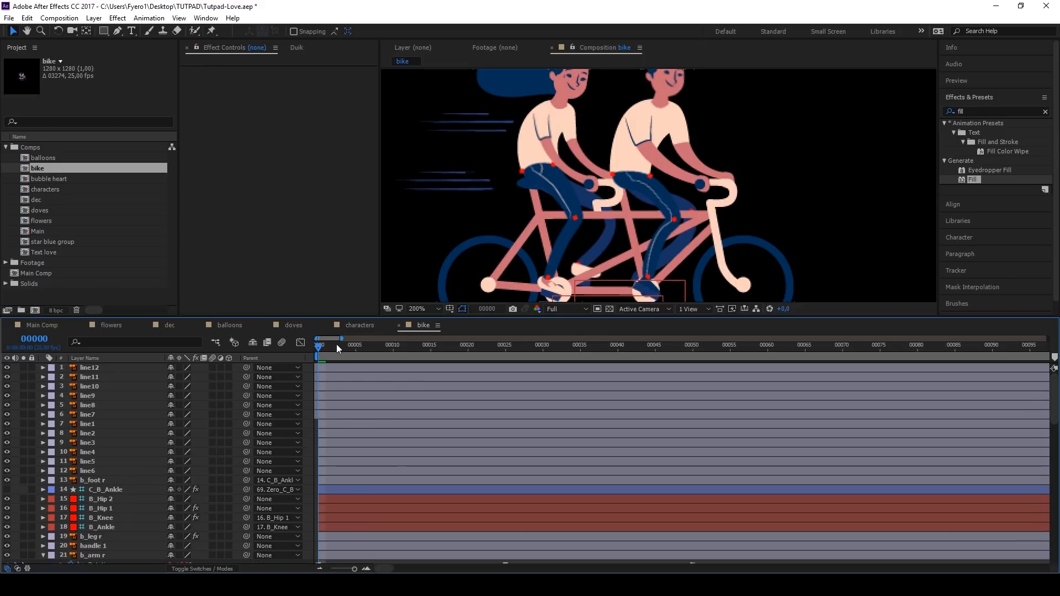
key(space)
key(space)
Step: Hide the original lines group, line h 1, line h 2 and line h 3 layers and preview the animation
click(93, 471)
shift+click(92, 462)
drag(561, 297, 566, 217)
scroll(565, 217, down, 1)
click(537, 170)
scroll(141, 435, down, 10)
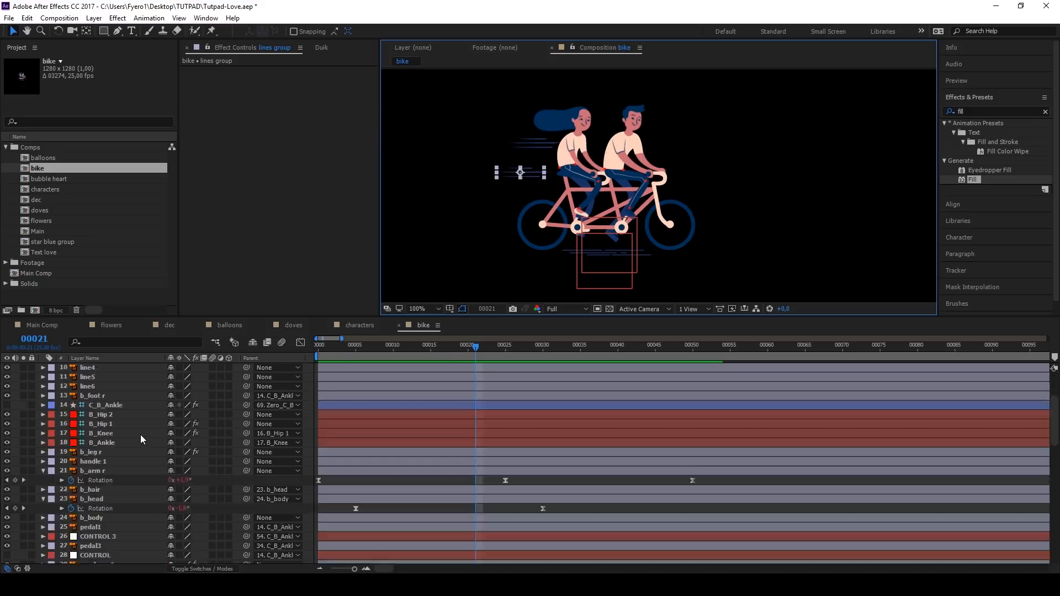
click(6, 475)
drag(7, 506, 7, 521)
shift+click(92, 520)
key(space)
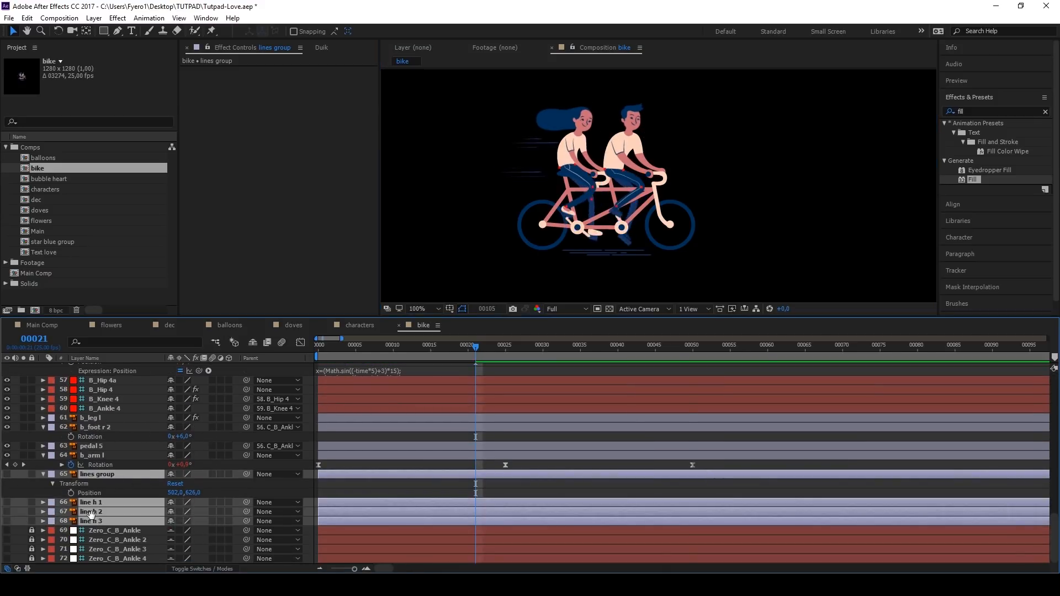
key(space)
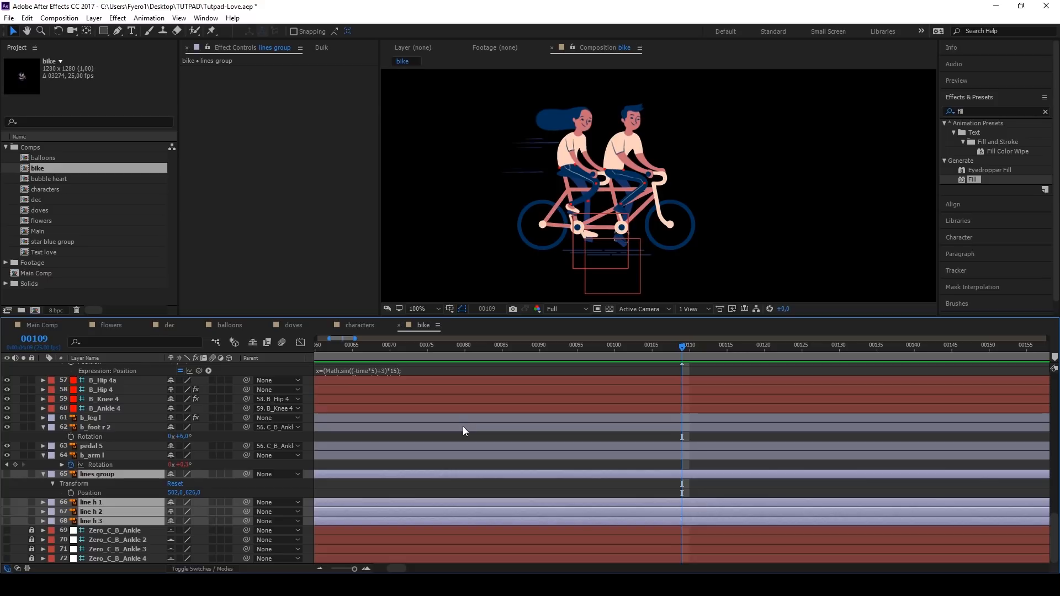
Step: Assign the orange label colour to the line1 to line6 layers
click(462, 438)
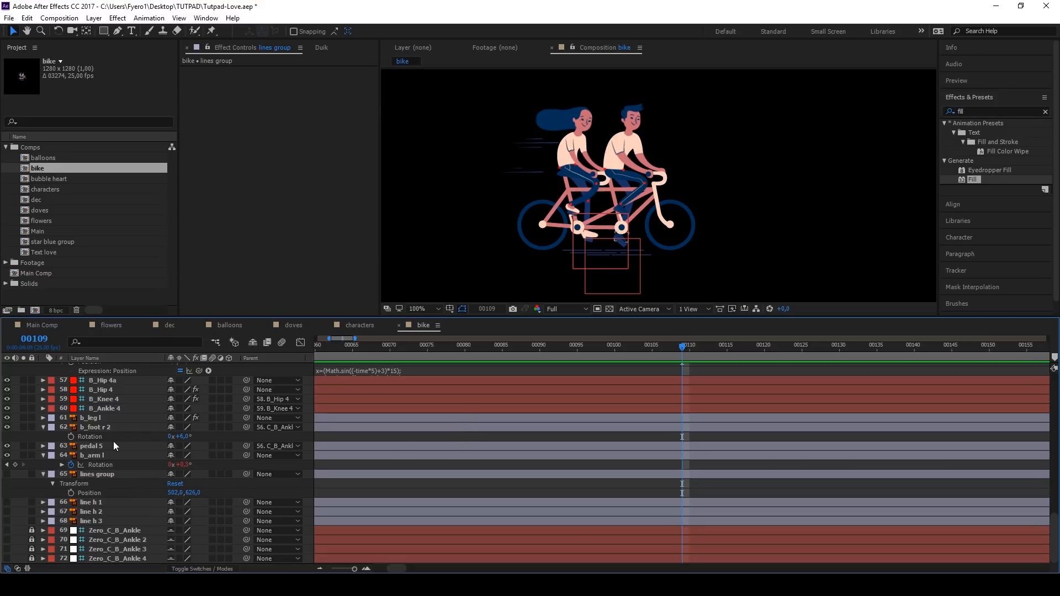
scroll(113, 442, up, 15)
click(93, 366)
click(87, 424)
shift+click(83, 472)
click(51, 473)
click(87, 408)
key(period)
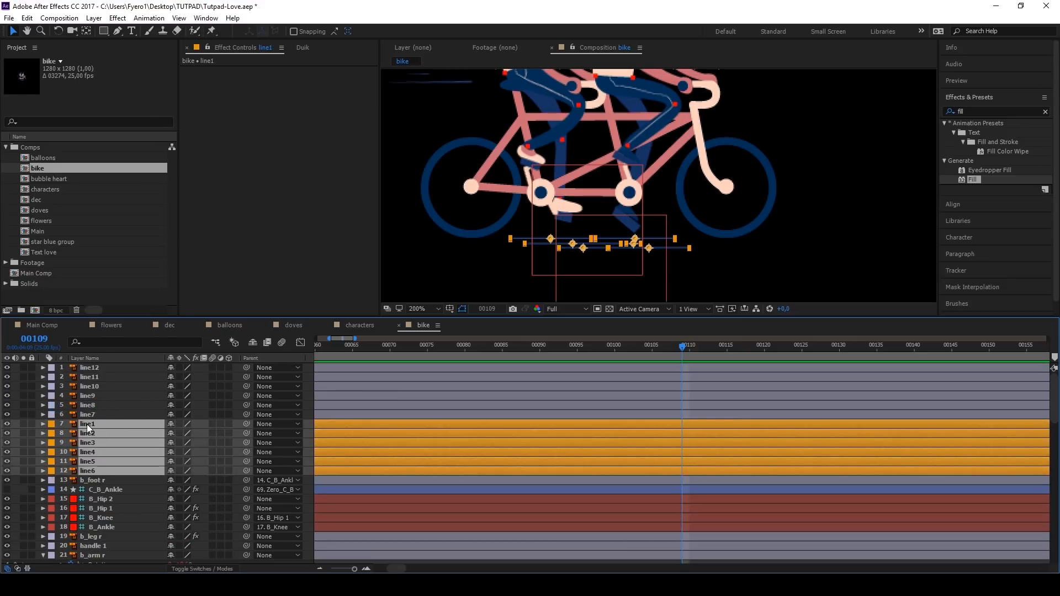
Step: Reveal line7's animated properties, copy its Scale and Opacity animation, and return to frame 0
click(93, 413)
key(u)
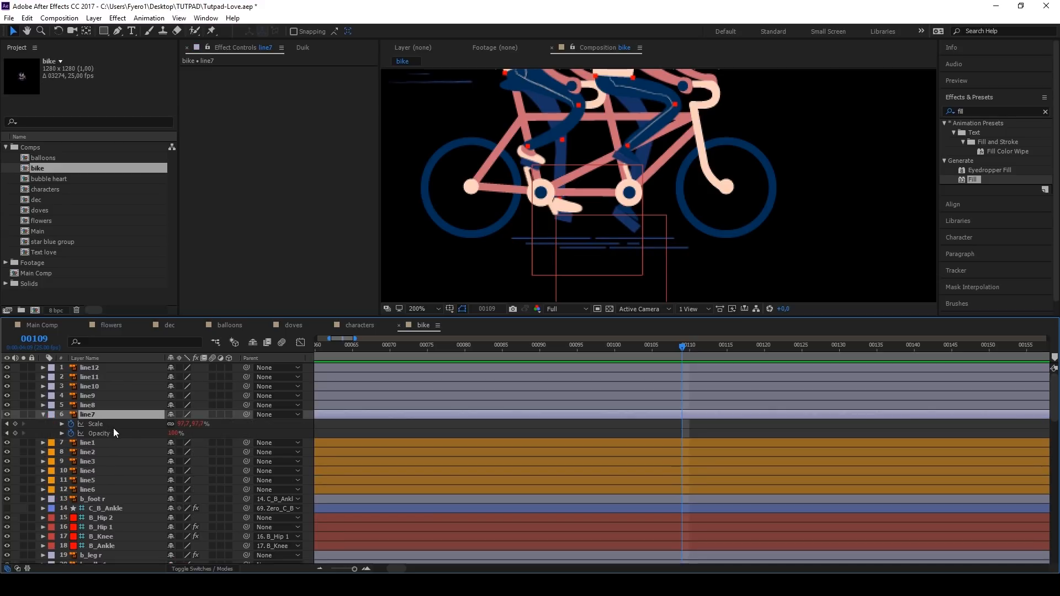
click(89, 423)
shift+click(103, 434)
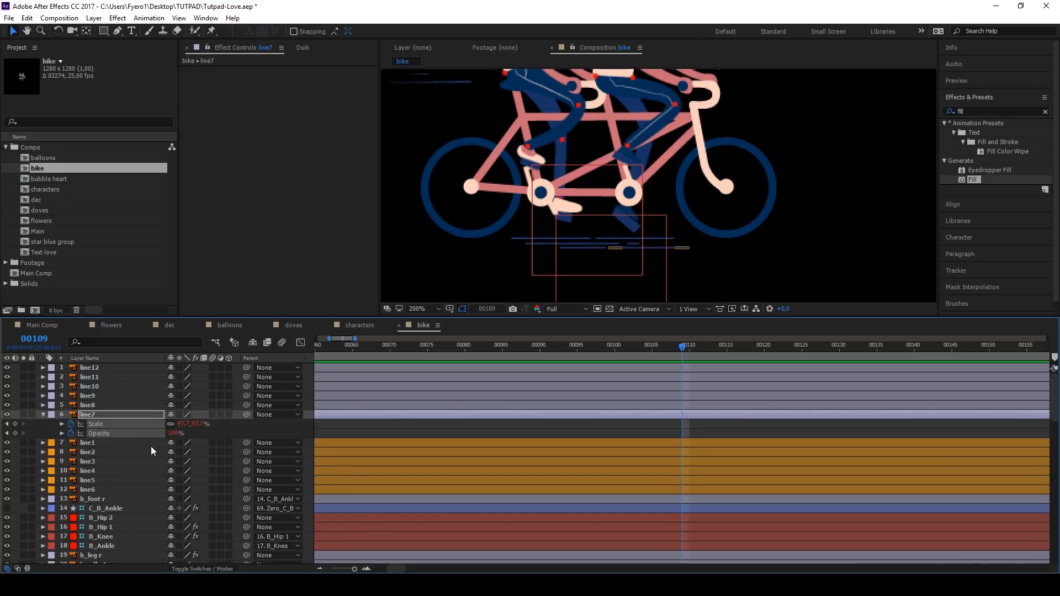
drag(351, 353, 217, 357)
Step: Move the anchor points of line1, line2 and line3 below the bike to the lines' left ends
click(108, 445)
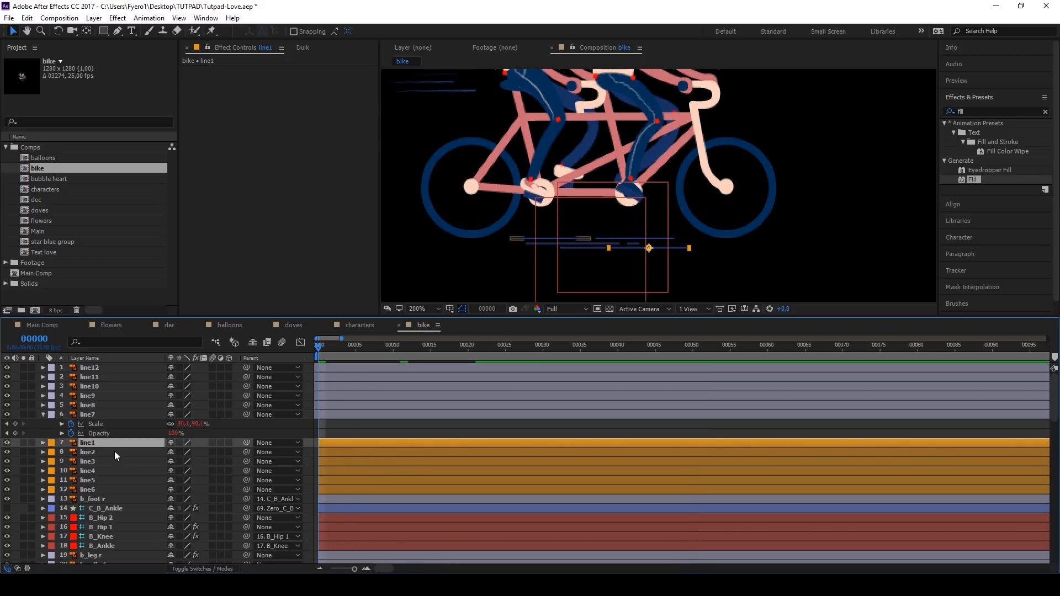
key(y)
scroll(647, 261, up, 1)
drag(650, 239, 569, 240)
click(88, 453)
drag(453, 220, 415, 221)
click(87, 463)
drag(664, 222, 514, 241)
Step: Move the anchor points of line4, line5 and line6 to the lines' left ends
click(90, 452)
click(90, 471)
click(115, 480)
drag(661, 232, 648, 232)
click(105, 489)
drag(544, 235, 442, 230)
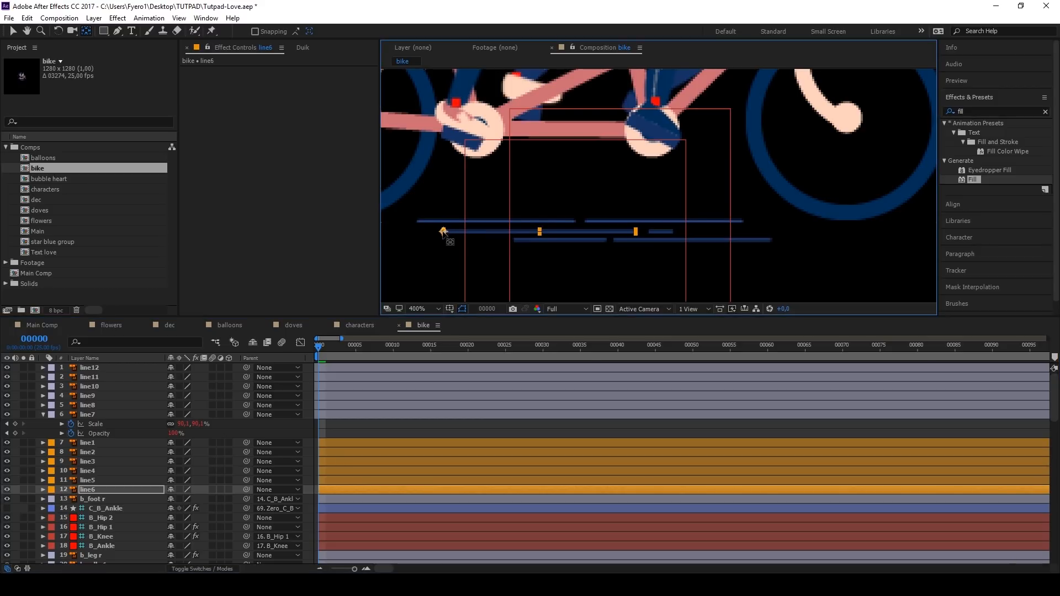
Step: Paste line7's Scale and Opacity animation onto the line1 to line6 layers at frame 0
click(104, 442)
shift+click(100, 488)
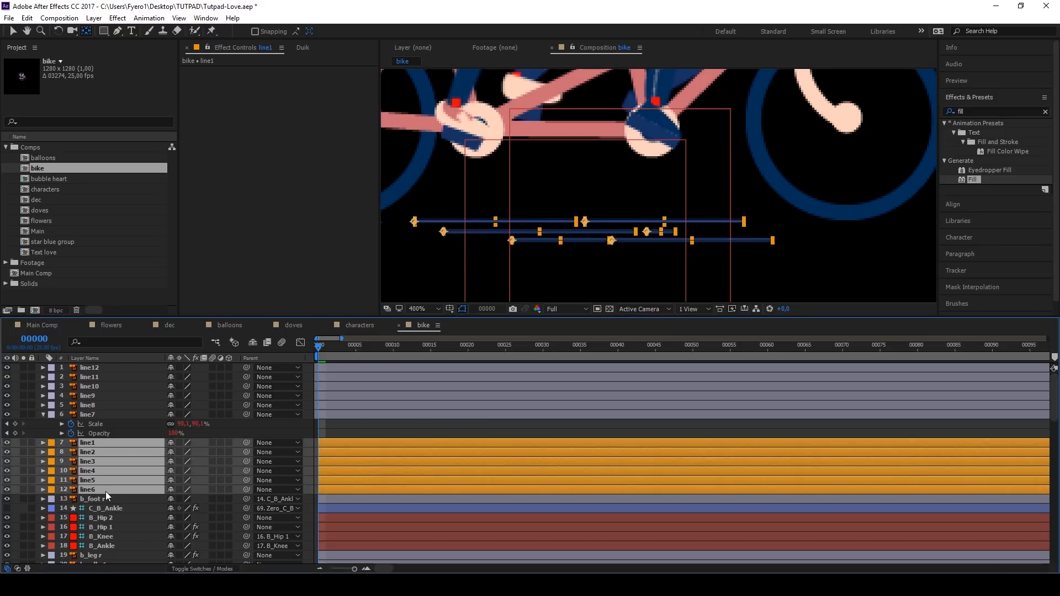
key(ctrl+v)
click(348, 433)
Step: Offset the lines below the bike, including line1, line3 and line4, earlier in time to stagger them, and preview from frame 0
key(v)
drag(396, 443, 354, 452)
key(space)
key(space)
drag(392, 462, 362, 461)
drag(384, 471, 352, 472)
key(Home)
key(space)
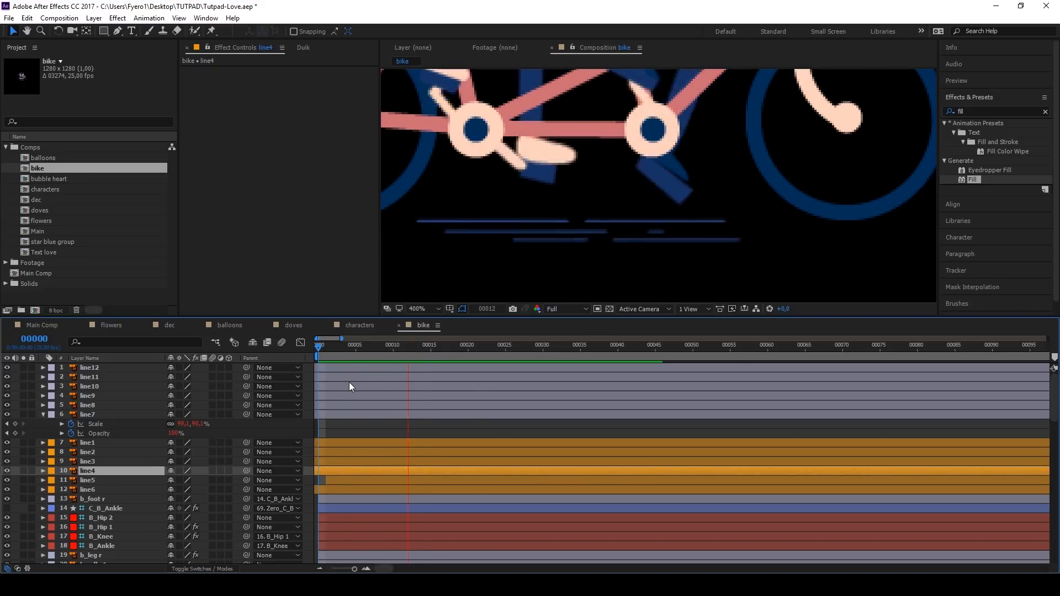
key(space)
scroll(585, 240, down, 2)
key(space)
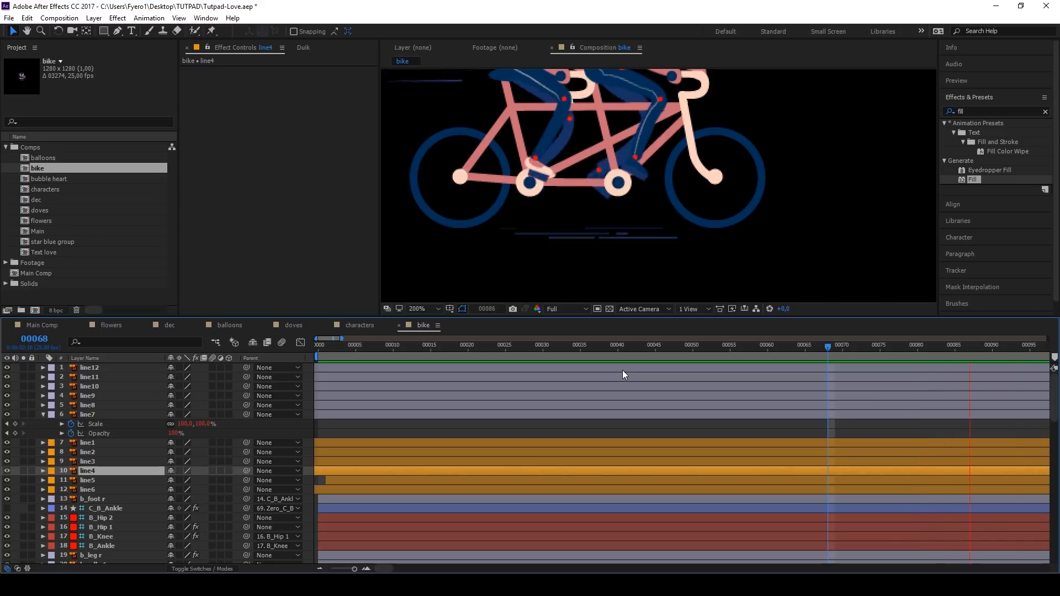
key(space)
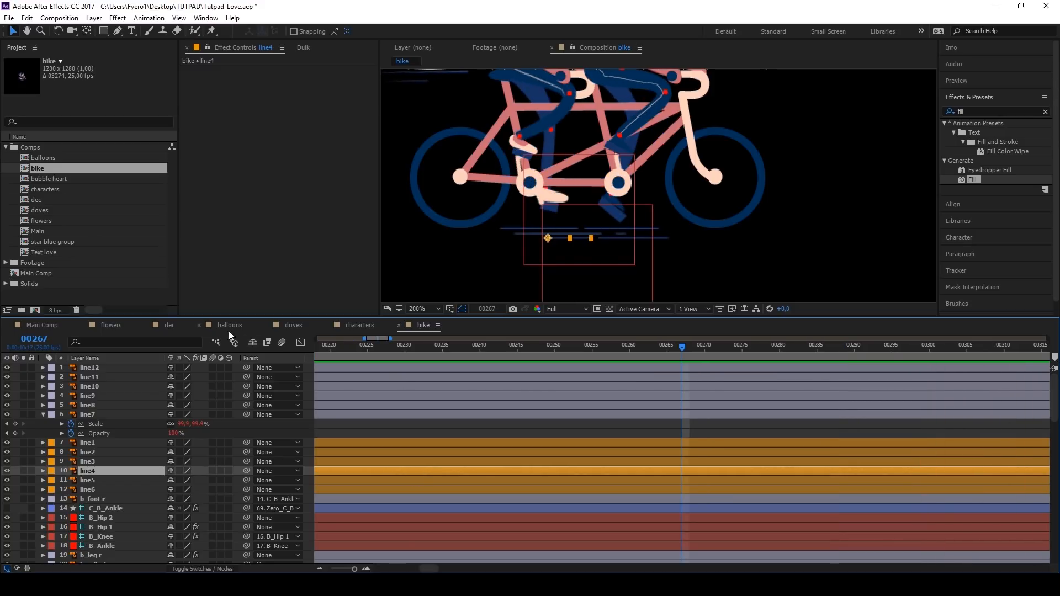
Step: Add the bike composition to Main Comp below the Main layer and place it over the tandem in the reference artwork
click(52, 325)
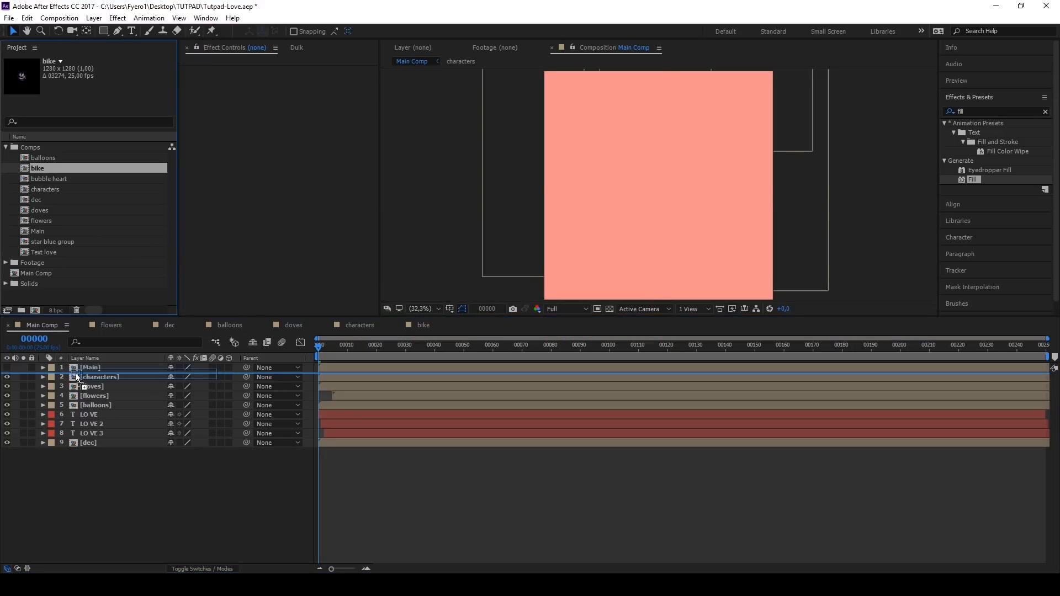
click(7, 377)
scroll(608, 256, up, 4)
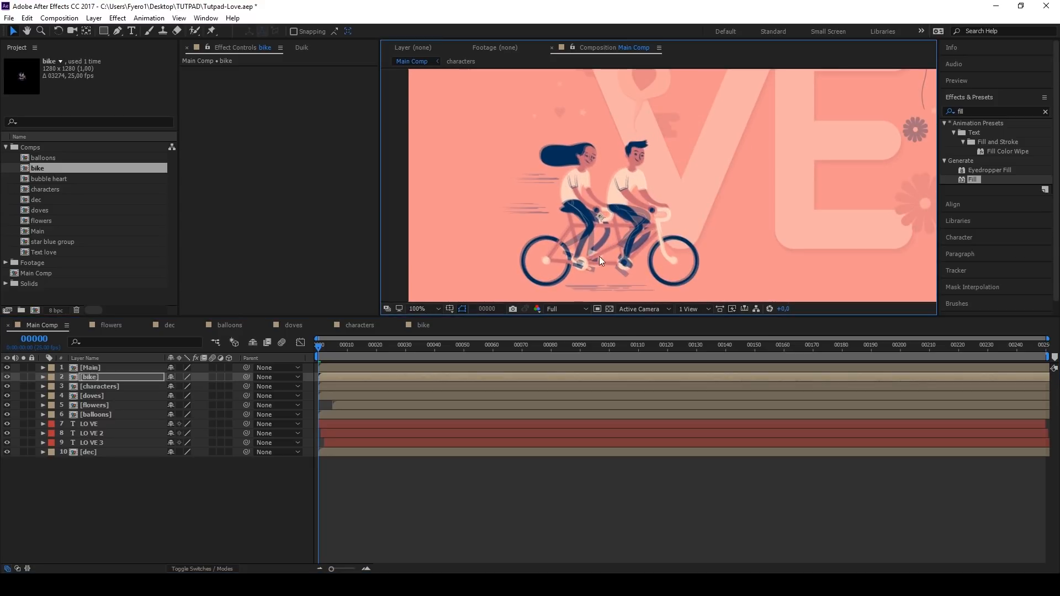
Step: Keyframe the bike layer's Position to slide in from -210.7, 960.7 at frame 0 to its final place around frame 47
key(p)
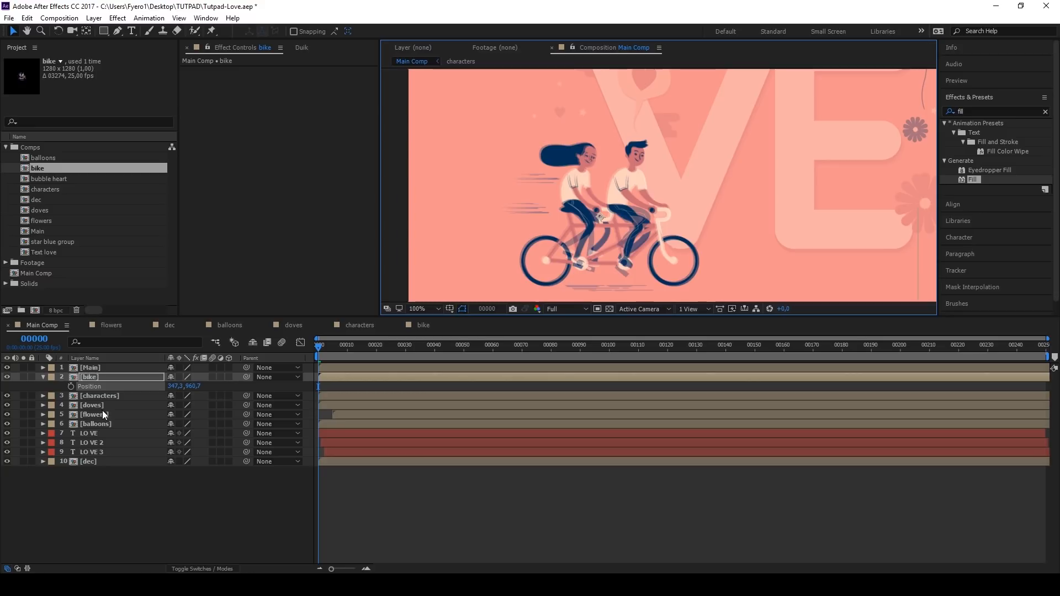
click(70, 387)
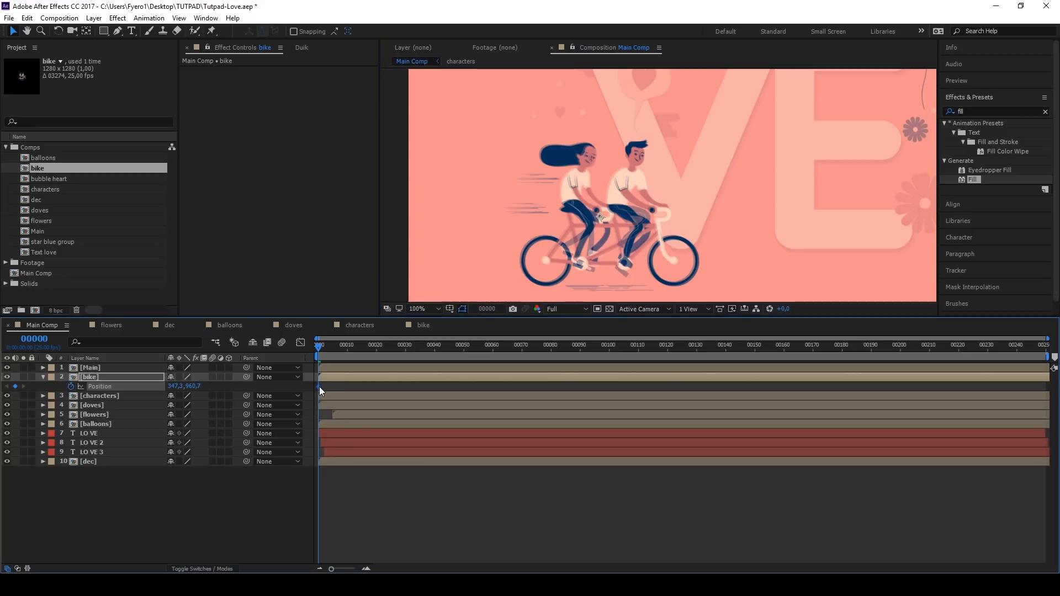
drag(320, 387, 327, 387)
drag(449, 380, 455, 380)
scroll(577, 230, down, 2)
drag(183, 391, 139, 386)
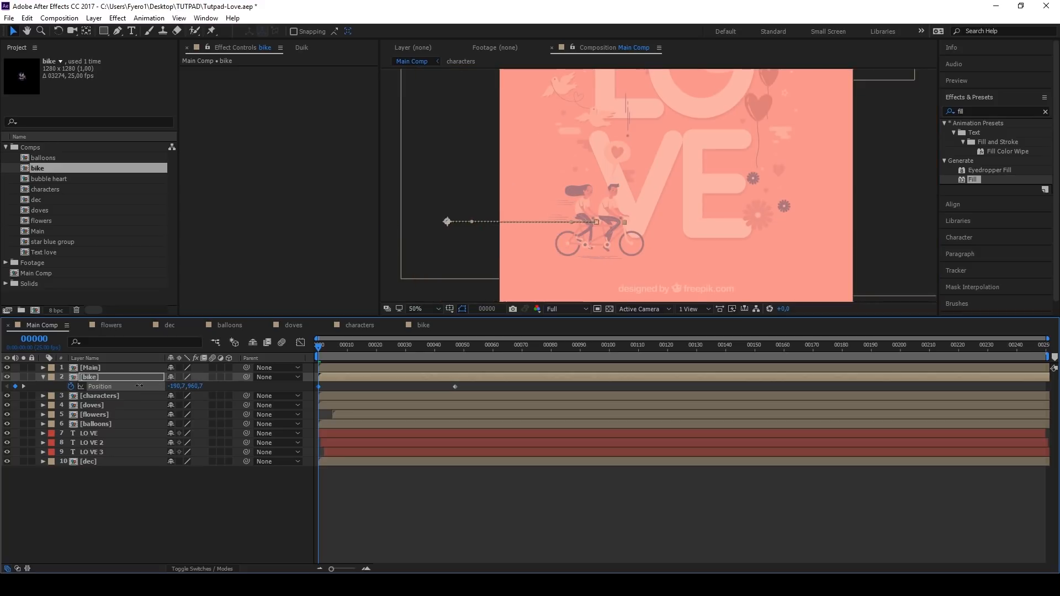
Step: Shape the bike's Position speed curve into a fast start with a long, gradual slowdown and preview the move
click(455, 386)
click(301, 343)
drag(446, 369, 386, 534)
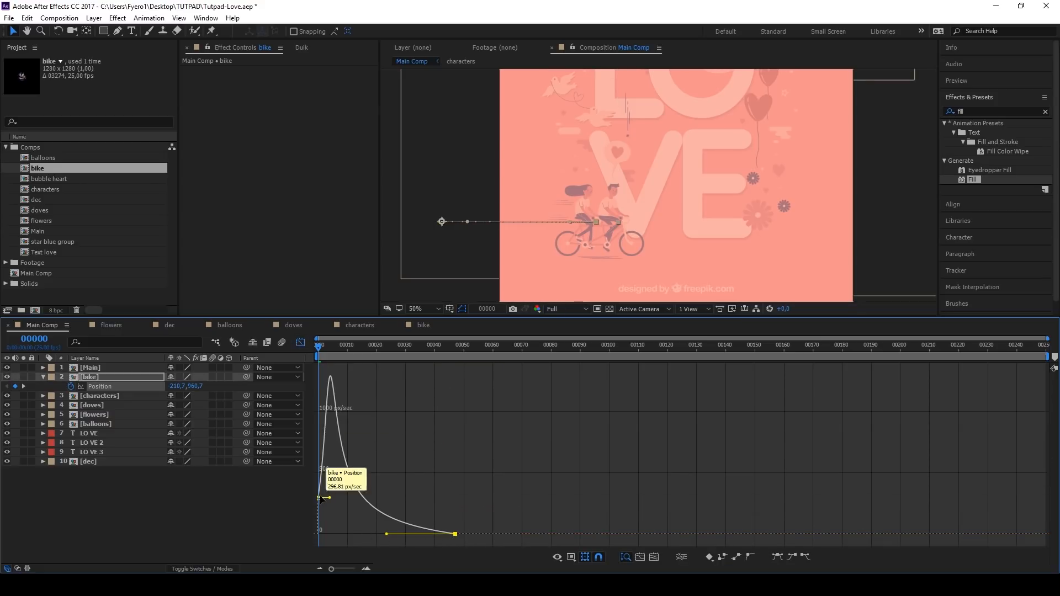
key(space)
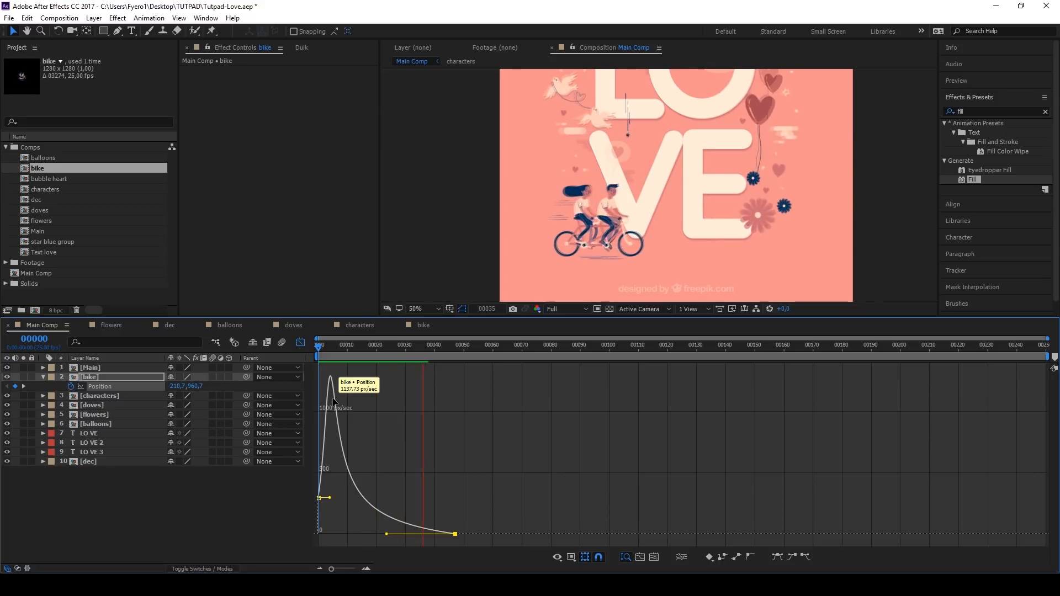
key(space)
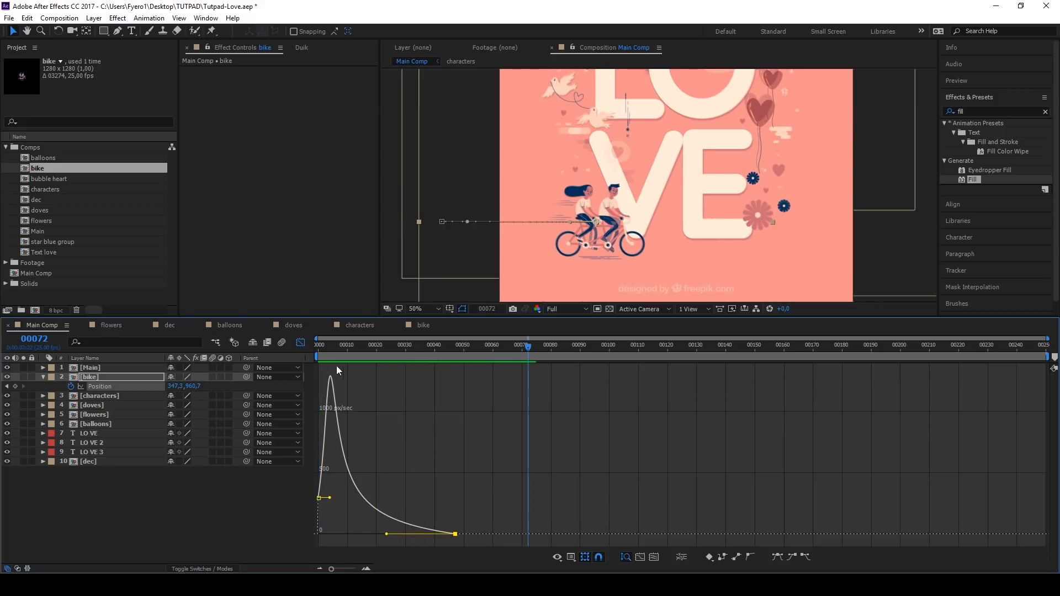
Step: Close the Graph Editor, hide the Main reference layer and preview Main Comp from frame 0
click(301, 344)
click(7, 368)
drag(399, 348, 318, 348)
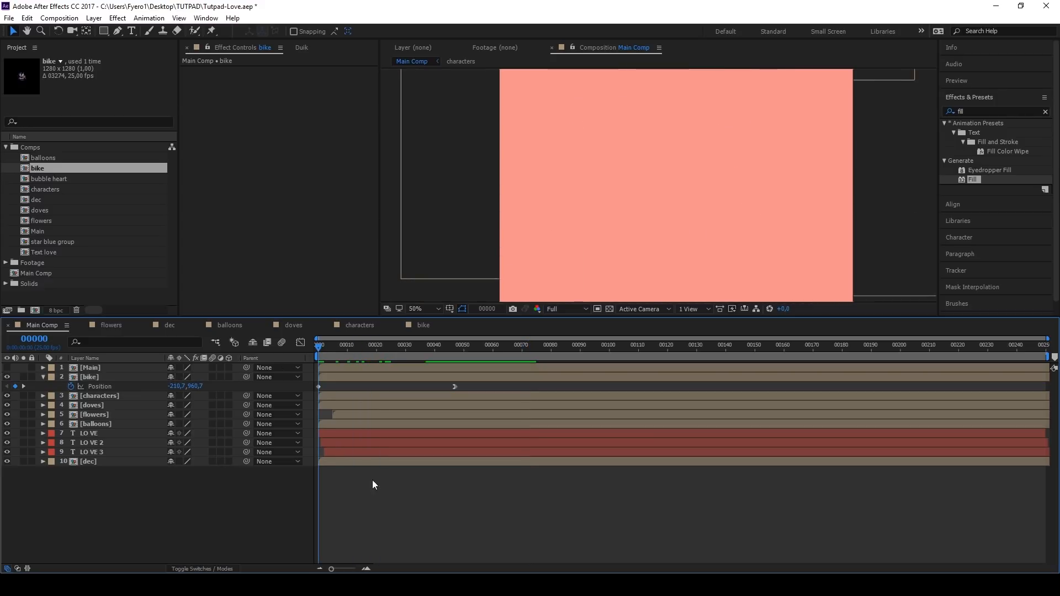
scroll(574, 241, down, 1)
key(space)
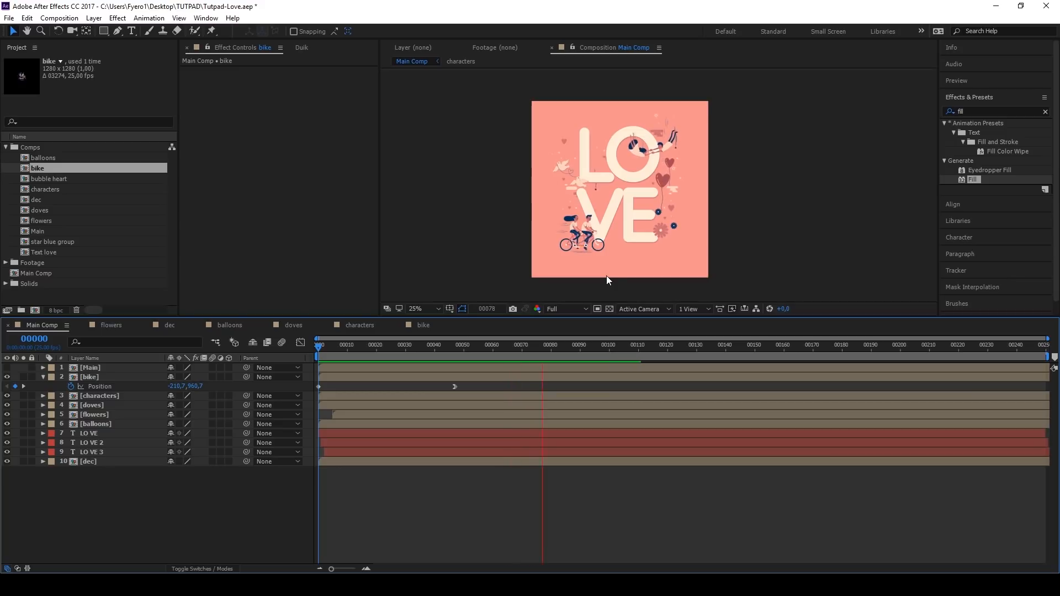
key(space)
scroll(618, 191, up, 1)
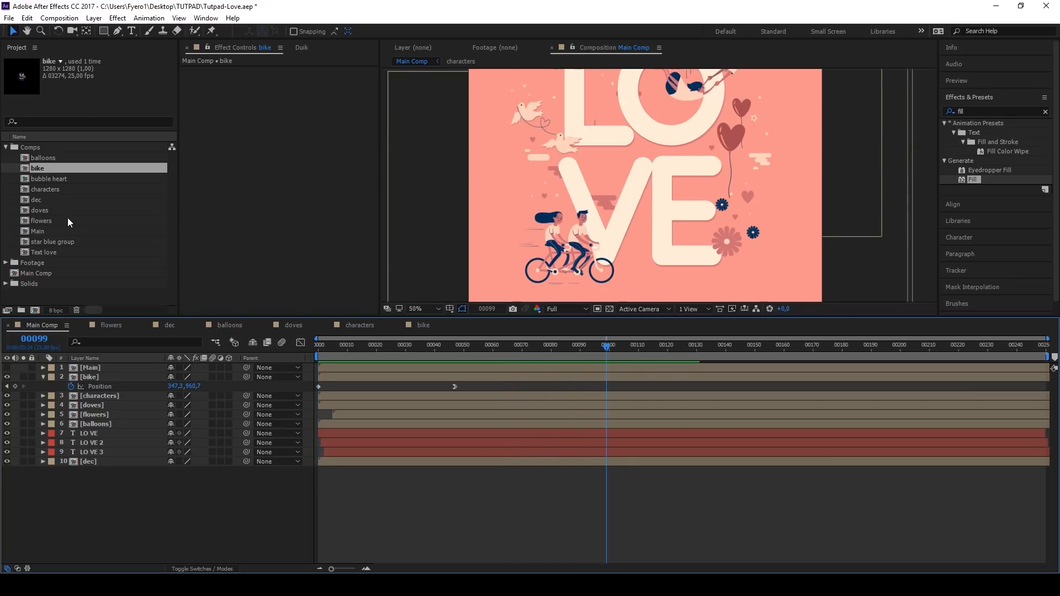
Step: Copy center1's Scale animation from the flowers composition onto the heart, bubble and shadow layers of bubble heart
double_click(43, 180)
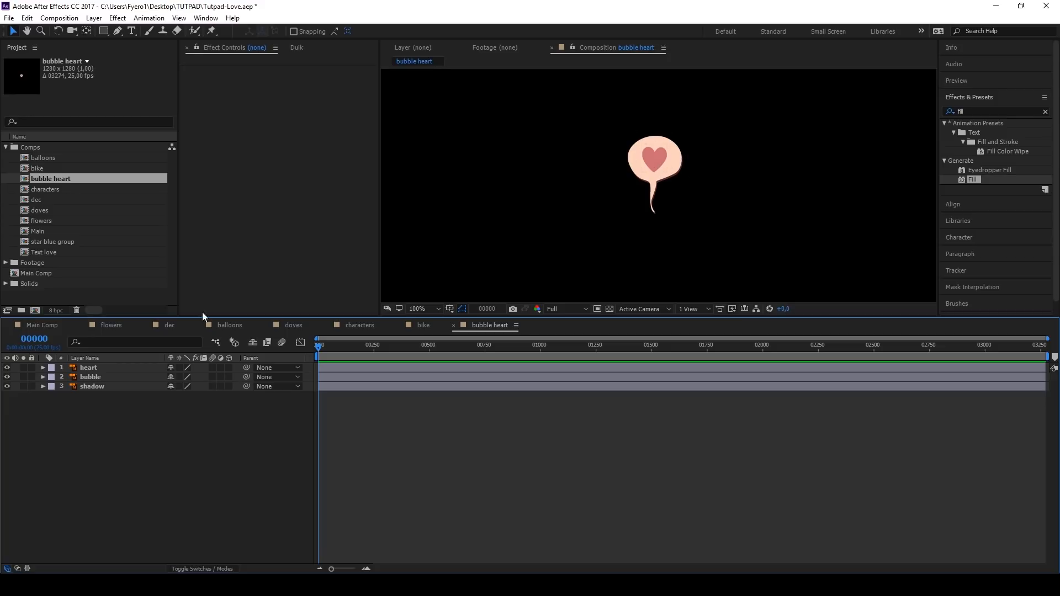
click(113, 326)
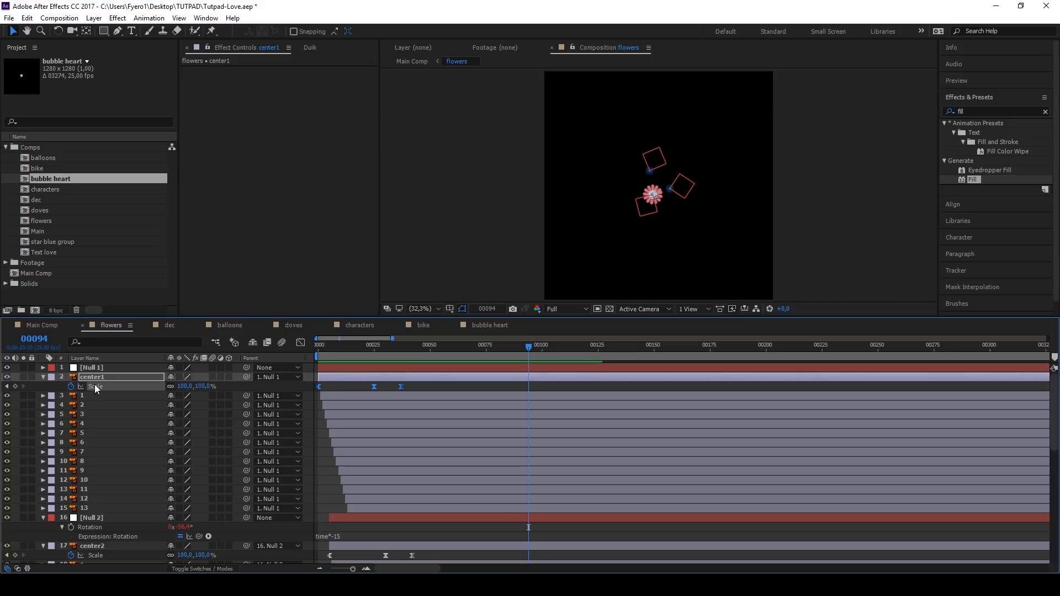
click(489, 326)
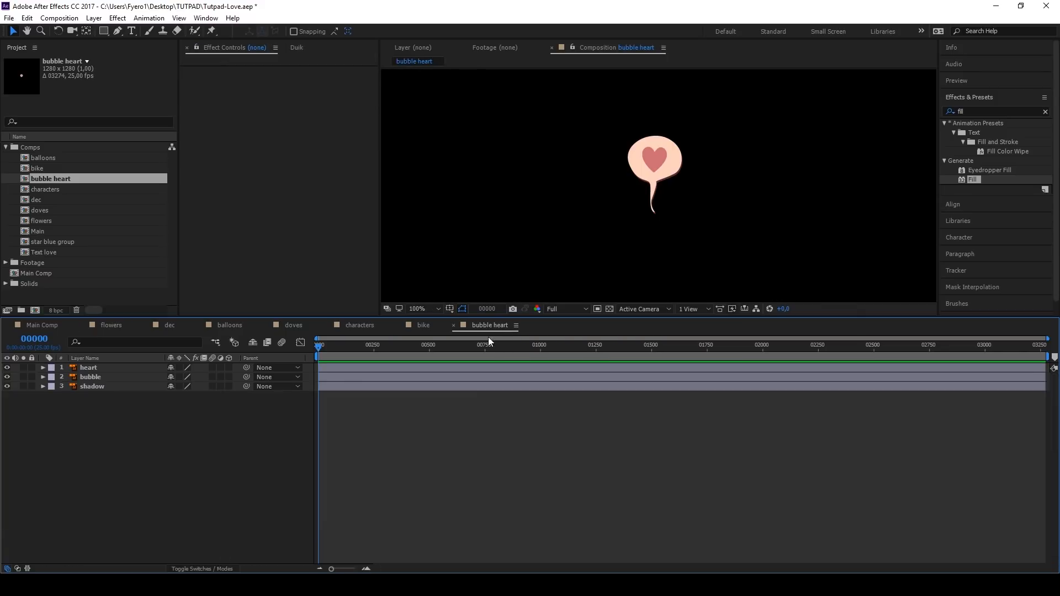
click(323, 369)
click(121, 380)
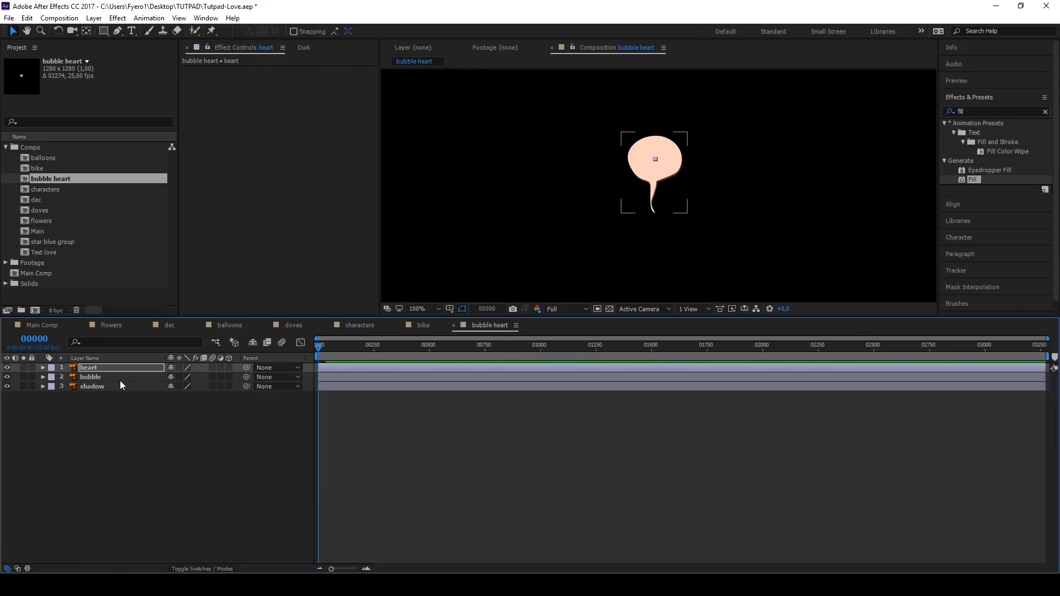
click(119, 387)
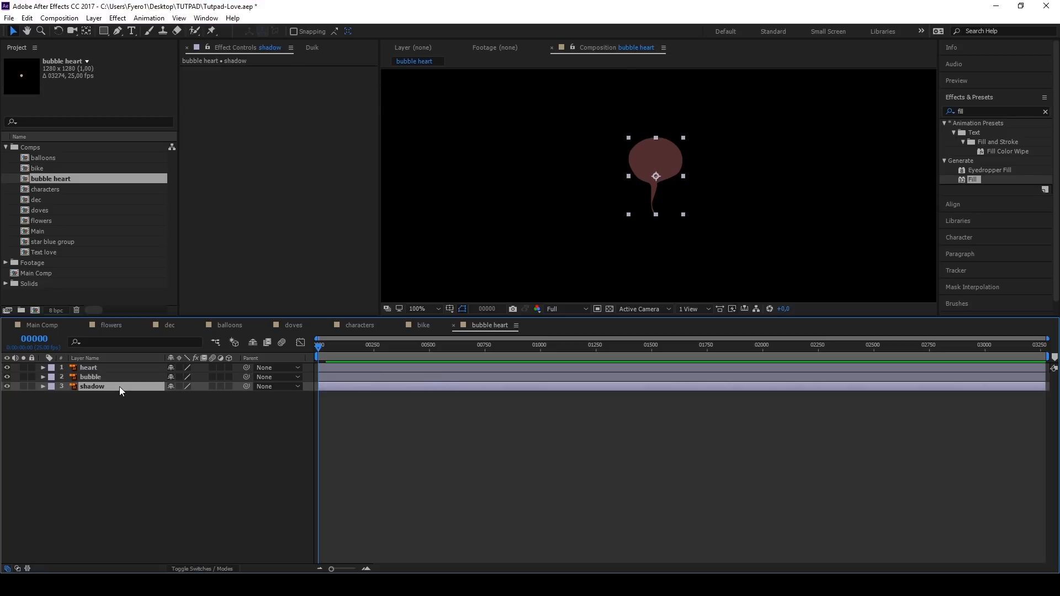
Step: Move the anchor points of the shadow, bubble and heart layers to the bottom of their artwork
click(432, 346)
click(455, 347)
key(y)
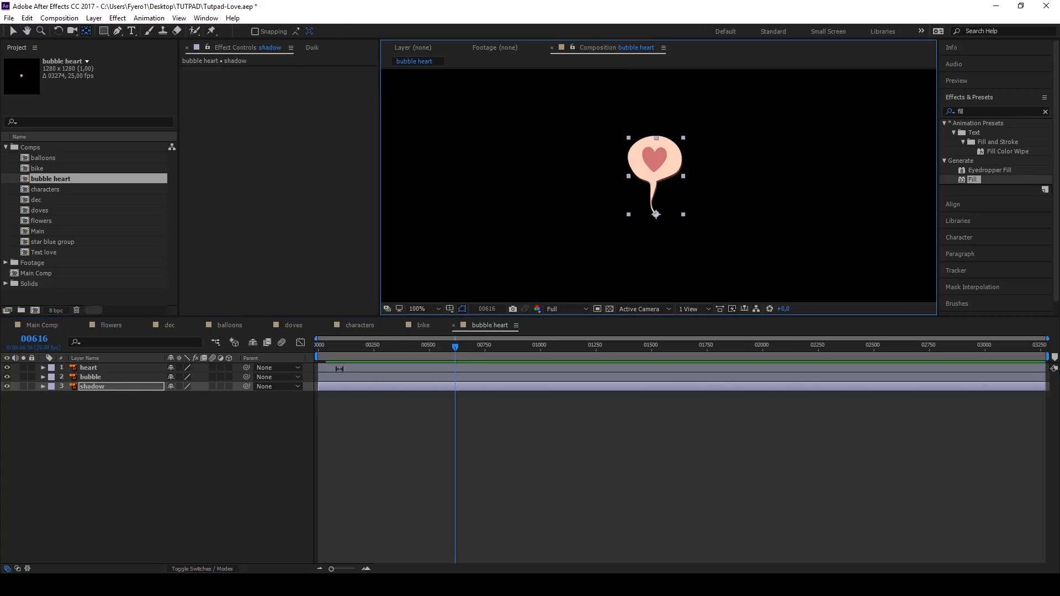
click(656, 176)
click(656, 175)
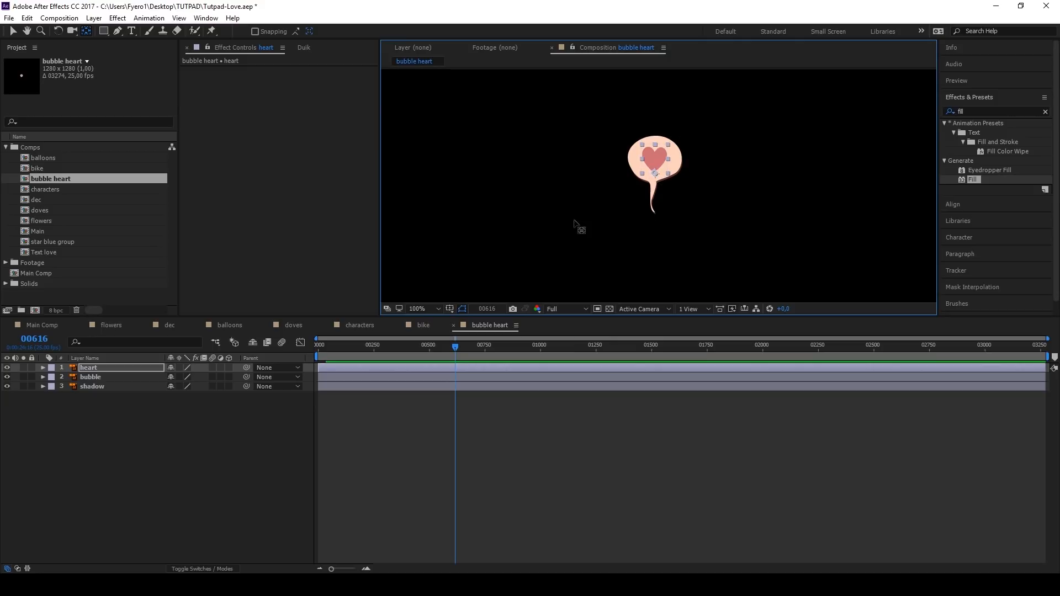
Step: Parent heart to bubble, start the shadow and heart layers a few frames after bubble, and preview from frame 0
drag(246, 369, 128, 376)
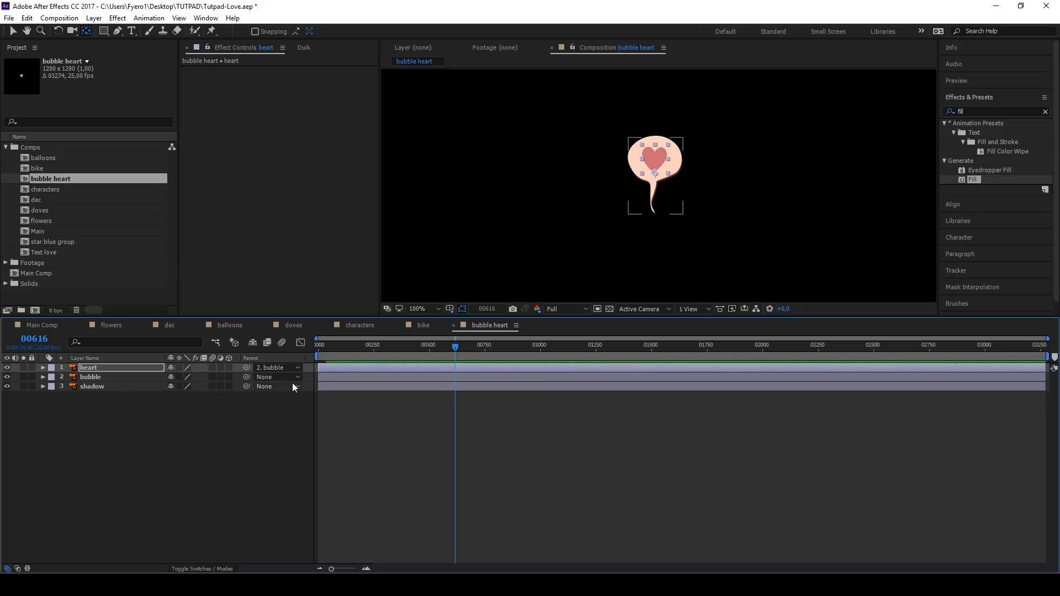
key(Home)
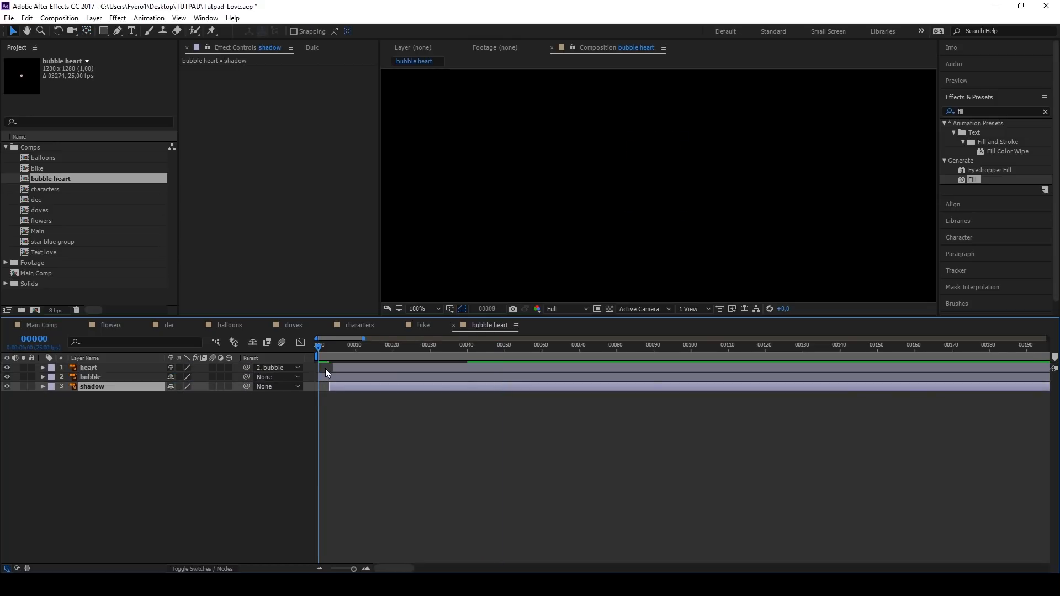
key(space)
key(space)
Step: Add the bubble heart composition to Main Comp between Main and bike, starting a few frames after frame 0
click(31, 326)
click(96, 368)
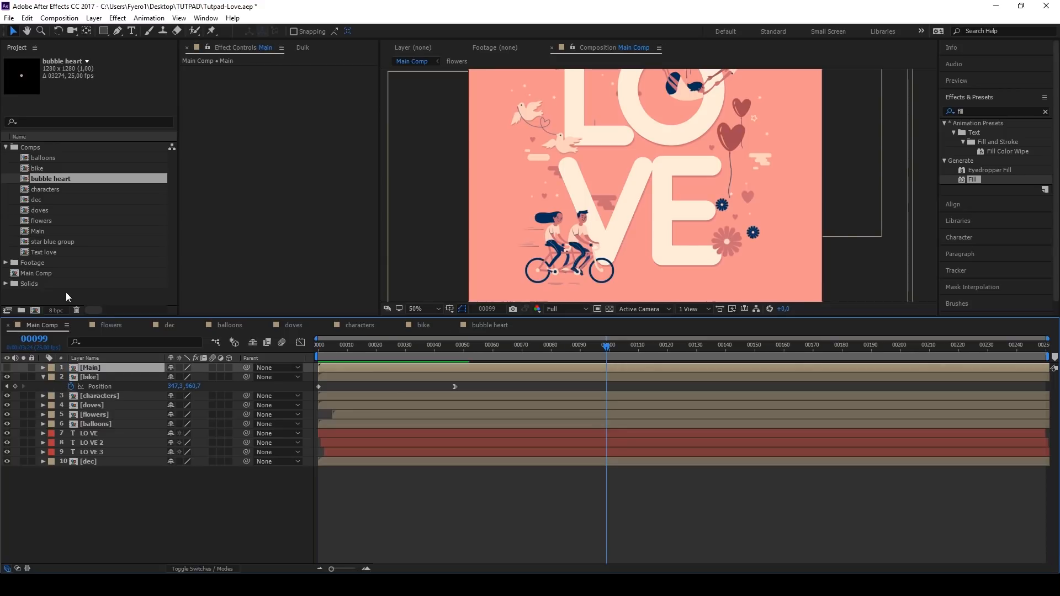
drag(38, 177, 323, 372)
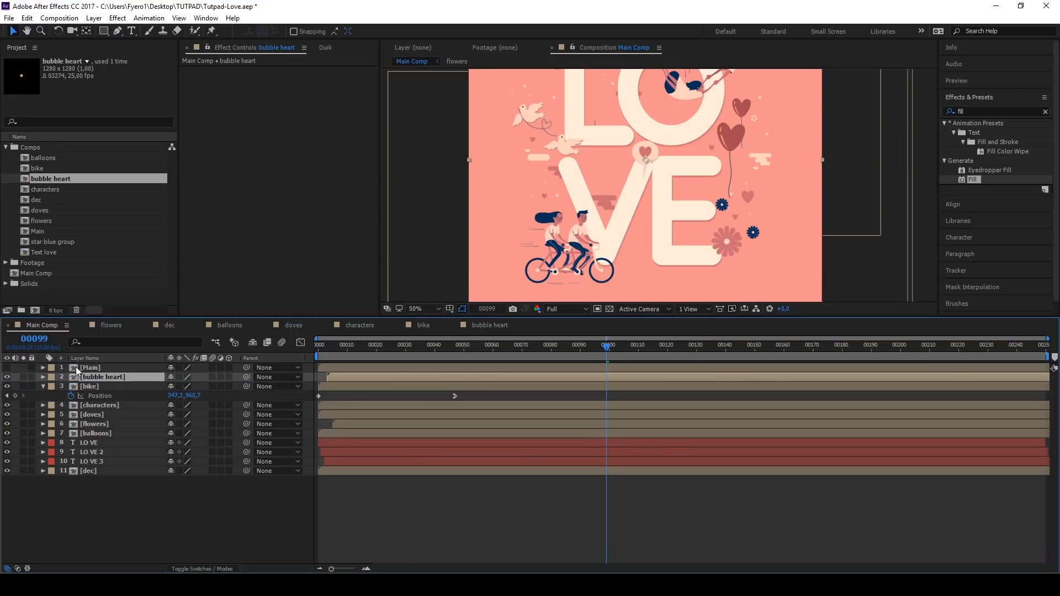
Step: Place the bubble heart above the cyclists using the Main reference, rotate it 10° and parent it to bike
scroll(608, 183, up, 2)
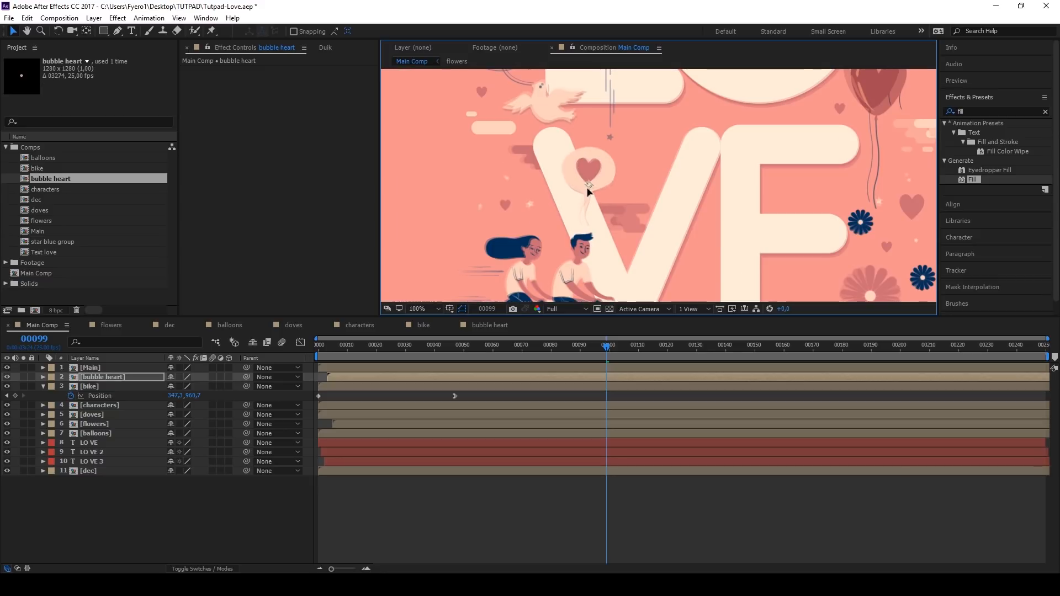
key(r)
drag(188, 386, 141, 396)
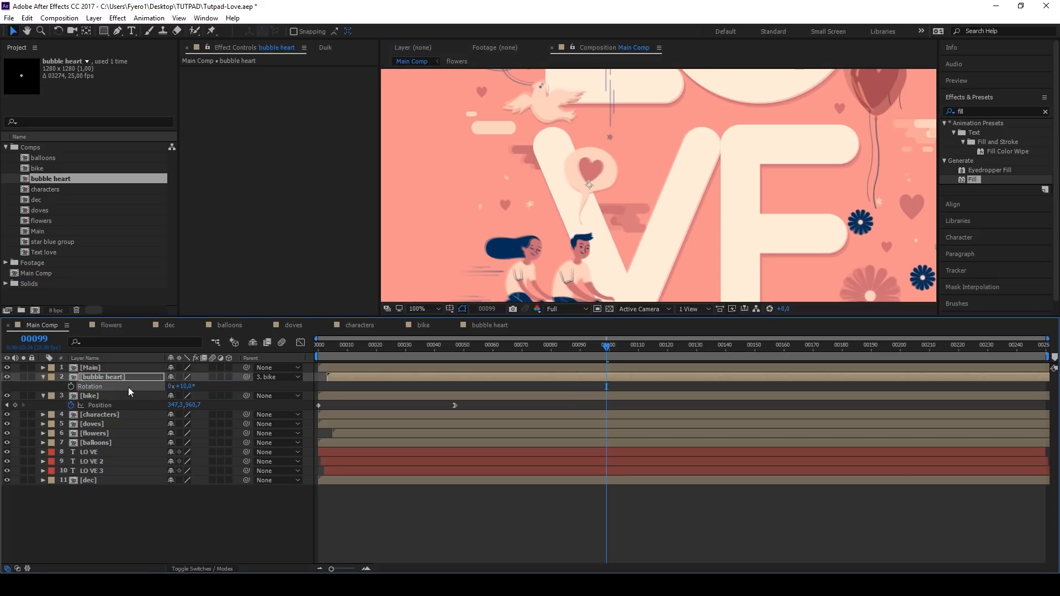
Step: Duplicate the bubble heart layer and move the copy above the flying couple at the letter O
click(104, 377)
key(ctrl+d)
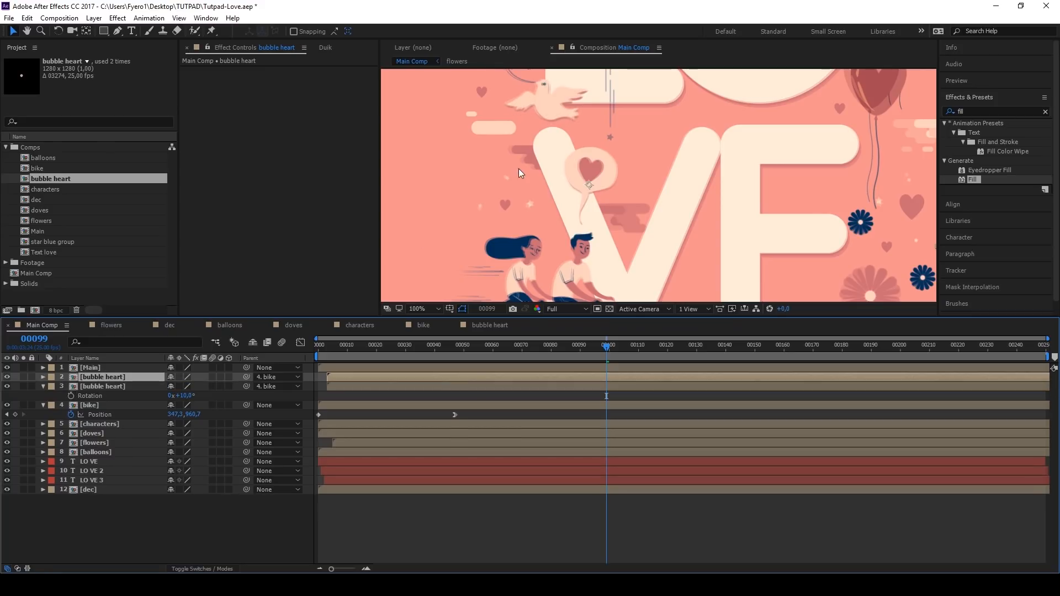
scroll(519, 173, down, 4)
scroll(548, 164, up, 2)
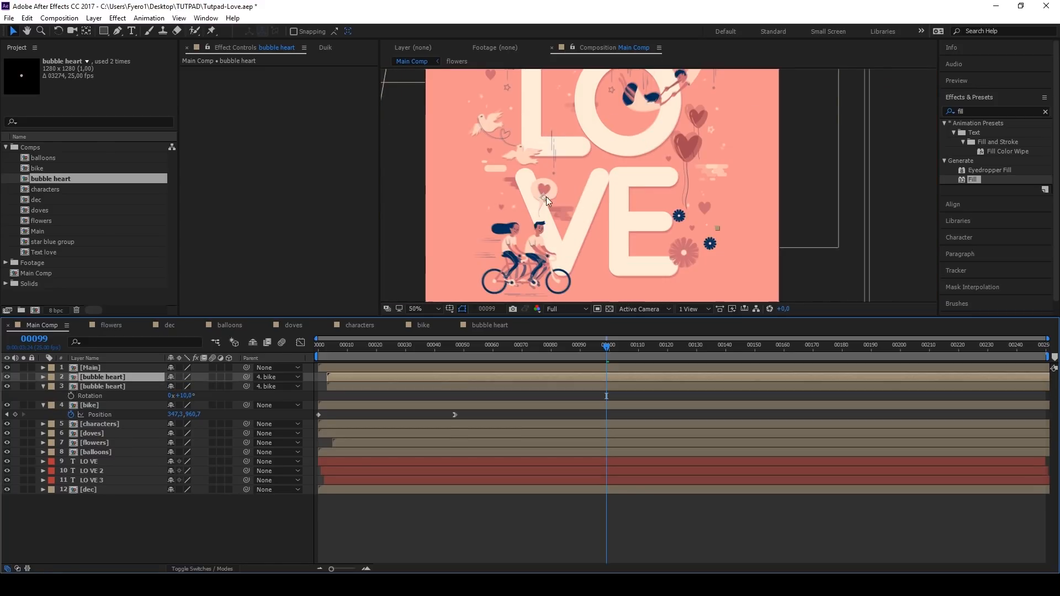
scroll(549, 192, up, 4)
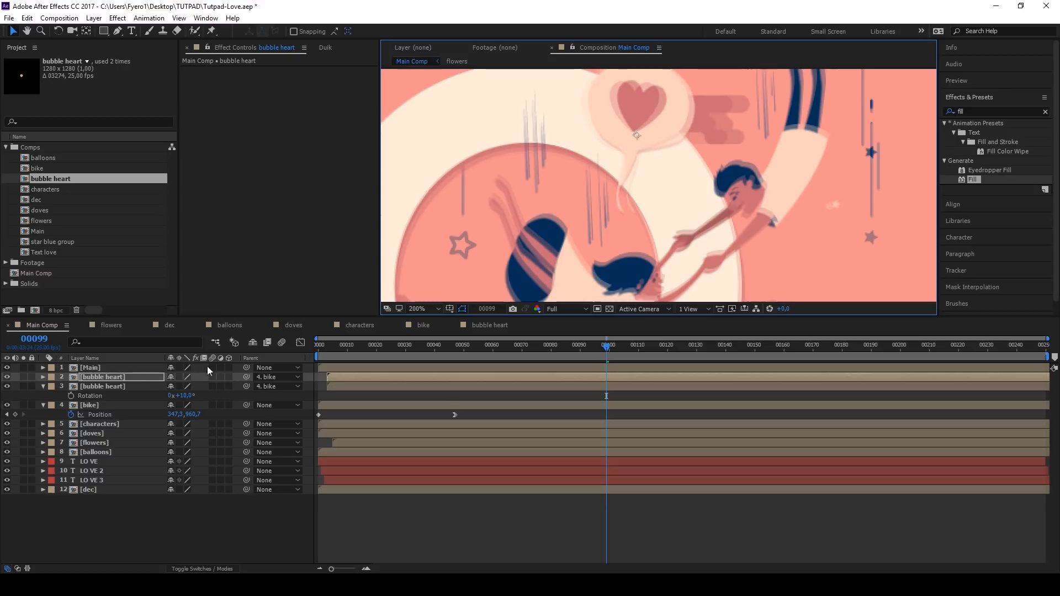
Step: Set the duplicated bubble heart's rotation to 0° and parent it to the characters layer
key(r)
drag(185, 387, 182, 387)
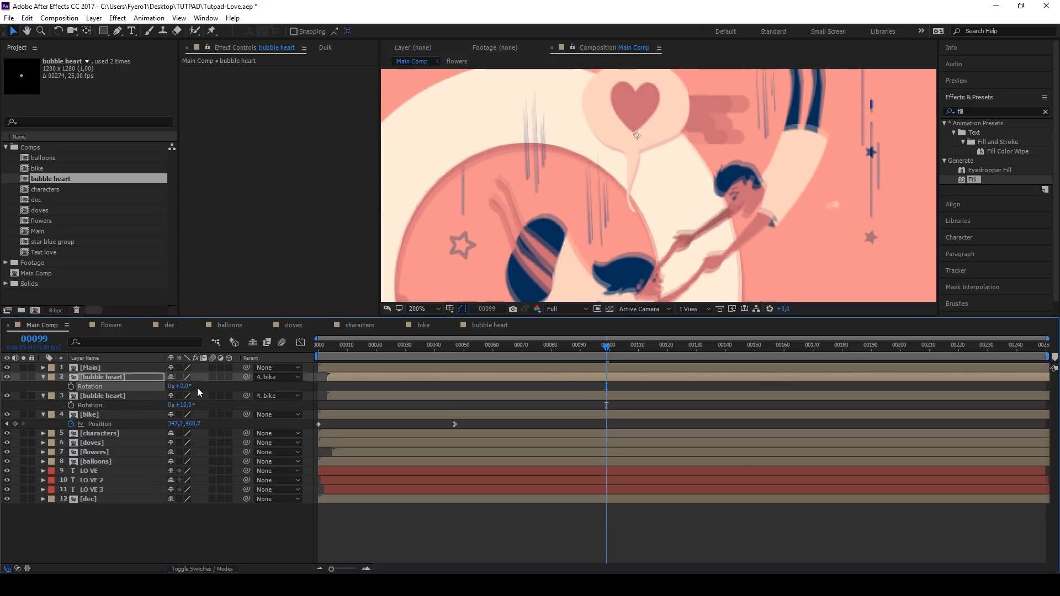
drag(244, 378, 134, 432)
Step: Fit the whole artwork in view, hide the Main reference layer and preview Main Comp from frame 0
scroll(630, 197, down, 6)
key(shift+slash)
key(Home)
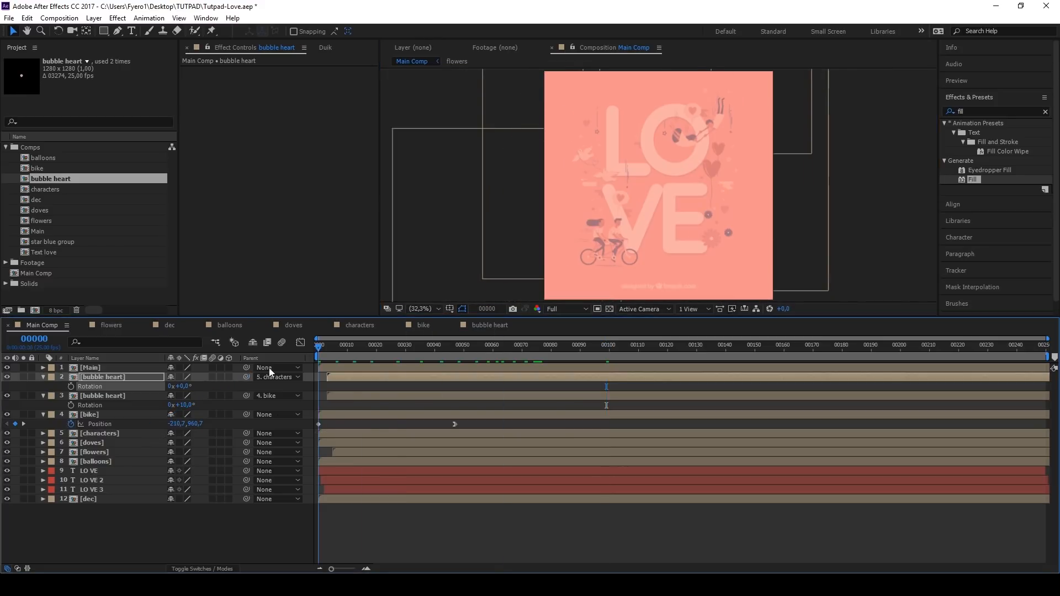
click(7, 368)
click(378, 535)
key(space)
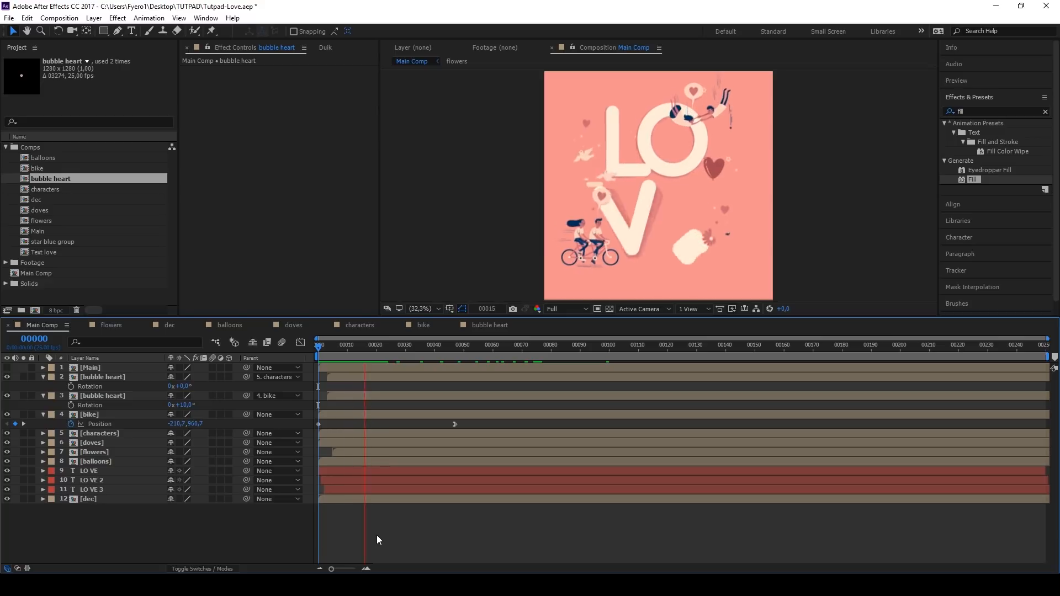